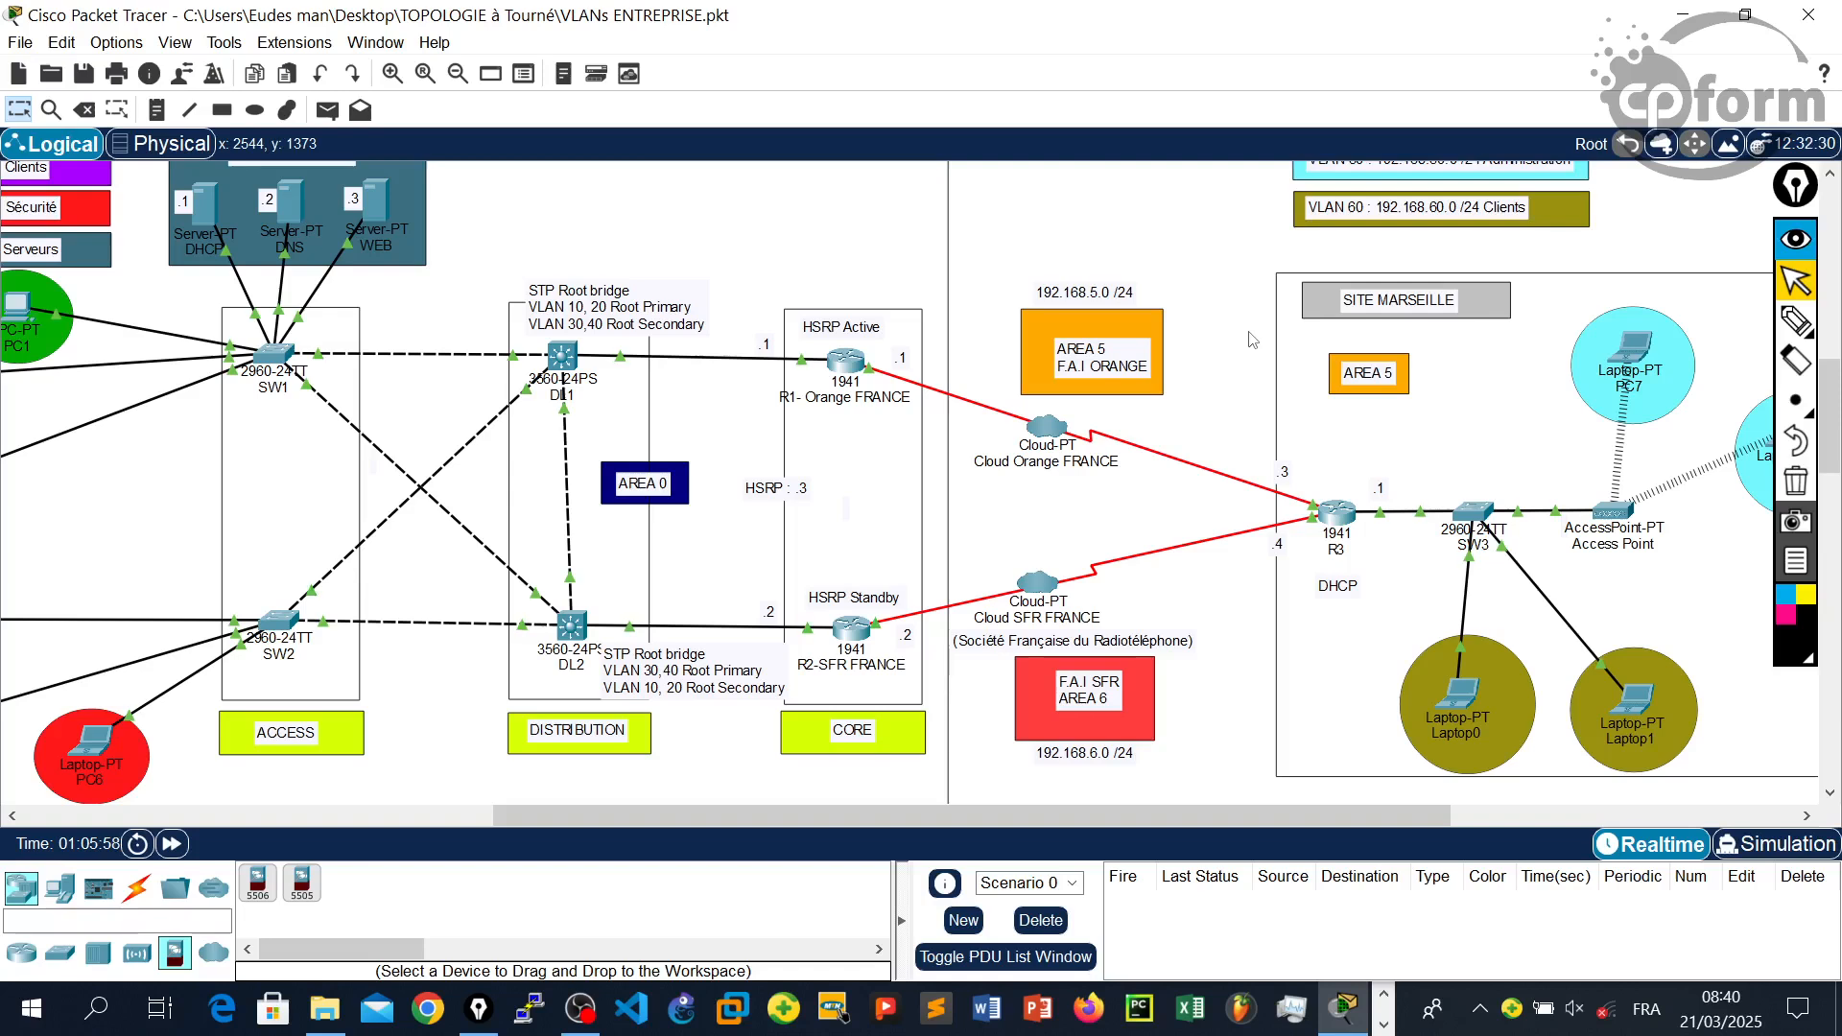
- Circle the R1-Orange FRANCE, R2-SFR FRANCE and R3 routers on the topology with the annotation pen
click(1795, 319)
mouse_move(888, 338)
mouse_down()
mouse_move(796, 369)
mouse_move(878, 437)
mouse_move(902, 353)
mouse_up()
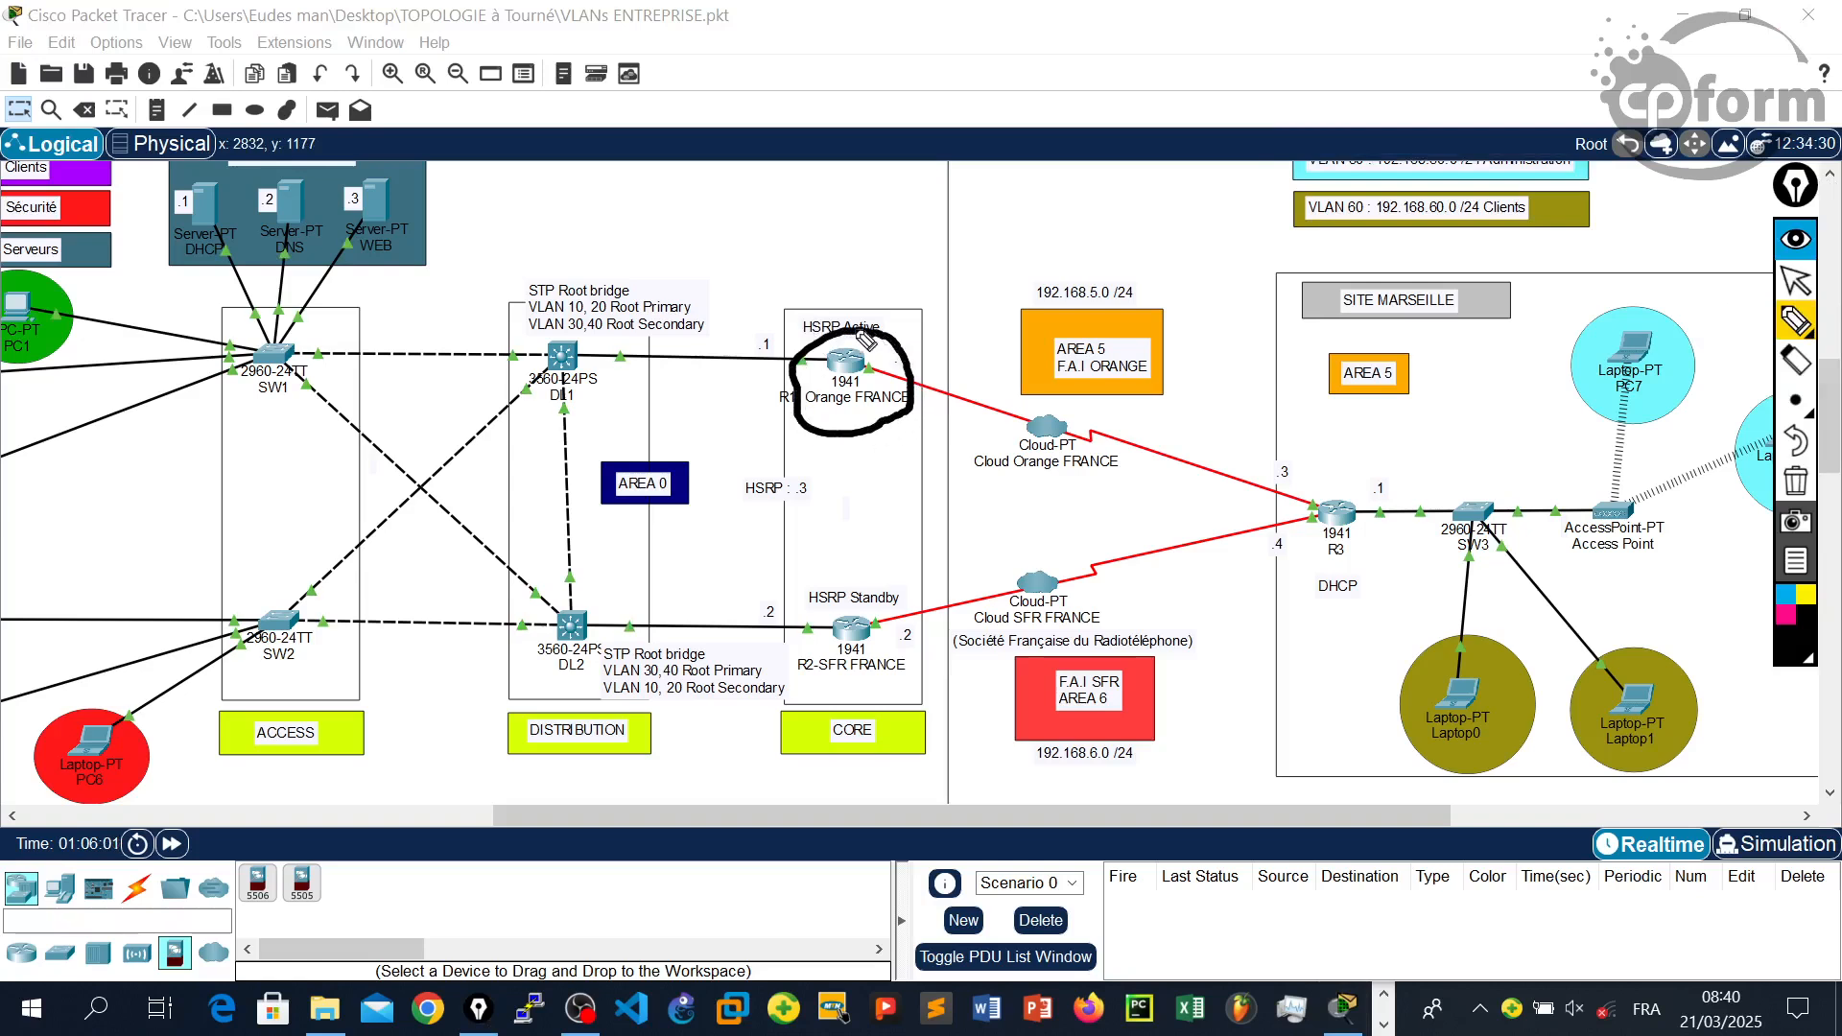
mouse_move(850, 581)
mouse_down()
mouse_move(826, 709)
mouse_move(820, 581)
mouse_up()
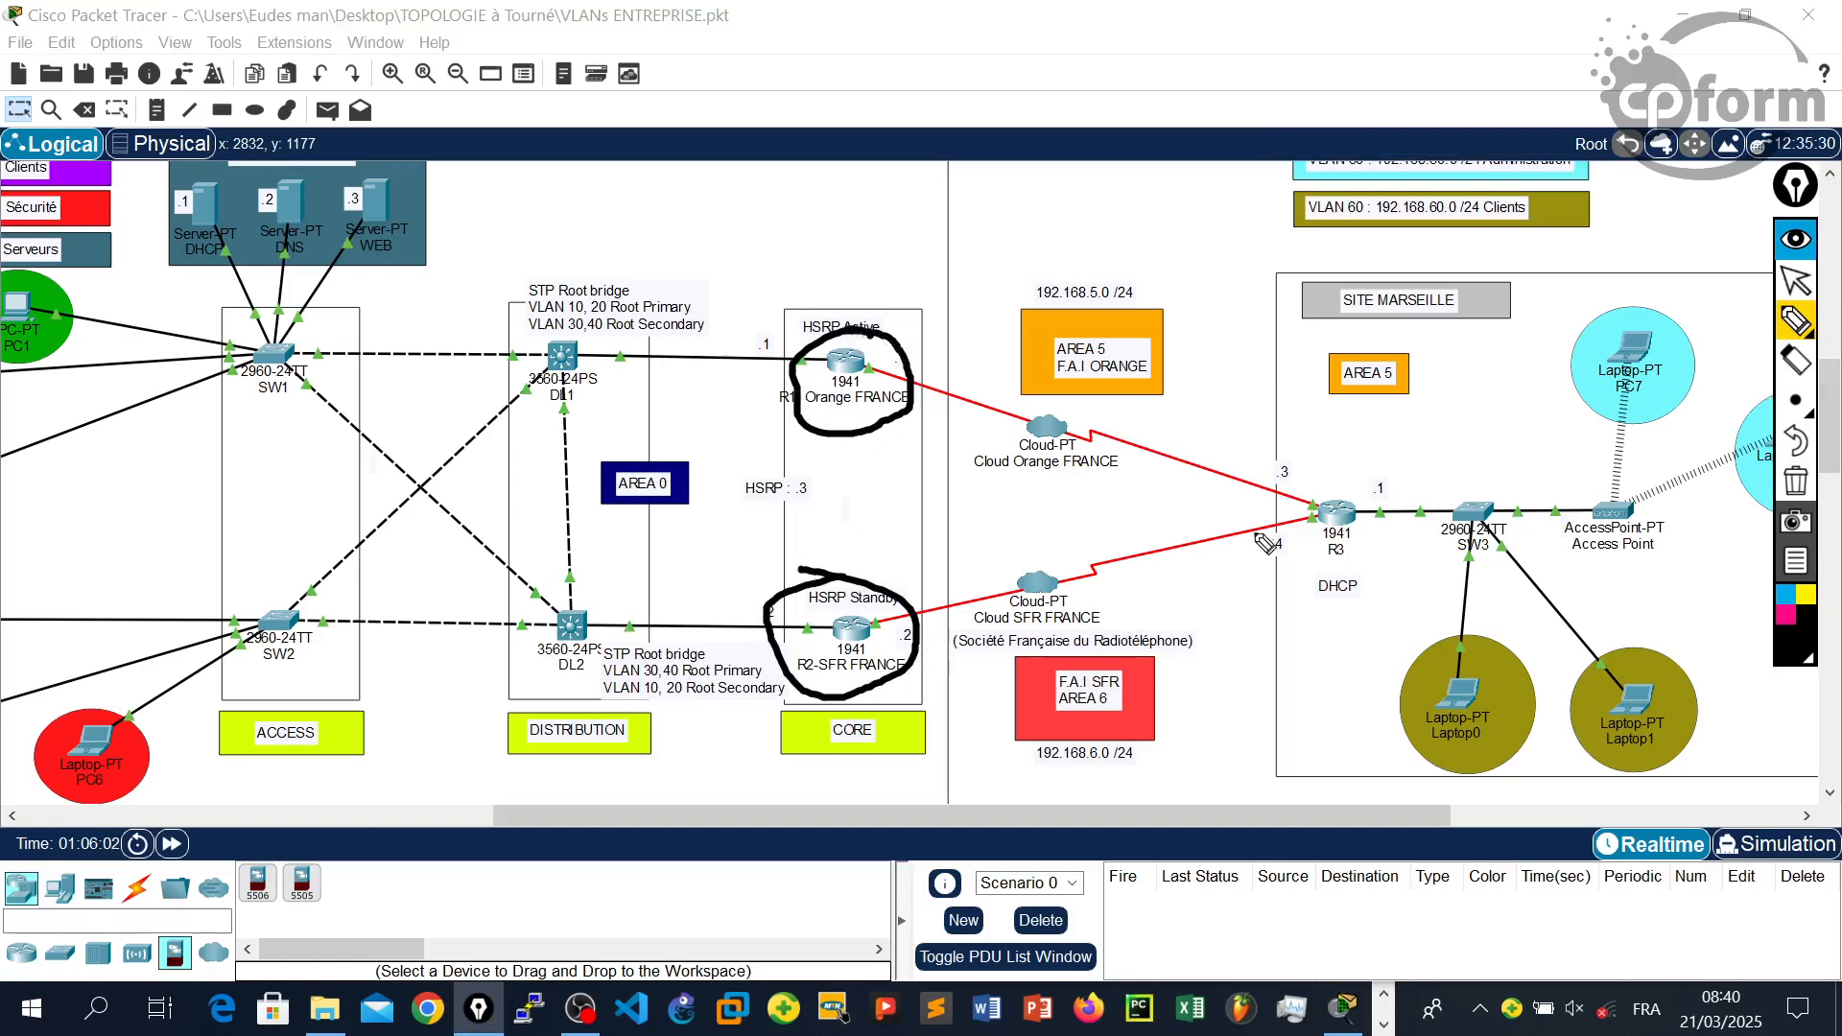
mouse_move(1329, 477)
mouse_down()
mouse_move(1344, 603)
mouse_move(1353, 479)
mouse_move(1313, 485)
mouse_up()
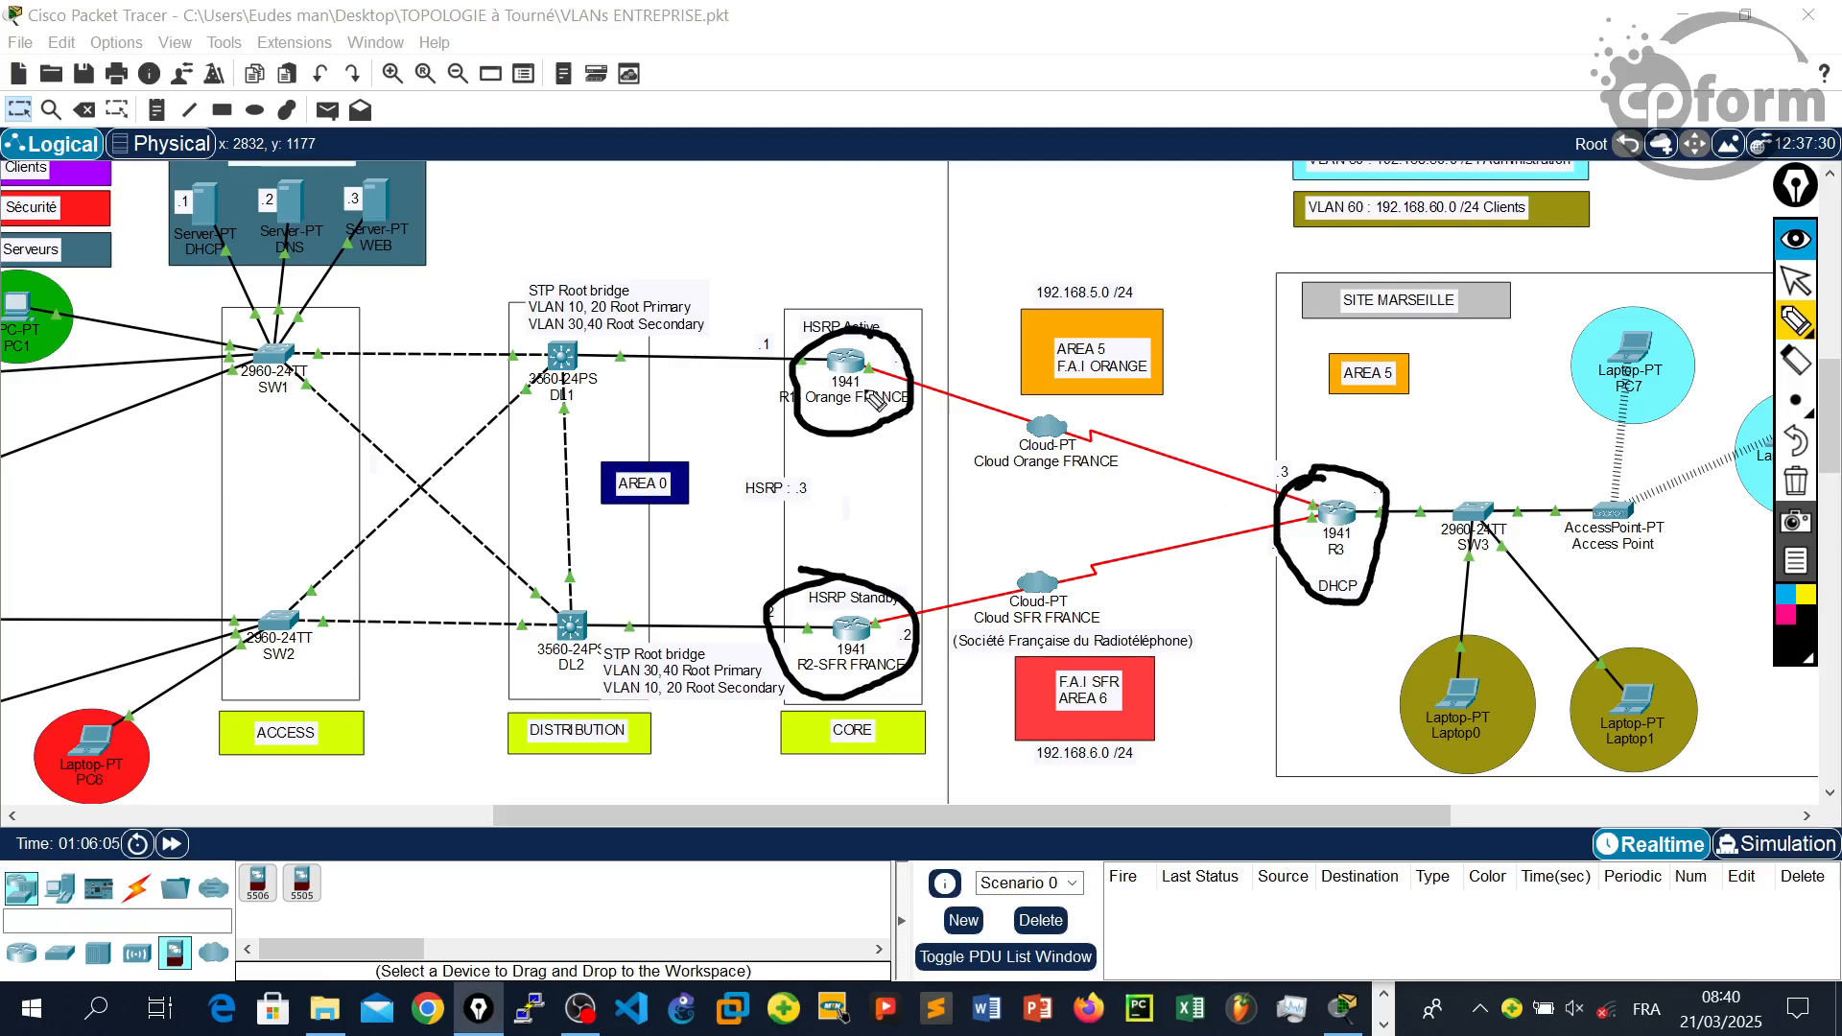
- Draw arrows on the links leaving R1, R2 and R3, and clear all the pen annotations
mouse_move(898, 384)
mouse_down()
mouse_move(979, 415)
mouse_move(952, 434)
mouse_up()
mouse_move(927, 594)
mouse_down()
mouse_move(1001, 595)
mouse_move(963, 614)
mouse_up()
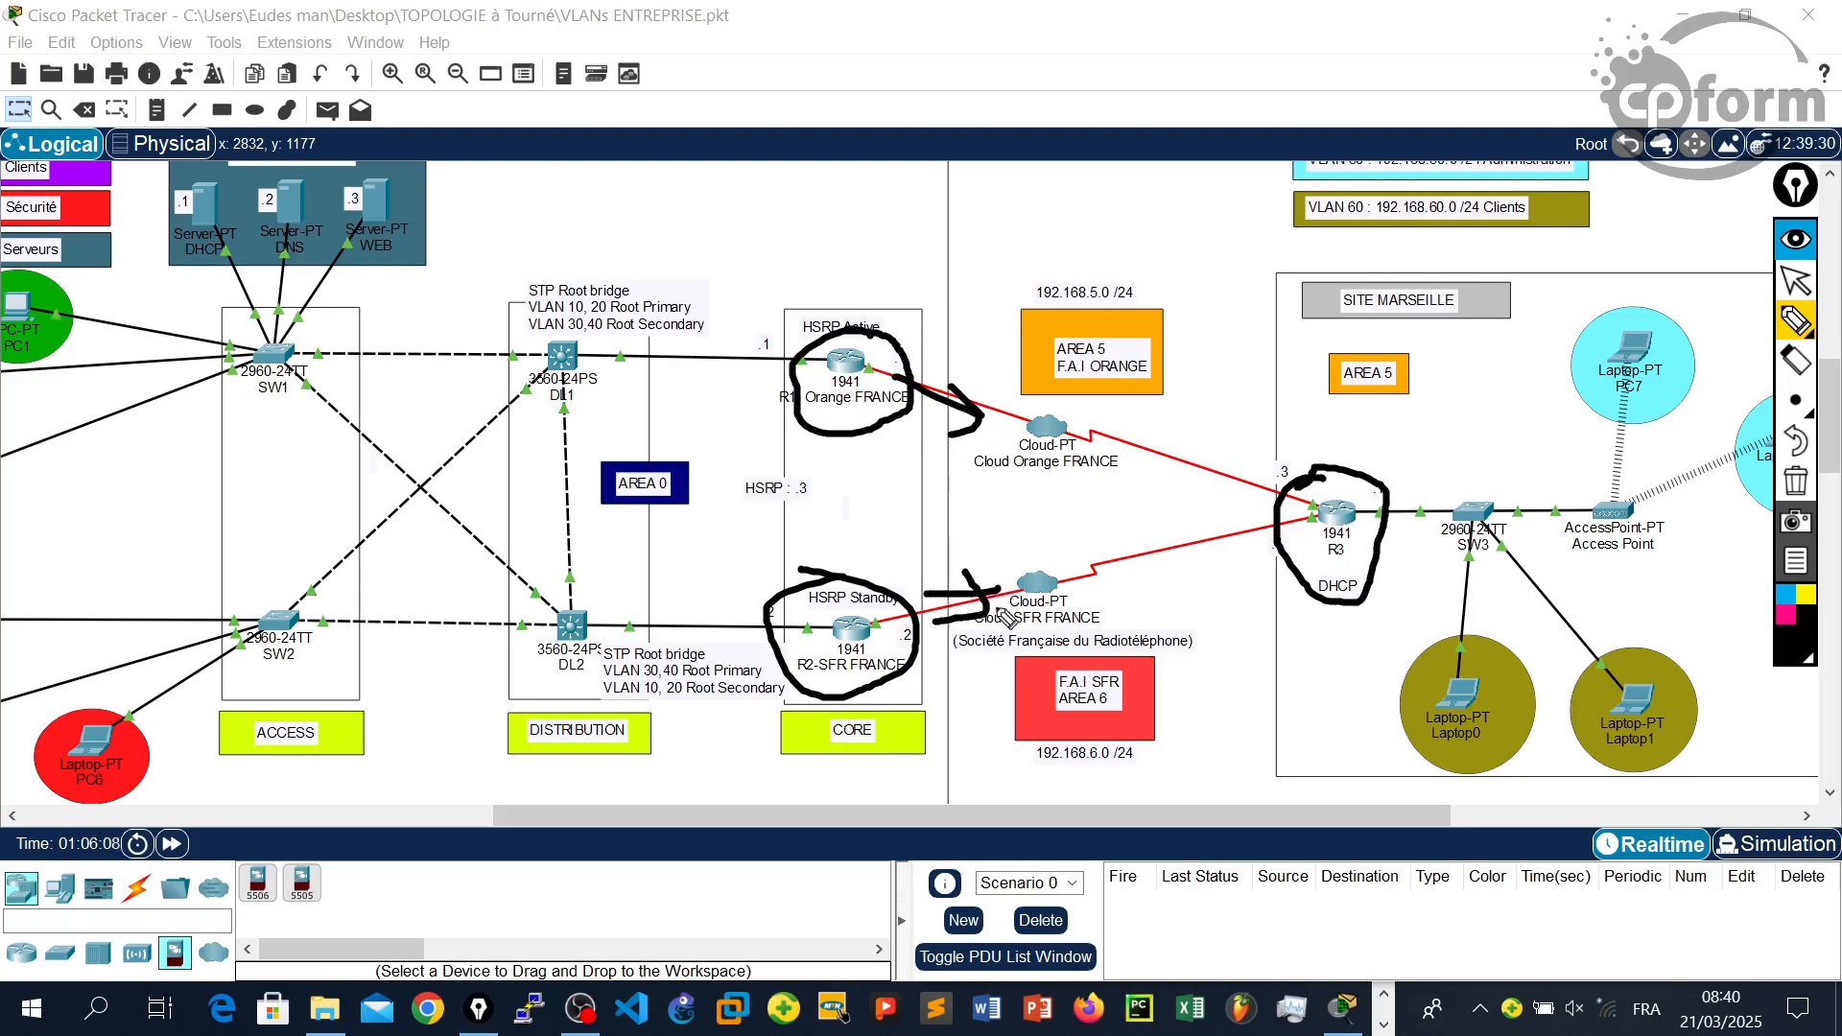
mouse_move(1363, 520)
mouse_down()
mouse_move(1424, 518)
mouse_move(1409, 528)
mouse_up()
mouse_move(1249, 459)
mouse_down()
mouse_move(1231, 472)
mouse_move(1259, 487)
mouse_up()
mouse_move(1421, 498)
mouse_down()
mouse_move(1440, 513)
mouse_move(1422, 530)
mouse_up()
mouse_move(1231, 525)
mouse_down()
mouse_move(1215, 530)
mouse_move(1247, 548)
mouse_up()
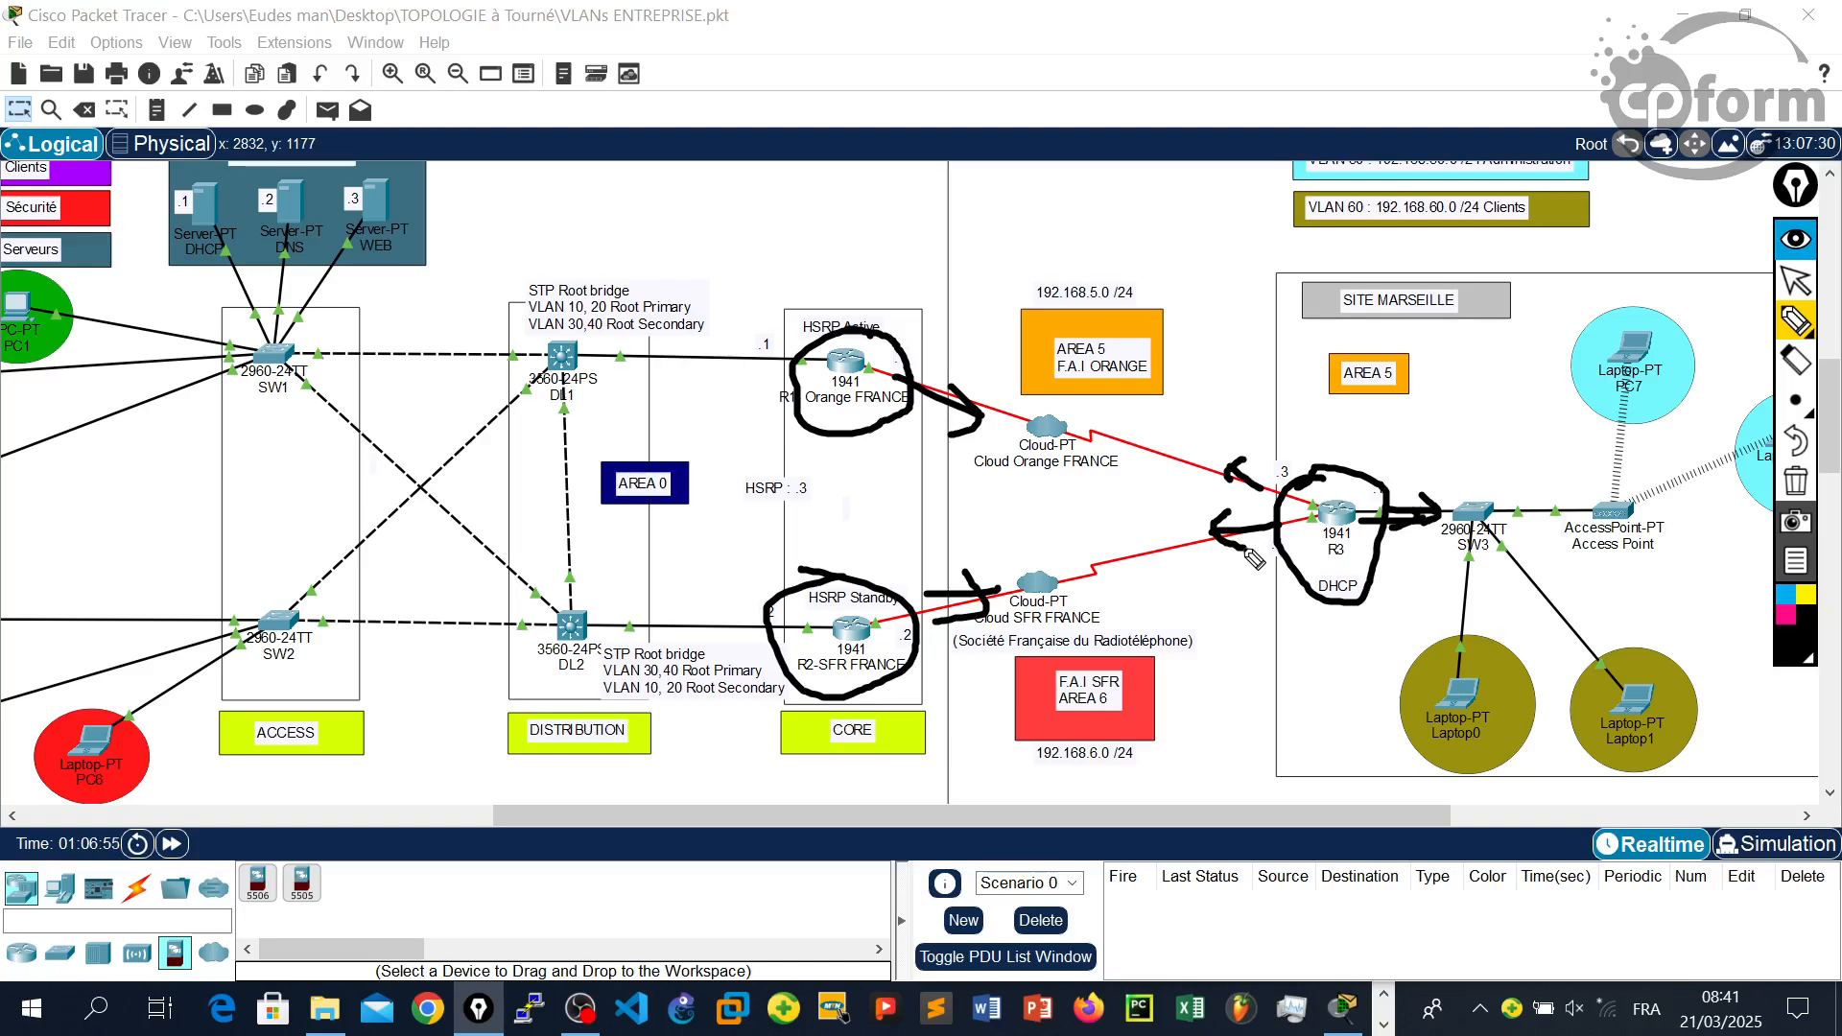
click(1796, 281)
click(1802, 487)
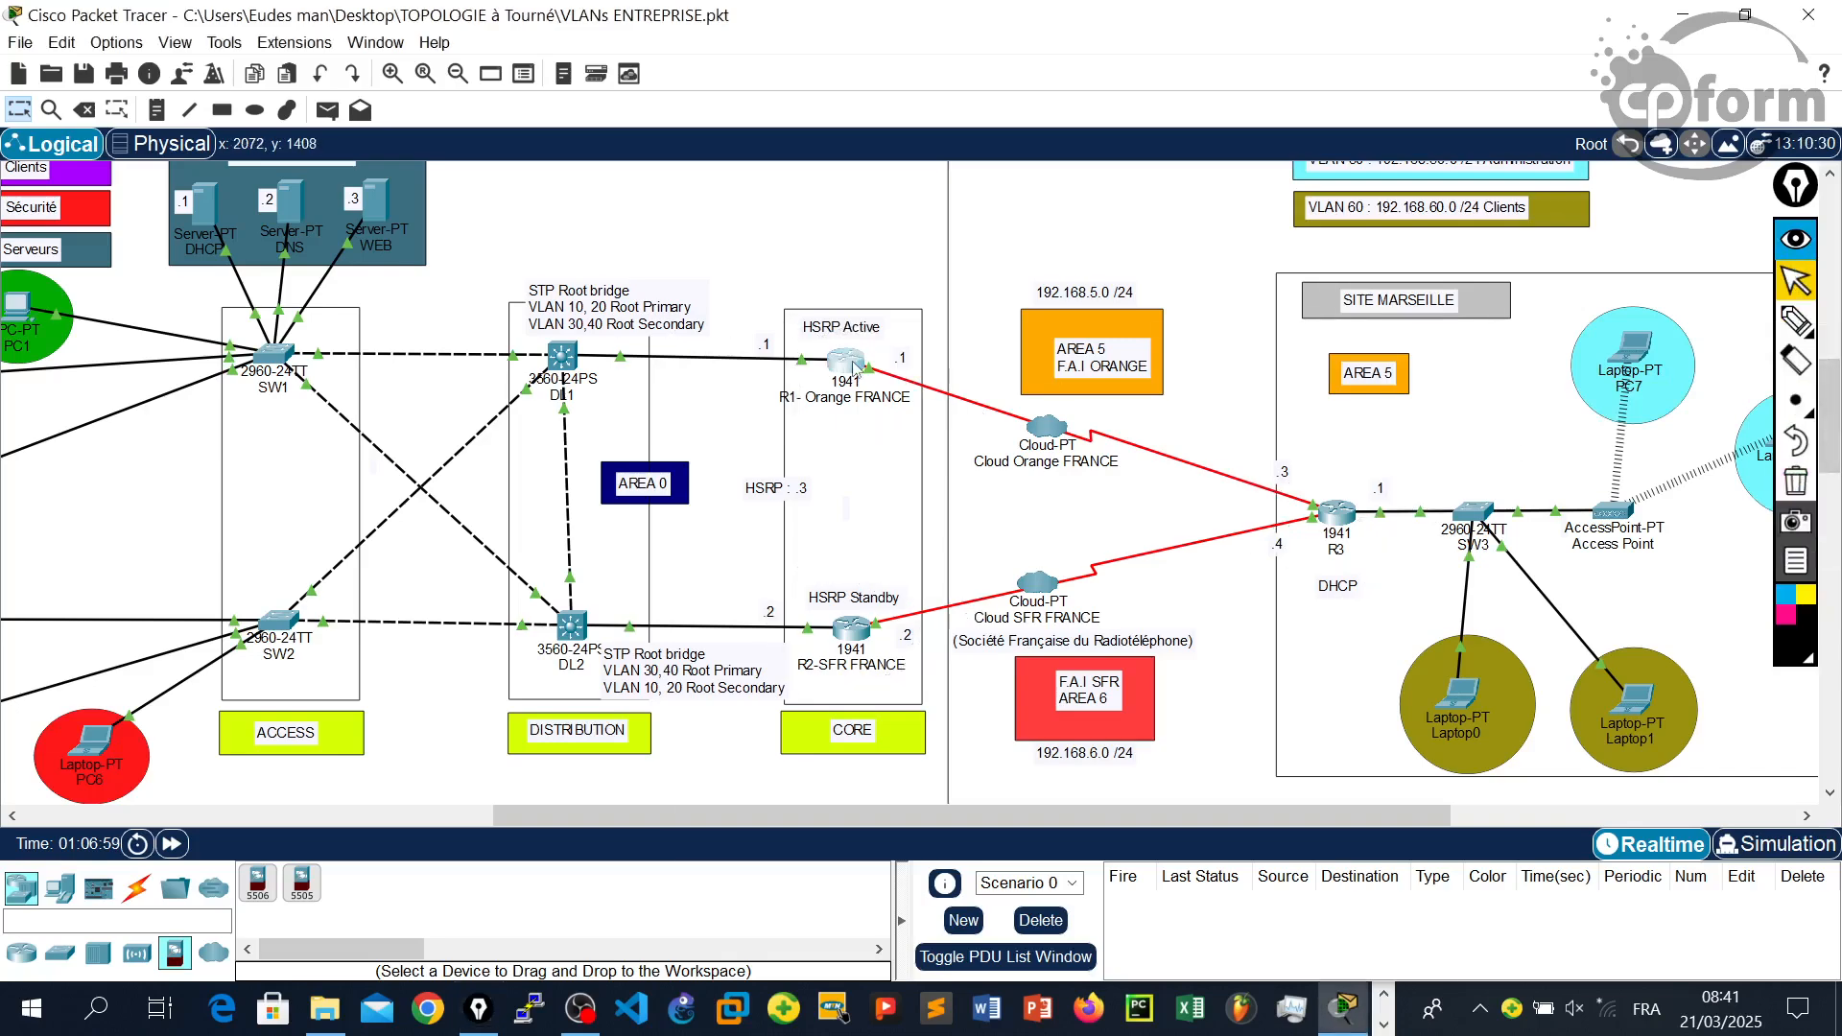
- Open the command line of R1-Orange FRANCE in a maximised window and enter privileged mode with en
click(856, 368)
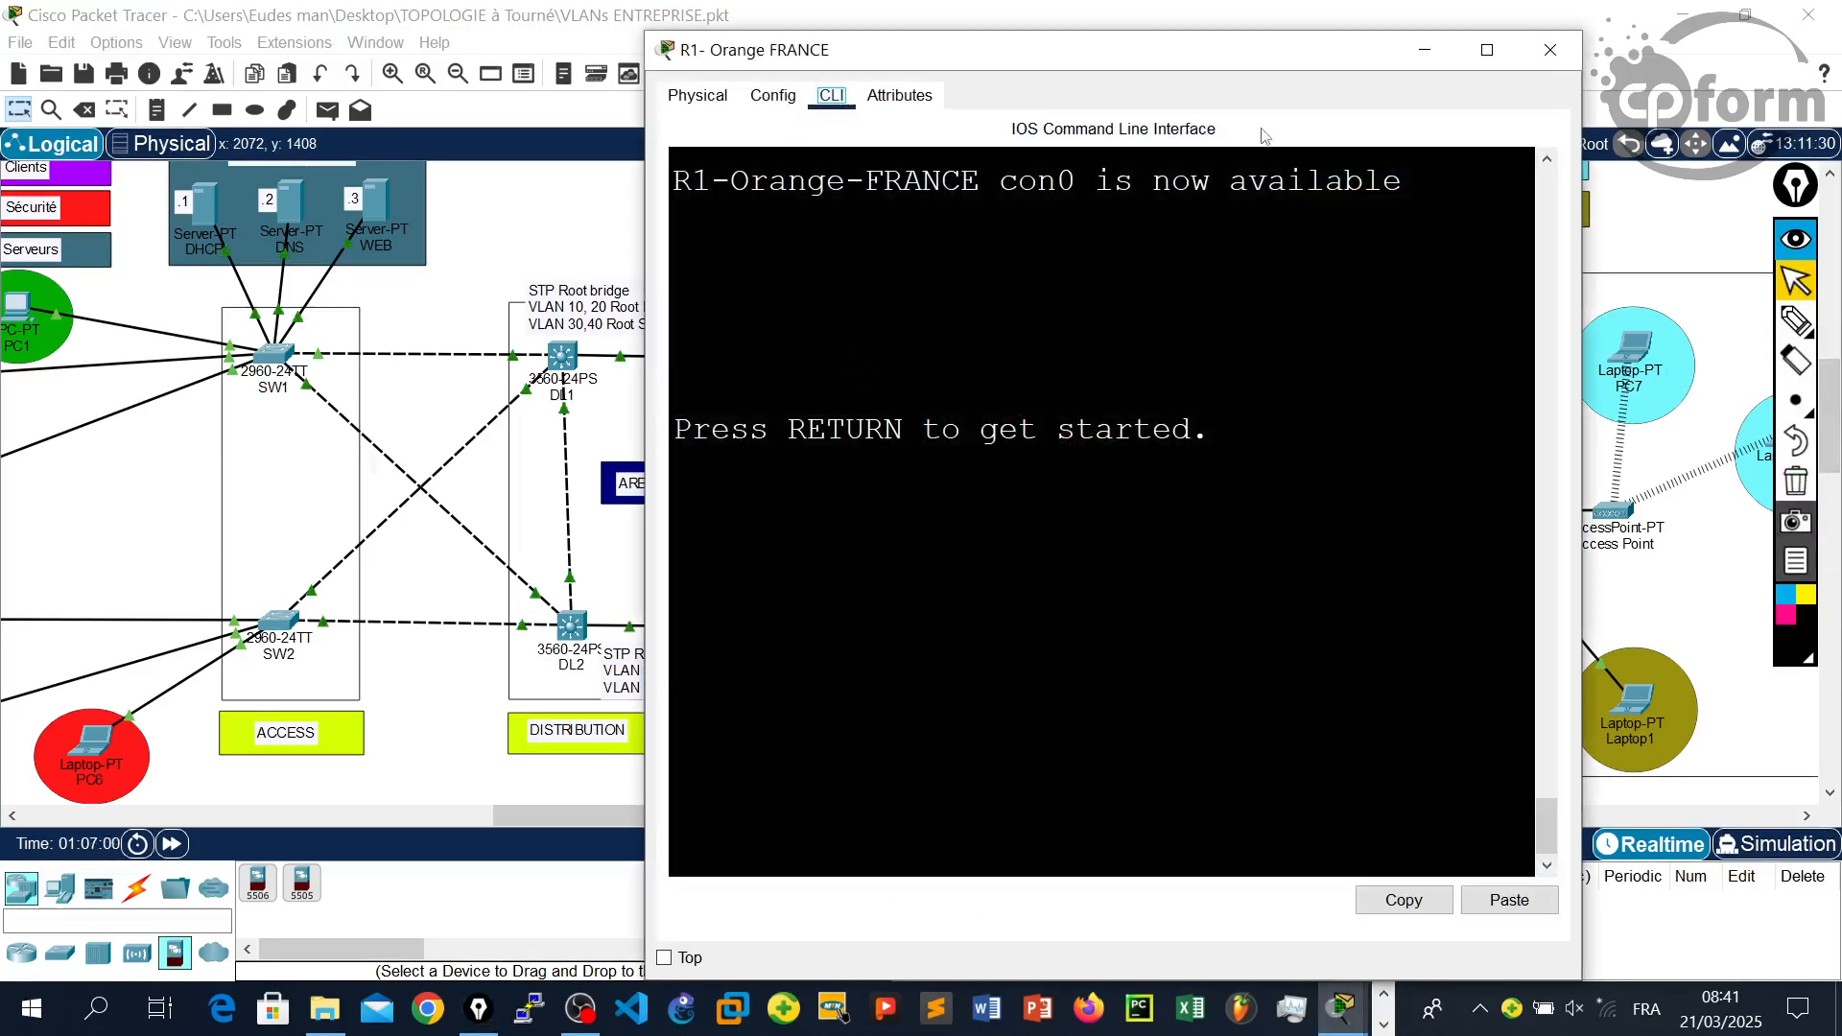
click(1487, 50)
key(Return)
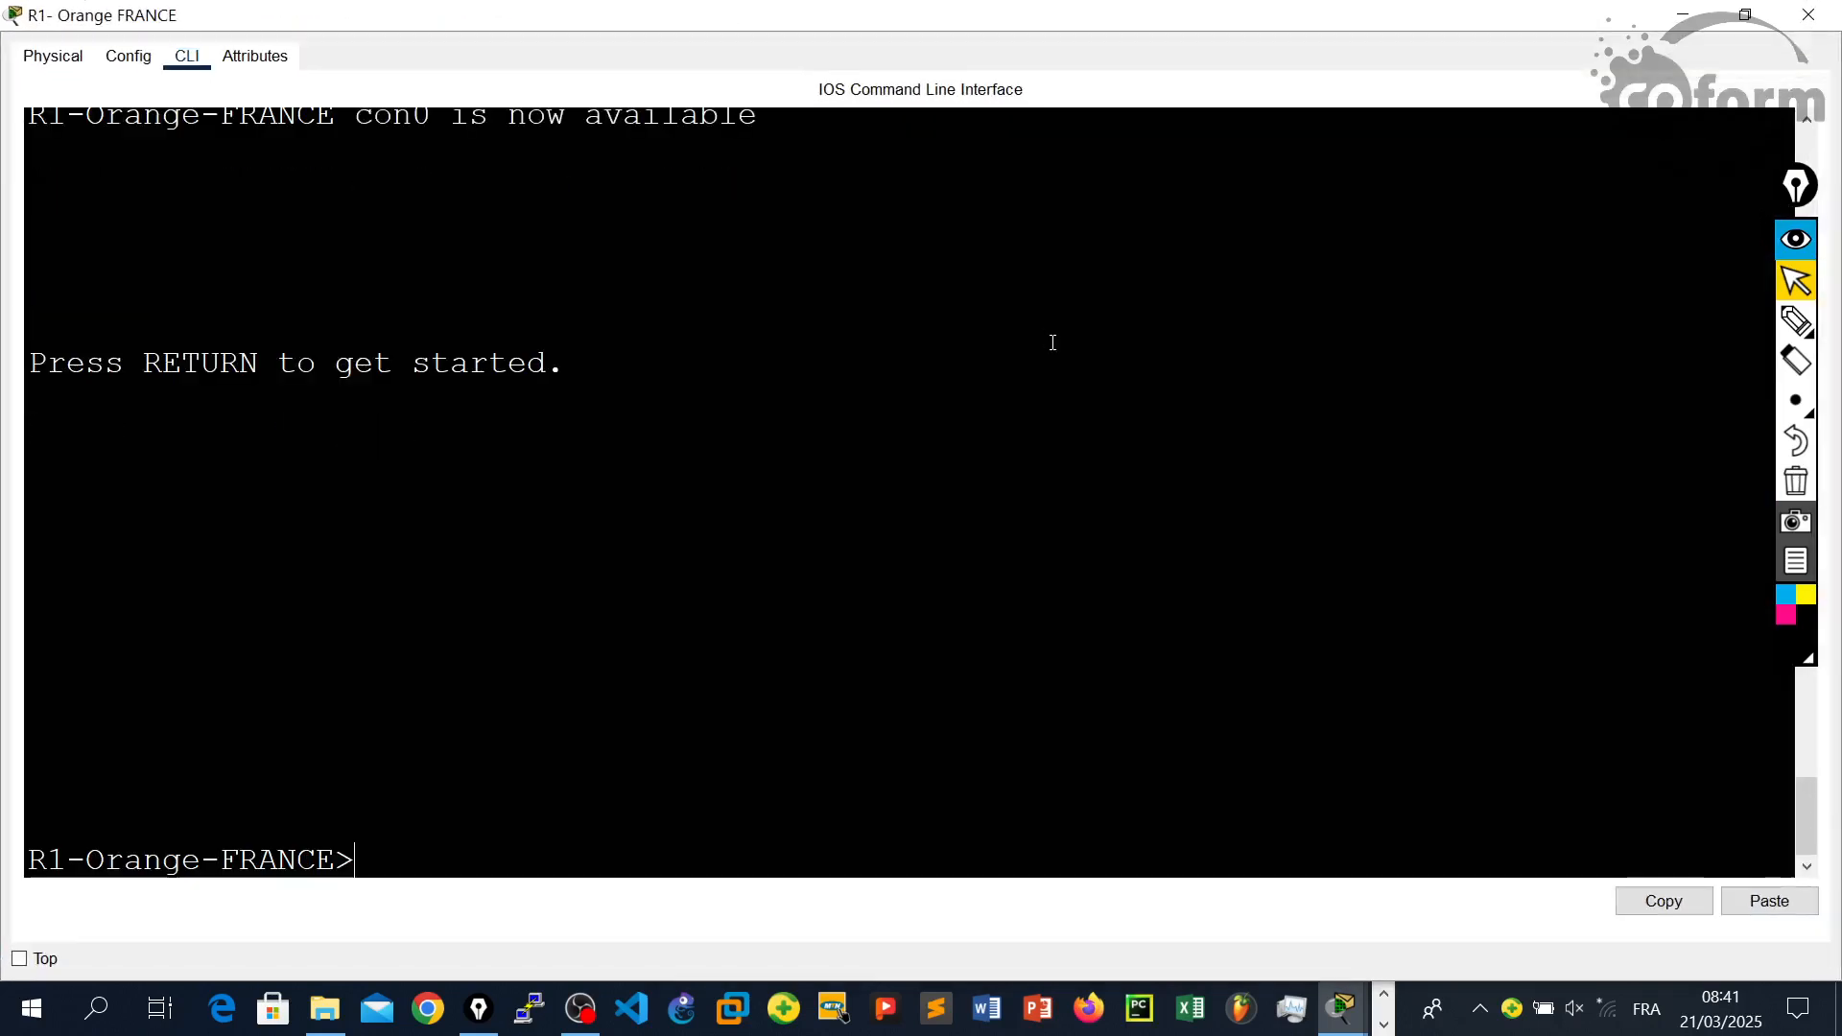
key(Return)
key(Return)
key(Return)
key(Return)
text(en)
key(Return)
key(Return)
key(Return)
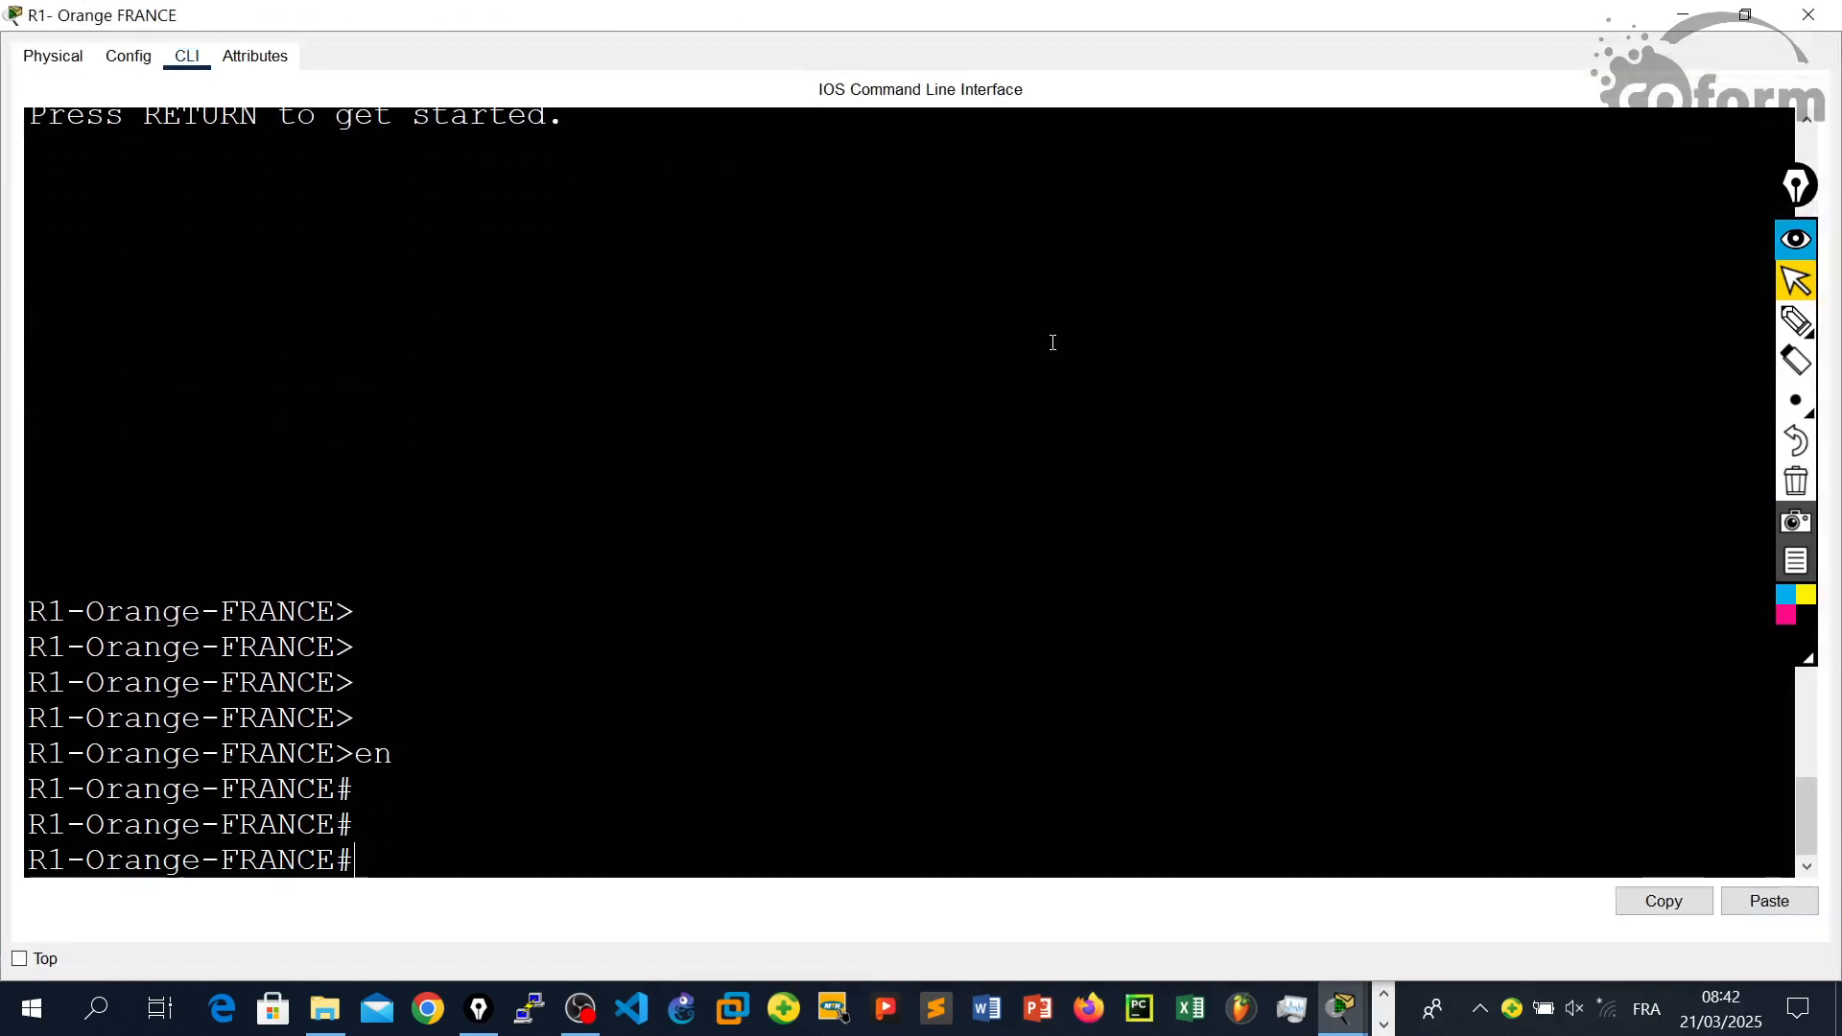
- Enter global configuration mode on R1 with conf t
key(Return)
text(cond)
key(BackSpace)
key(BackSpace)
key(BackSpace)
key(BackSpace)
key(BackSpace)
text(conf t)
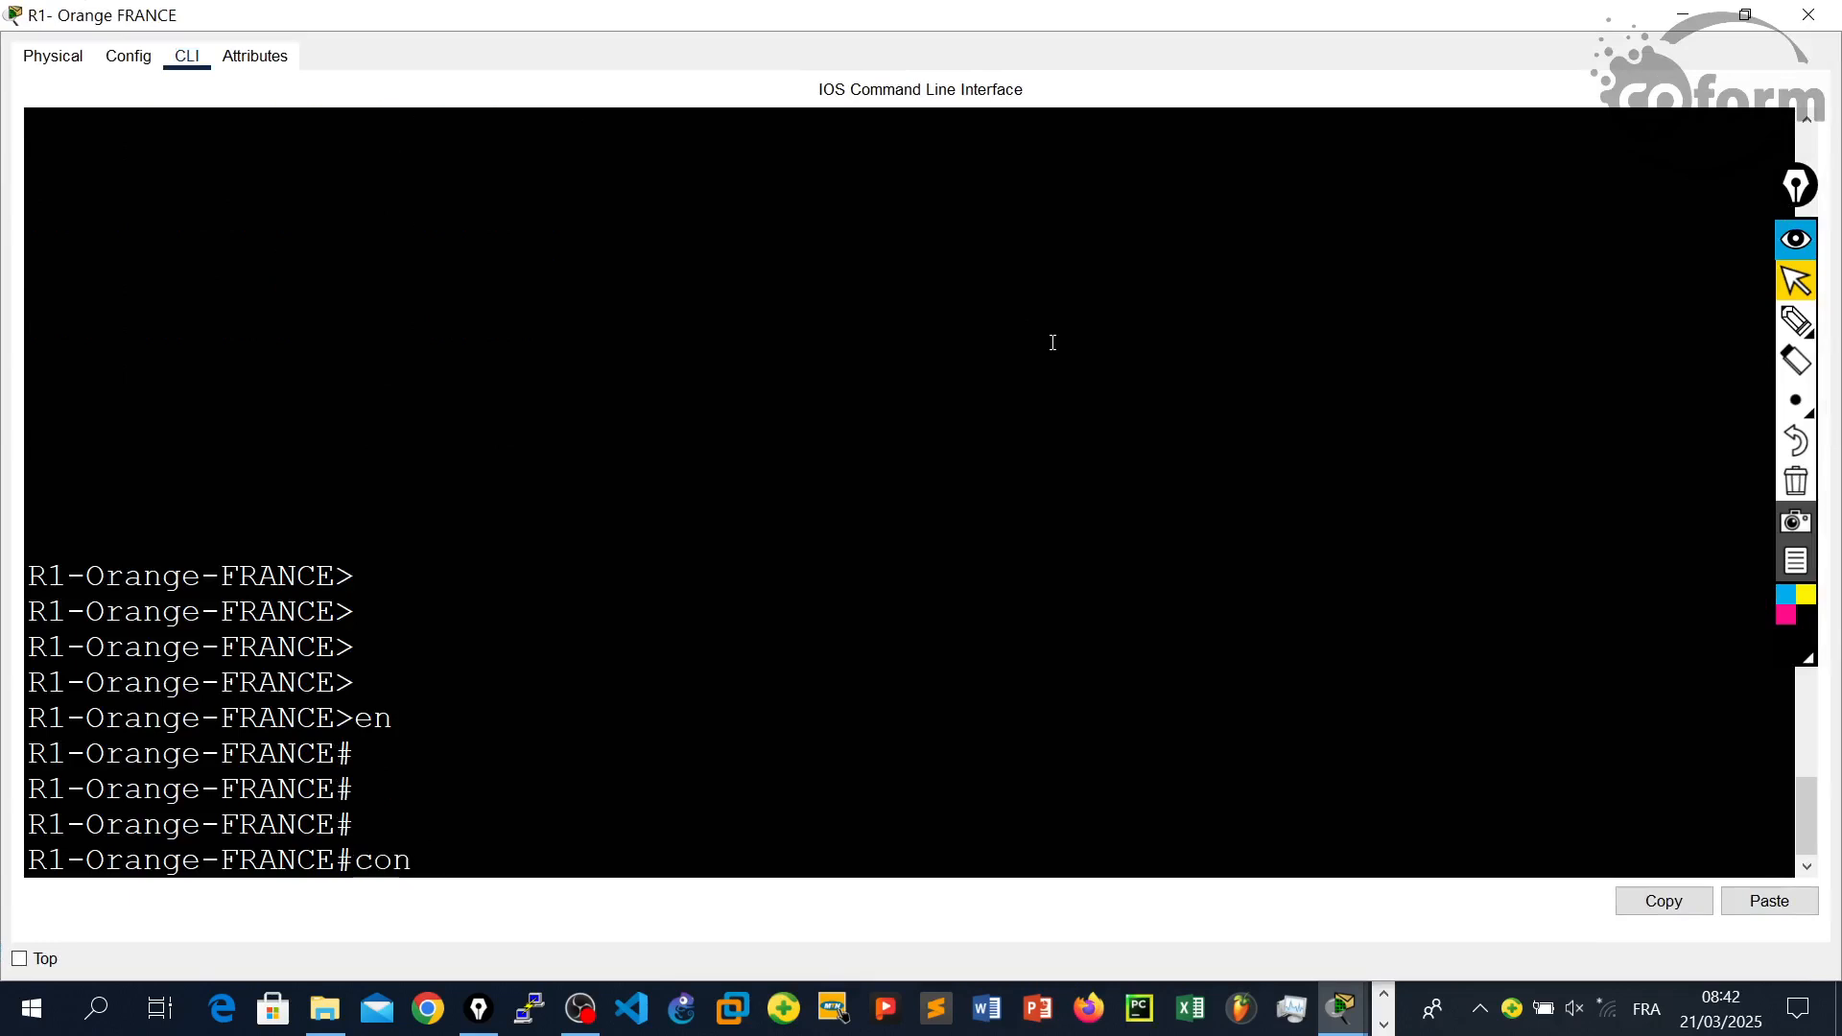
key(Return)
key(Return)
key(Return)
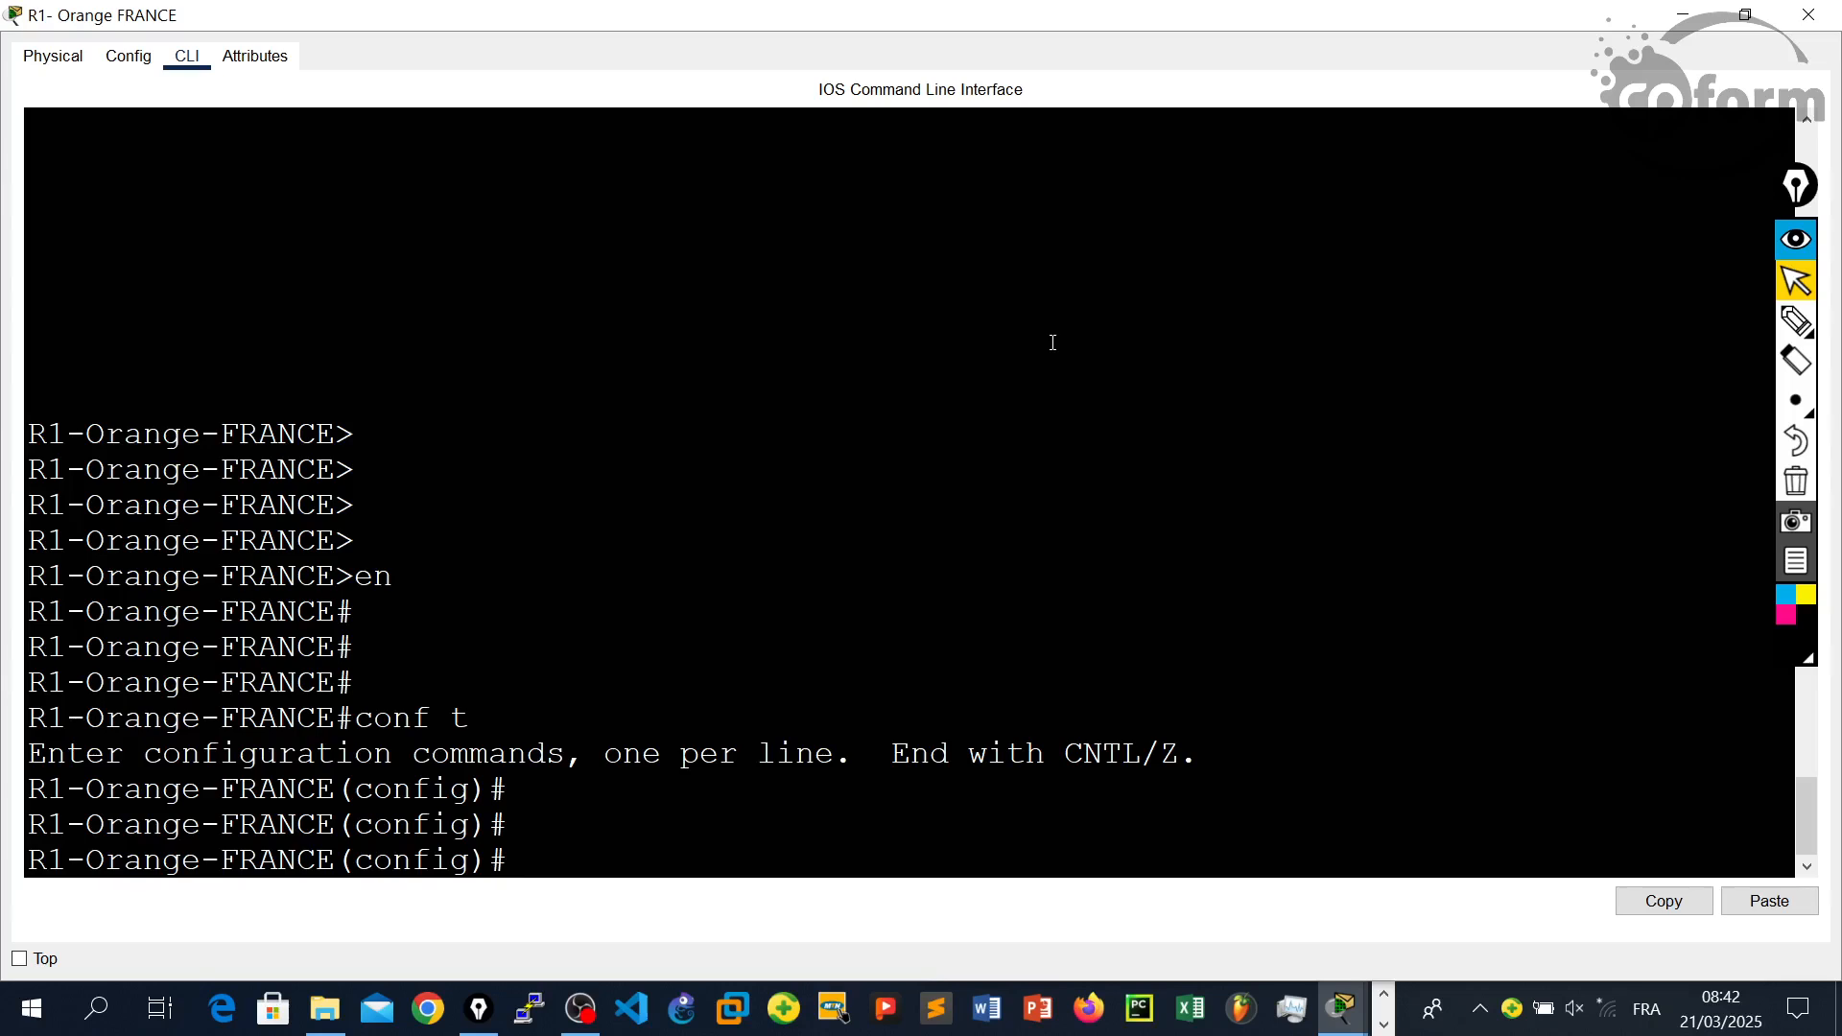
- Enter configuration of R1's subinterface gigabitEthernet 0/0.10
text(in)
key(Tab)
text(gi)
key(Tab)
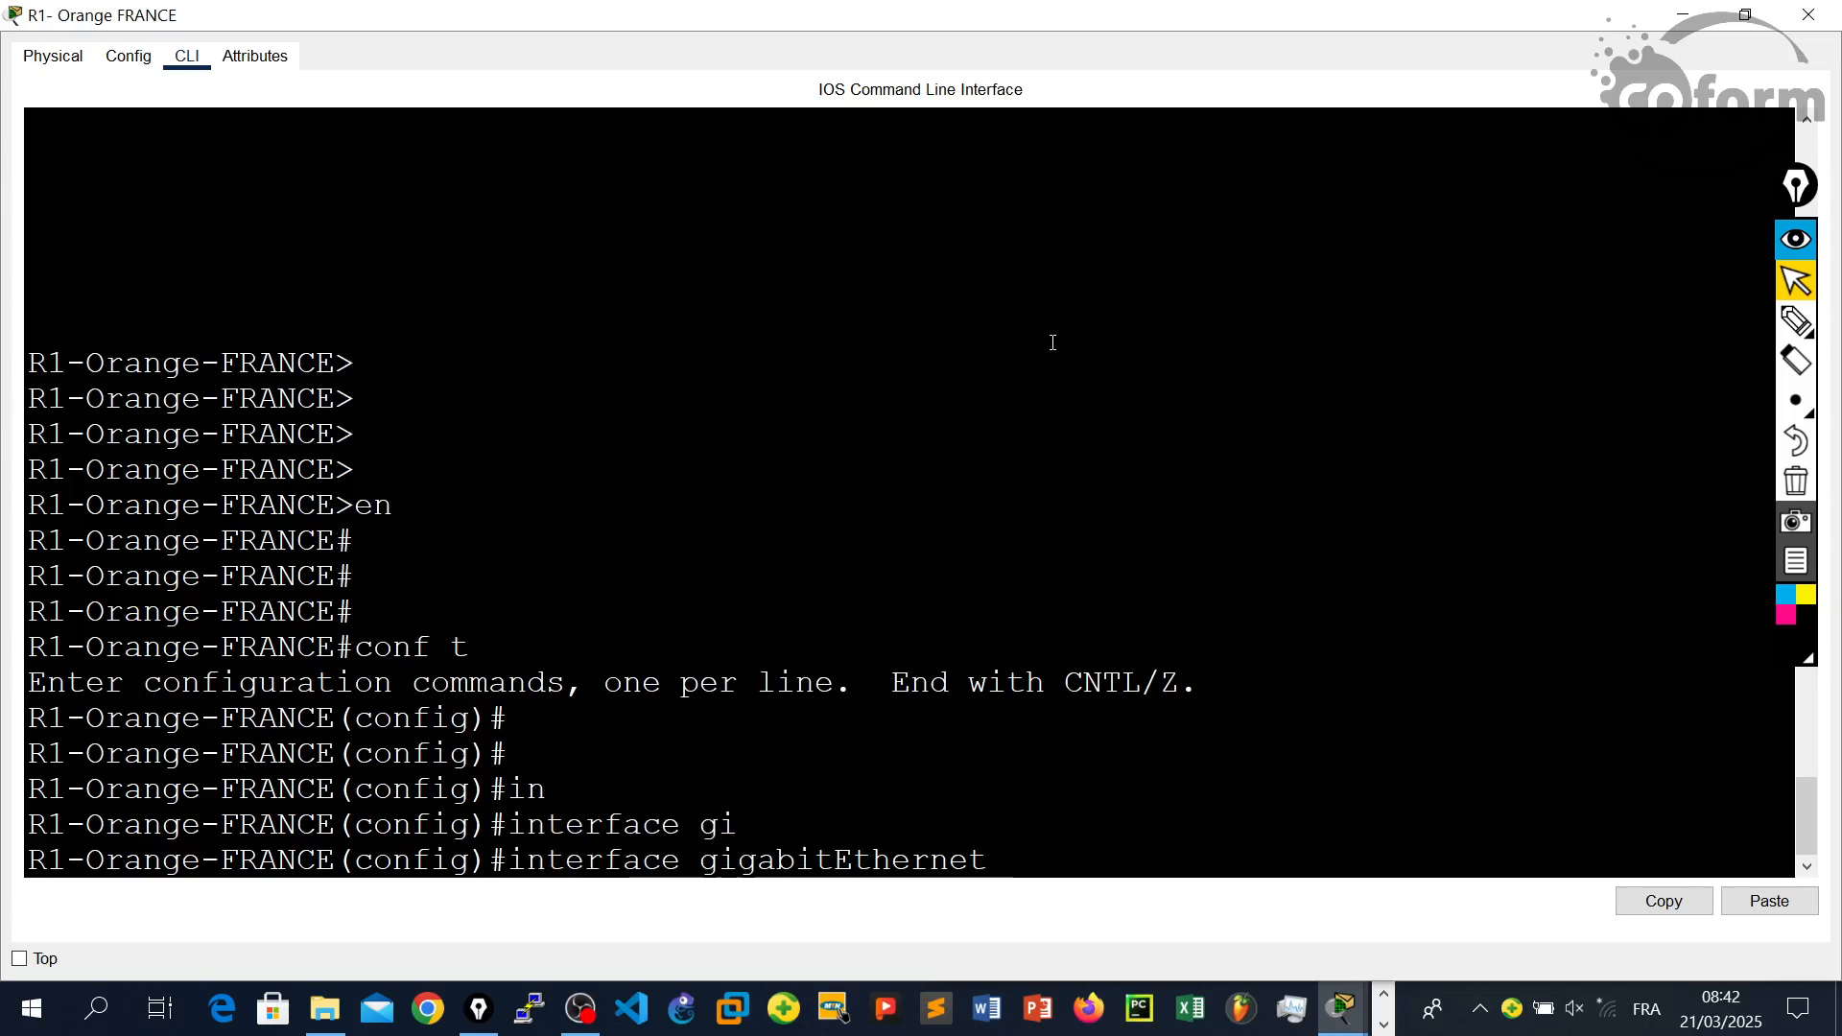
text(0/)
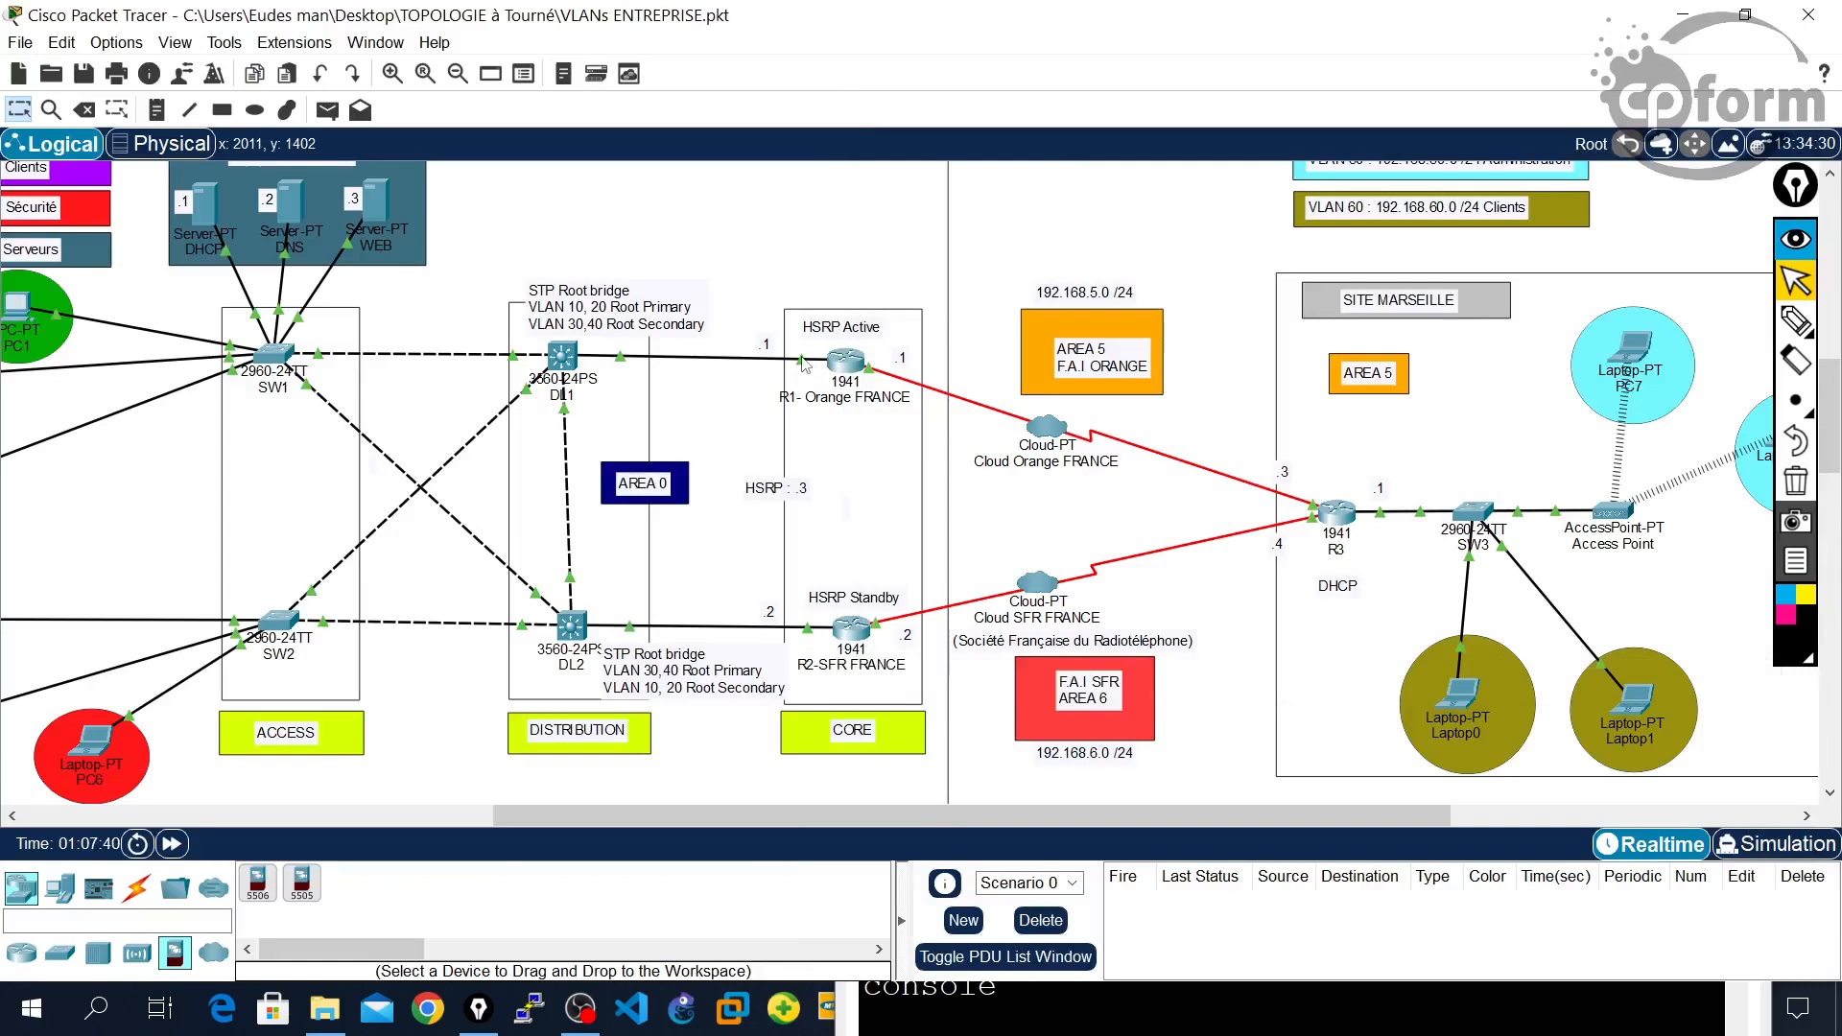
click(846, 361)
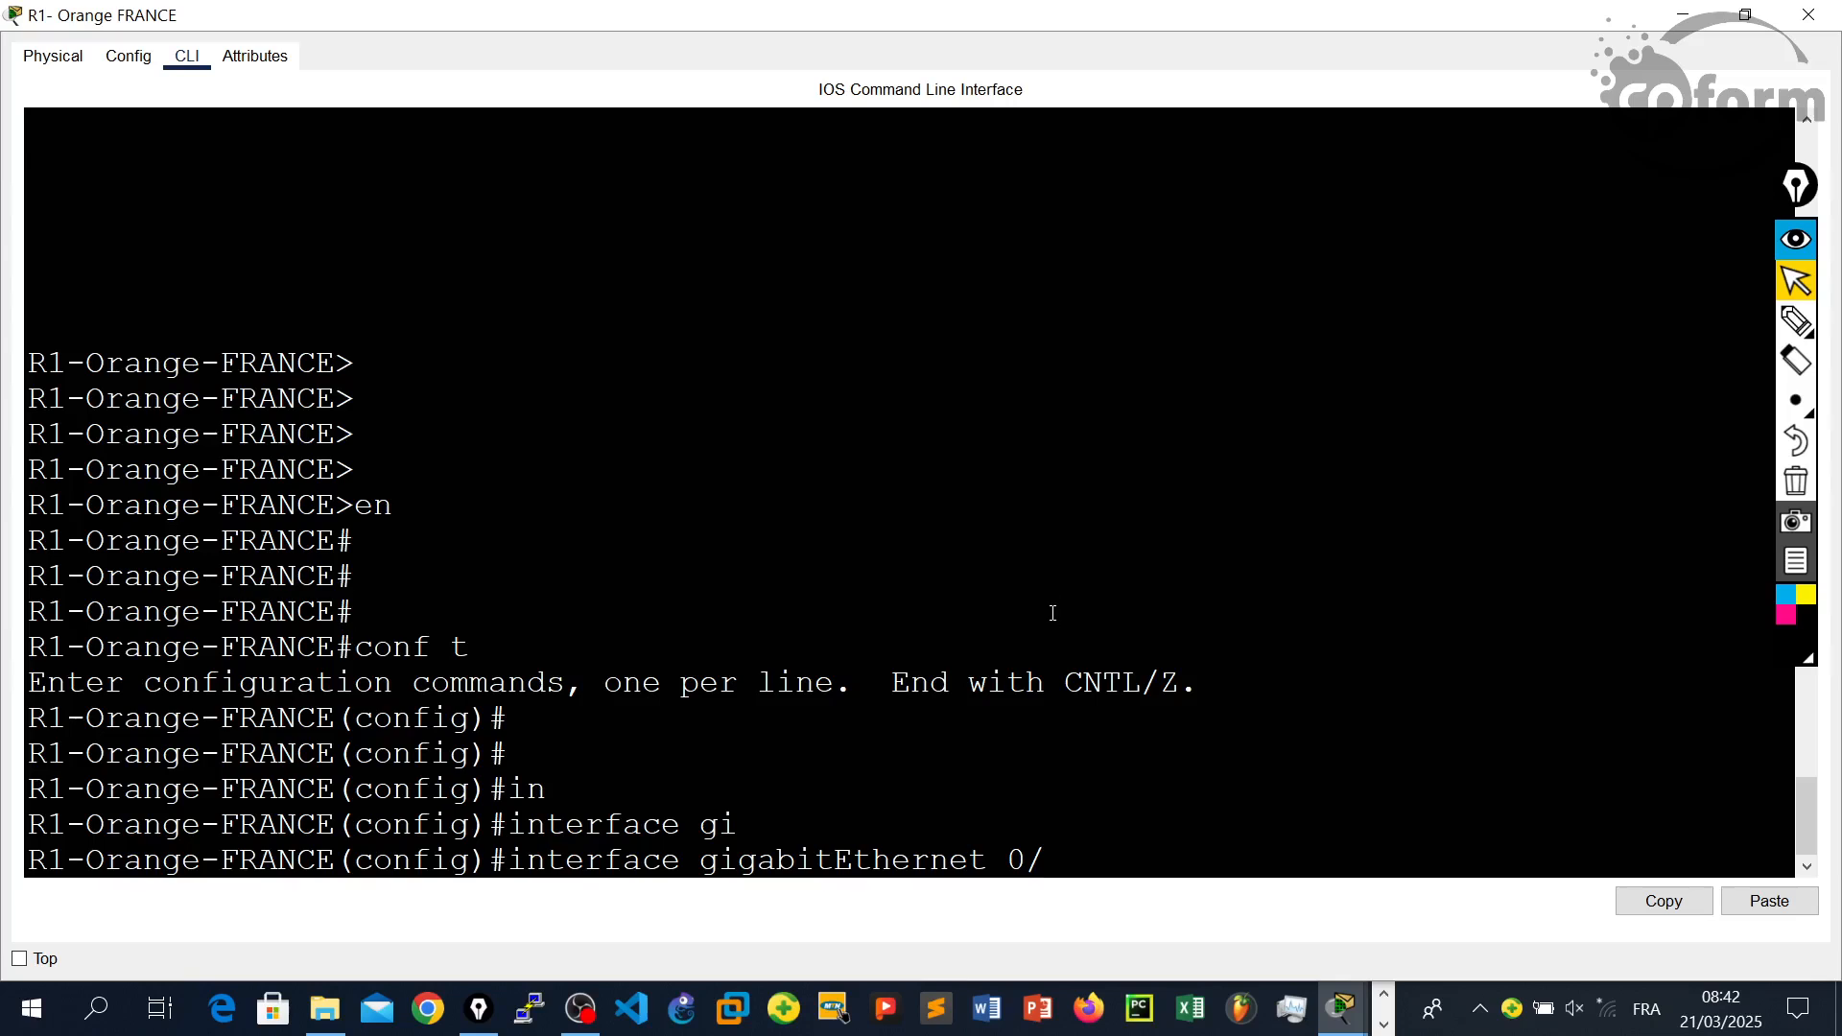
text(0.10)
key(Return)
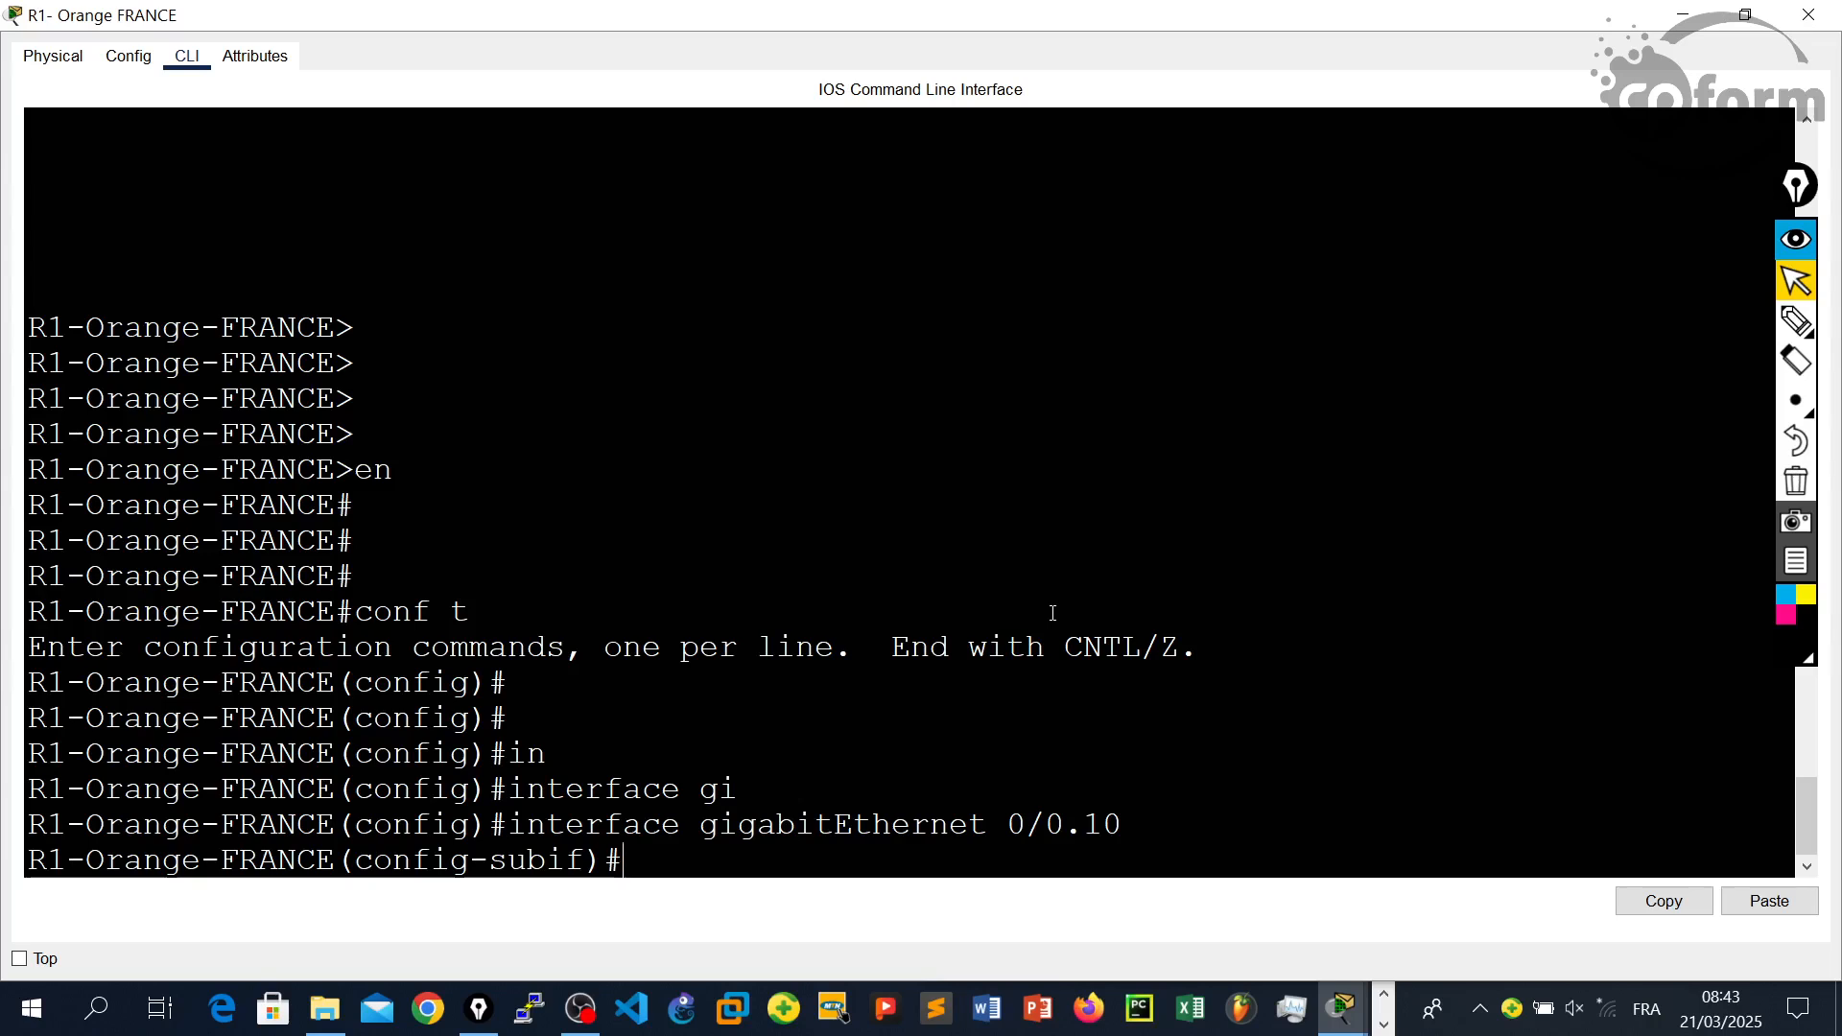
- List the available options of the standby command on the subinterface and examine the group number range
text(st)
key(Tab)
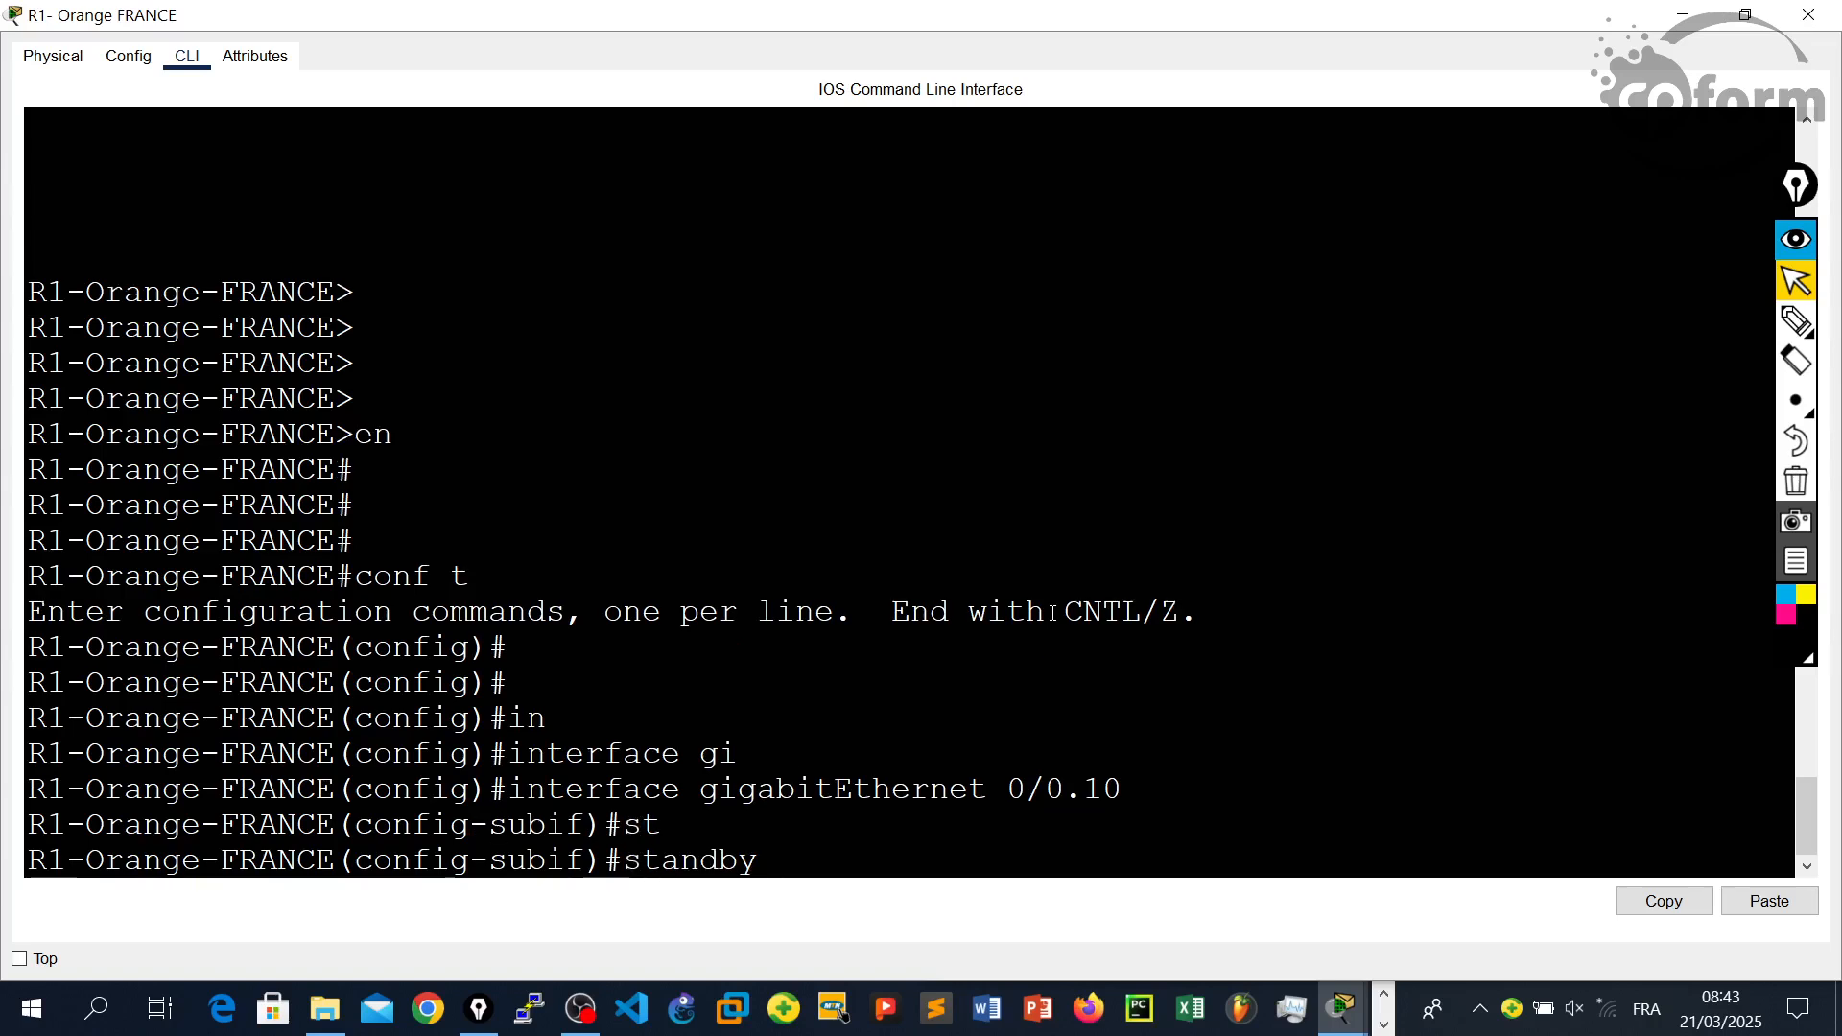
text(10)
key(BackSpace)
key(BackSpace)
key(BackSpace)
text(?)
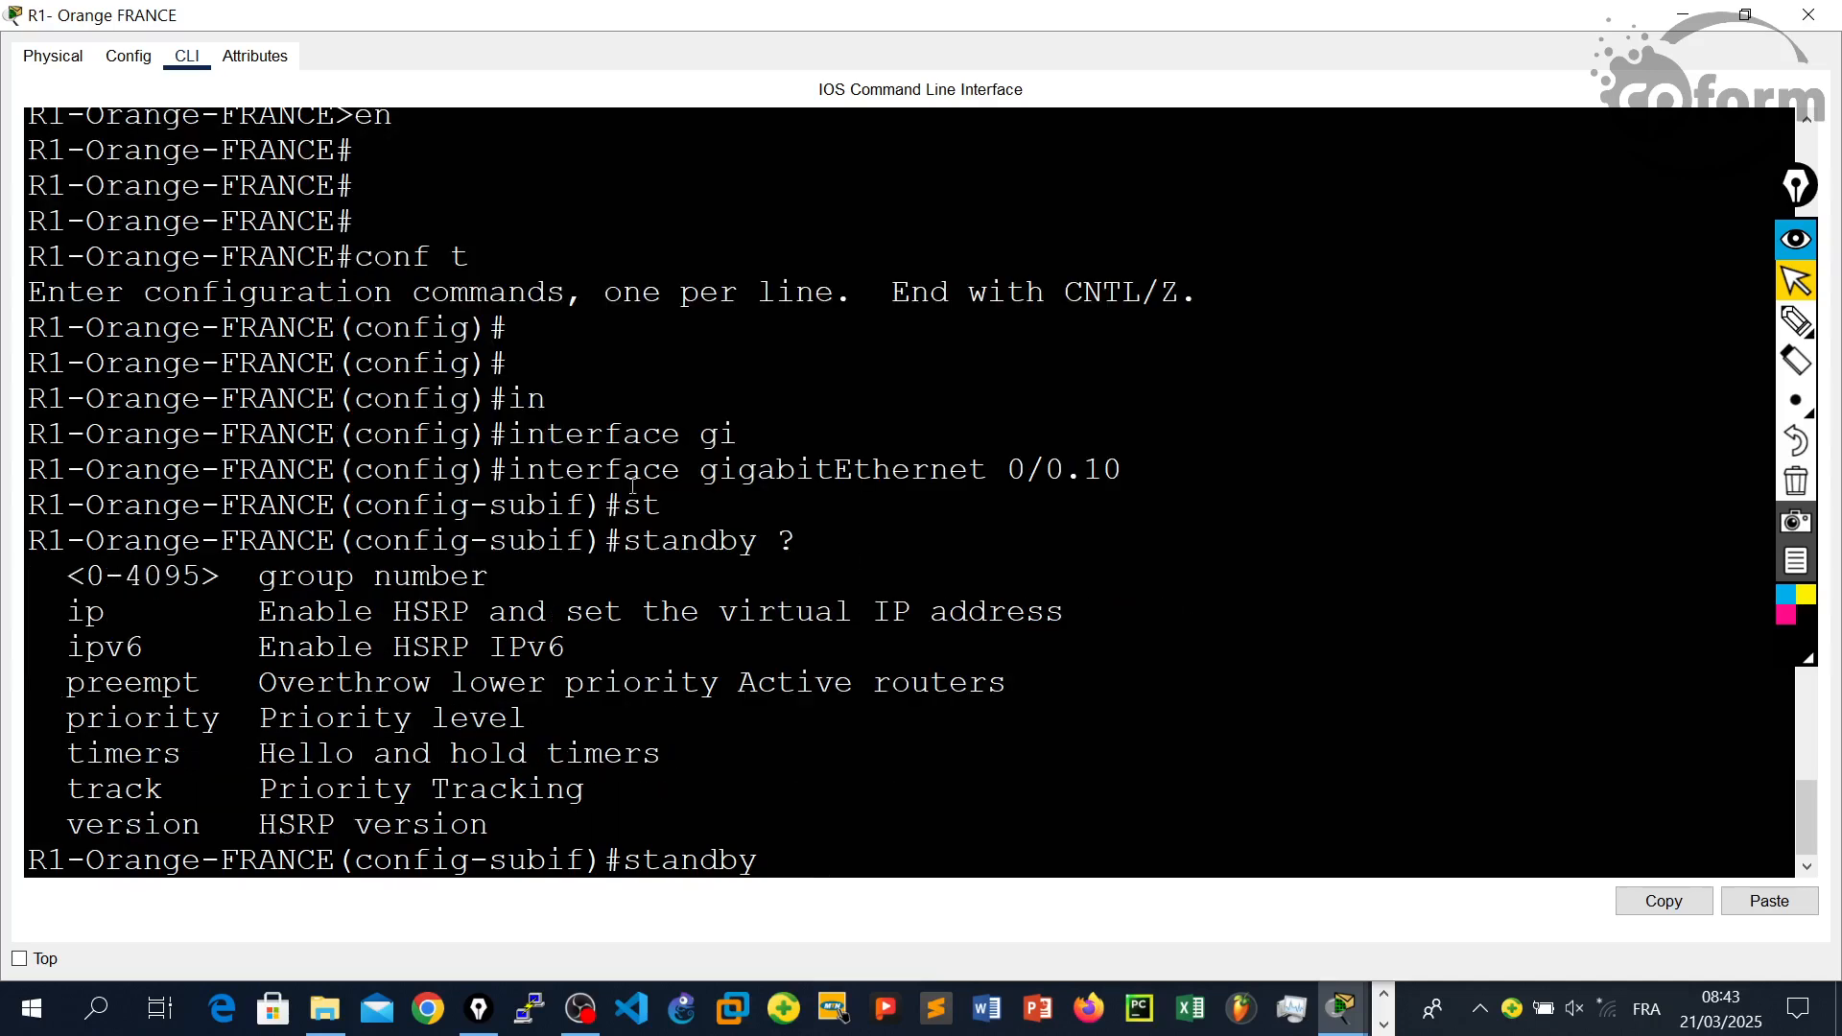
drag(87, 576, 195, 576)
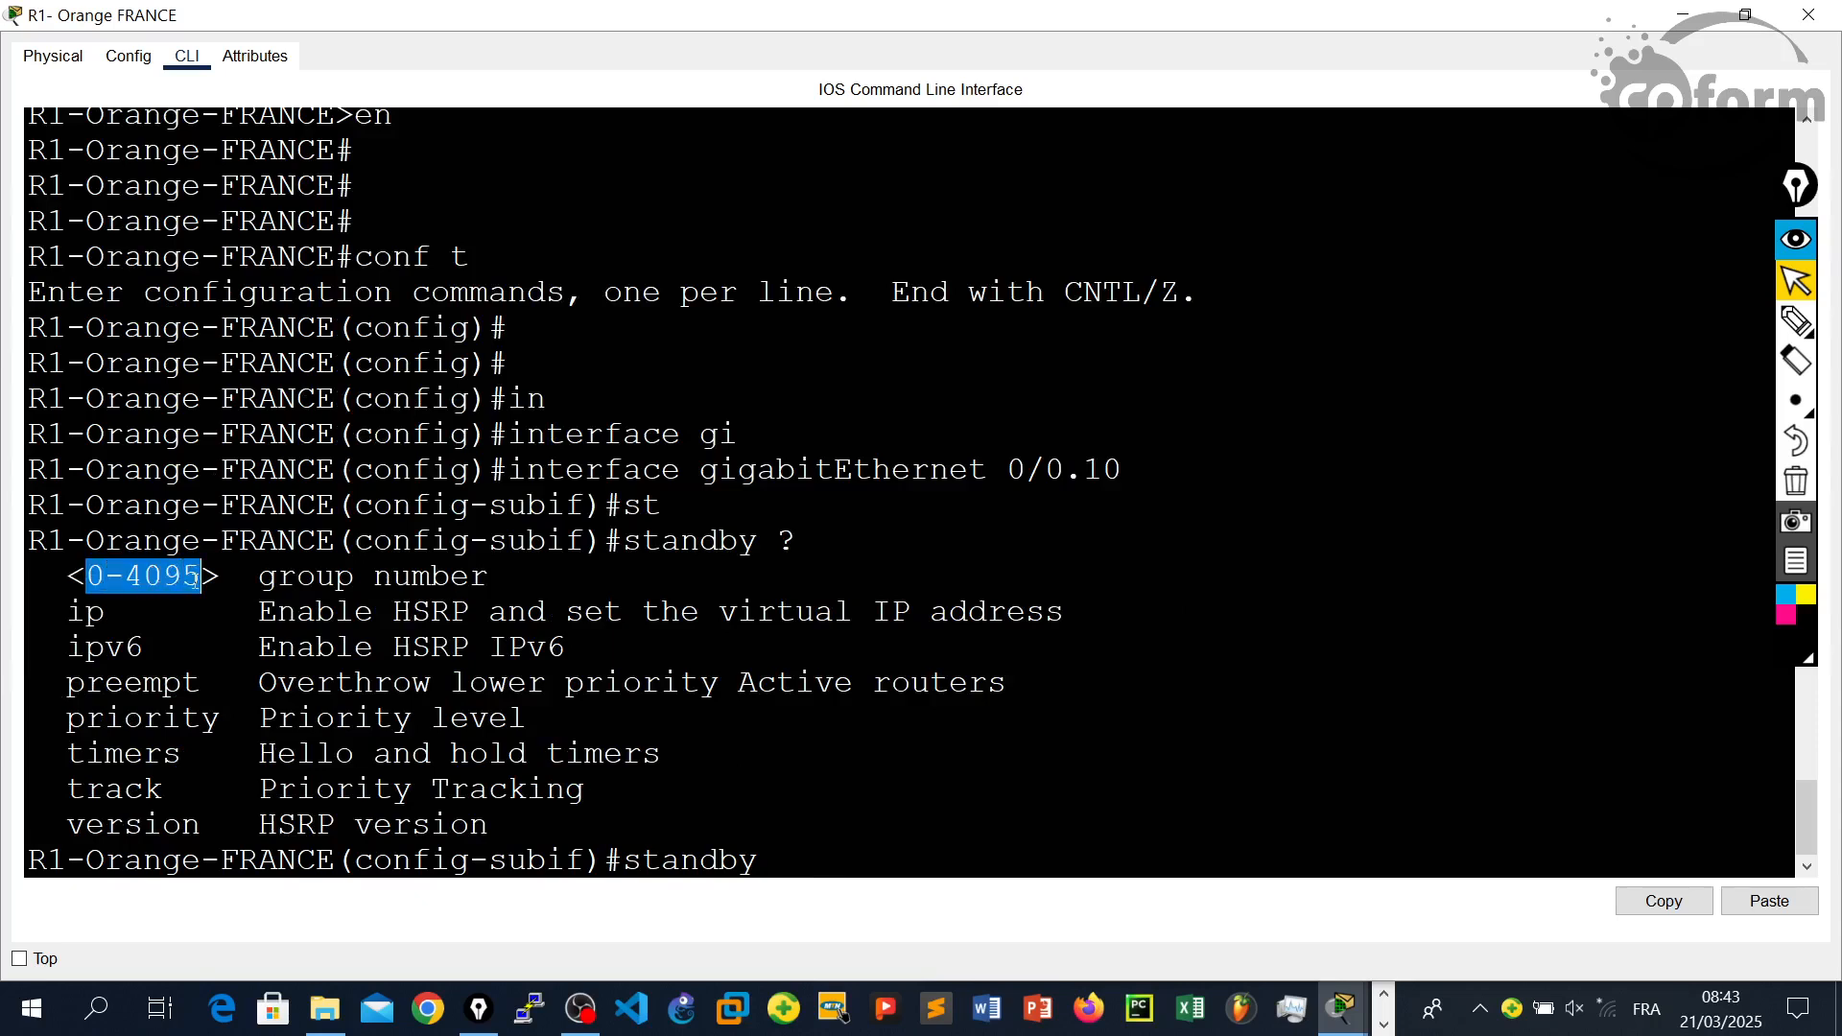
click(913, 810)
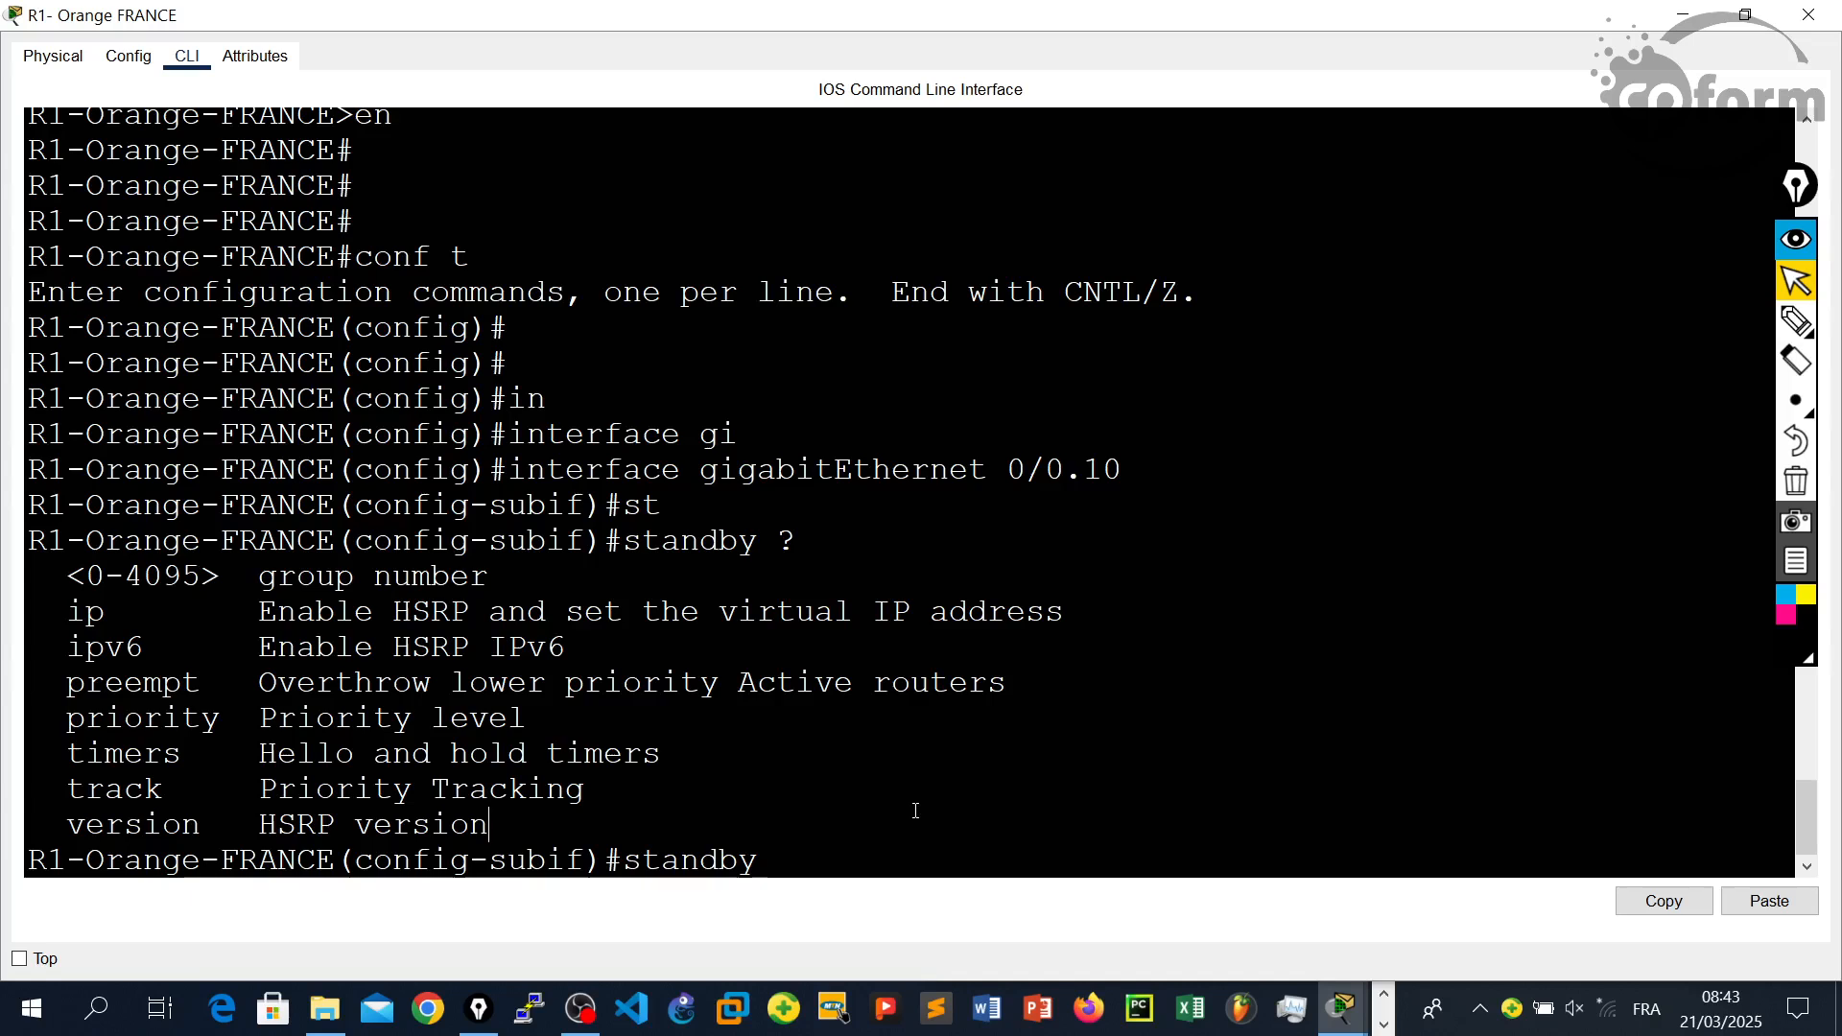
- Begin the HSRP virtual address command for group 10 as standby 10 ip 192.168. without executing it
text(10)
text(ip)
key(BackSpace)
key(BackSpace)
key(BackSpace)
text(ip)
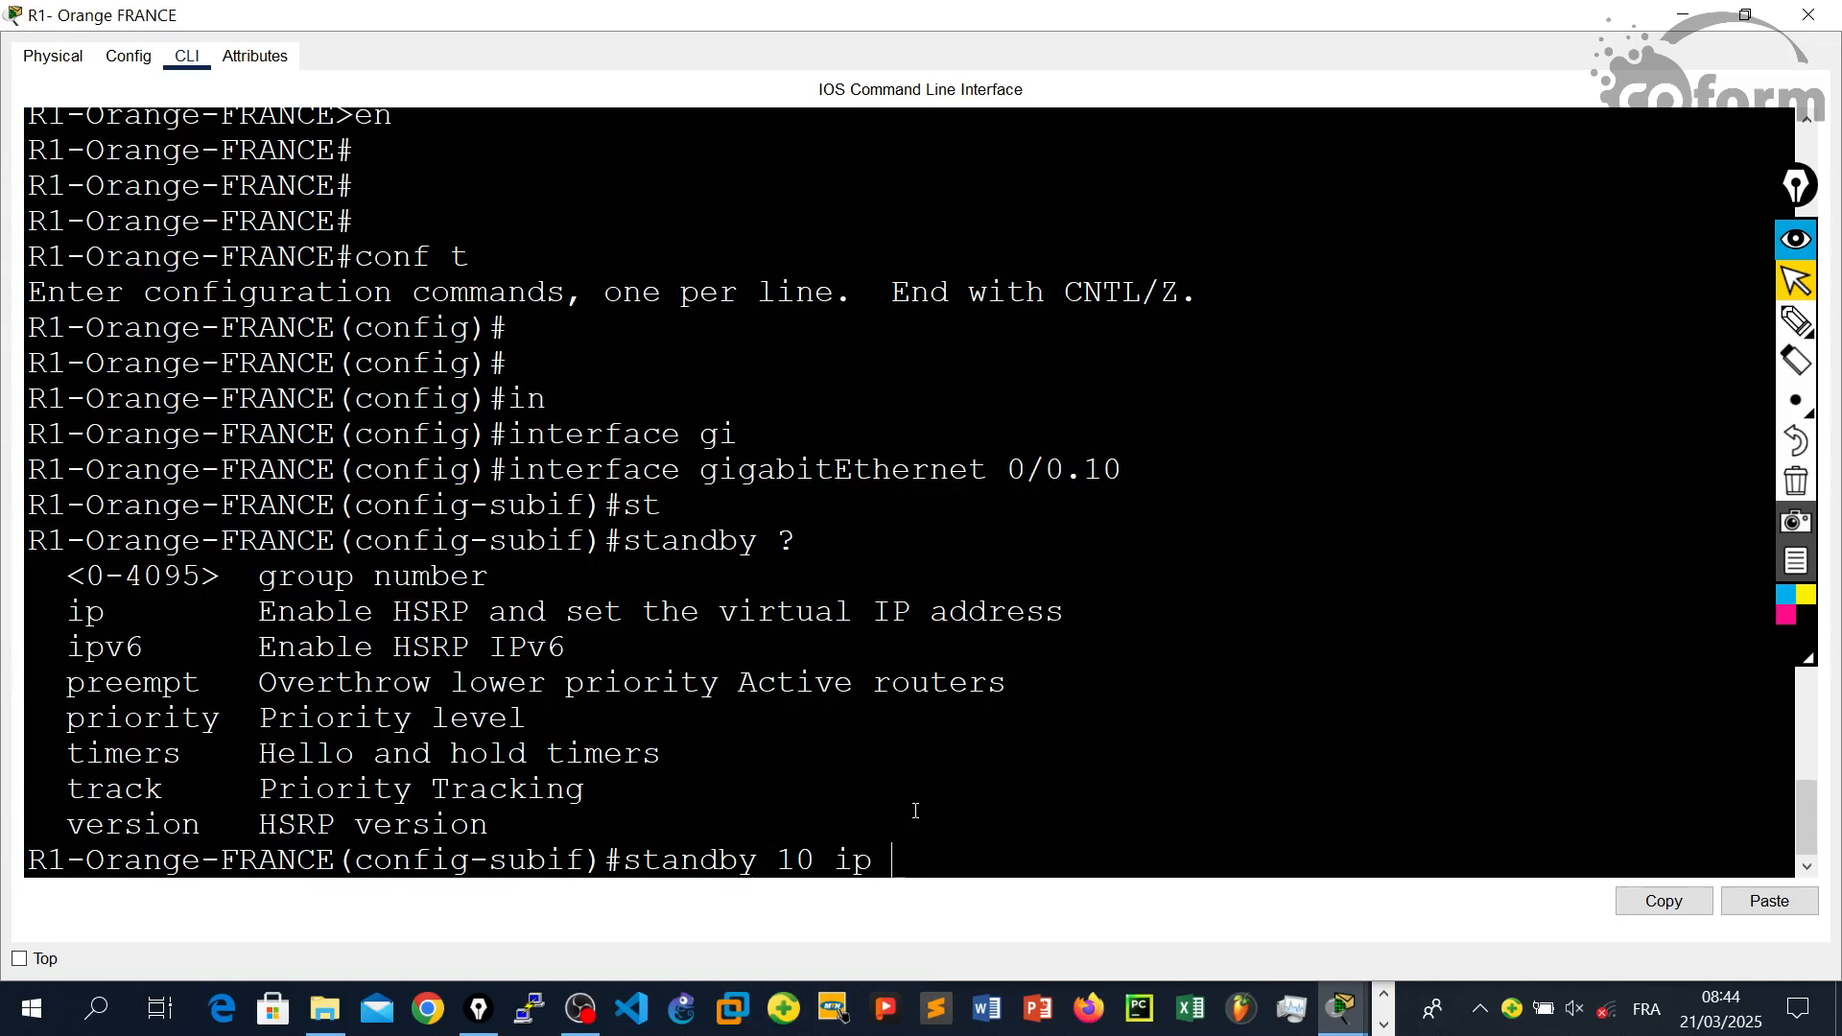
text(192.168)
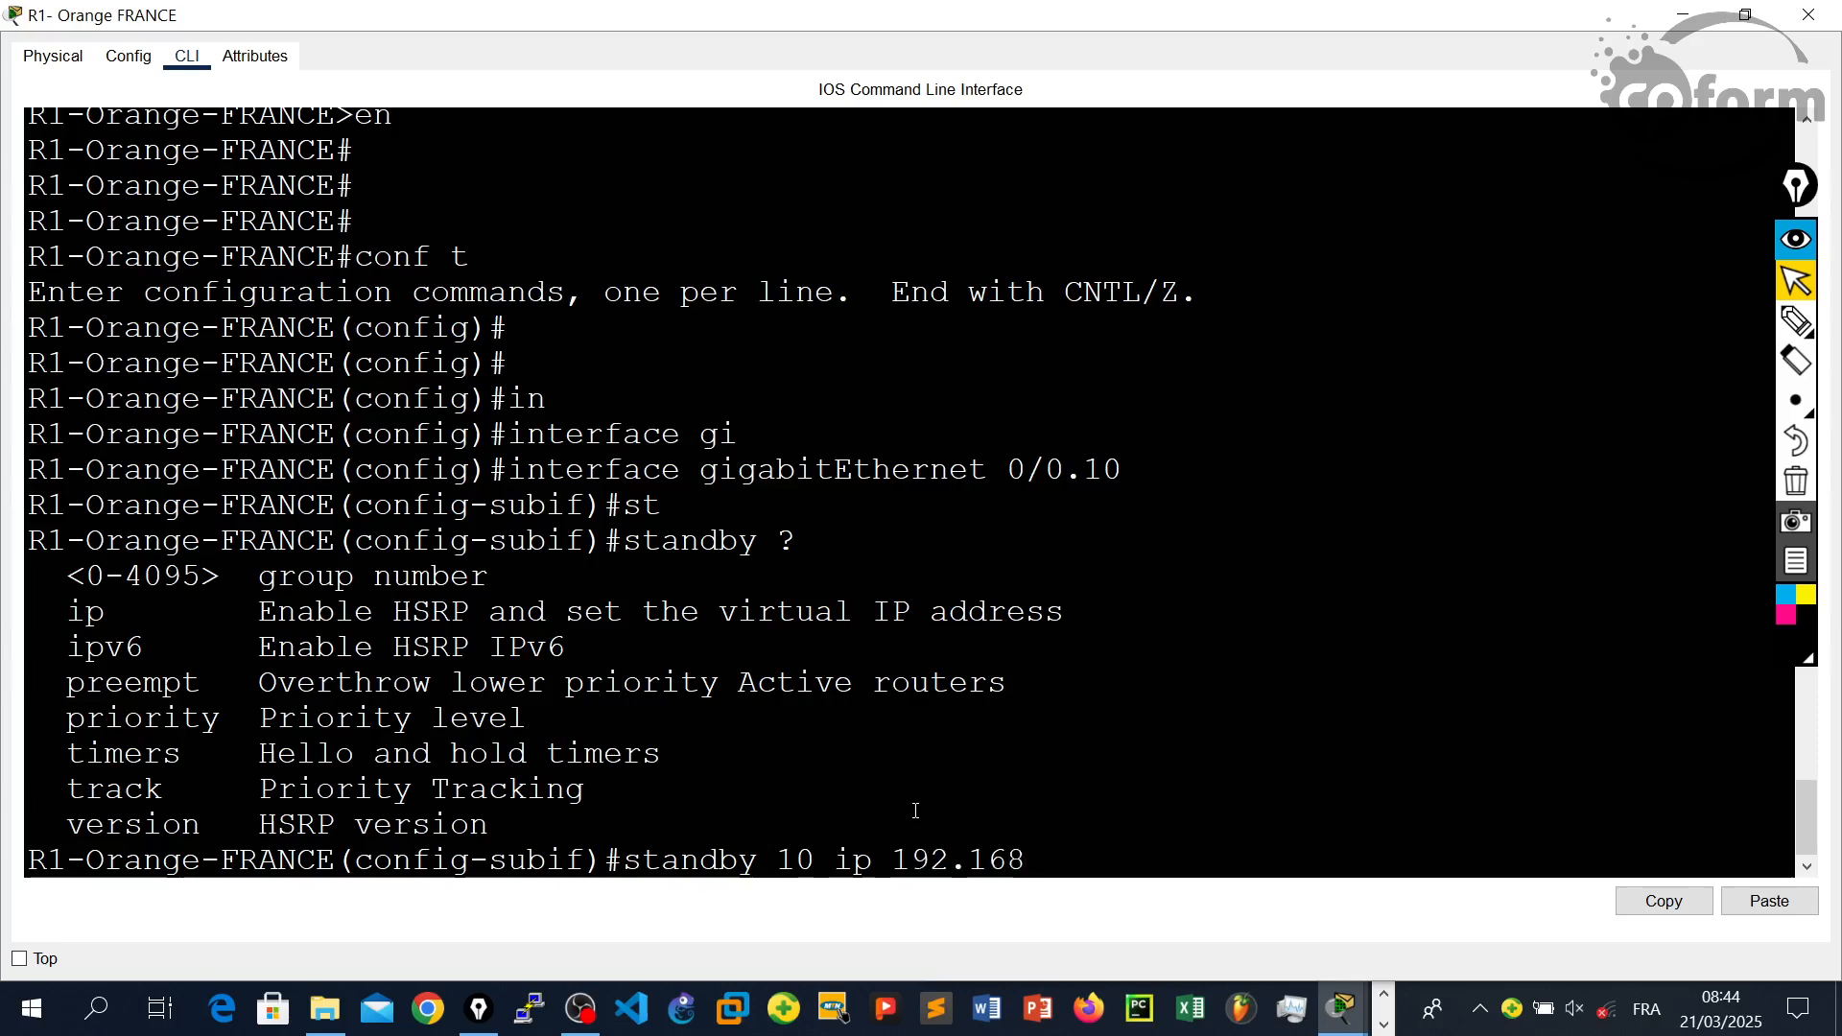
text(.)
- Move the R1 console aside and examine the VLAN addressing and HSRP host number on the topology
double_click(900, 16)
drag(900, 17, 1063, 377)
scroll(297, 698, up, 4)
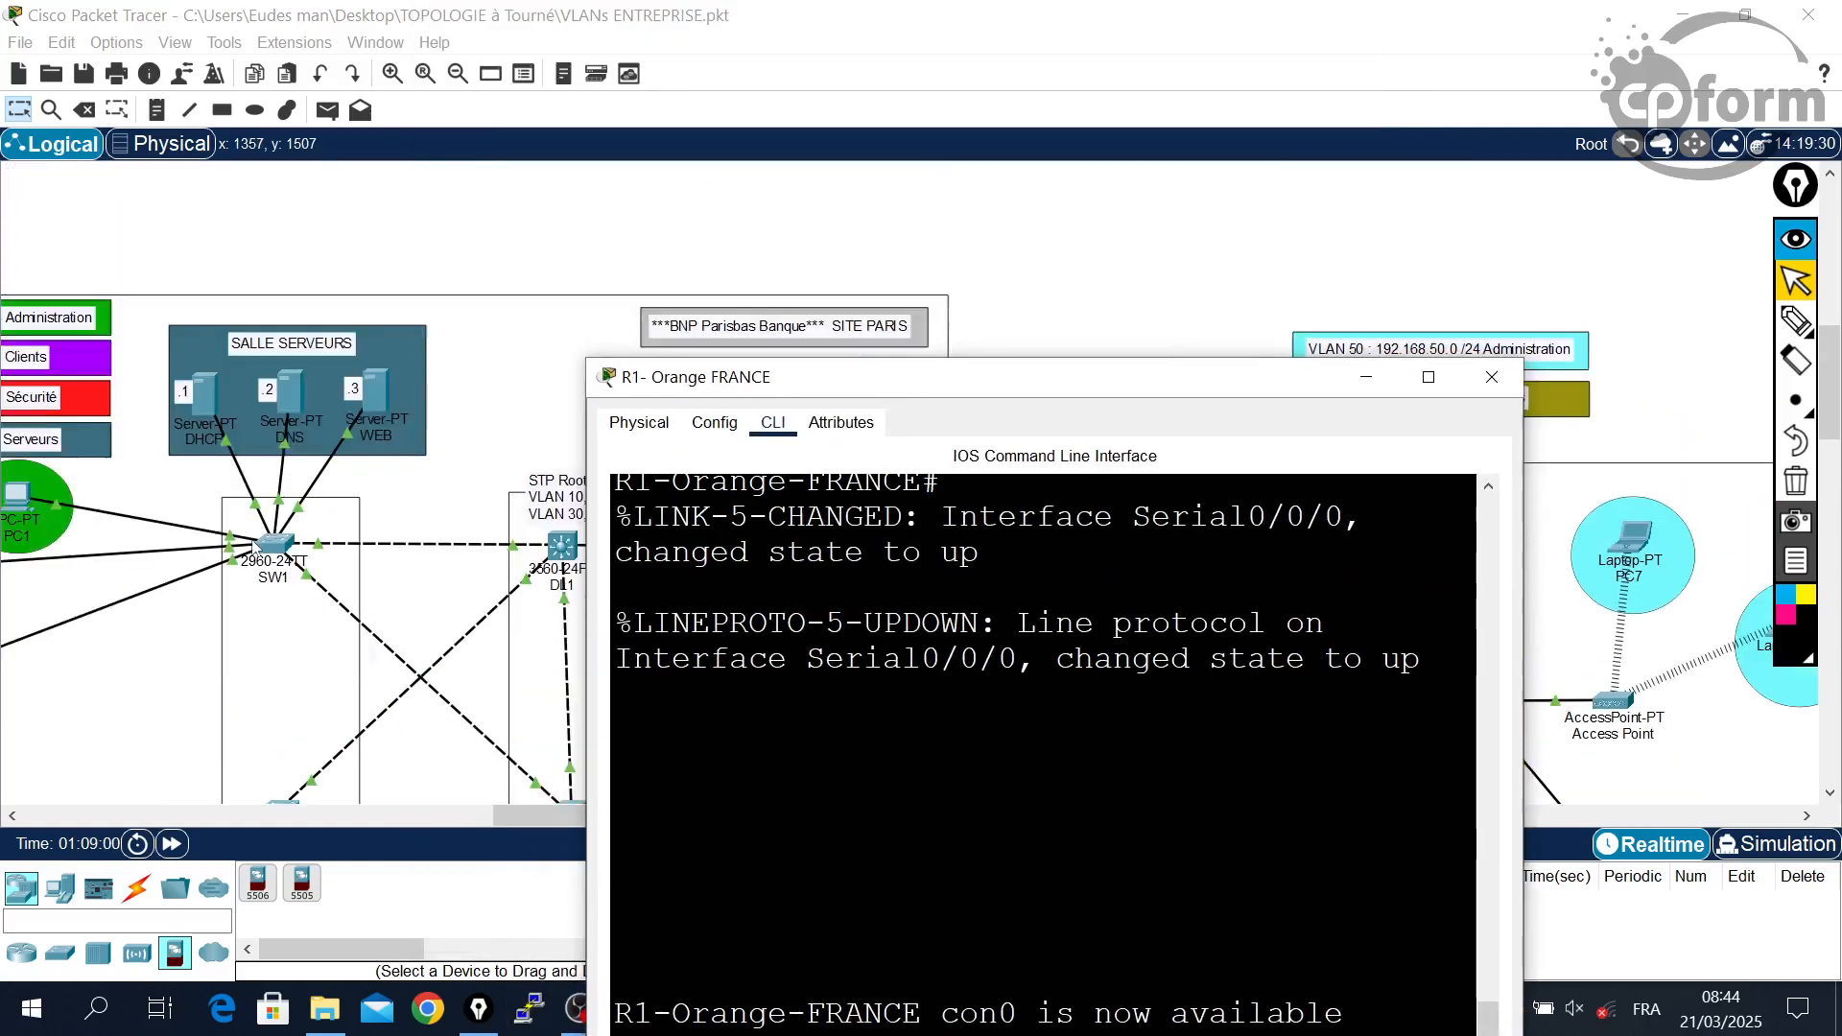
scroll(296, 698, down, 3)
click(397, 817)
drag(396, 817, 380, 817)
scroll(455, 660, down, 1)
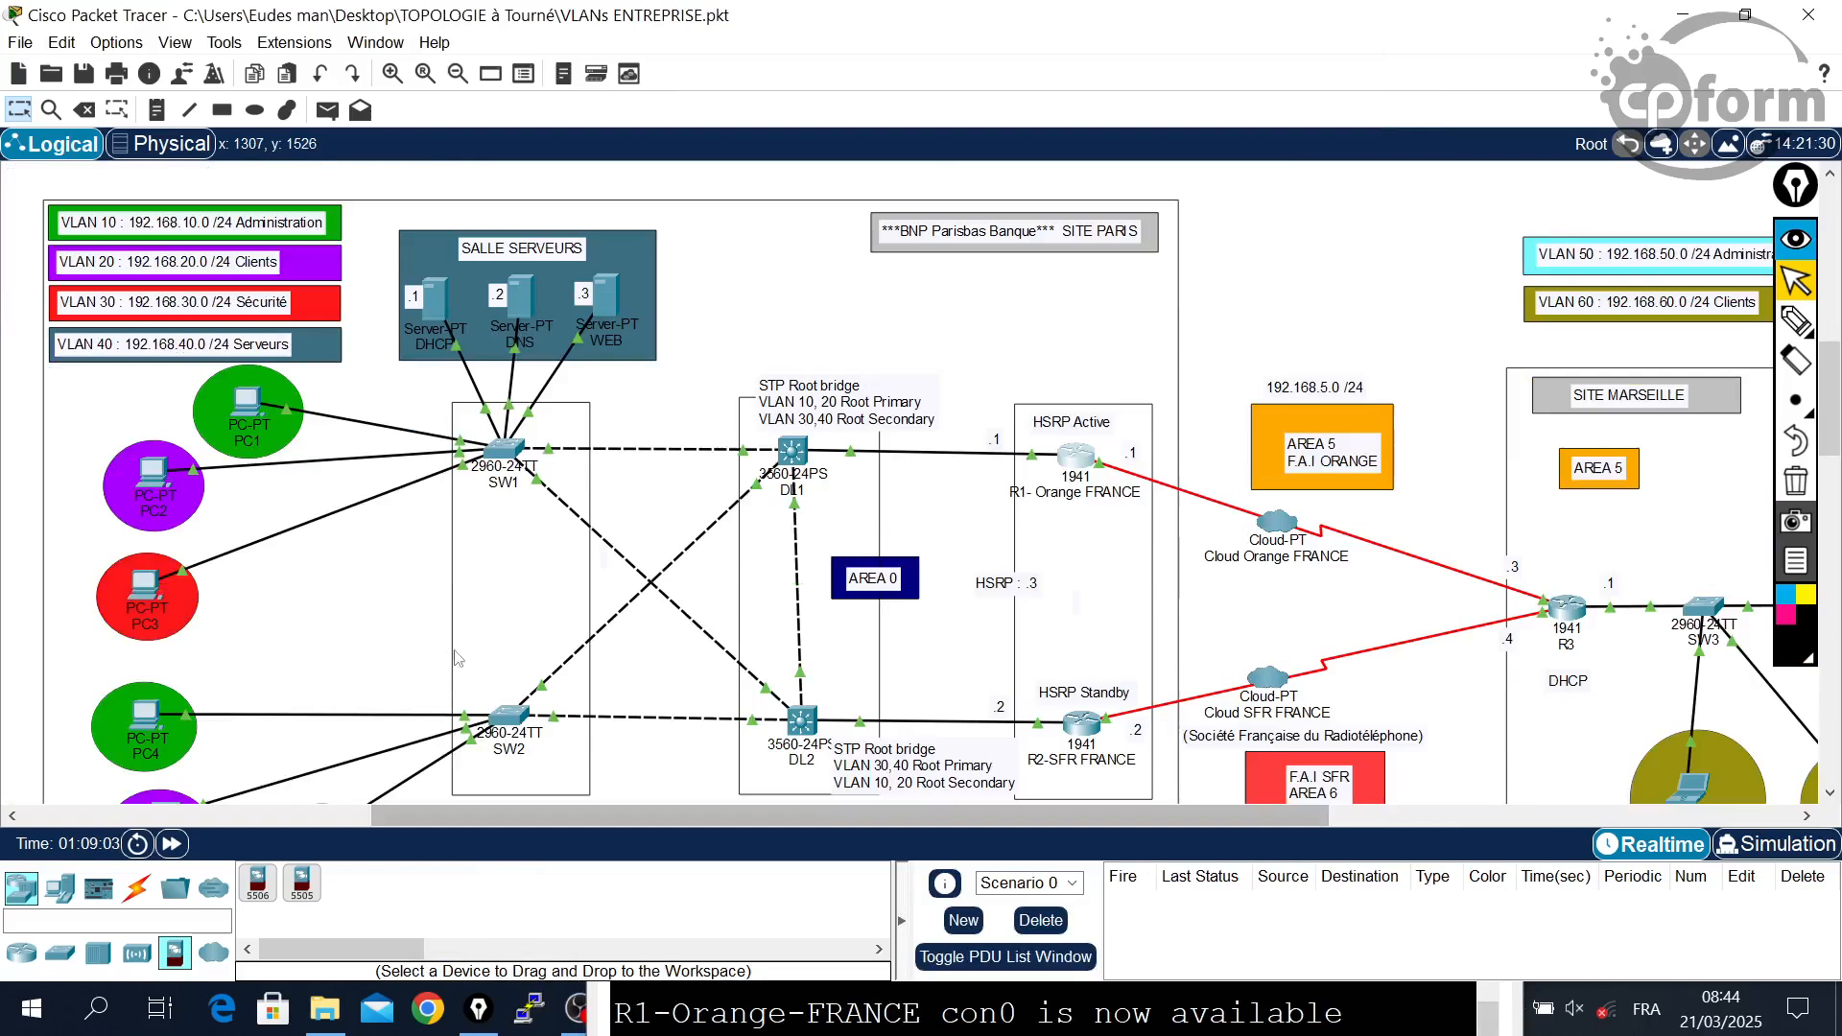
- Return to R1's console, complete and execute standby 10 ip 192.168.10.3, and maximise the console window
click(1078, 459)
drag(944, 389, 869, 205)
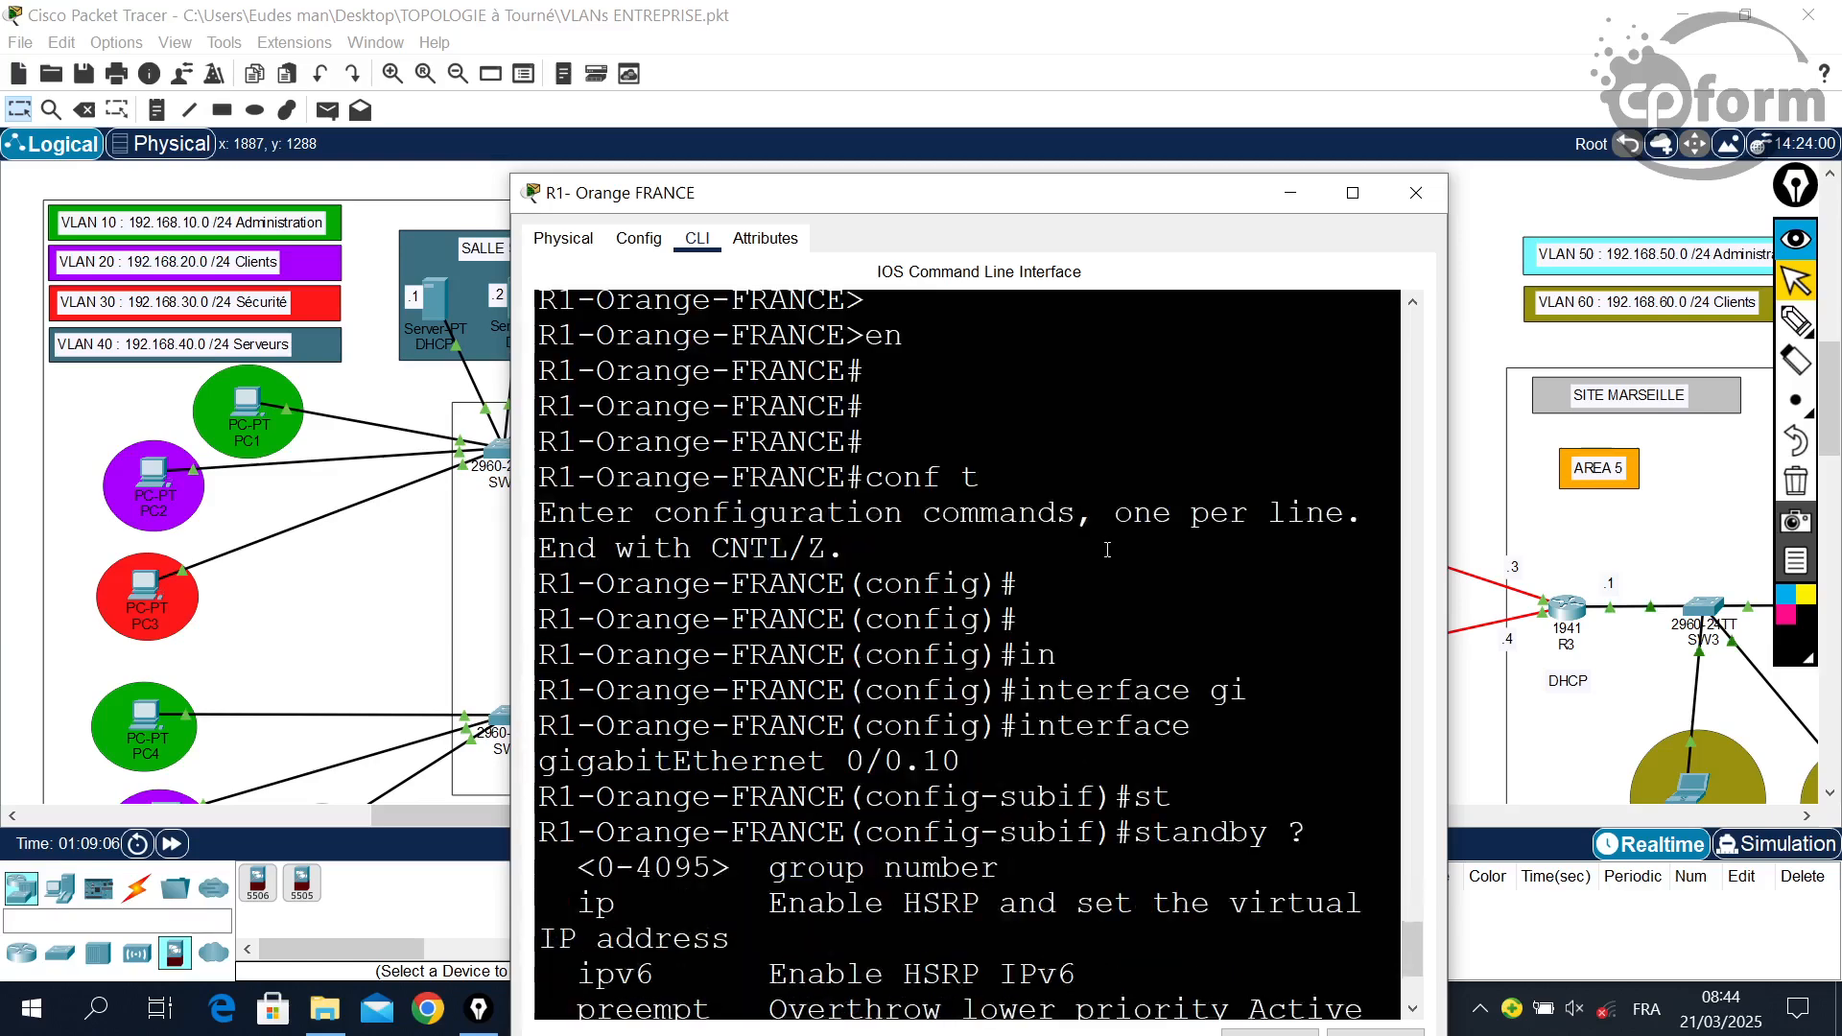
text(10 ip 192.168.)
drag(1034, 195, 981, 79)
click(1178, 802)
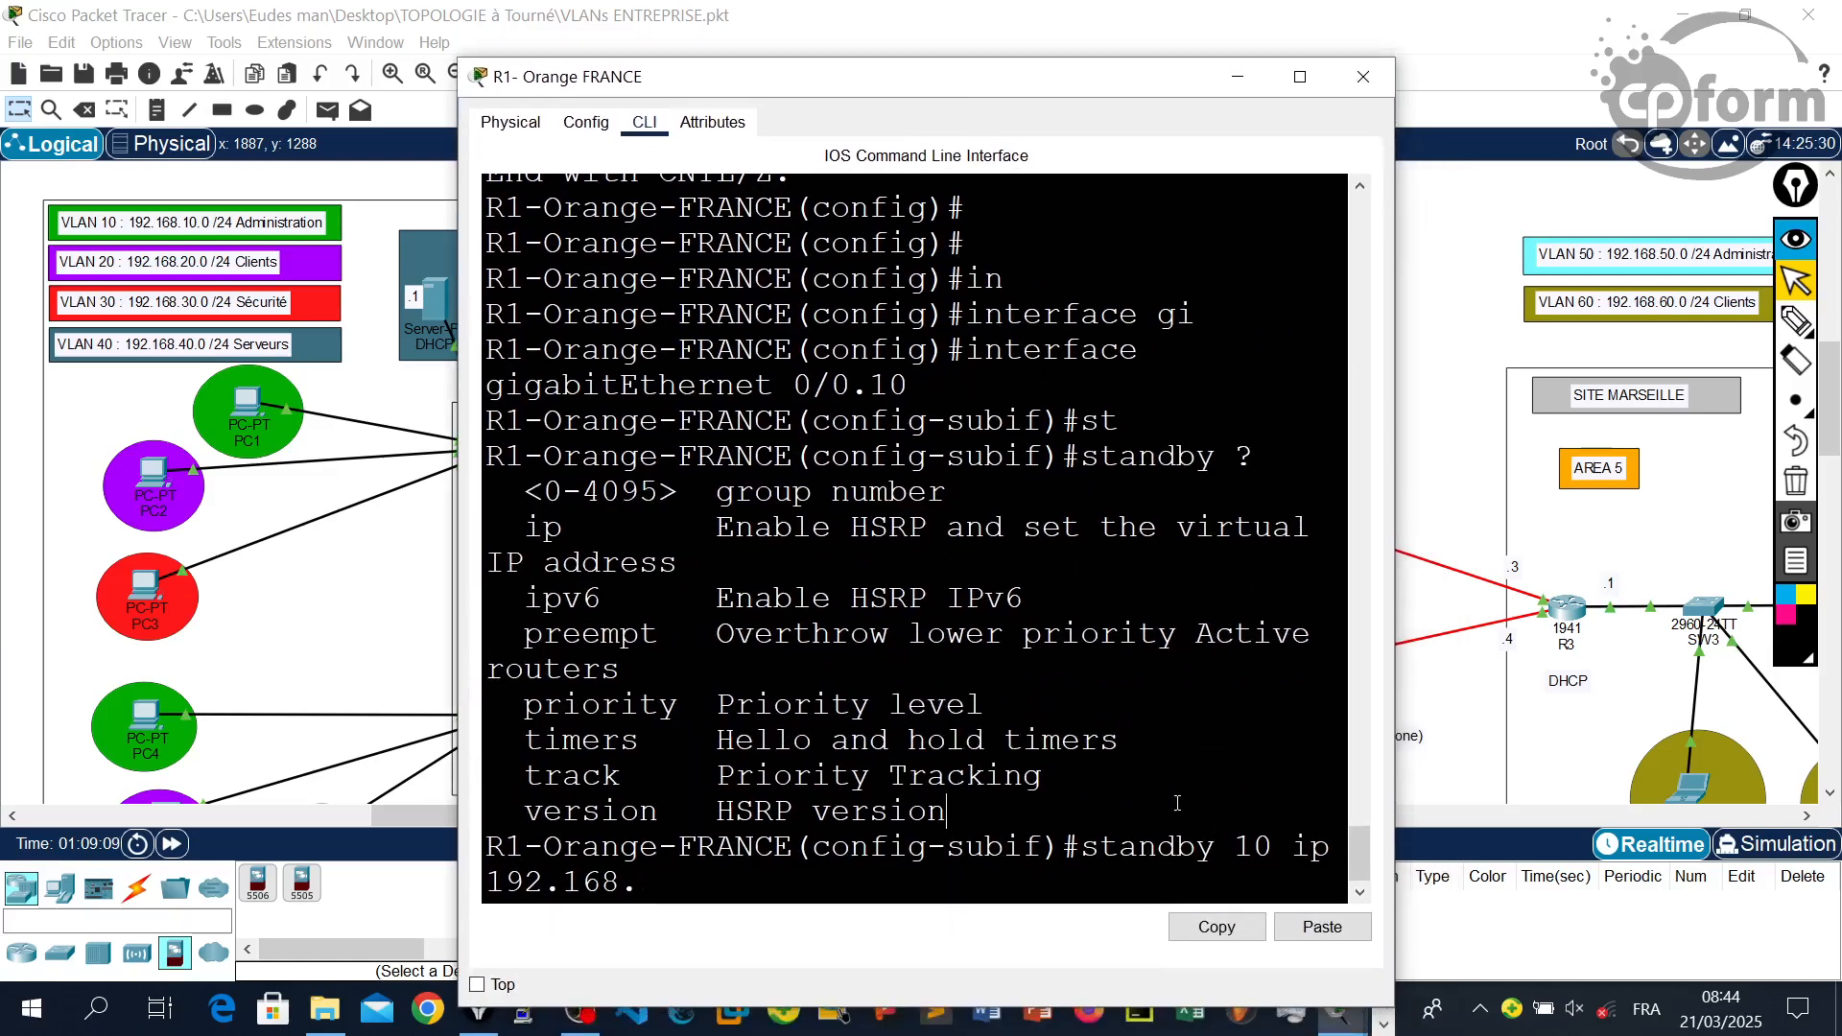
text(10.)
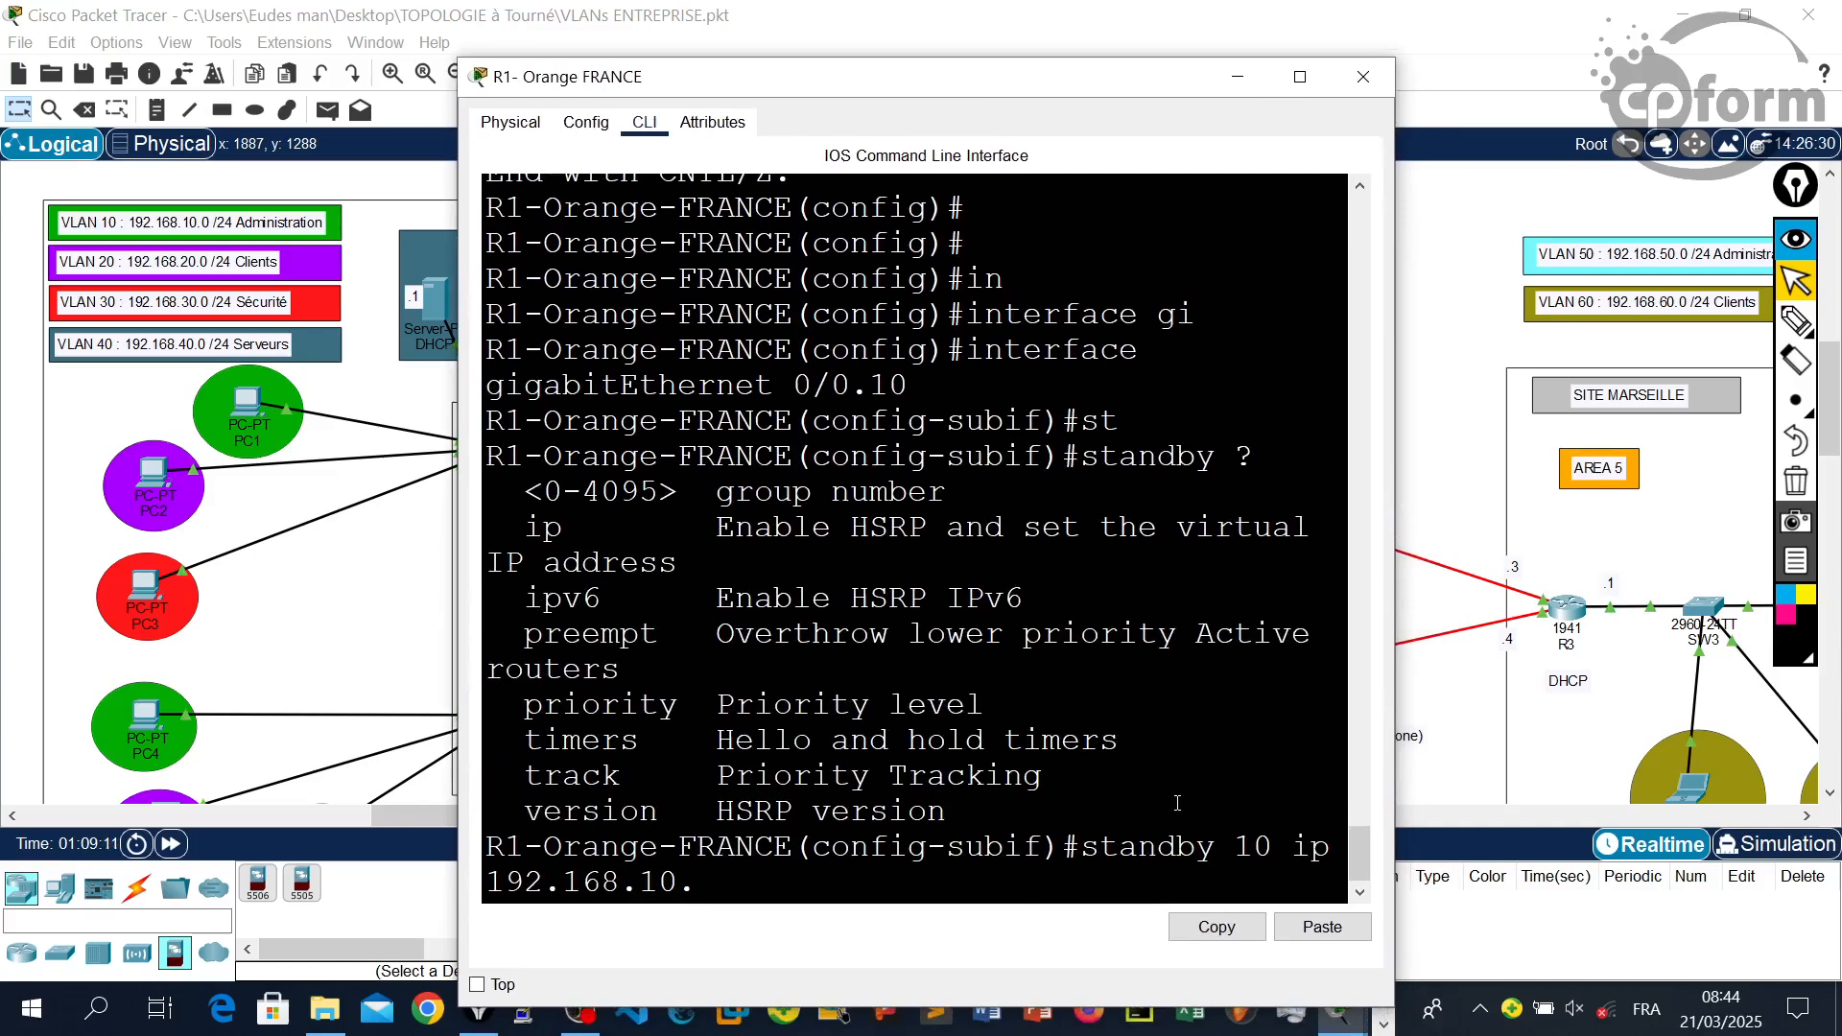
text(3)
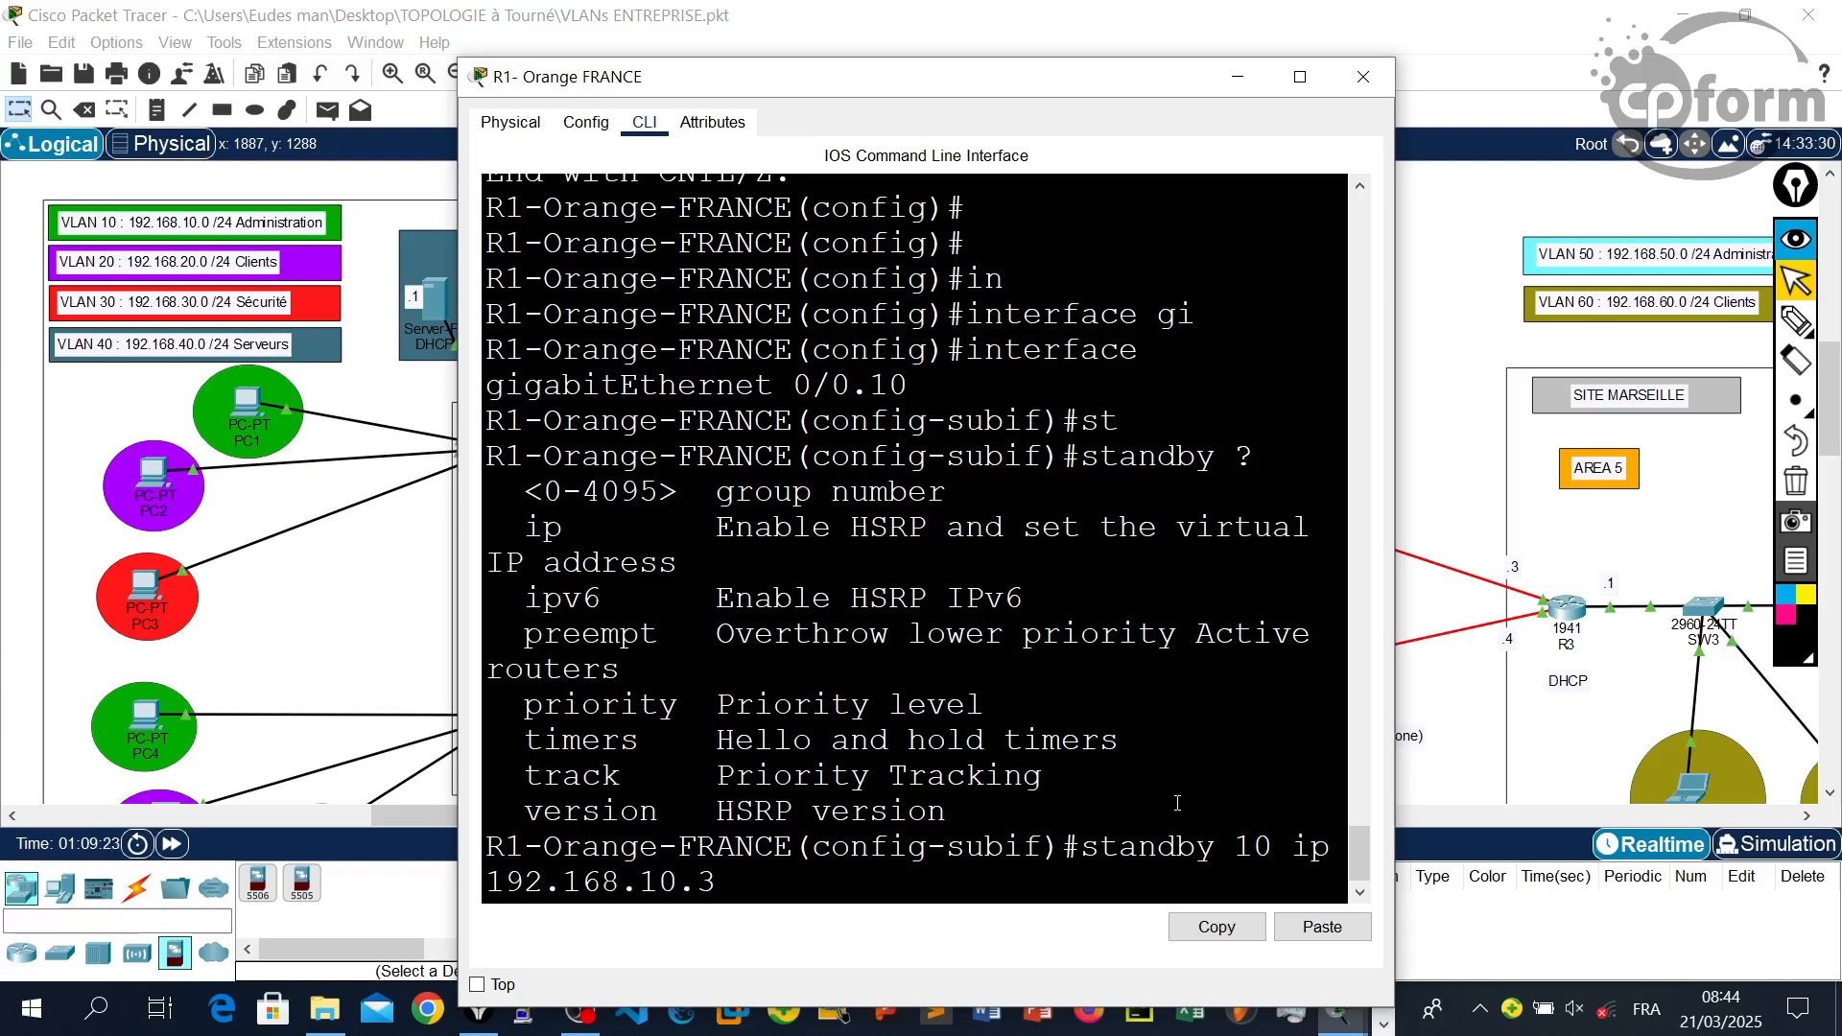
key(Return)
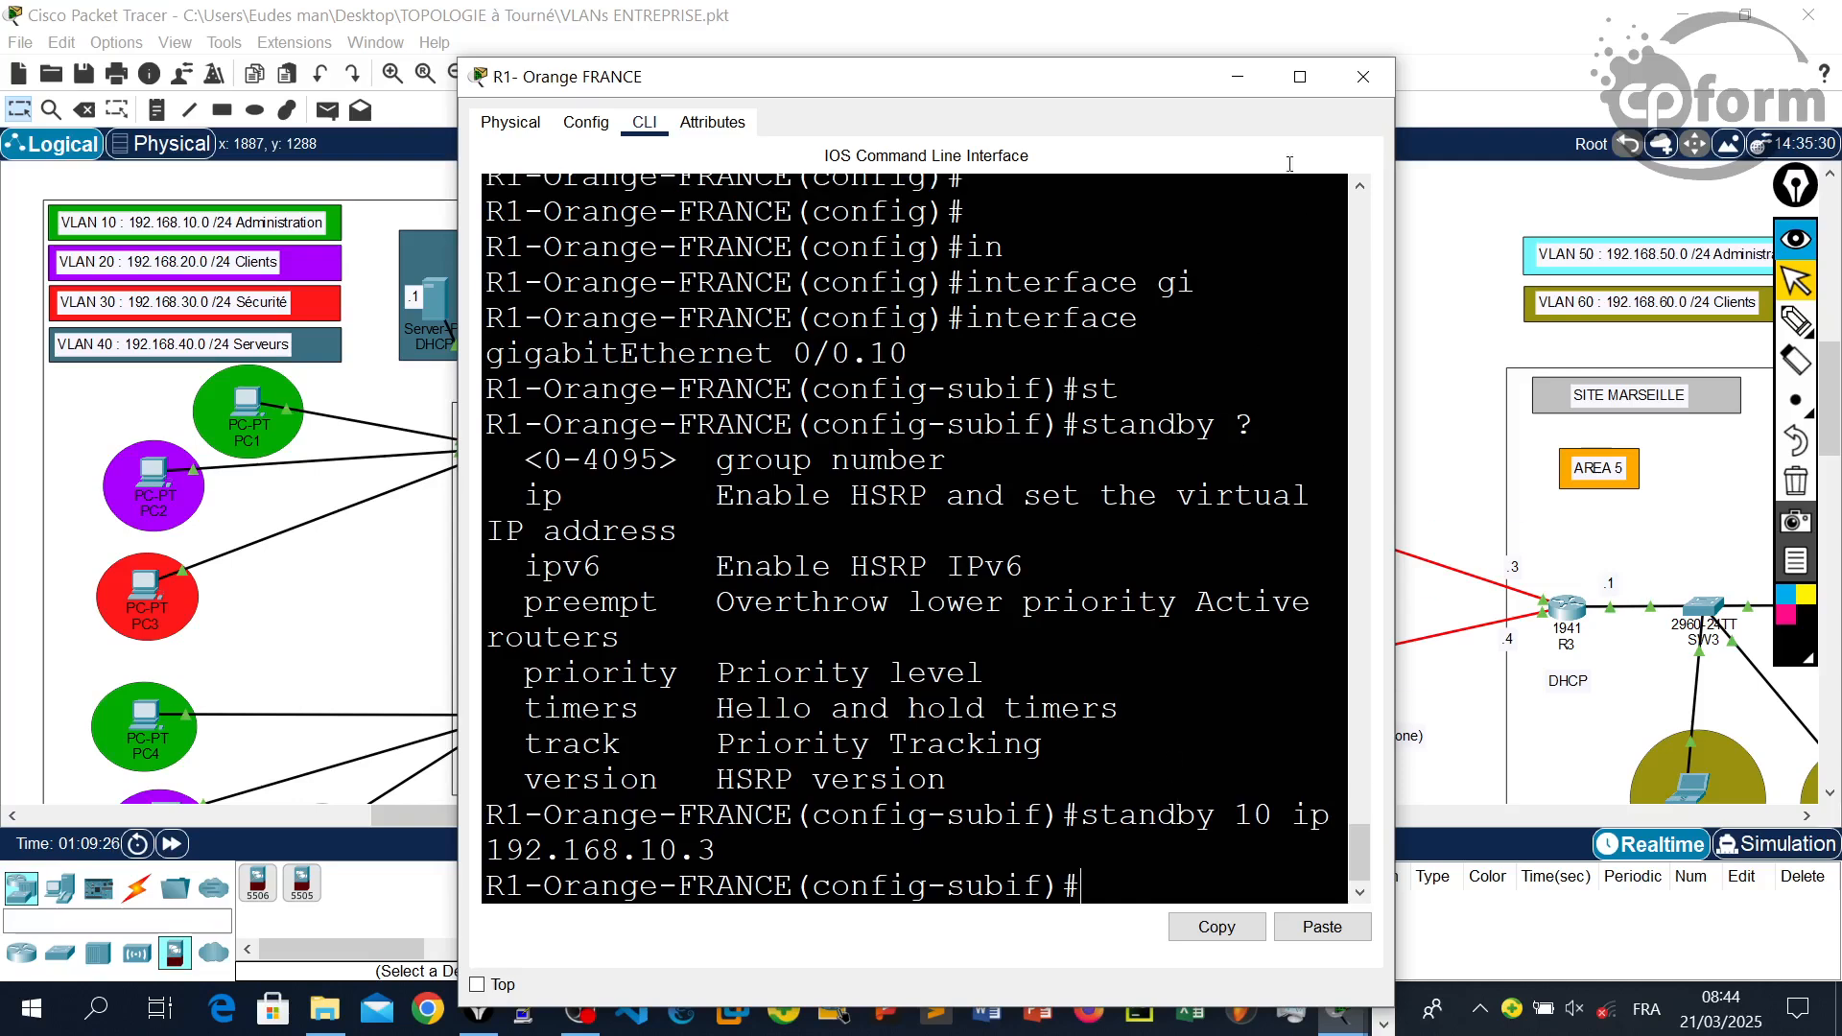
click(1300, 76)
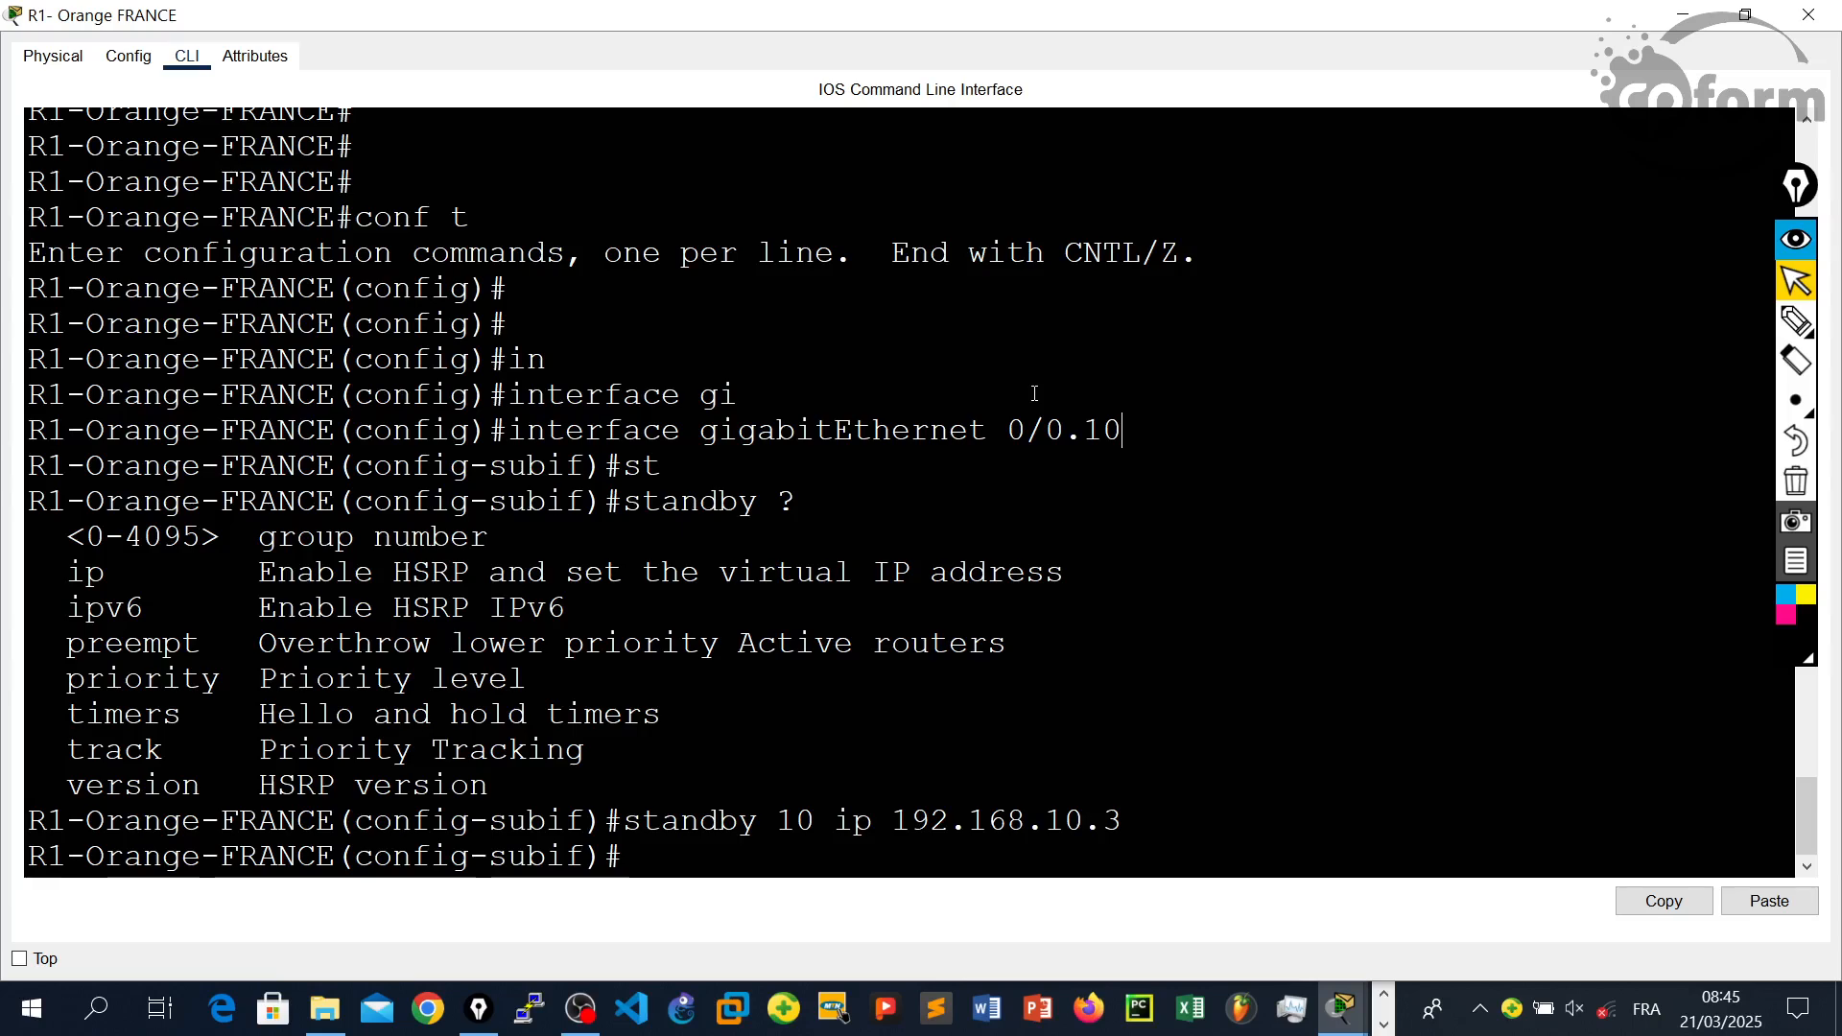
key(Return)
key(Return)
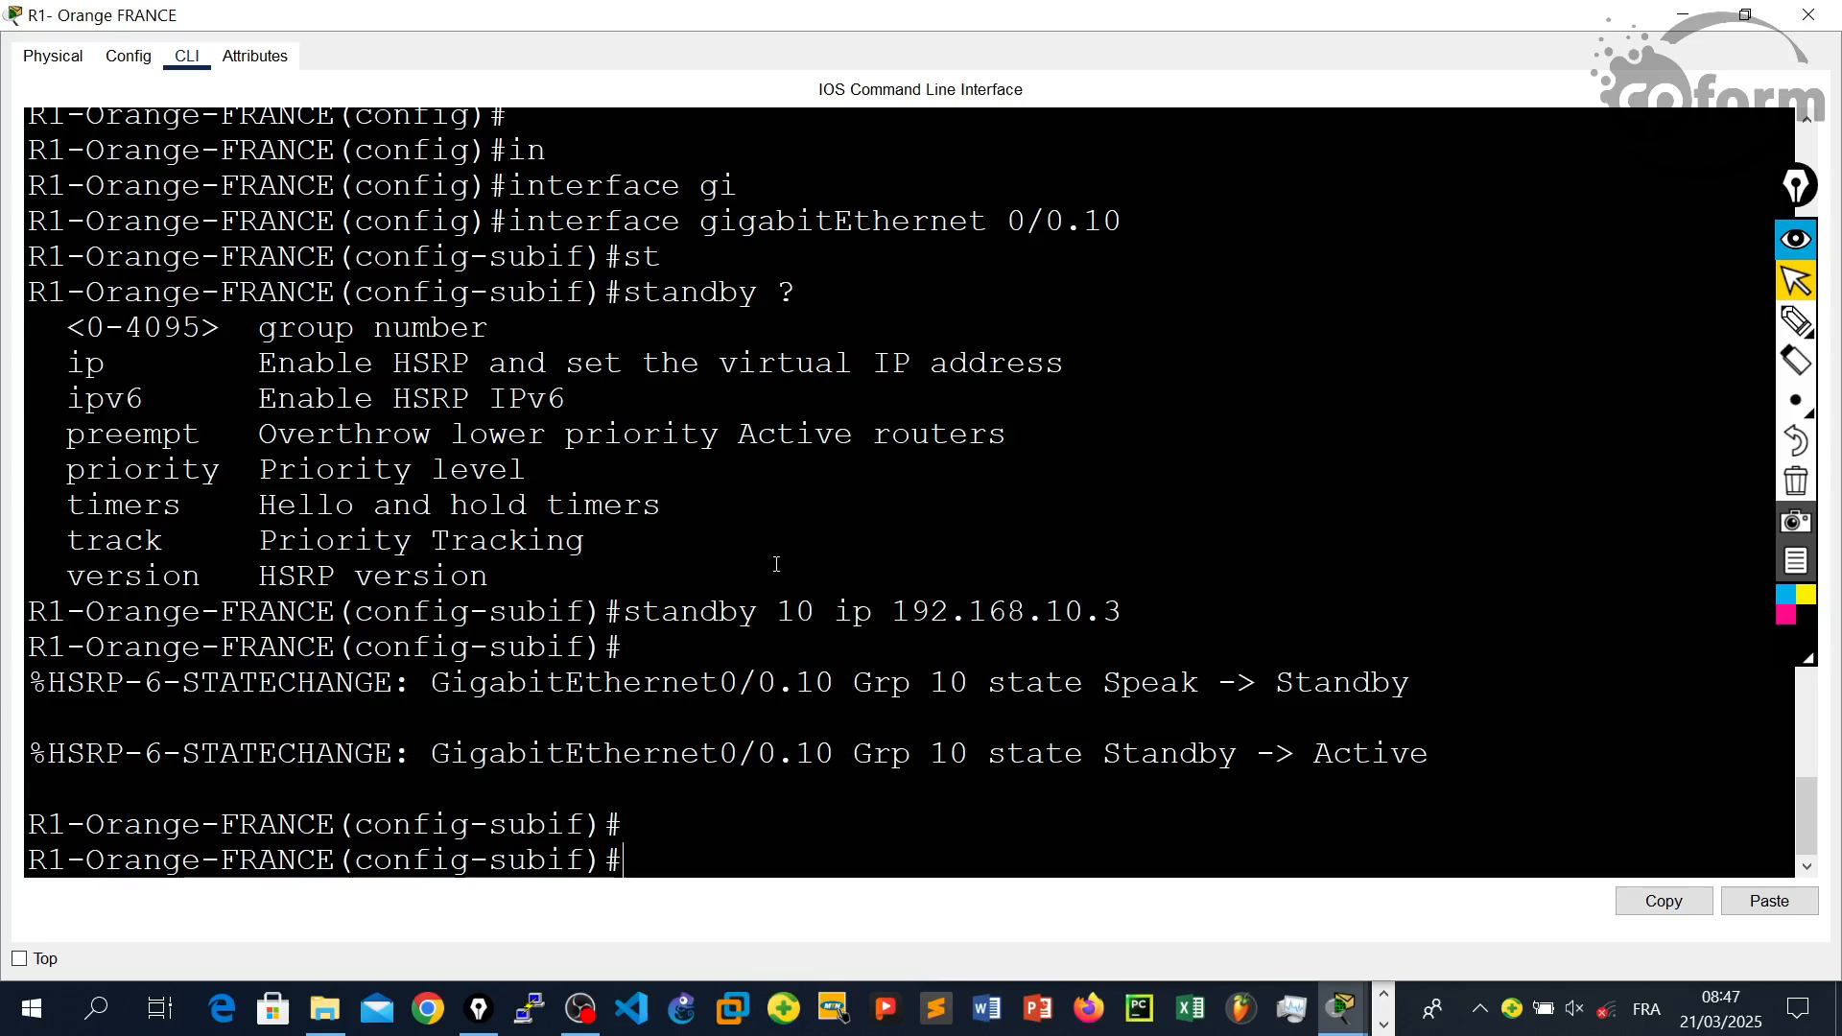
- Move the console aside, annotate the DL1–R1 link with an arrow and R1 with a cross, and clear the drawing
drag(956, 10, 902, 861)
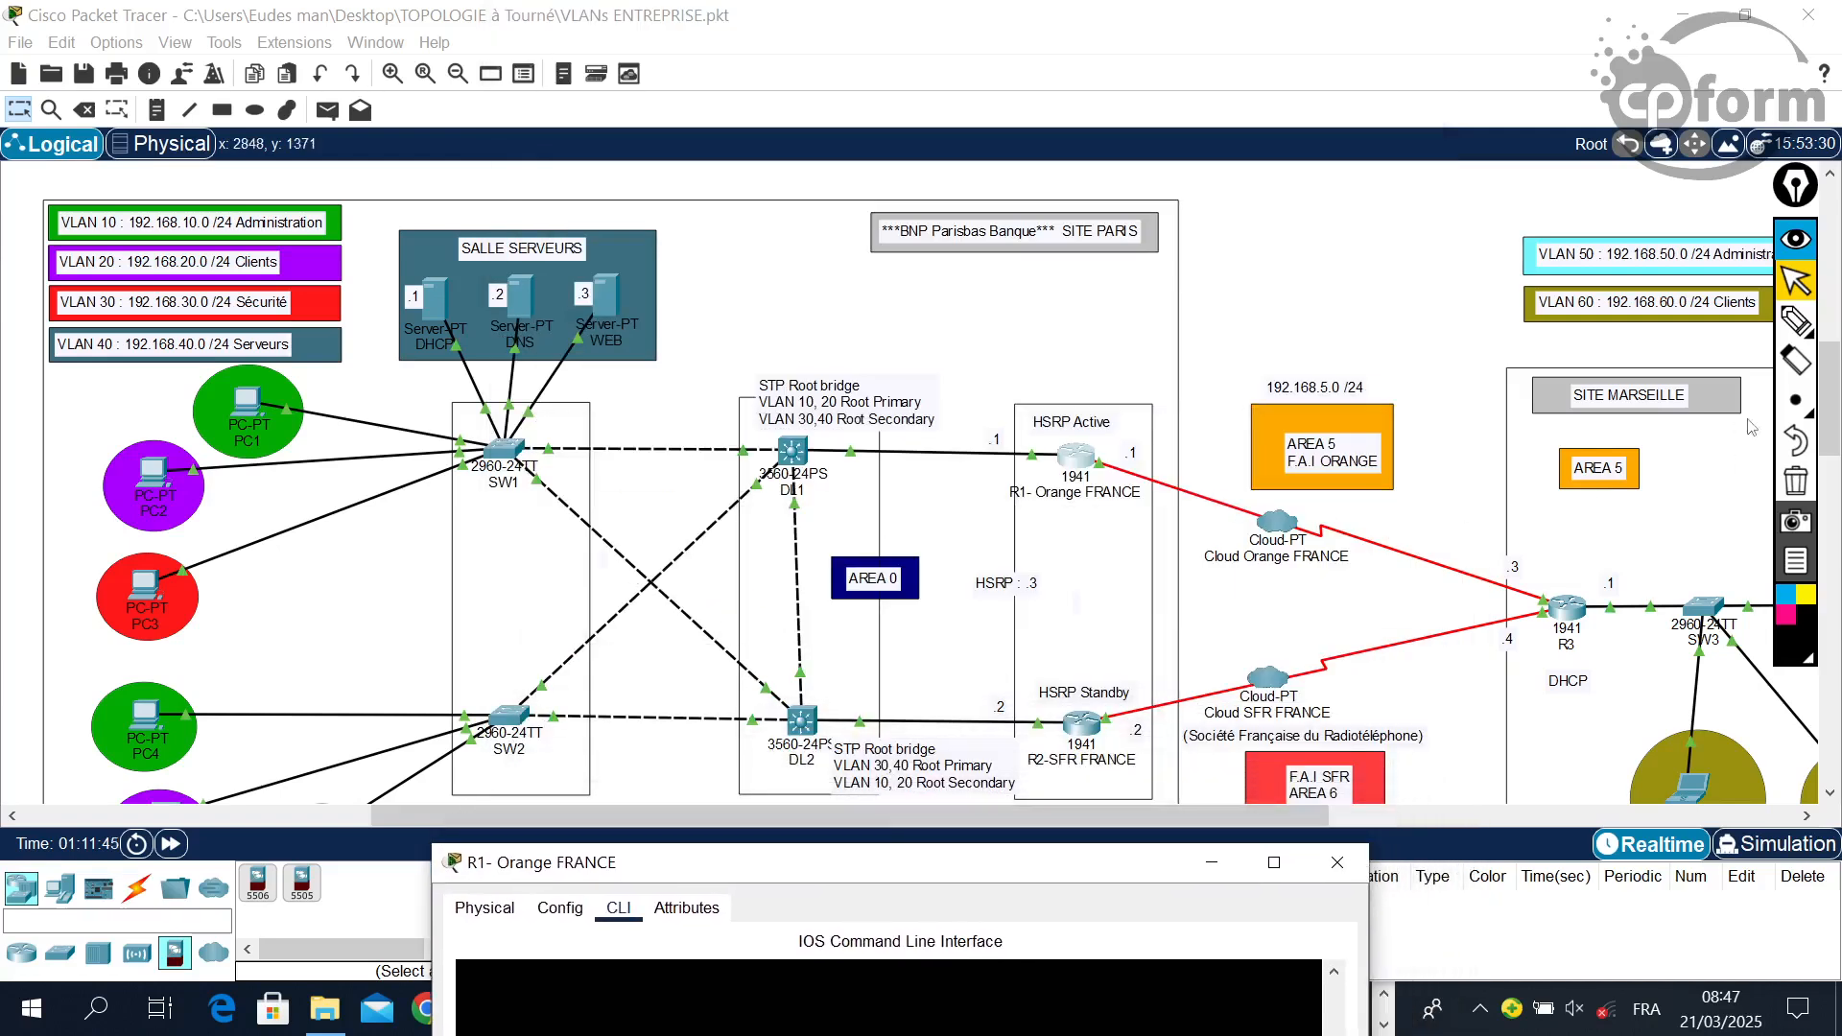
click(1796, 321)
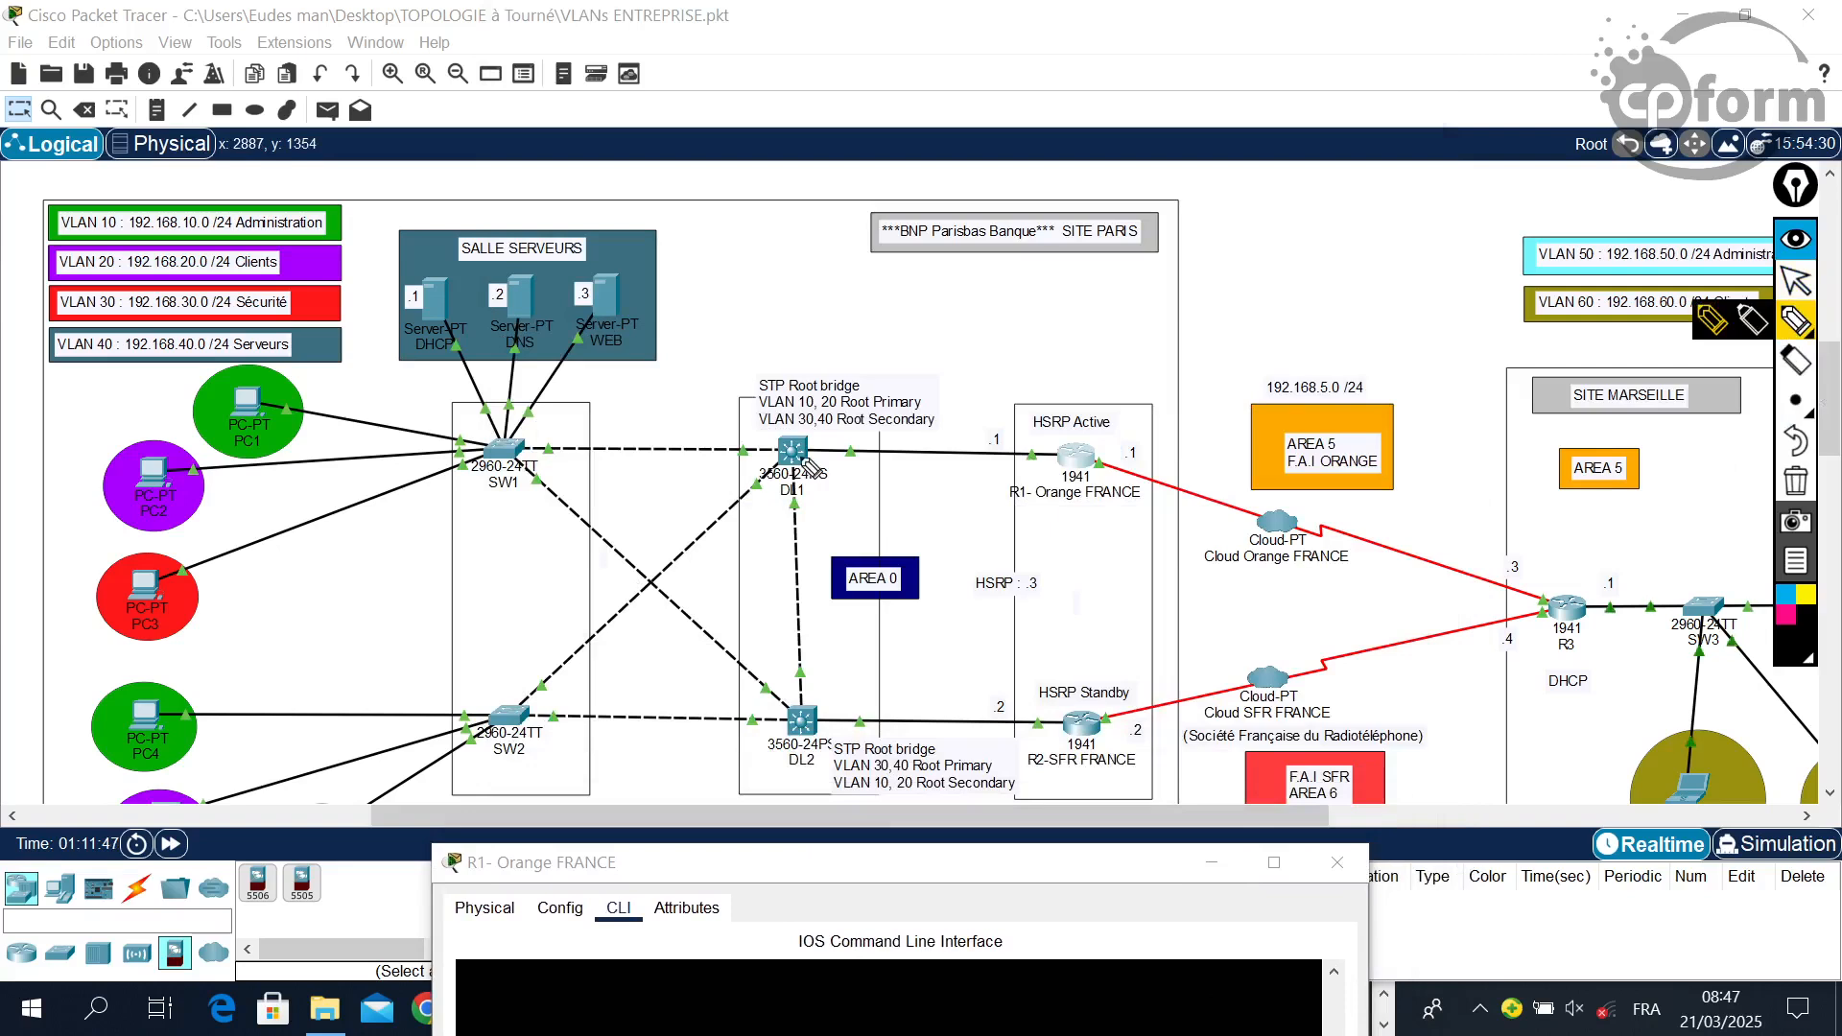
mouse_move(804, 453)
mouse_down()
mouse_move(1025, 455)
mouse_move(1006, 482)
mouse_up()
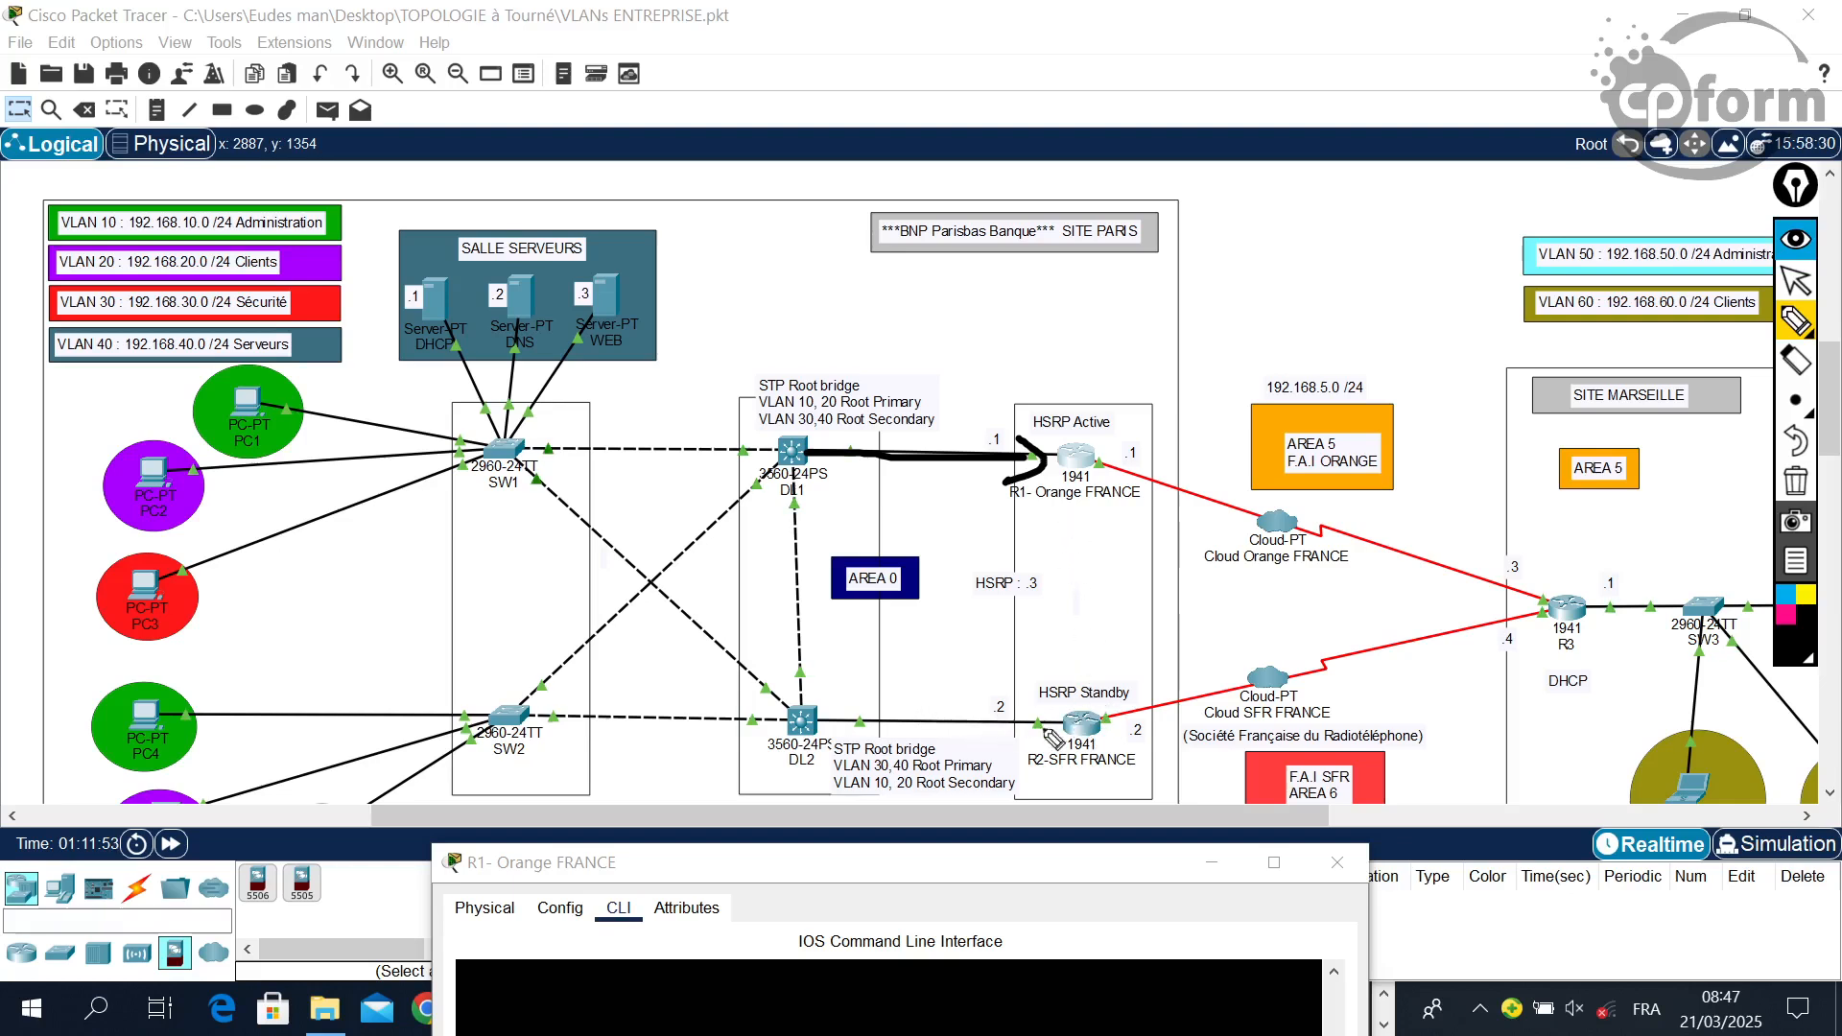
mouse_move(1048, 422)
mouse_down()
mouse_move(1113, 475)
mouse_move(1097, 476)
mouse_up()
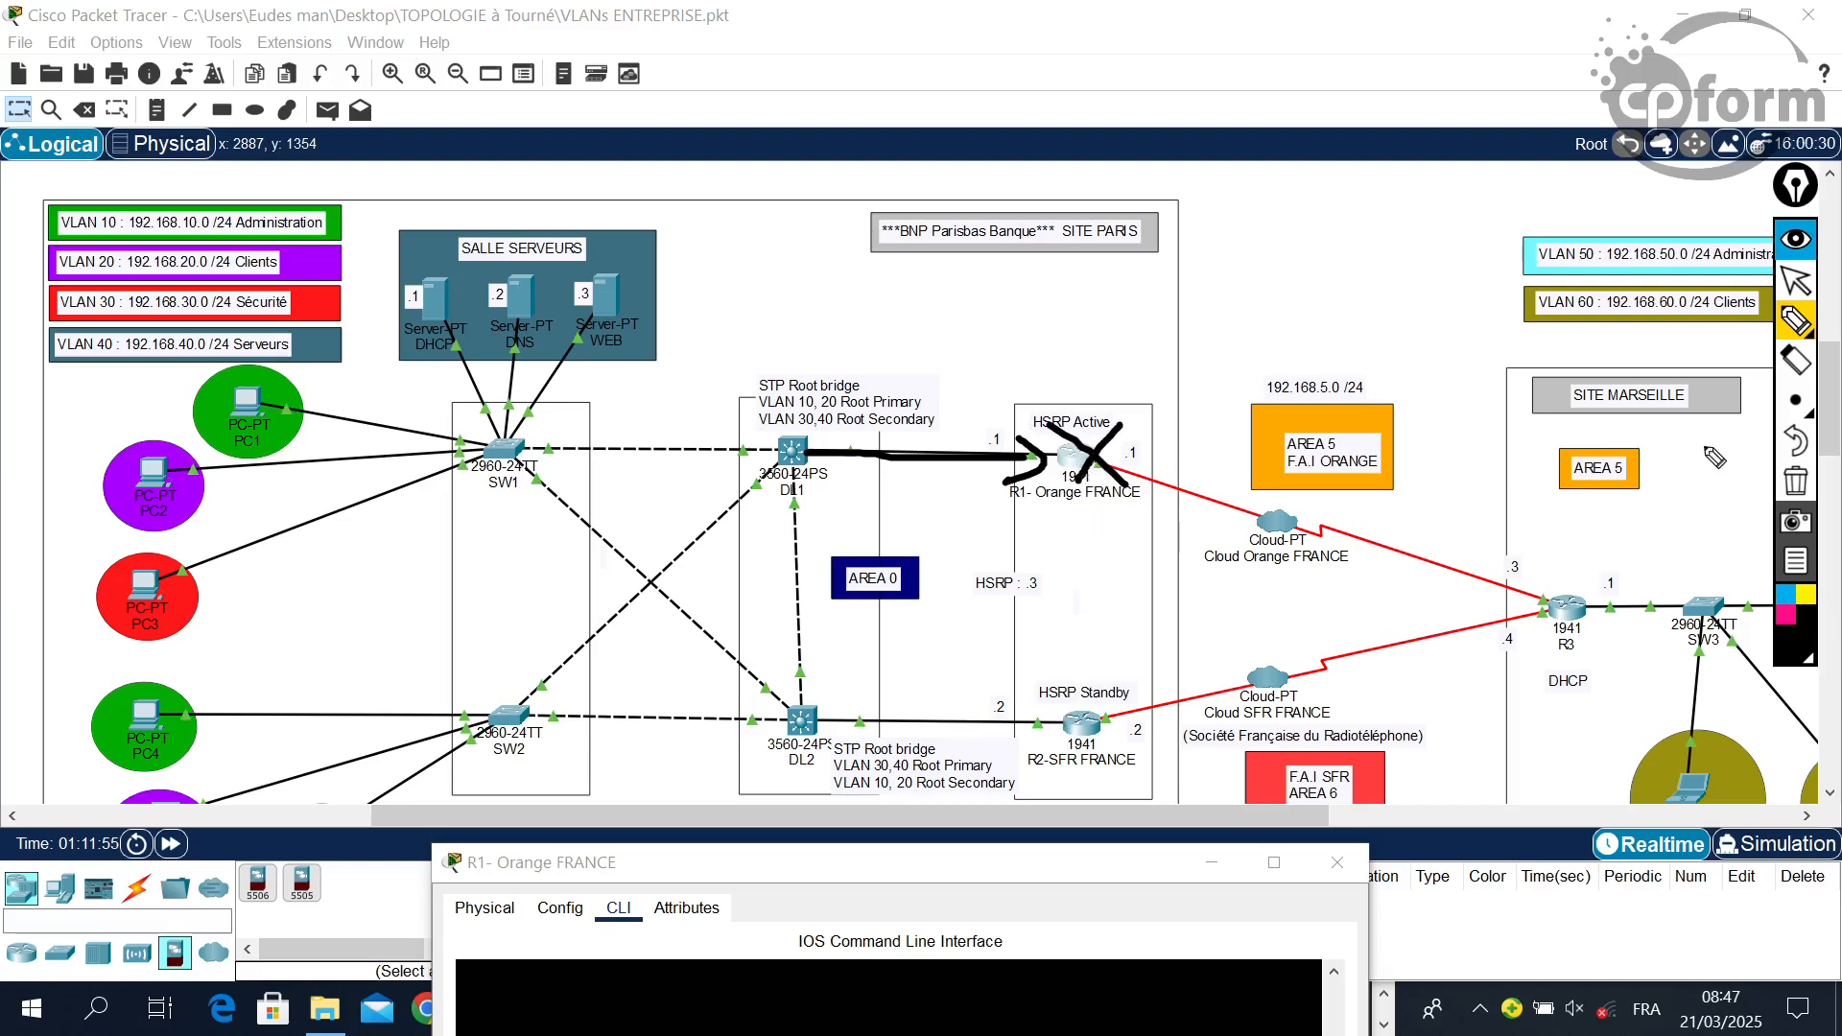
click(1797, 480)
click(1796, 399)
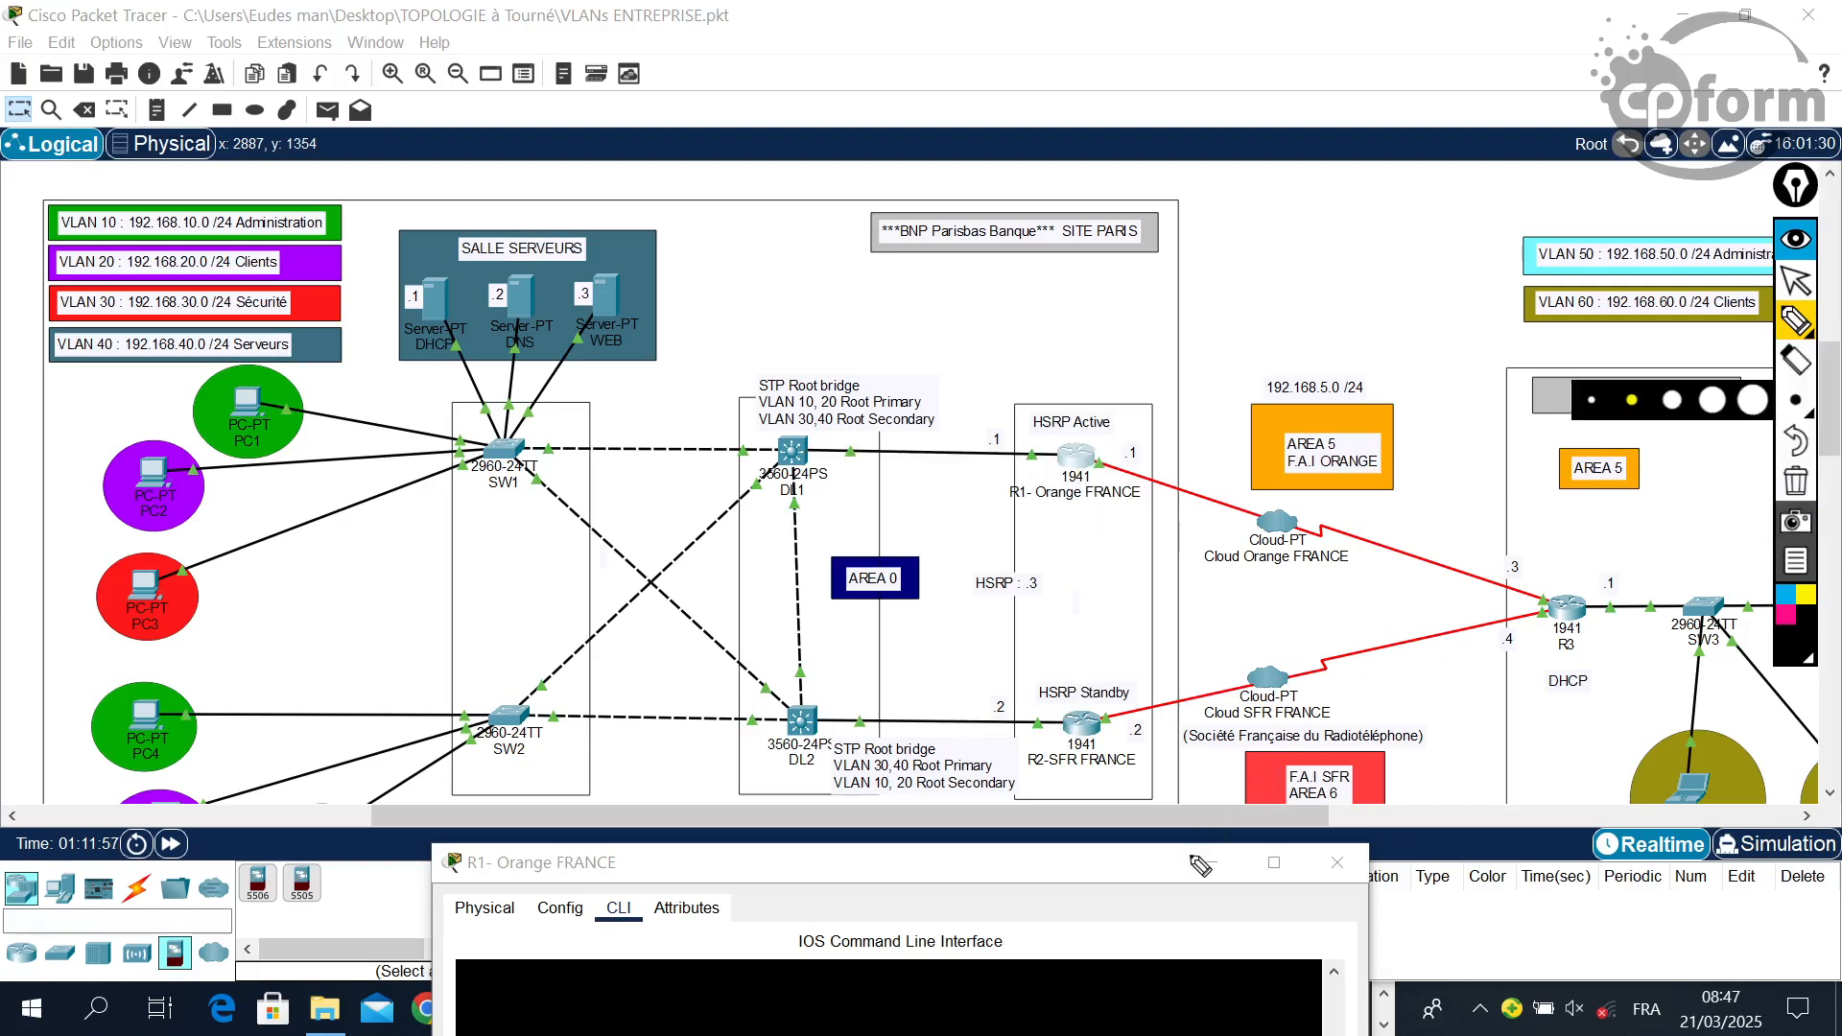
- Return to R1's console, maximise its window, and leave the command prompt empty
click(1797, 280)
mouse_move(1021, 856)
mouse_down()
mouse_move(935, 410)
mouse_move(971, 55)
mouse_up()
click(1223, 52)
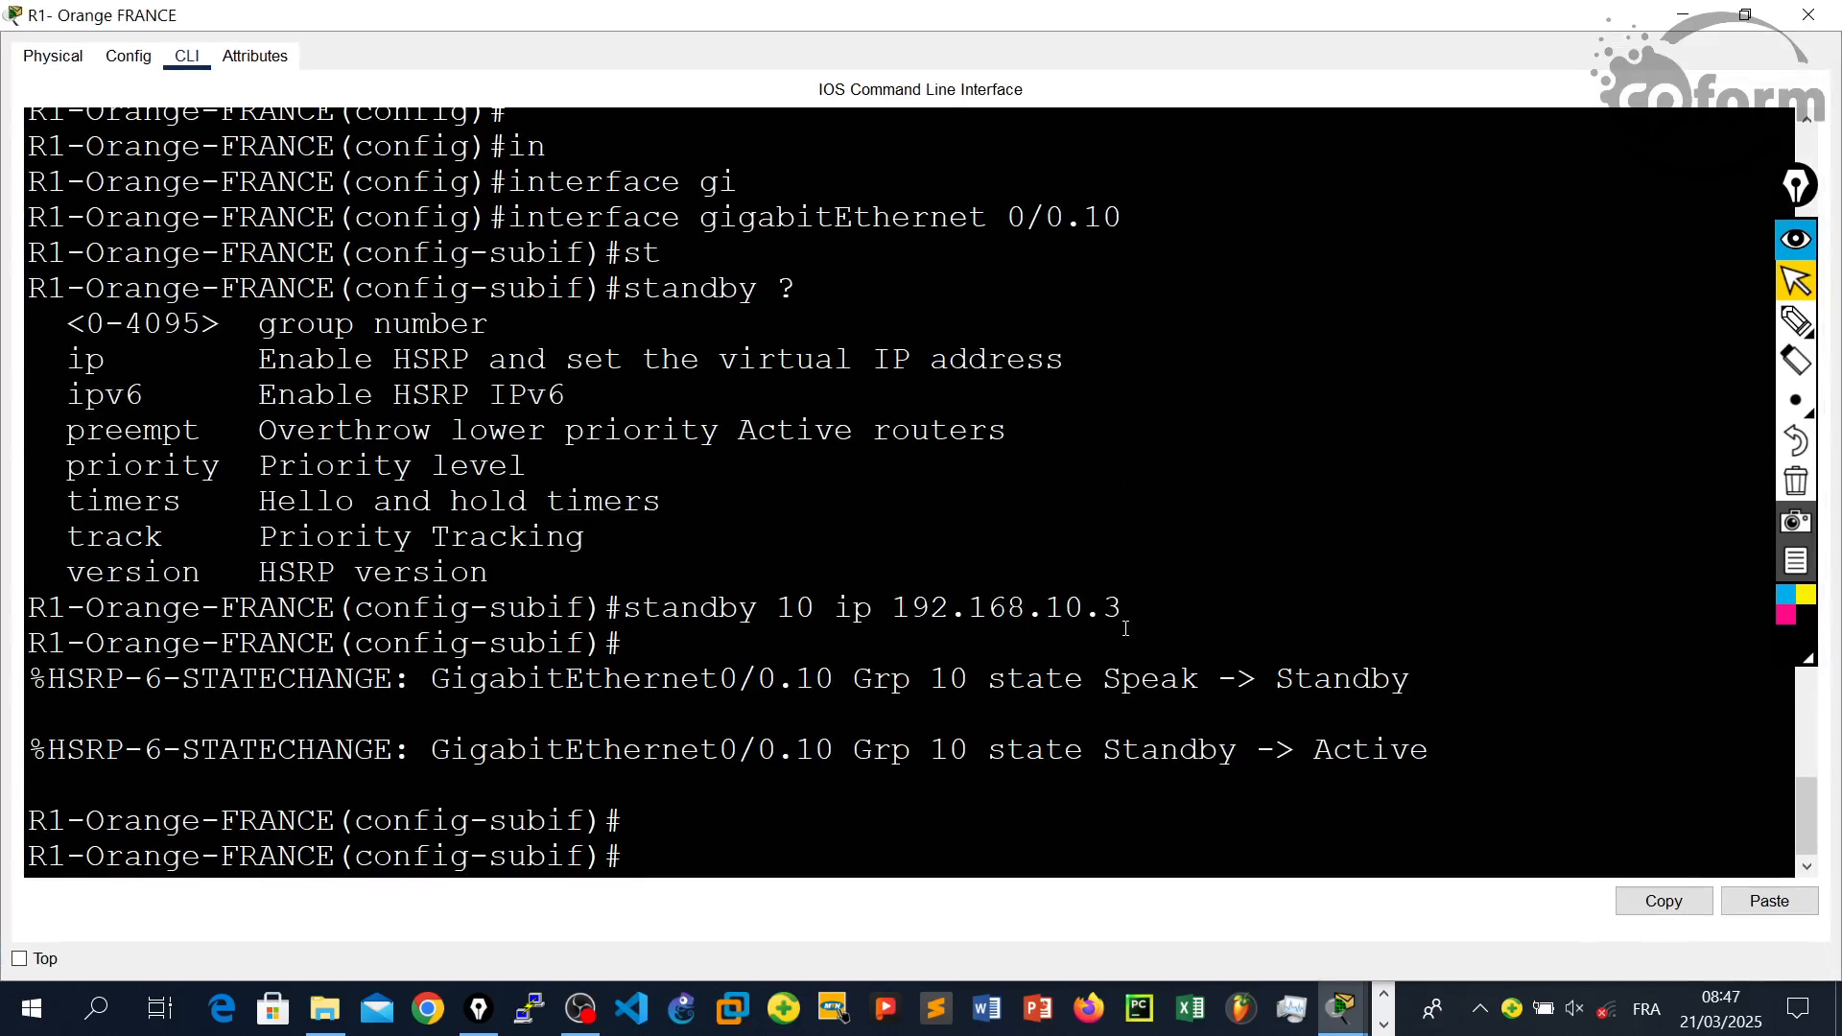
key(Up)
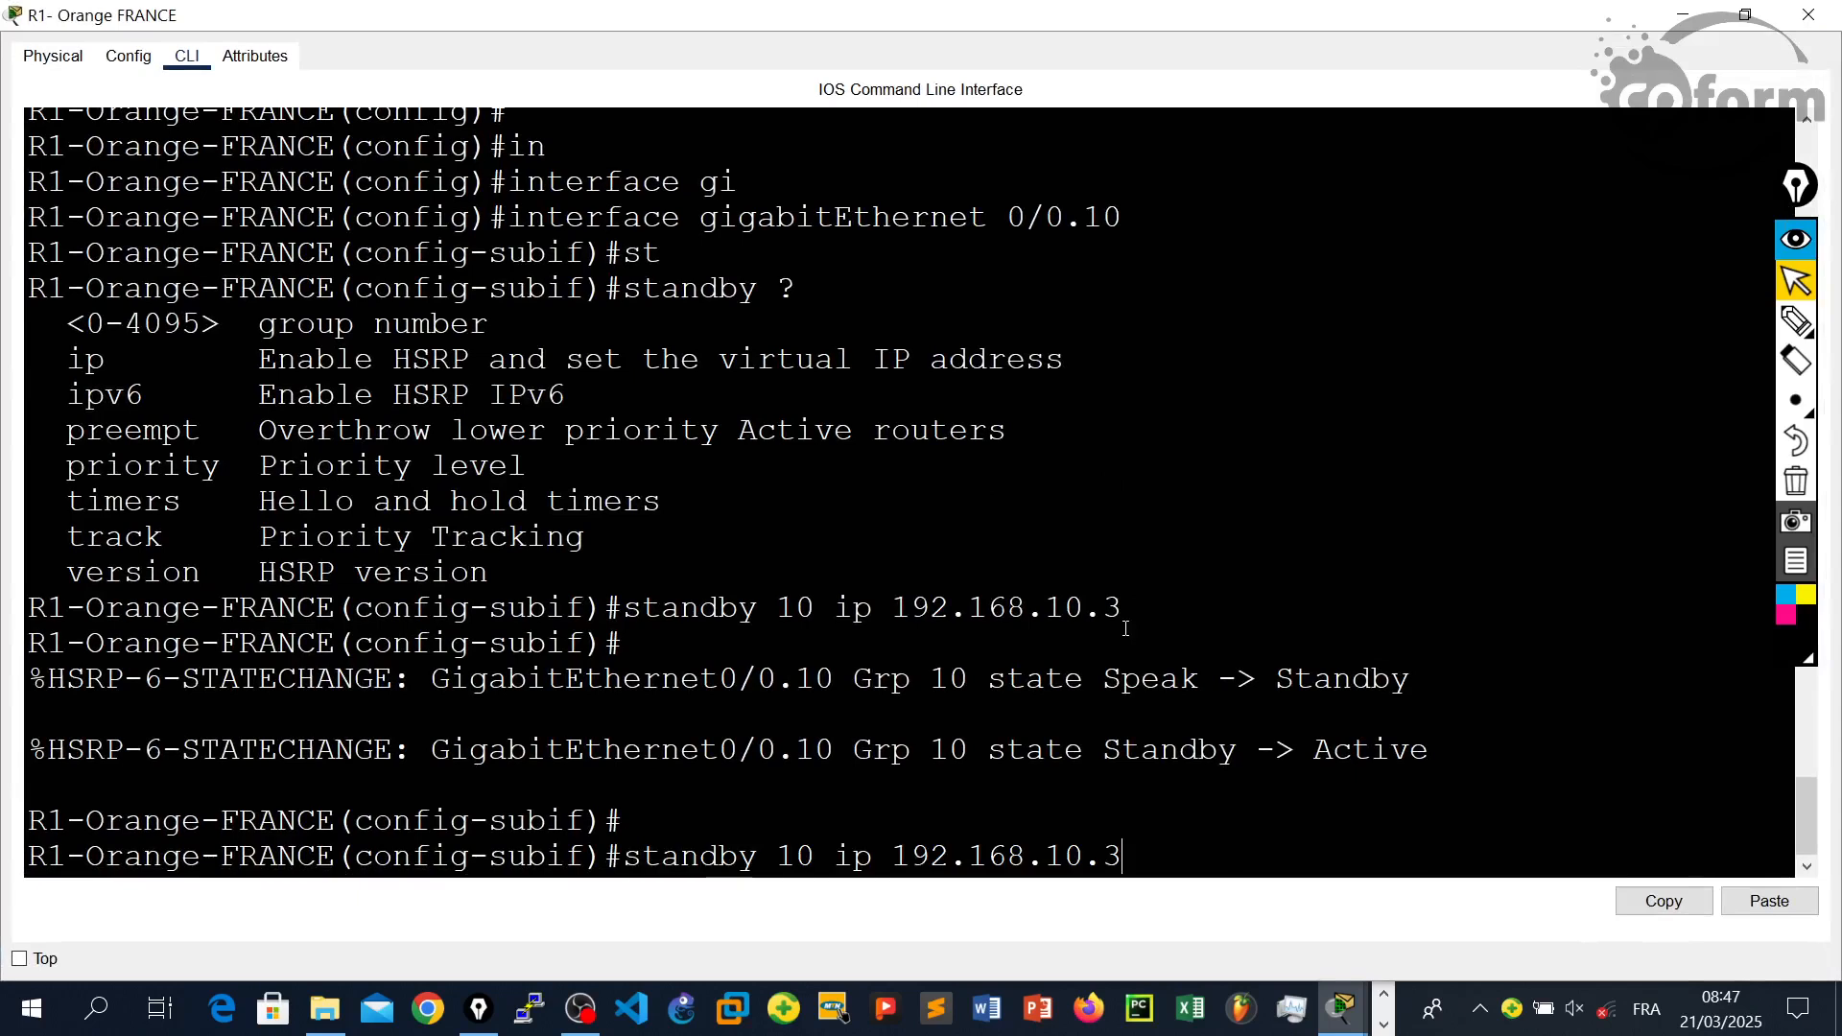
key(Down)
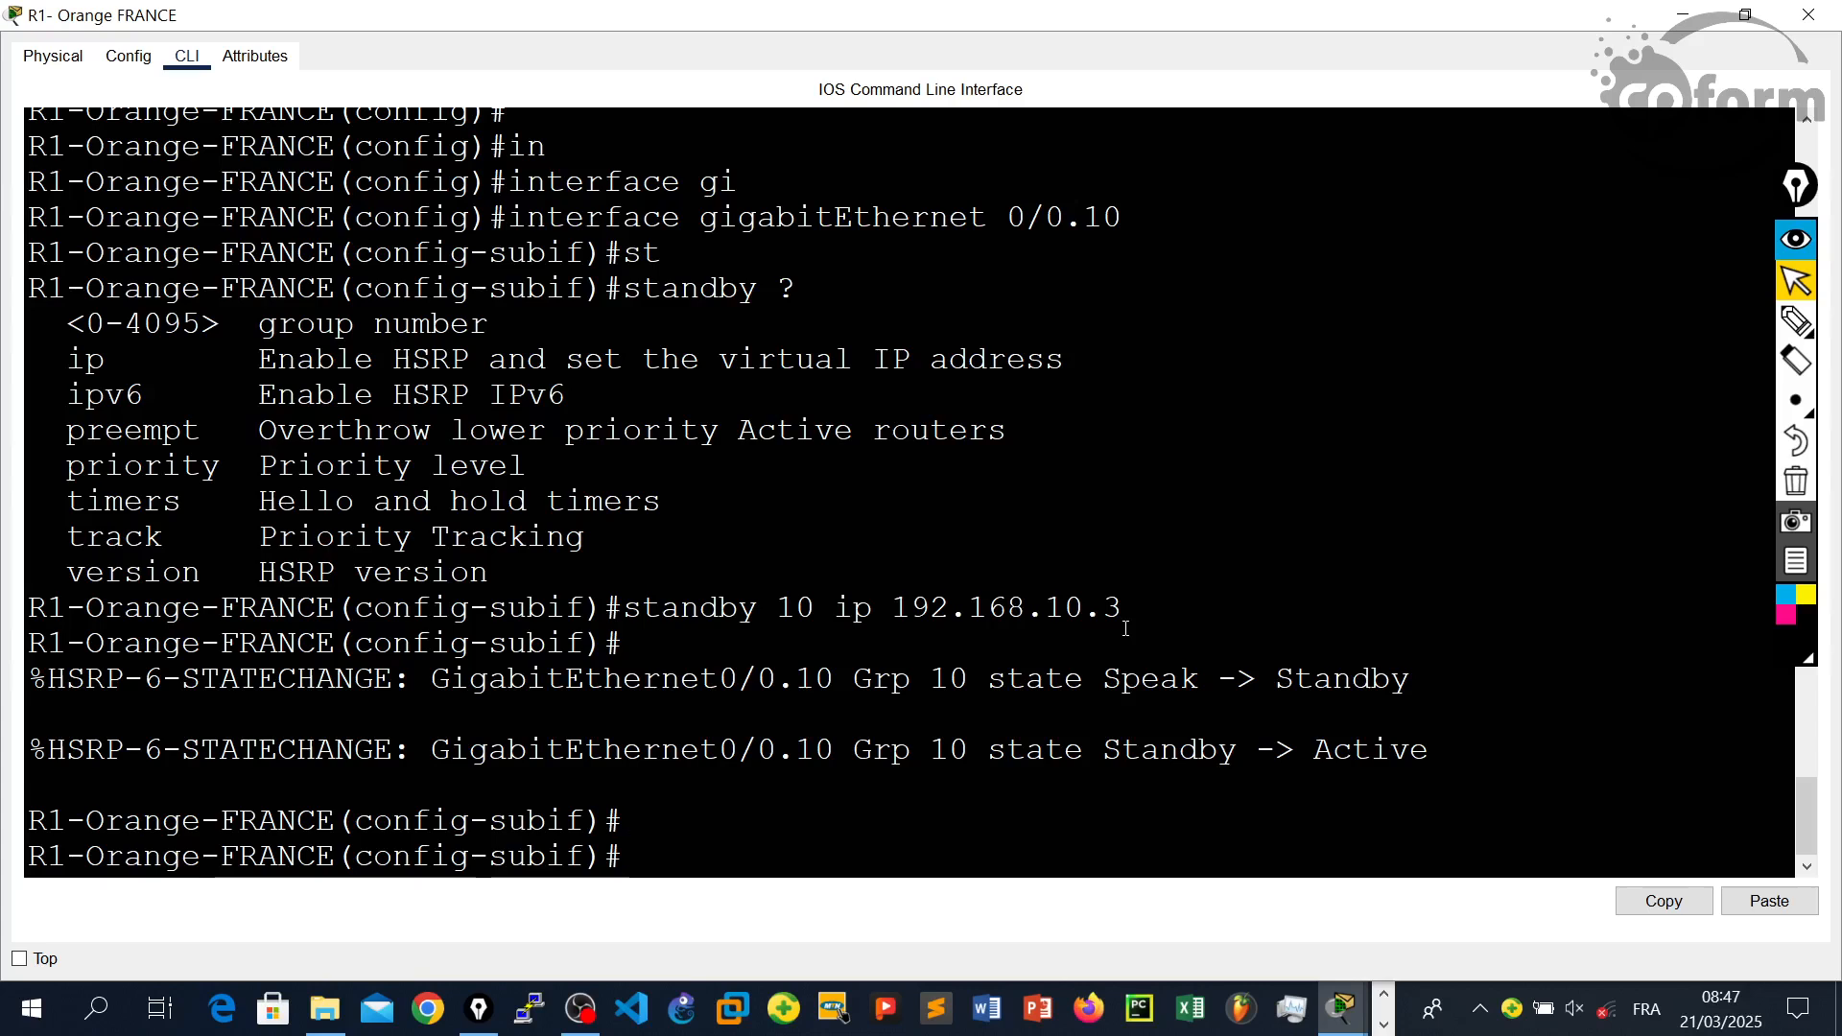
- Try to execute standby 10 priority on R1's GigabitEthernet 0/0.10 subinterface without a priority value
text(sp)
key(Tab)
key(BackSpace)
text(t)
key(Tab)
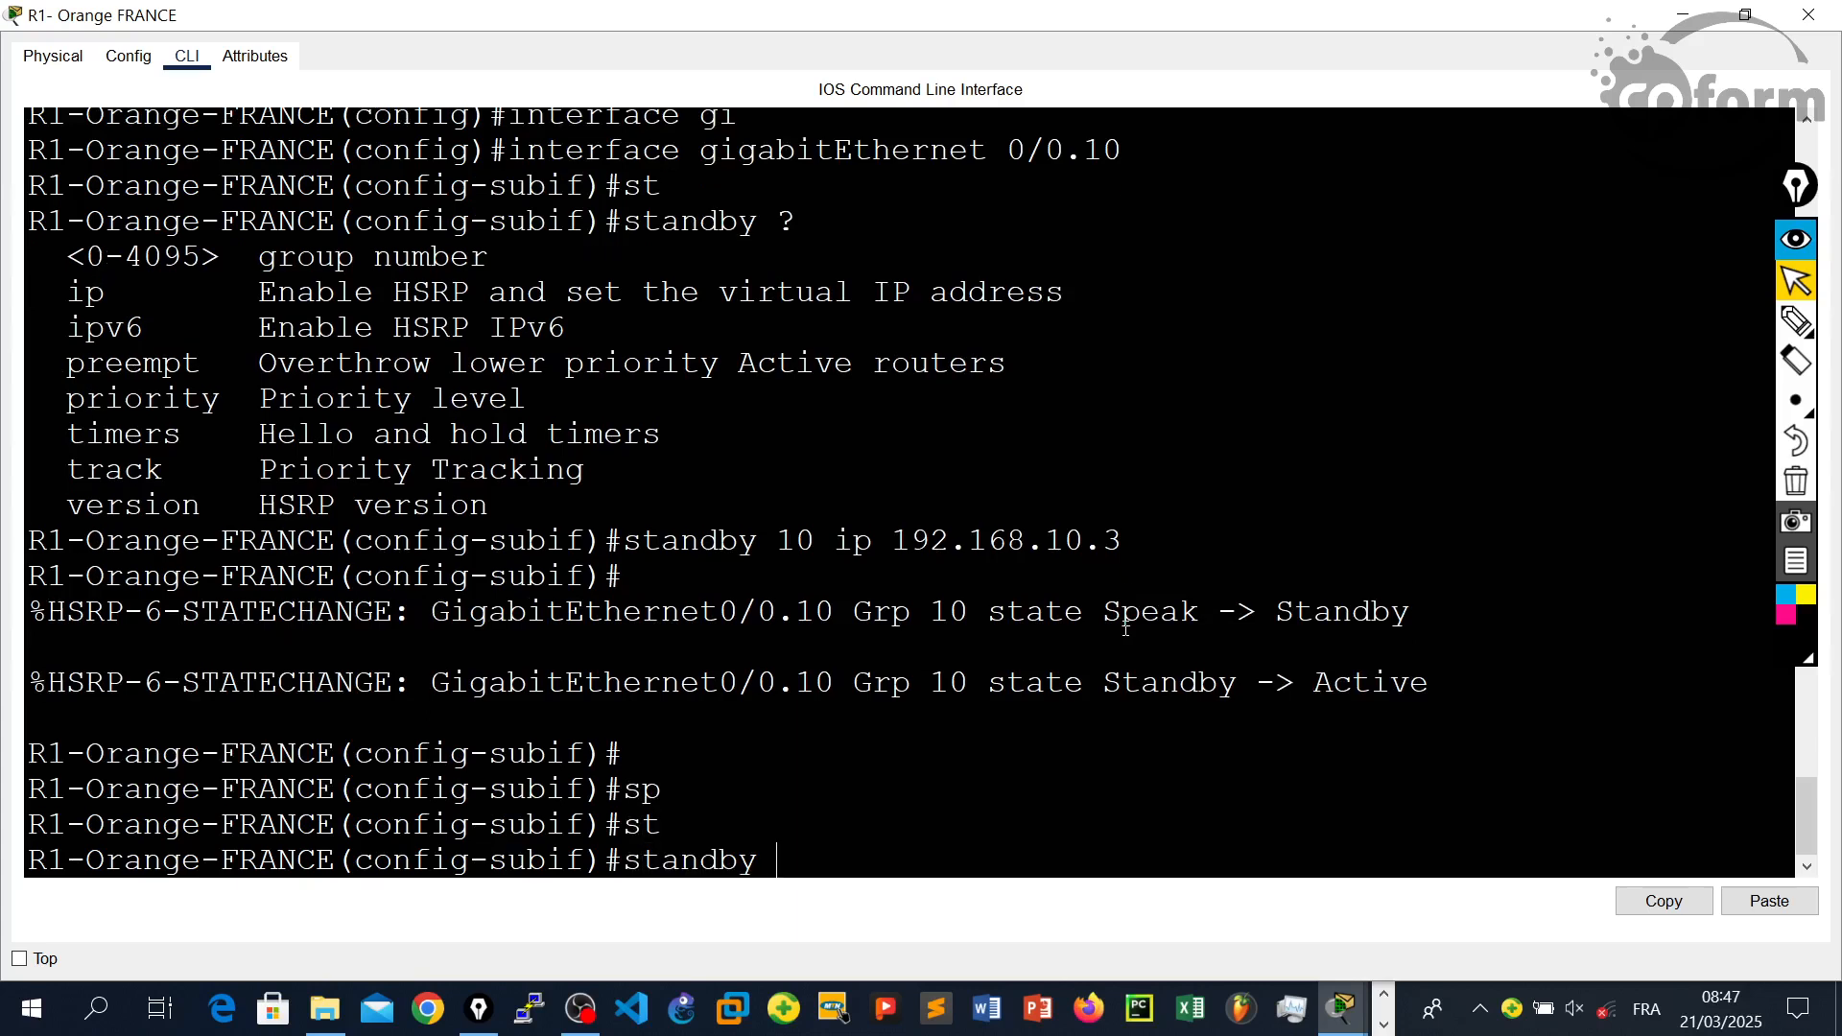
text(10 pr)
key(Tab)
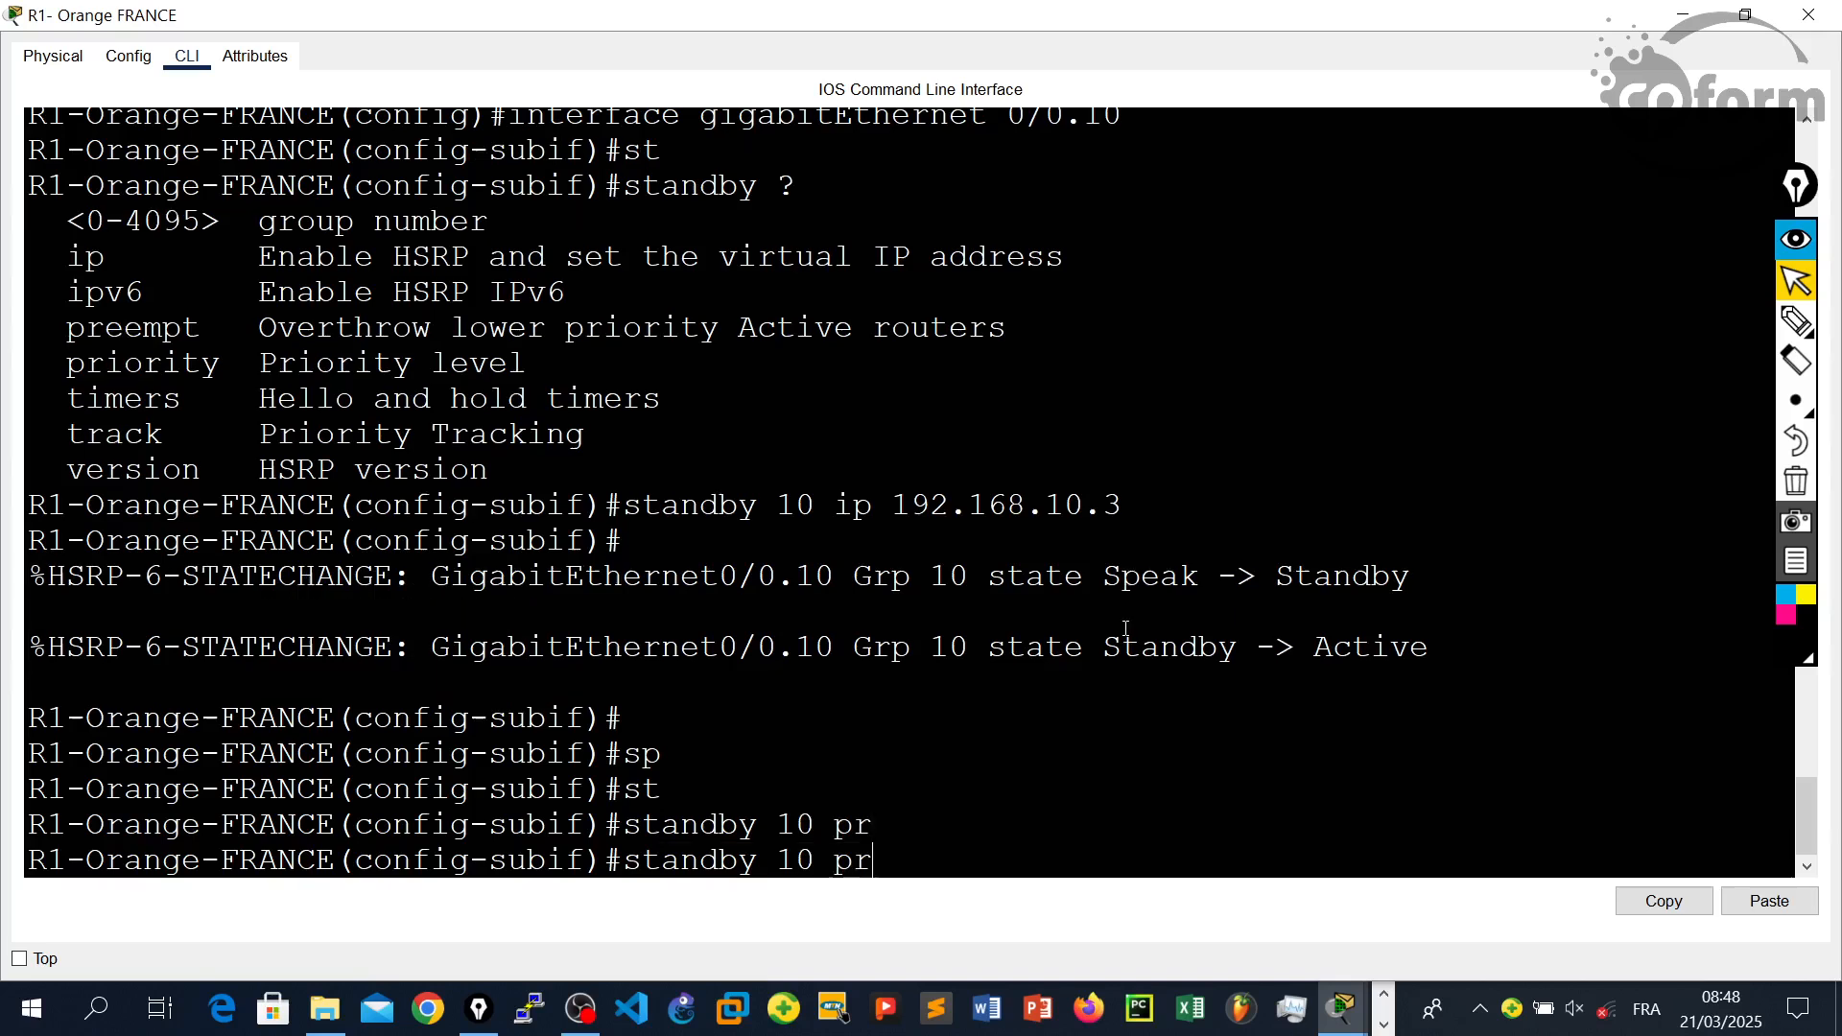
text(i)
key(Tab)
key(Return)
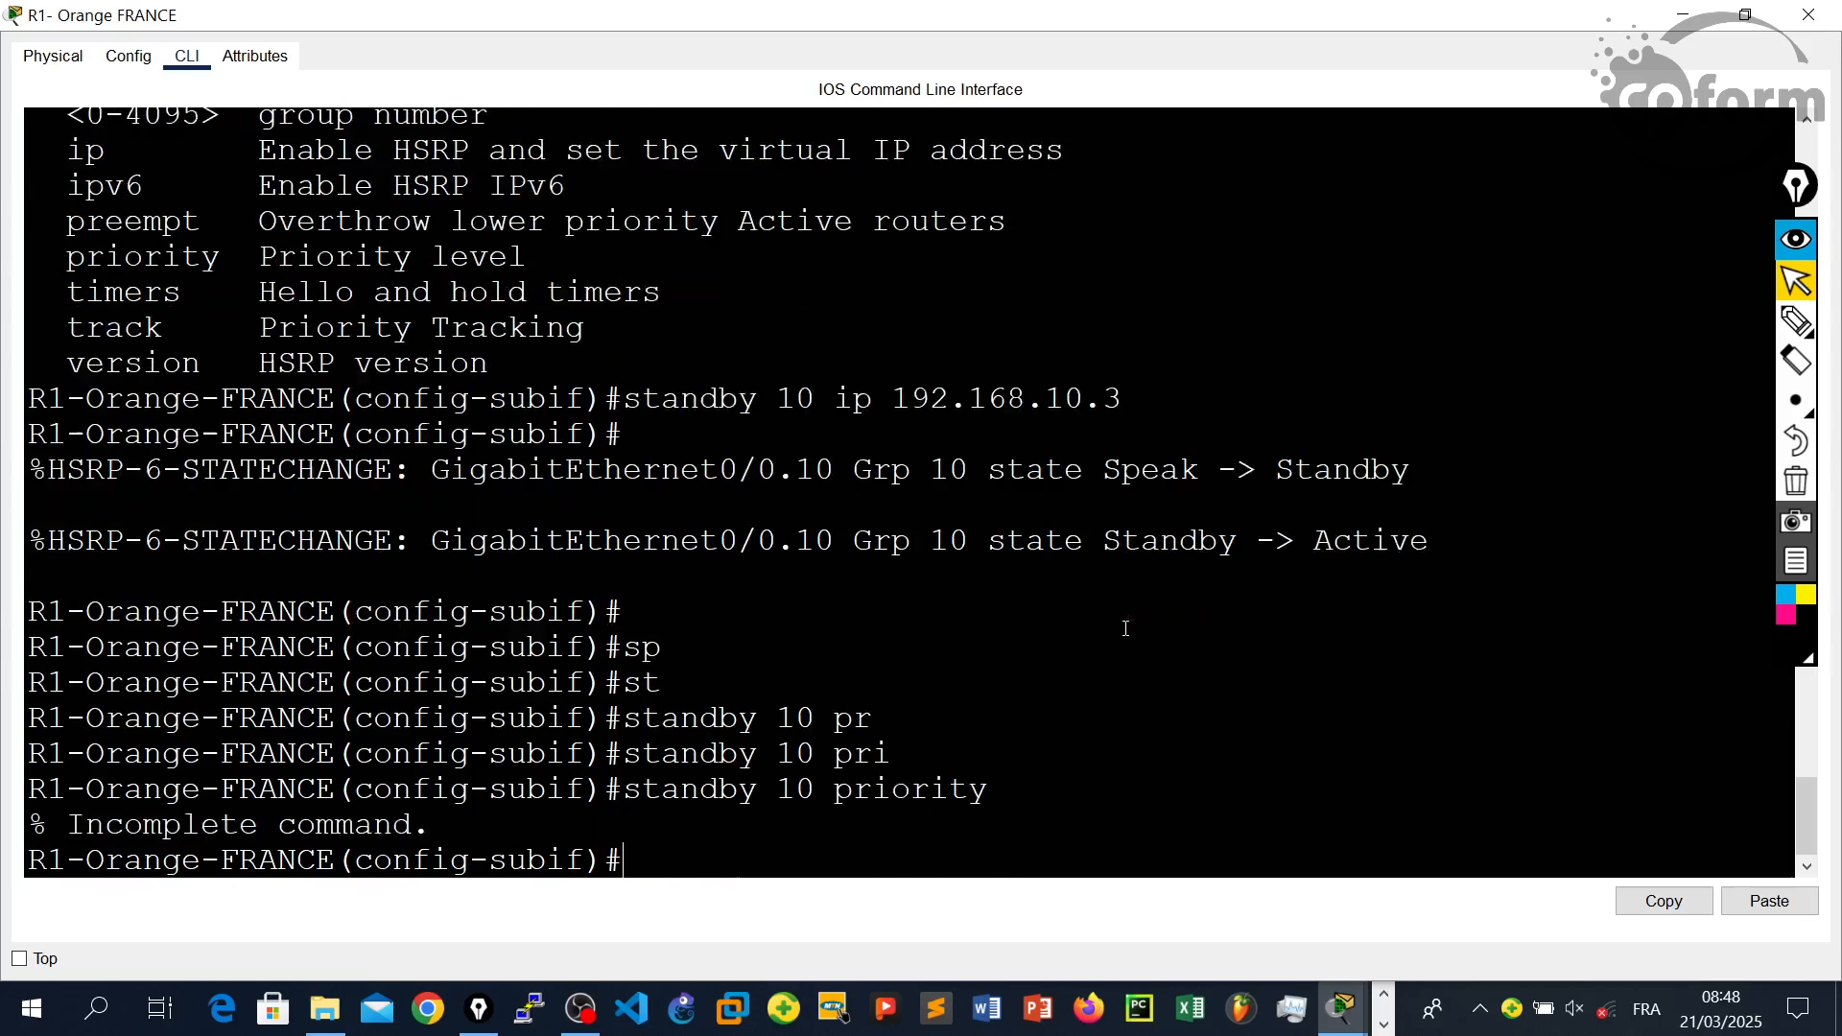
- Recall standby 10 priority, query its accepted values with inline help, and highlight the range shown
key(Return)
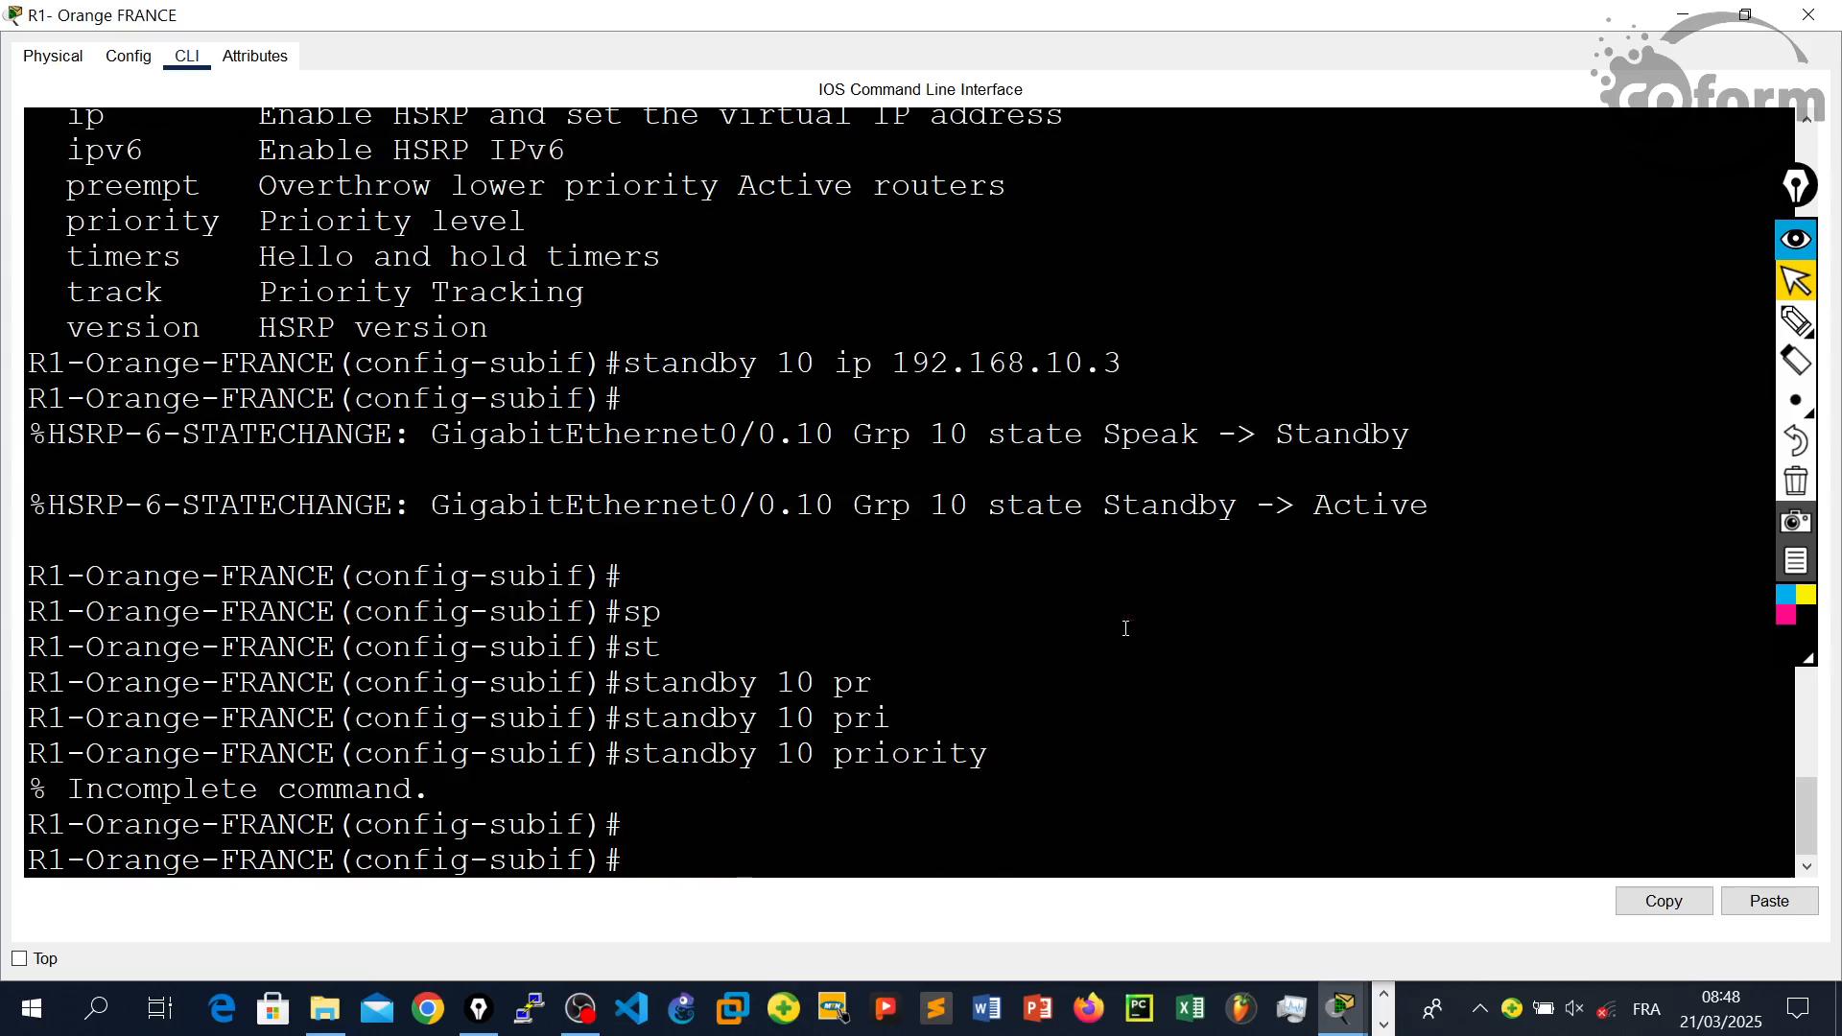
key(Up)
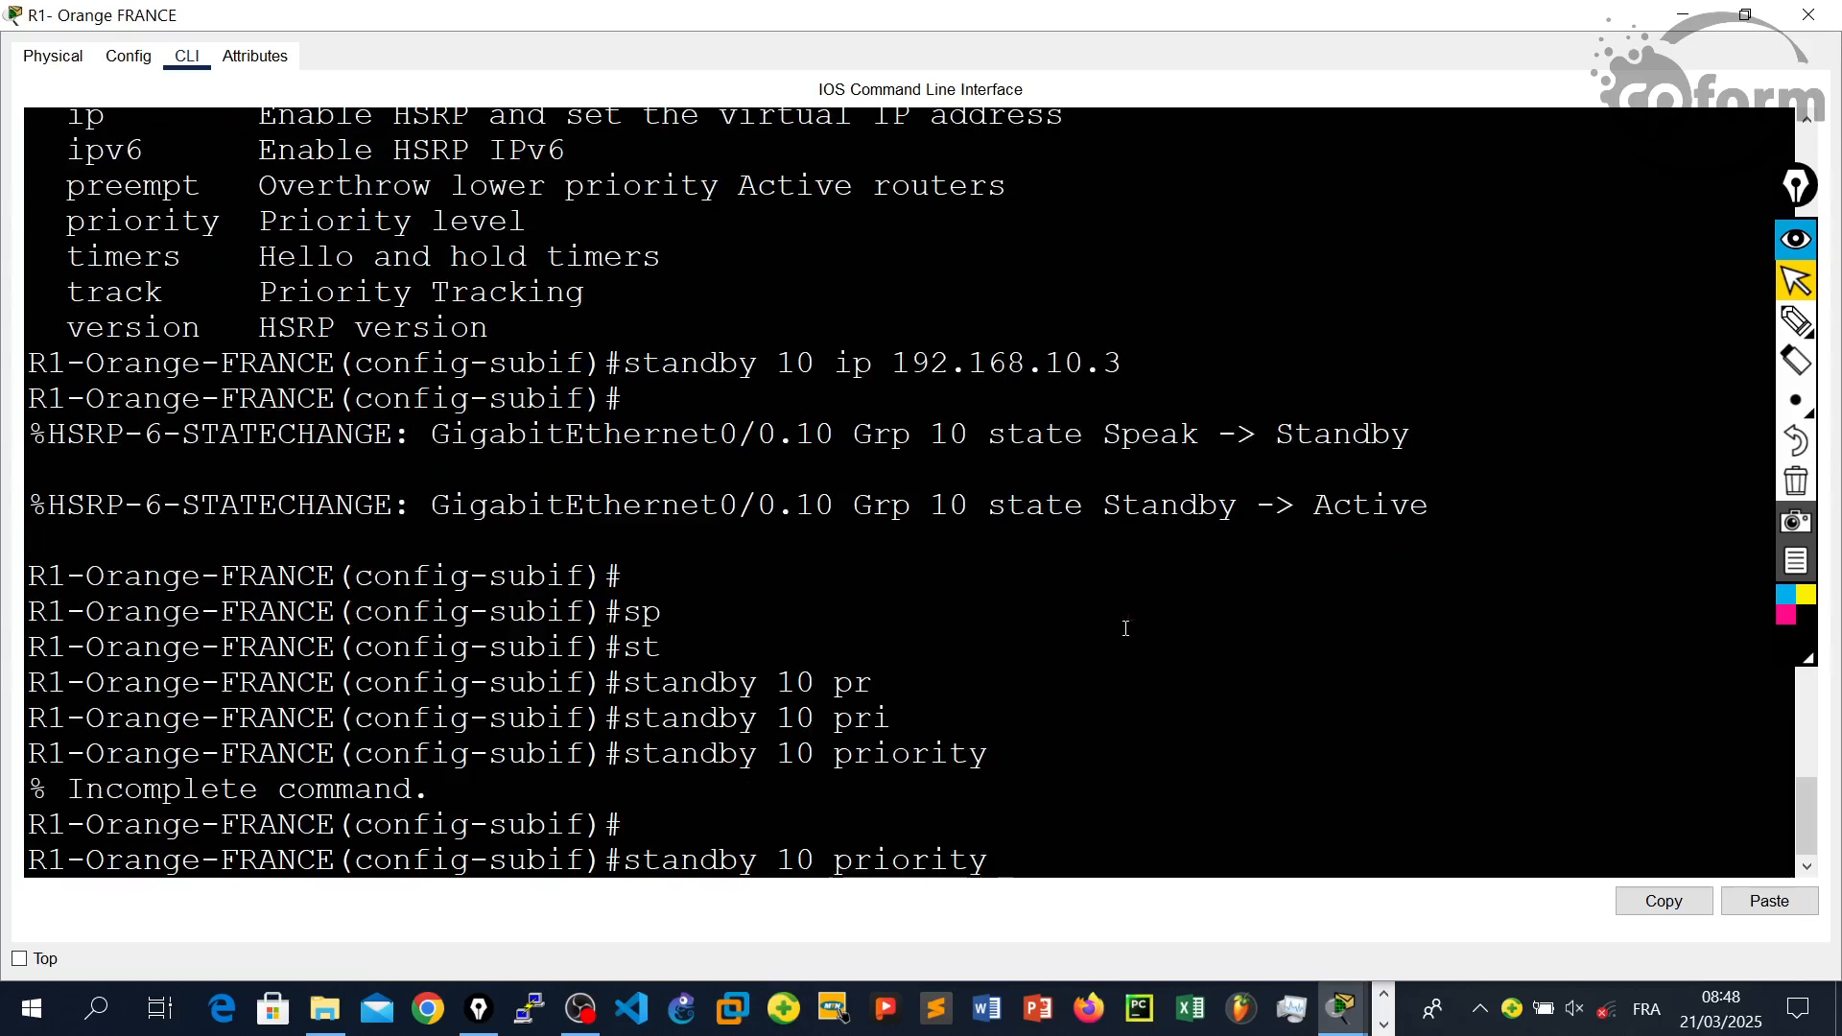
text(110)
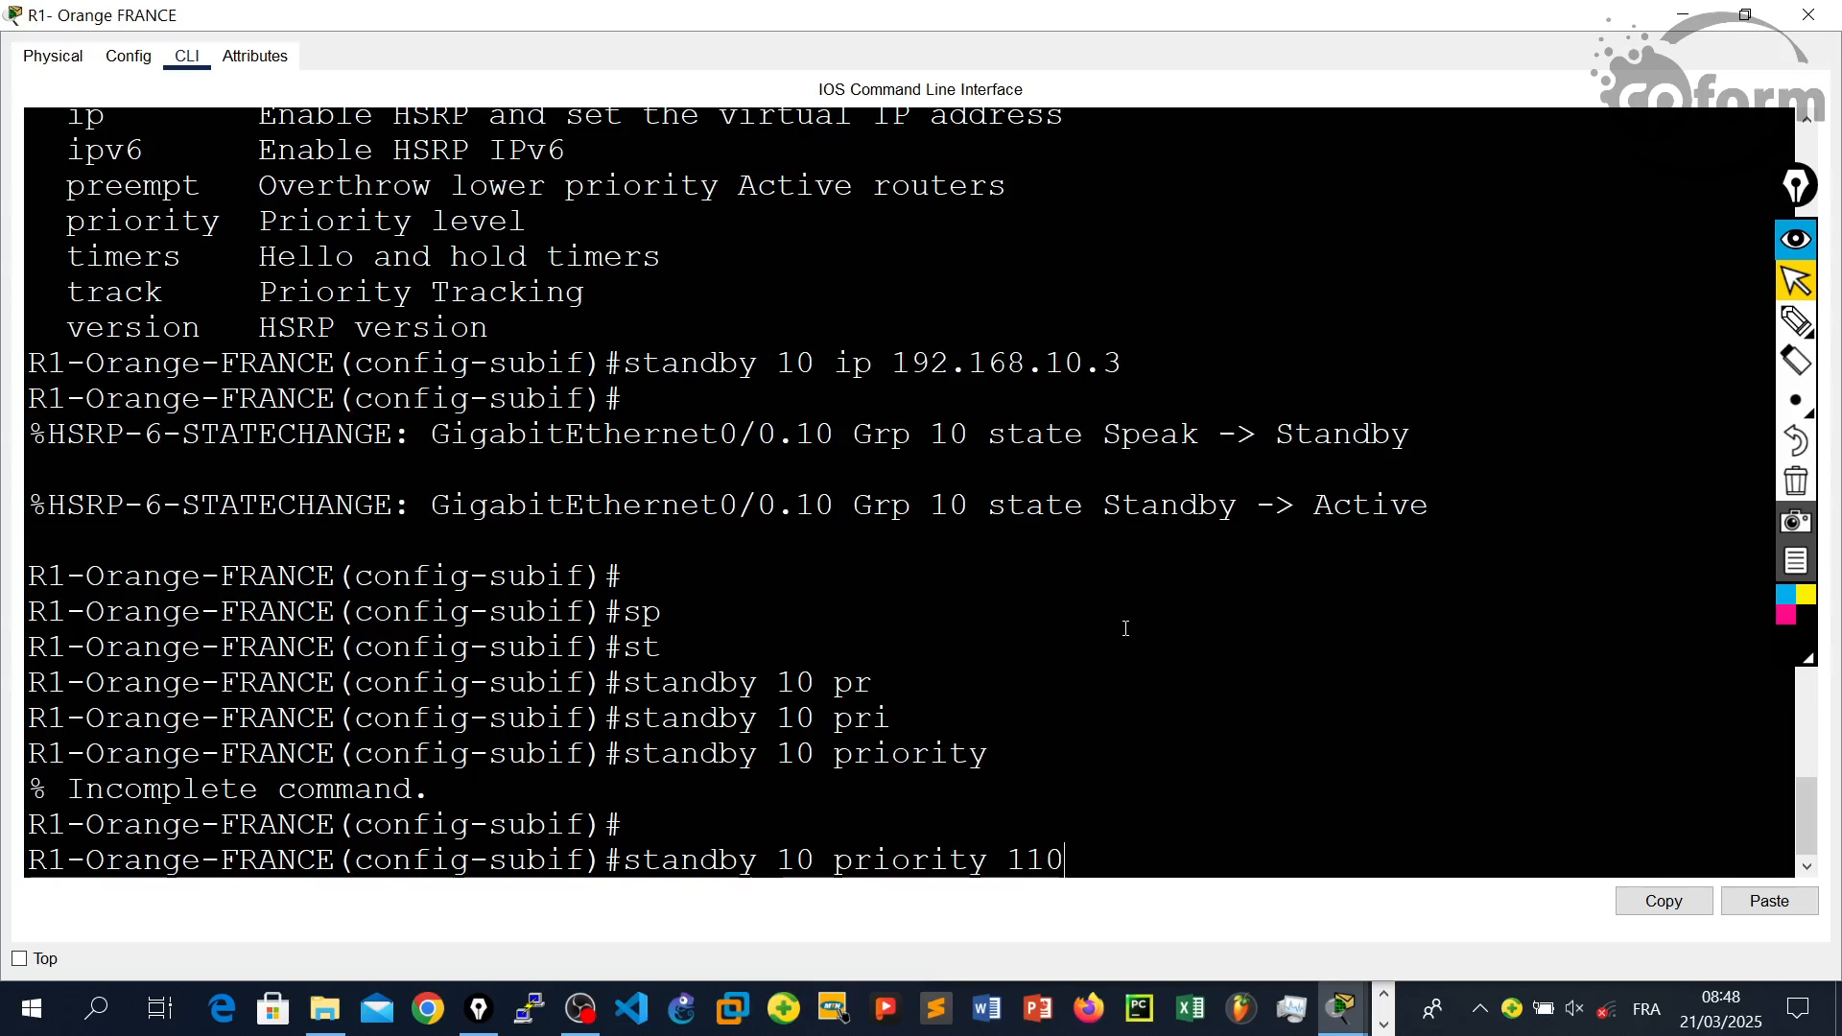
key(BackSpace)
key(BackSpace)
key(BackSpace)
text(?)
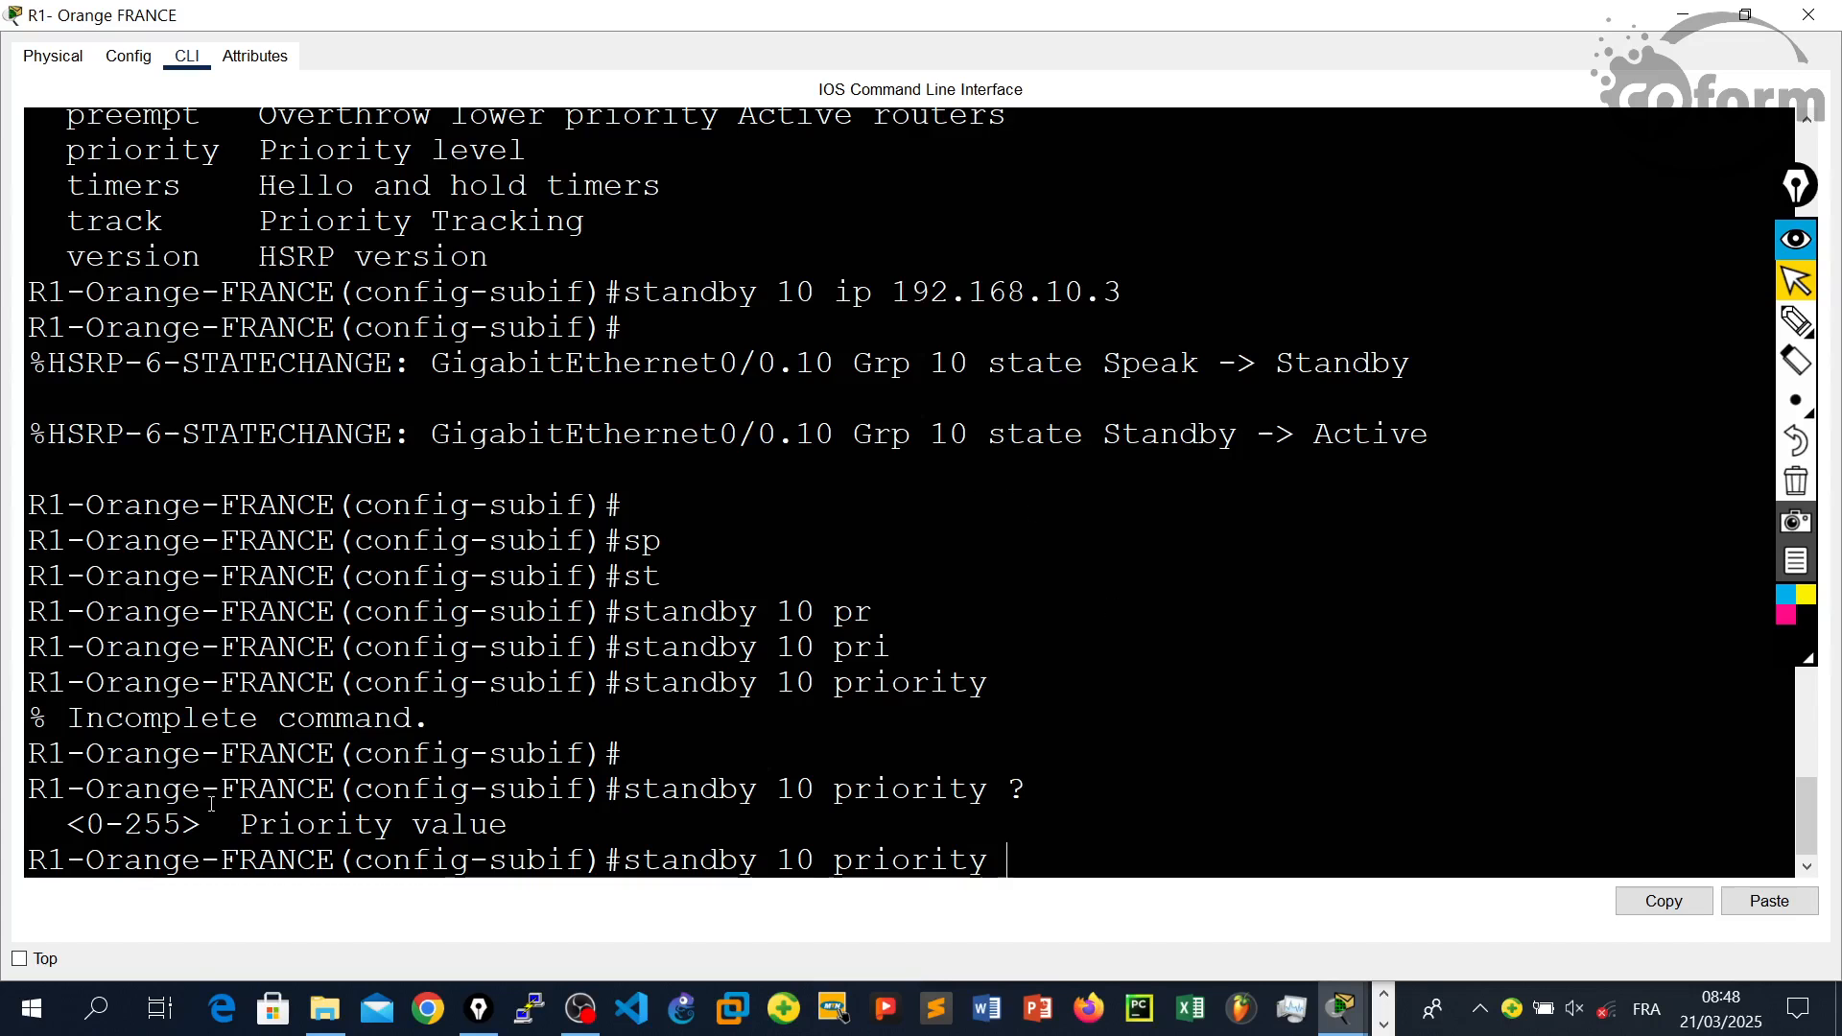
drag(178, 825, 84, 823)
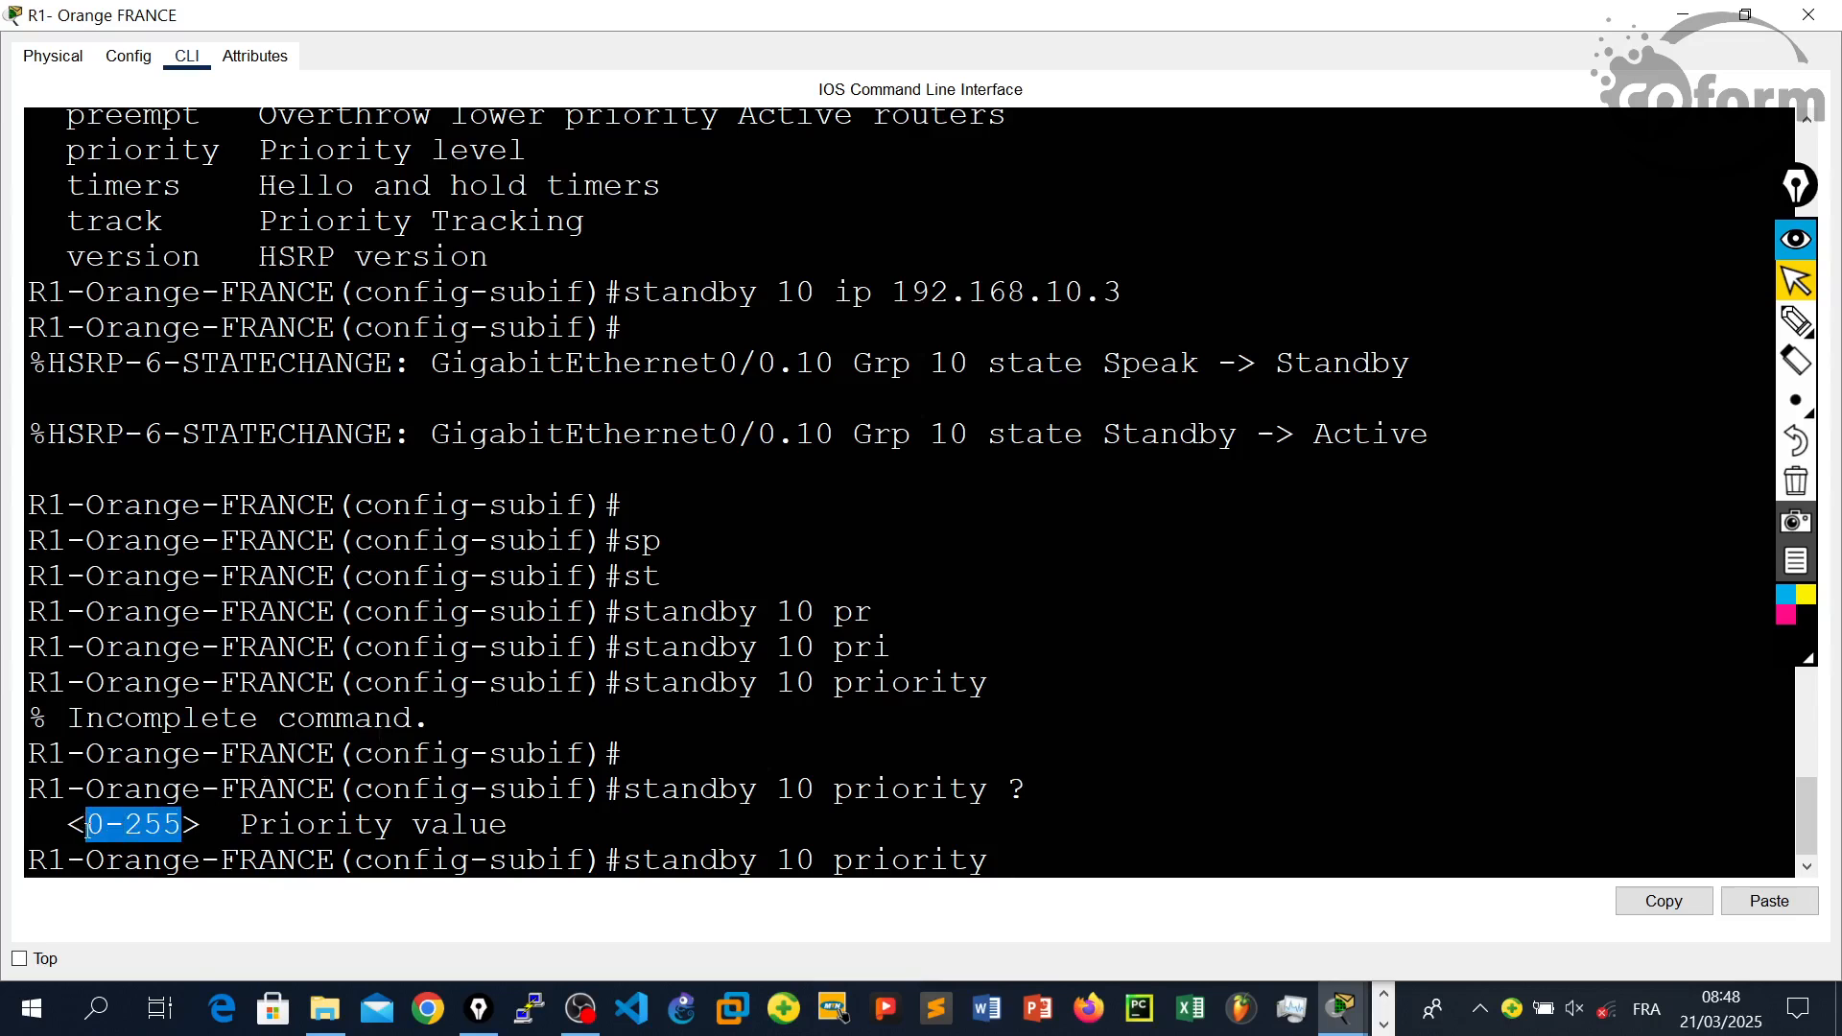
- Set the HSRP group 10 priority on R1 to 110 by executing standby 10 priority 110
click(1014, 859)
text(110)
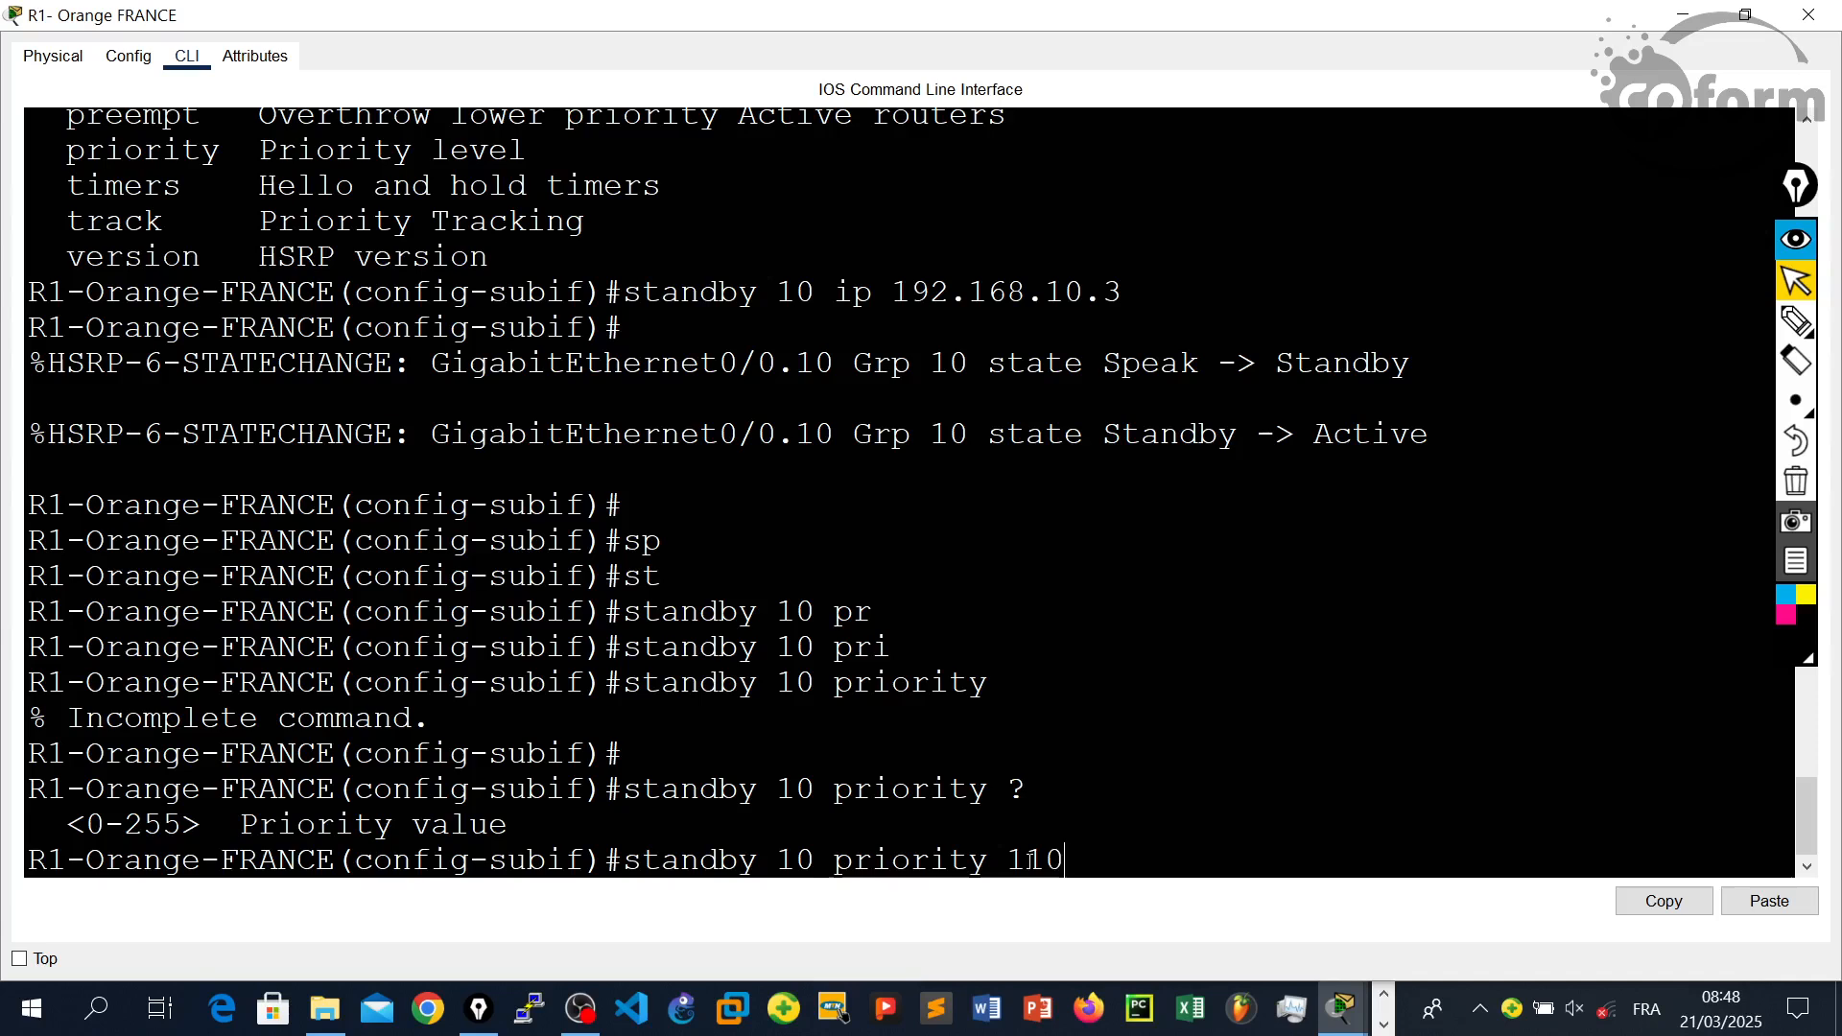
key(Return)
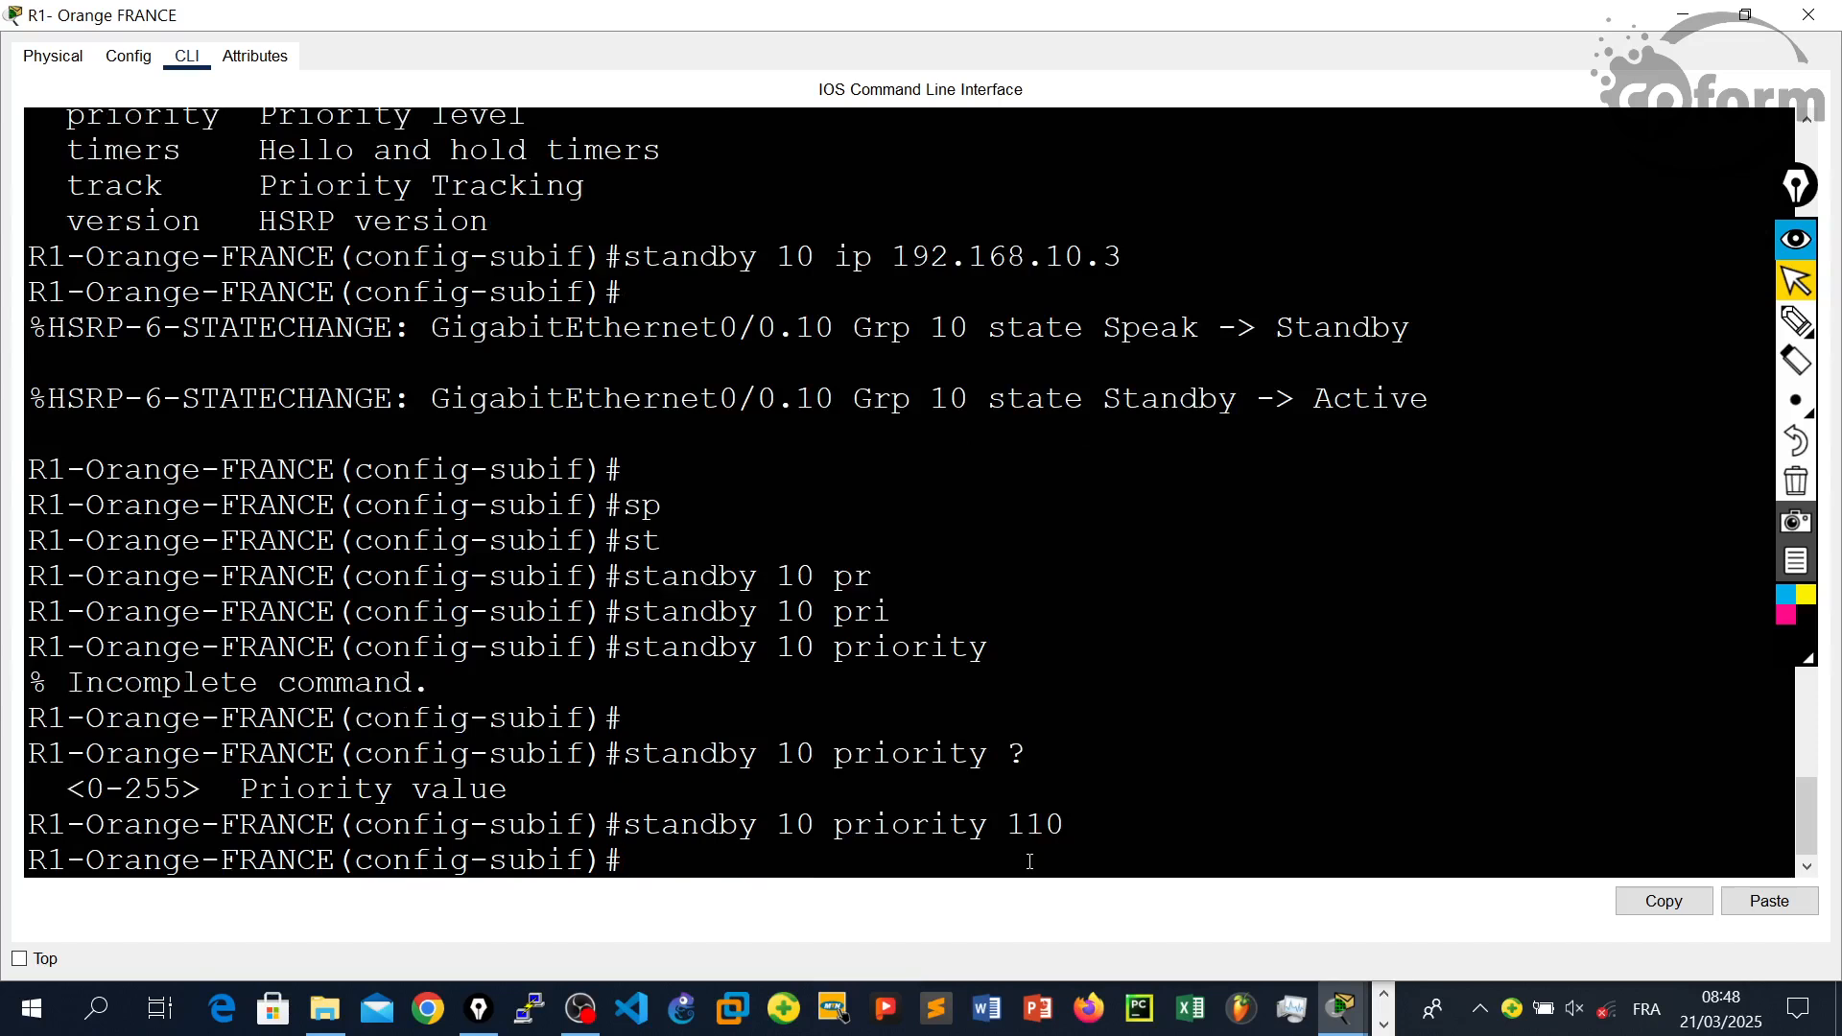
- Enable preemption for HSRP group 10 on R1 by executing standby 10 preempt
text(stan)
key(Tab)
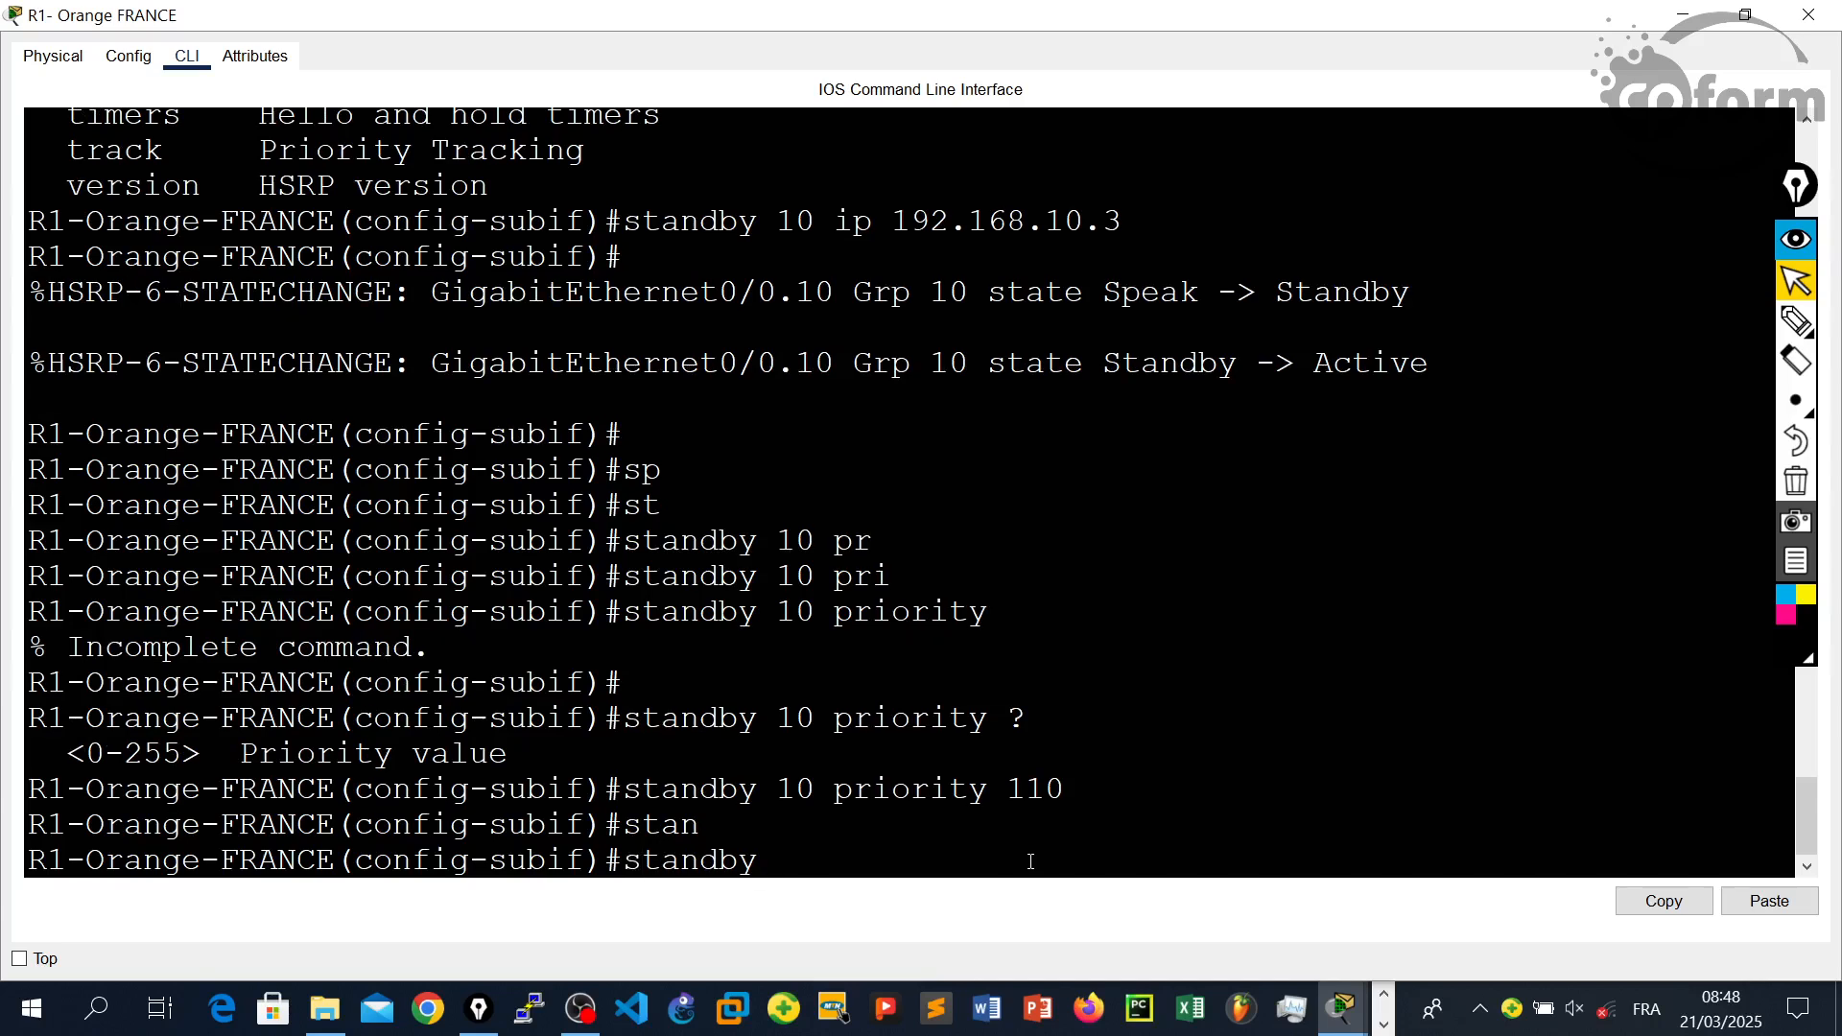
text(10 pre)
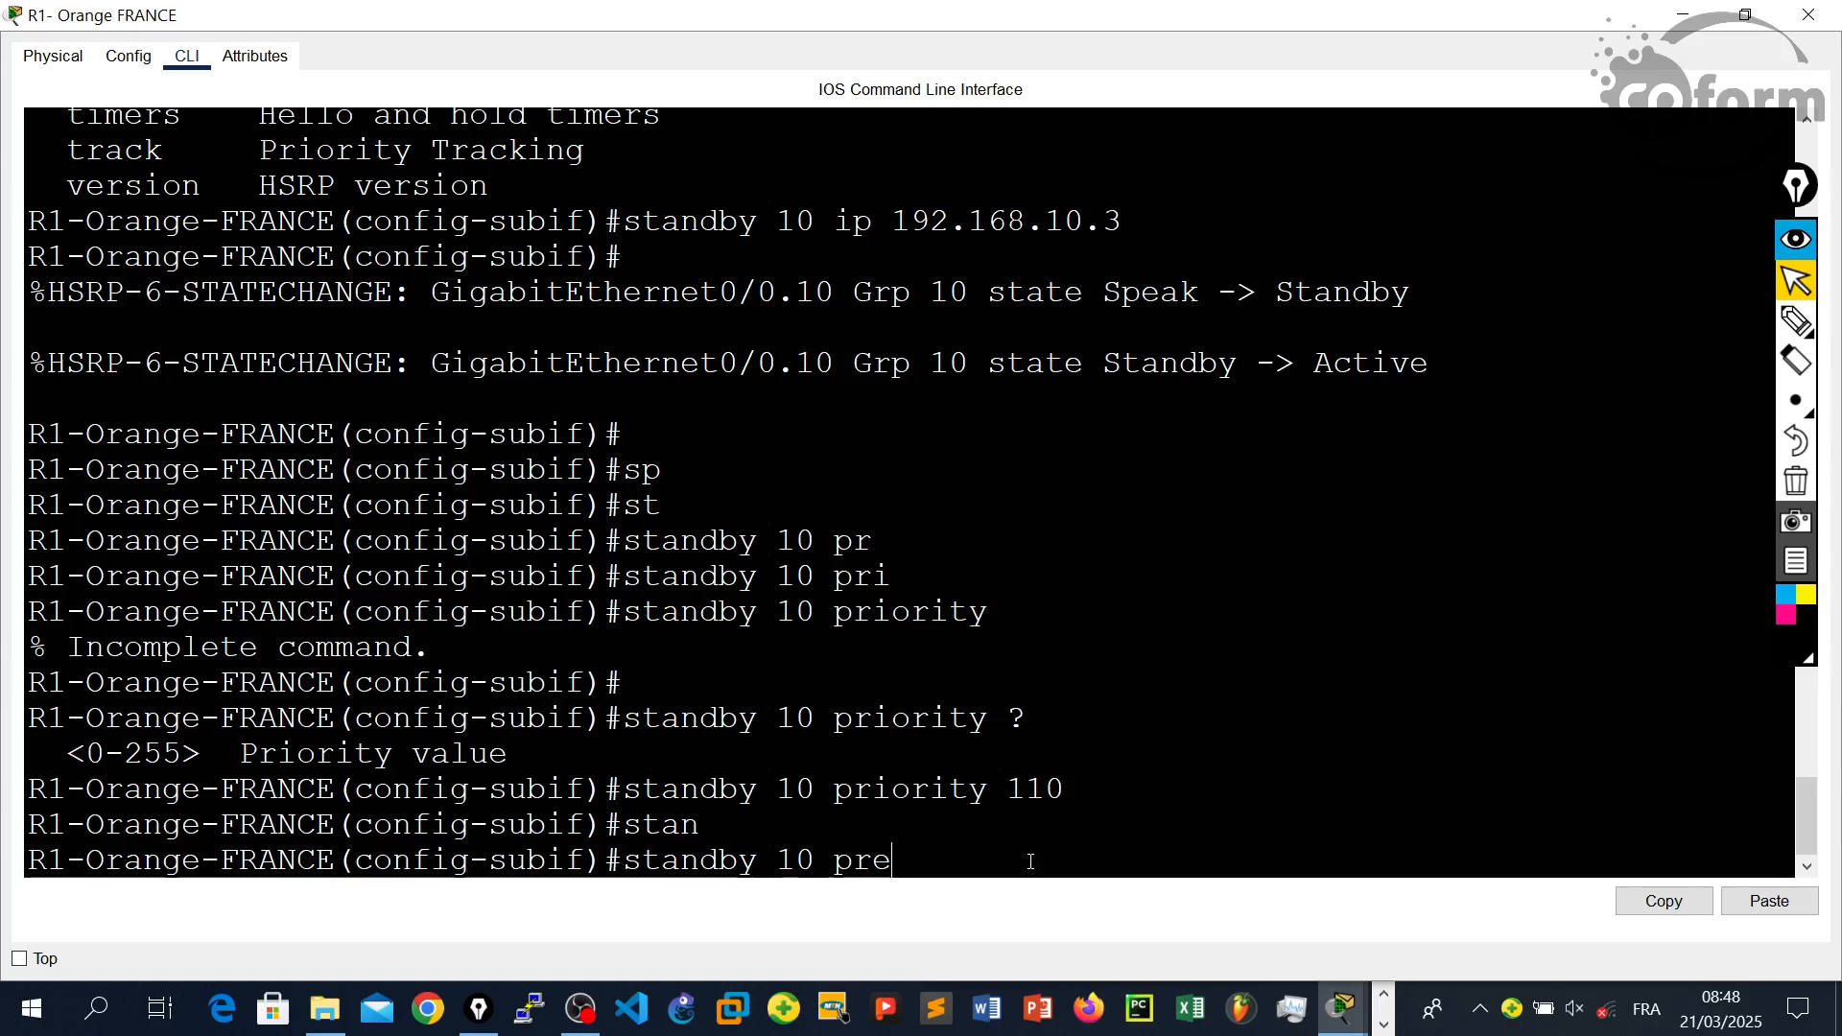
key(Tab)
key(Return)
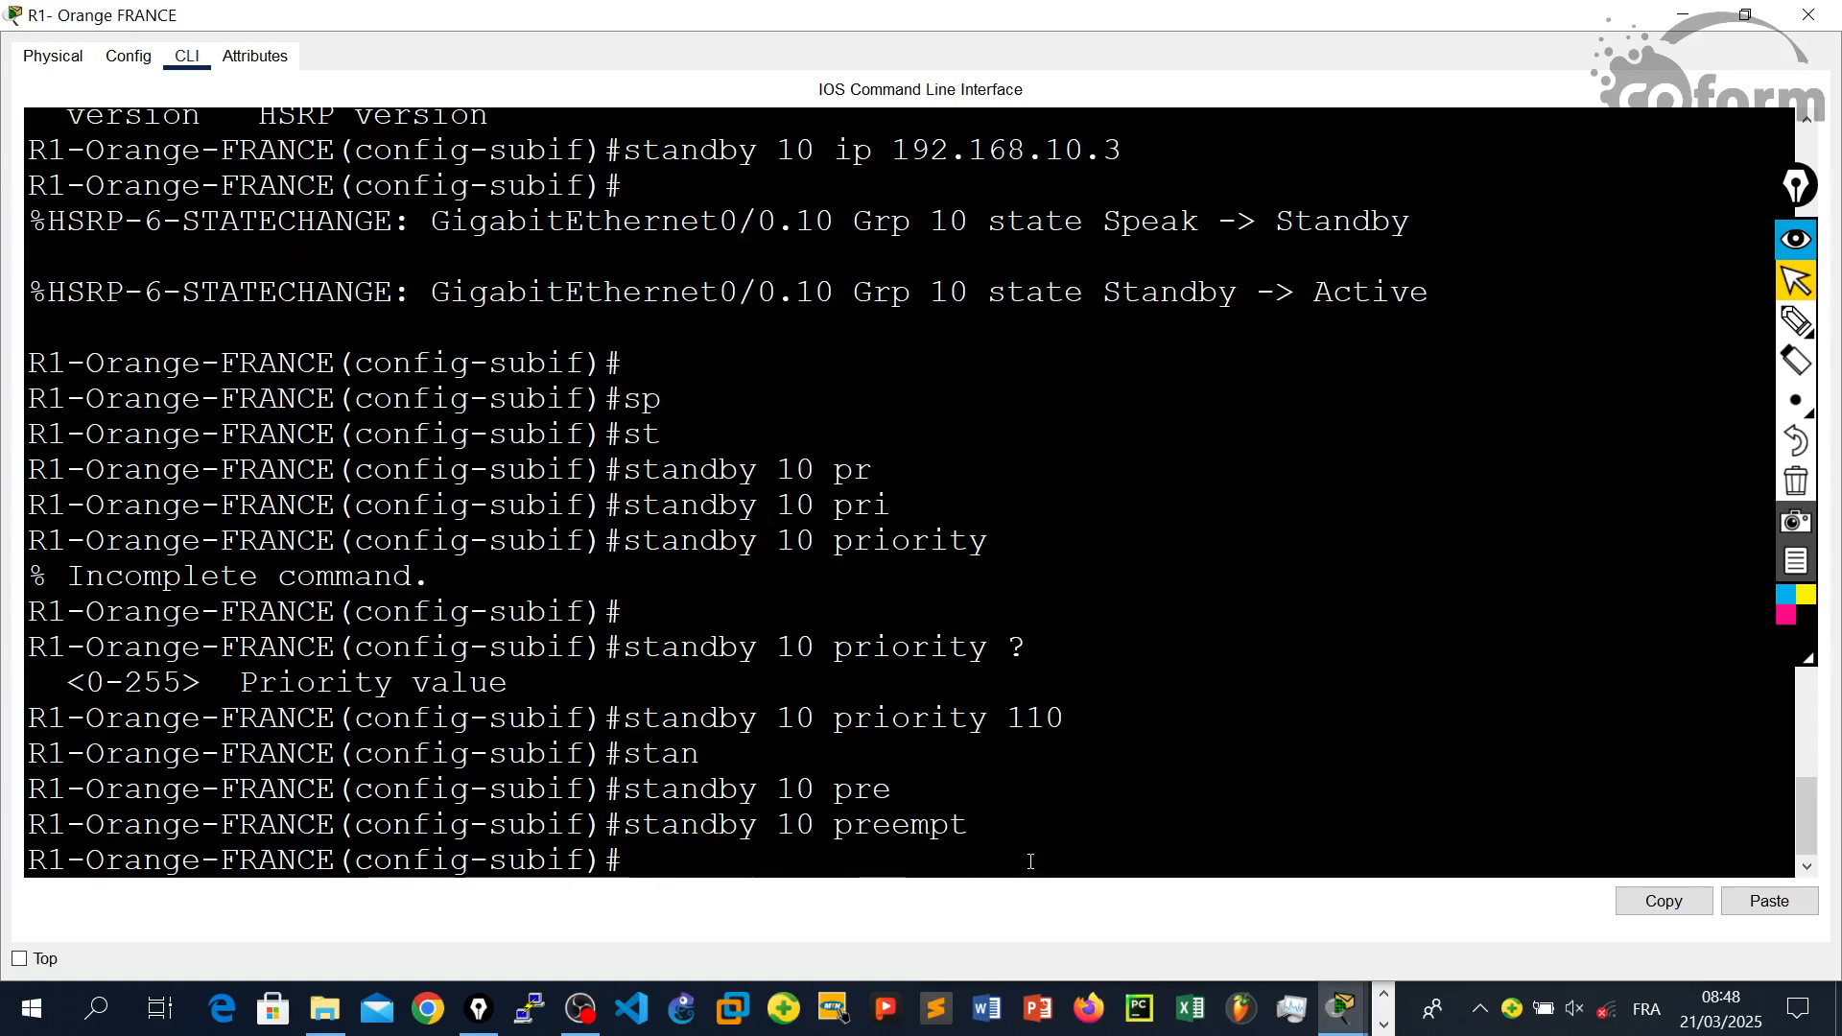
- Highlight the executed standby 10 preempt command in R1's console output
drag(988, 825, 640, 790)
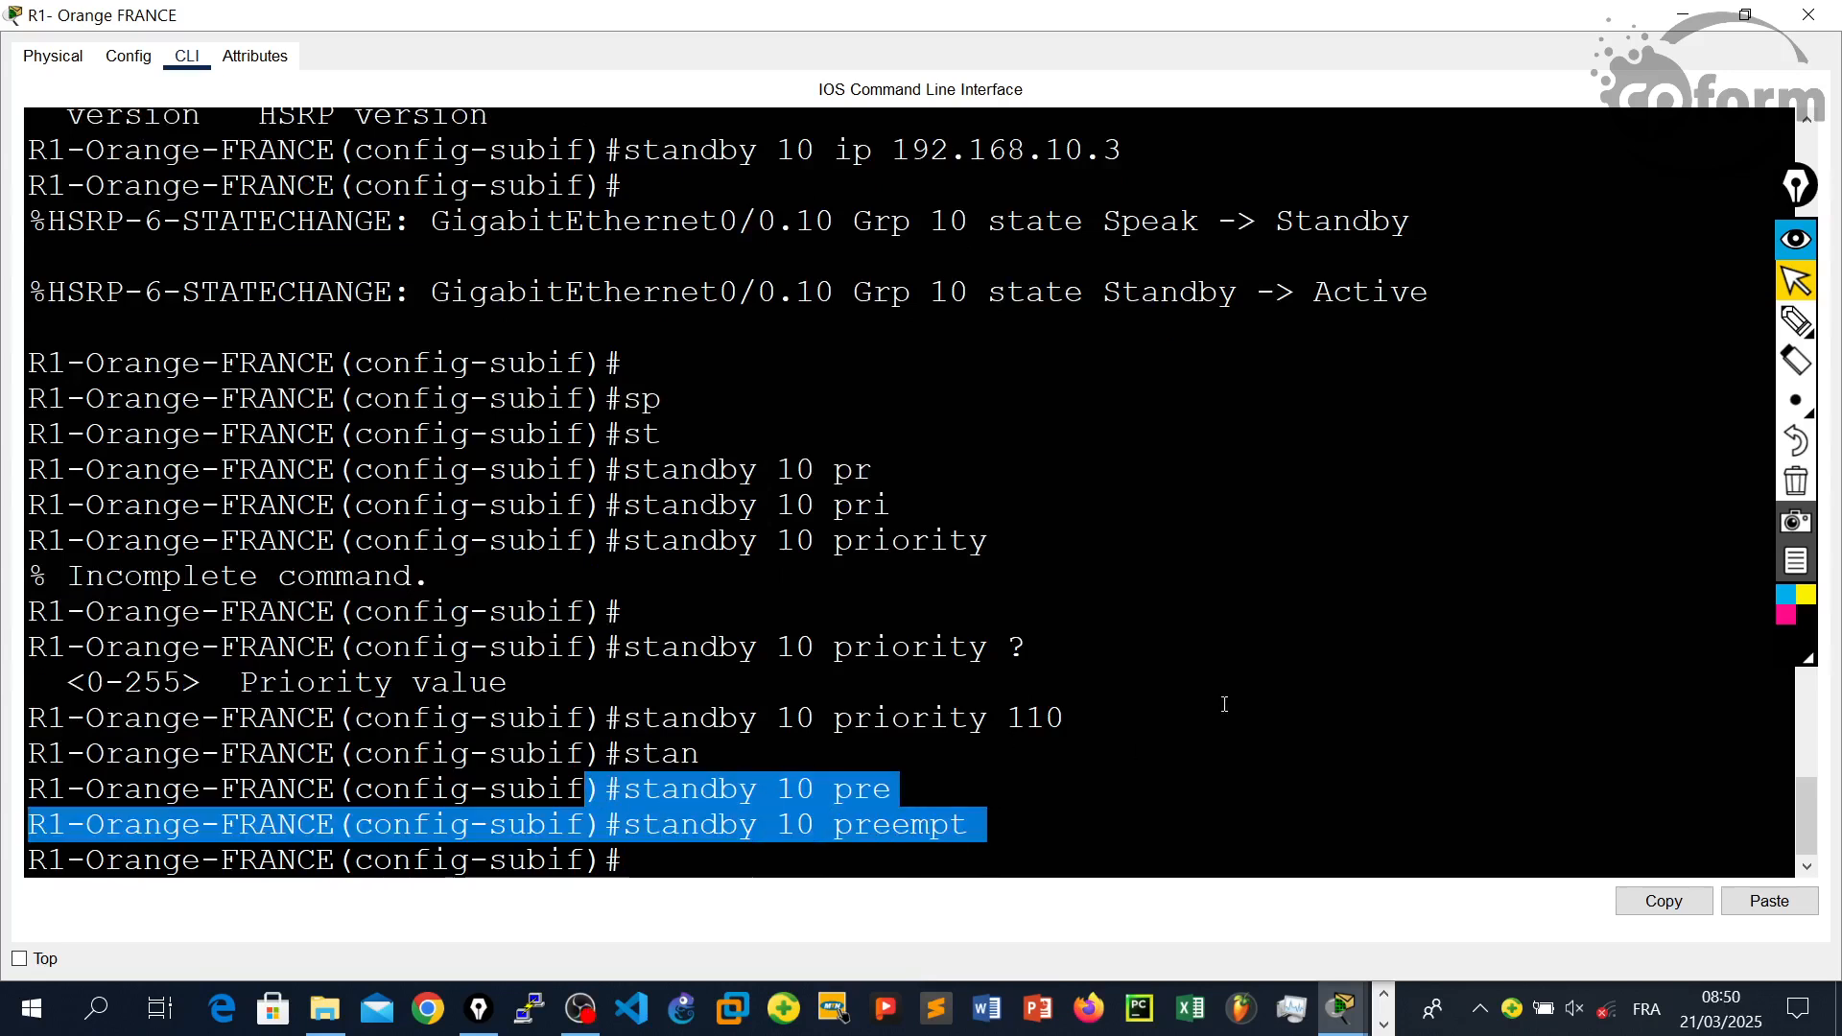
click(780, 756)
drag(967, 826, 631, 825)
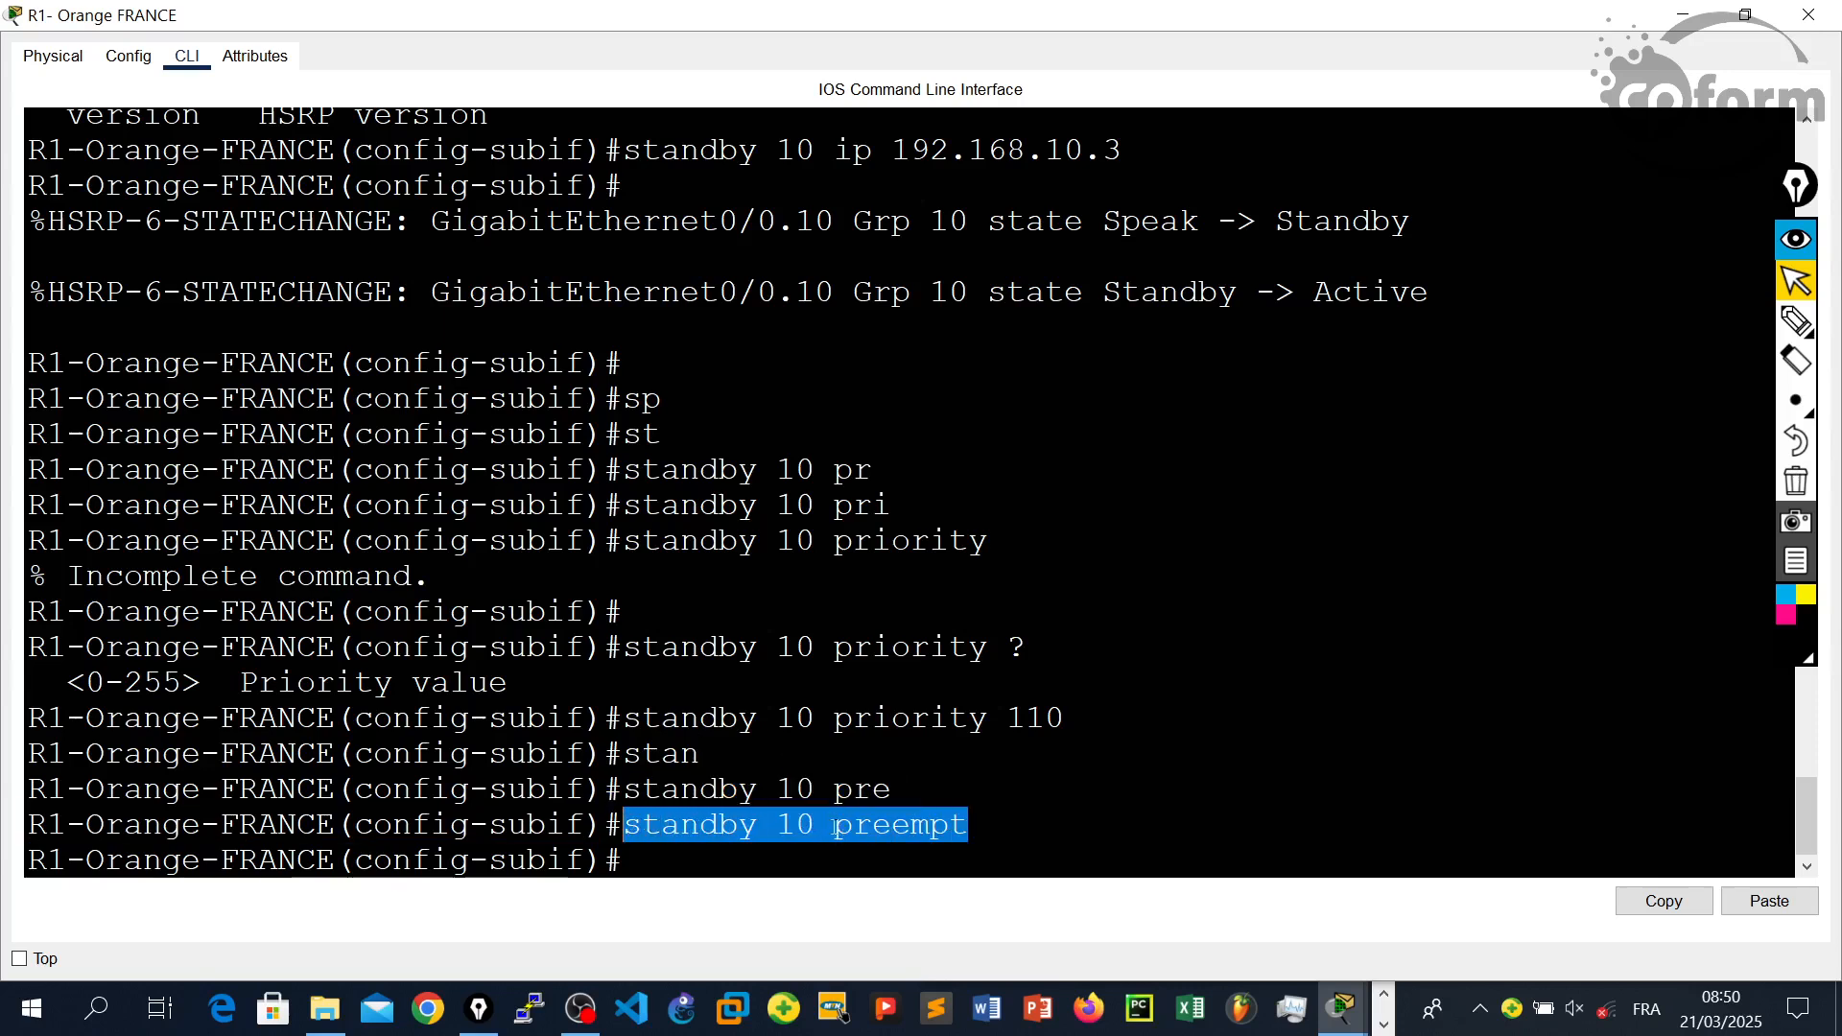
drag(950, 796, 975, 767)
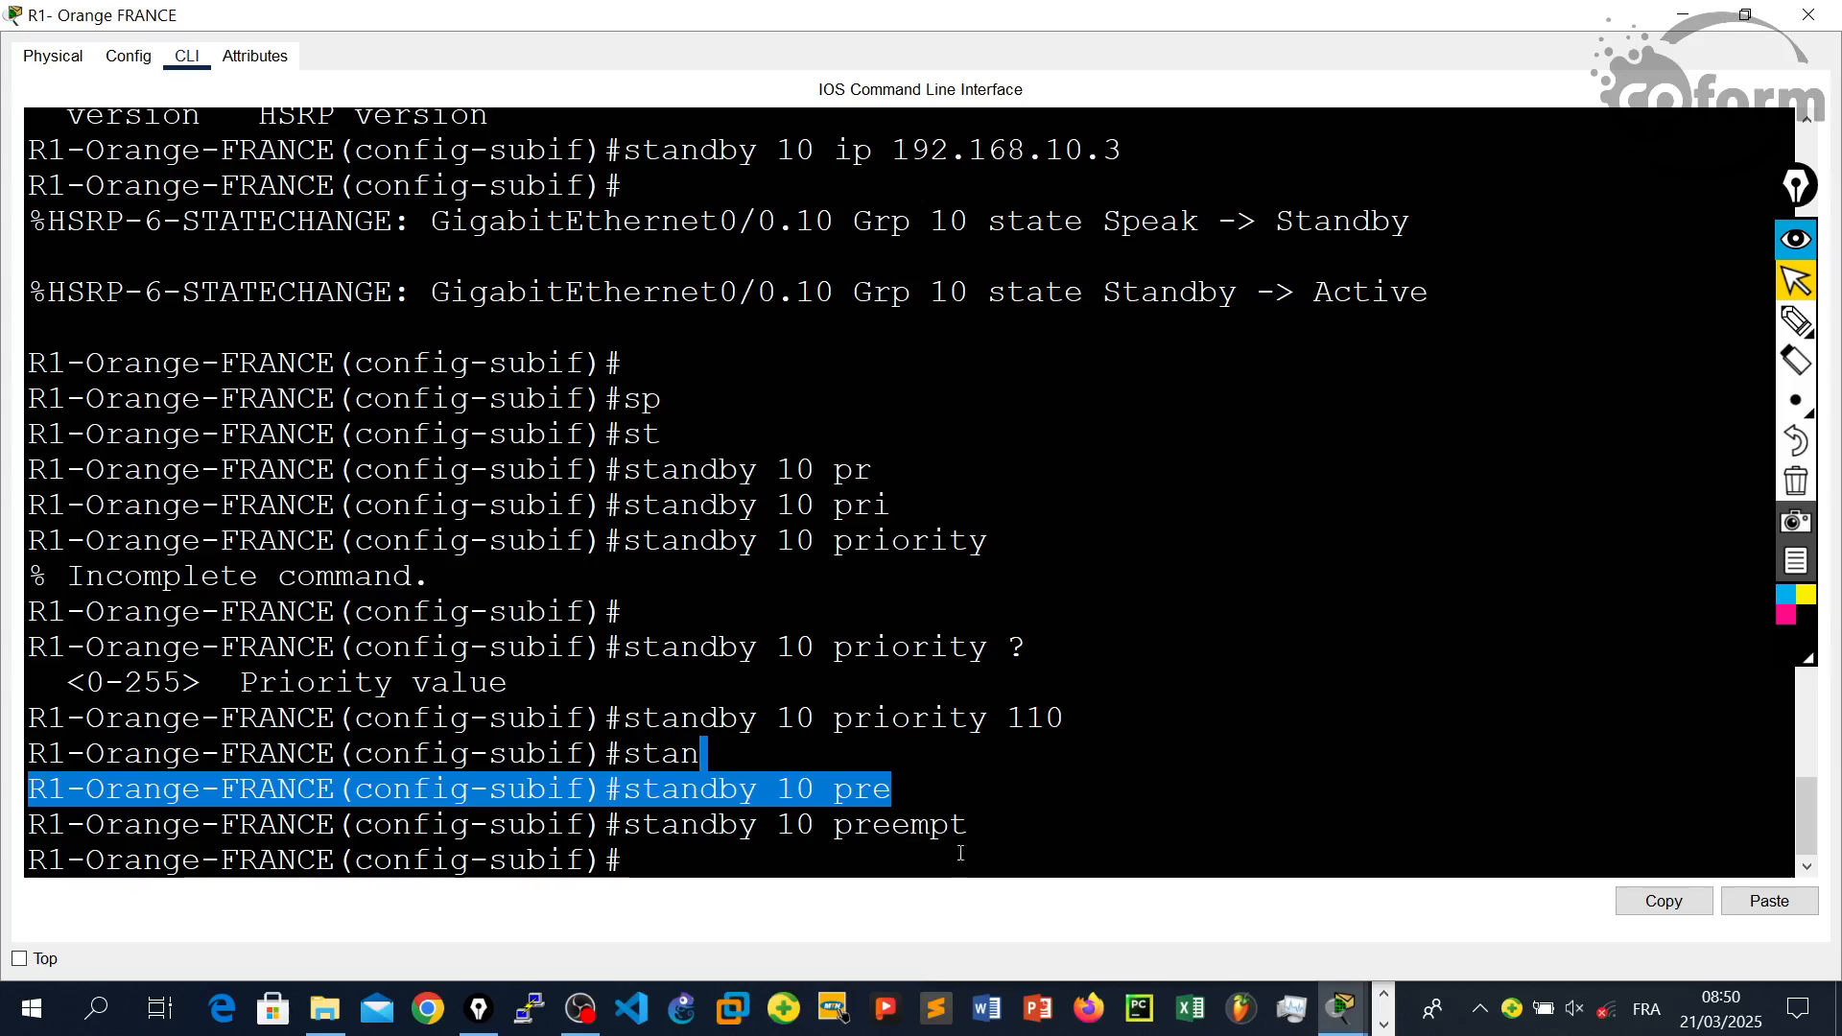
drag(981, 837, 645, 827)
- Move R1's console aside to reveal the topology and draw a cross over the R1-Orange router
drag(1161, 12, 837, 651)
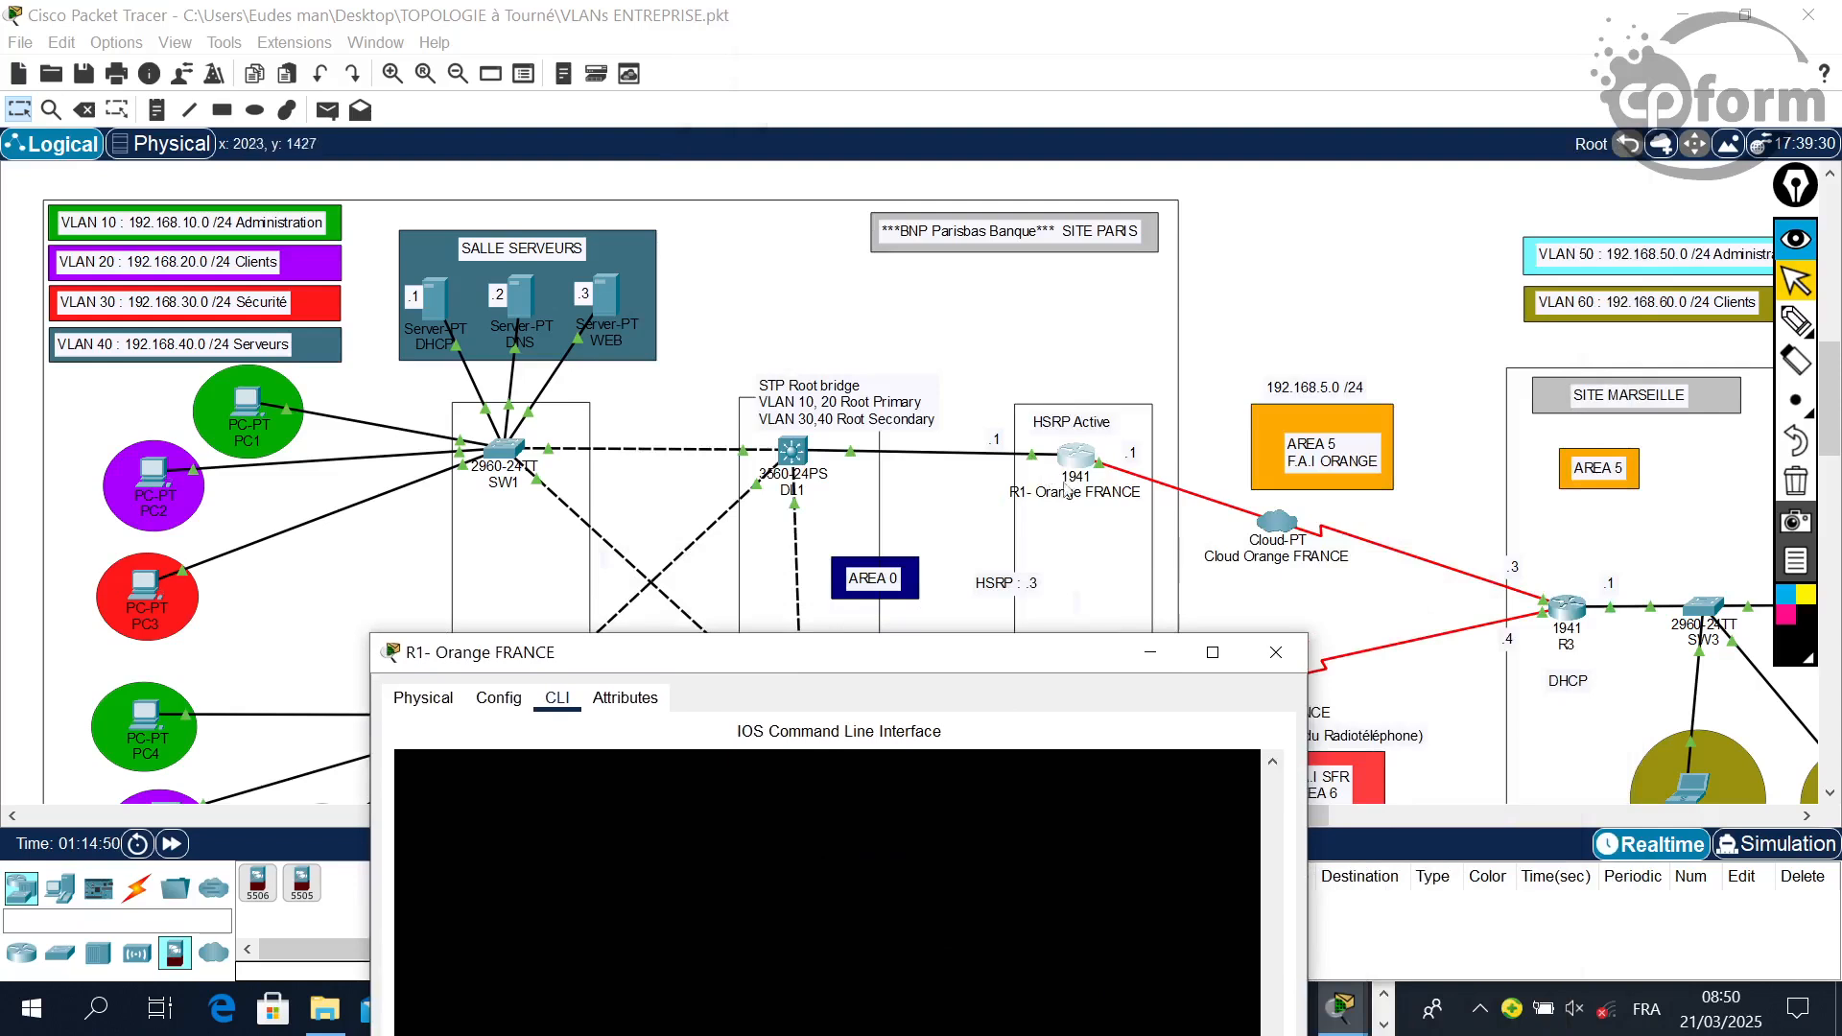
drag(1043, 662, 547, 298)
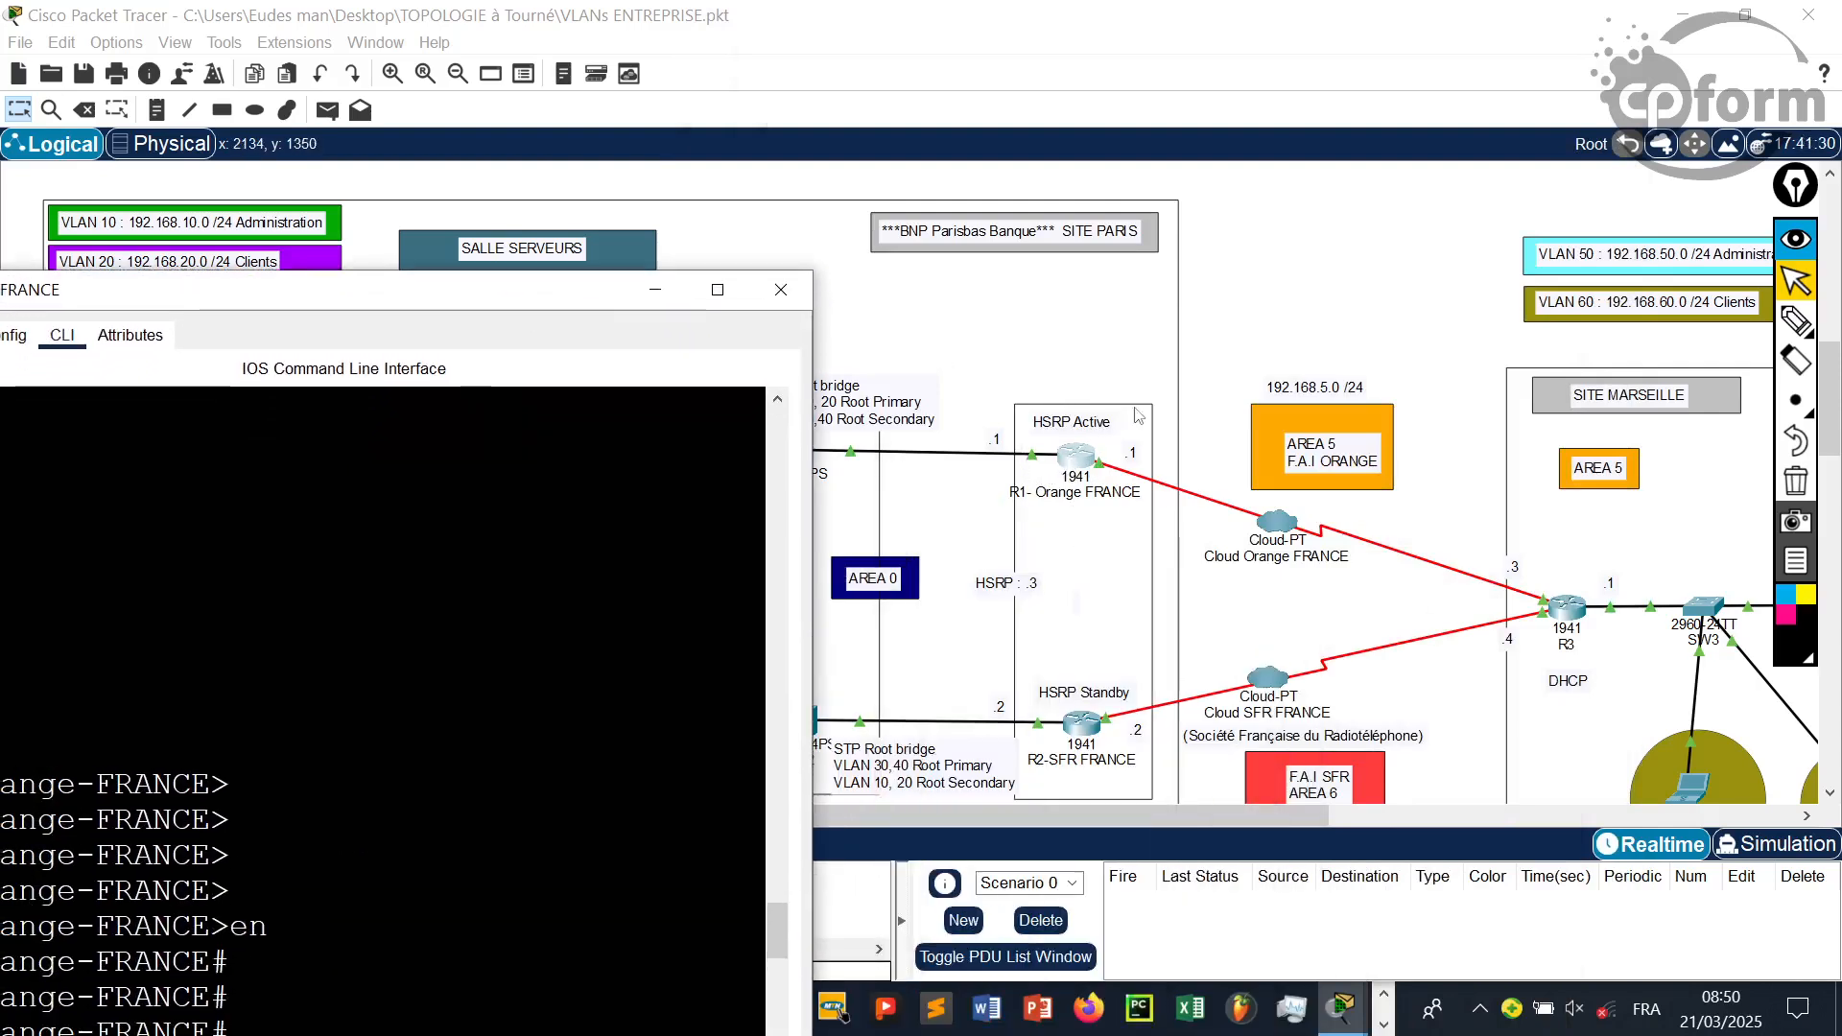
click(1795, 320)
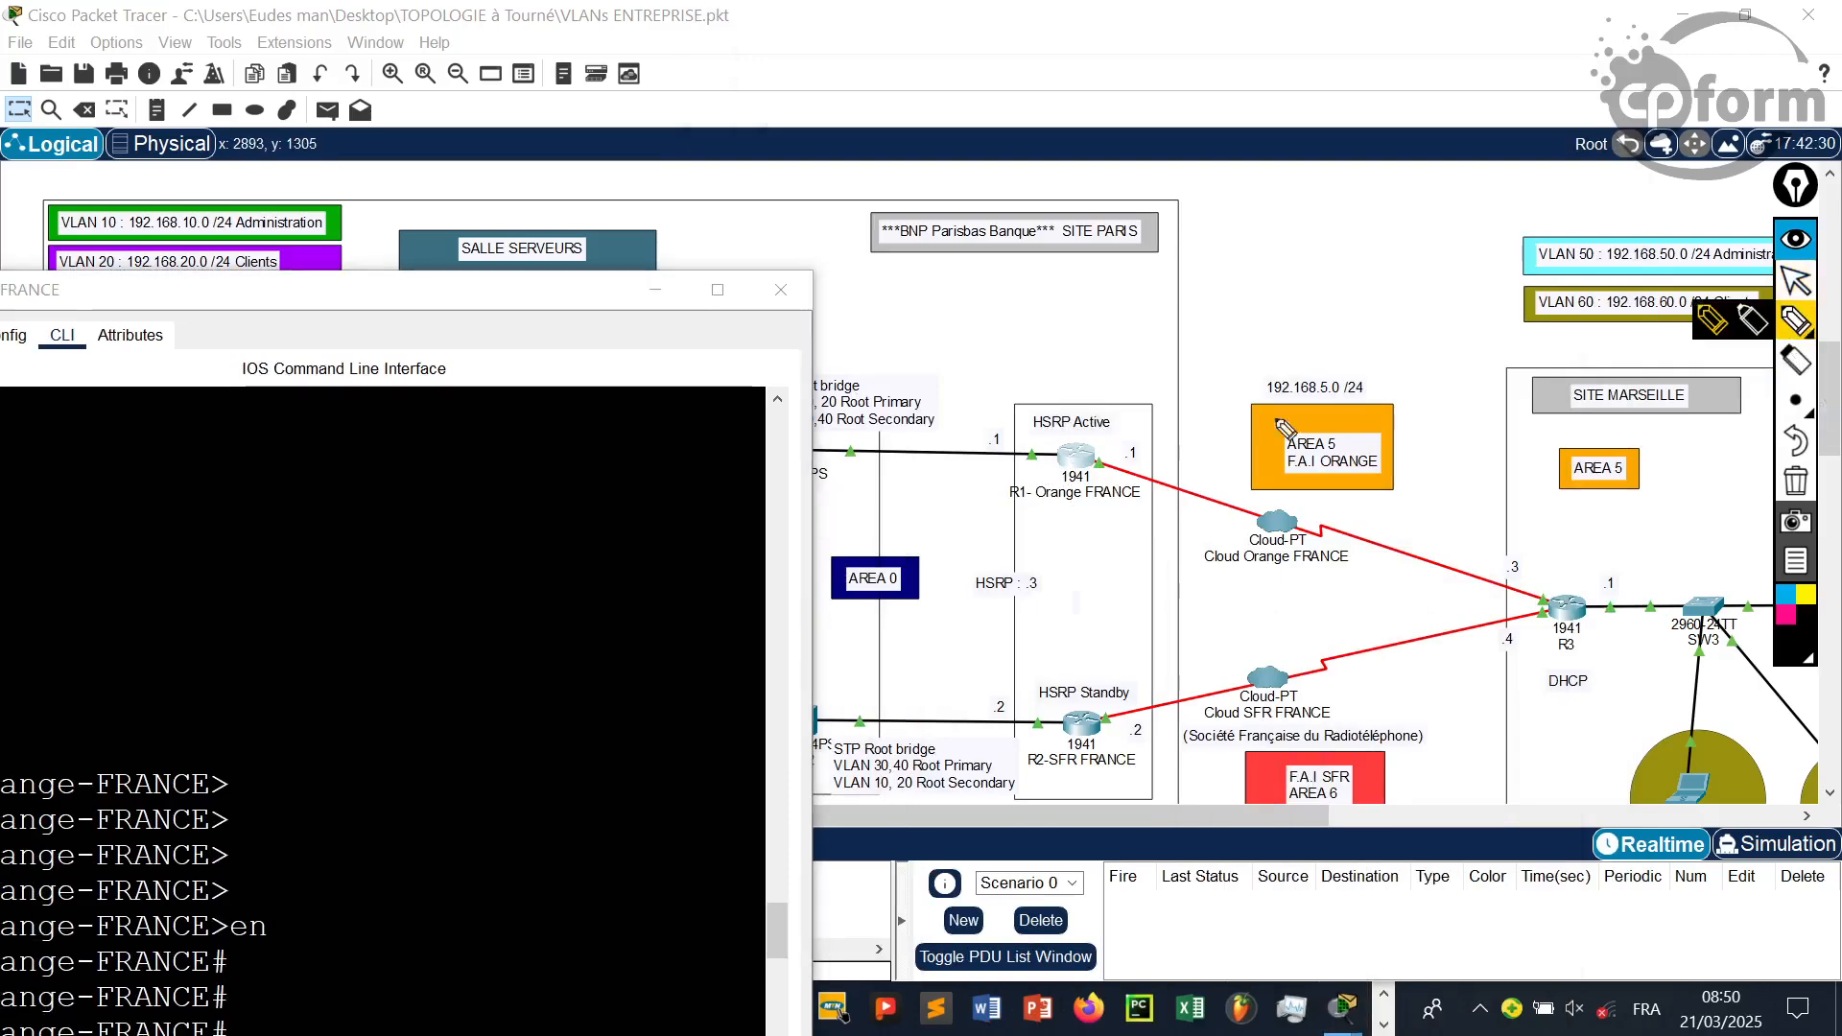
drag(1103, 483, 1126, 513)
drag(1130, 475, 1030, 505)
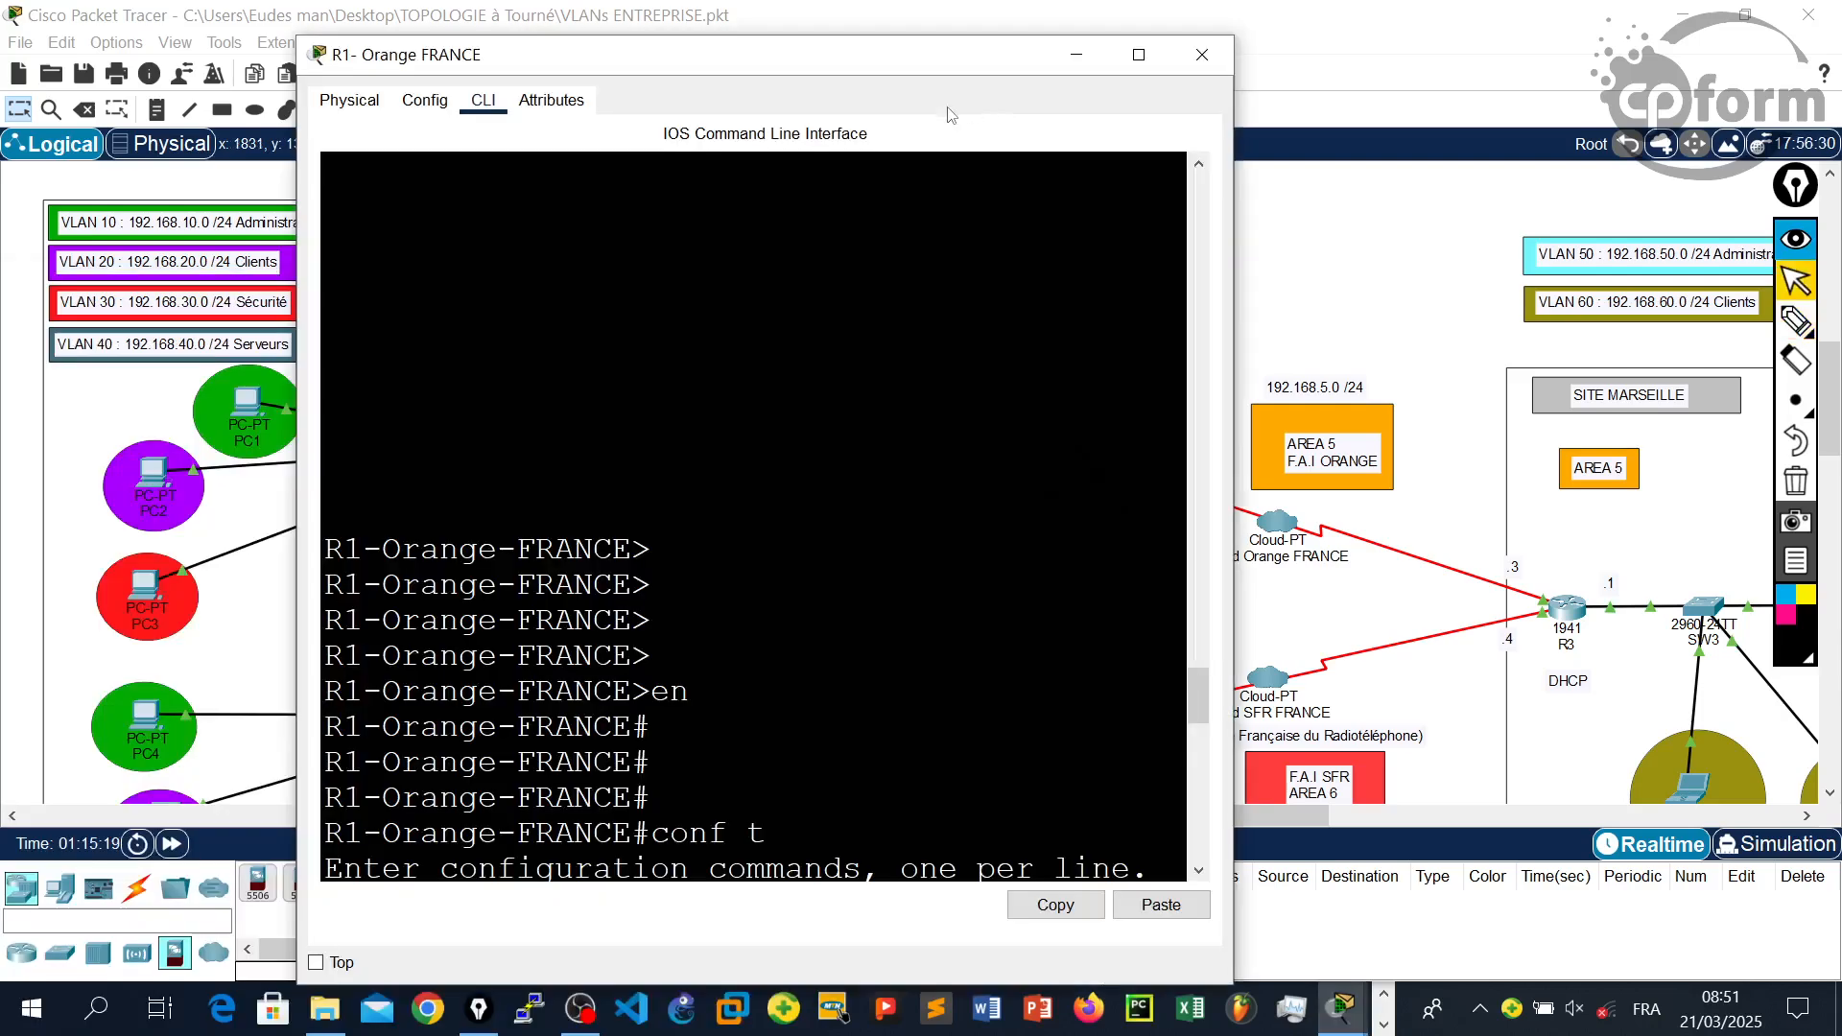
- Move the console off the routers and draw a diagonal stroke across the link between DL2 and R2-SFR
drag(956, 55, 529, 100)
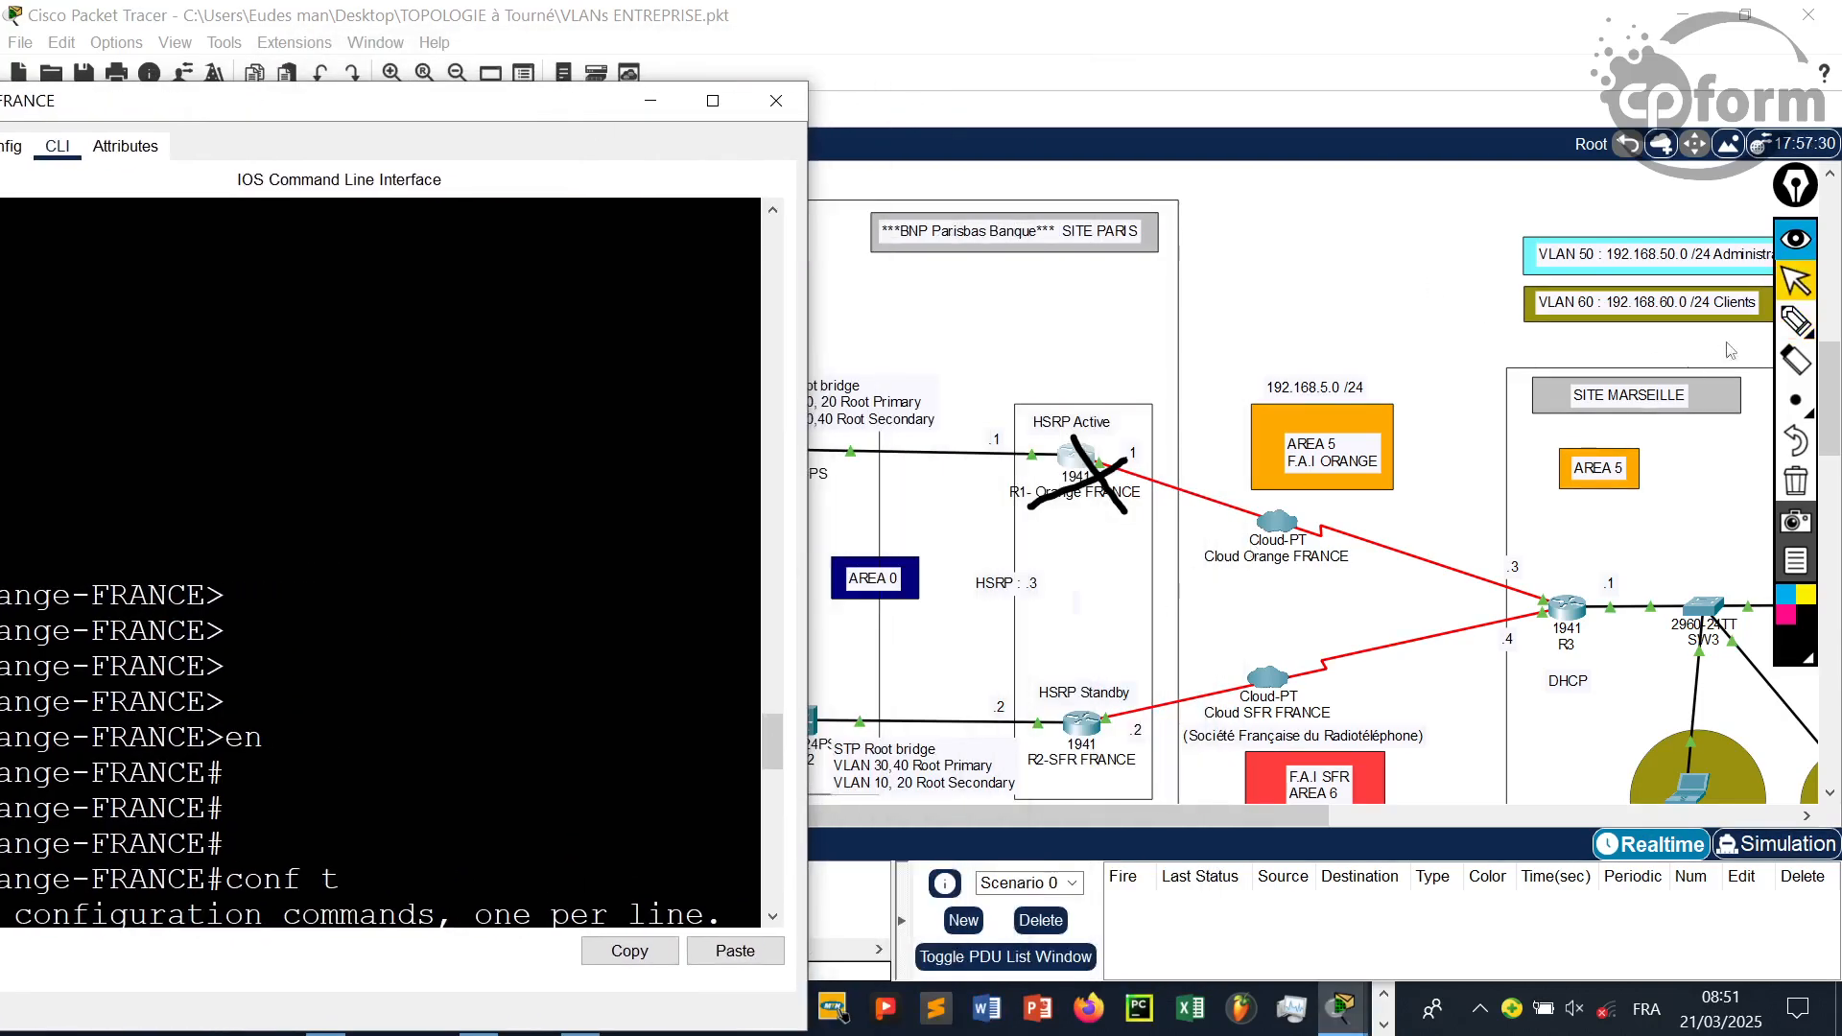
click(1790, 329)
mouse_move(993, 698)
mouse_down()
mouse_move(1070, 772)
mouse_move(998, 741)
mouse_up()
- Erase the drawn cross over the R1-Orange router, keeping the stroke beside R2-SFR
click(1795, 441)
click(1795, 360)
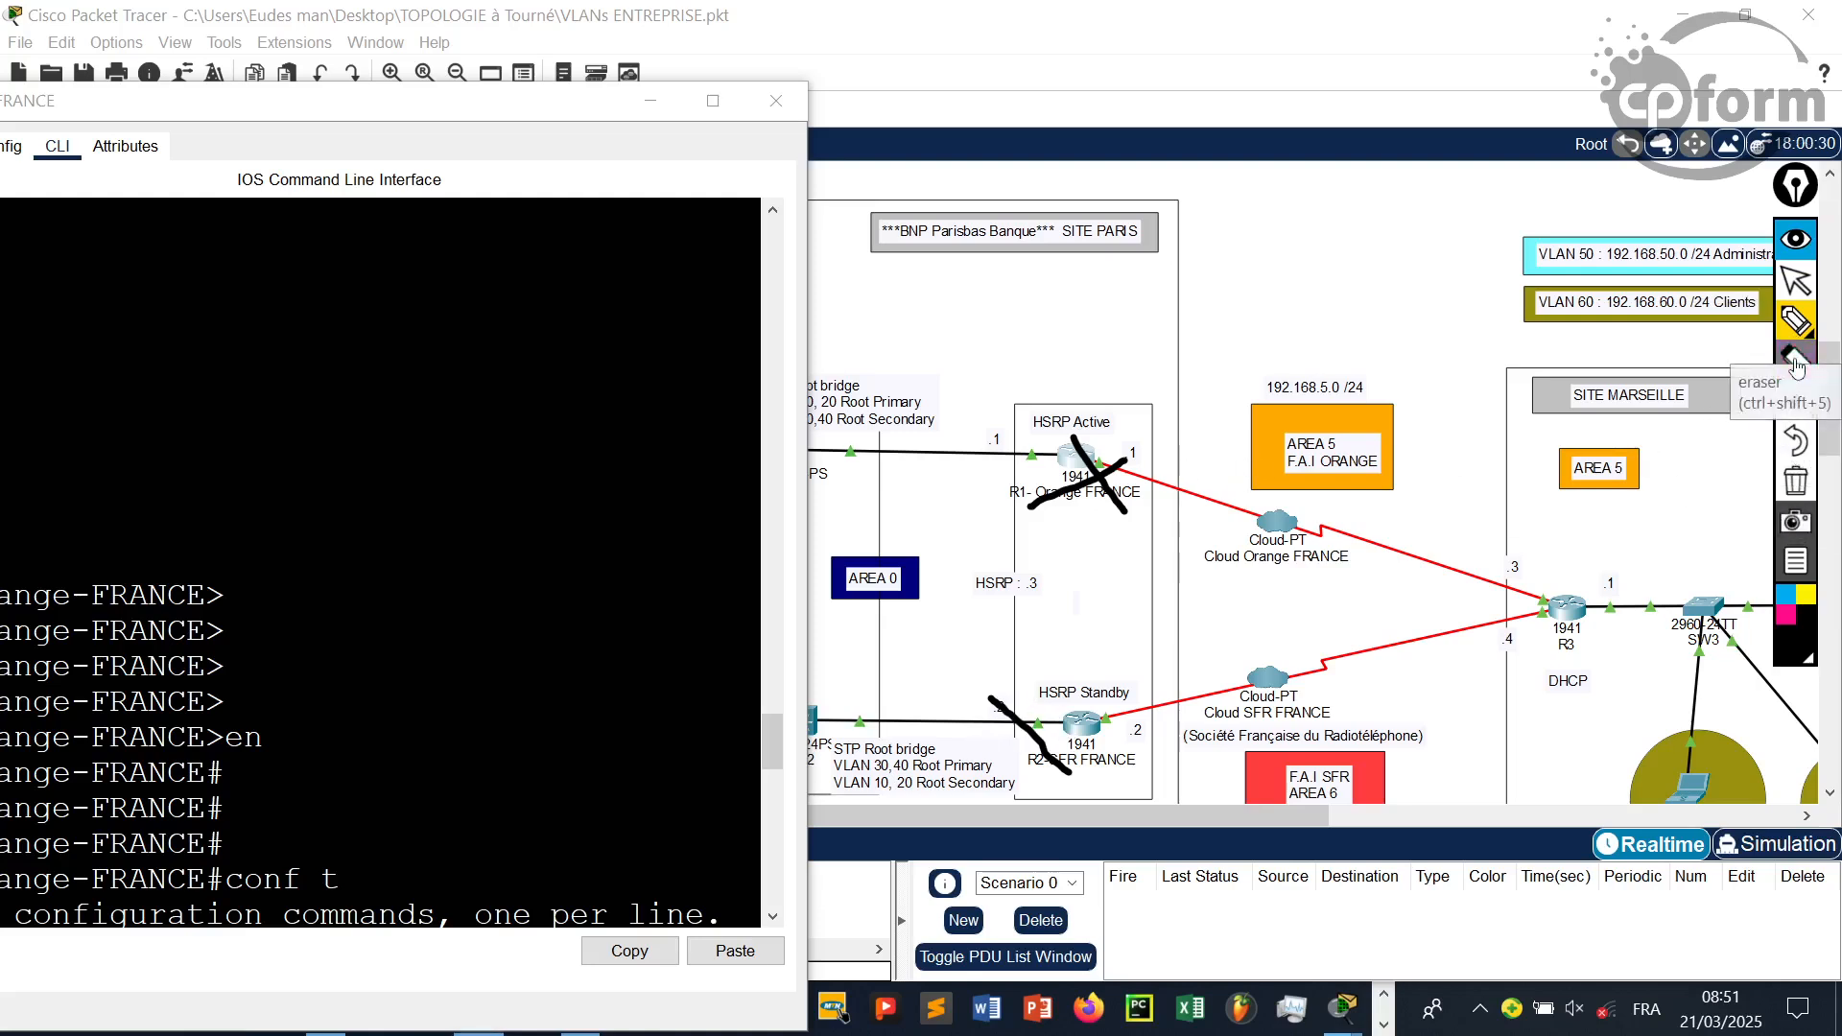
drag(1157, 460, 1089, 518)
click(1796, 400)
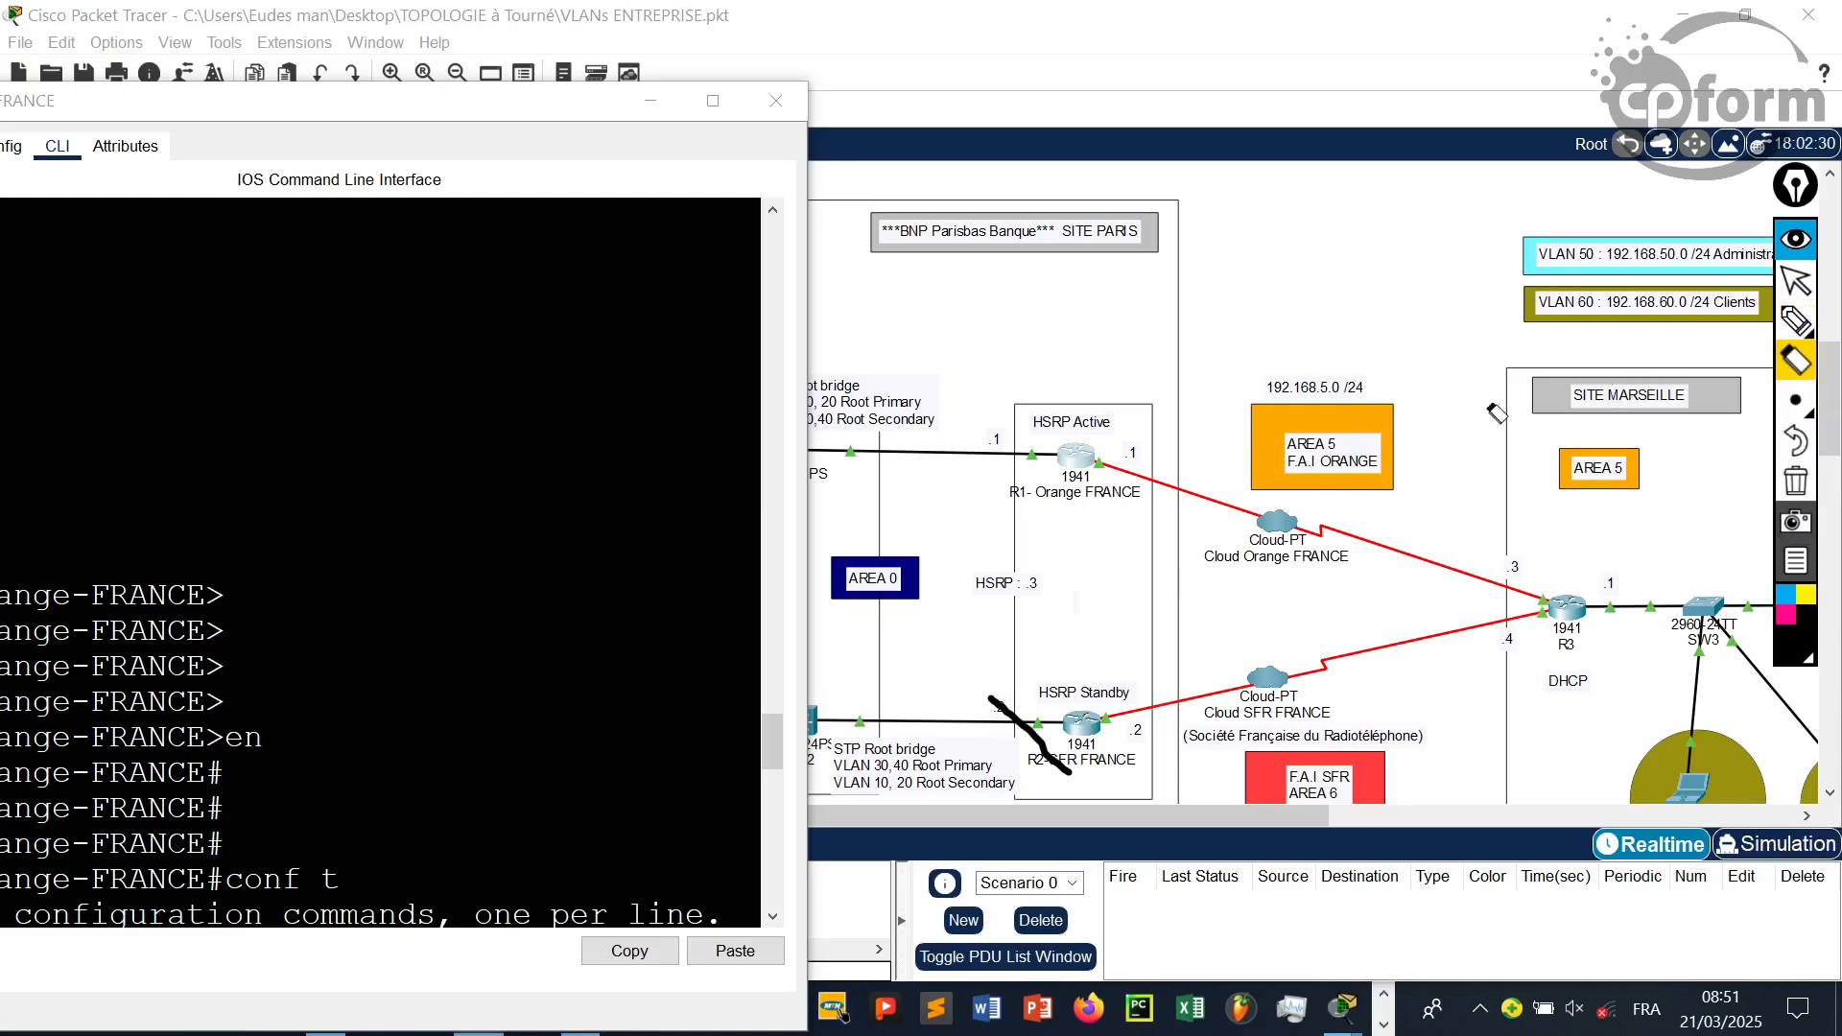
- Complete the cross on the DL2–R2 link, and circle and cross out the R2-SFR router
click(1795, 320)
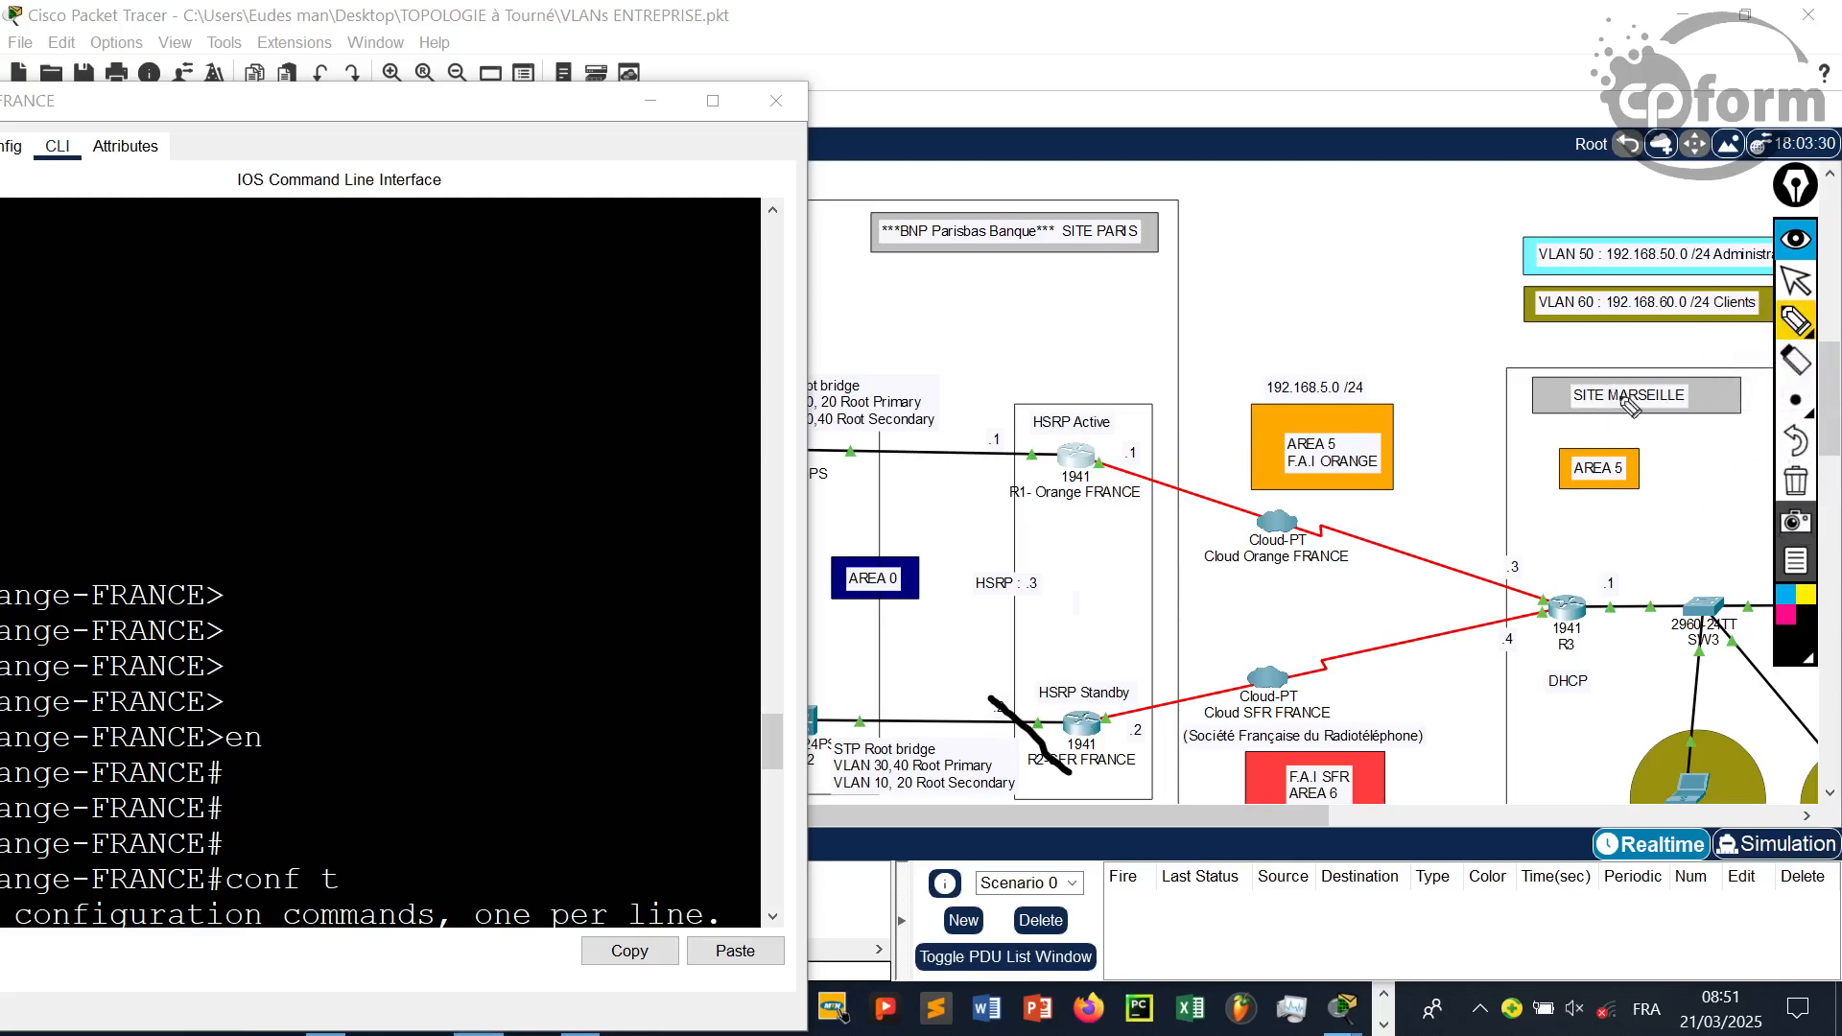
drag(1038, 695, 995, 753)
mouse_move(1111, 710)
mouse_down()
mouse_move(1061, 698)
mouse_move(1098, 765)
mouse_move(1118, 705)
mouse_up()
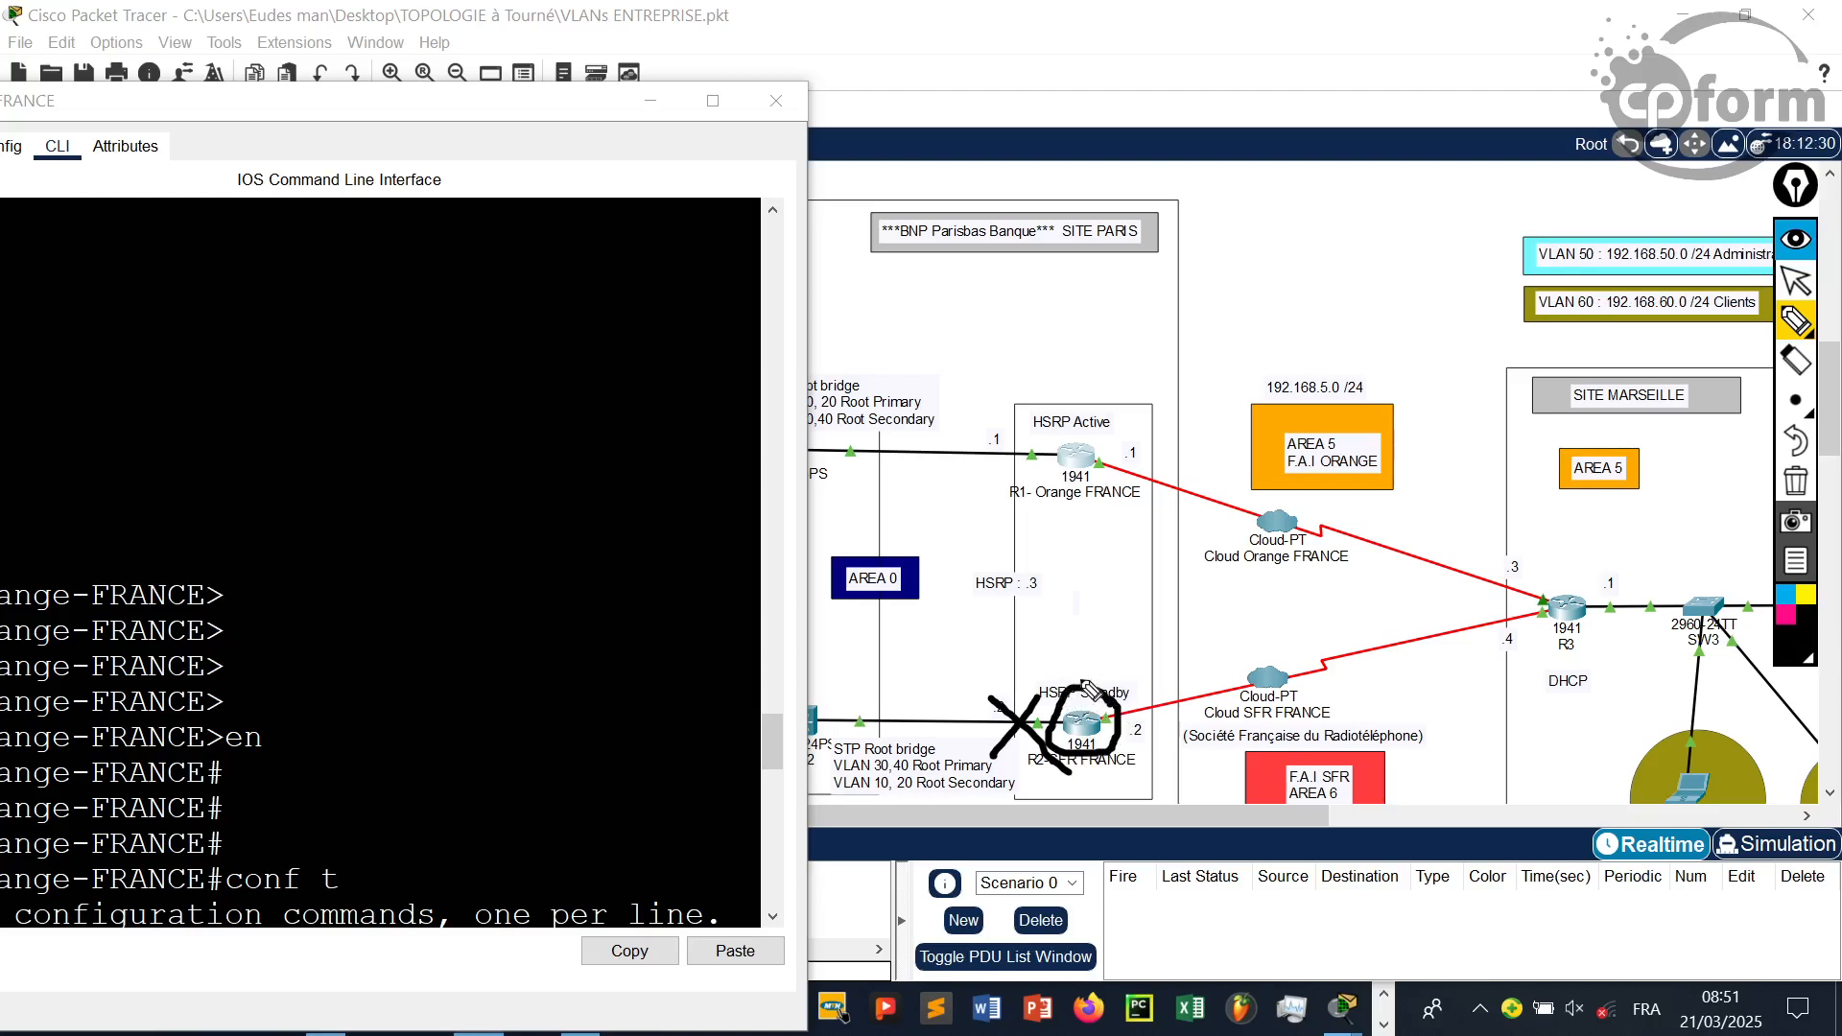
mouse_move(1071, 694)
mouse_down()
mouse_move(1115, 742)
mouse_move(1089, 727)
mouse_move(1068, 745)
mouse_up()
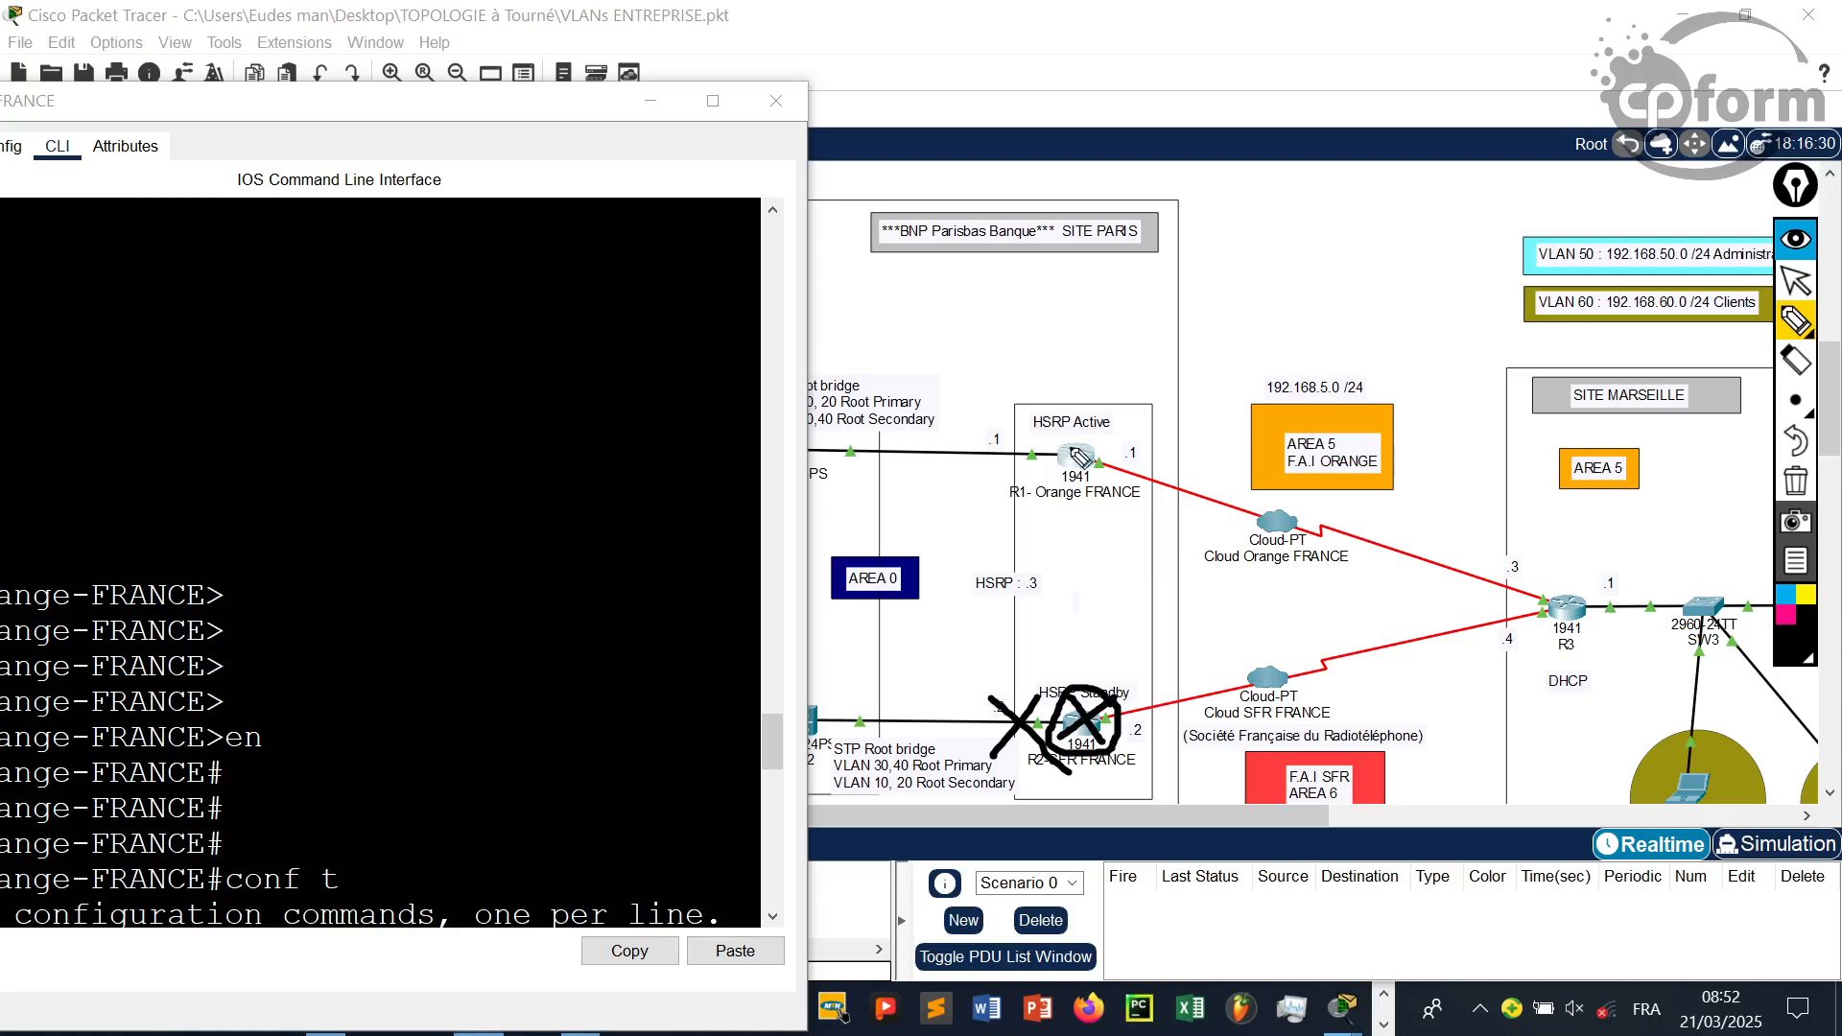
- Circle and cross out the R1-Orange router, and clear all drawings from the topology
mouse_move(1083, 448)
mouse_down()
mouse_move(1036, 506)
mouse_move(1139, 472)
mouse_move(1072, 436)
mouse_up()
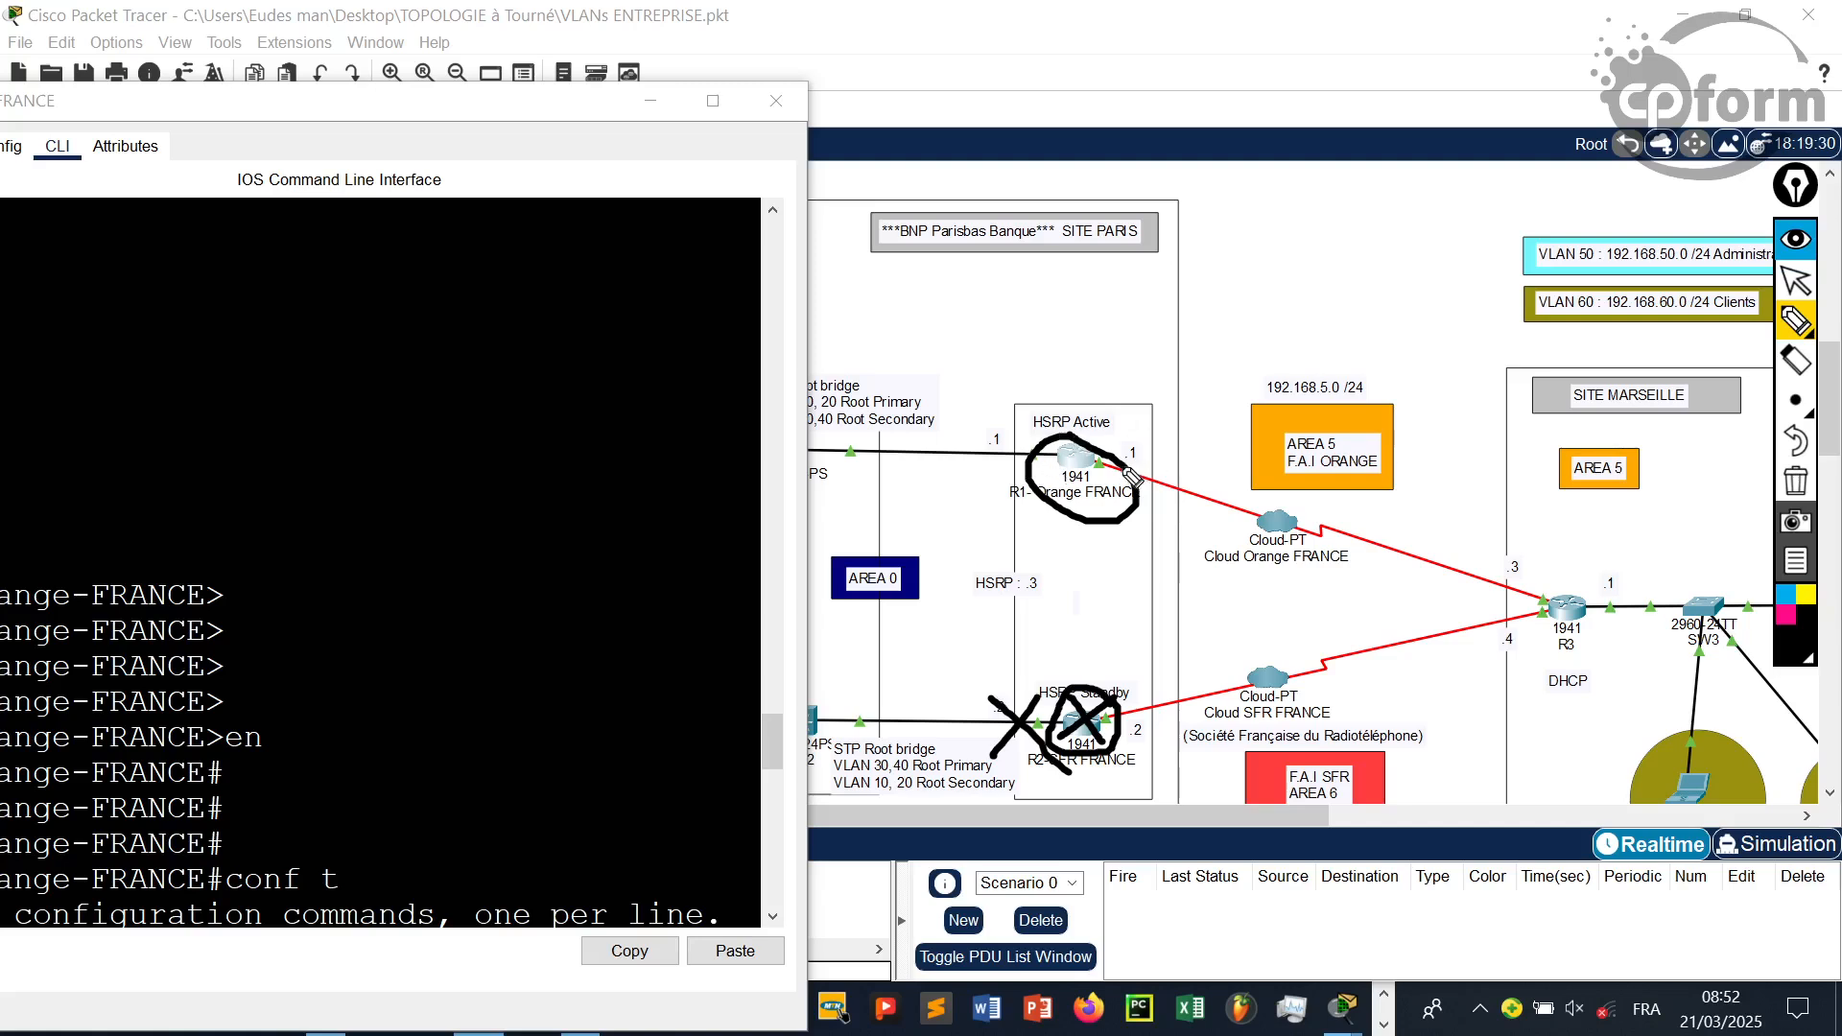
mouse_move(1109, 441)
mouse_down()
mouse_move(1059, 510)
mouse_move(1104, 518)
mouse_up()
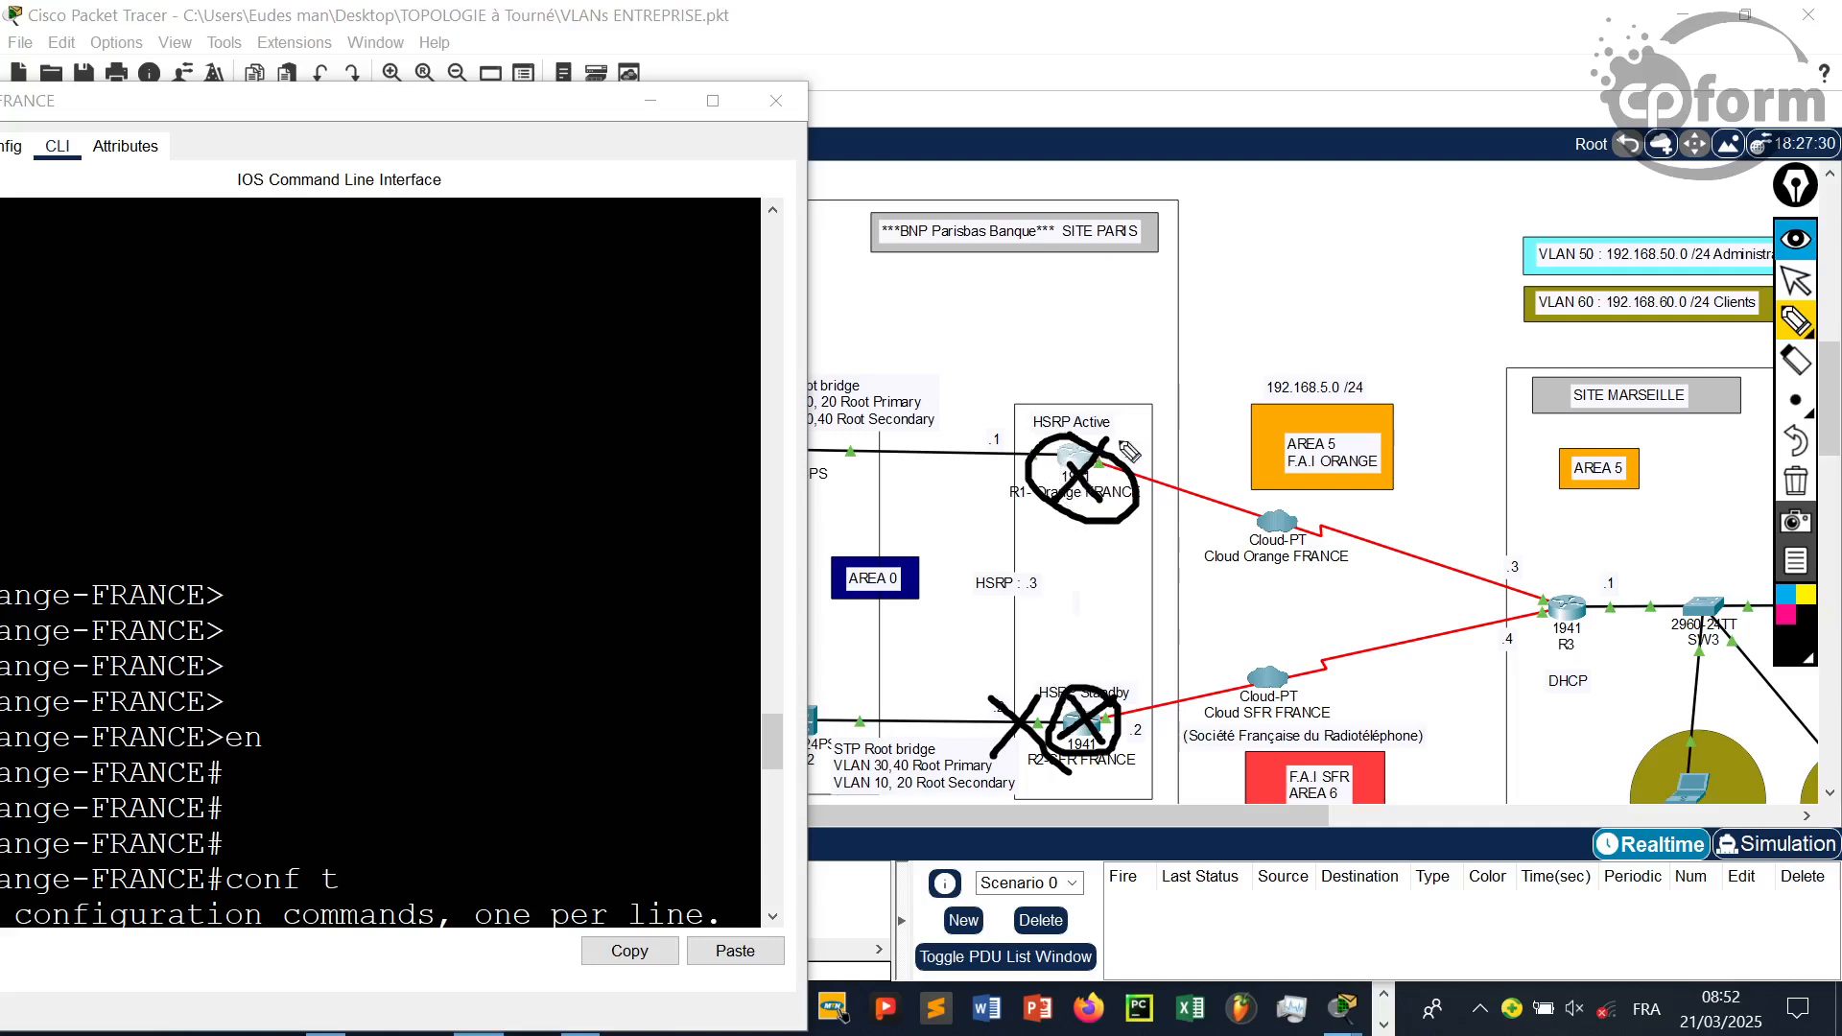
click(1797, 282)
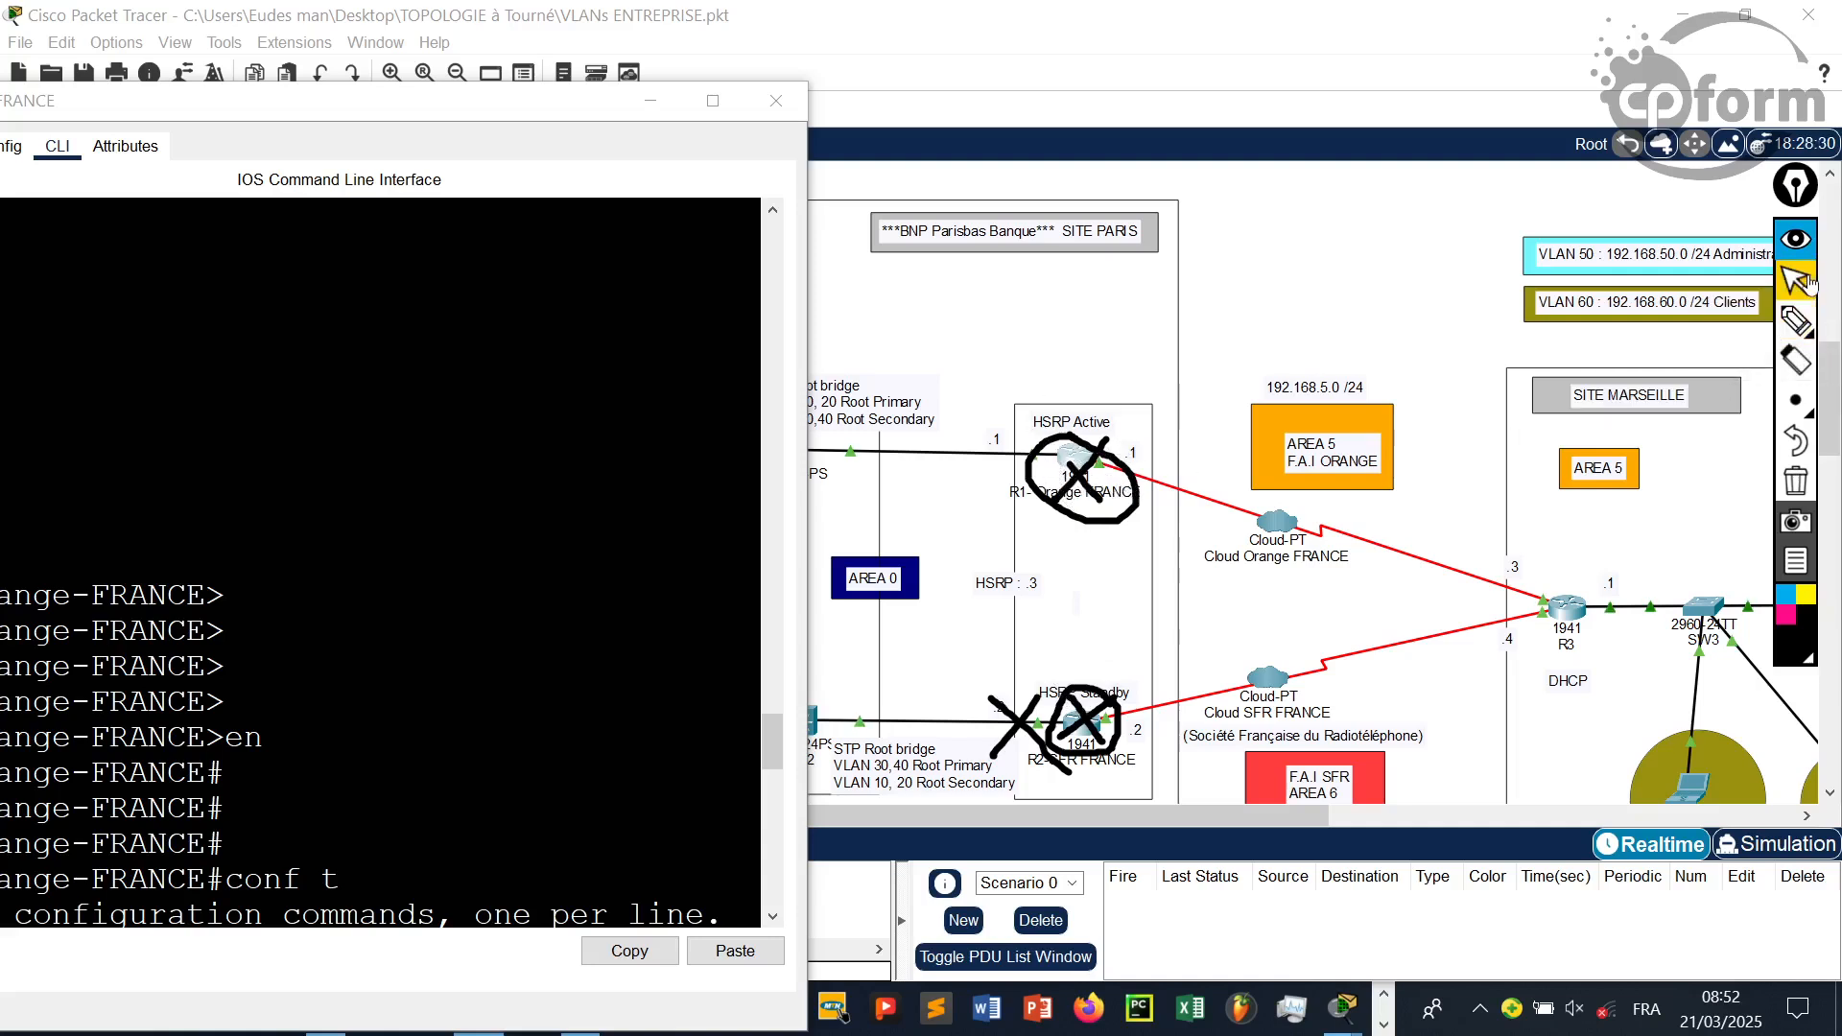
click(1796, 481)
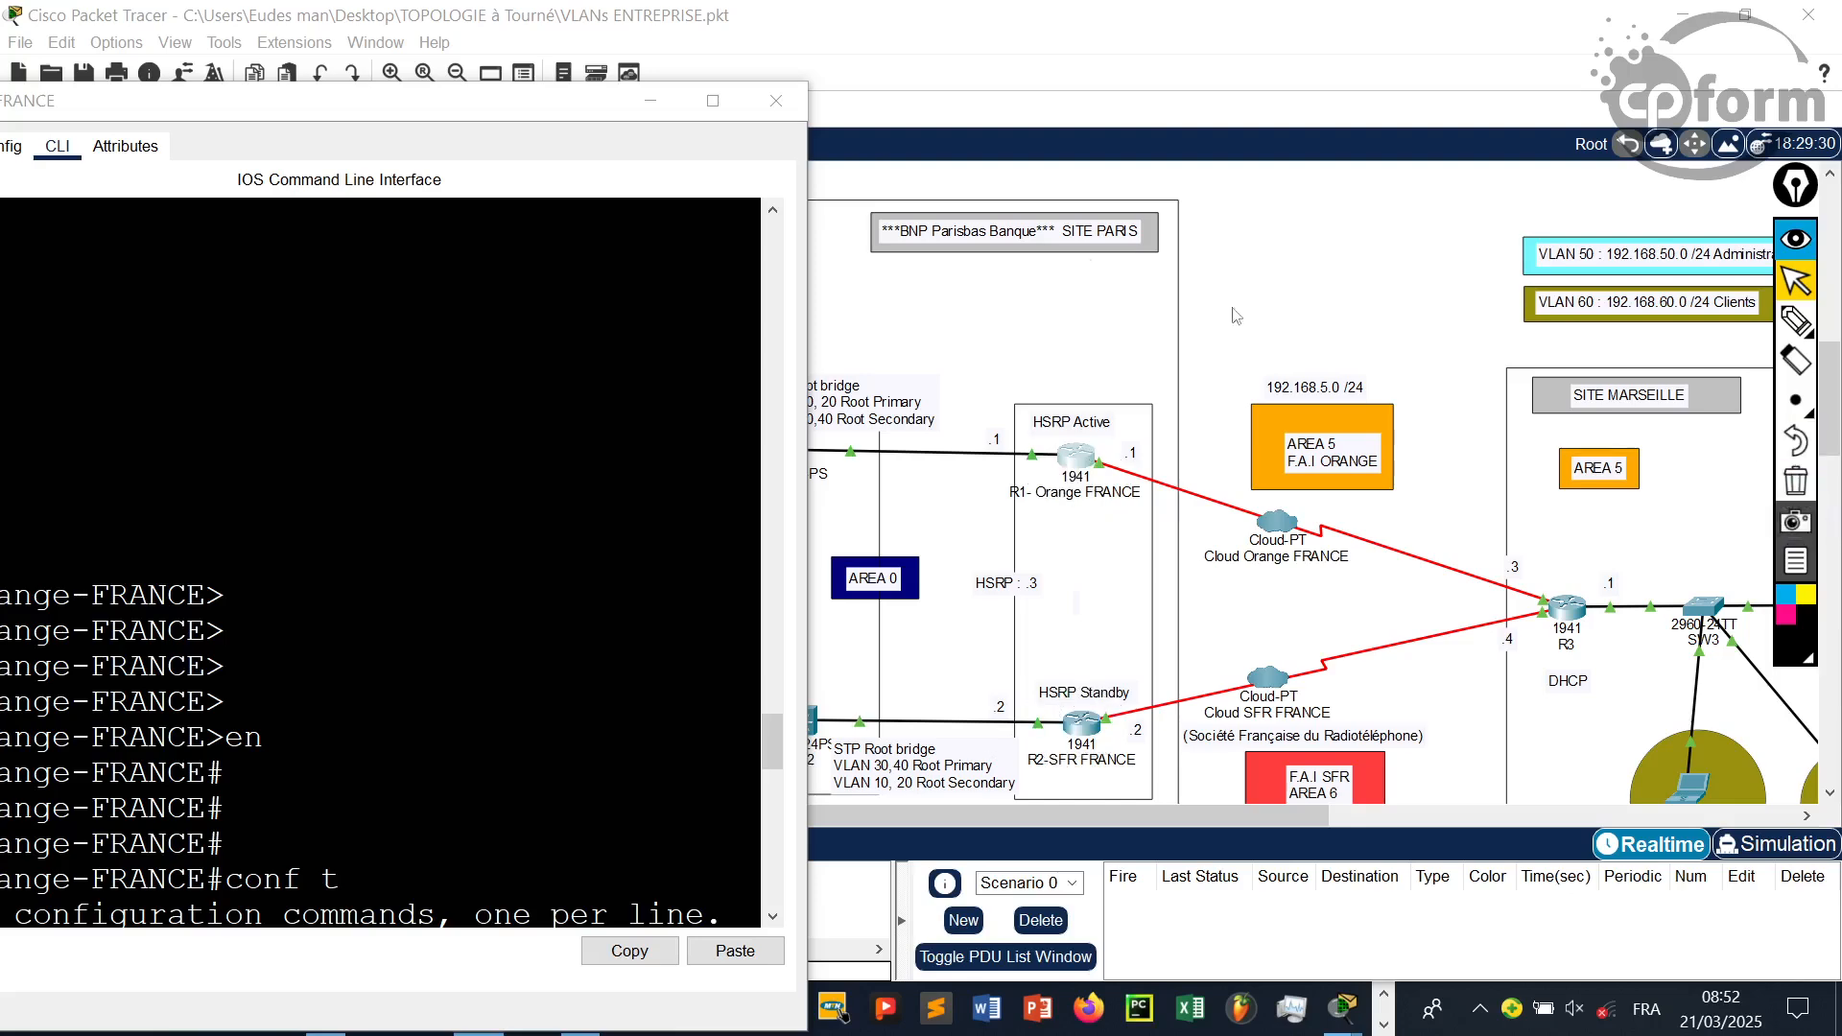
- Maximise R1's console again and add blank prompt lines below the preempt command
click(723, 105)
drag(734, 19, 965, 4)
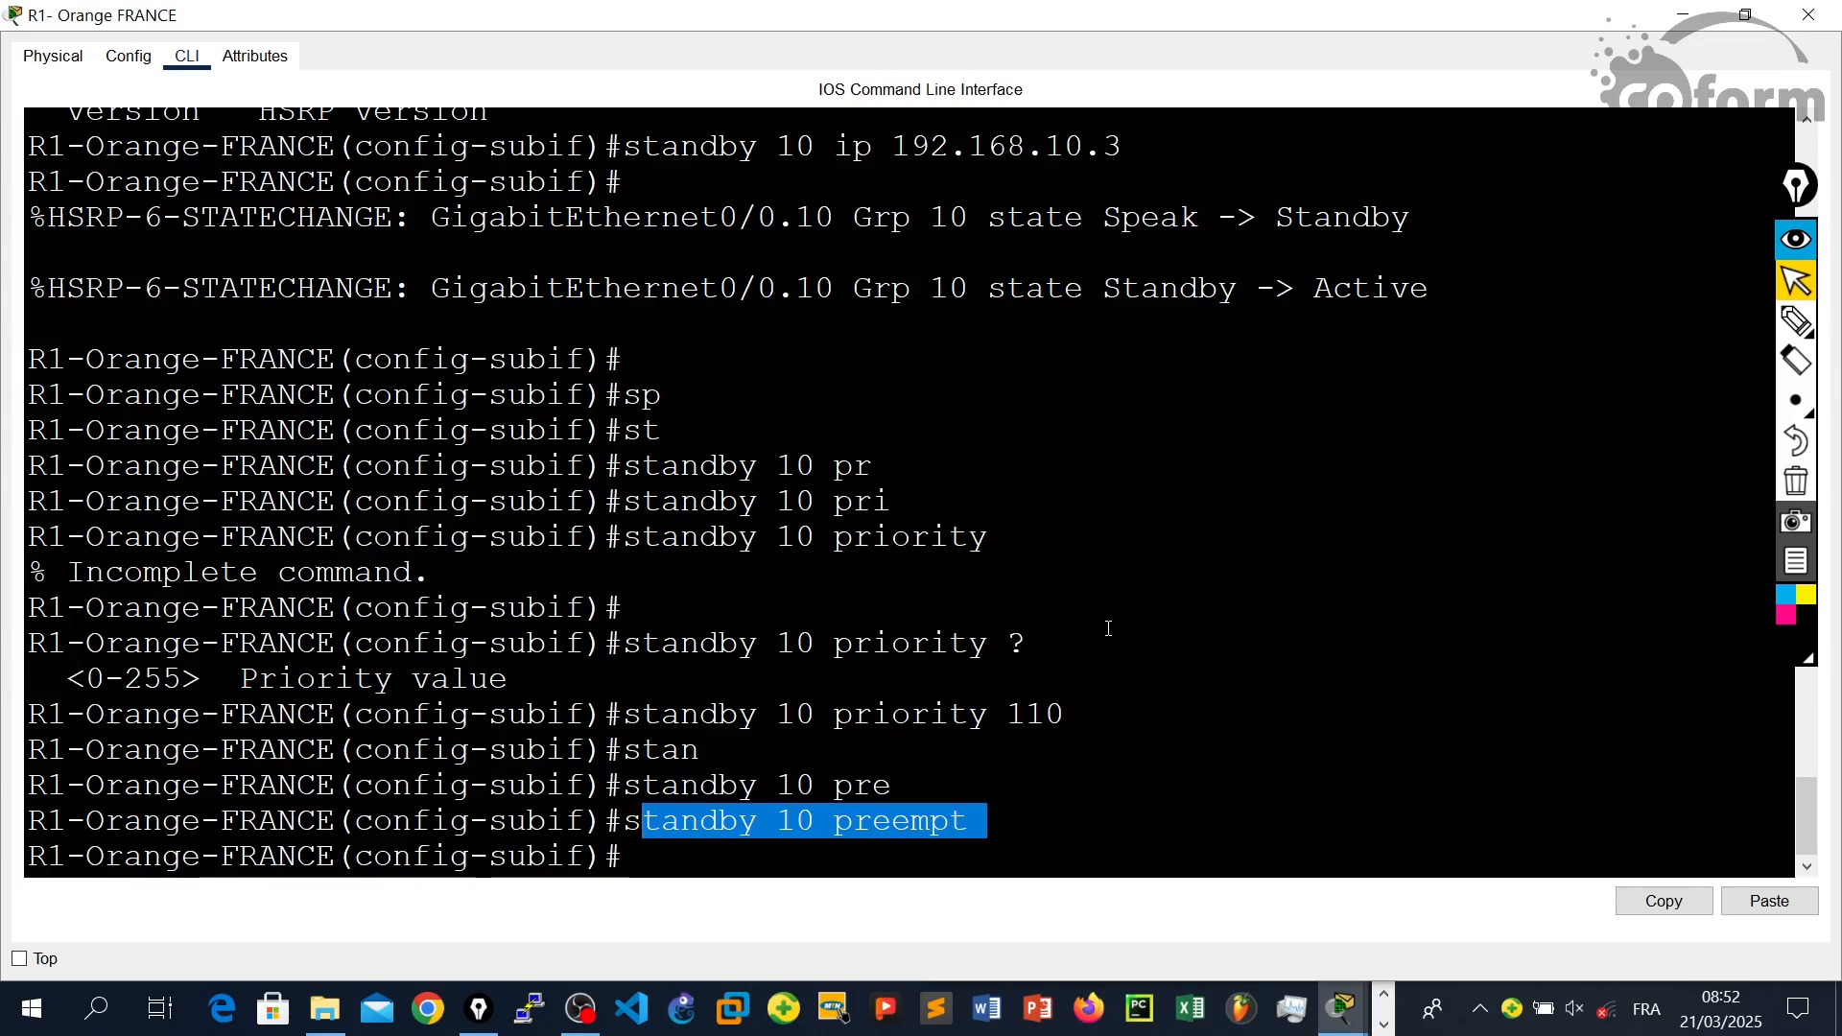
key(Return)
key(Return)
key(Return)
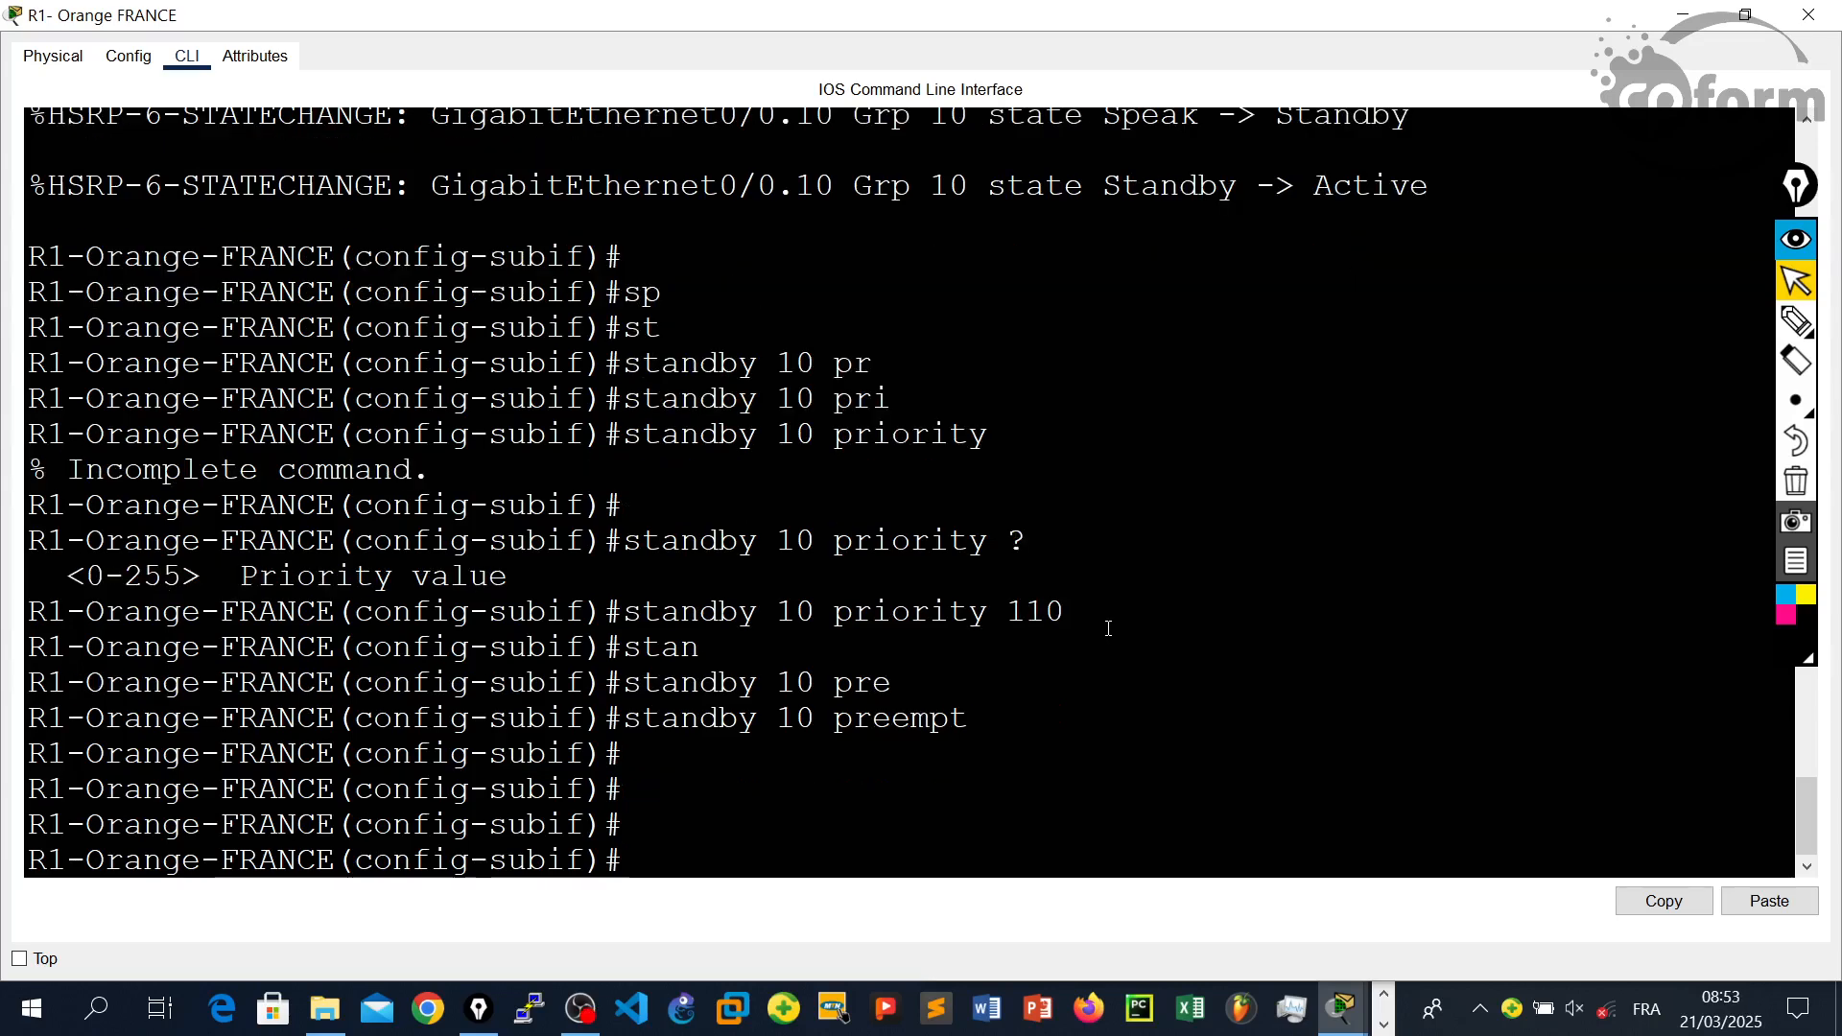
- Exit R1's GigabitEthernet 0/0.10 subinterface configuration, check the topology behind the console, and maximise the console again
text(ex)
key(Return)
key(Return)
key(Return)
key(Return)
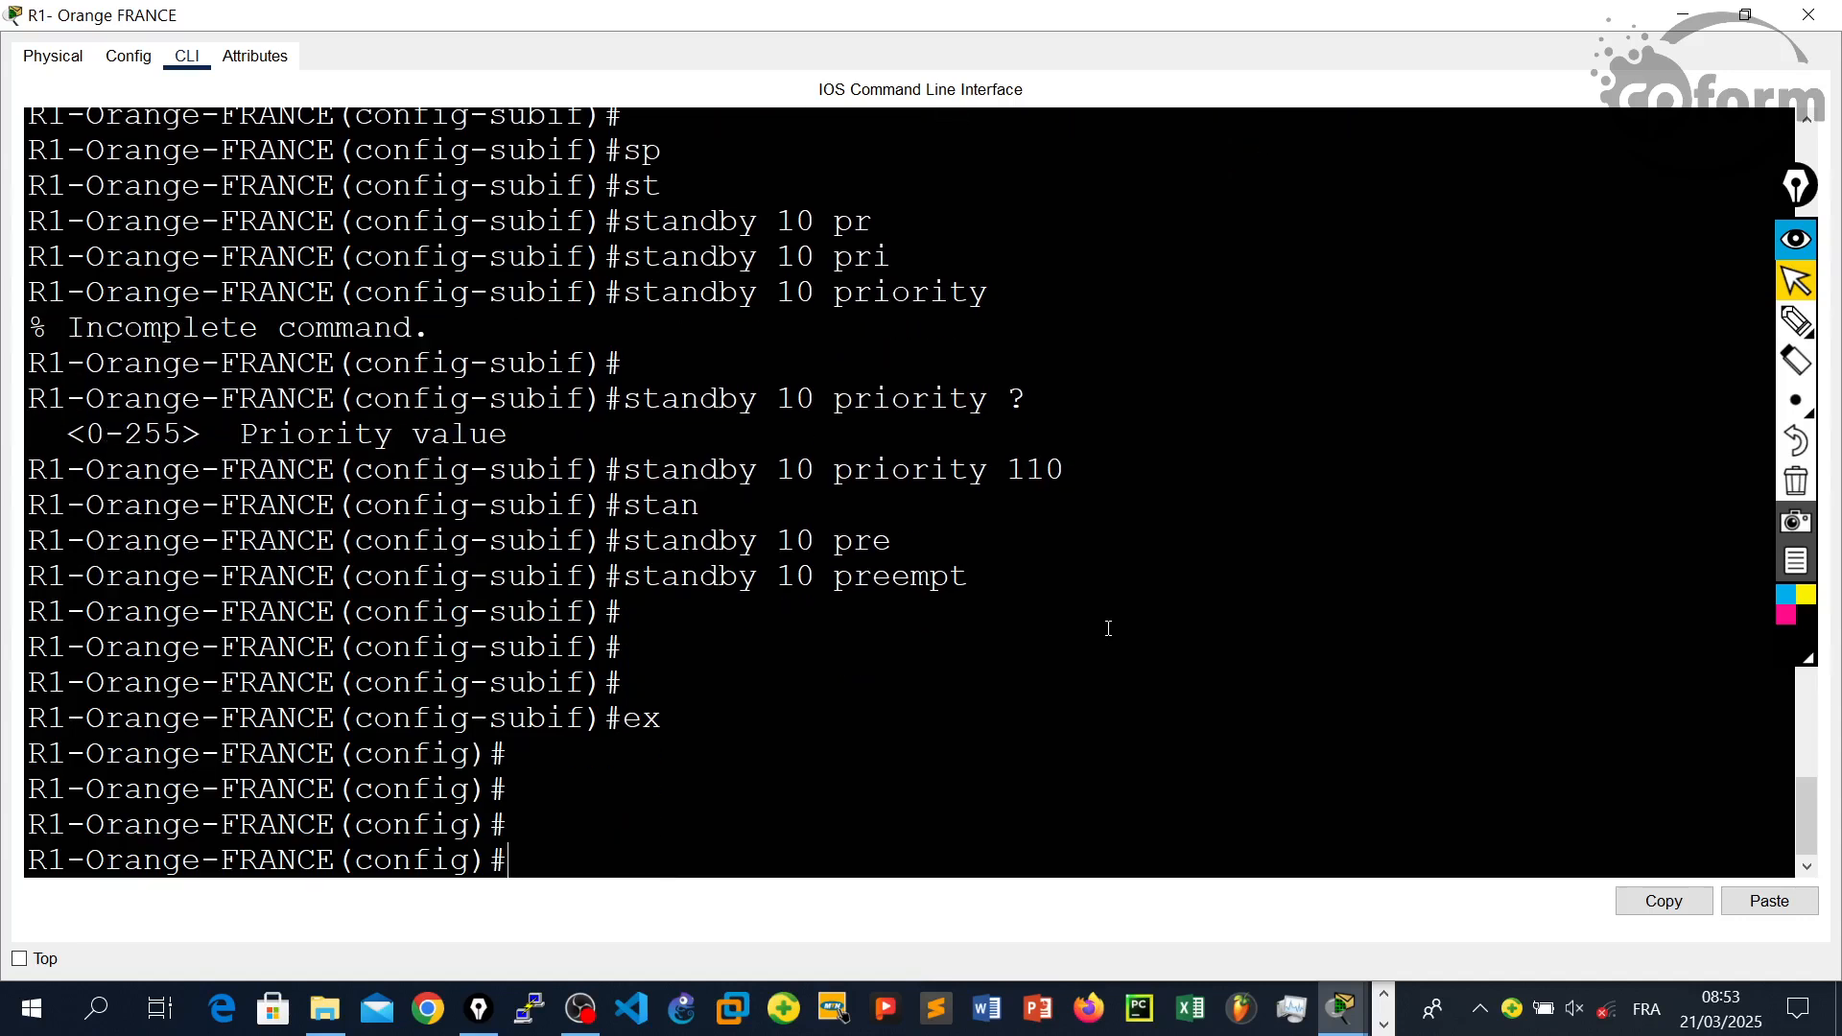
drag(930, 14, 978, 654)
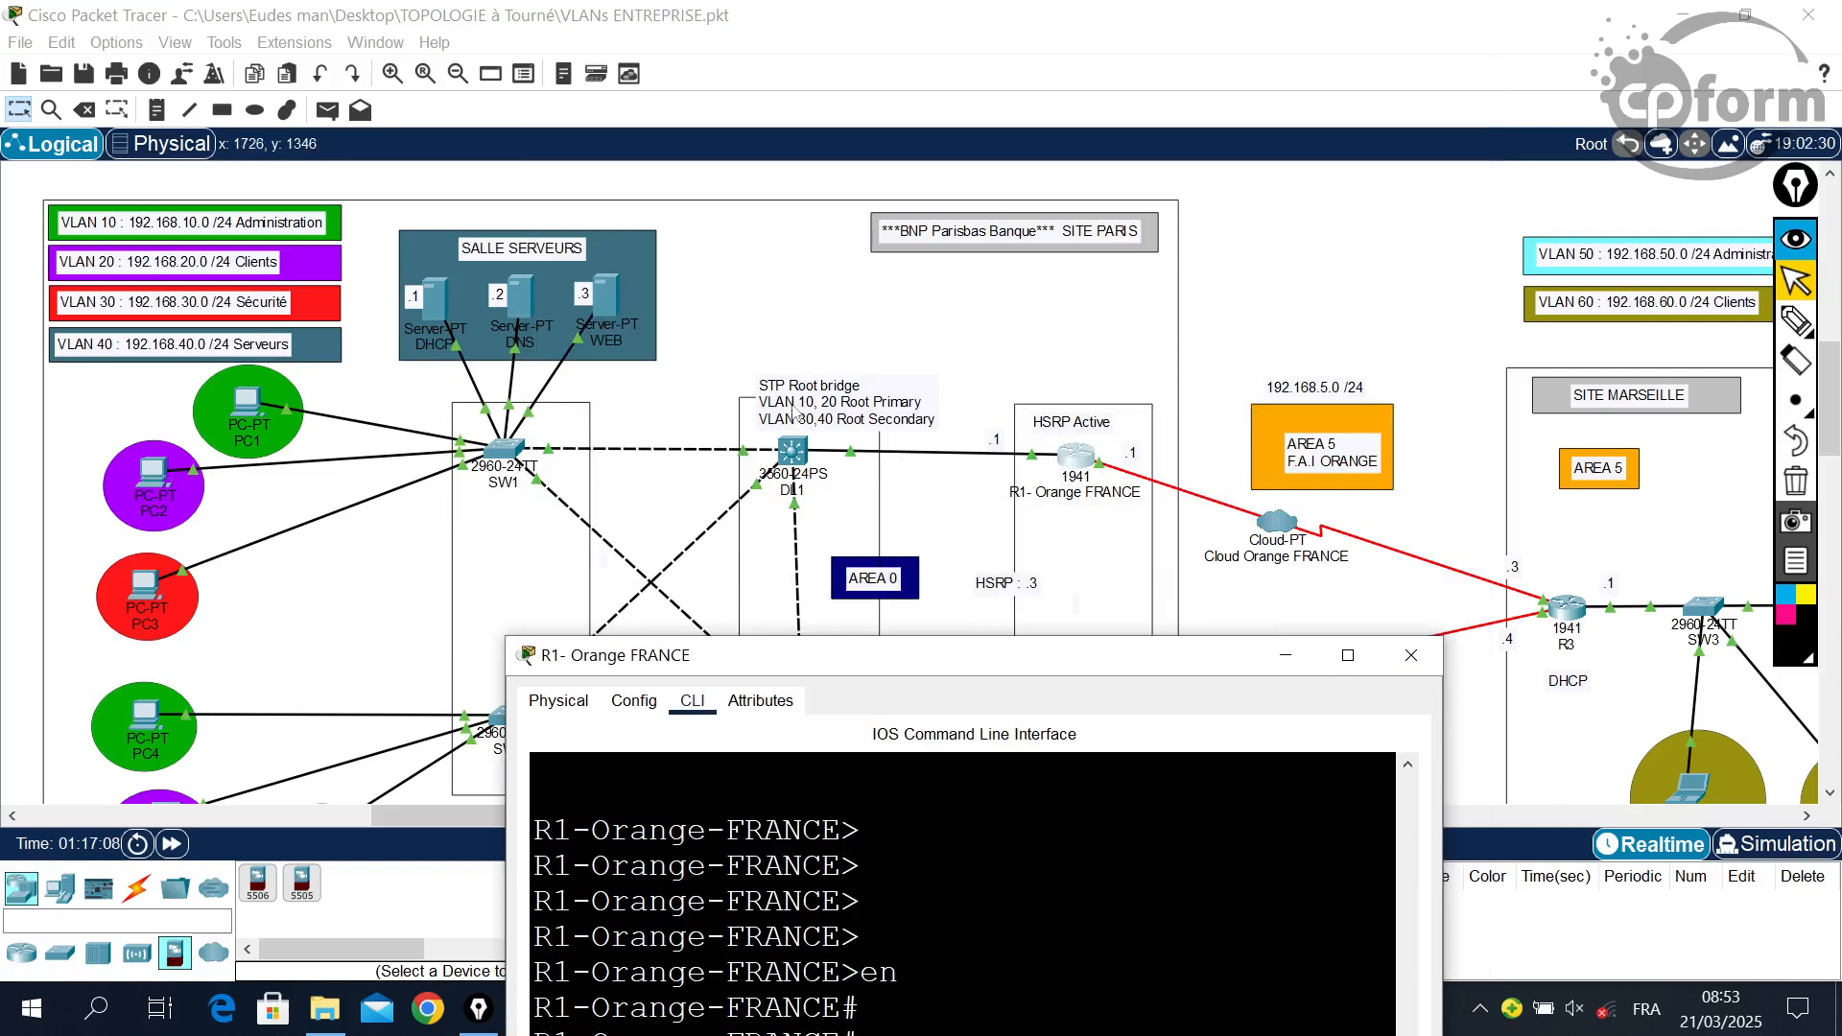
double_click(930, 656)
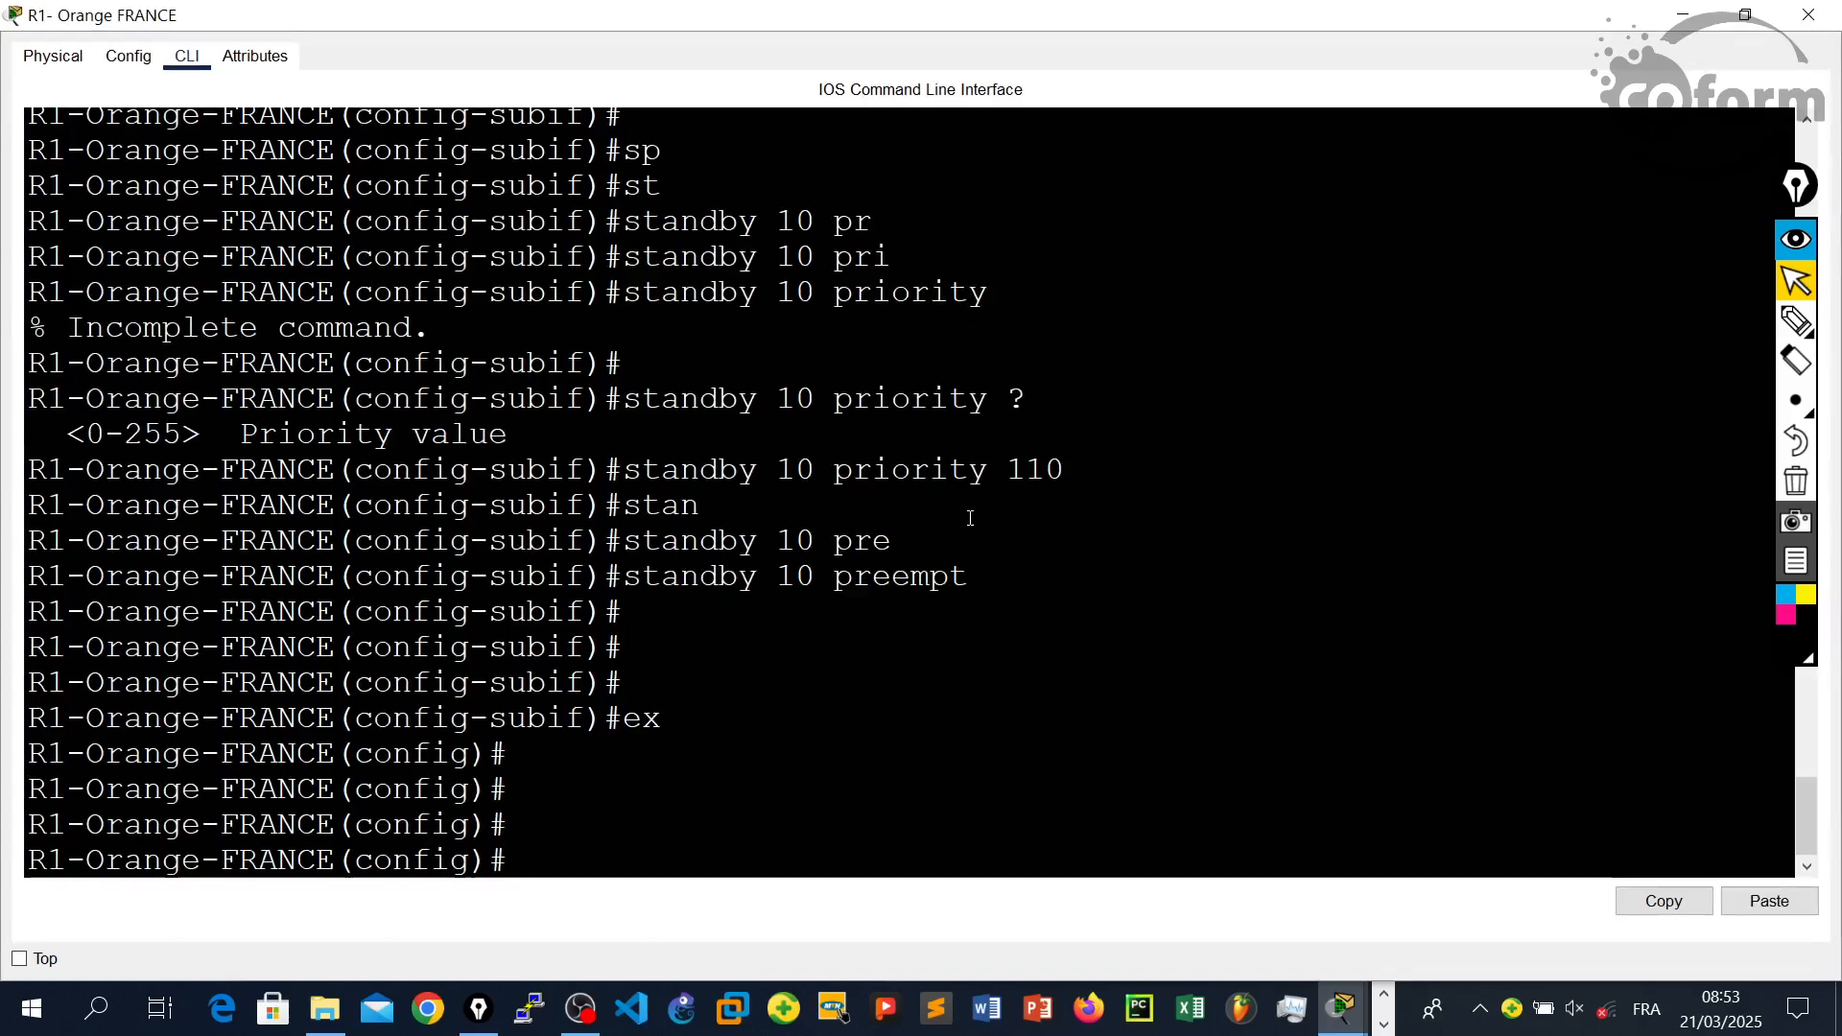
- Enter the GigabitEthernet 0/0.20 subinterface configuration on R1 by reusing the earlier interface command
key(Up)
key(Up)
key(Up)
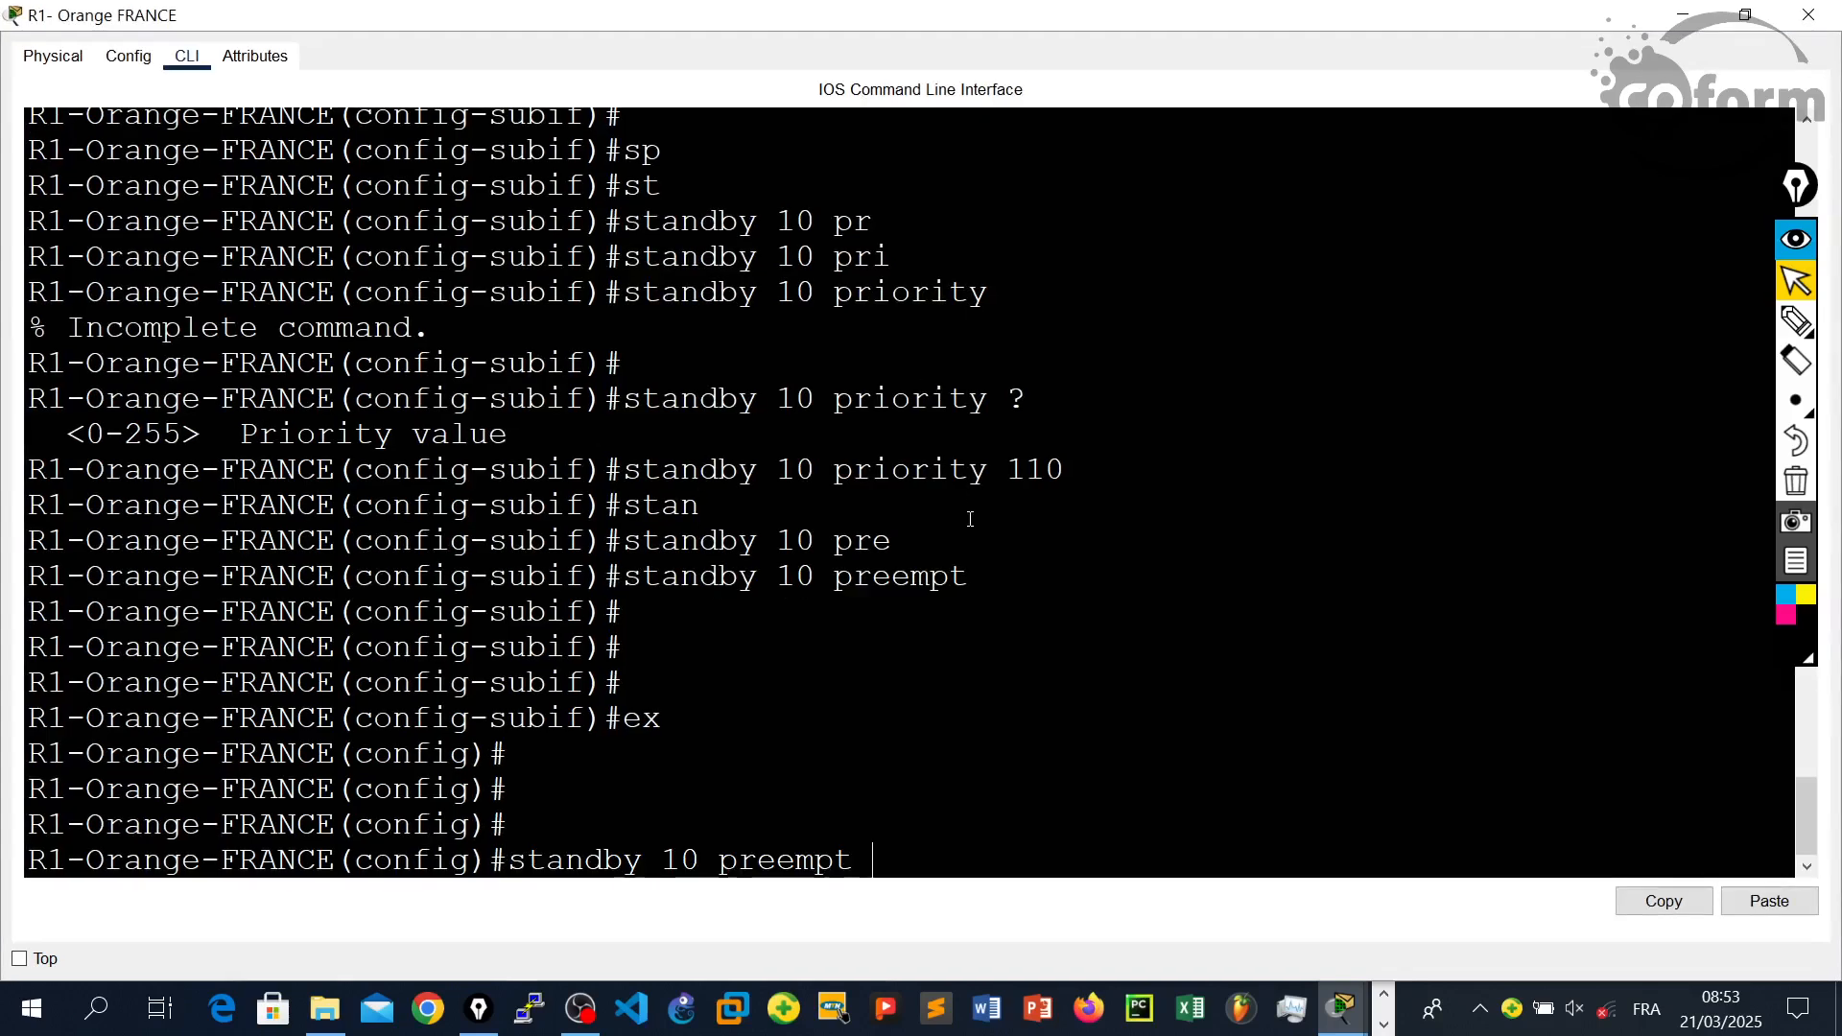
key(BackSpace)
key(BackSpace)
key(BackSpace)
key(Up)
key(Up)
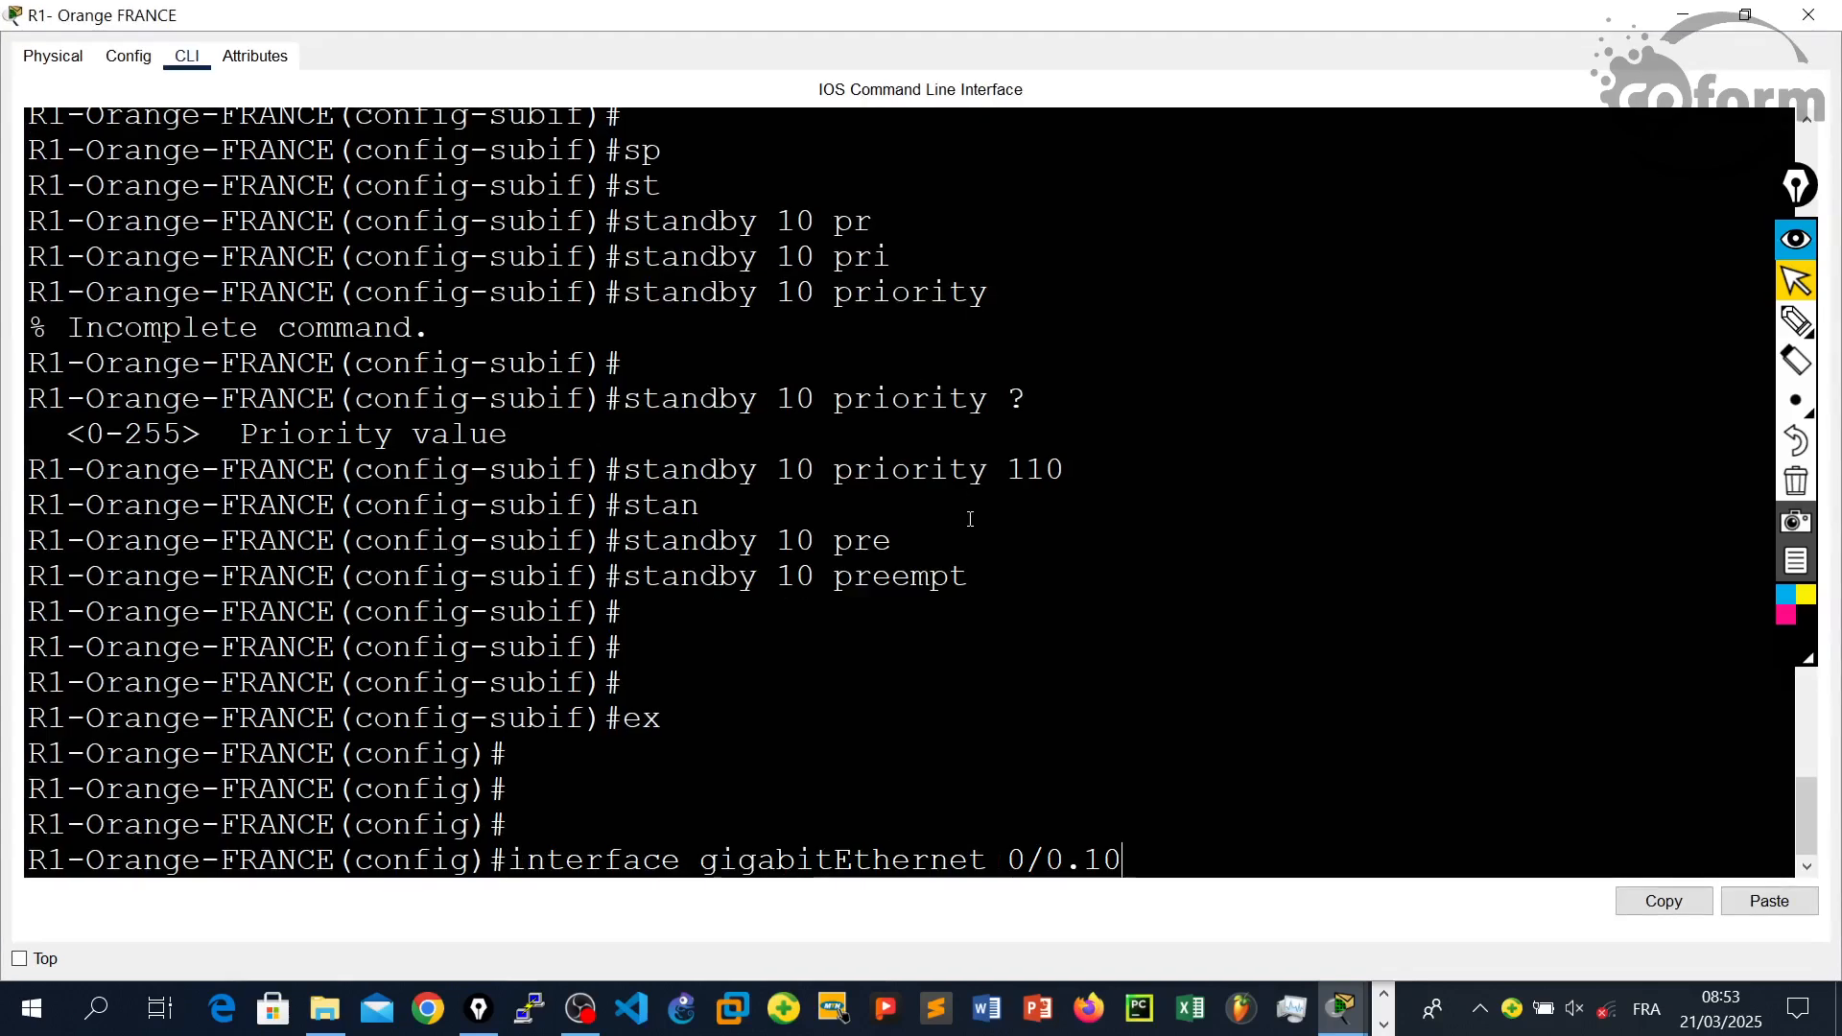
key(Down)
key(Up)
key(BackSpace)
key(BackSpace)
text(2)
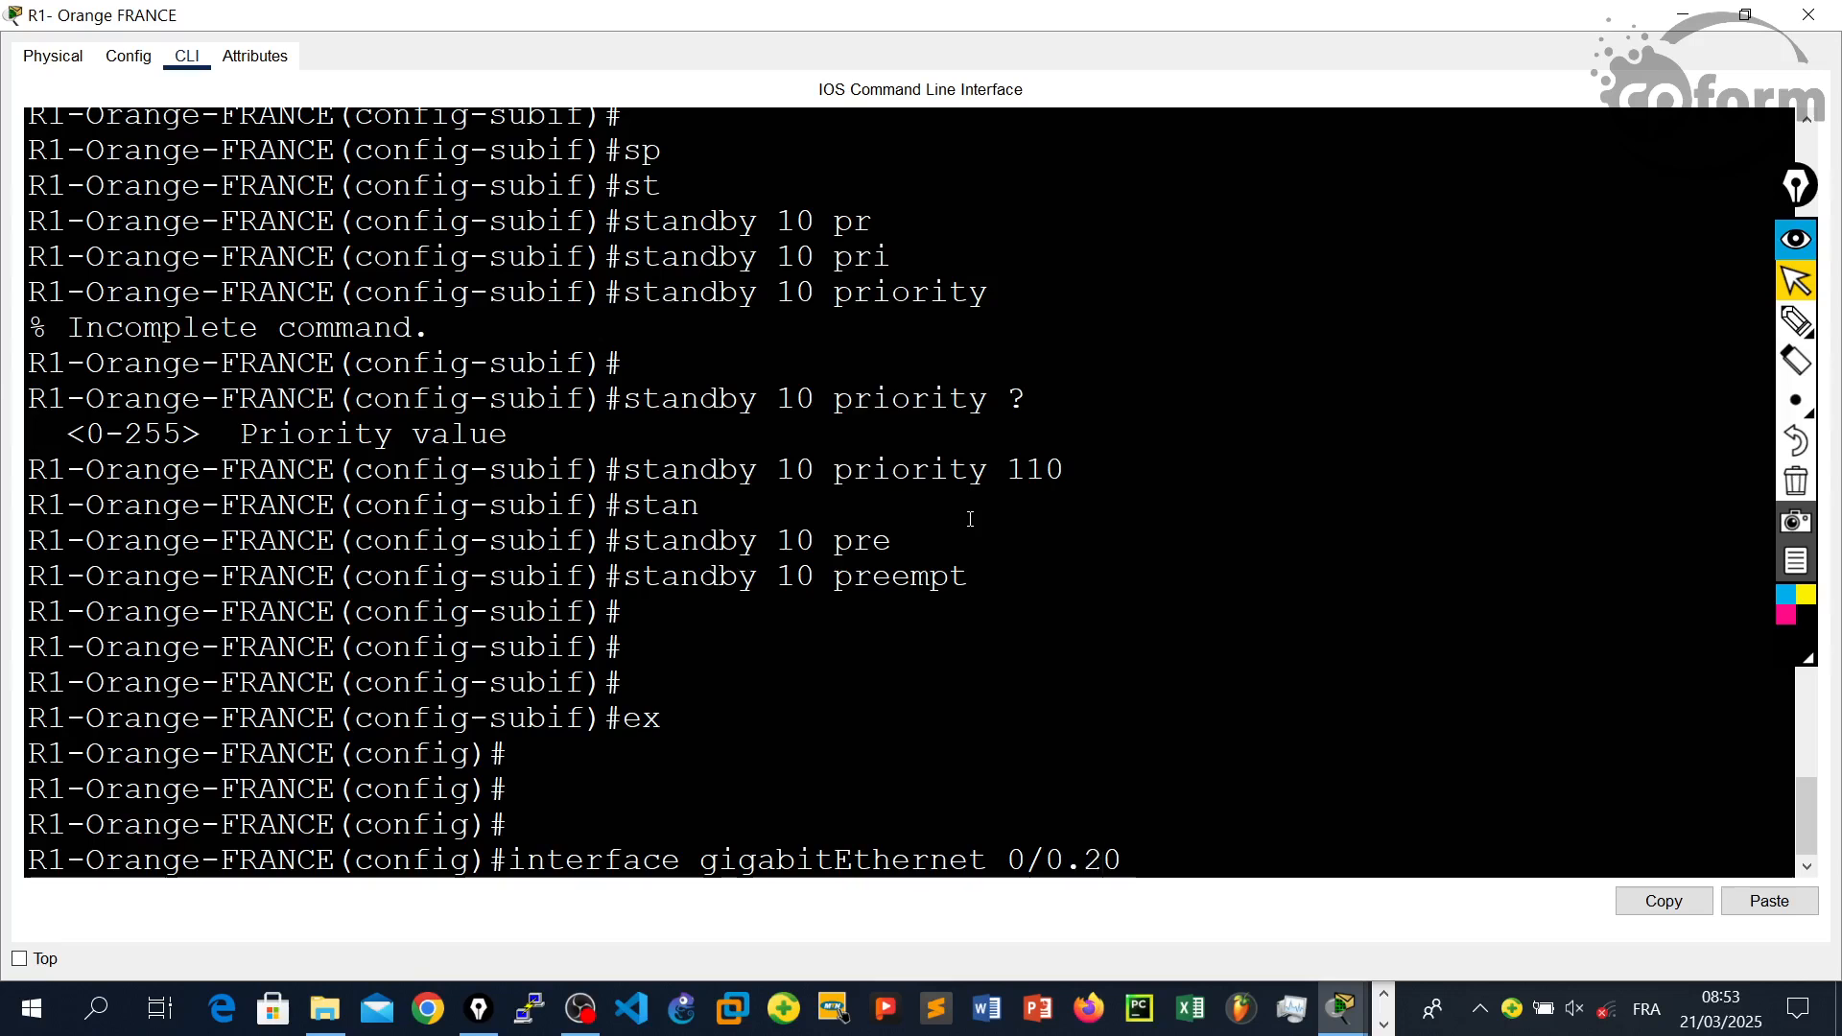
key(Return)
key(Return)
- Set the HSRP group 20 virtual IP on the subinterface to 192.168.20.3
key(Up)
key(Up)
key(Up)
key(Up)
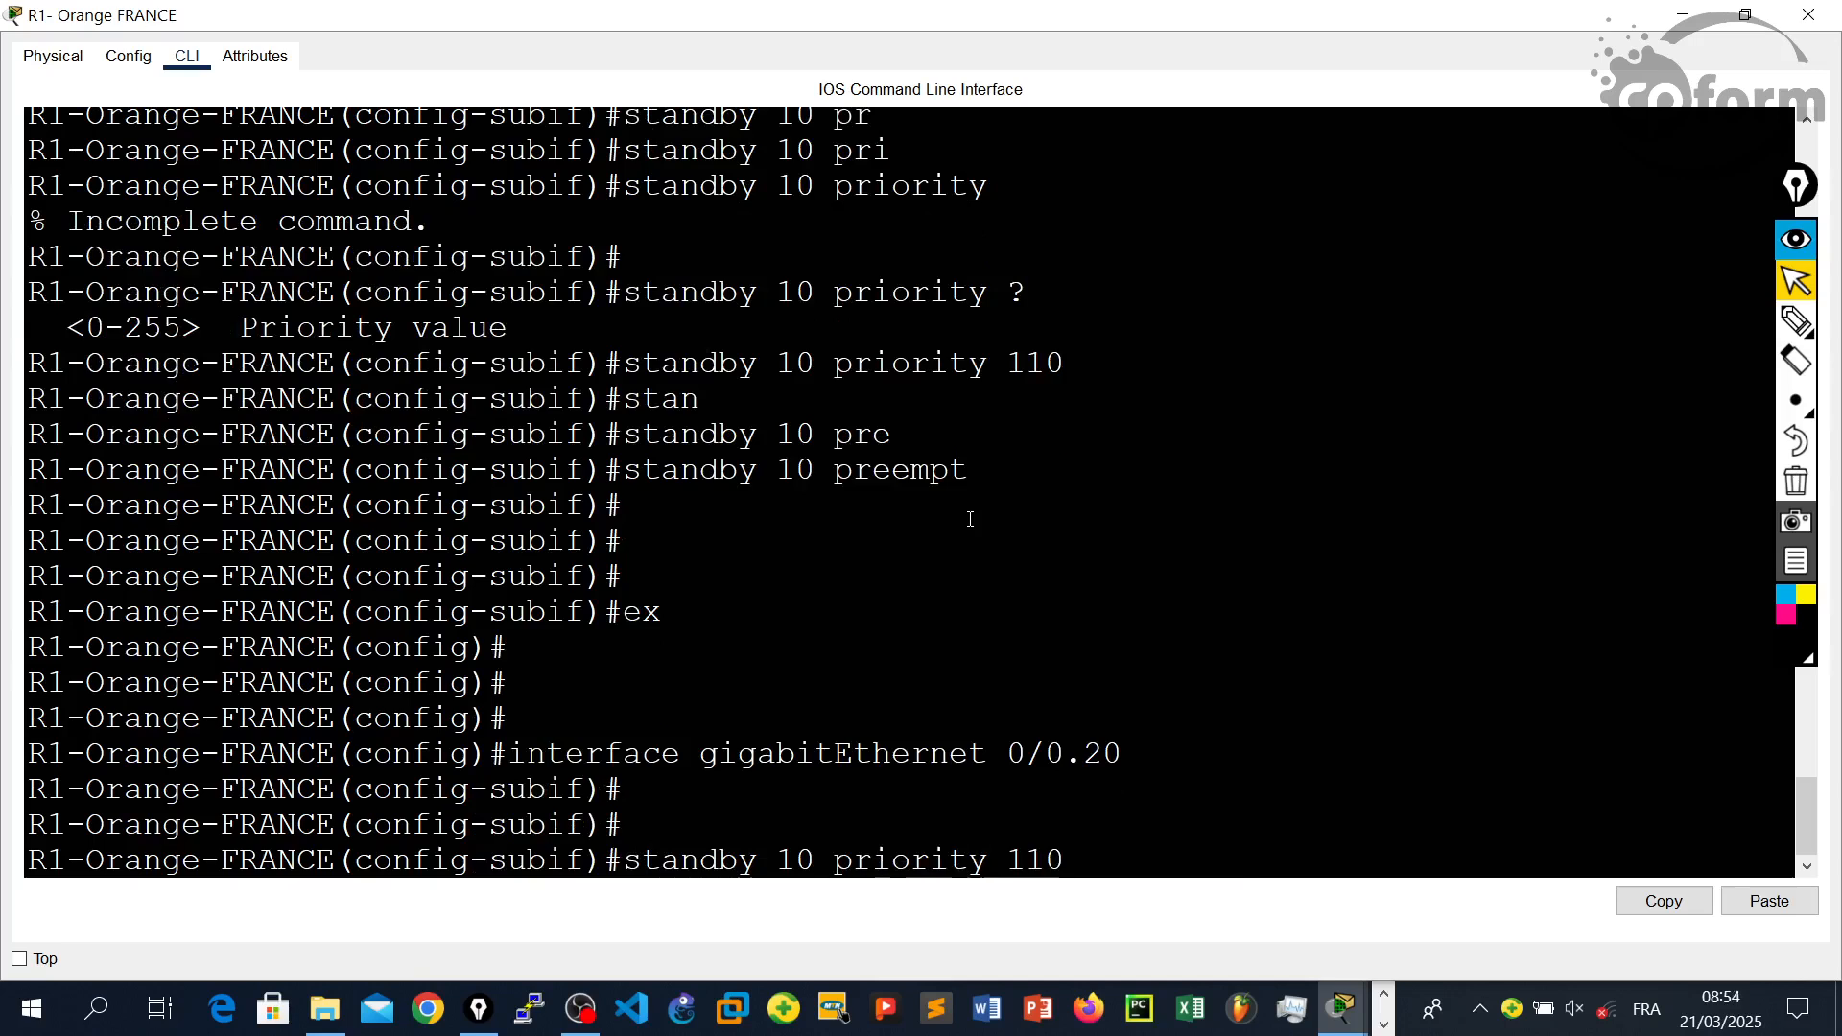
key(Up)
key(Up)
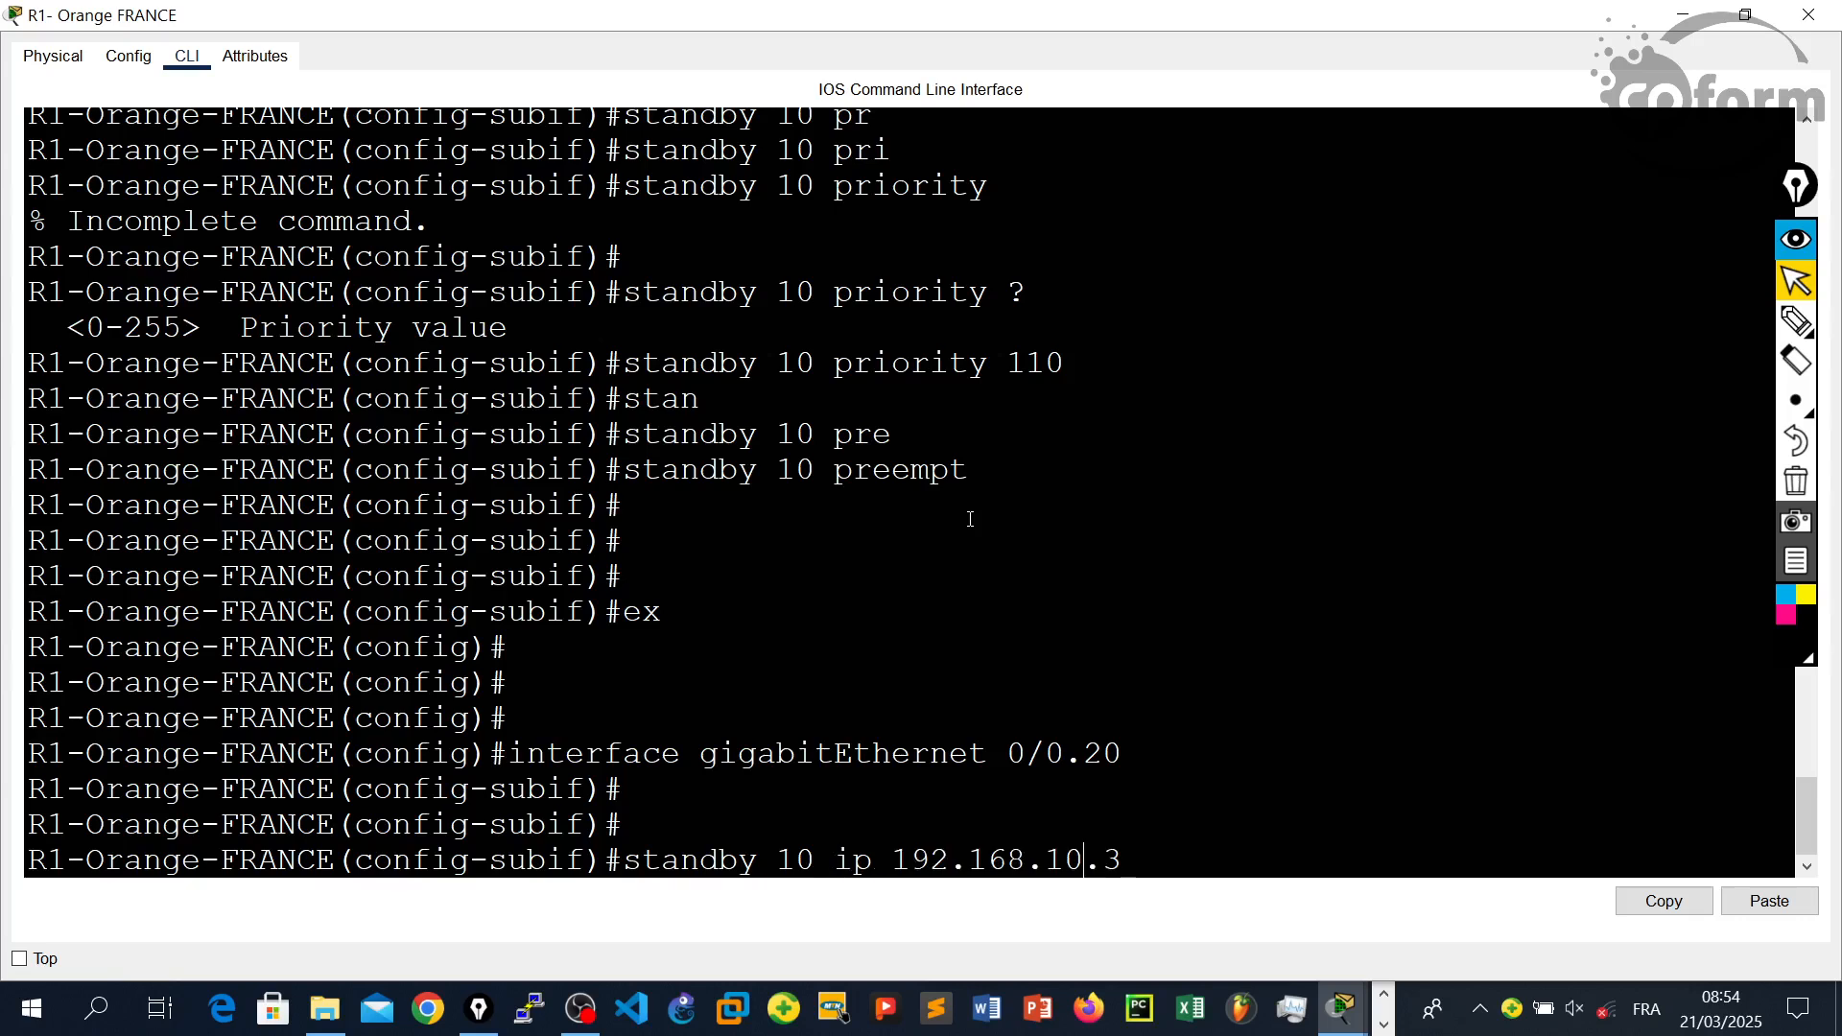
key(Left)
key(Left)
key(BackSpace)
key(BackSpace)
text(20)
key(BackSpace)
key(BackSpace)
text(20)
key(Return)
key(Return)
key(Return)
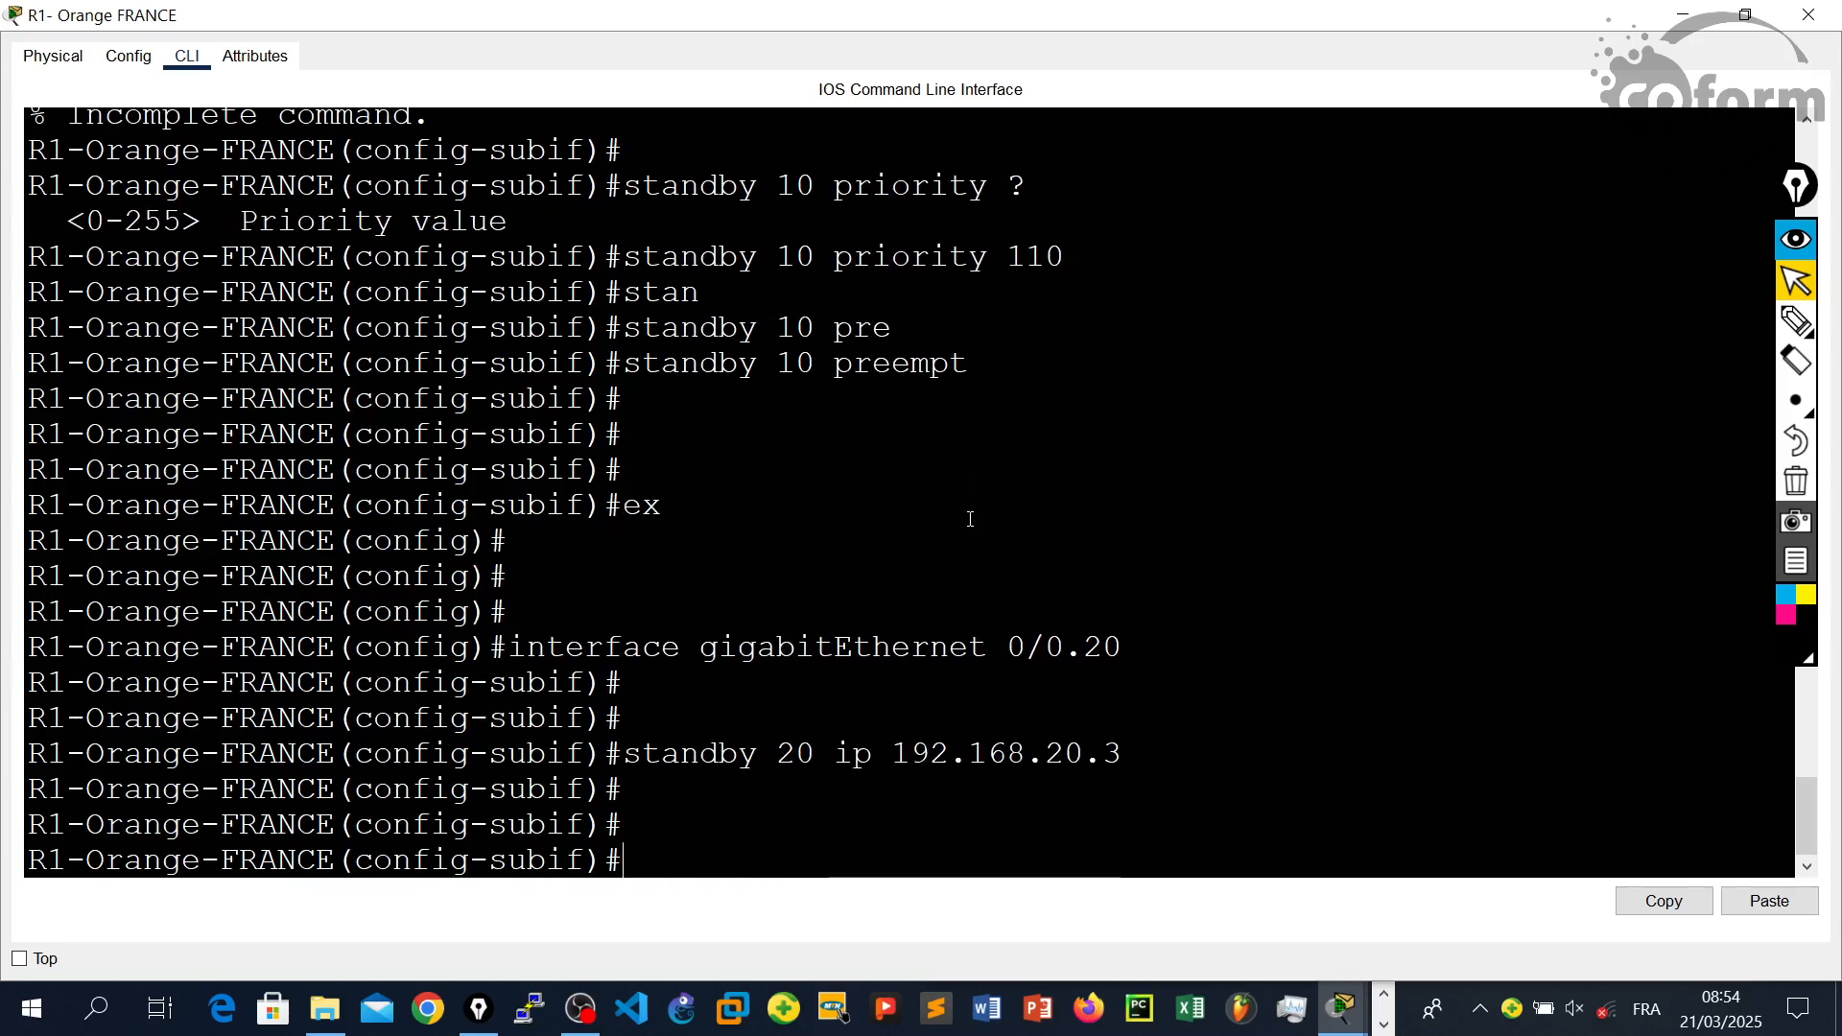
- Recall and run the command standby 10 priority 110 on the GigabitEthernet 0/0.20 subinterface
key(Up)
key(Up)
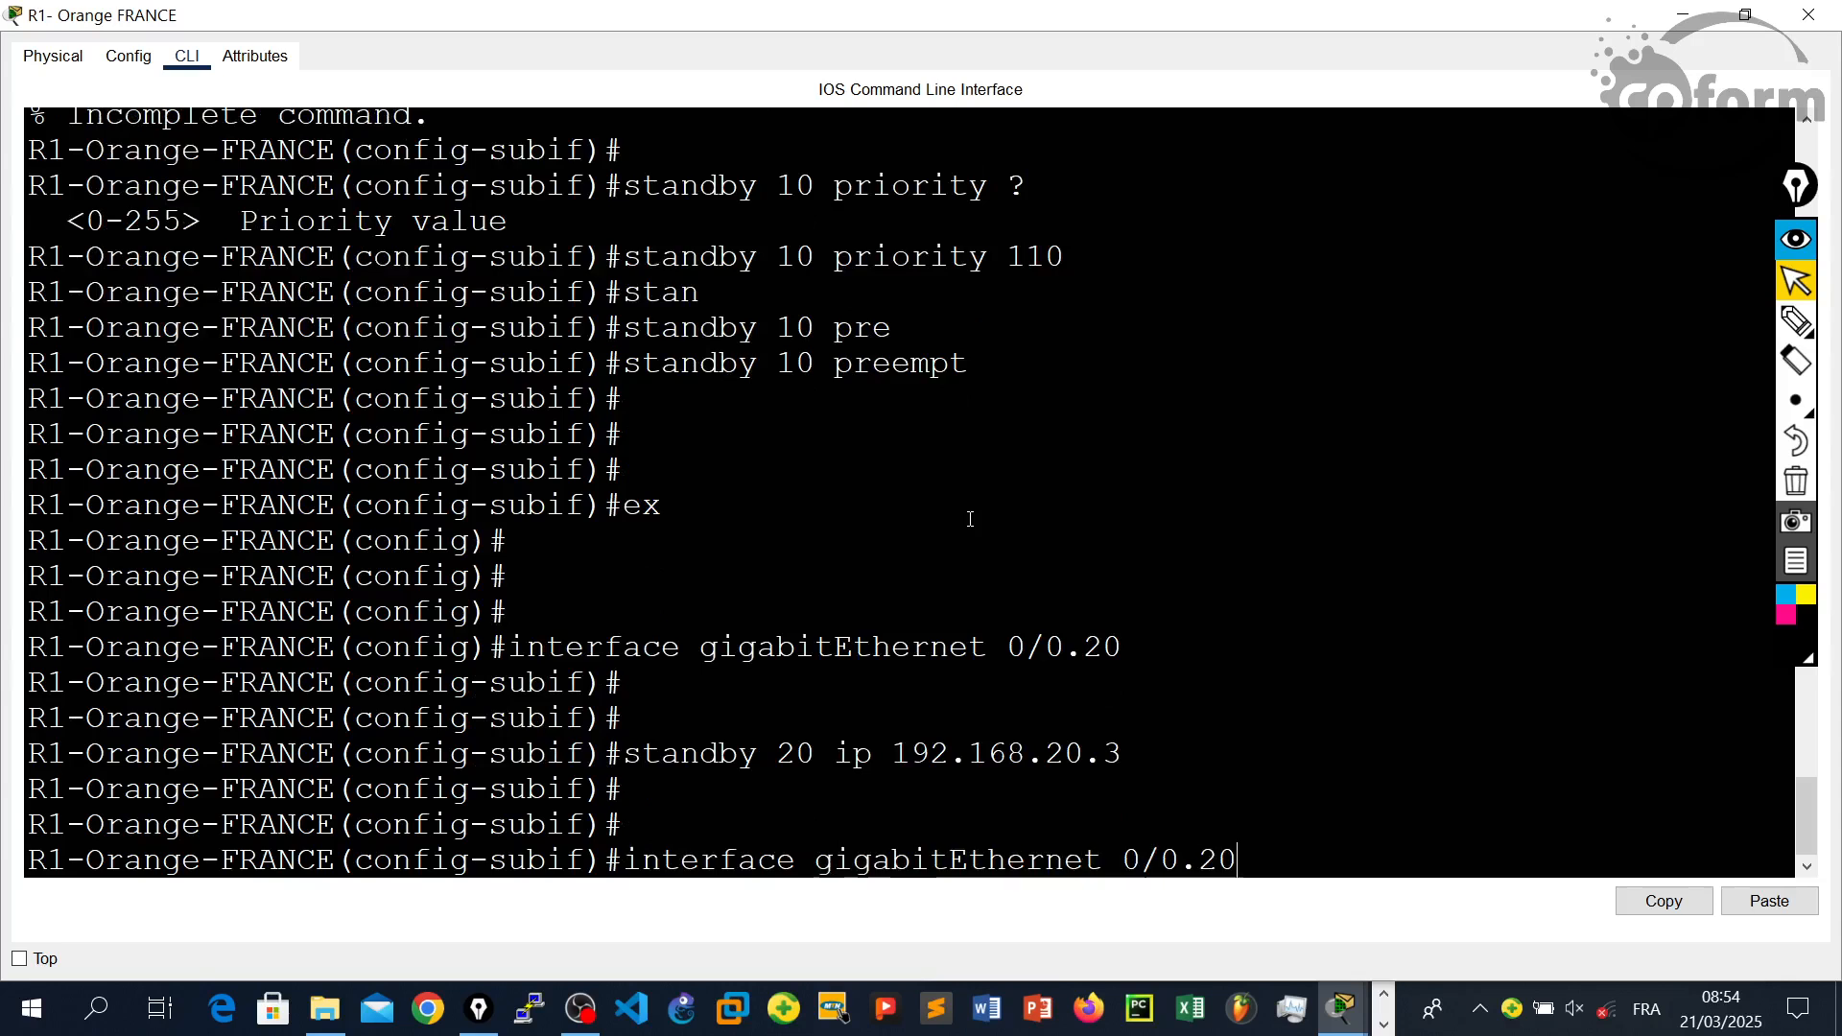
key(Up)
key(Up)
key(Up)
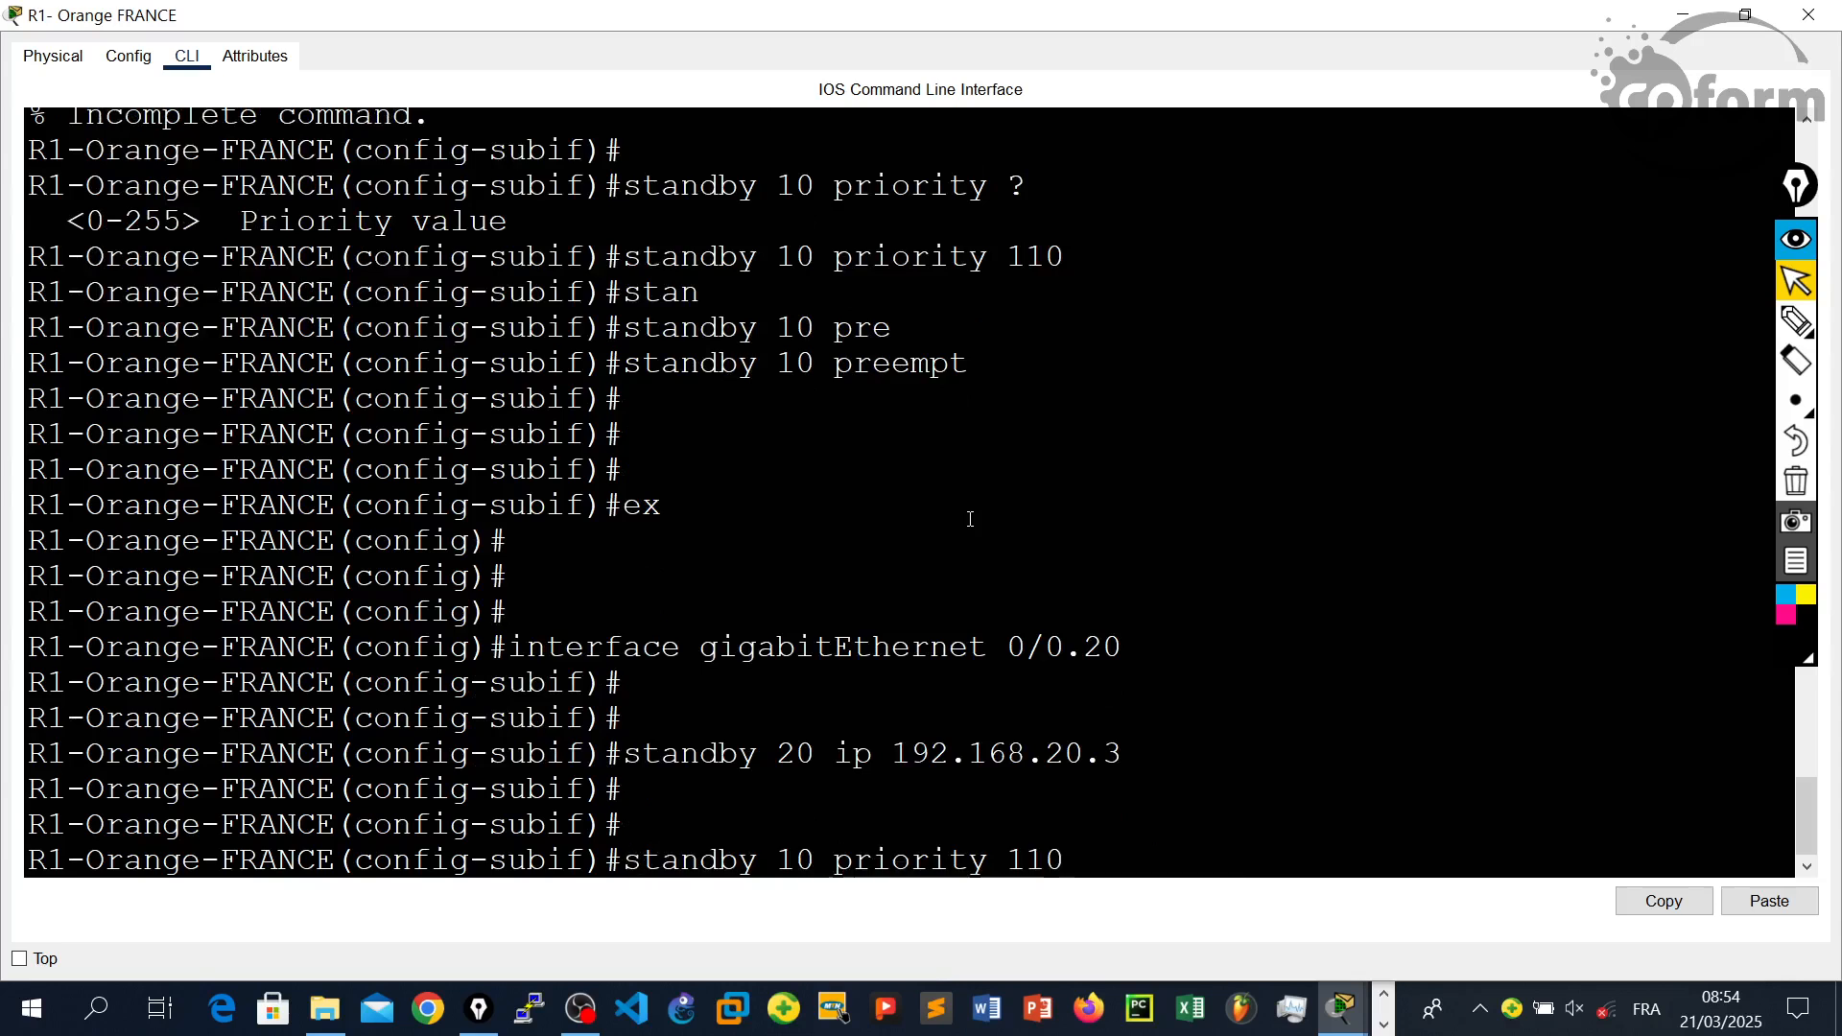
key(Return)
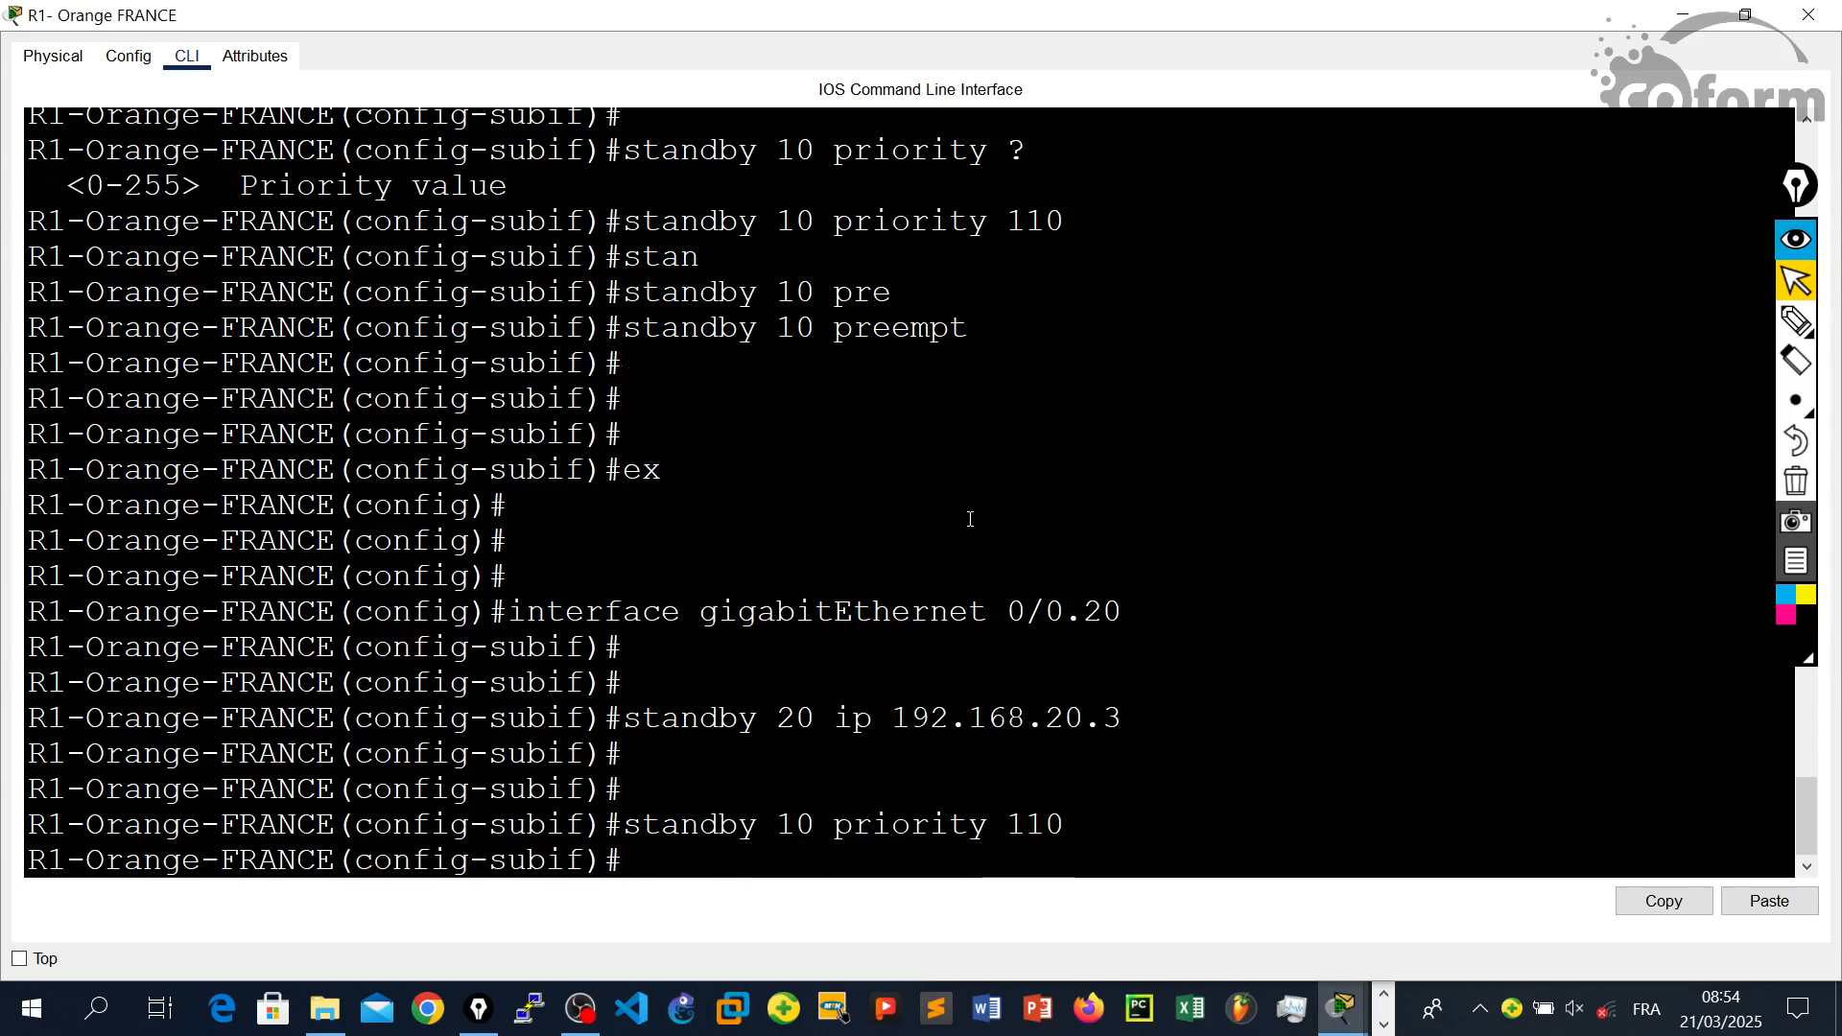
- Check the topology behind R1's console, maximise the console again, and exit the GigabitEthernet 0/0.20 subinterface configuration
double_click(1084, 10)
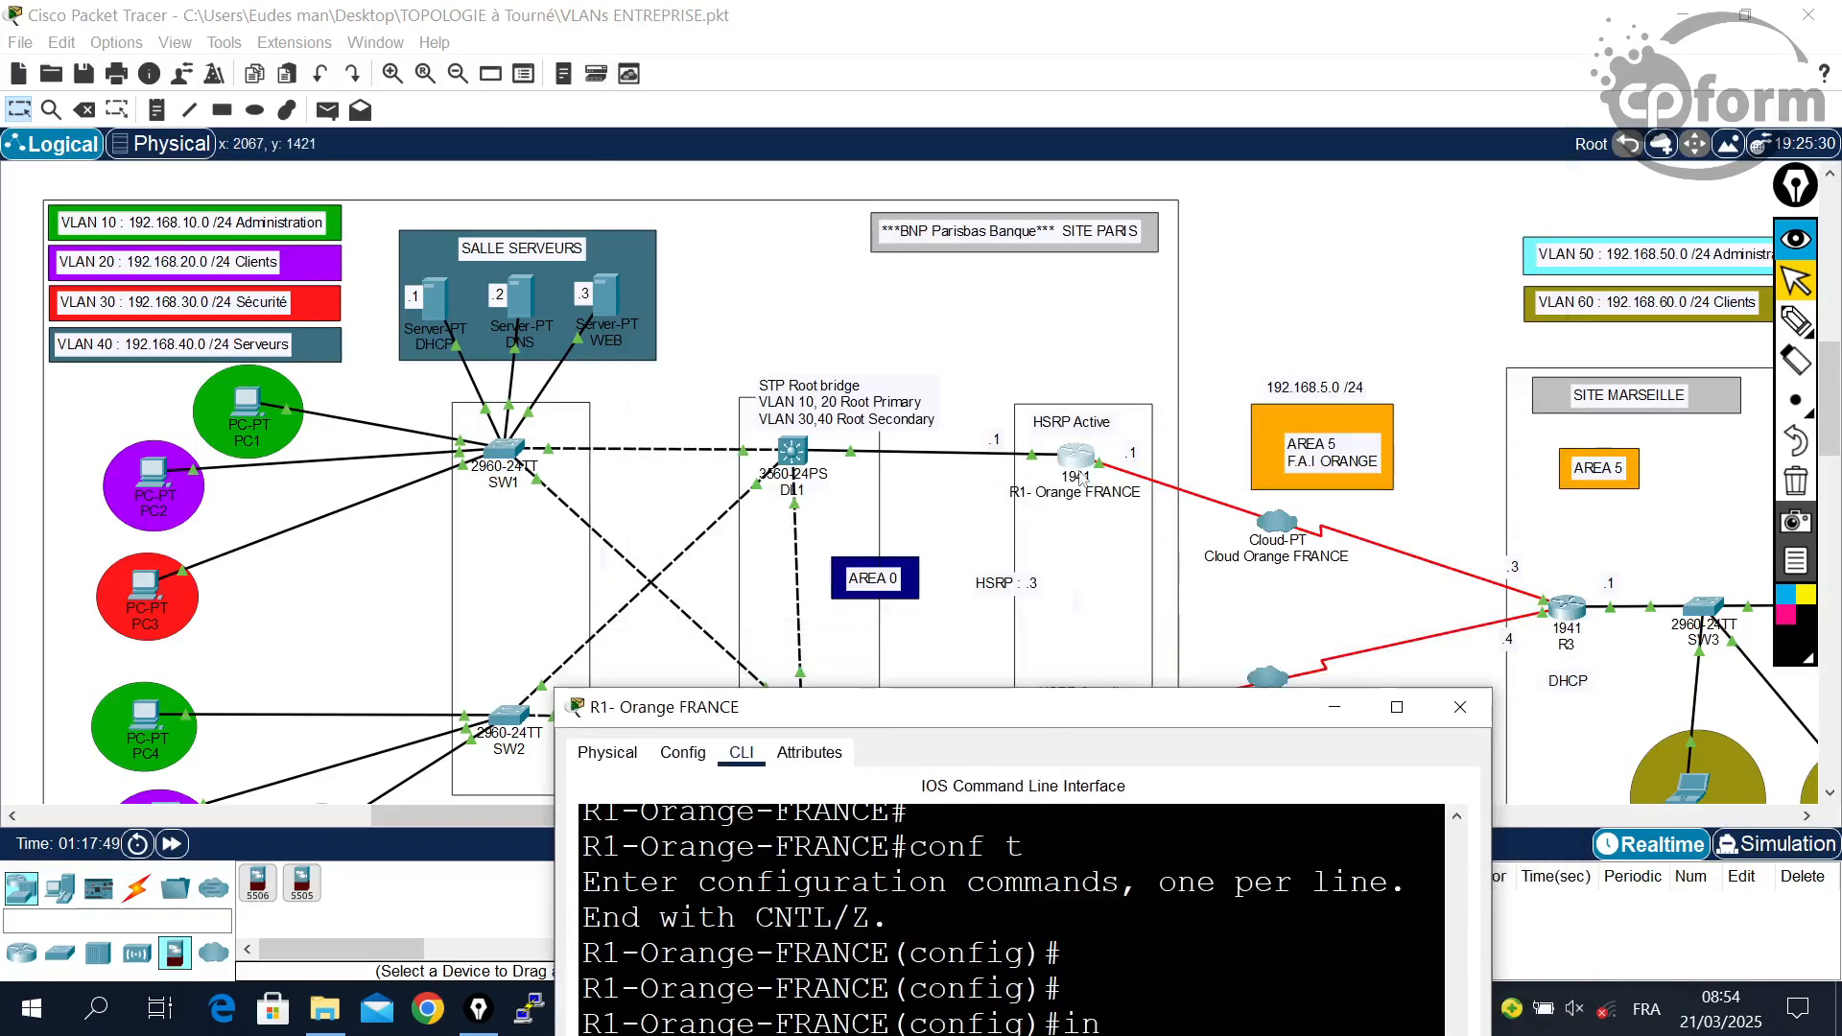
mouse_move(894, 707)
mouse_down()
mouse_move(857, 543)
mouse_move(886, 838)
mouse_move(900, 738)
mouse_up()
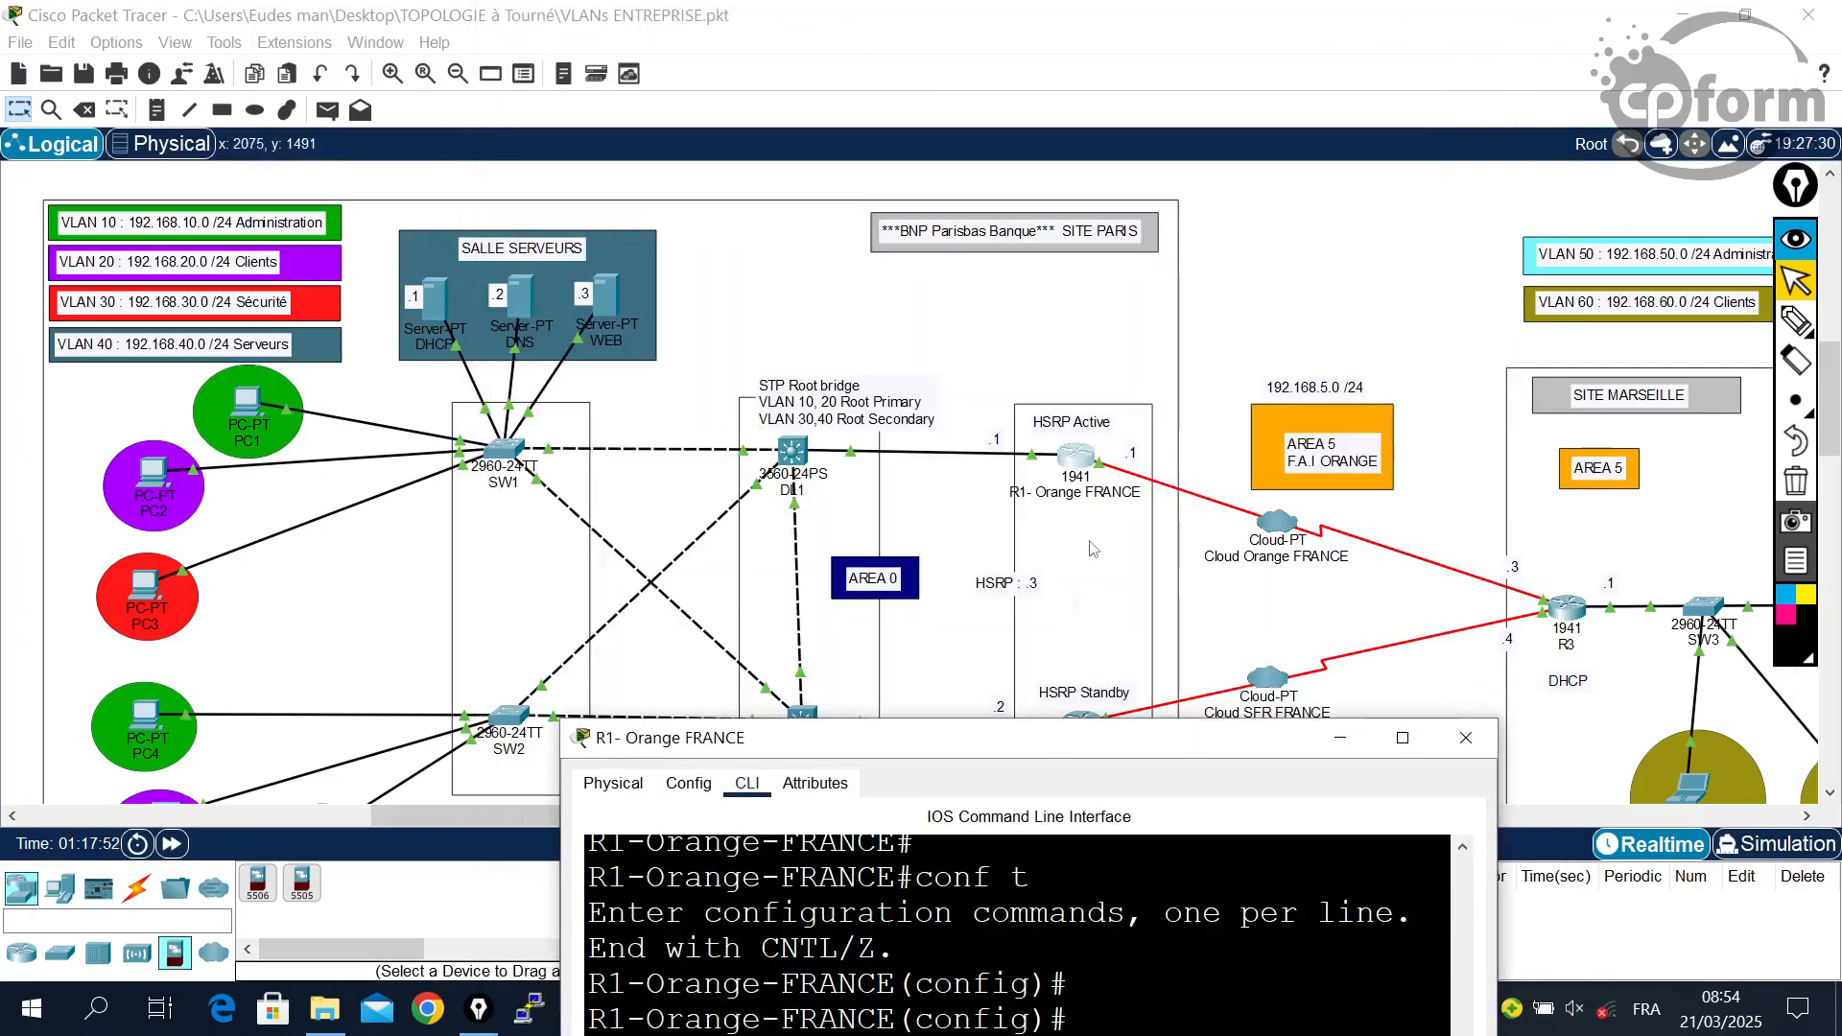
double_click(1011, 741)
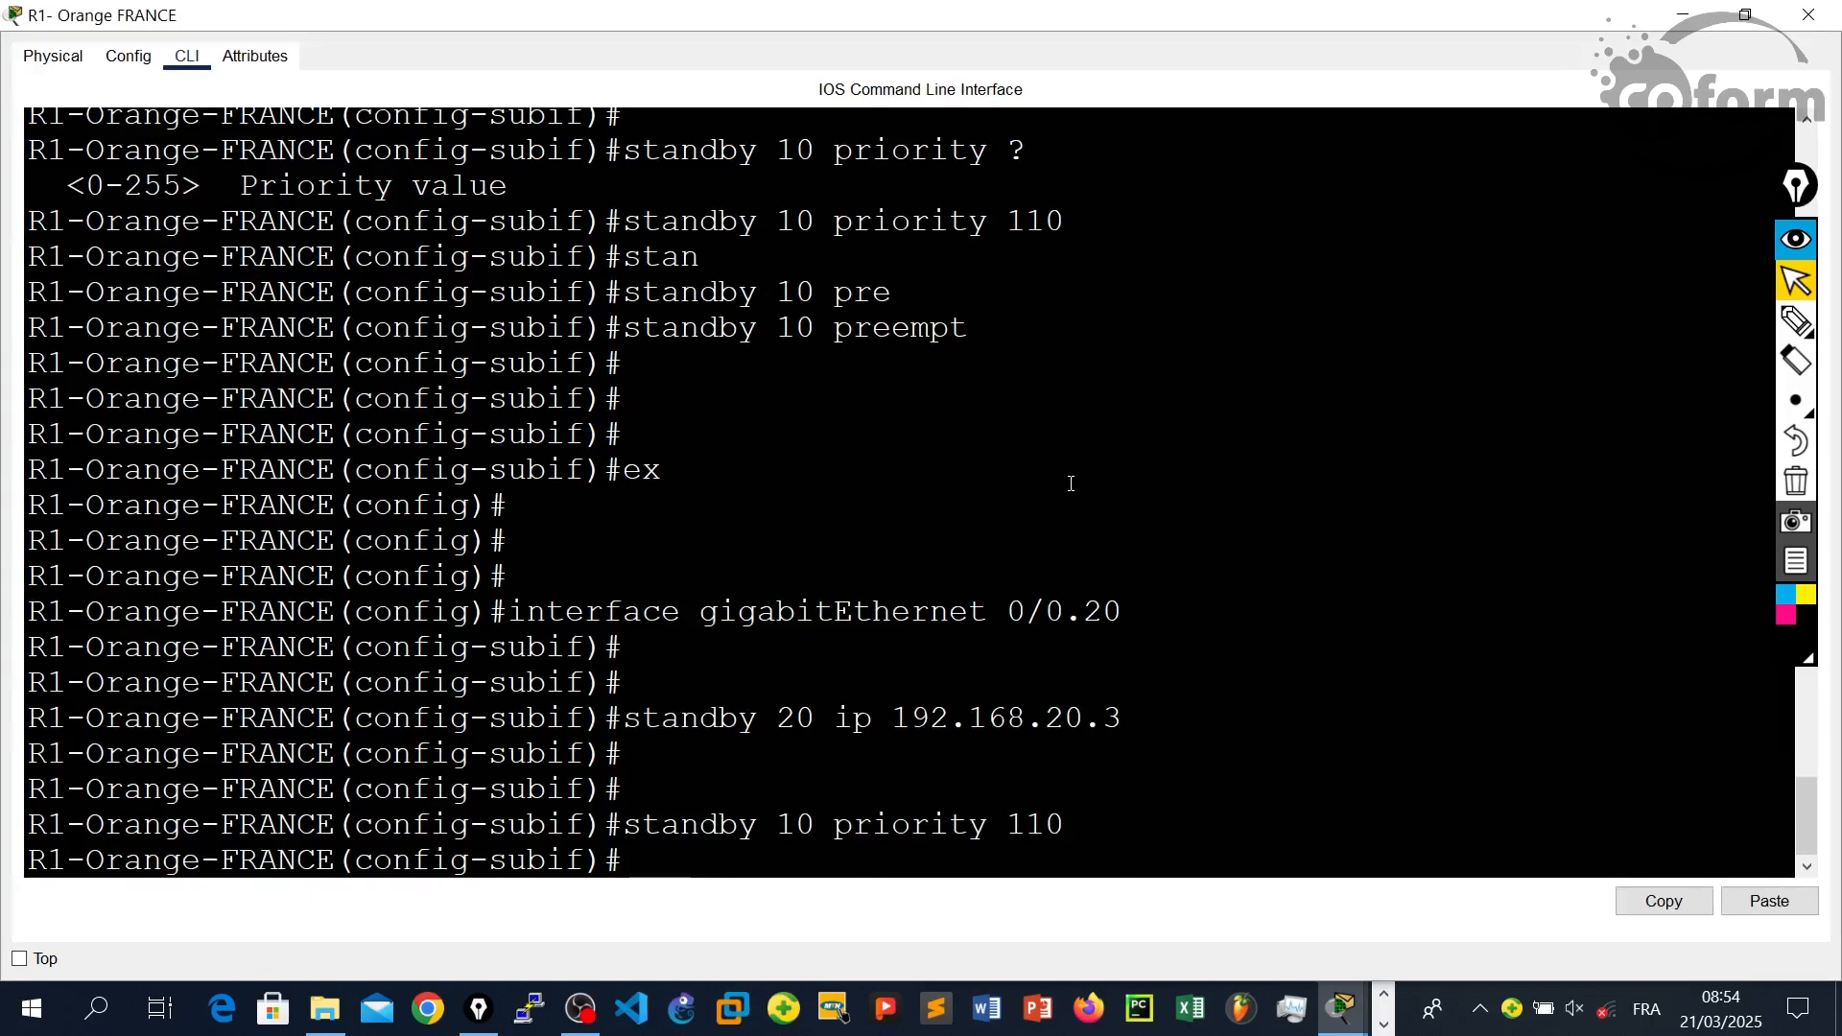
text(ex)
key(Return)
key(Return)
key(Return)
key(Return)
key(Return)
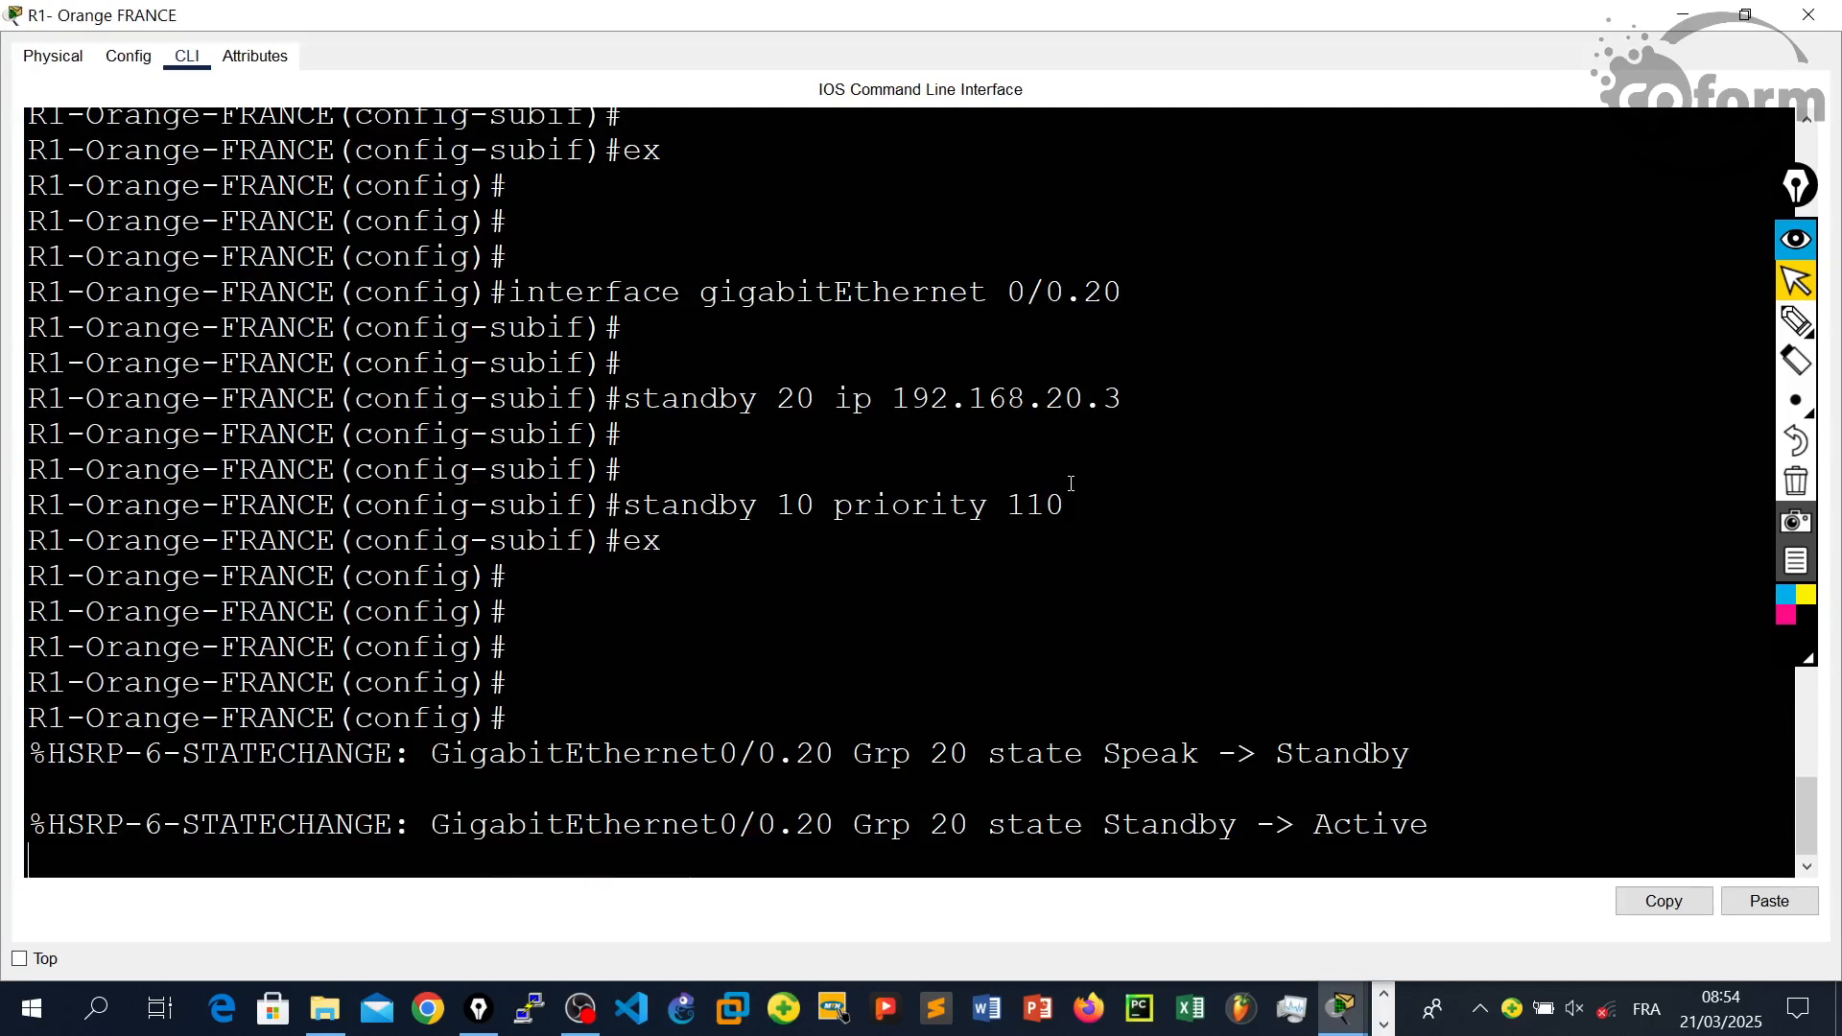
key(Return)
key(Return)
key(Return)
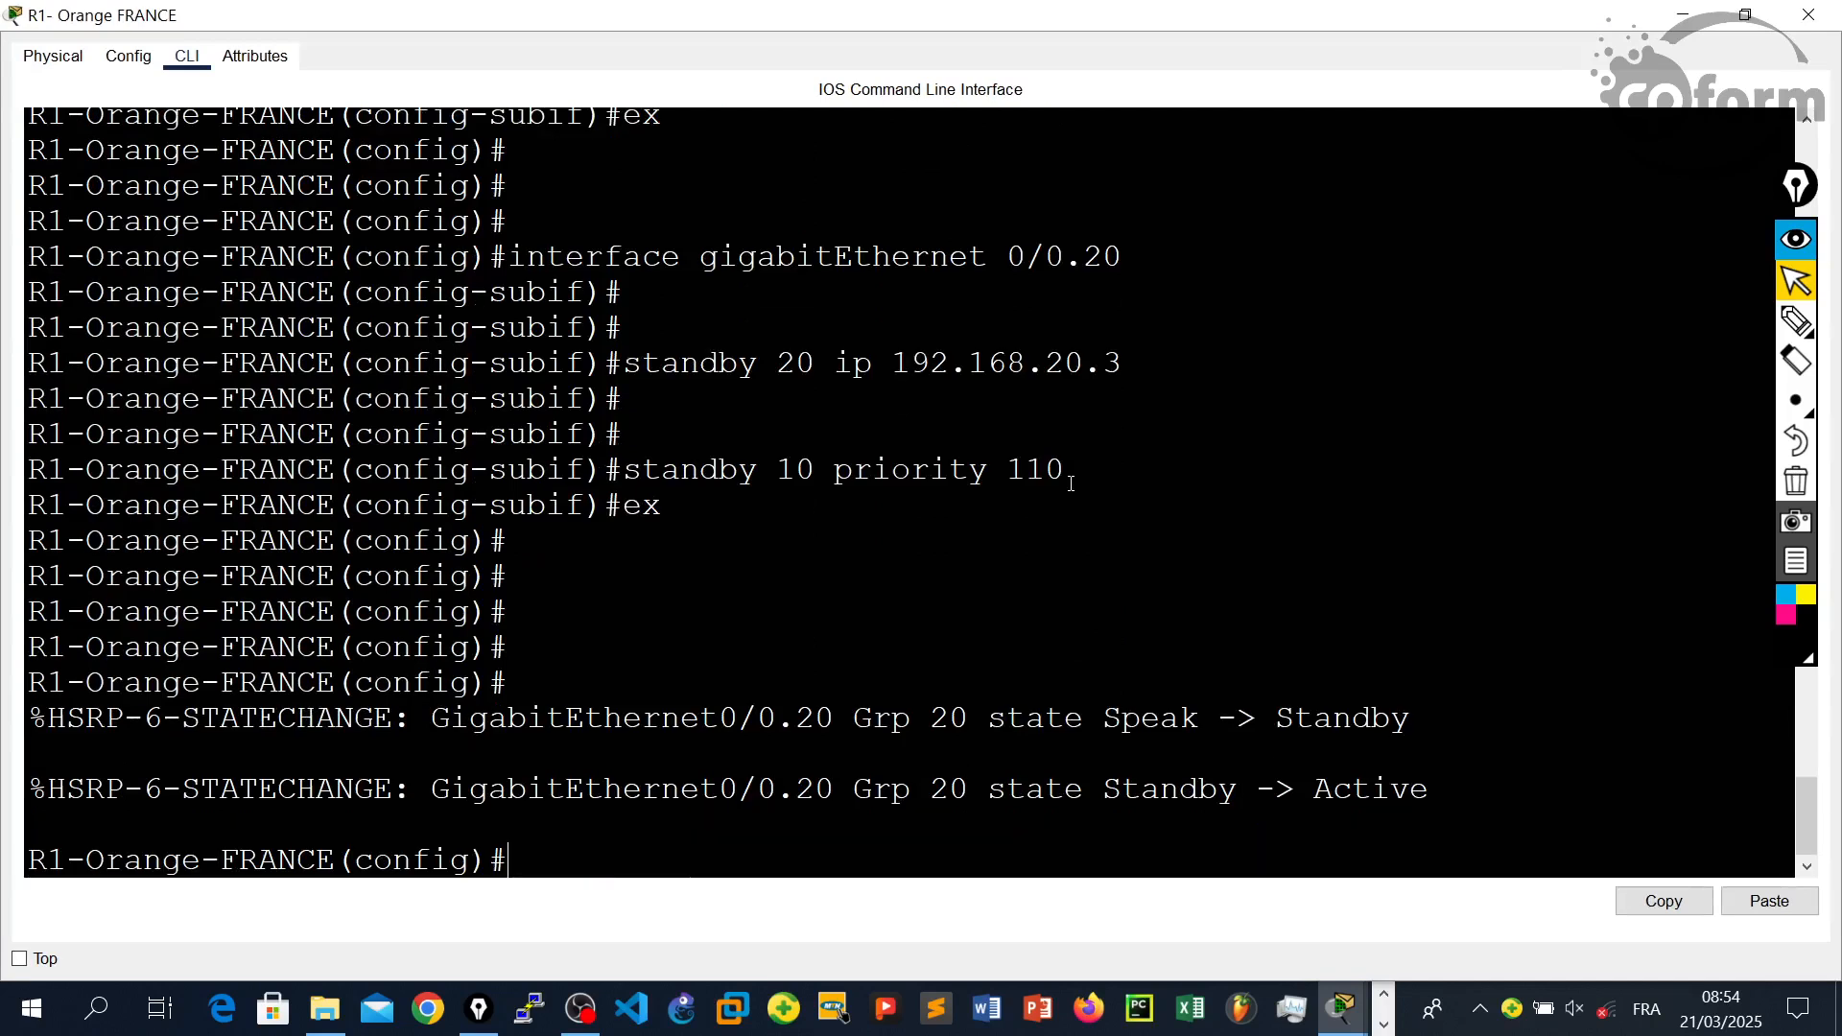
- Enter the GigabitEthernet 0/0.30 subinterface configuration on R1
key(Up)
key(Up)
key(Up)
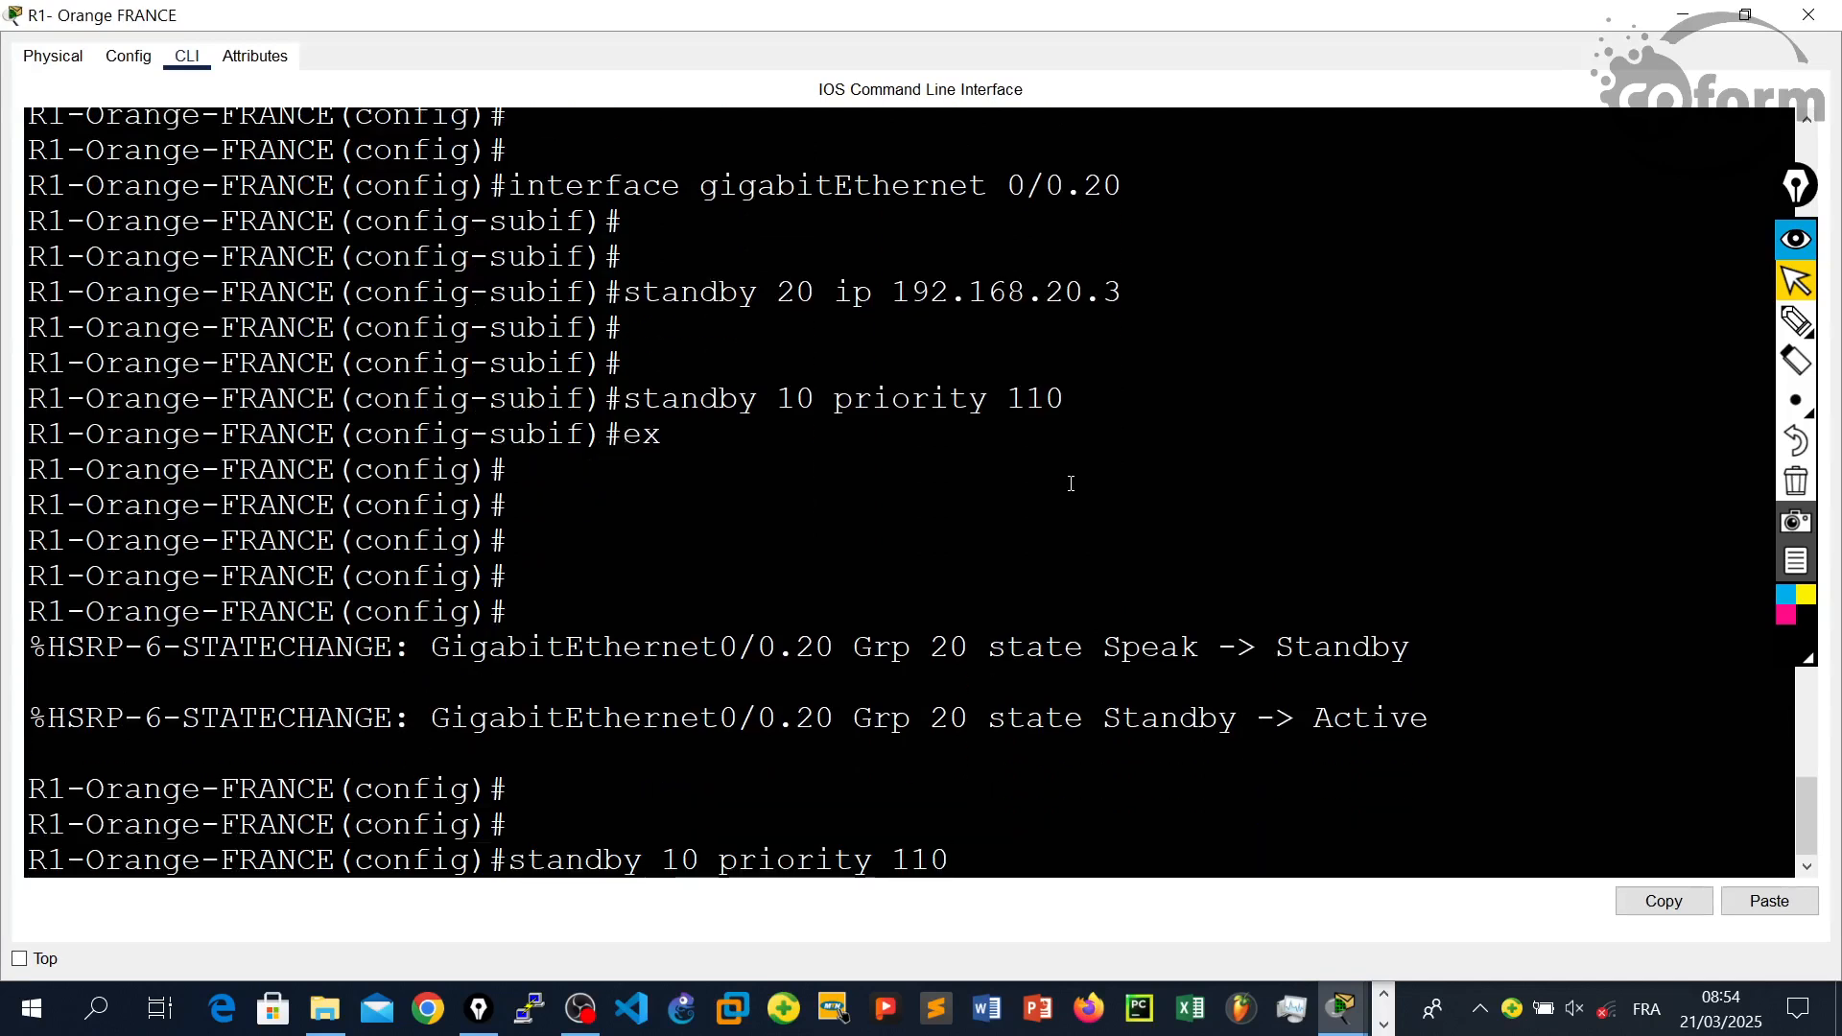
key(Up)
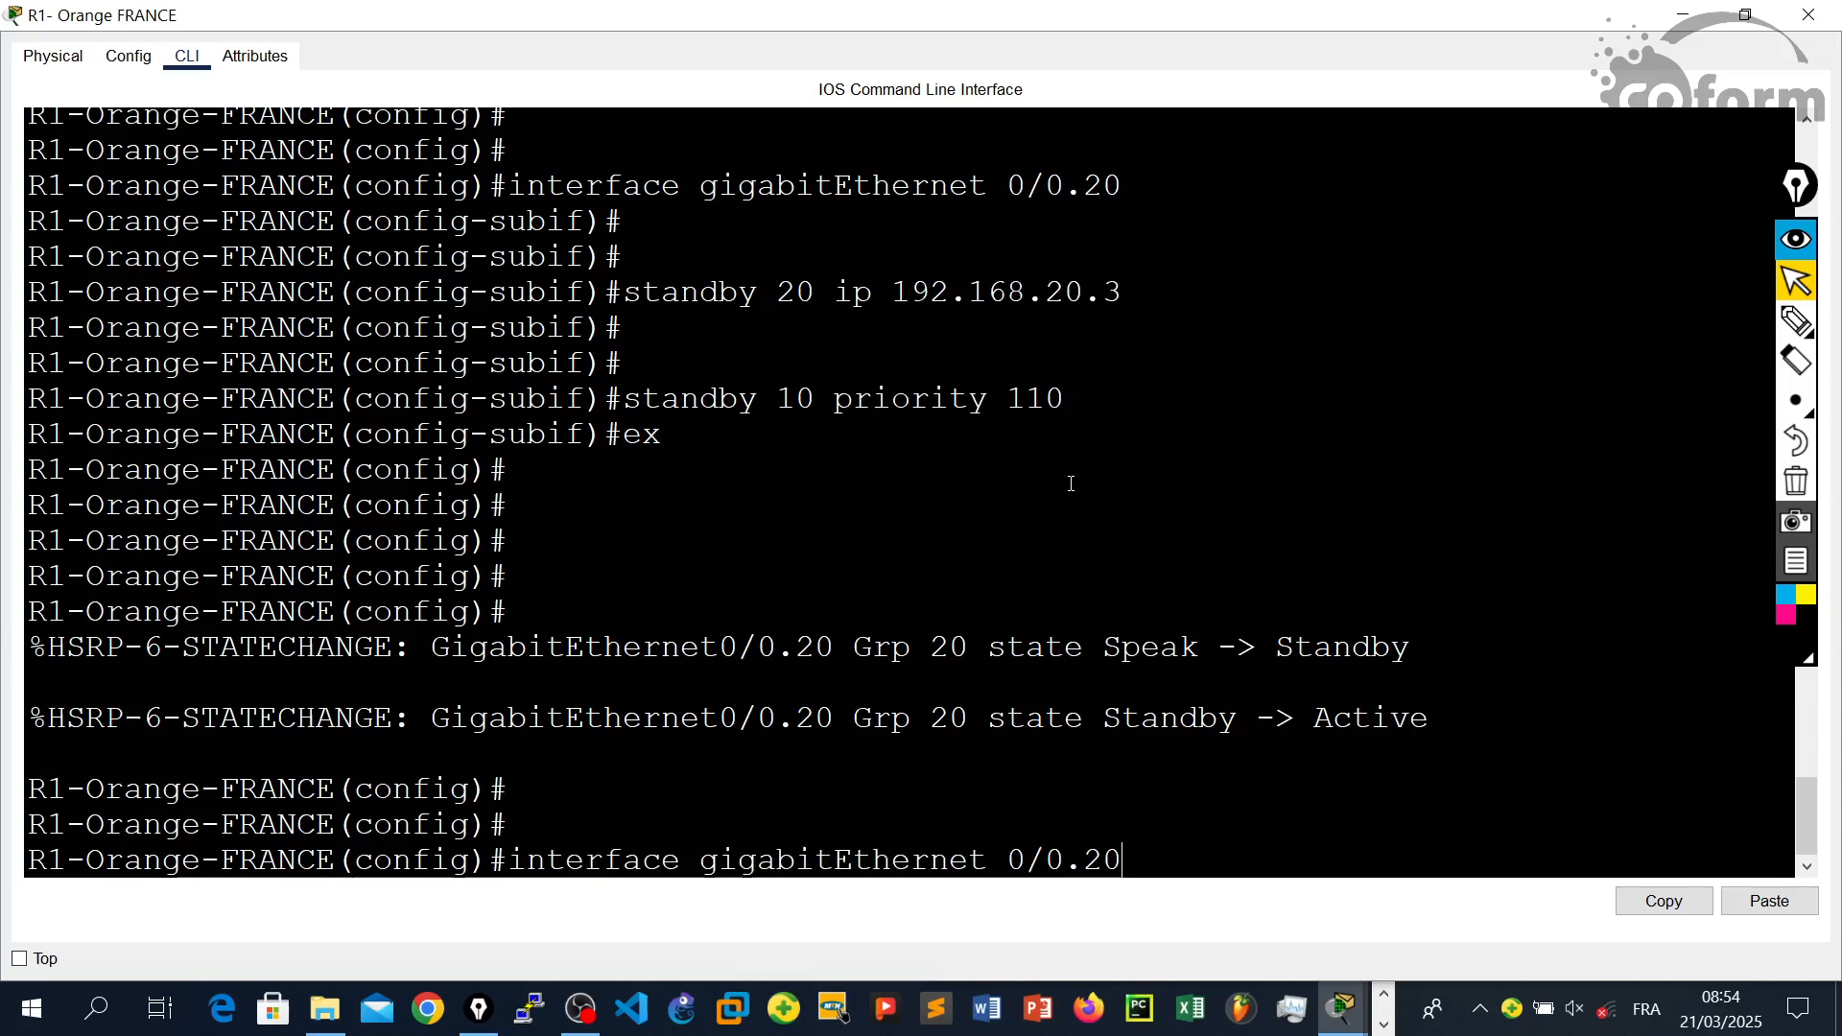
key(BackSpace)
key(BackSpace)
text(30)
key(Return)
key(Return)
key(Return)
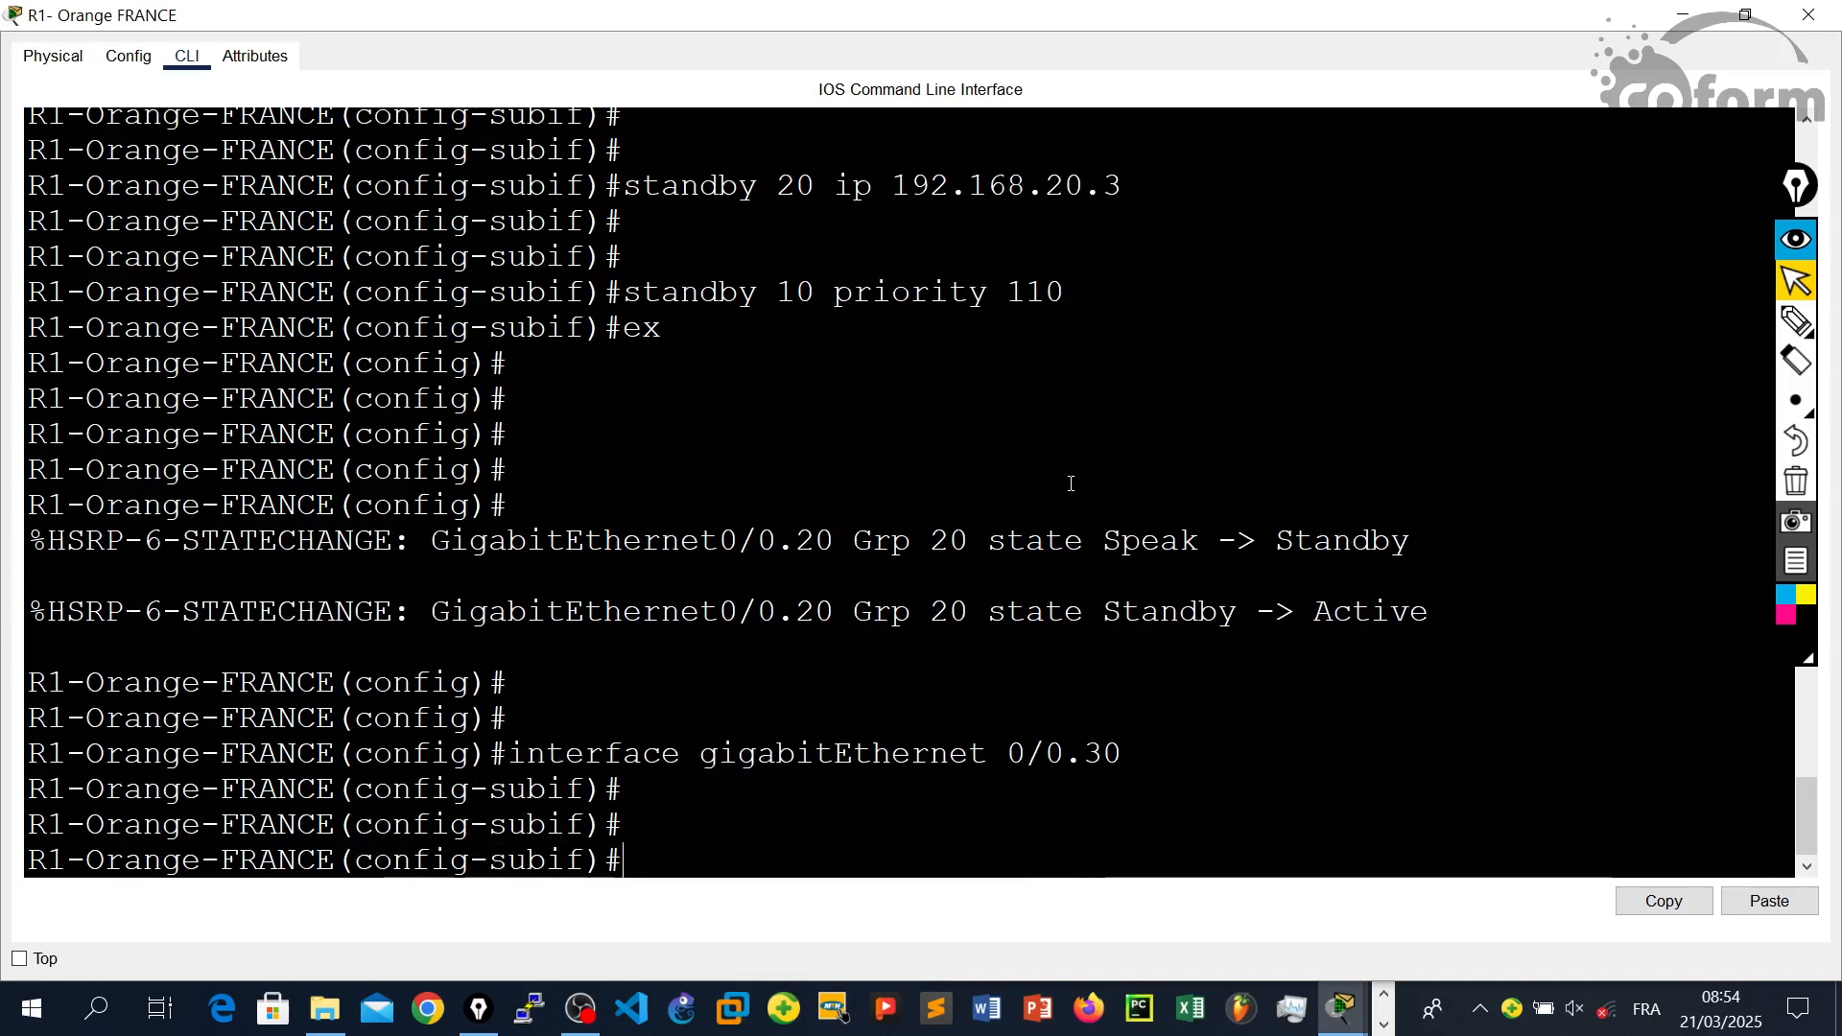
- Set the HSRP group 30 virtual IP to 192.168.30.3 by editing the recalled group 20 standby command
key(Up)
key(Up)
key(Up)
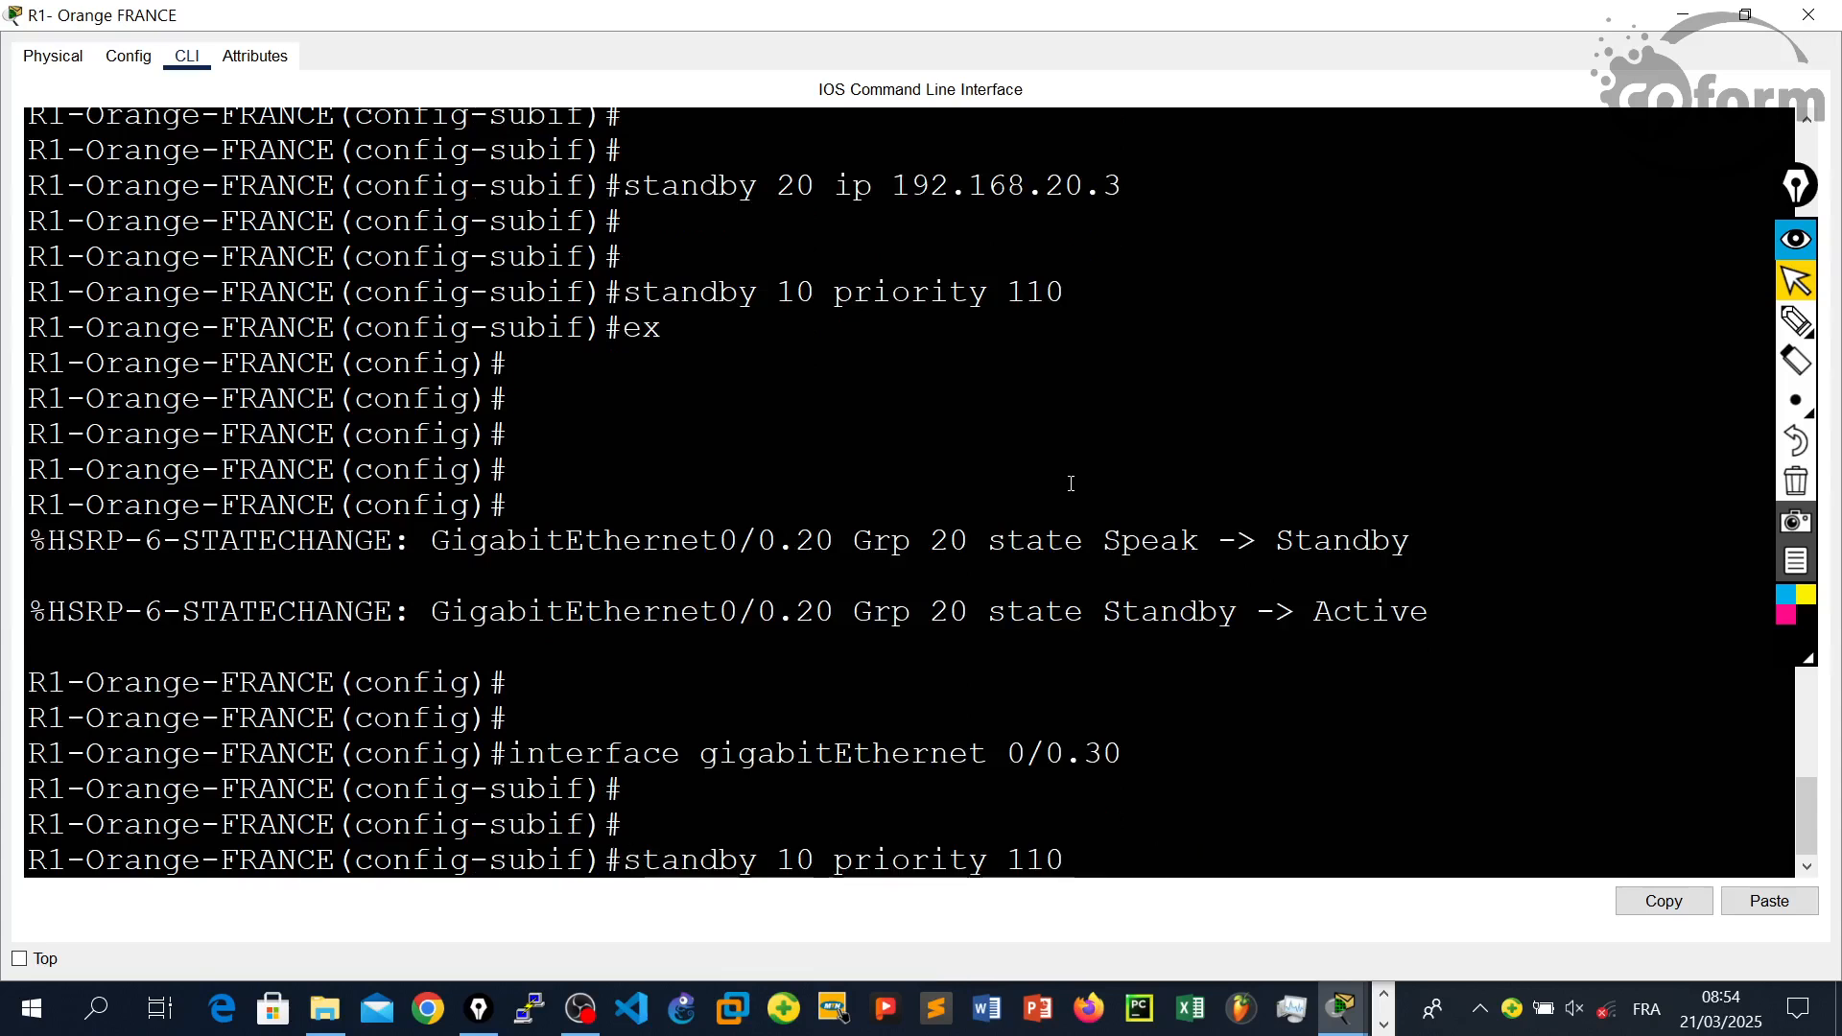
key(Up)
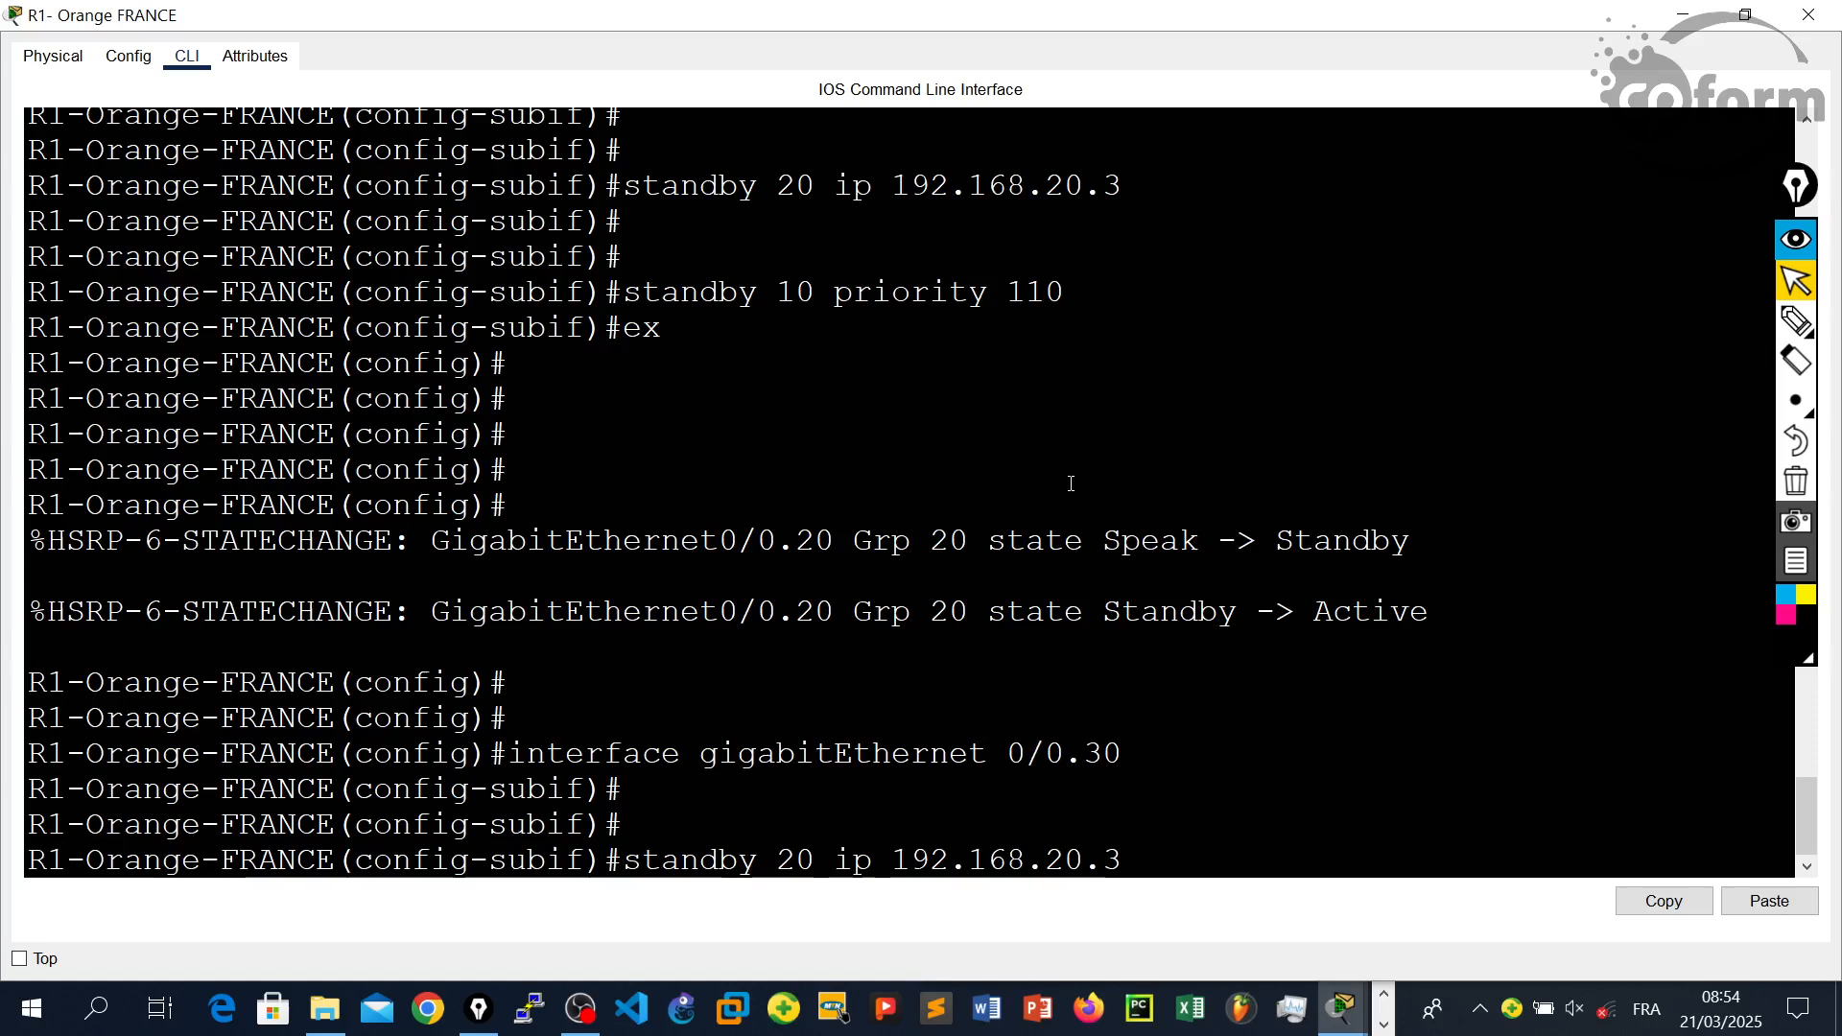
key(BackSpace)
key(BackSpace)
text(30)
key(Left)
key(Left)
key(Left)
key(Left)
key(Left)
key(Left)
key(Left)
key(Left)
key(Left)
key(Left)
key(Left)
key(Left)
key(BackSpace)
key(BackSpace)
text(30)
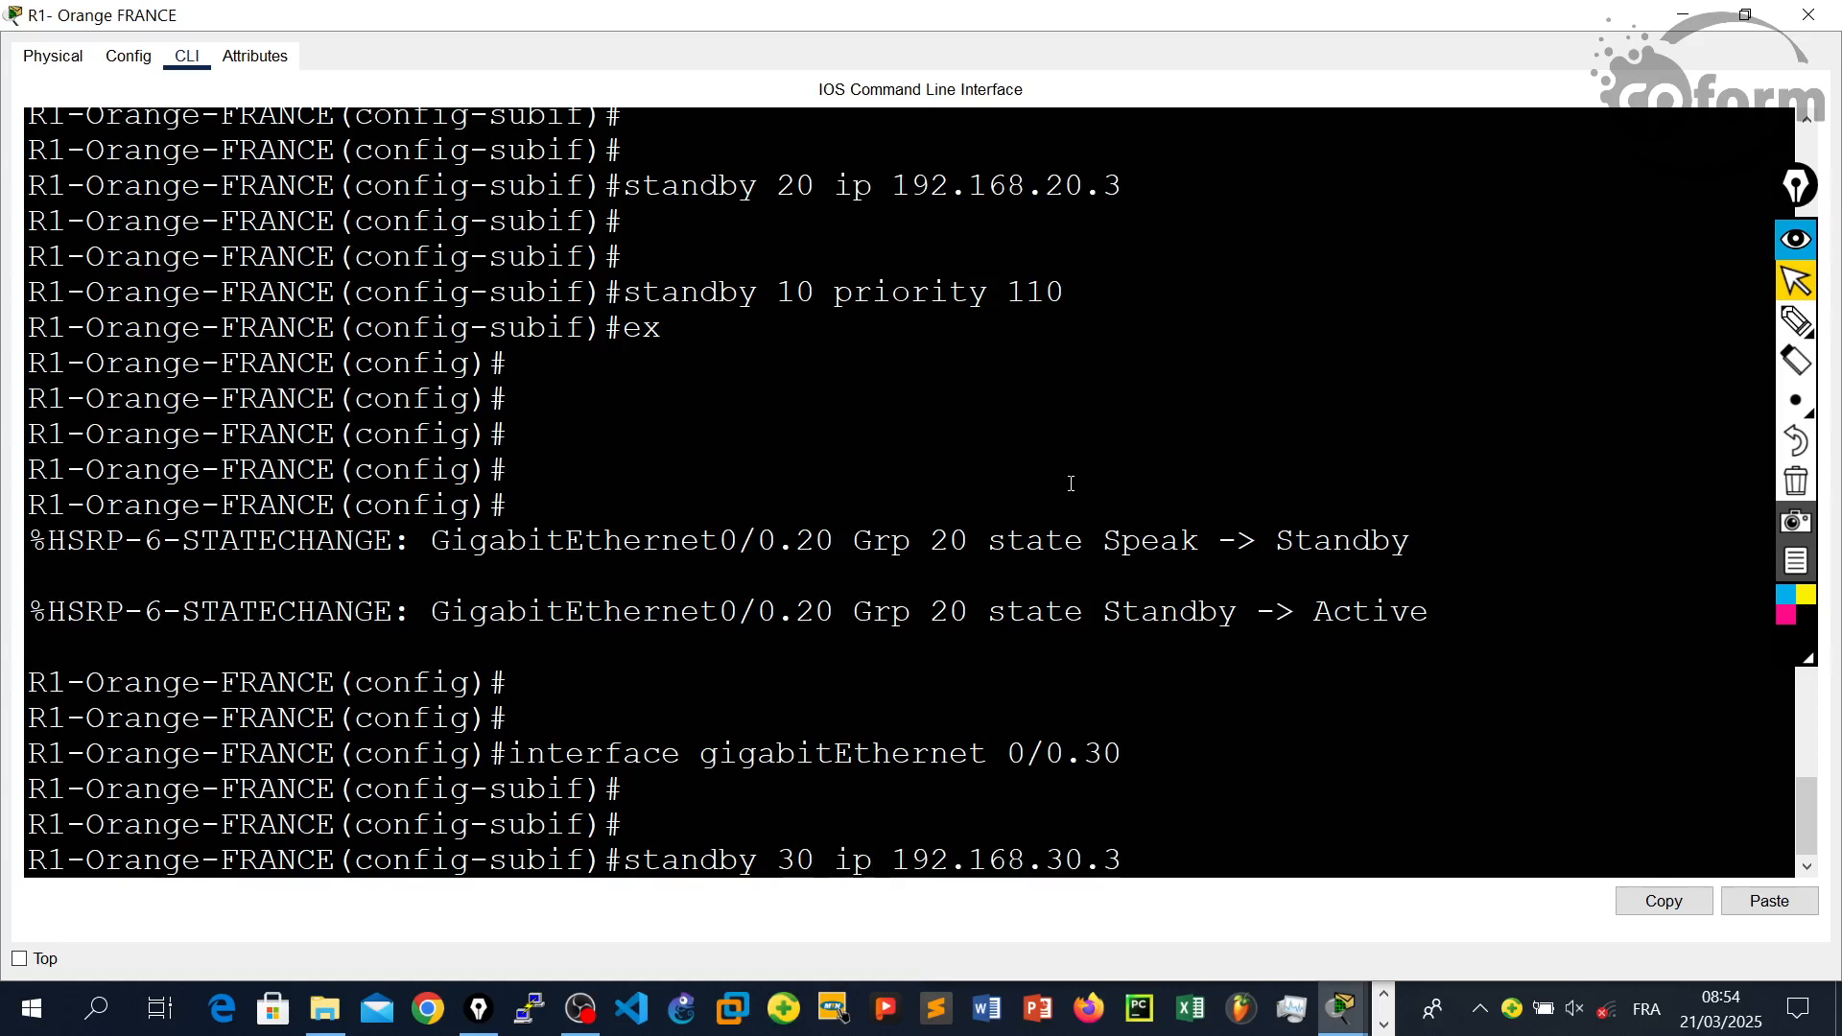
key(Return)
key(Return)
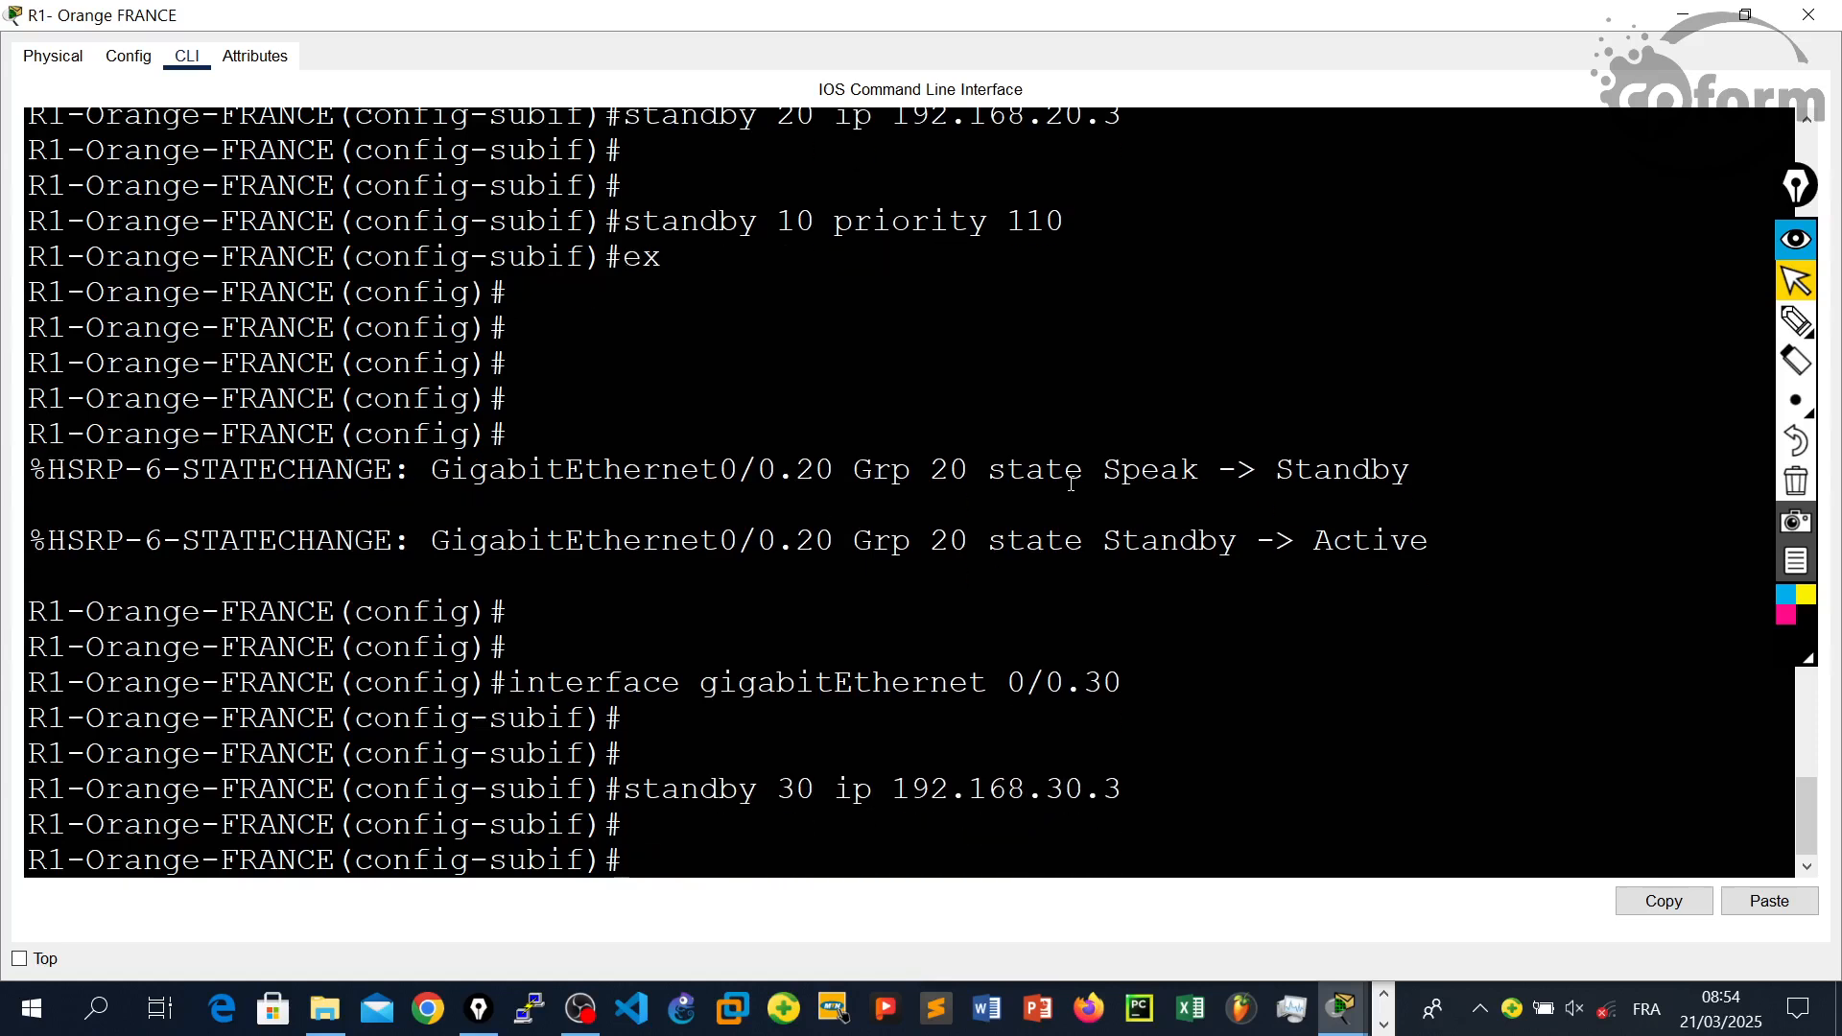
- Set the HSRP group 30 priority to 90 by editing the recalled group 10 priority command
key(Up)
key(Up)
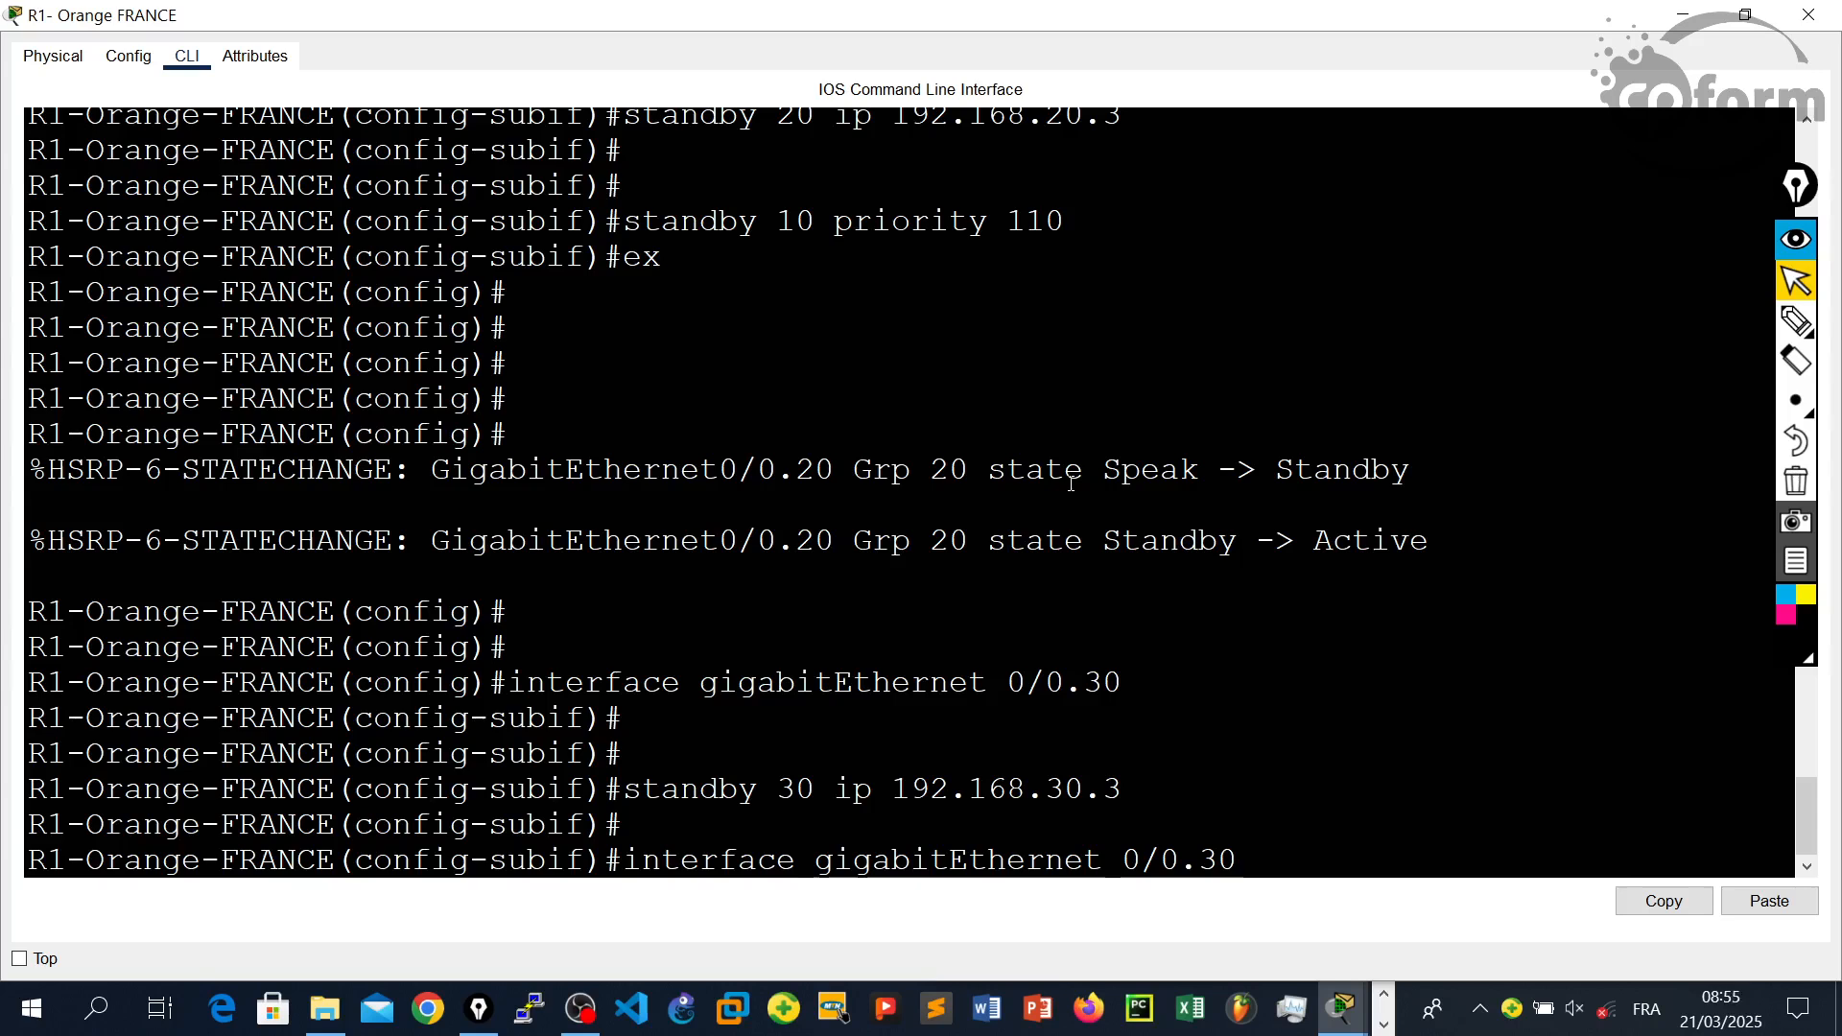
key(Up)
key(Up)
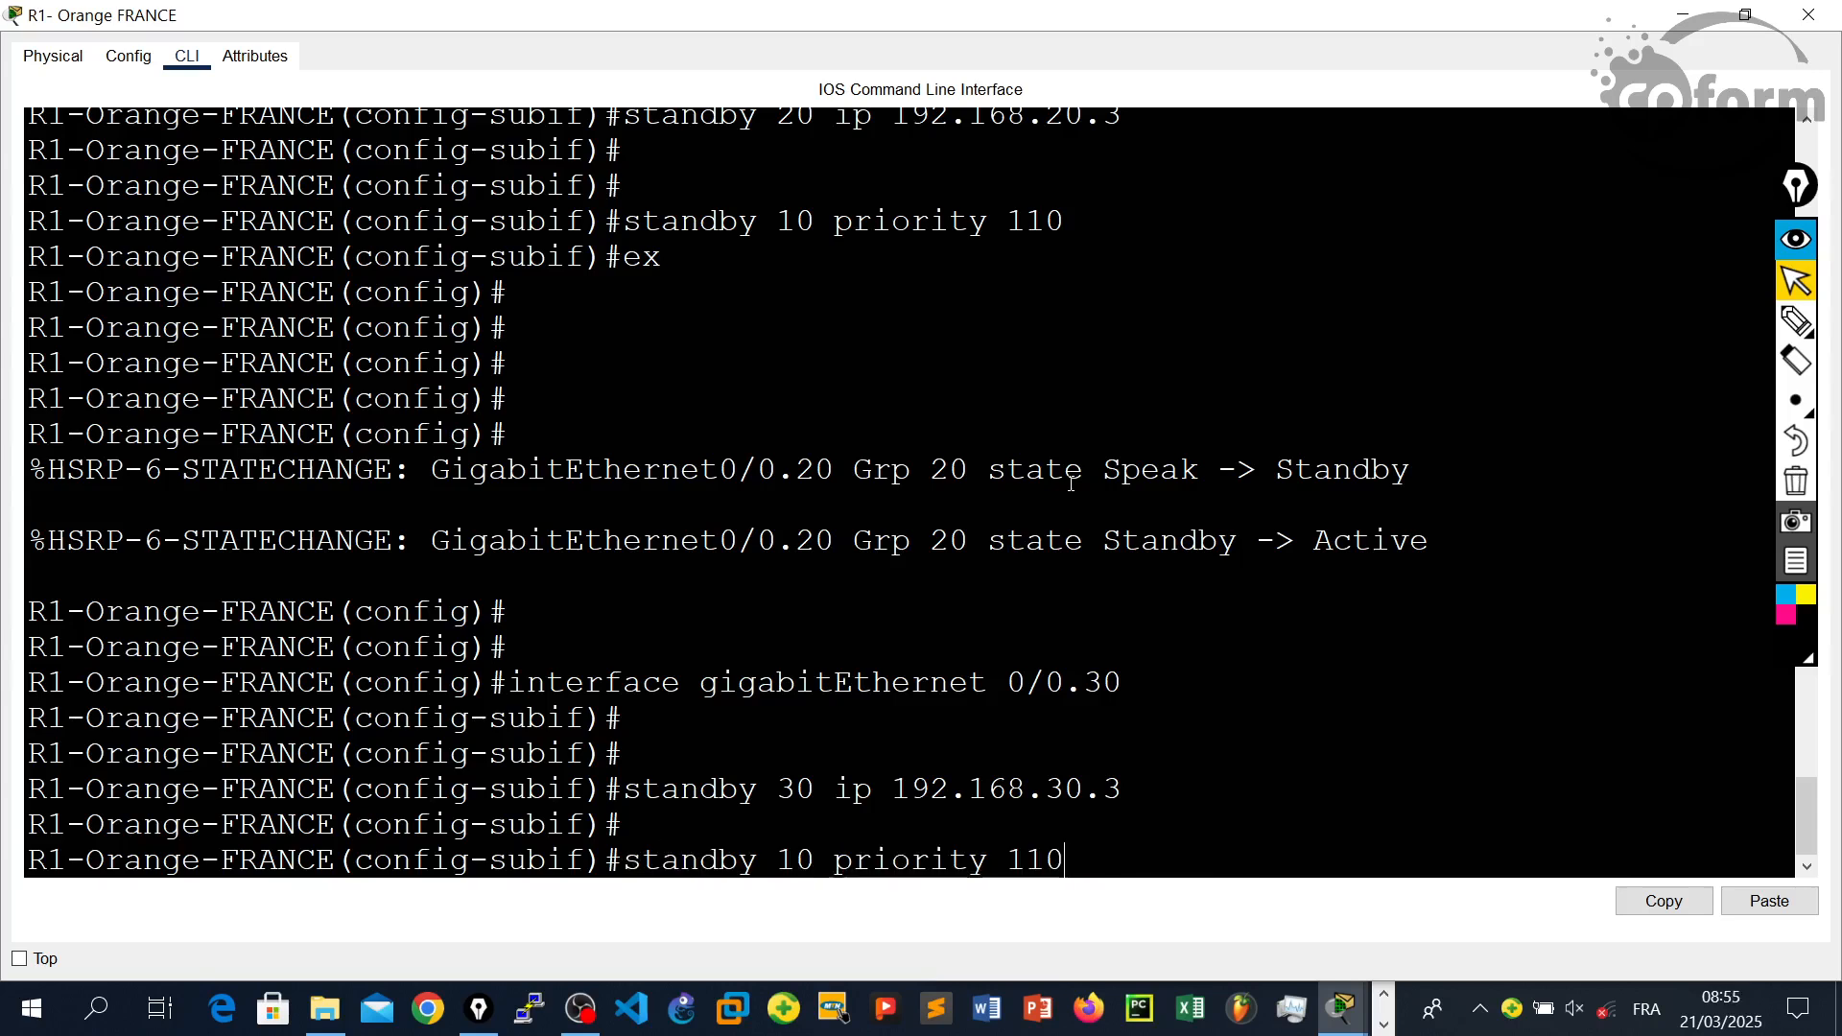
key(Left)
key(Left)
key(Left)
key(Left)
key(Left)
key(Left)
key(Left)
key(BackSpace)
key(BackSpace)
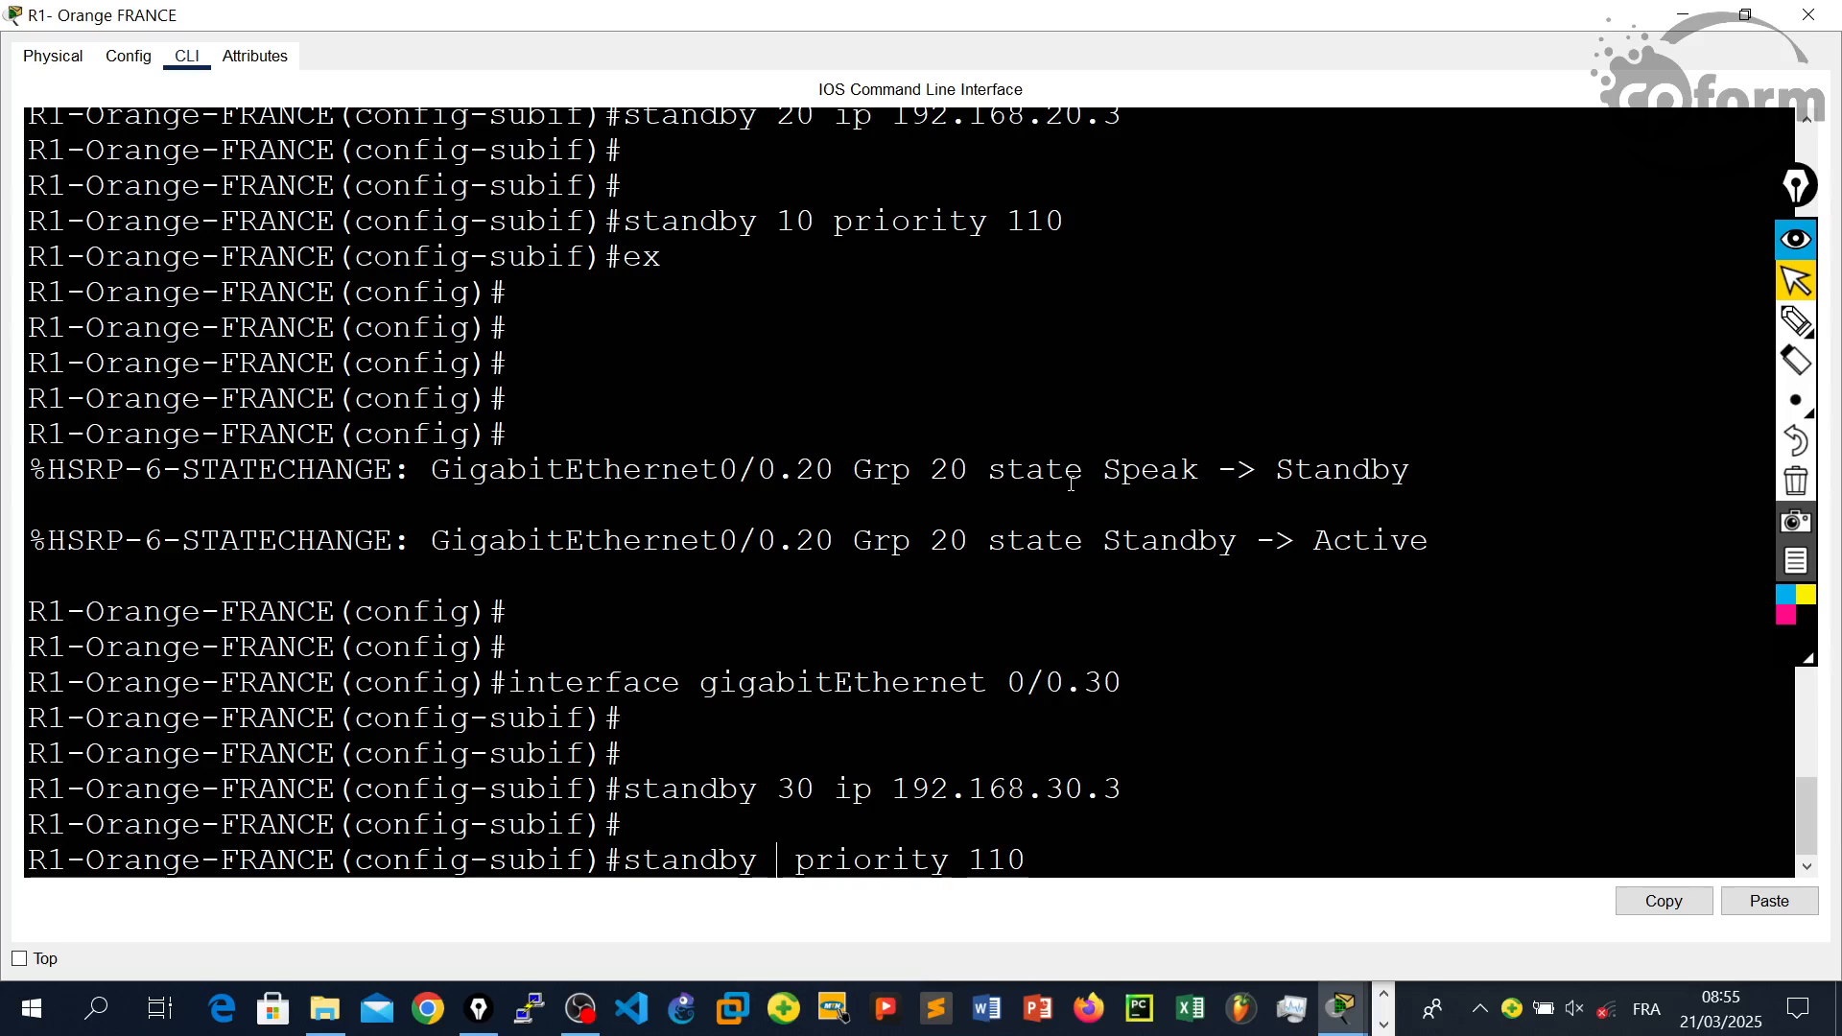
text(30)
key(Right)
key(Right)
key(Right)
key(Right)
key(Right)
key(Right)
key(Right)
key(Right)
key(Right)
key(Right)
key(Right)
key(Right)
key(Right)
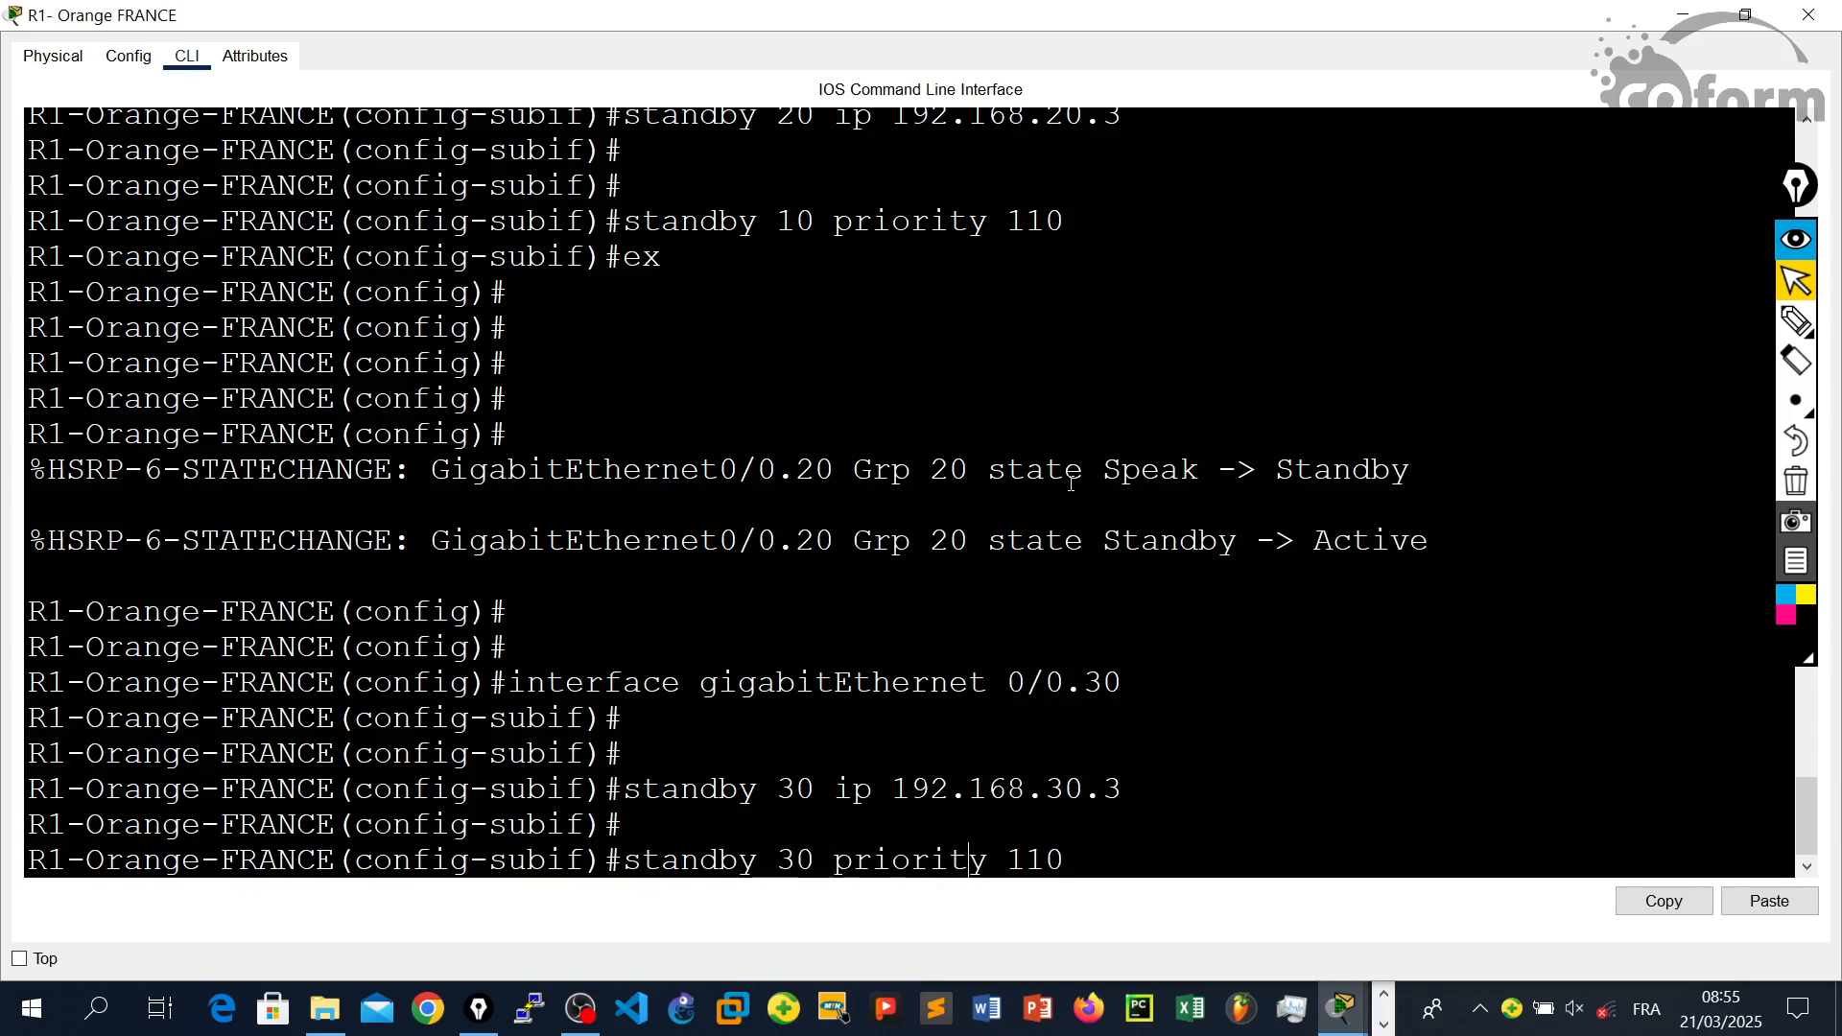
key(BackSpace)
key(BackSpace)
key(BackSpace)
text(100)
key(BackSpace)
key(BackSpace)
key(BackSpace)
text(90)
key(Return)
key(Return)
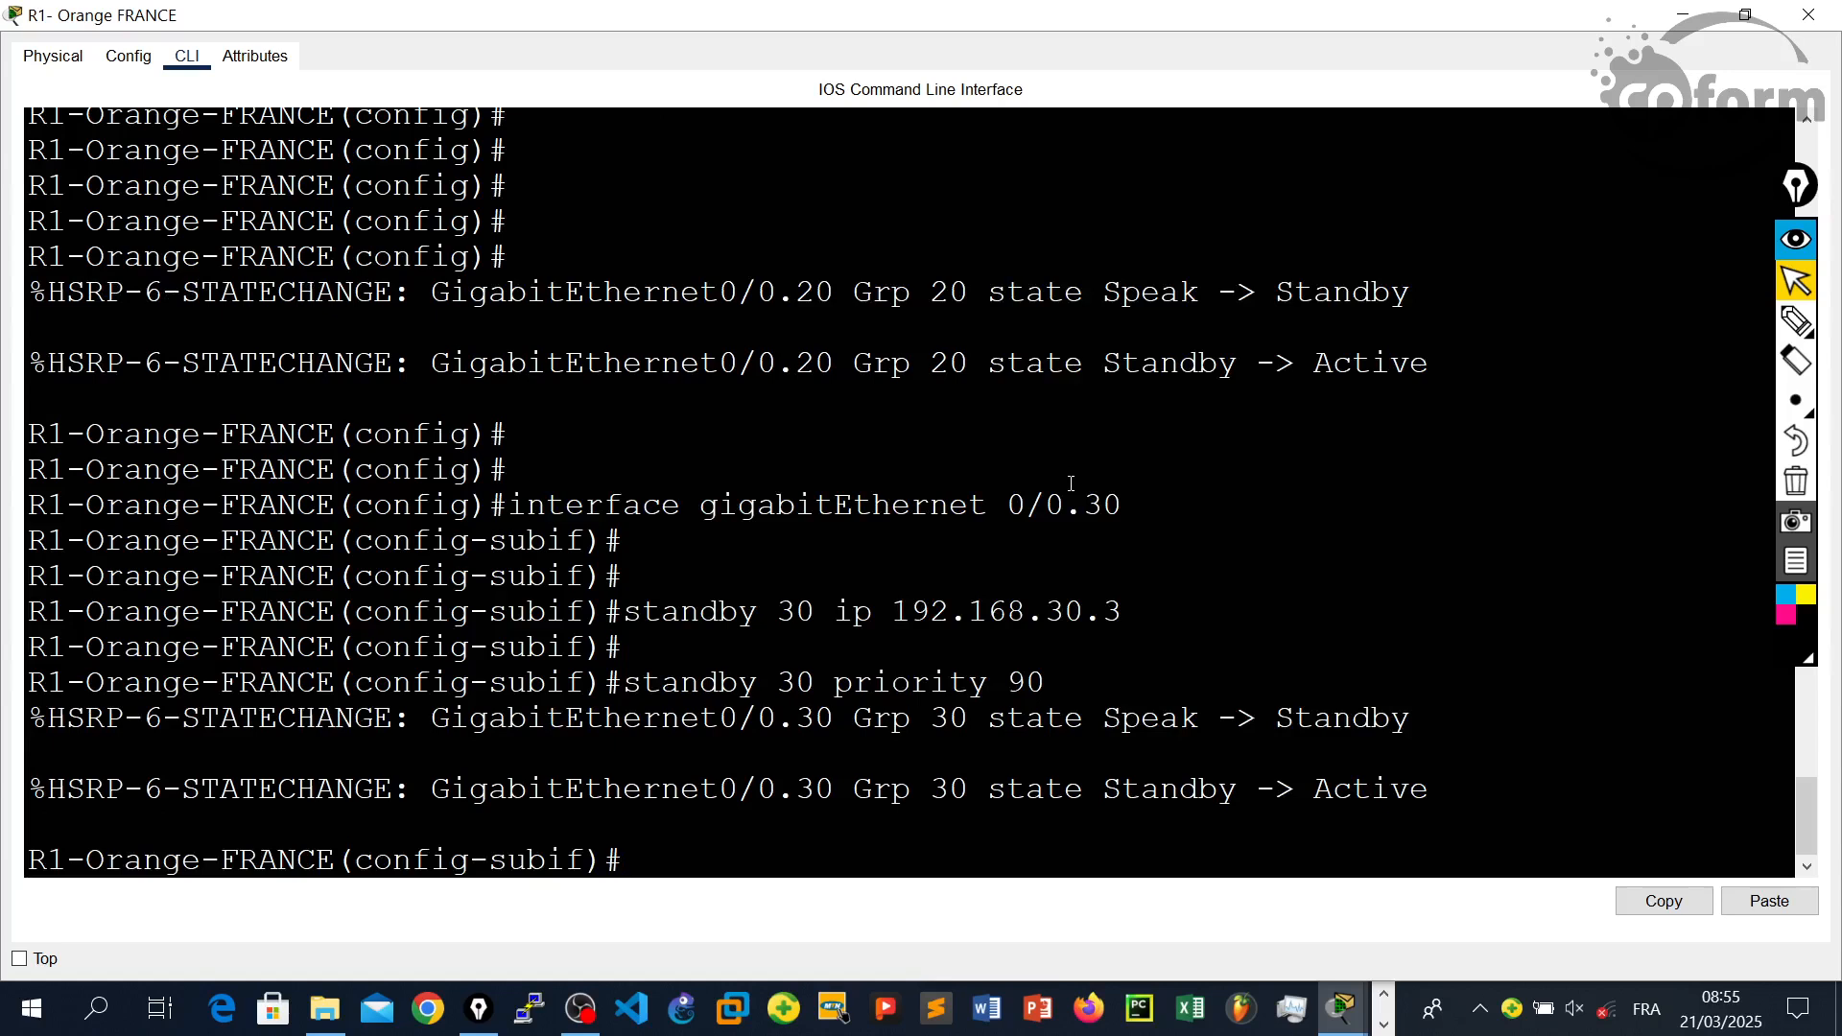
key(Return)
key(Return)
key(Return)
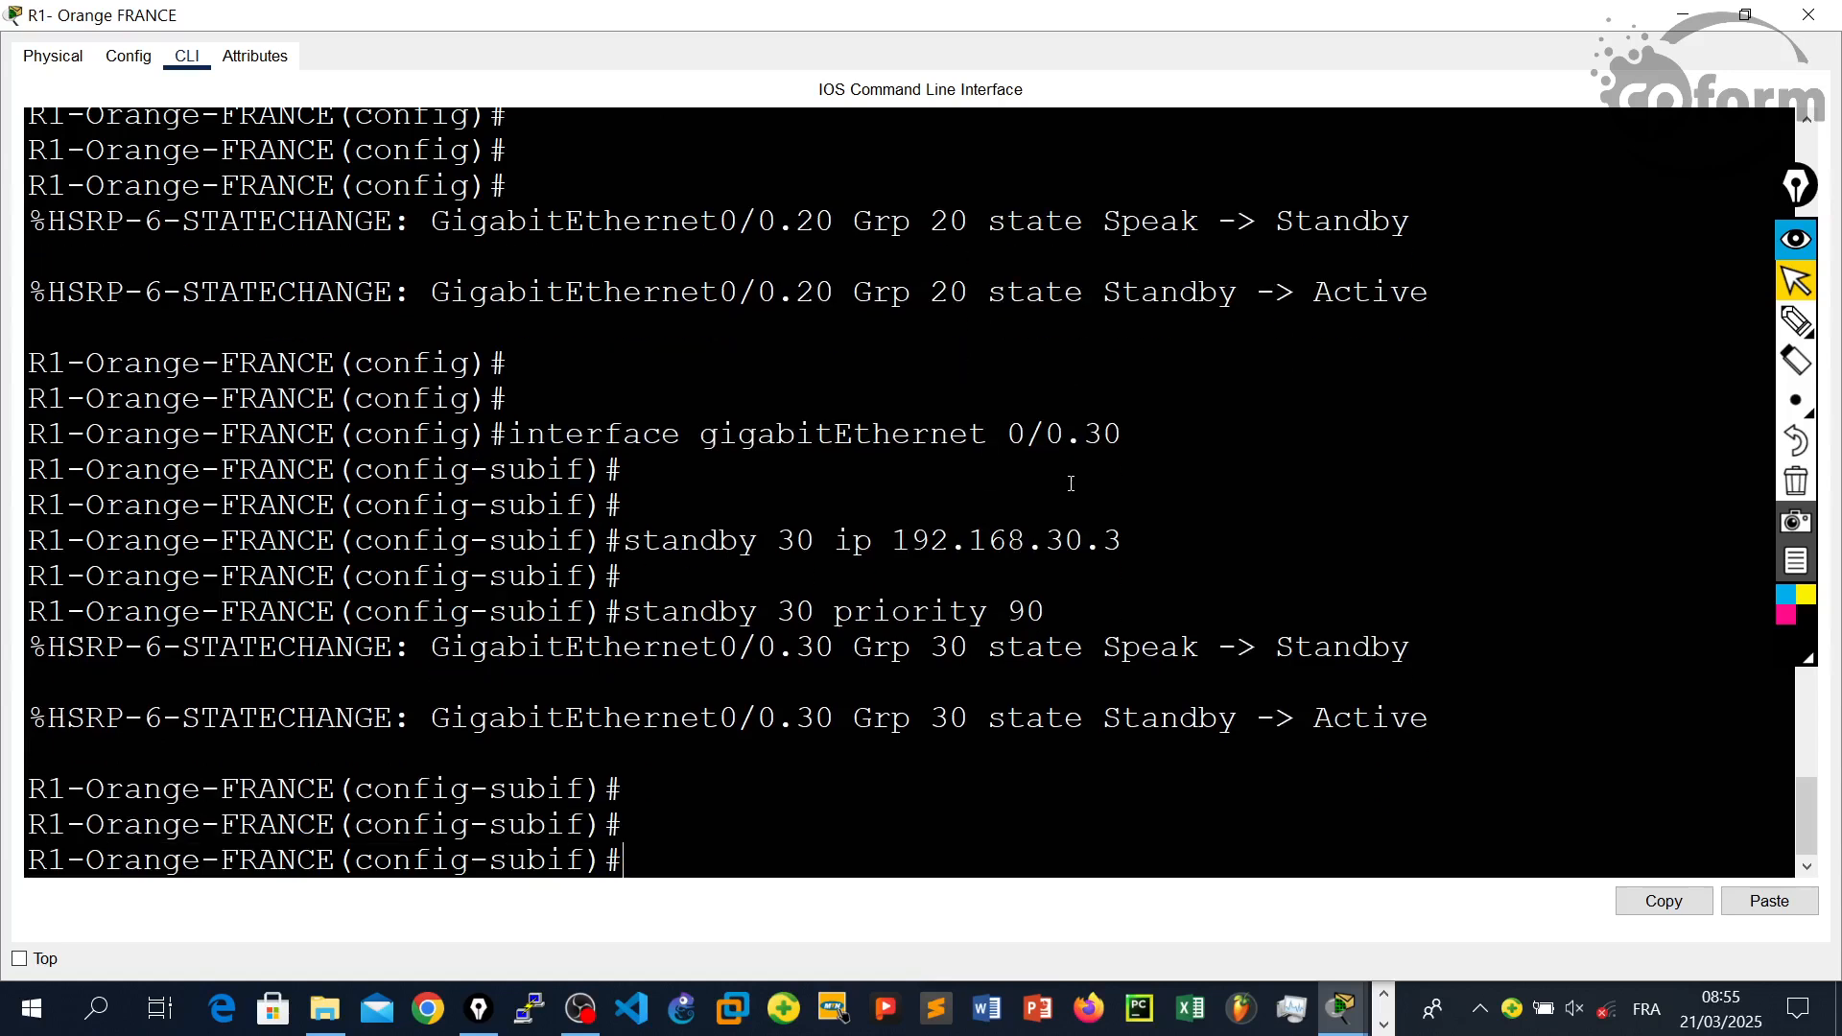
- Enable preemption for HSRP group 30 by editing the recalled group 10 preempt command
key(Up)
key(Up)
key(Up)
key(Up)
key(Up)
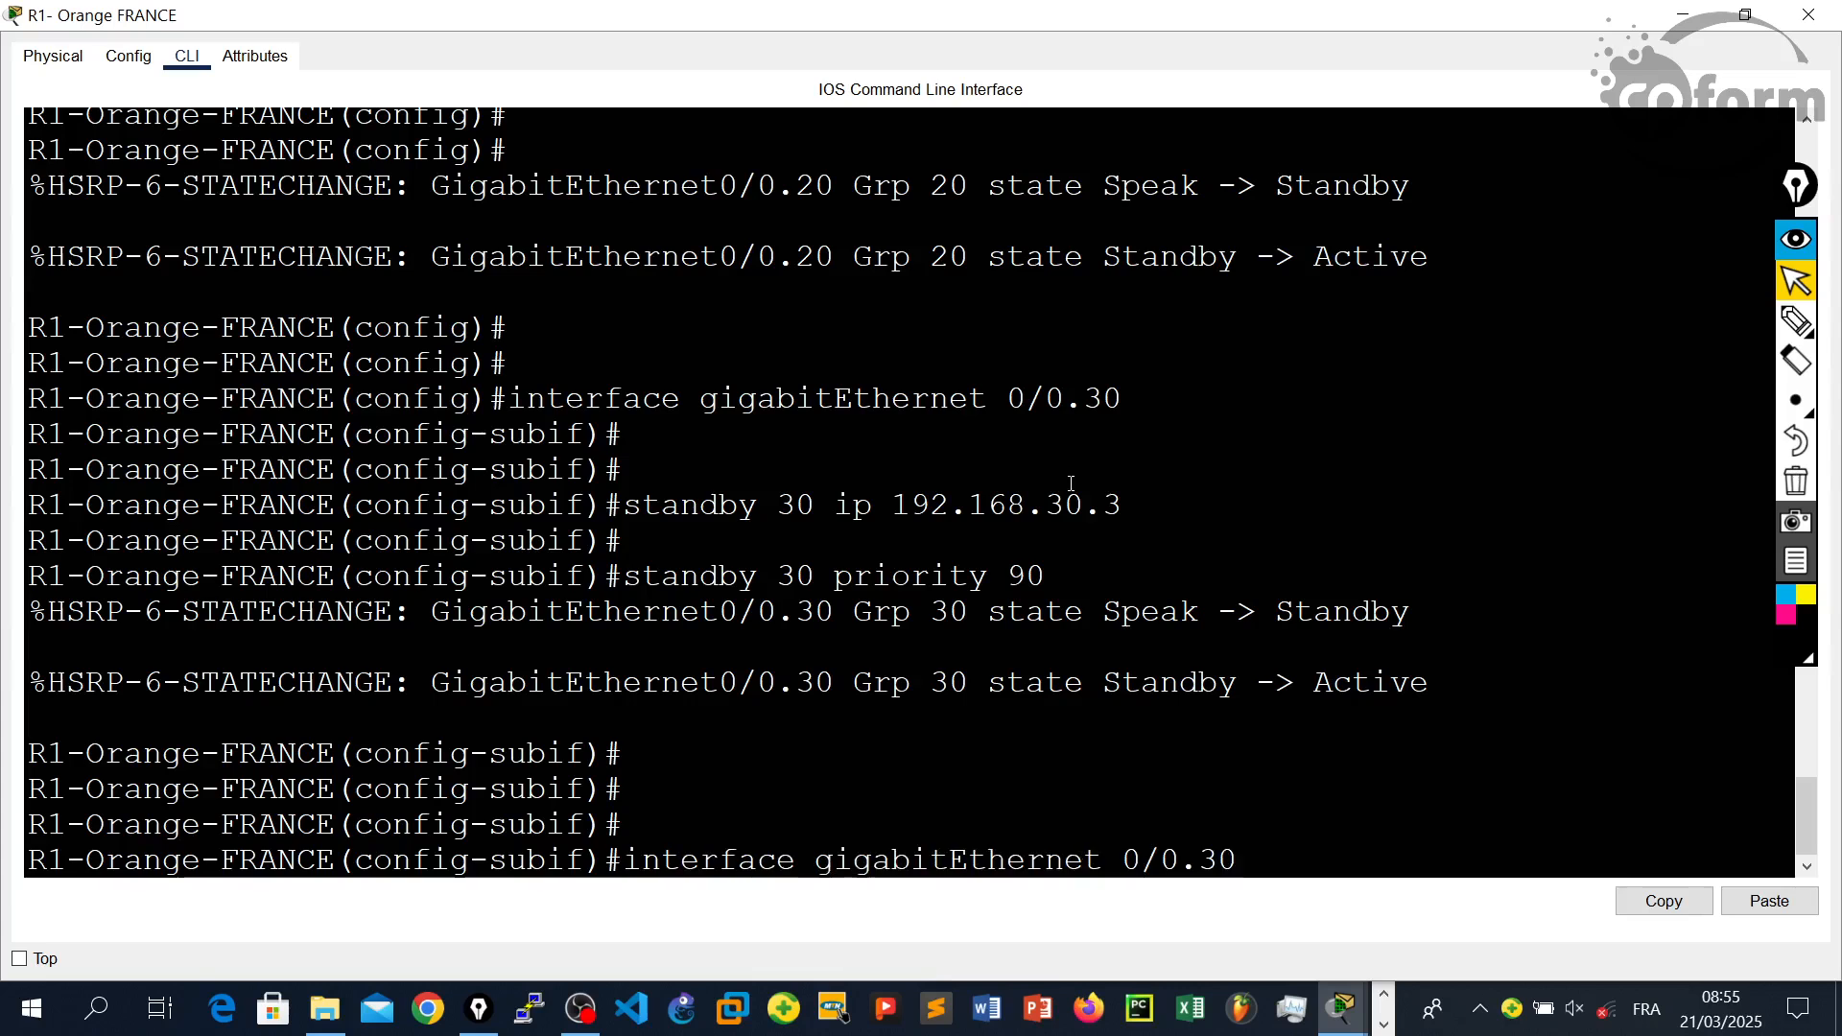
key(Up)
key(Up)
key(Up)
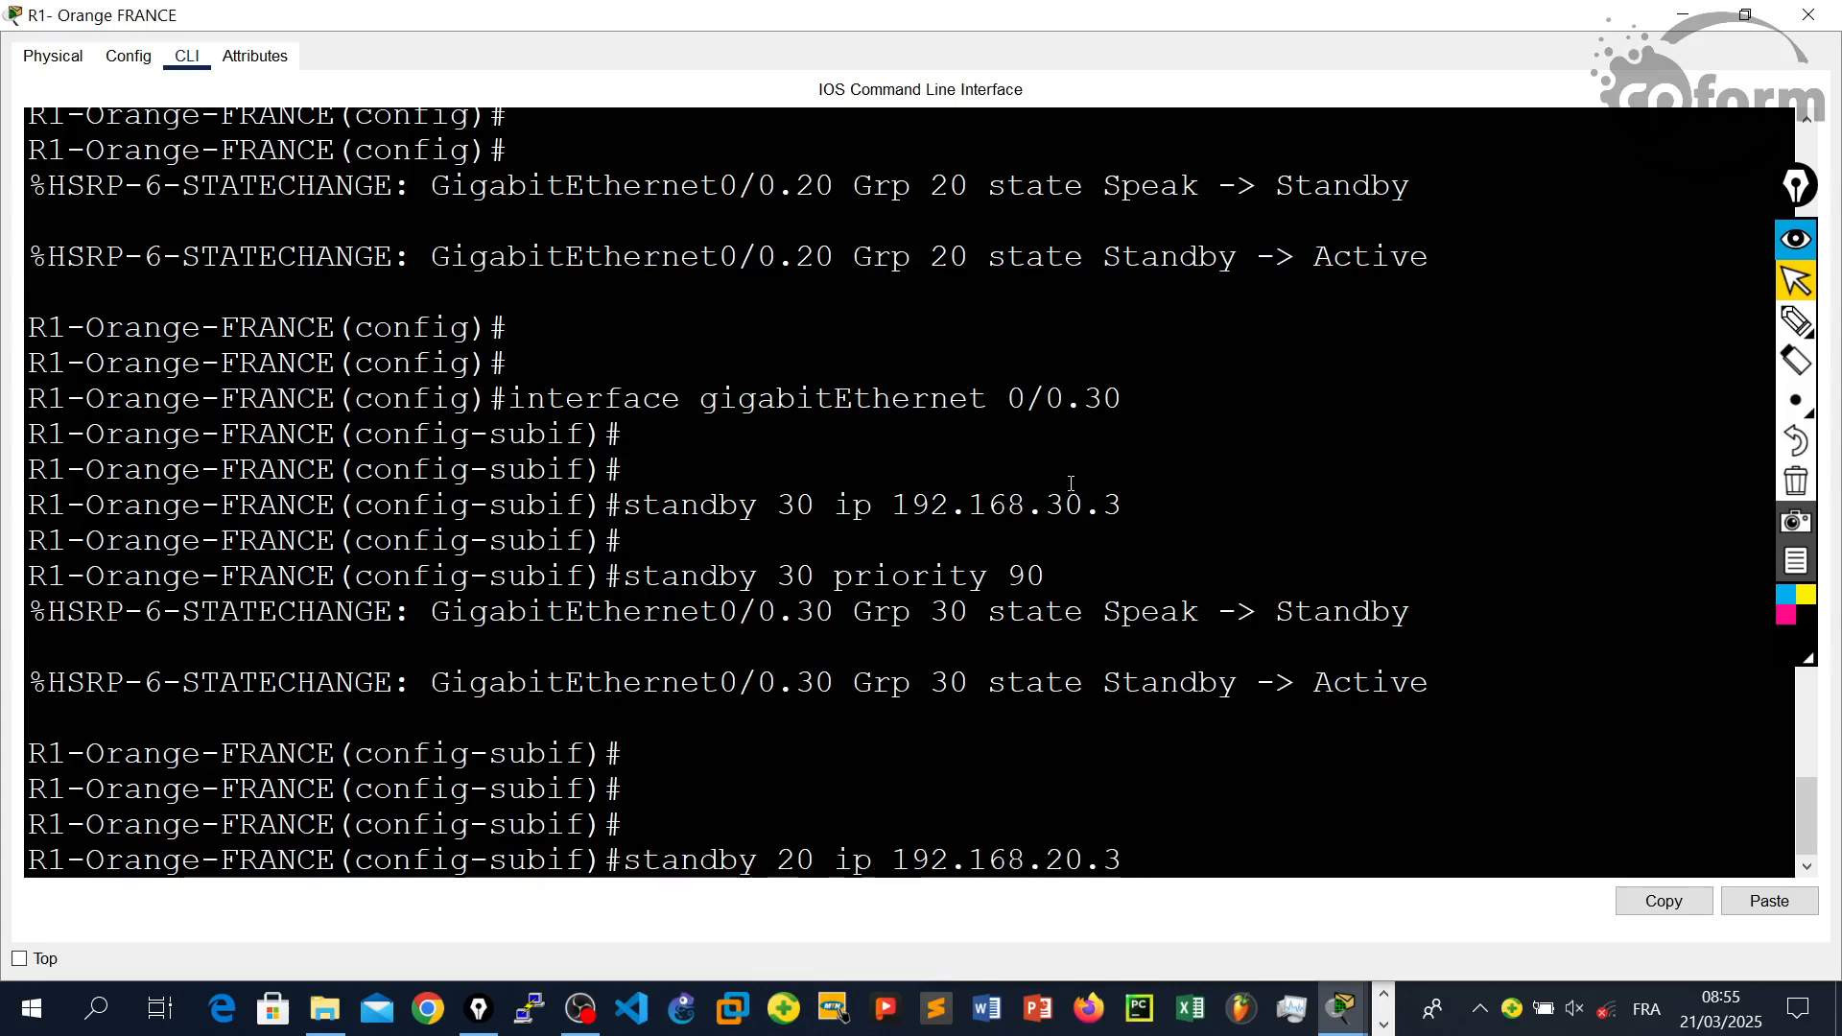
key(Up)
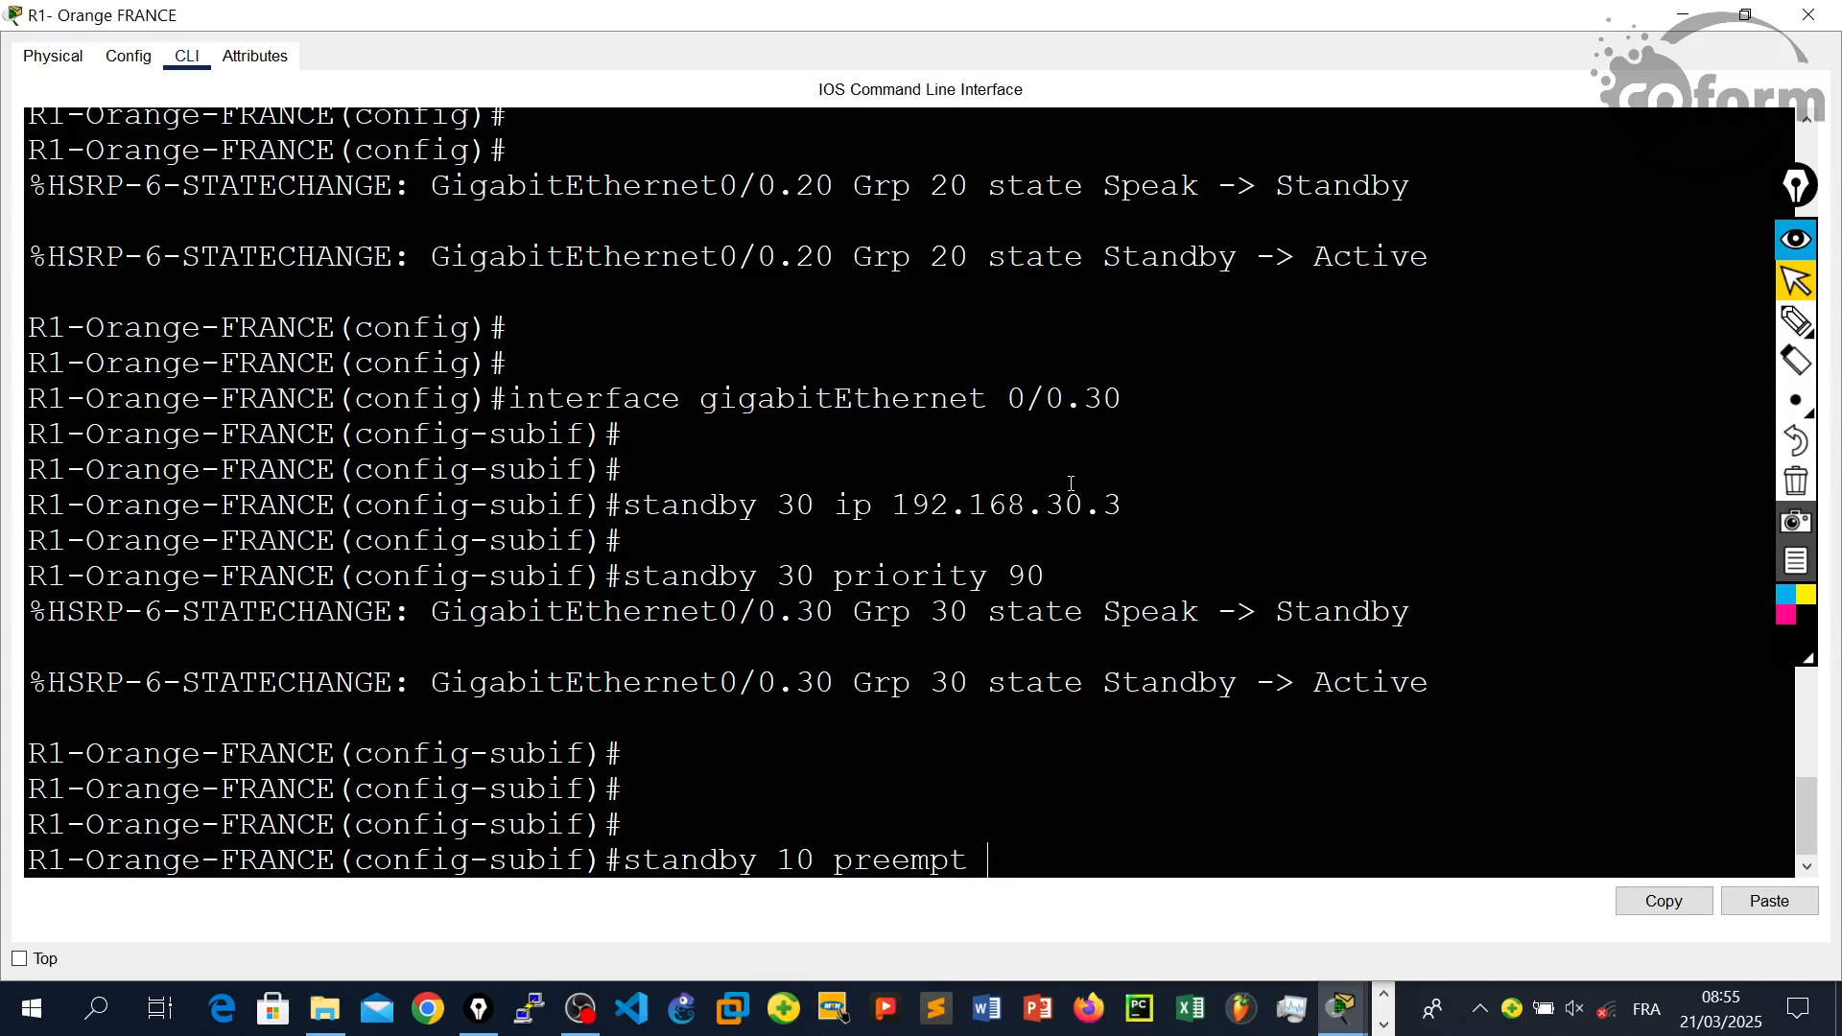
key(Left)
key(Left)
key(Left)
key(Left)
key(Left)
key(Left)
key(Left)
key(Left)
key(BackSpace)
key(BackSpace)
text(30)
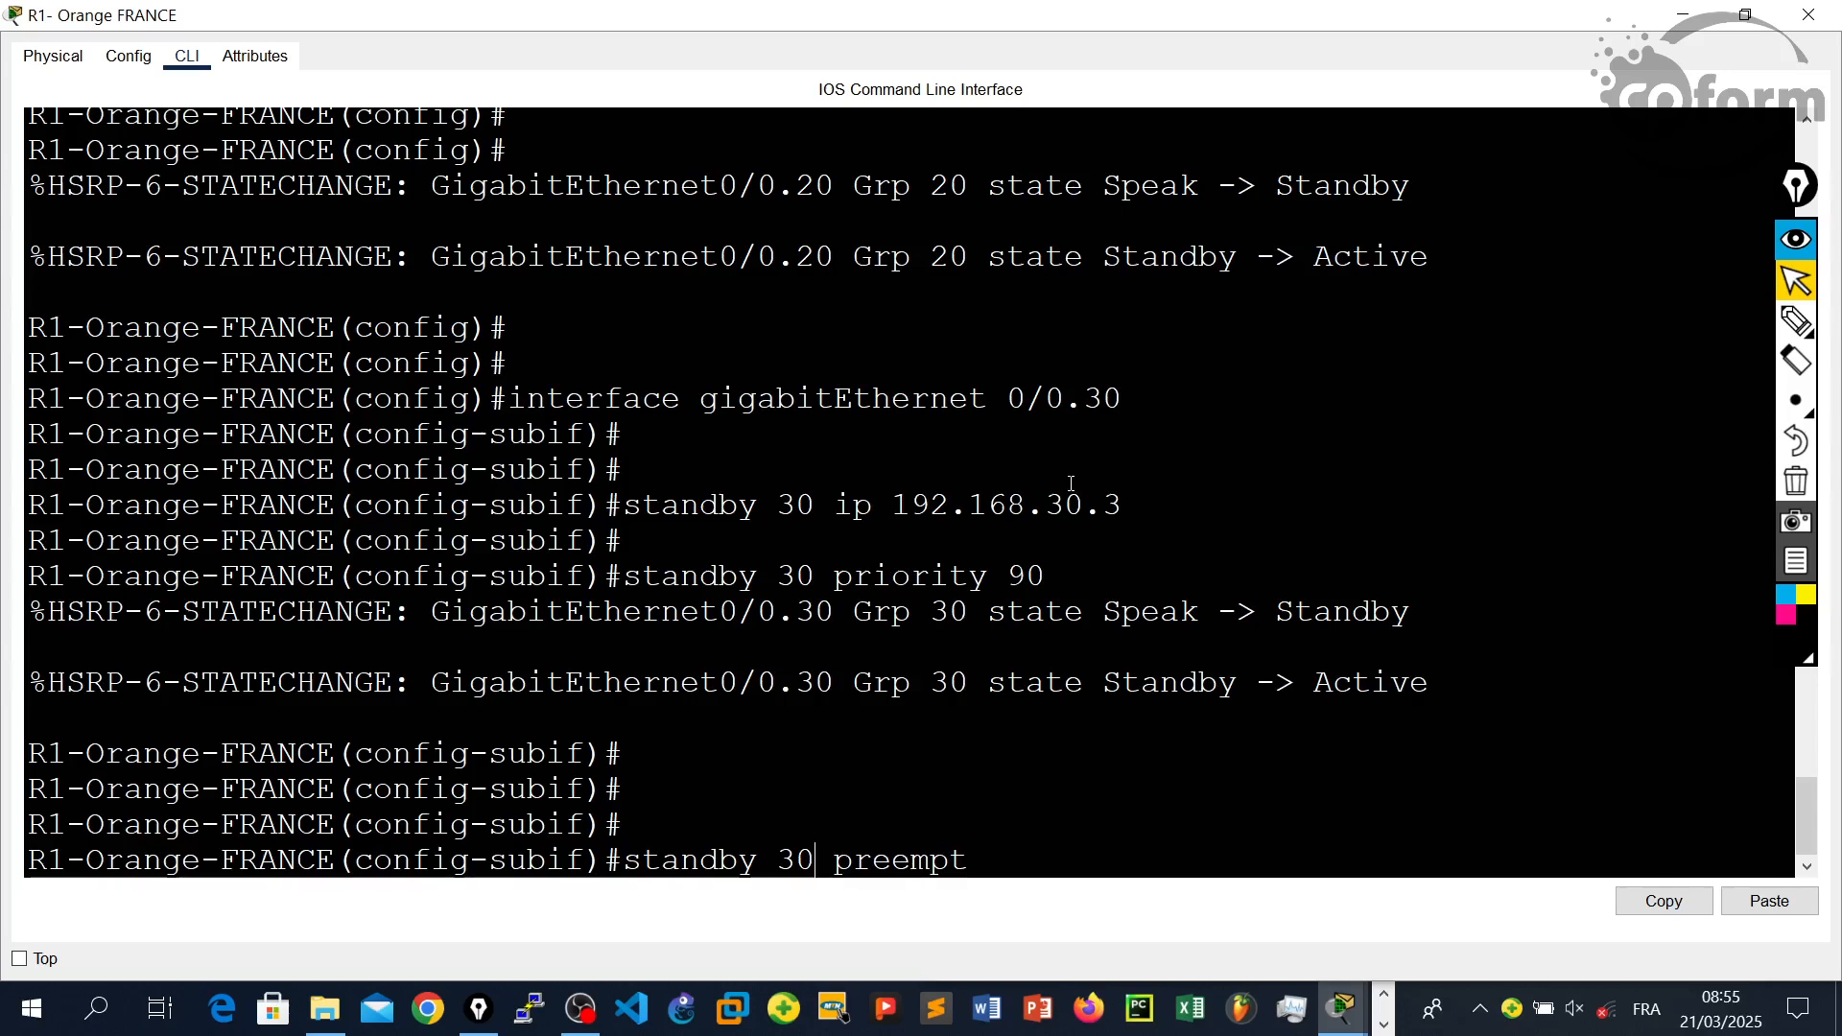
key(Return)
key(Return)
key(Return)
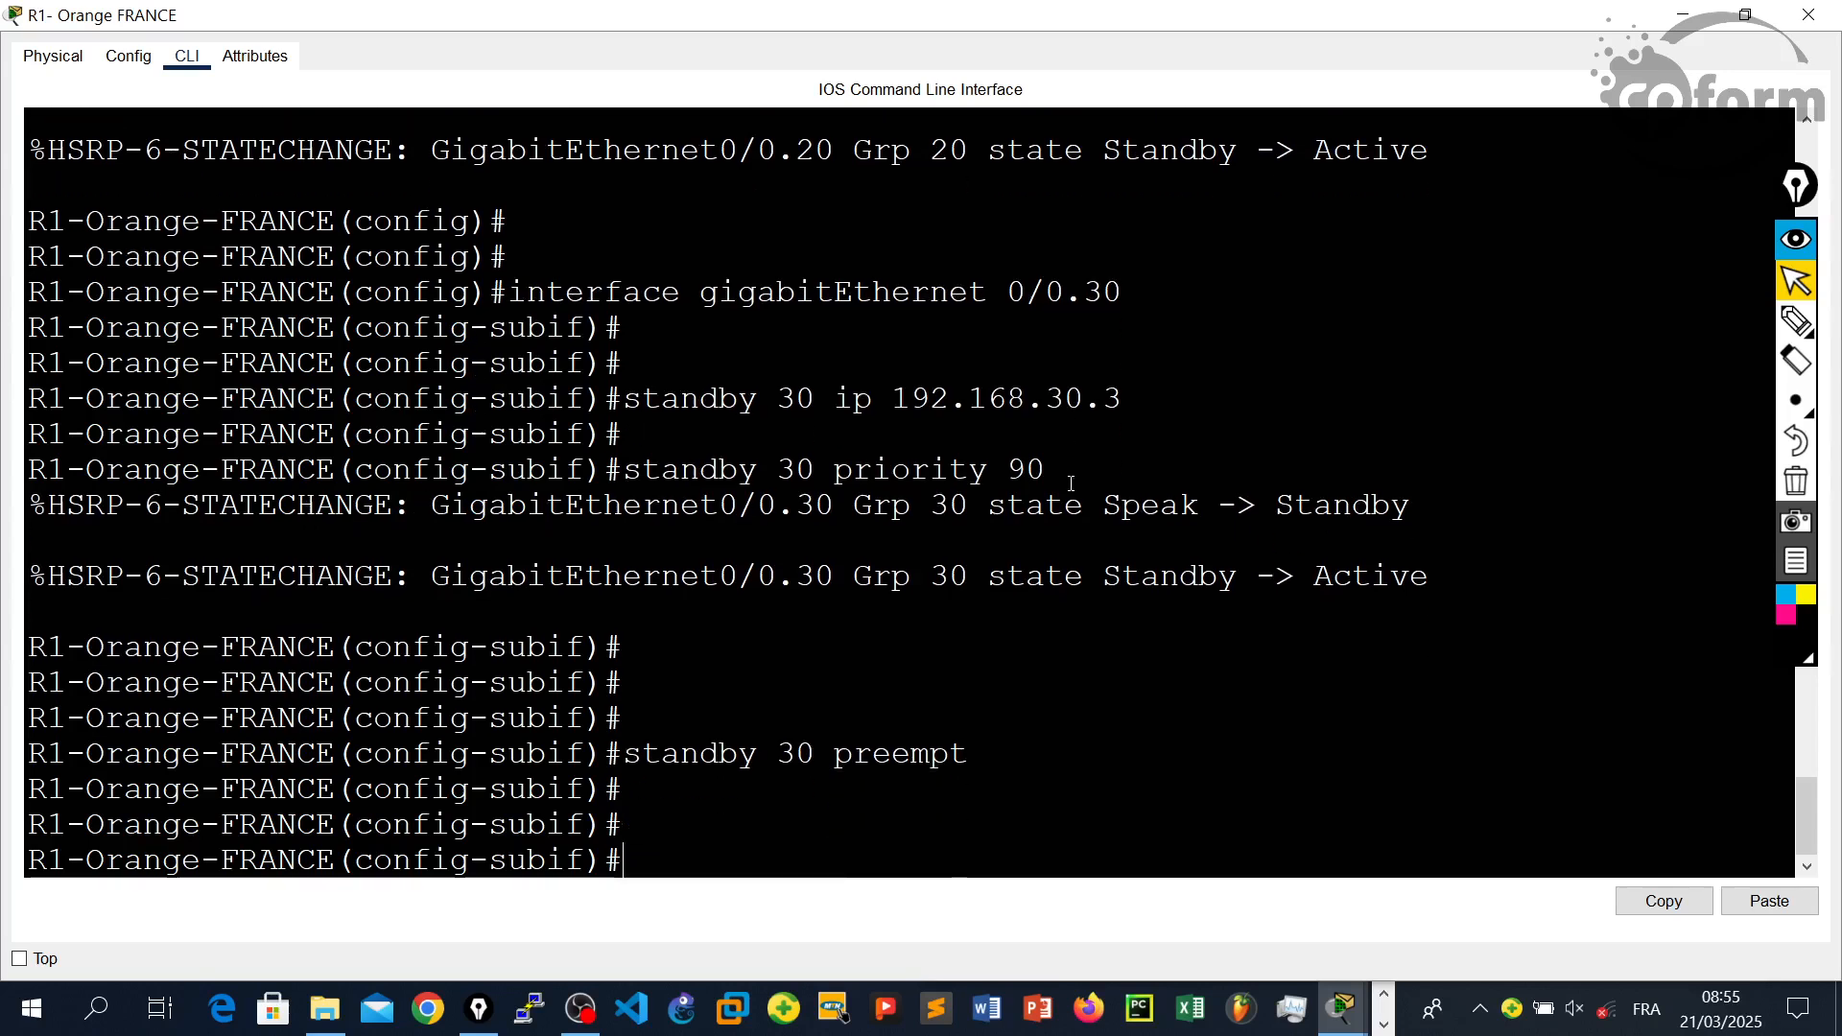
- Leave the GigabitEthernet 0/0.30 subinterface and enter the GigabitEthernet 0/0.40 subinterface configuration on R1
text(ex)
key(Return)
key(Return)
key(Return)
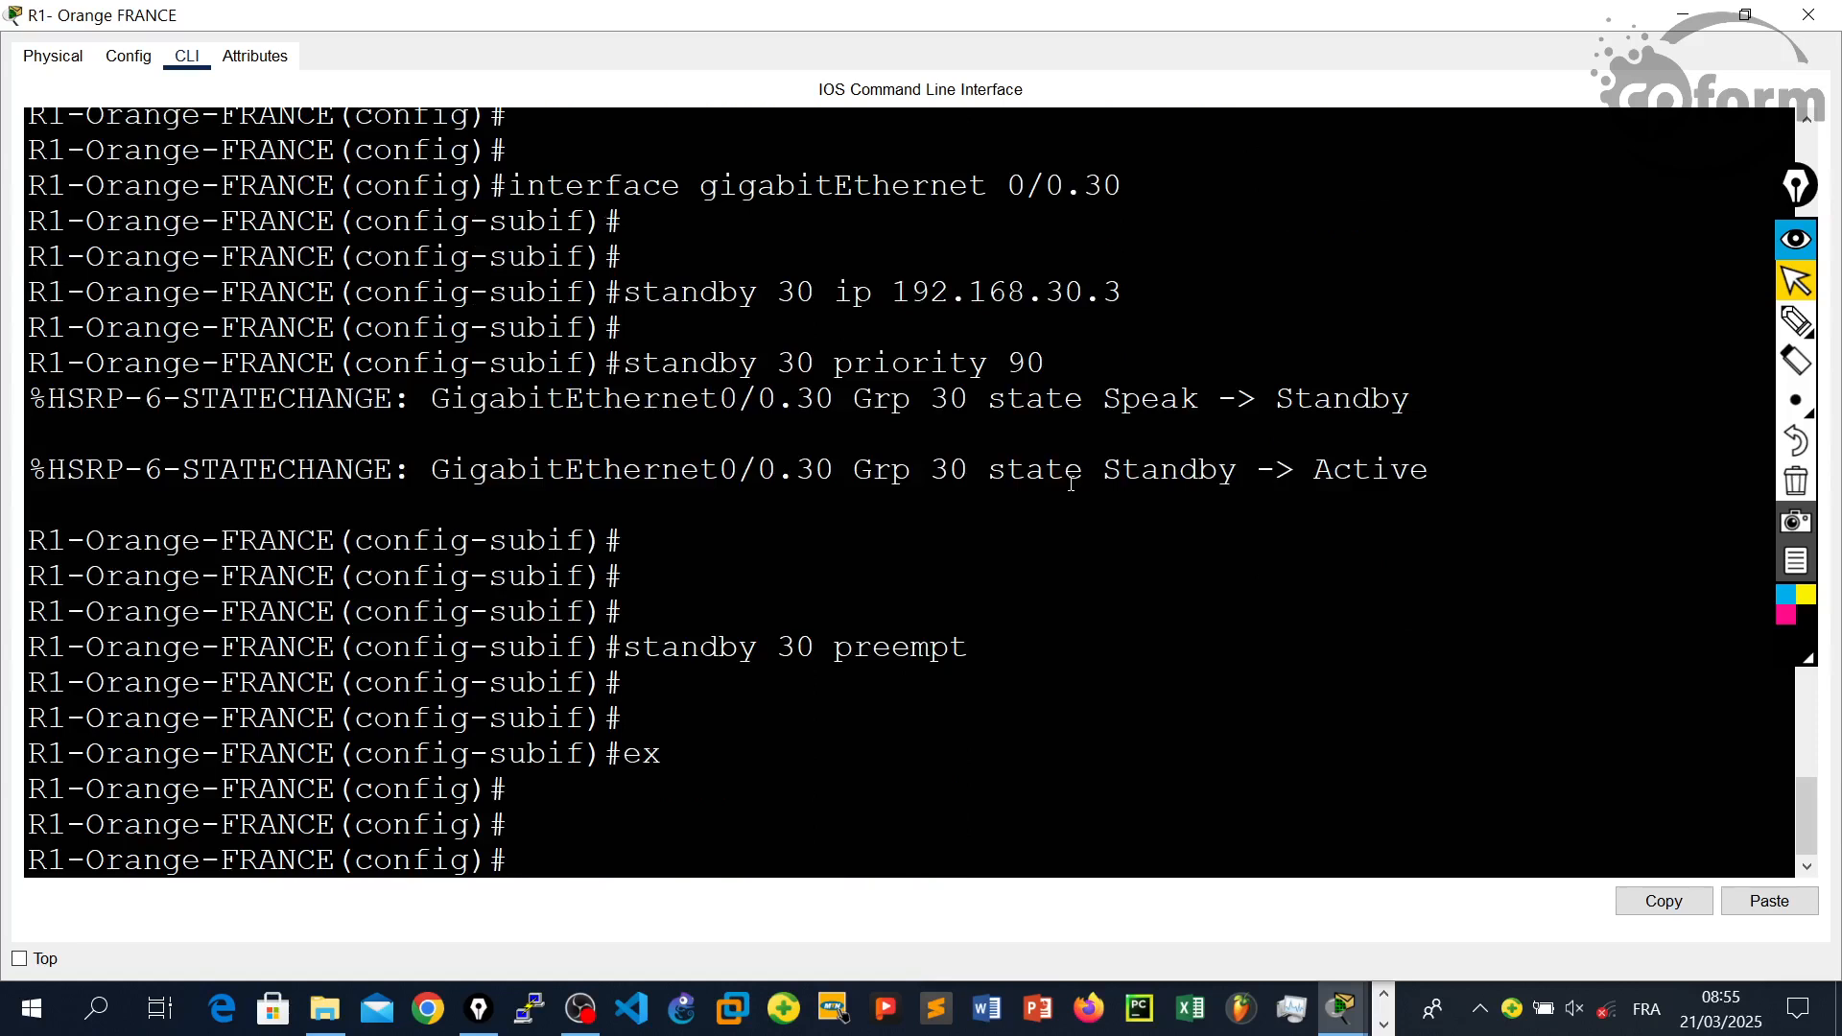
key(Up)
key(Up)
key(Up)
key(Up)
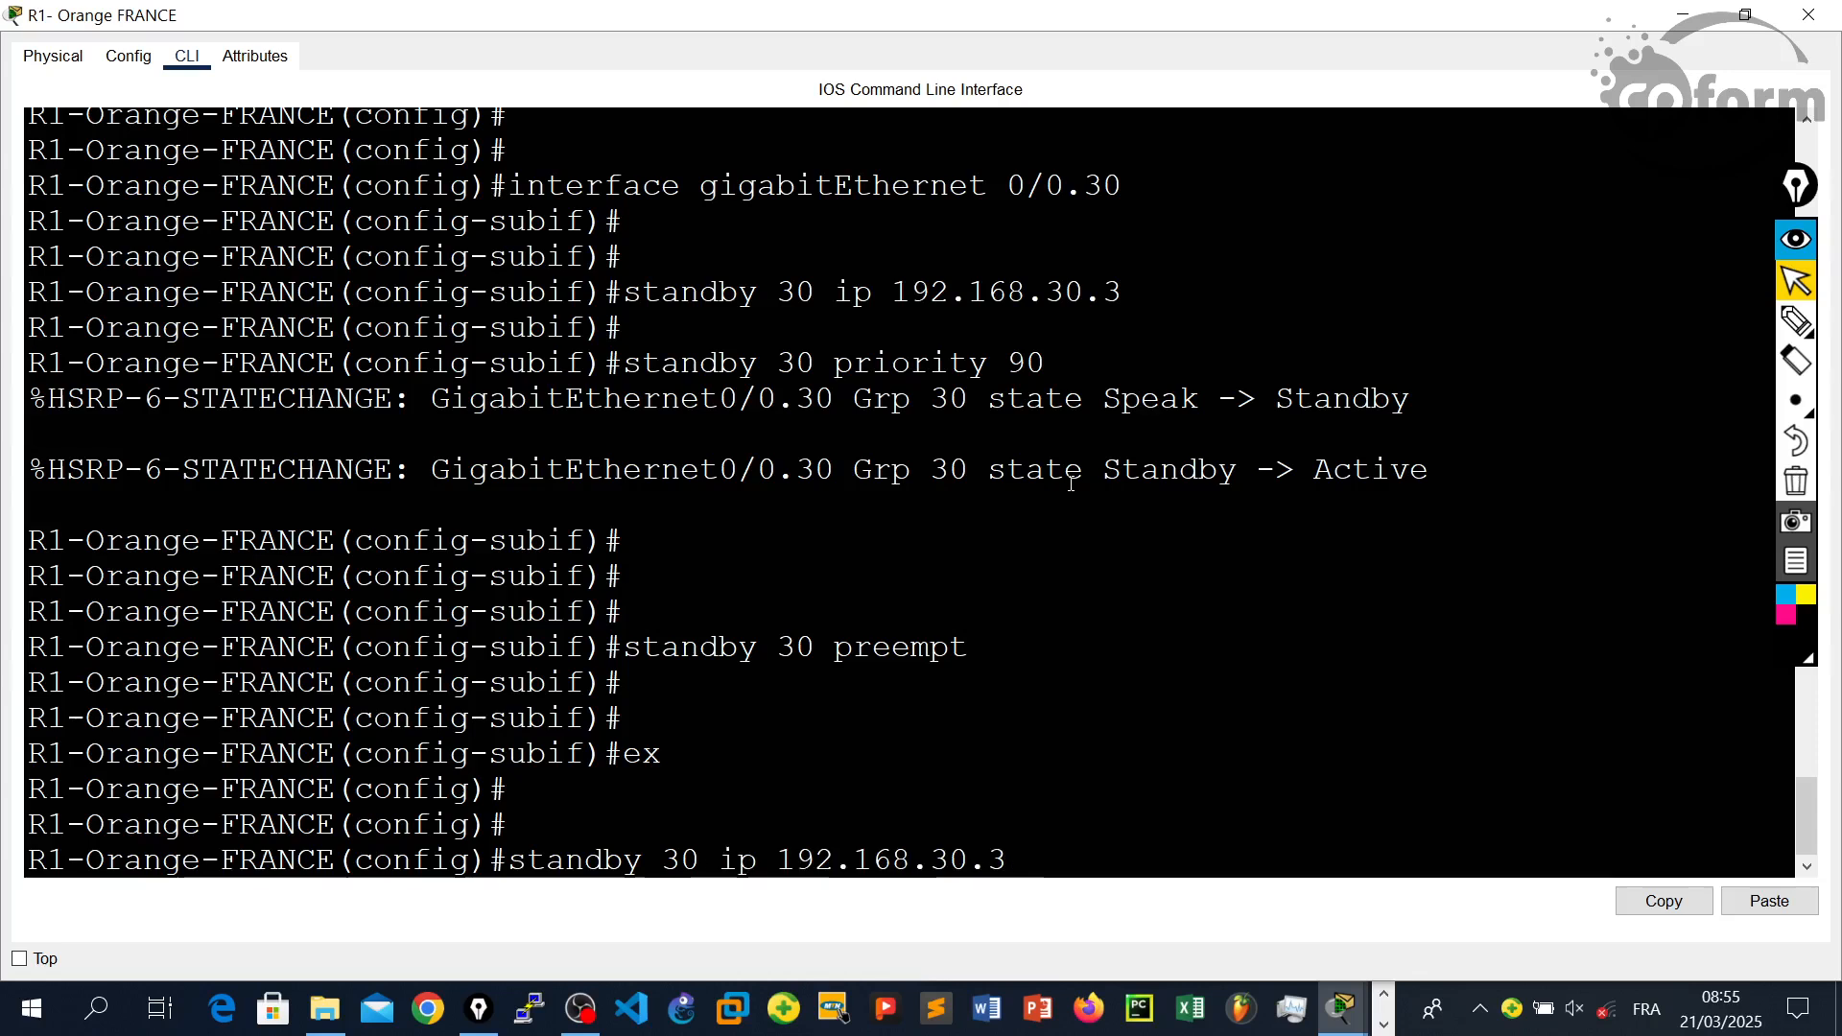
key(Up)
key(BackSpace)
key(BackSpace)
text(40)
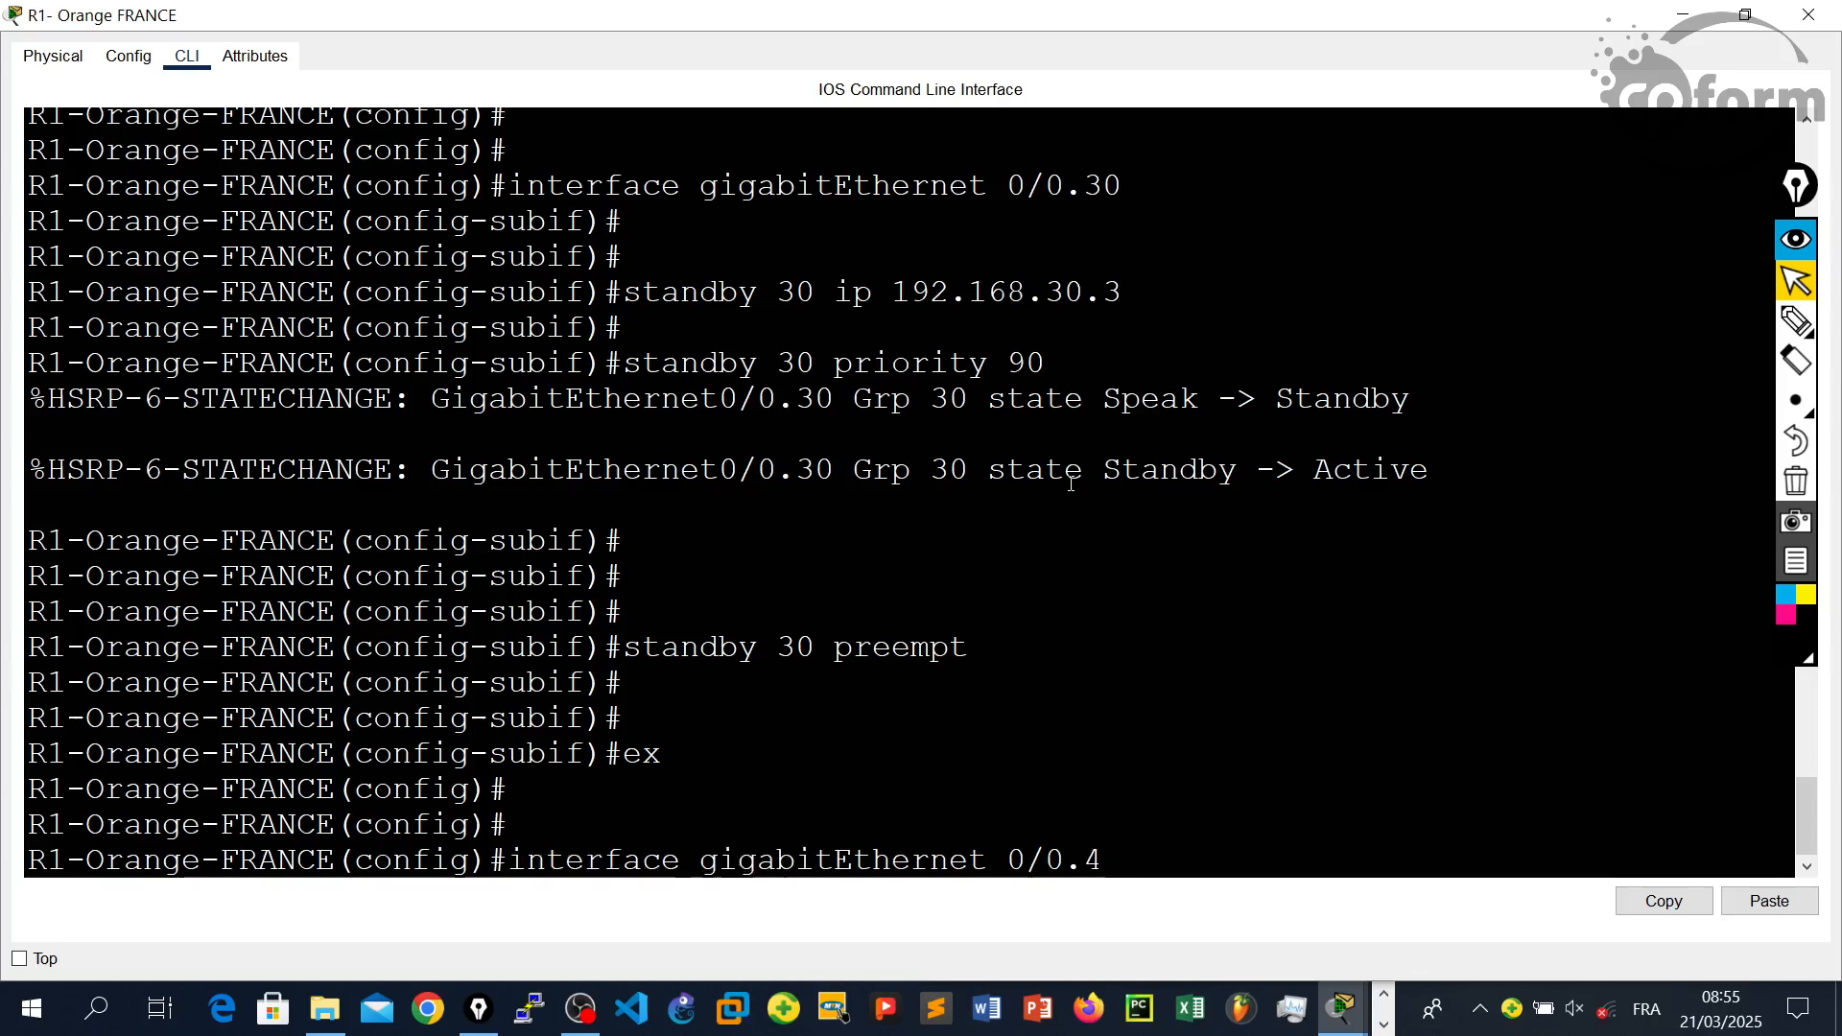
key(Return)
- Set the HSRP group 40 virtual IP to 192.168.40.3 by editing the recalled group 30 standby command
key(Up)
key(Up)
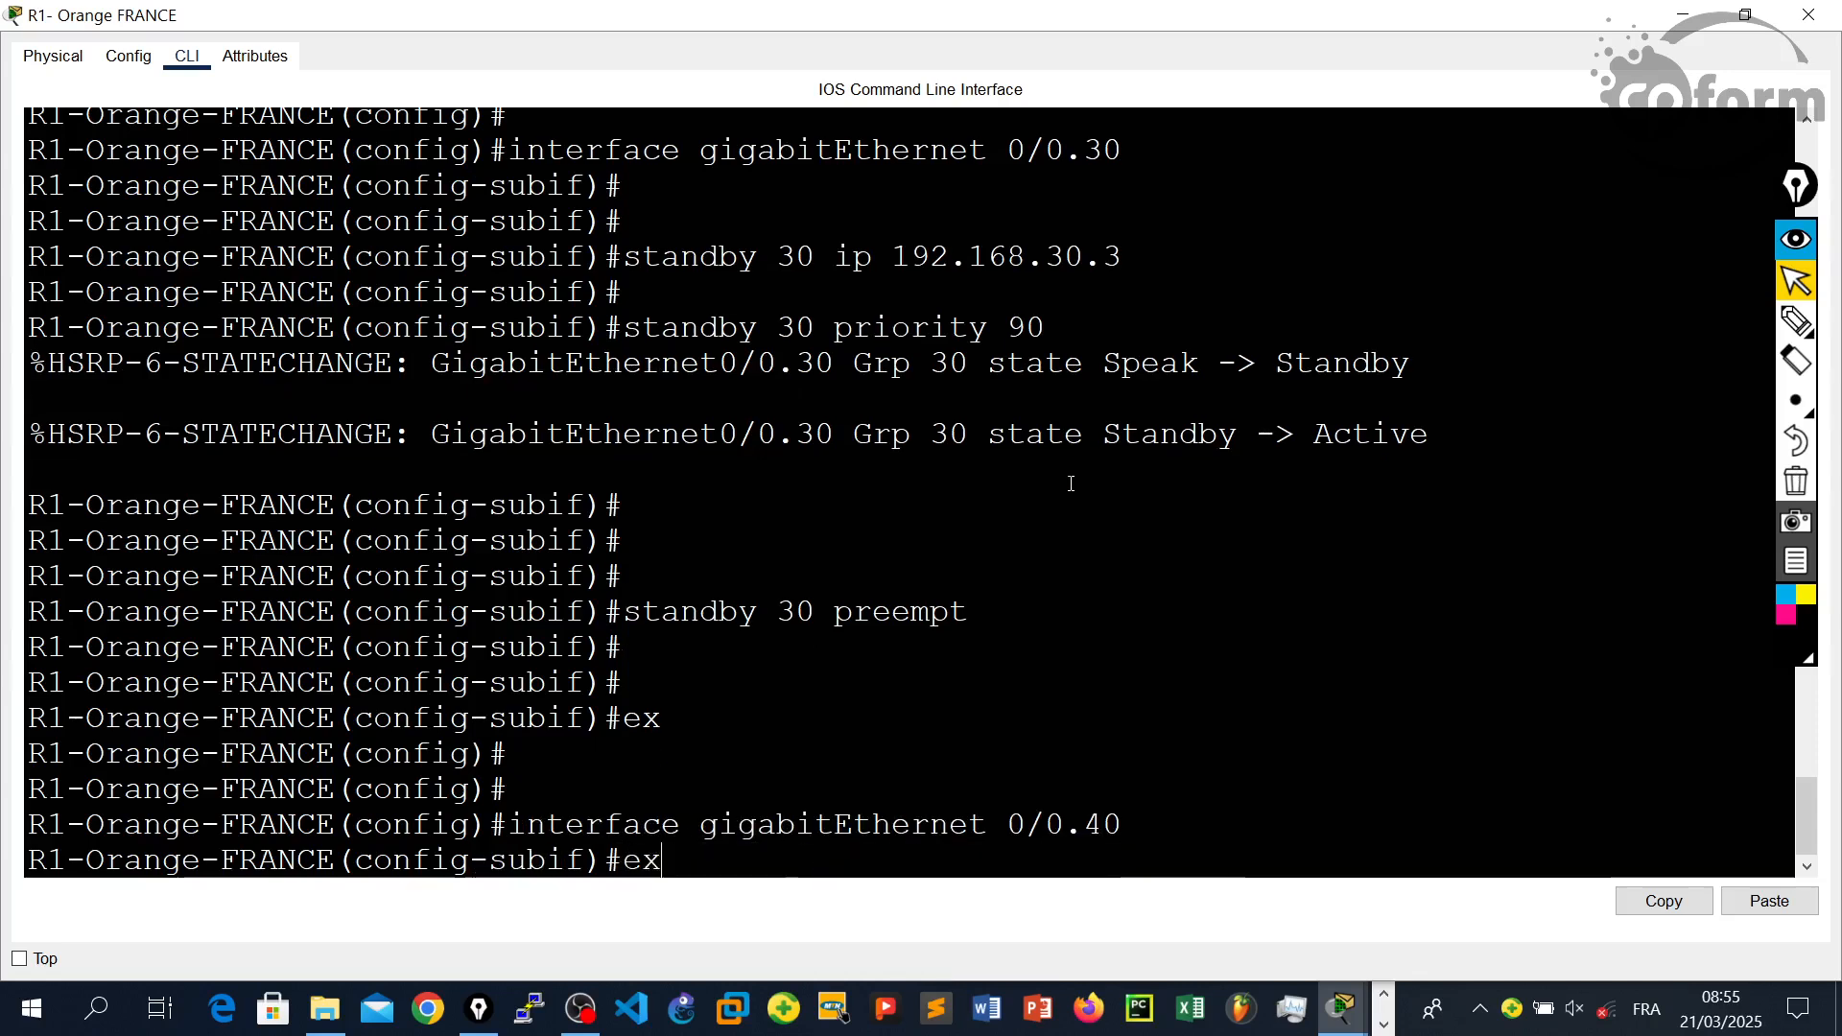
key(Up)
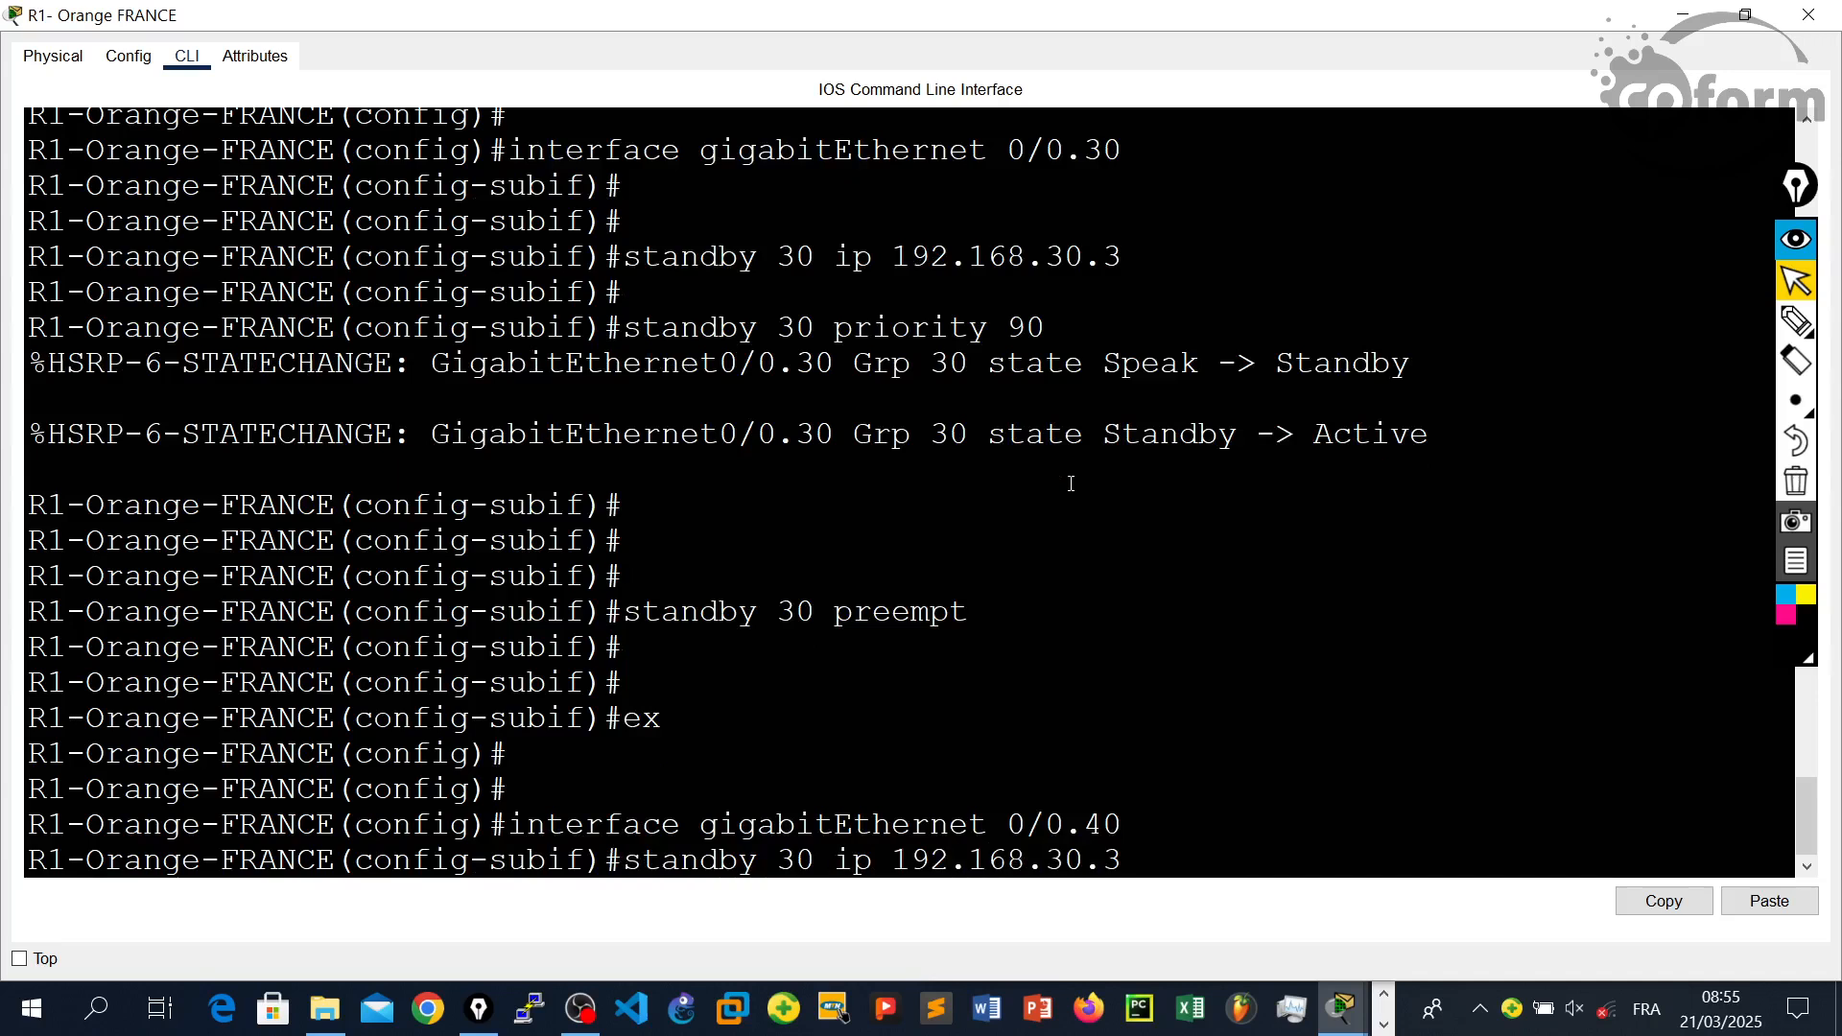
key(Up)
key(Down)
key(Left)
key(Left)
key(BackSpace)
key(BackSpace)
text(40)
key(Left)
key(Left)
key(Left)
key(Left)
key(Left)
key(Left)
key(Left)
key(Left)
key(Left)
key(Left)
key(Left)
key(Left)
key(Left)
key(BackSpace)
key(BackSpace)
text(40)
key(Return)
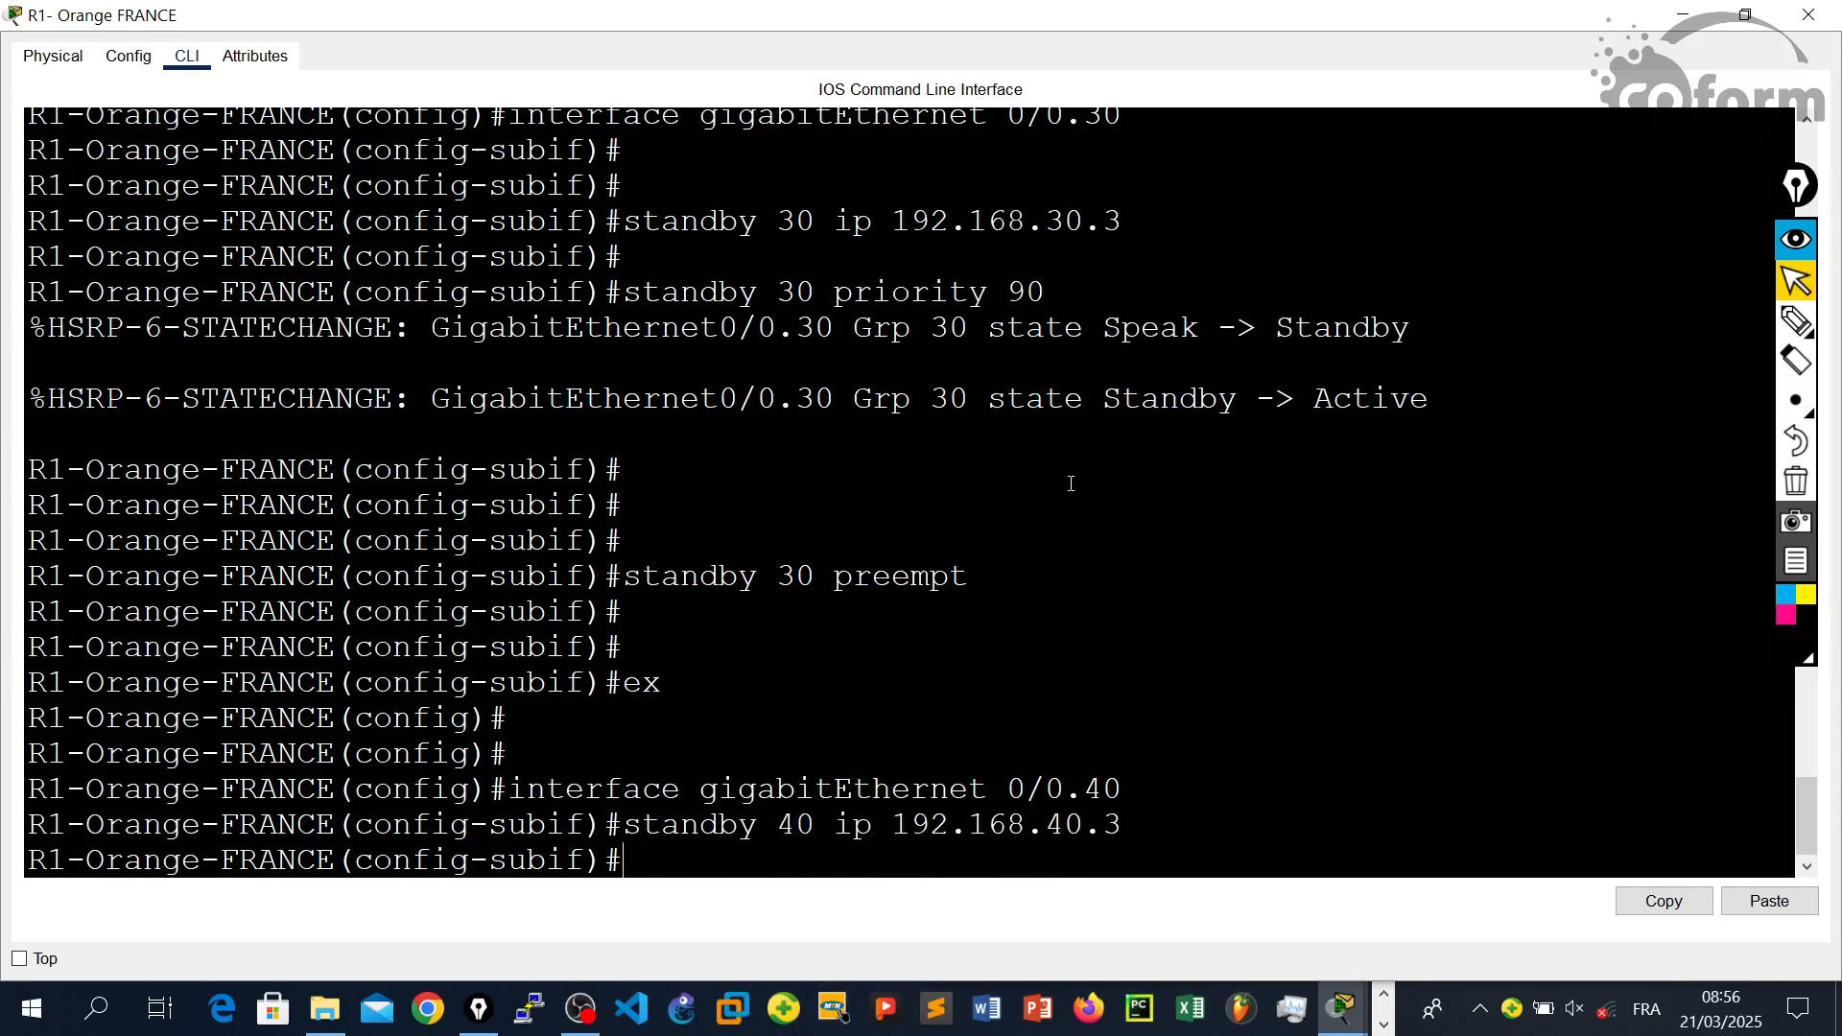
- Set the HSRP group 40 priority to 90 by editing the recalled group 30 priority command
key(Up)
key(Up)
key(Up)
key(Up)
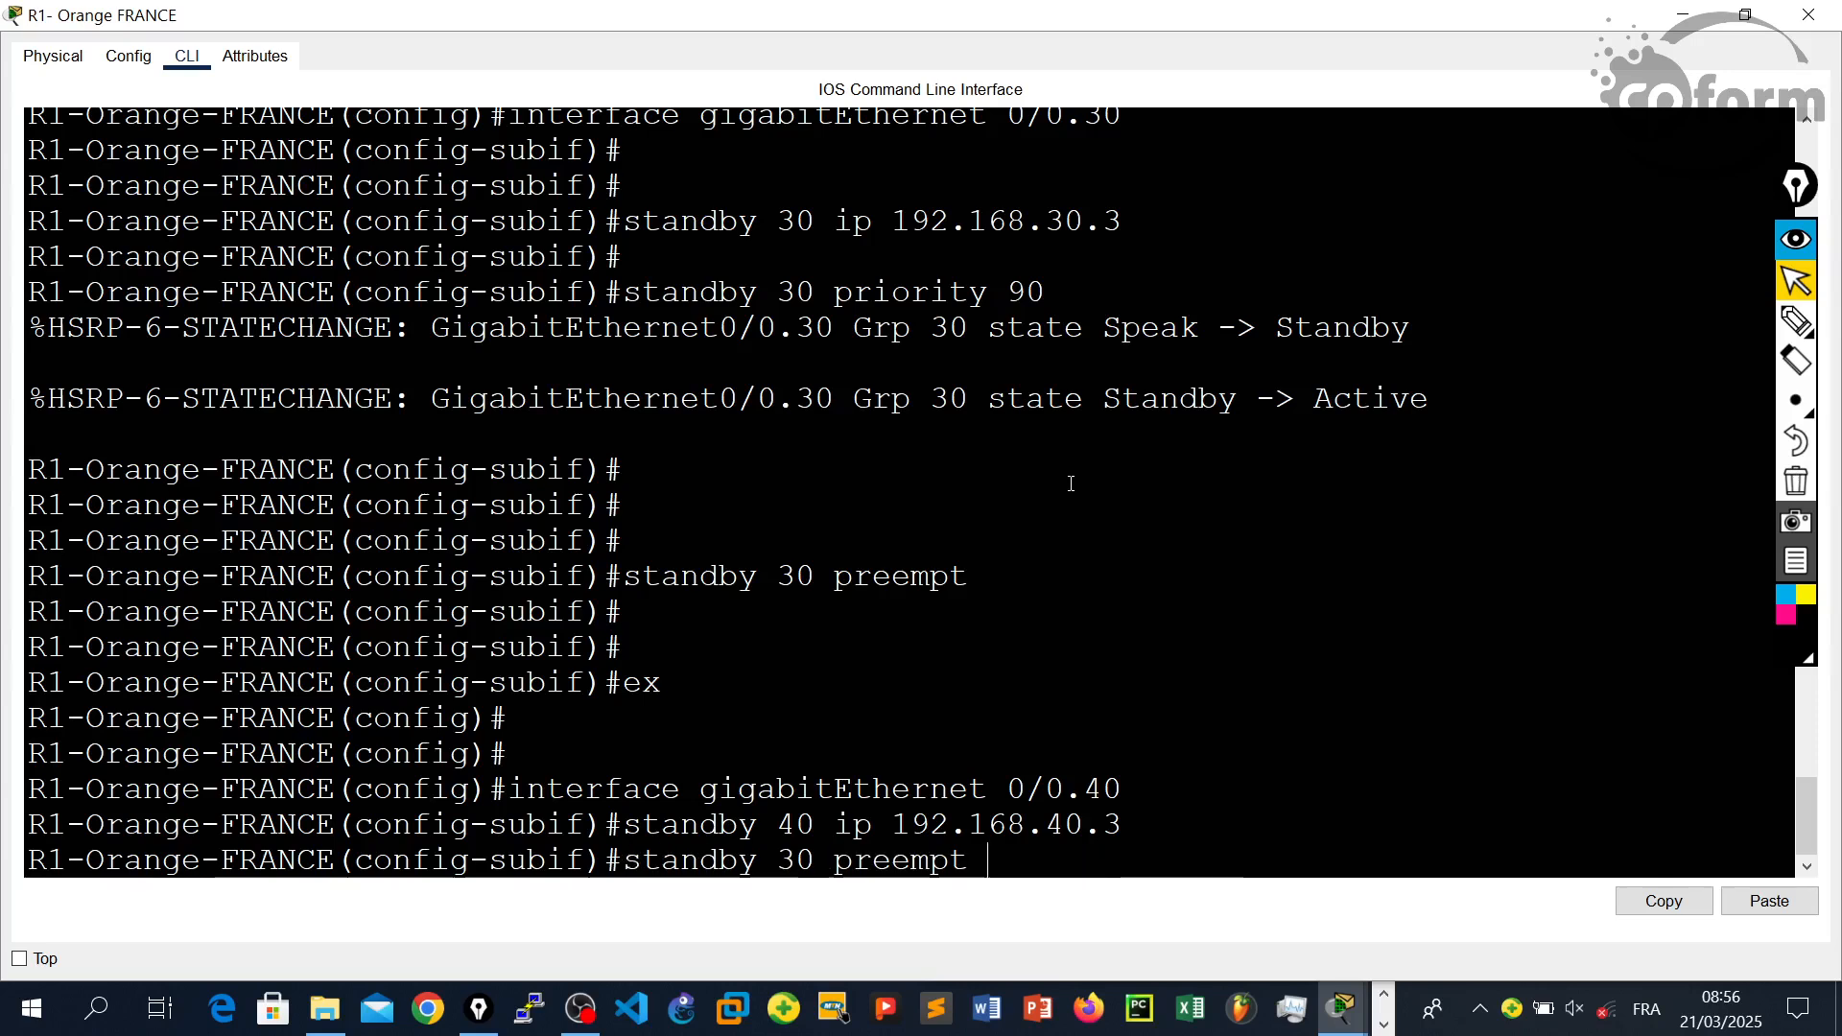
key(Up)
key(Up)
key(Down)
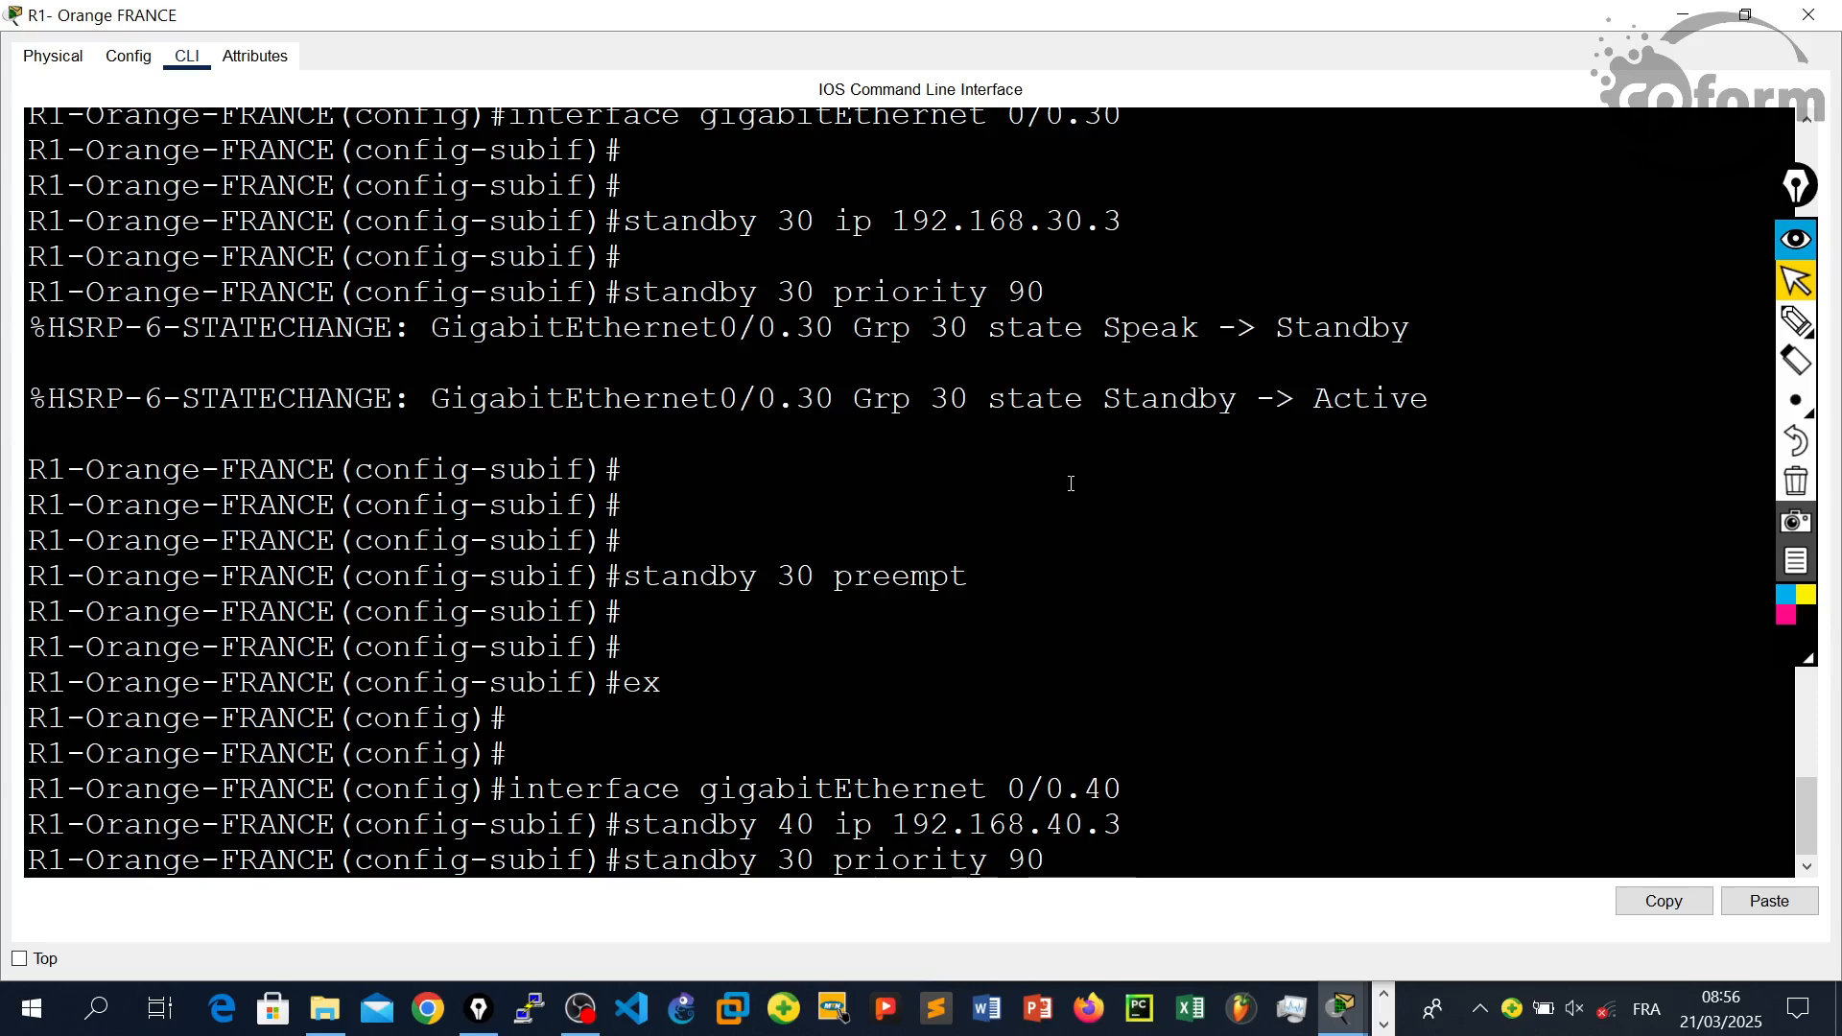
key(Left)
key(Left)
key(Left)
key(Left)
key(Left)
key(Left)
key(Left)
key(Left)
key(Left)
key(Left)
key(Left)
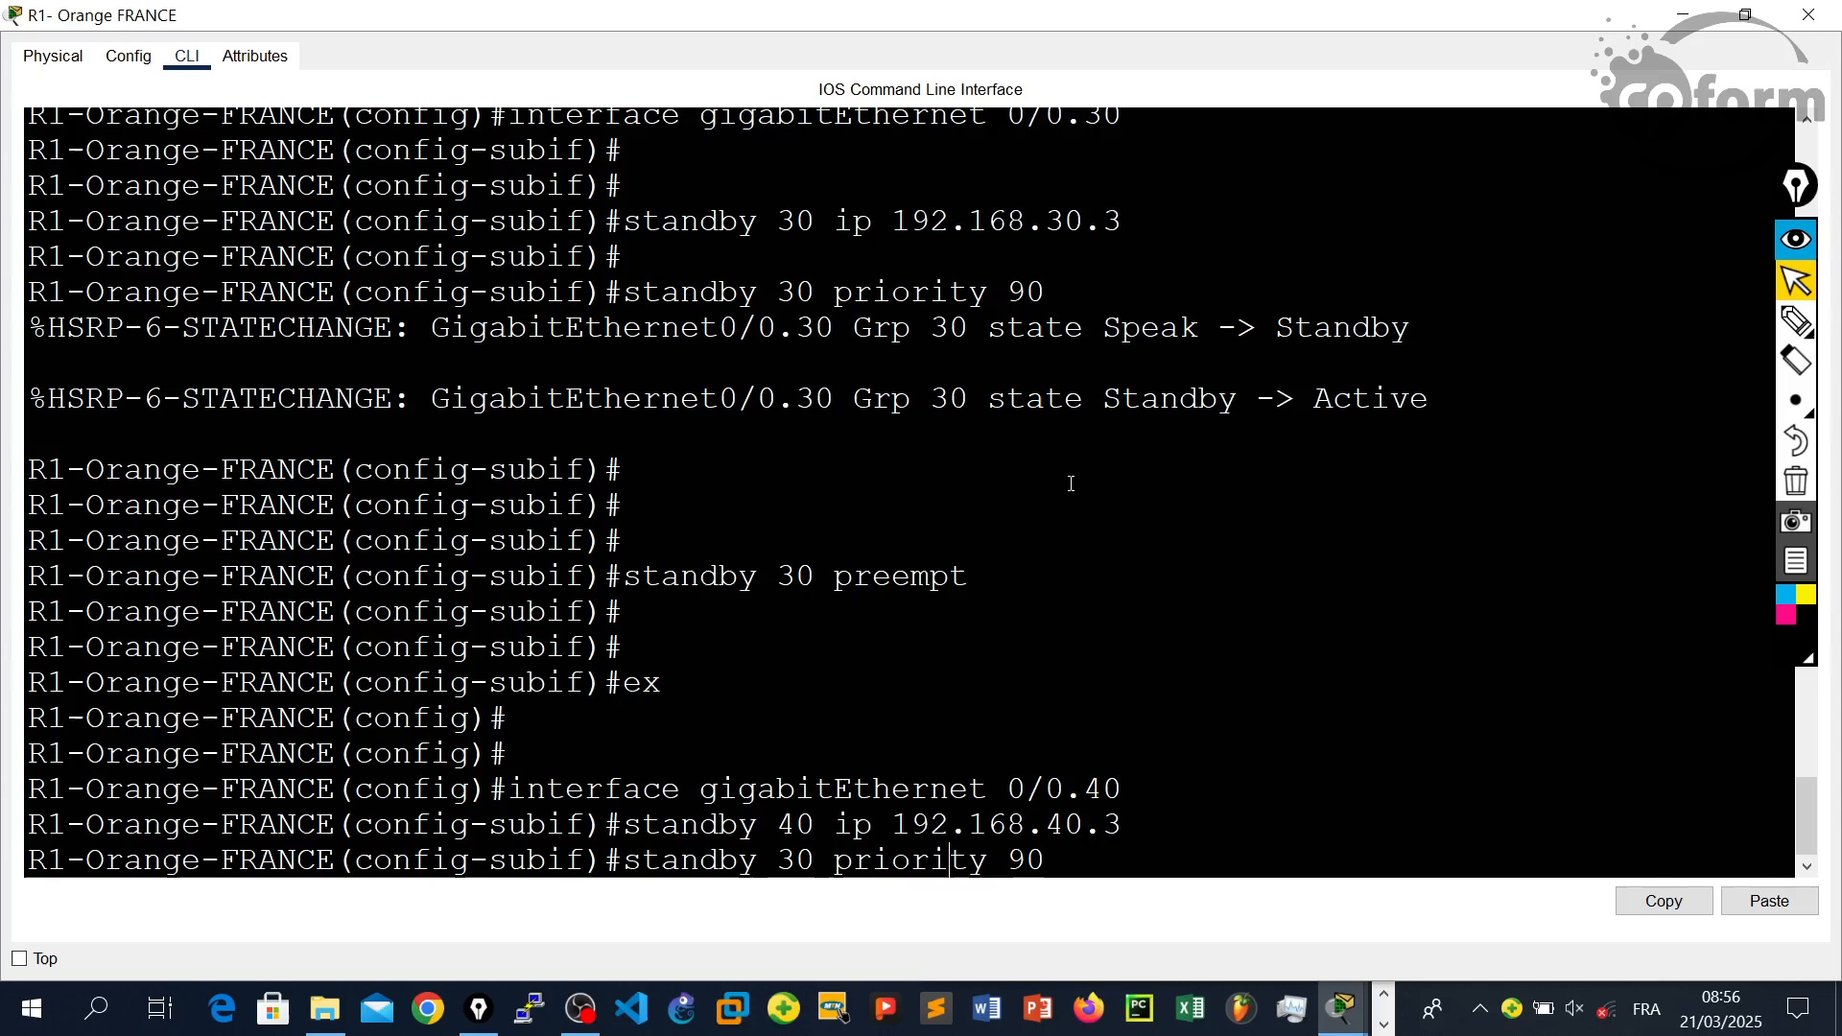
key(Left)
key(BackSpace)
key(BackSpace)
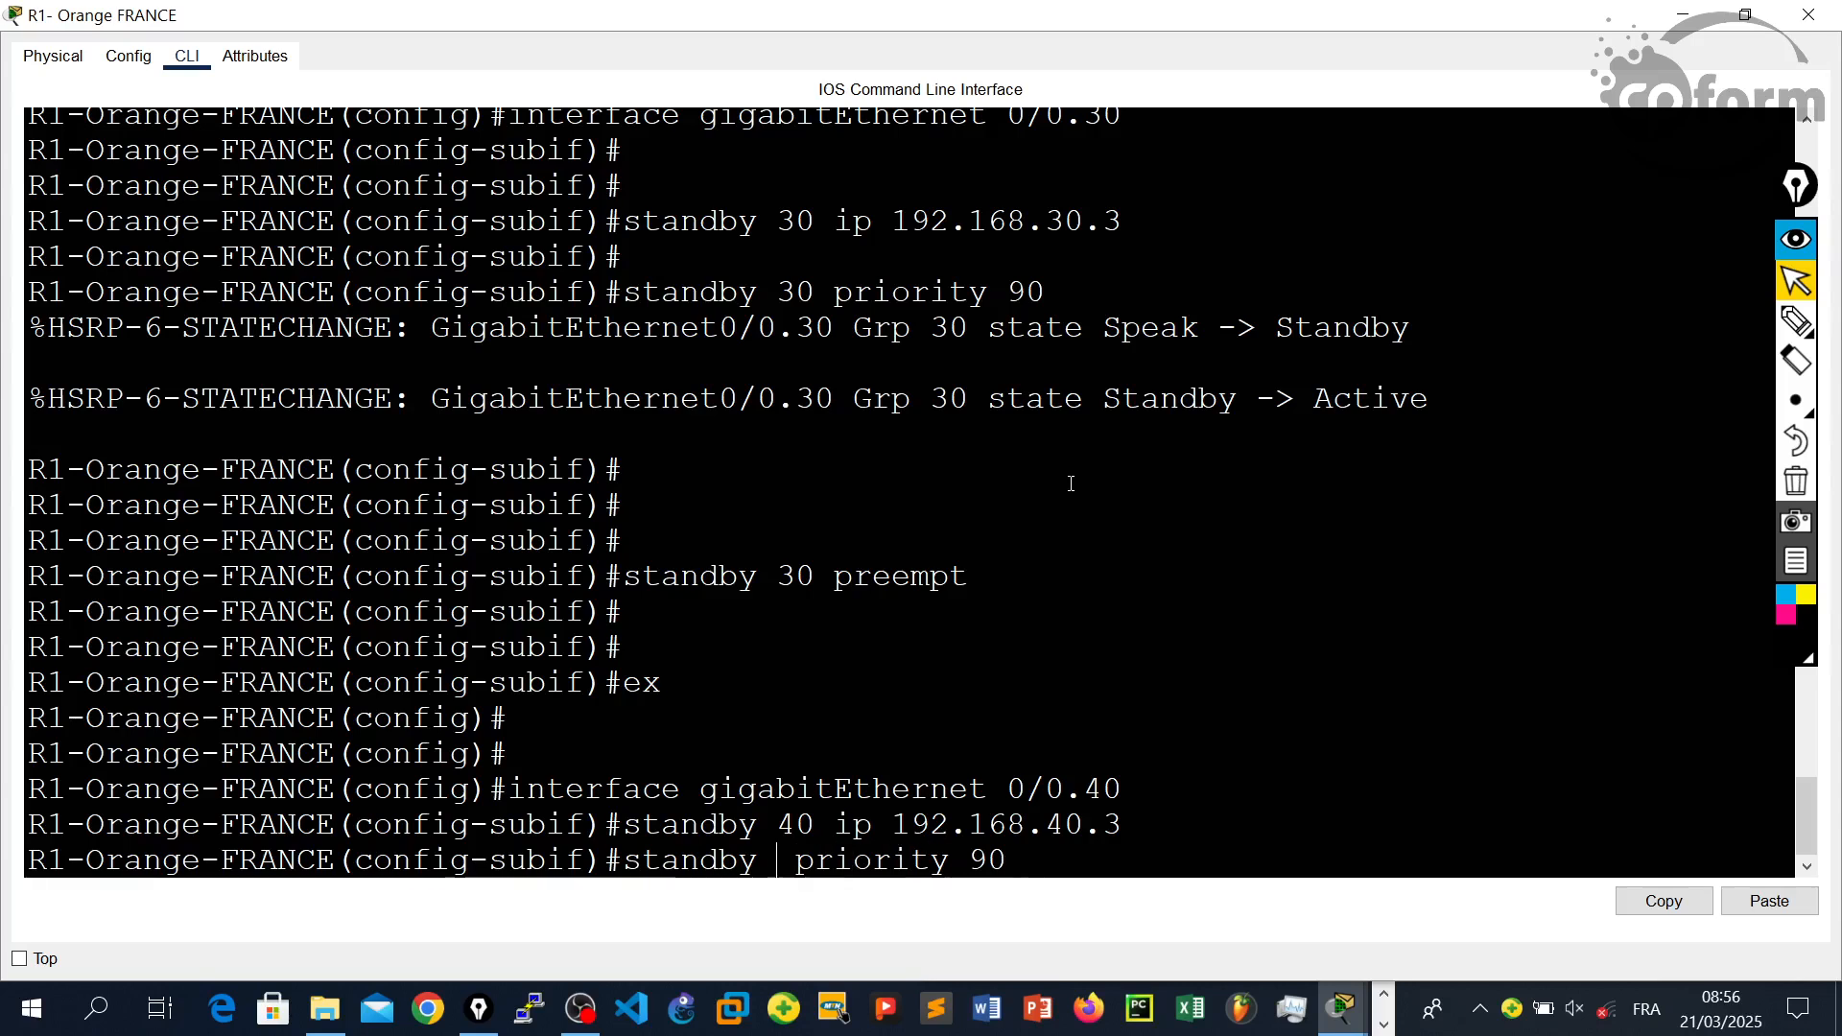
text(40)
key(Return)
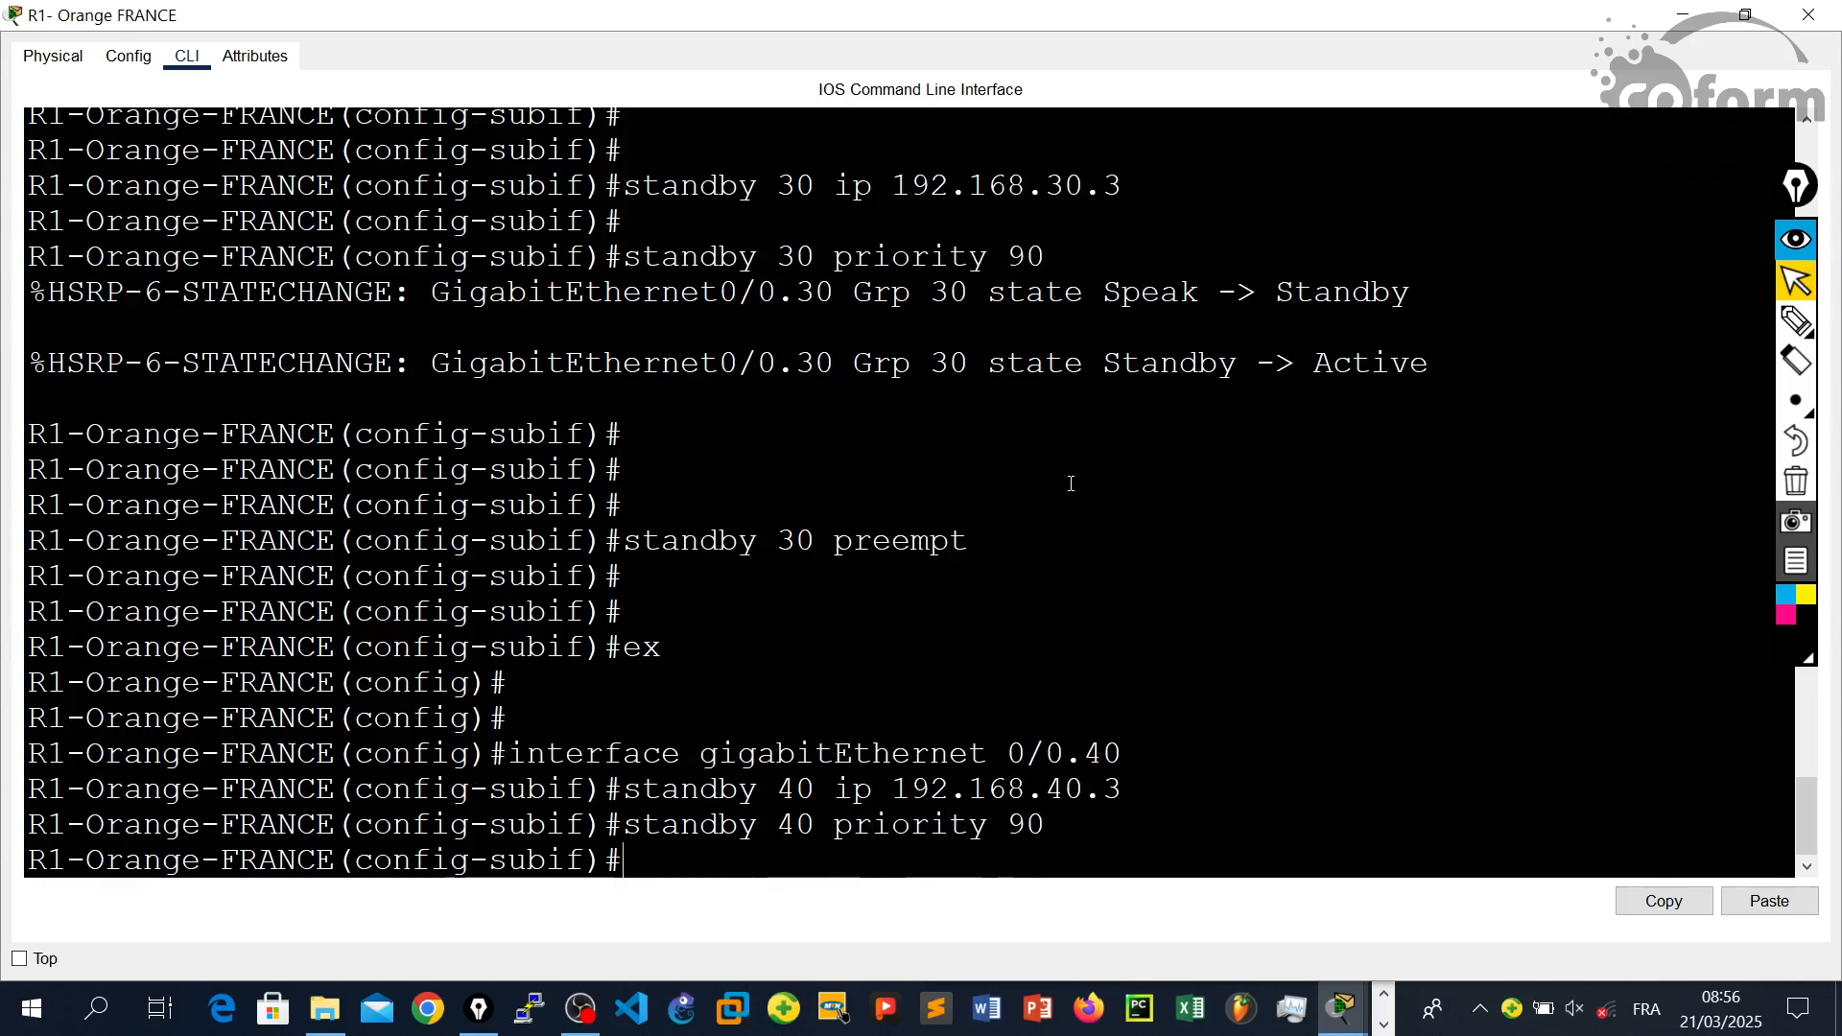
key(Return)
key(Return)
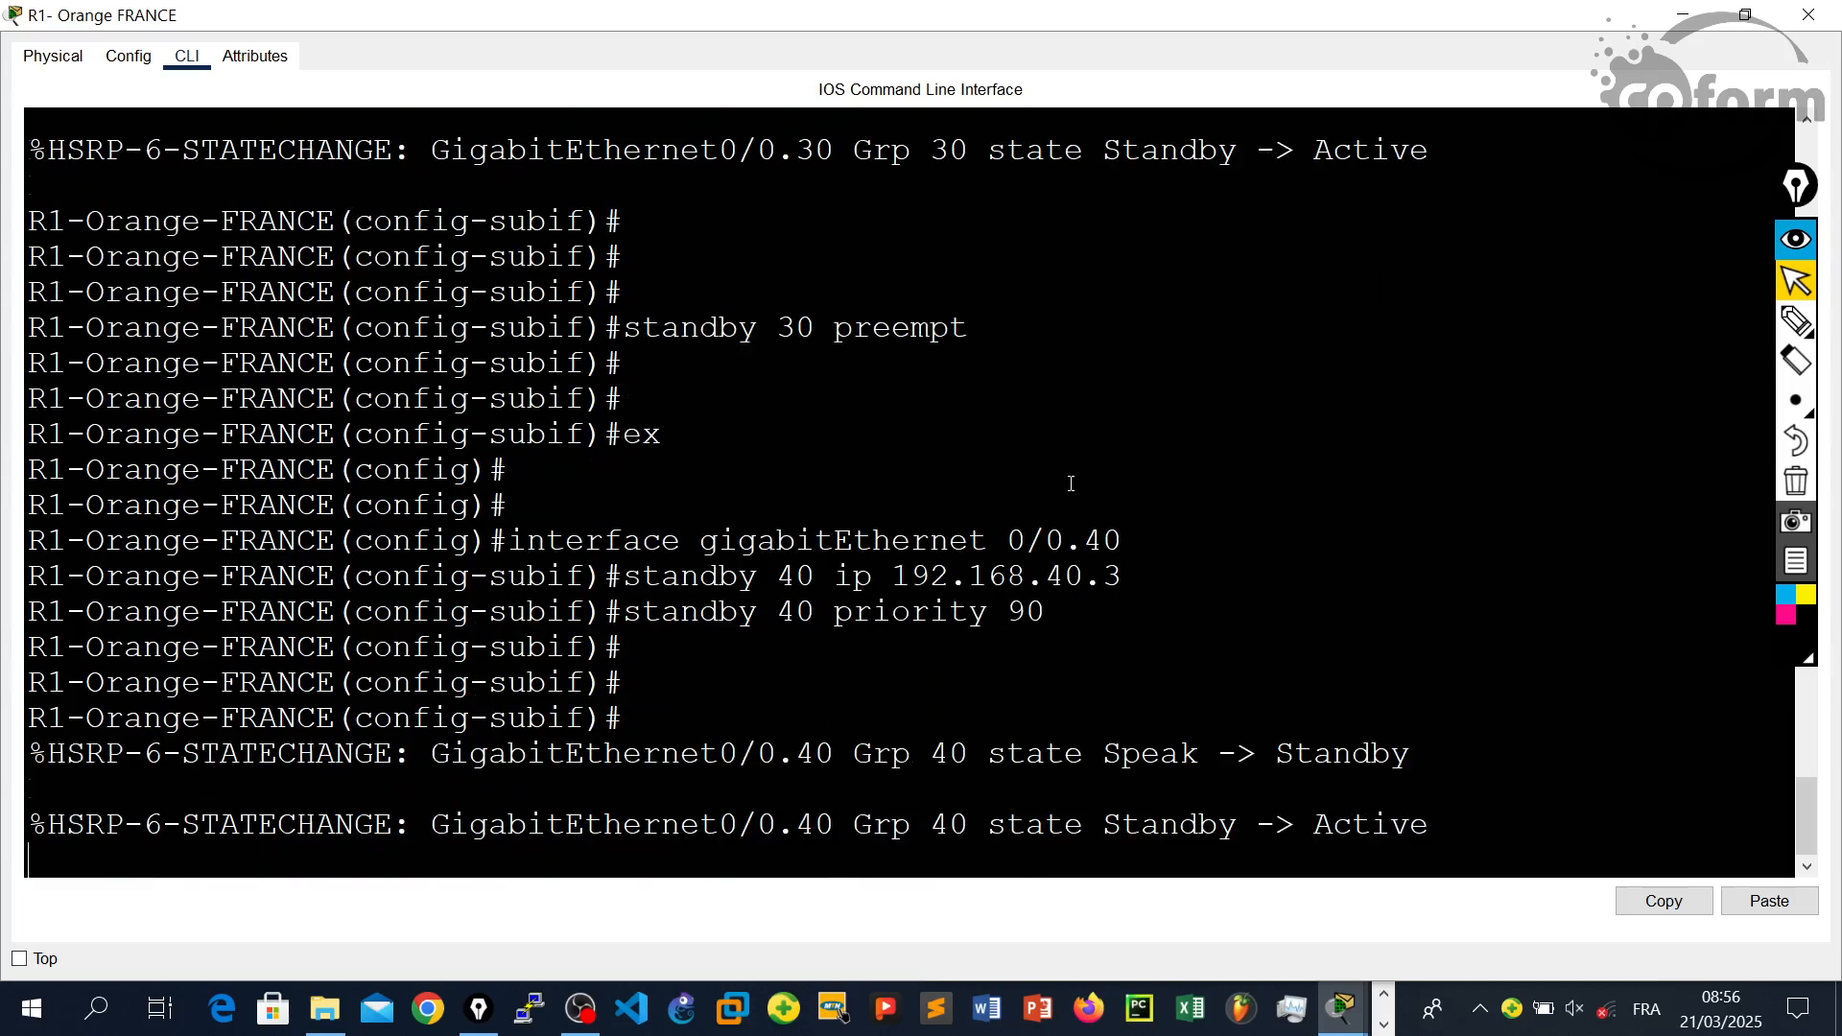
- Return to privileged EXEC mode on R1 and save the configuration with wr
key(ctrl+z)
key(Return)
key(Return)
text(wr)
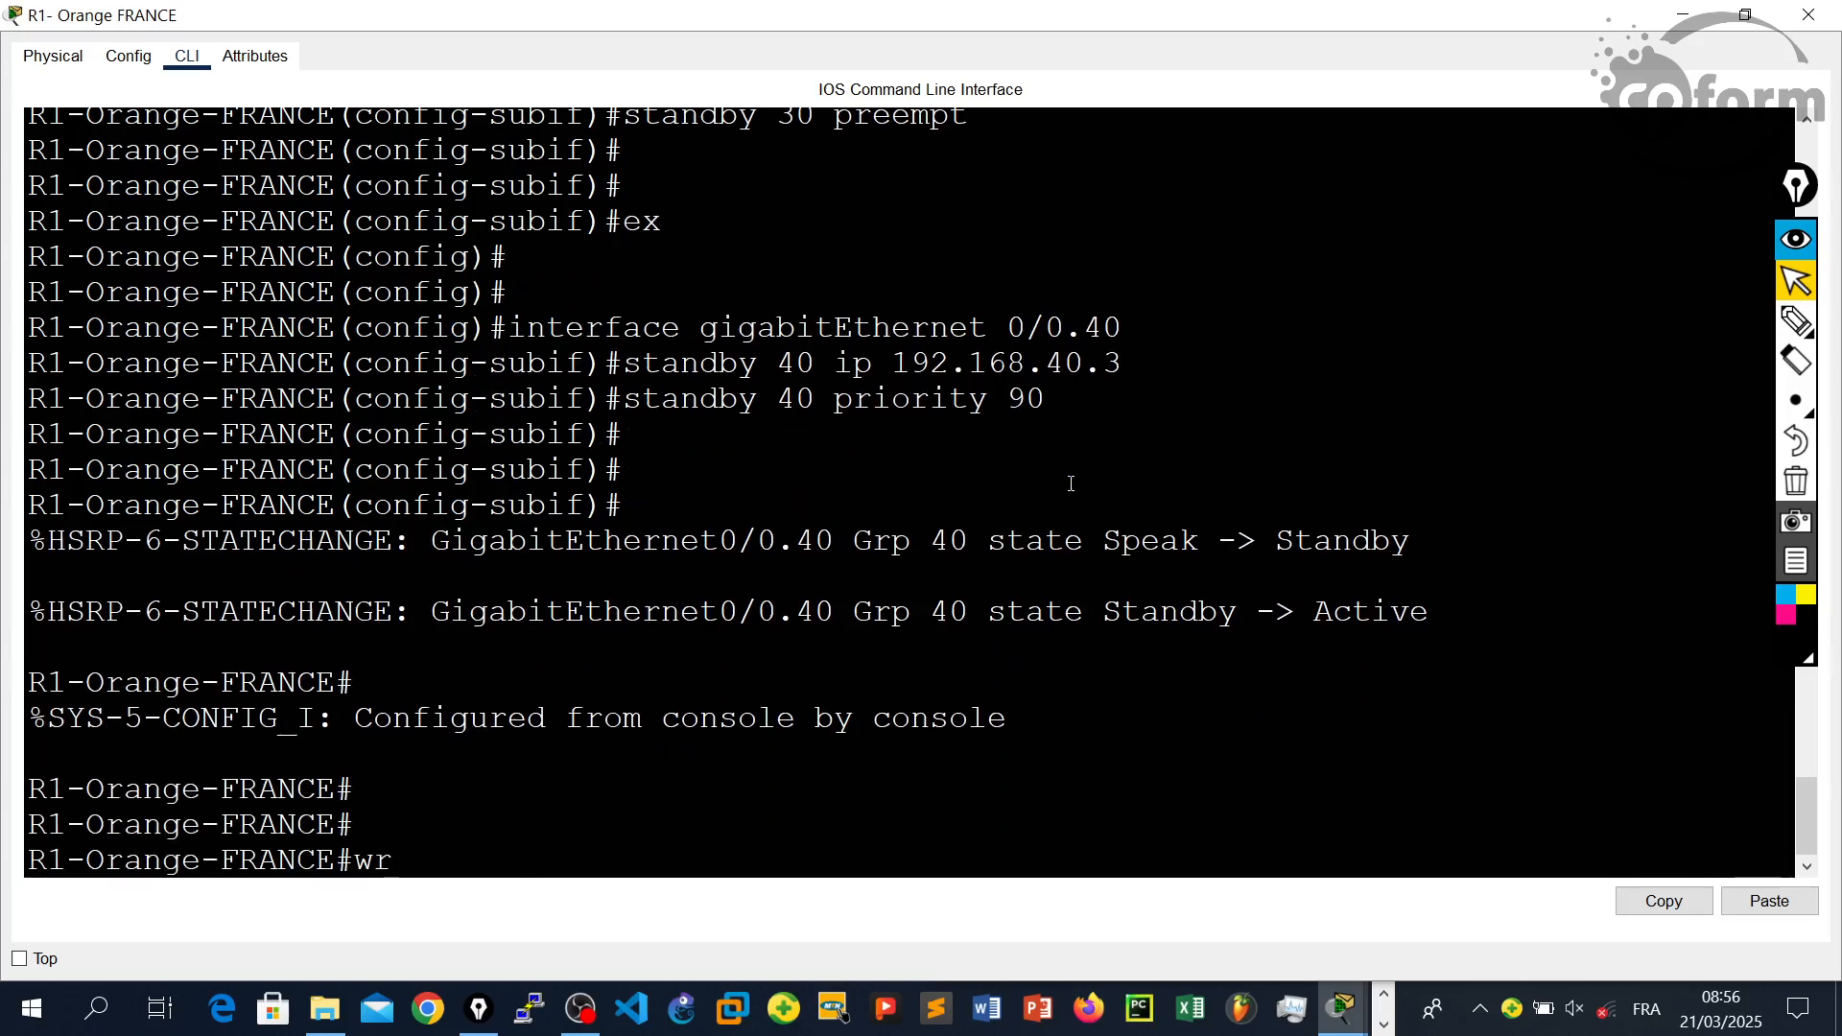
key(Return)
key(Return)
key(Return)
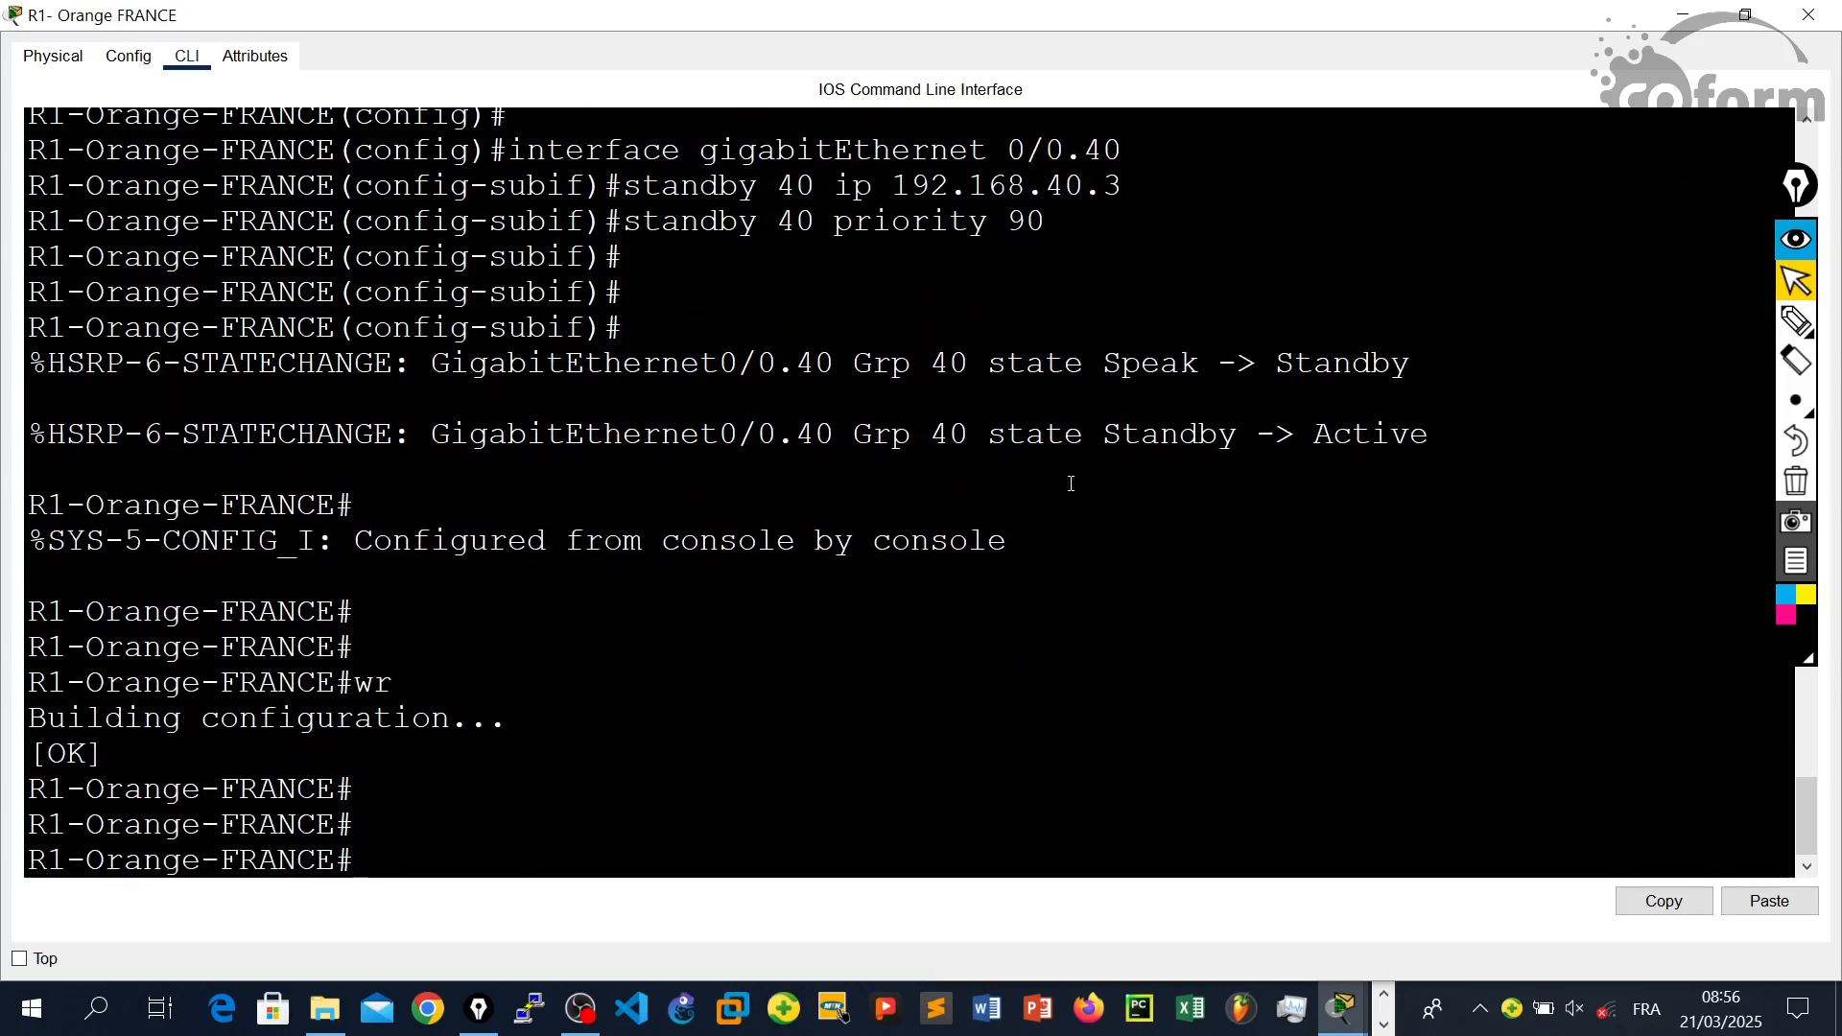
- Display R1's running configuration and examine the standby settings of the GigabitEthernet 0/0 subinterfaces
key(Return)
key(Return)
key(Return)
key(Return)
key(Return)
key(Return)
key(Return)
key(Return)
text(sho)
key(Tab)
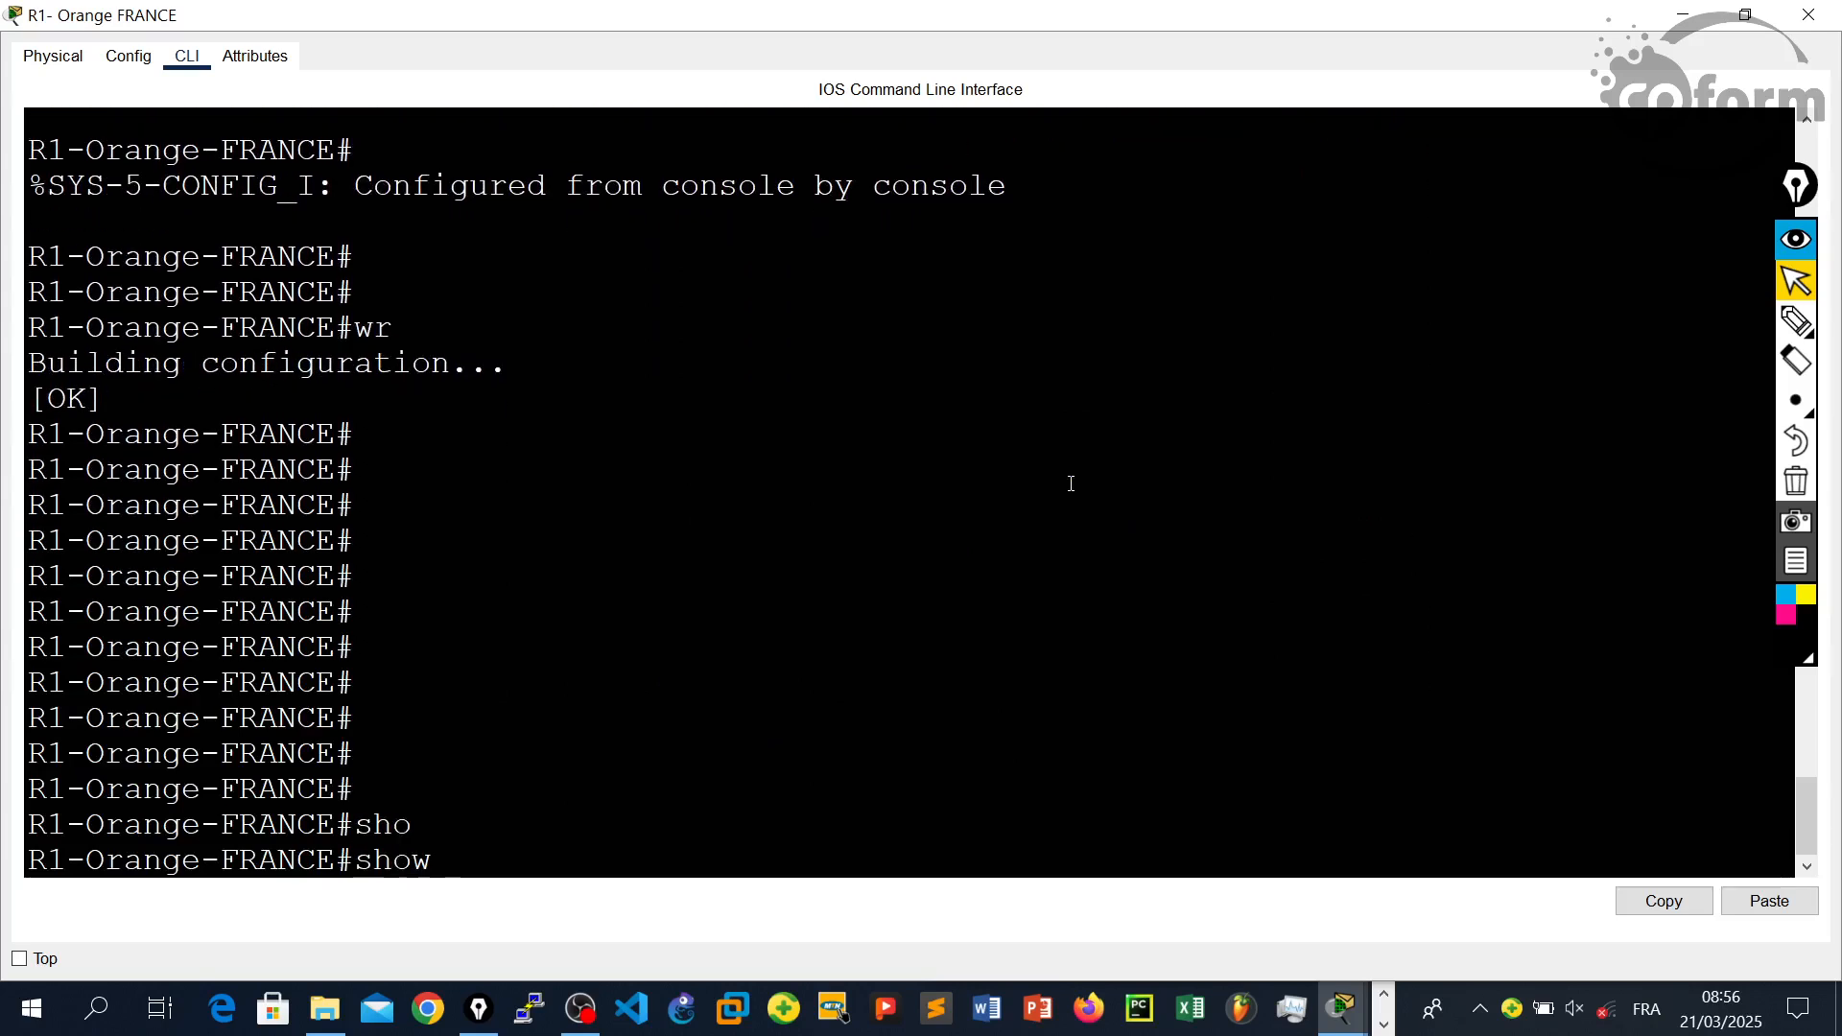
text(ru)
key(Tab)
key(Return)
key(Return)
key(Return)
key(Return)
key(Return)
key(Return)
key(Return)
key(Return)
key(Return)
key(Return)
key(Return)
key(Return)
key(Return)
key(Return)
key(Return)
key(Return)
key(Return)
key(Return)
key(Return)
key(Return)
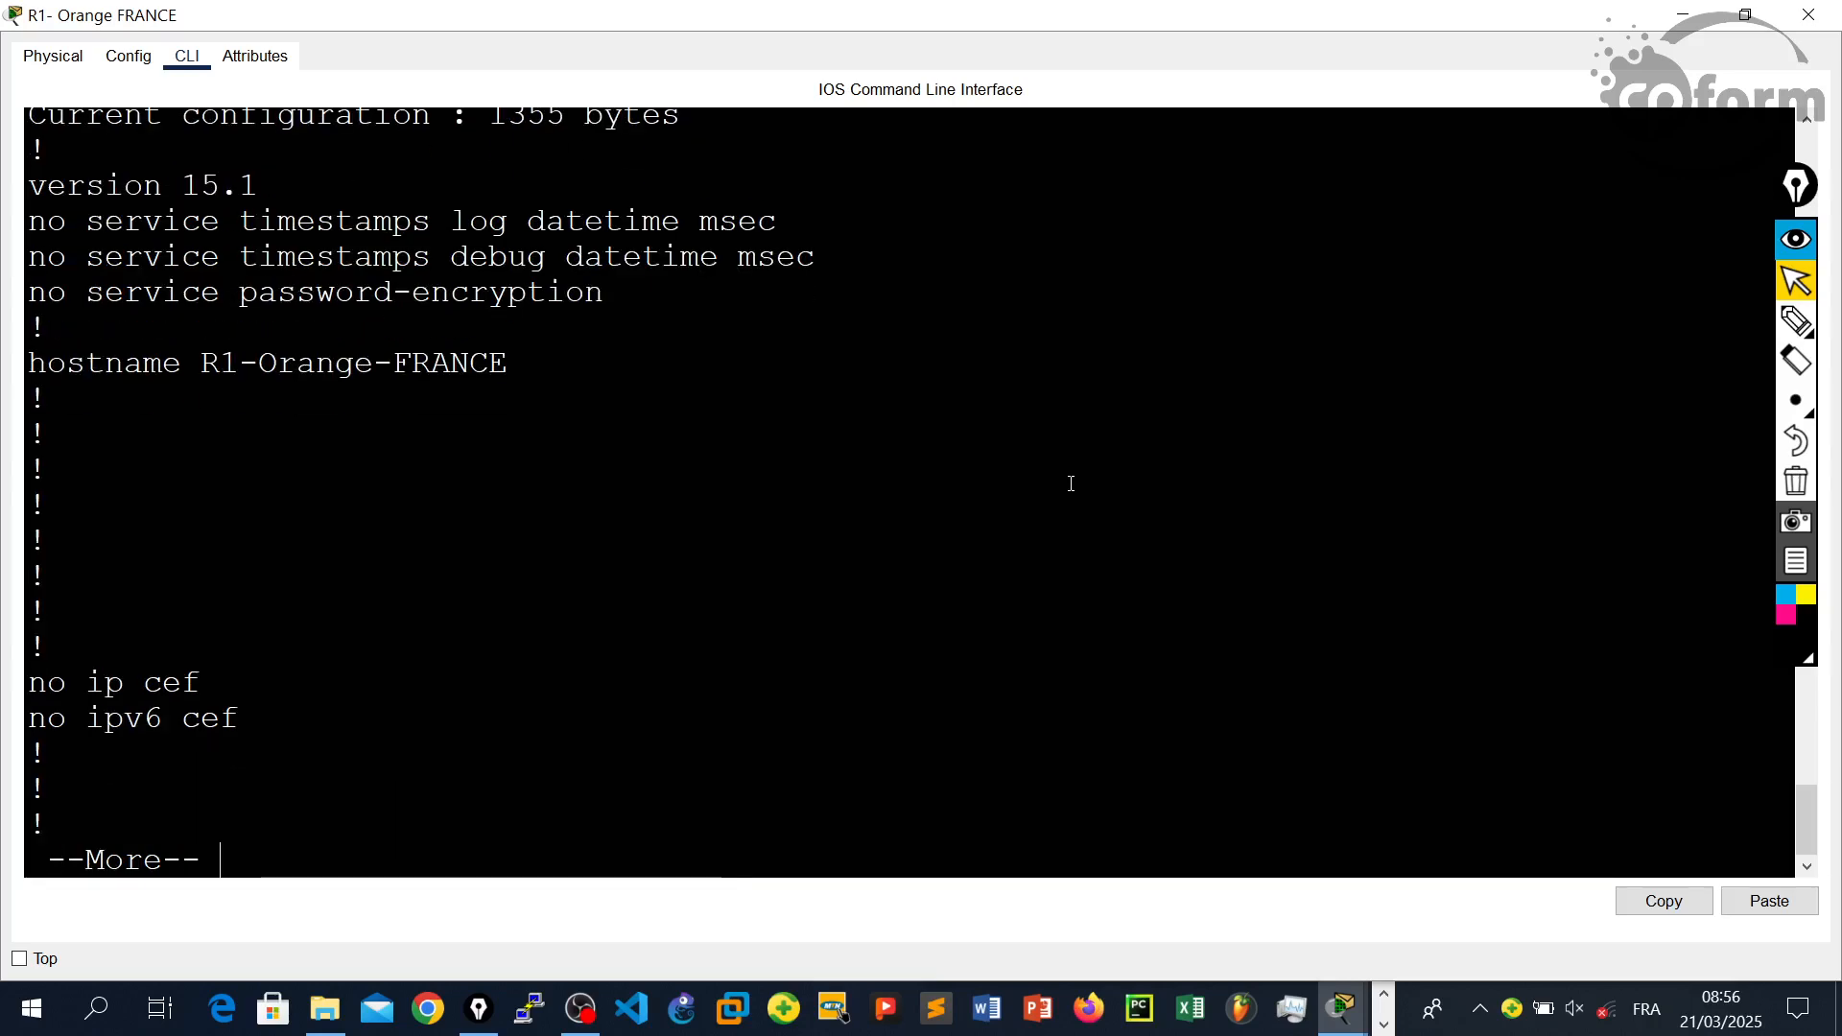
key(Return)
key(Return)
key(Return)
key(Return)
key(Return)
key(Return)
key(Return)
key(Return)
key(Return)
key(Return)
key(Return)
key(Return)
key(Return)
key(Return)
key(Return)
key(Return)
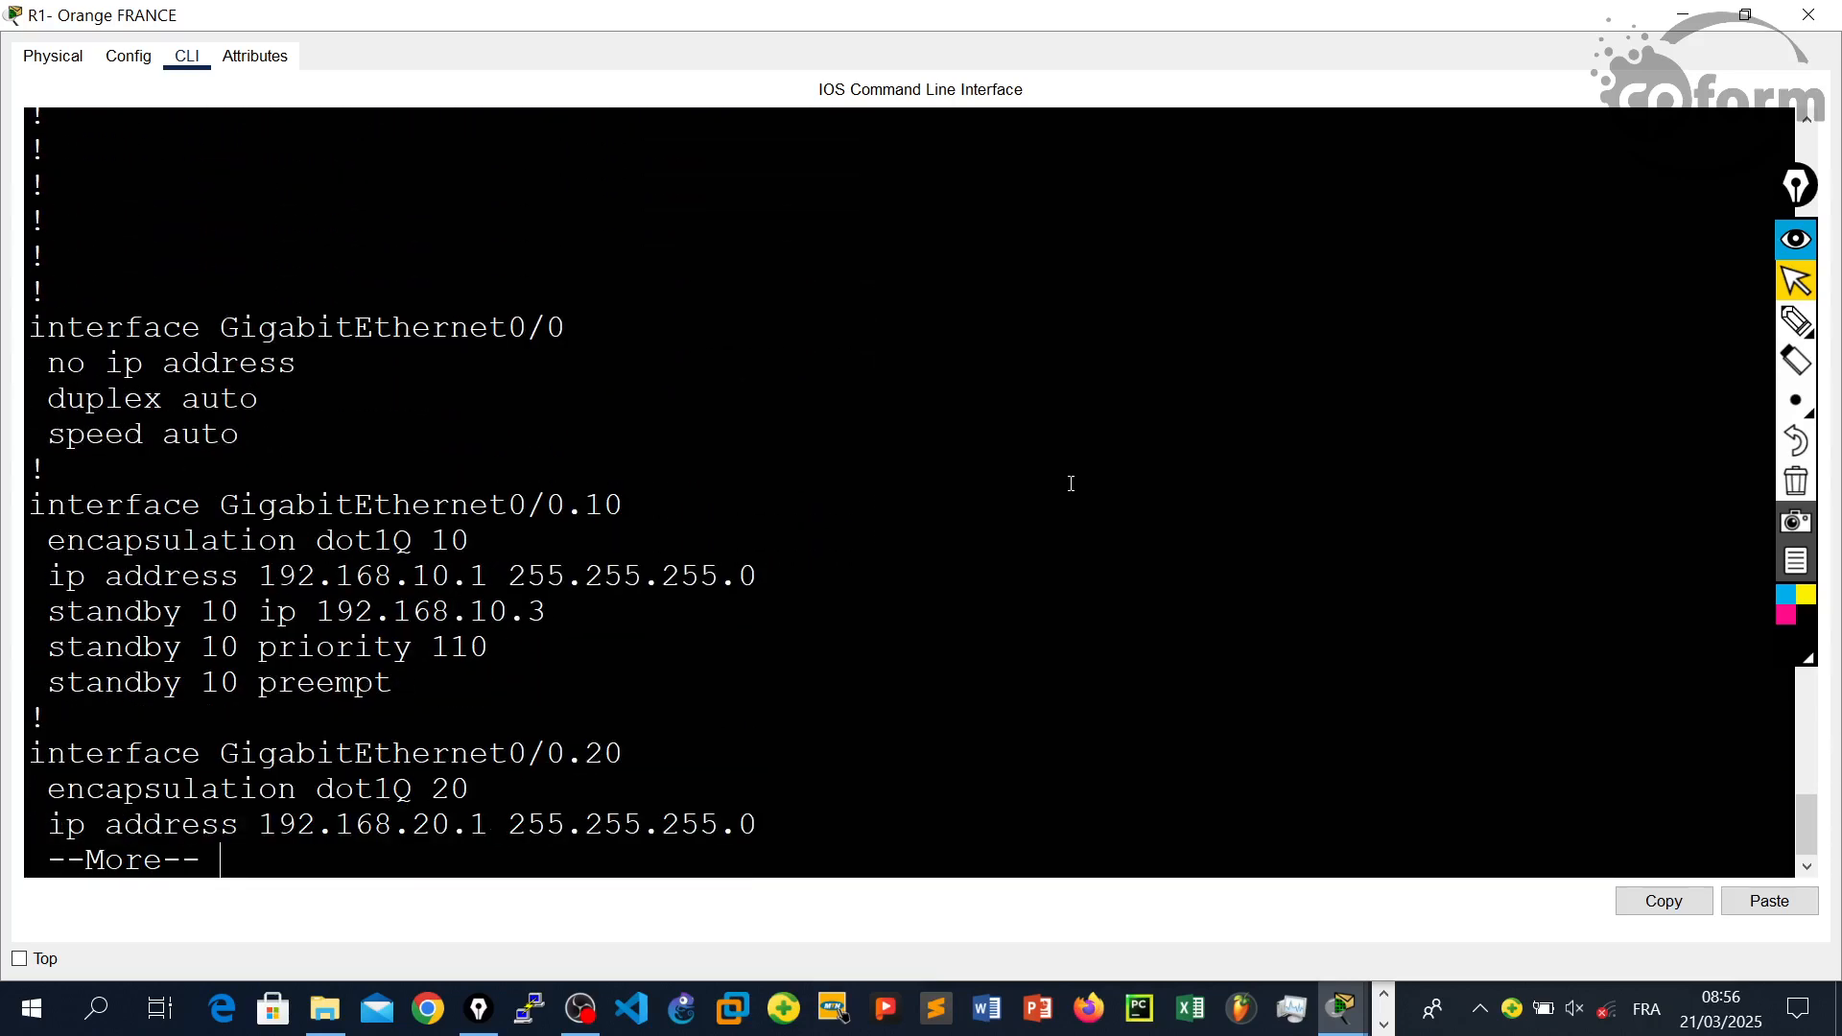
key(Return)
key(Return)
key(Return)
key(Return)
key(Return)
key(Return)
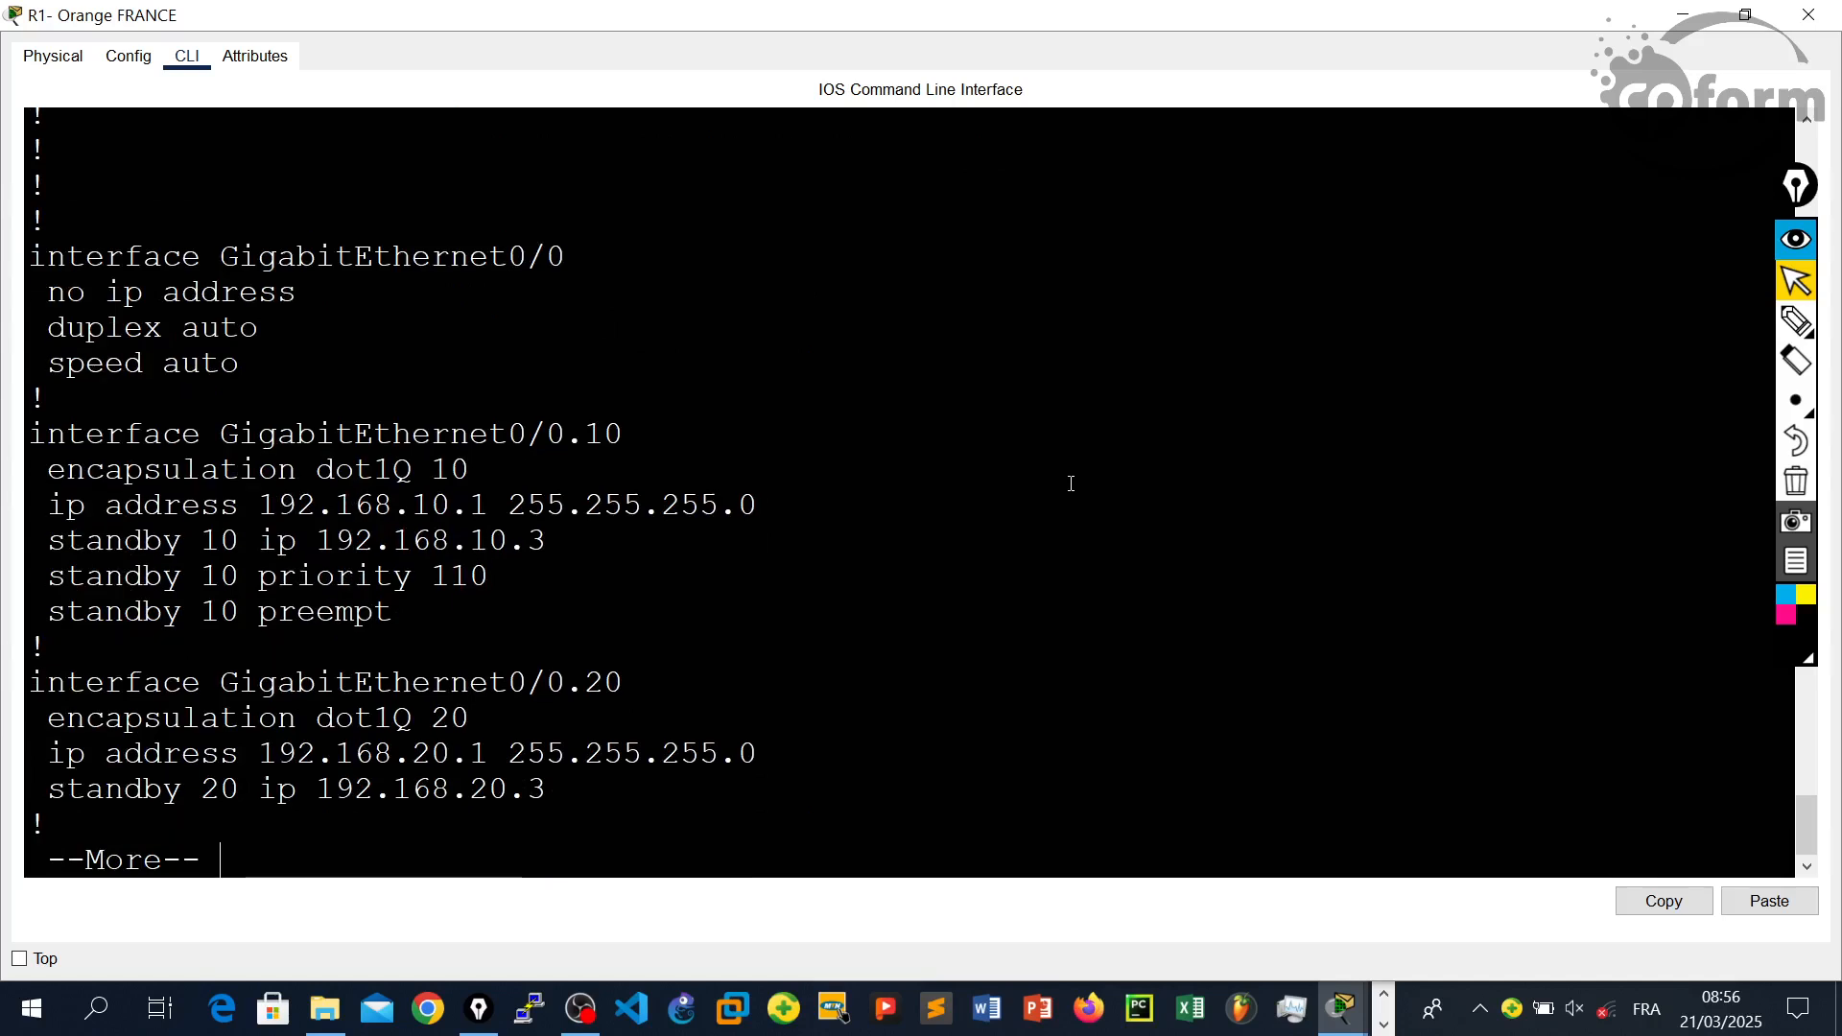
key(Return)
key(Return)
key(Return)
key(Return)
key(Return)
key(Return)
key(Return)
key(Return)
key(Return)
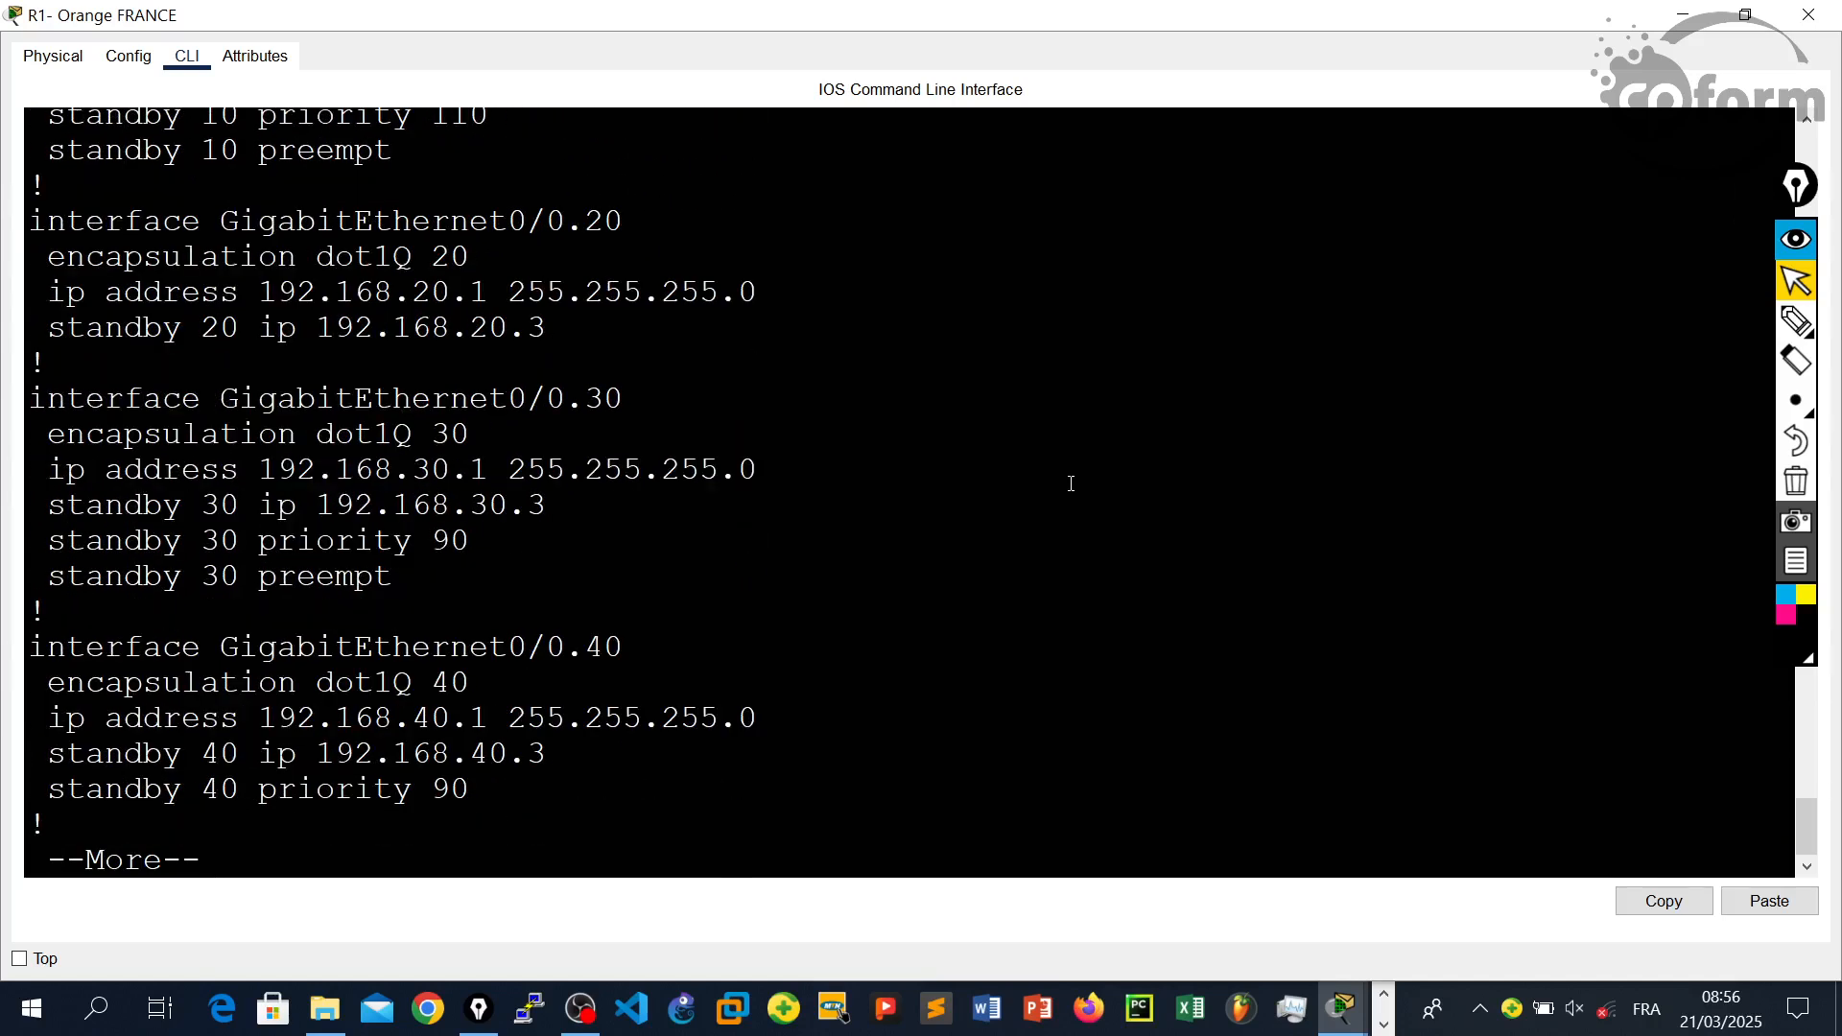
key(Return)
key(Return)
key(Return)
key(Return)
key(Return)
key(Return)
key(Return)
key(Return)
key(Return)
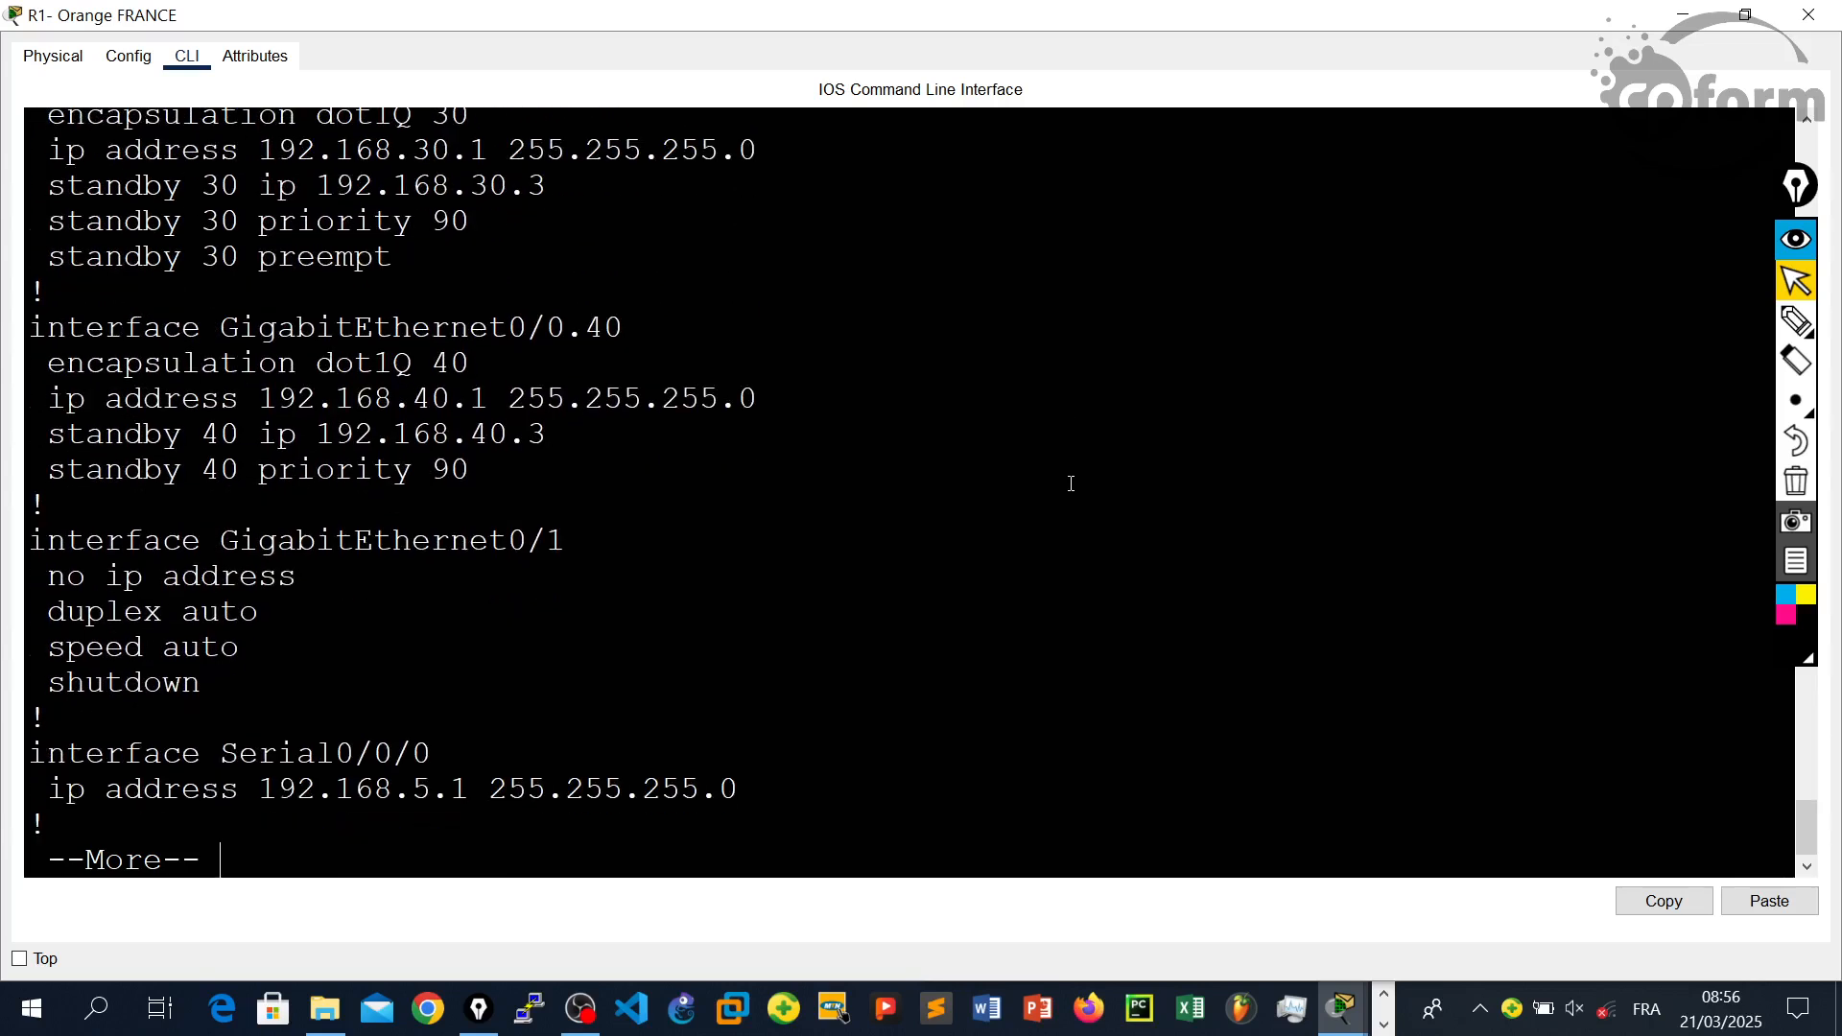
key(Return)
key(q)
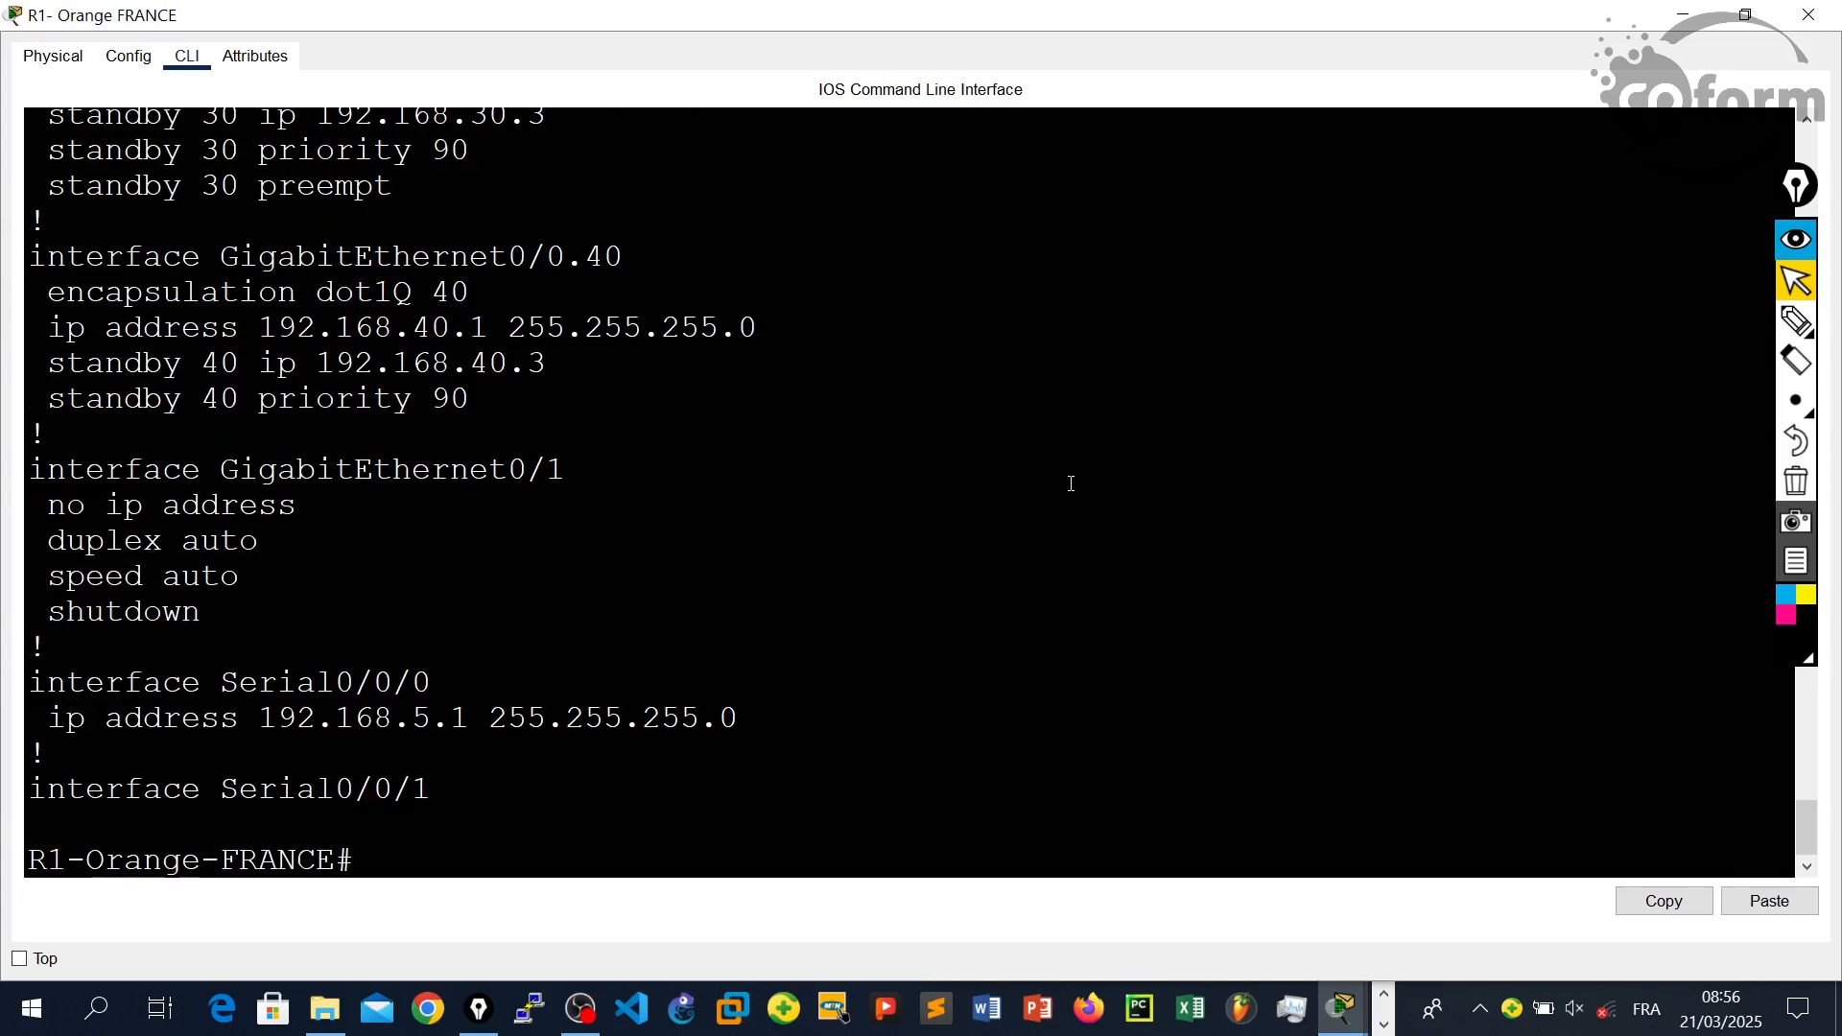
scroll(890, 508, up, 3)
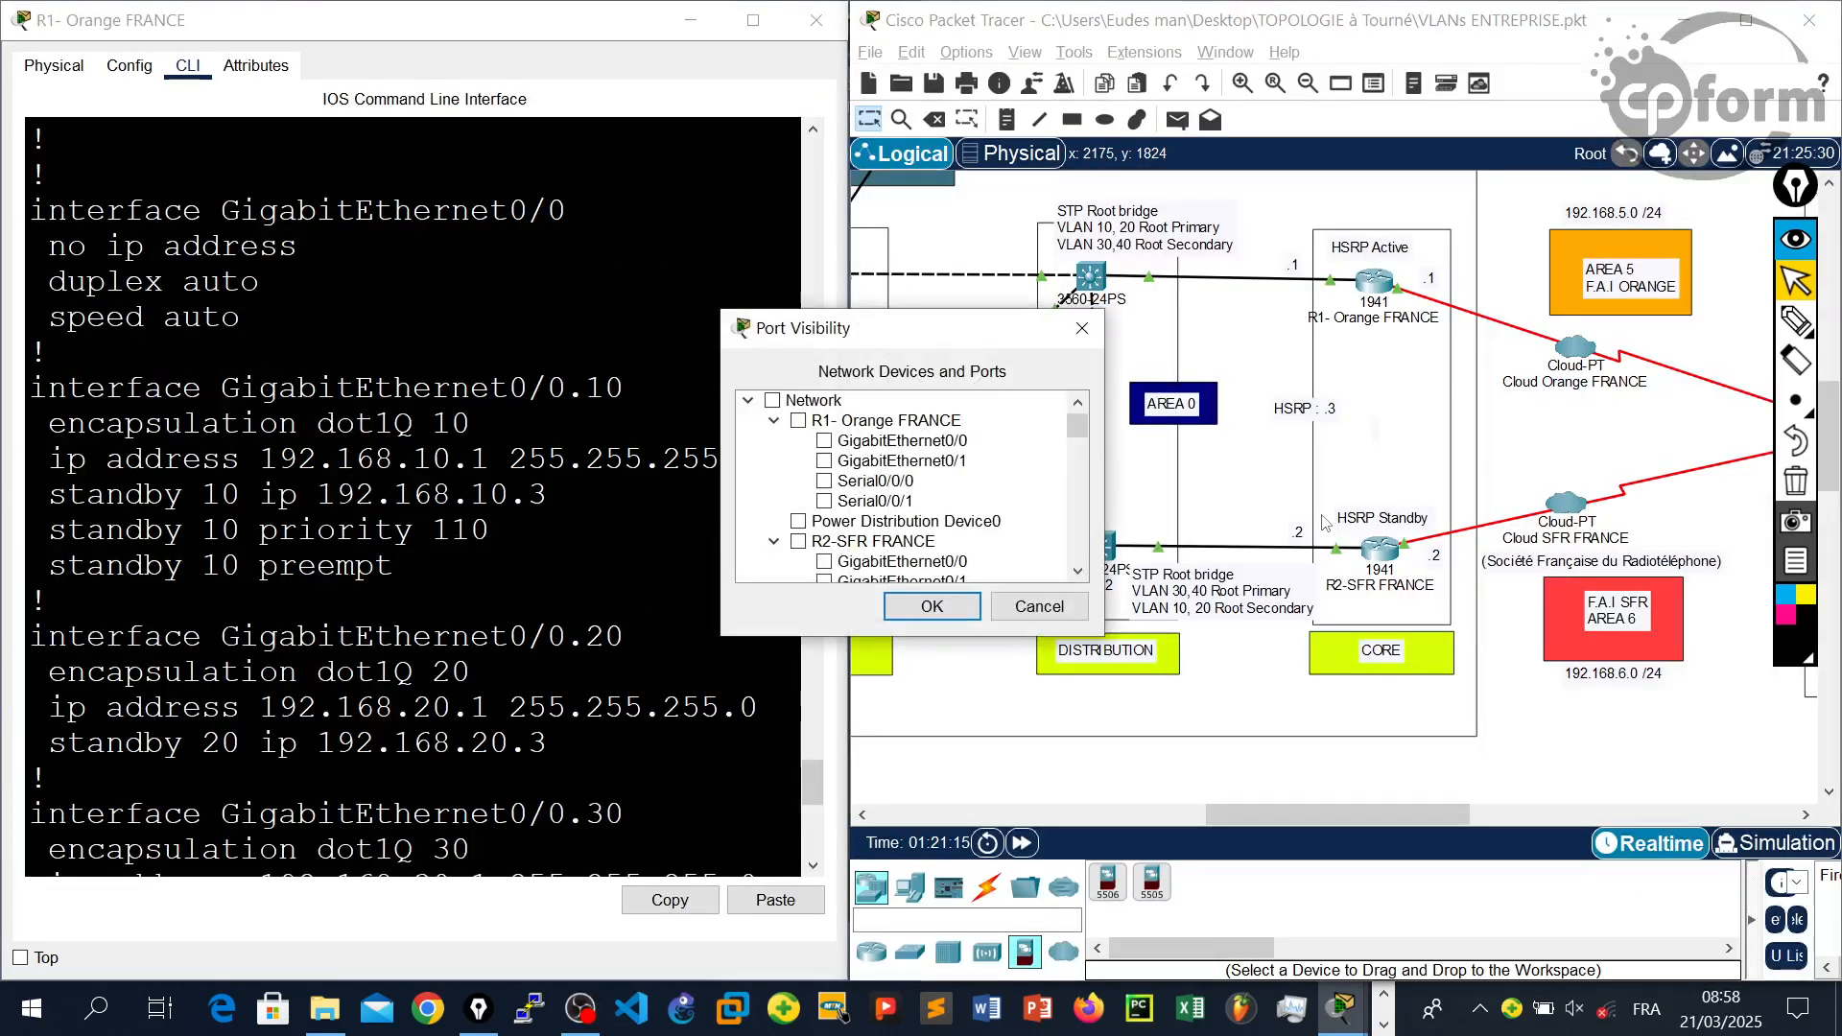
- Open the R2-SFR FRANCE router's command line beside R1's window and start its console session
click(1073, 337)
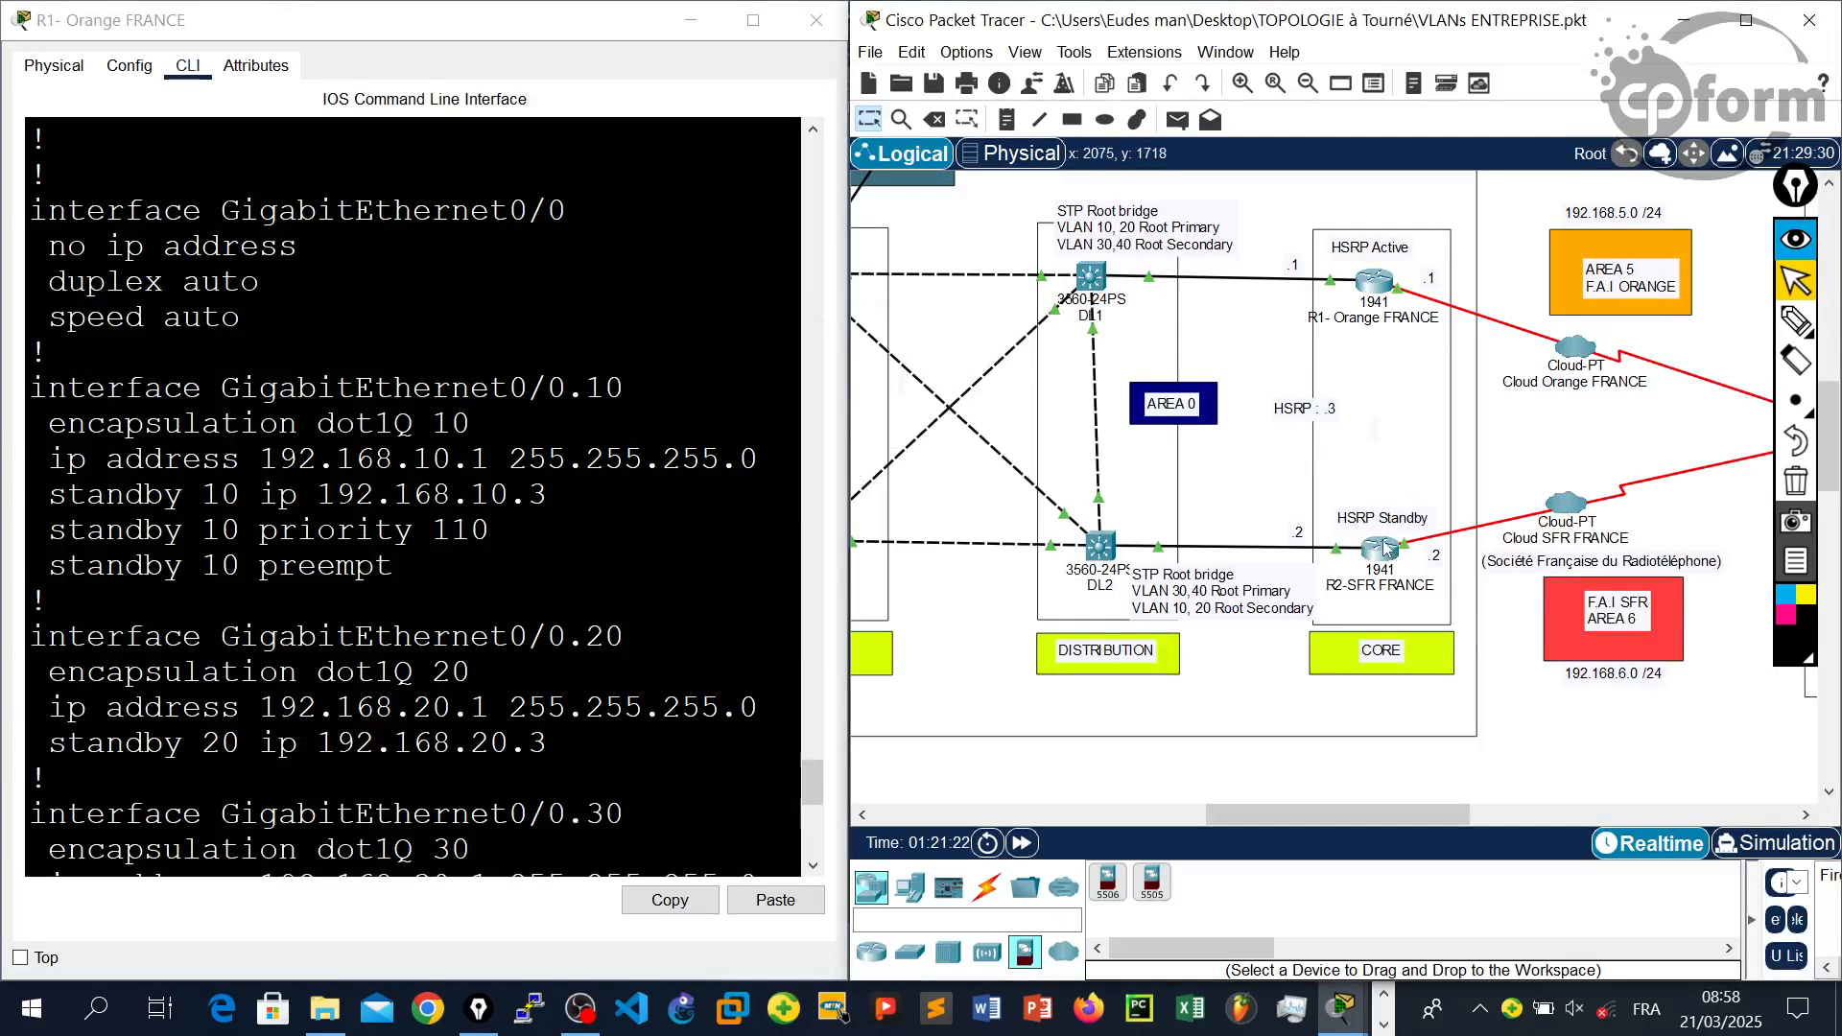
click(1383, 562)
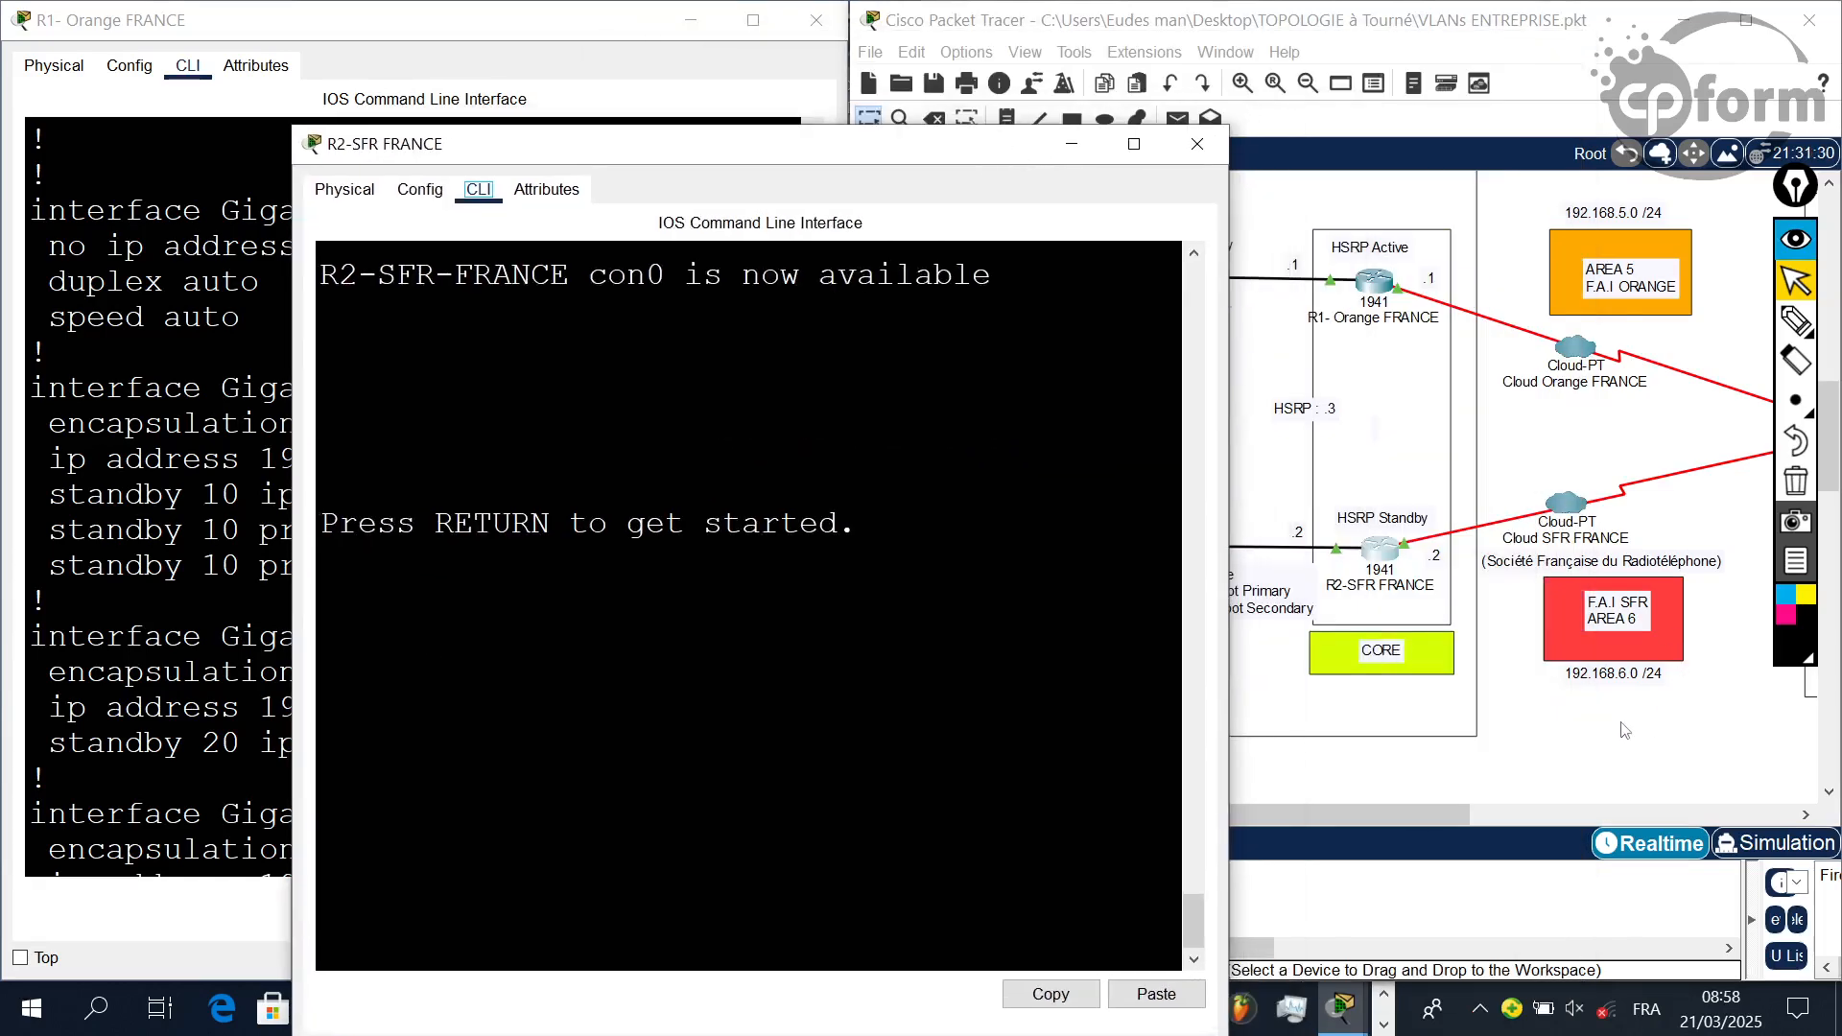
click(1624, 731)
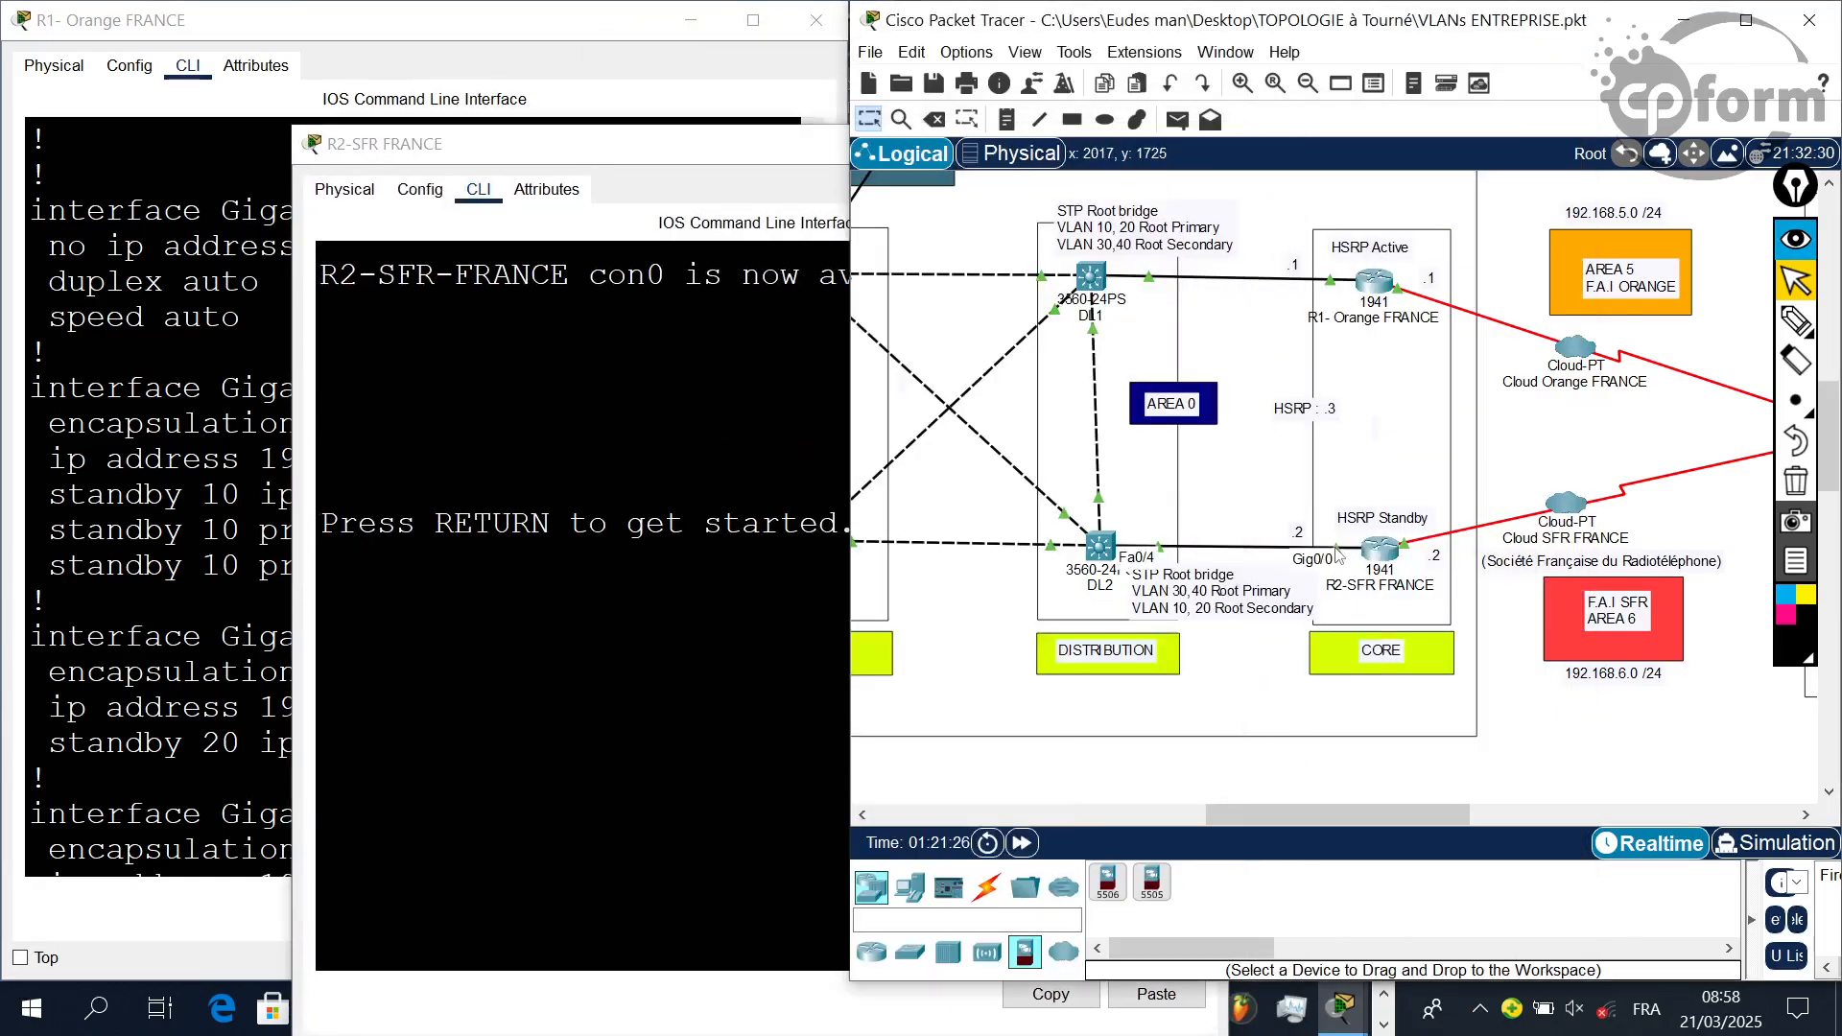
click(745, 153)
drag(1104, 144, 1637, 38)
key(Return)
key(Return)
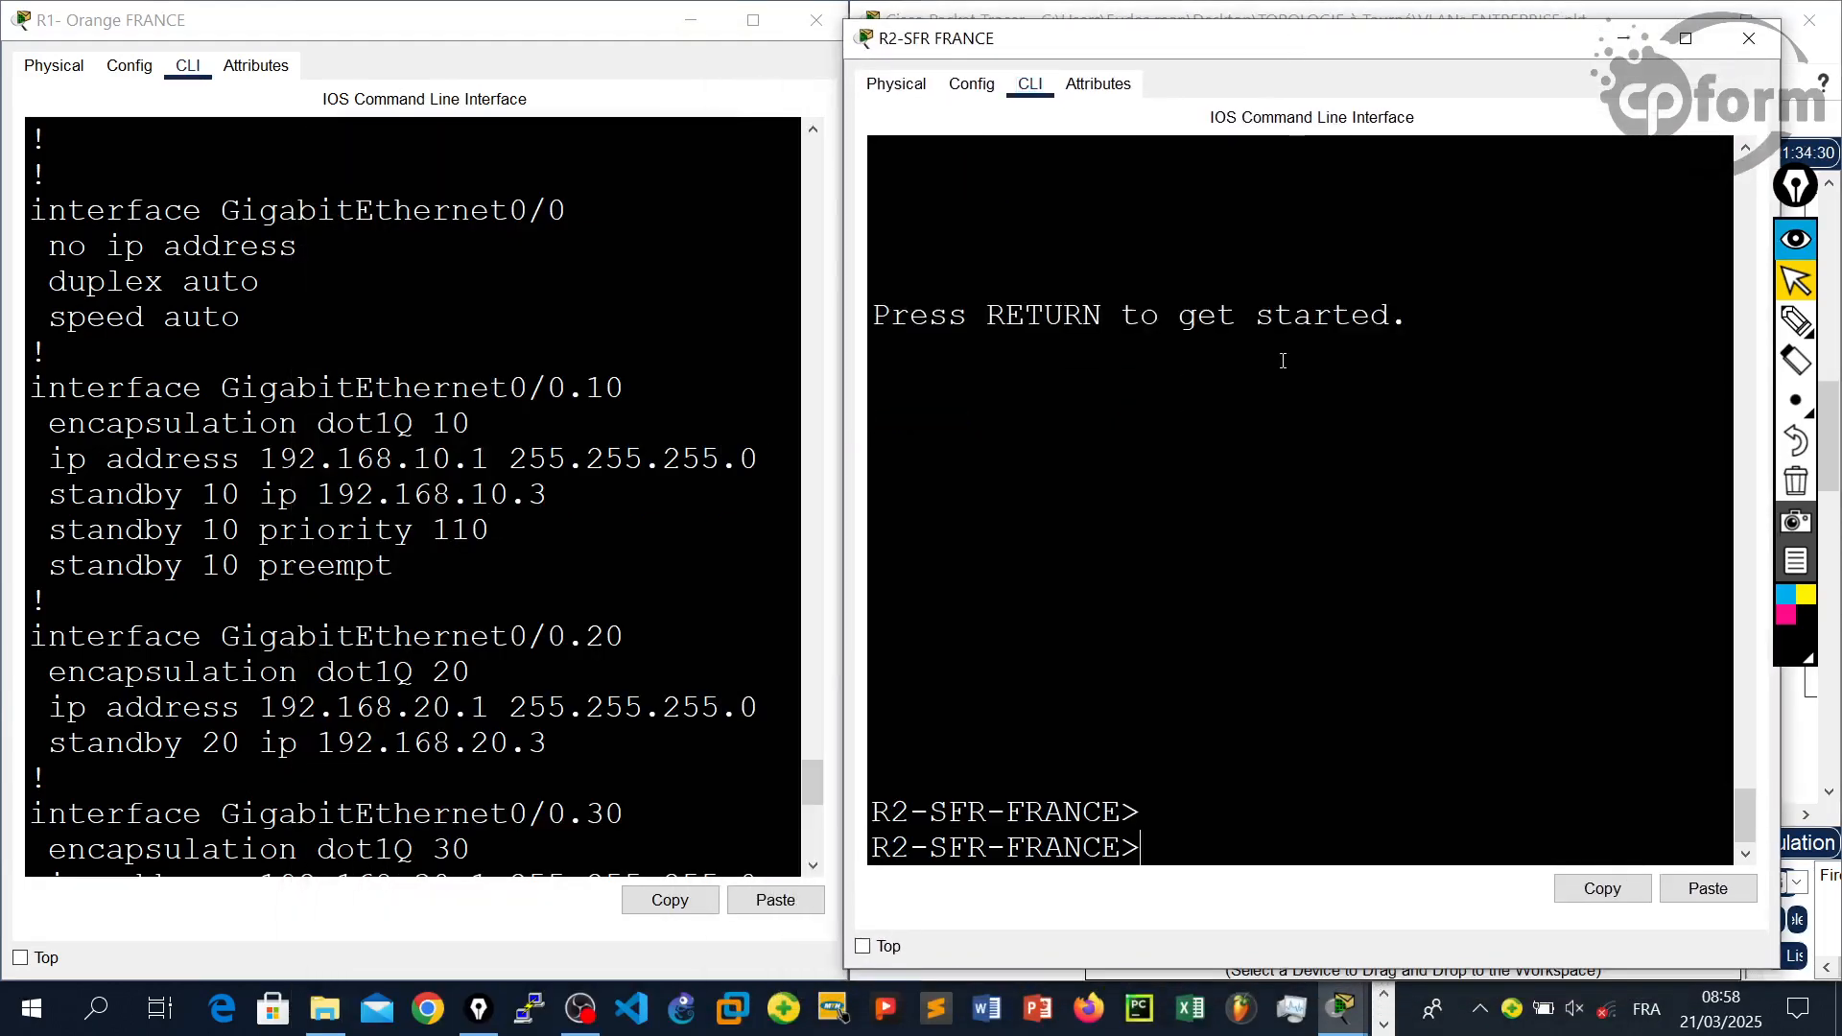
- Enter privileged EXEC mode on R2-SFR and go to global configuration mode with conf t
key(Return)
key(Return)
key(Return)
text(en)
key(Return)
key(Return)
key(Return)
text(conf t)
key(Return)
key(Return)
key(Return)
- Enter the configuration of subinterface GigabitEthernet 0/0.10 on R2
text(in)
key(Tab)
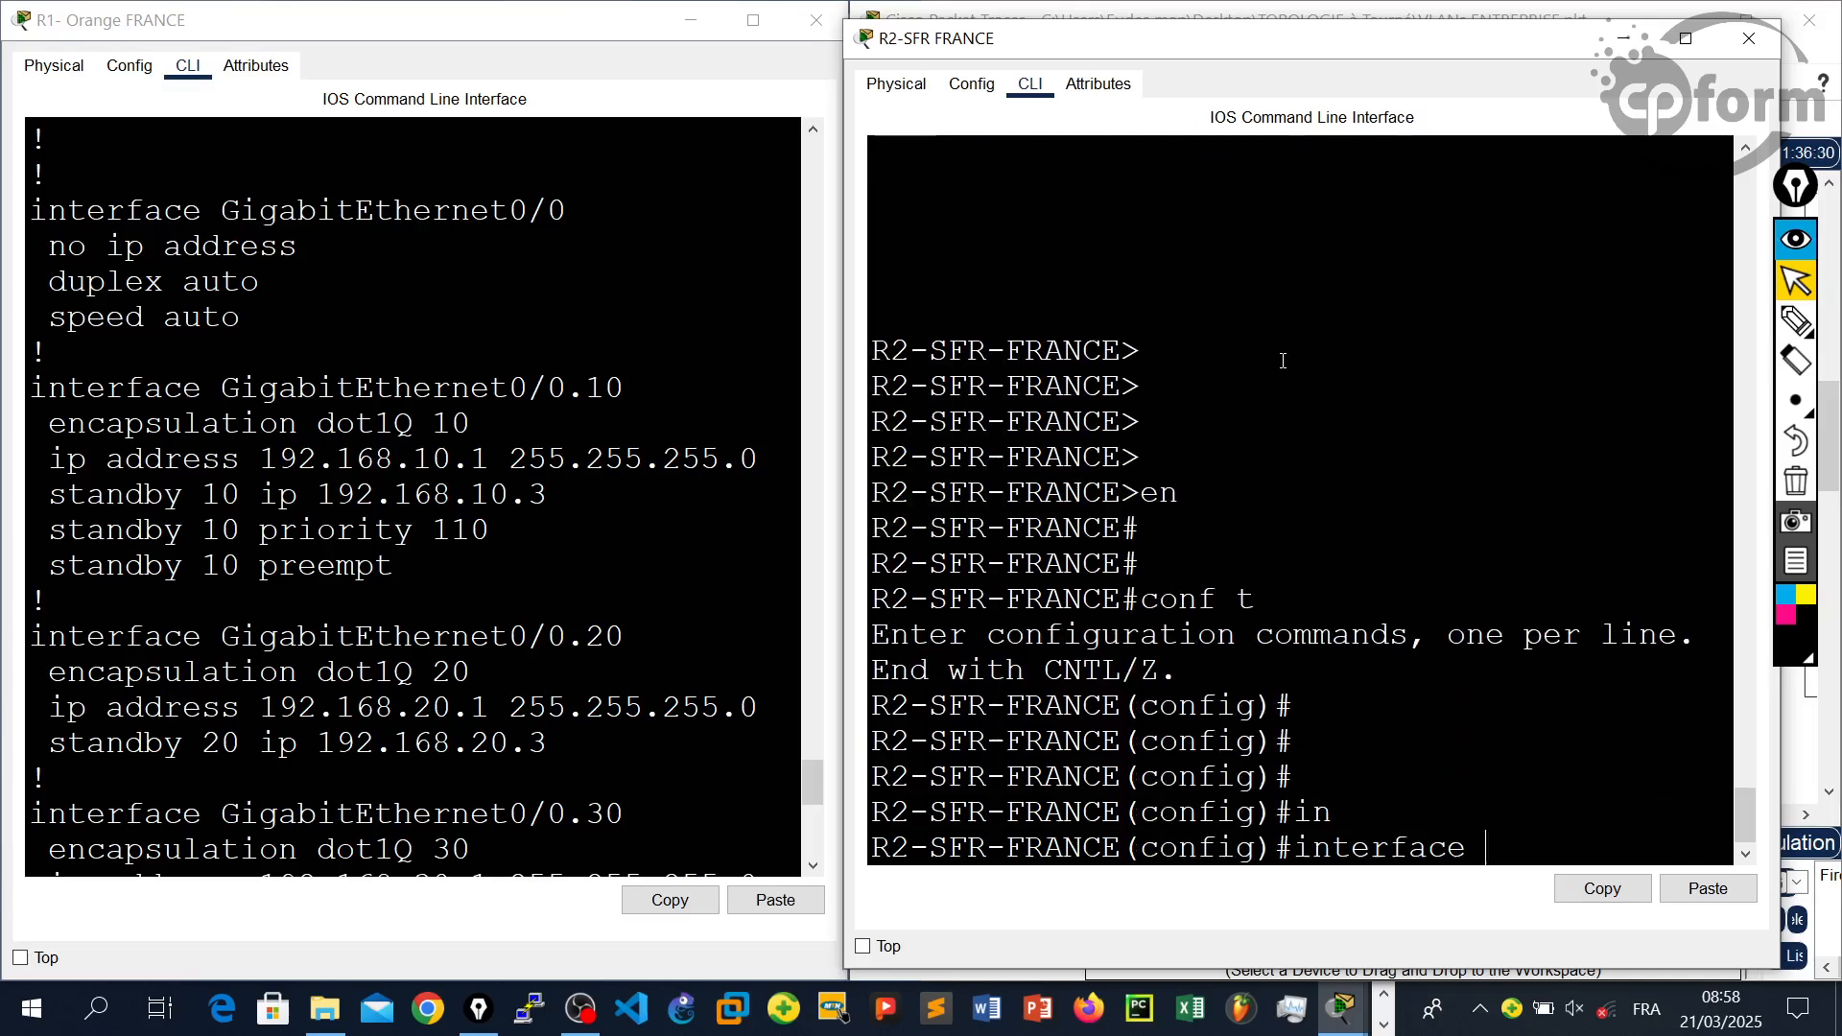
text(gi)
key(Tab)
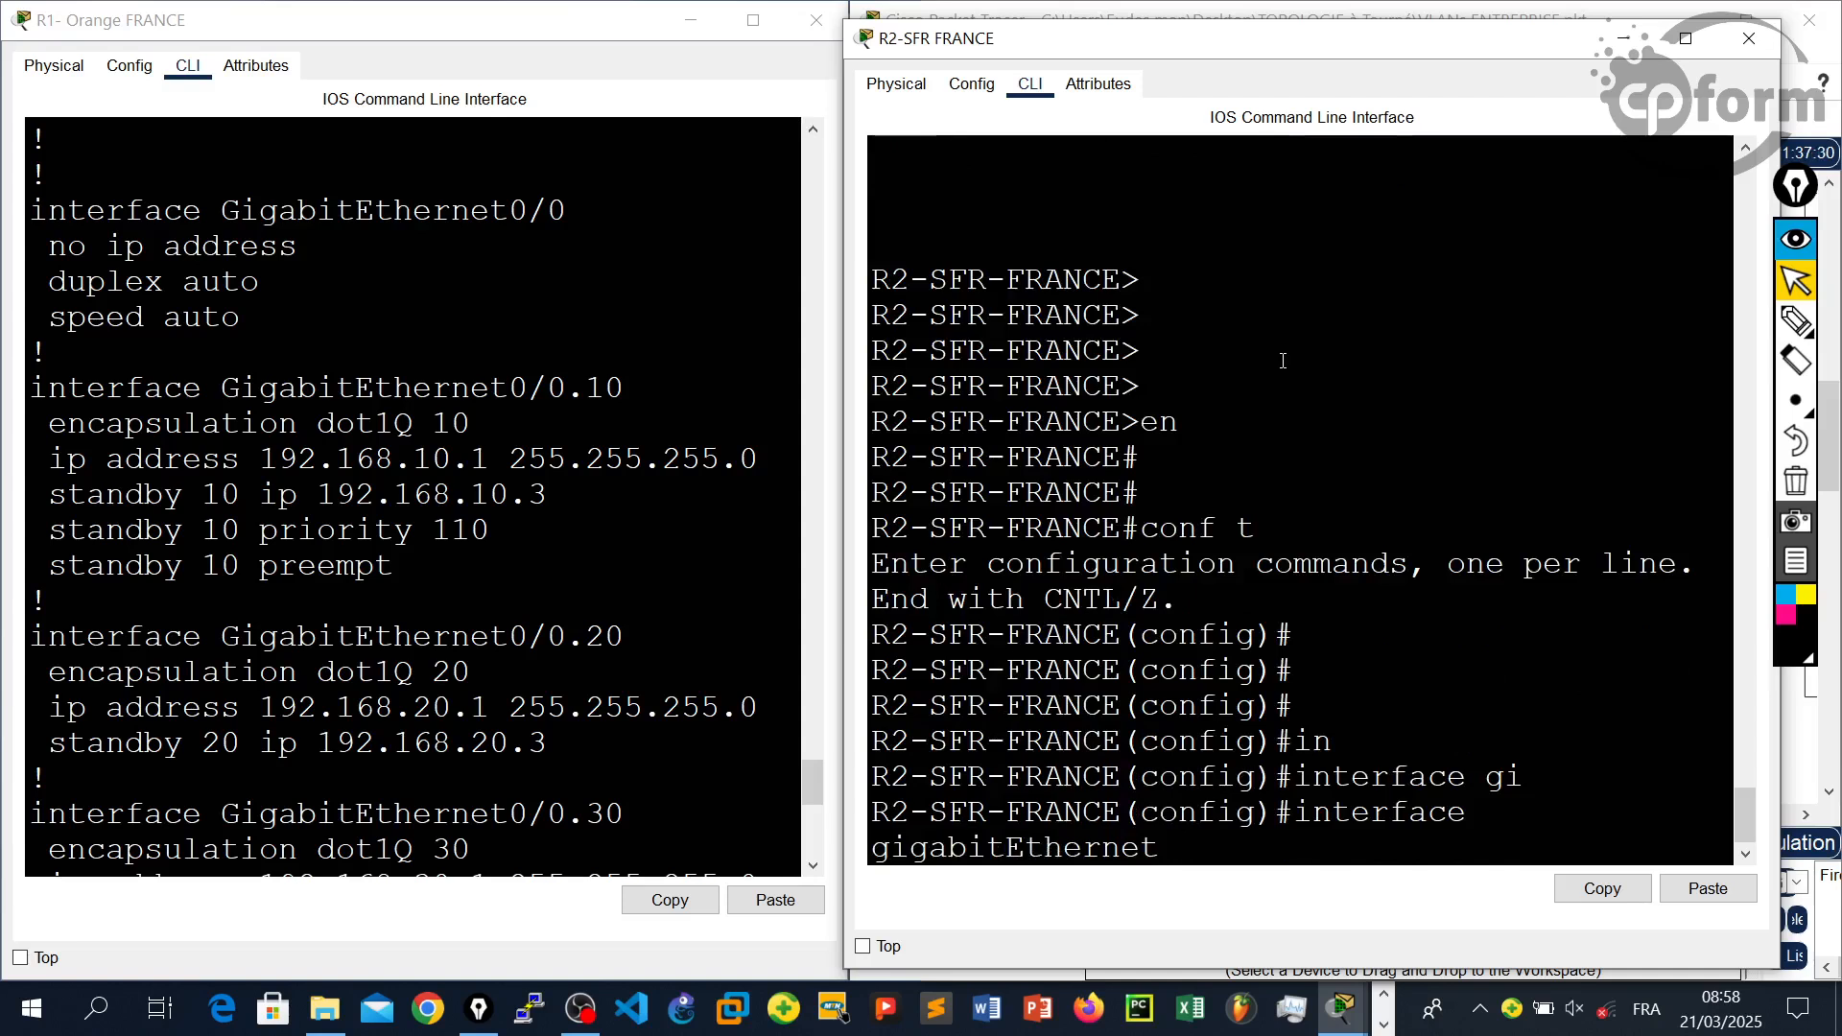
text(0/0.10)
key(Return)
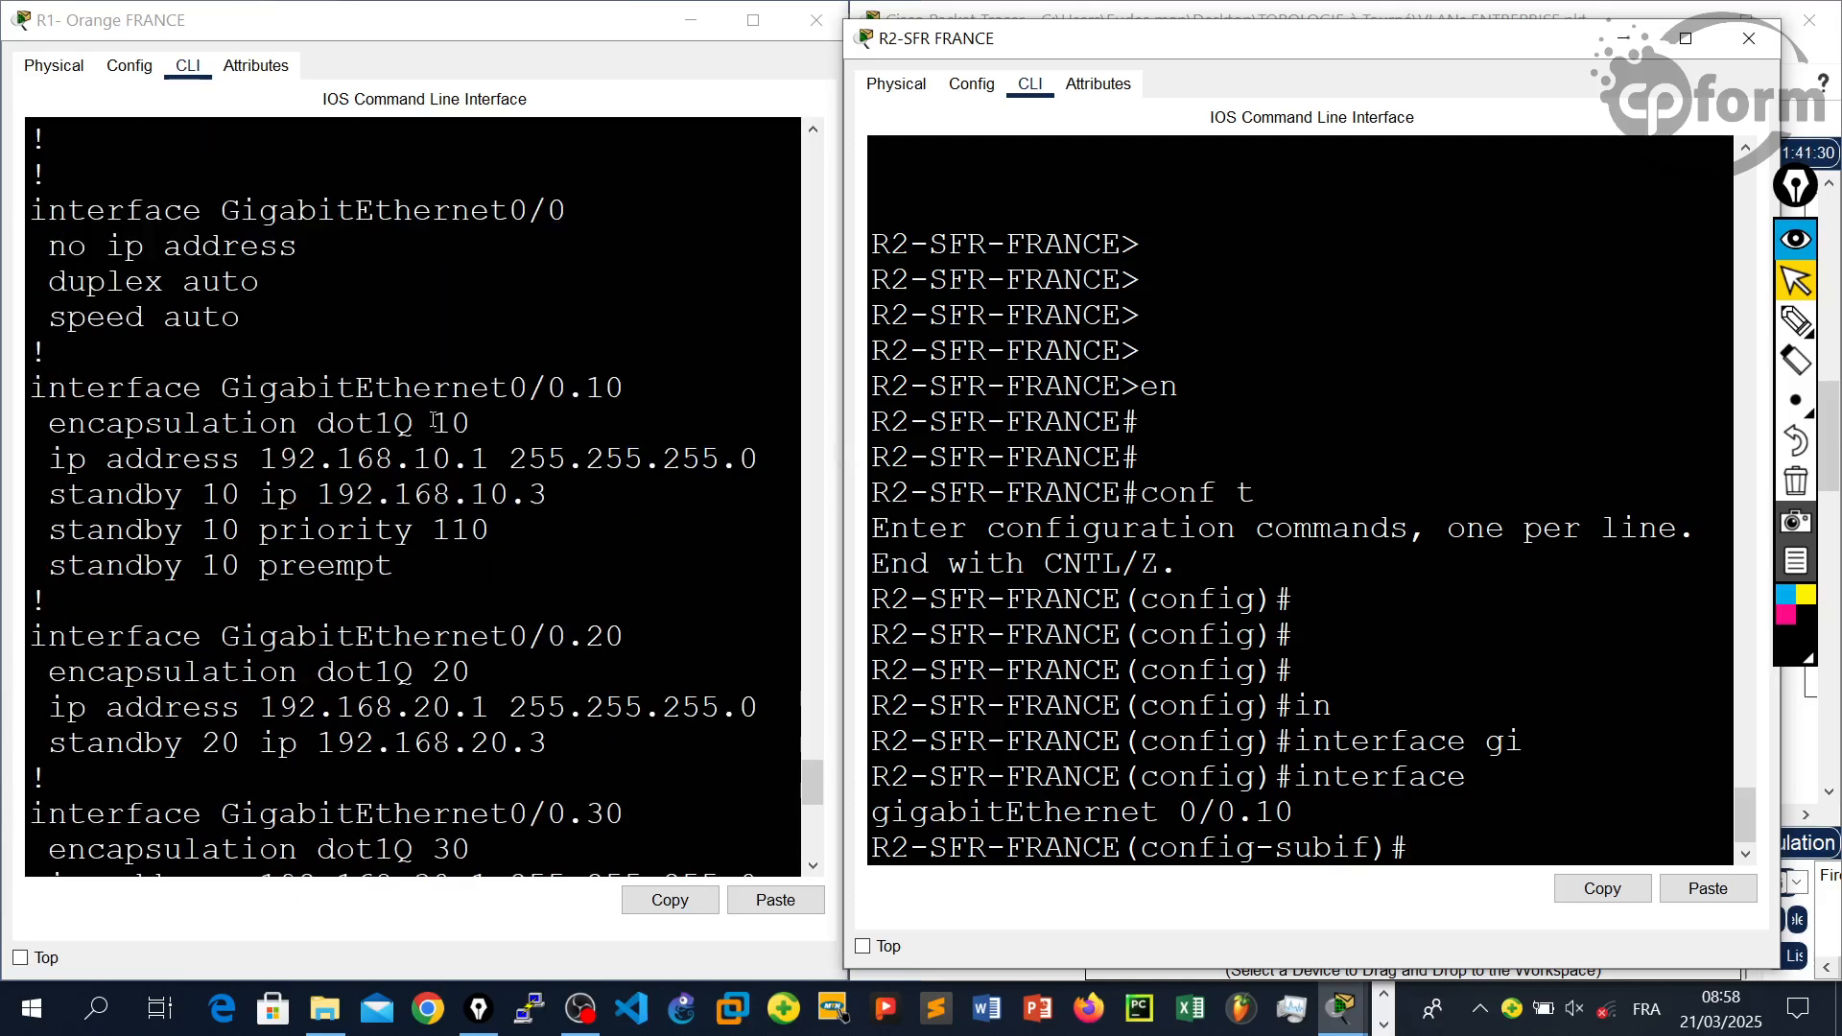
- Try to apply R1's encapsulation dot1Q 10 and ip address 192.168.10.1 255.255.255.0 lines to R2's GigabitEthernet 0/0.10
drag(393, 566, 20, 439)
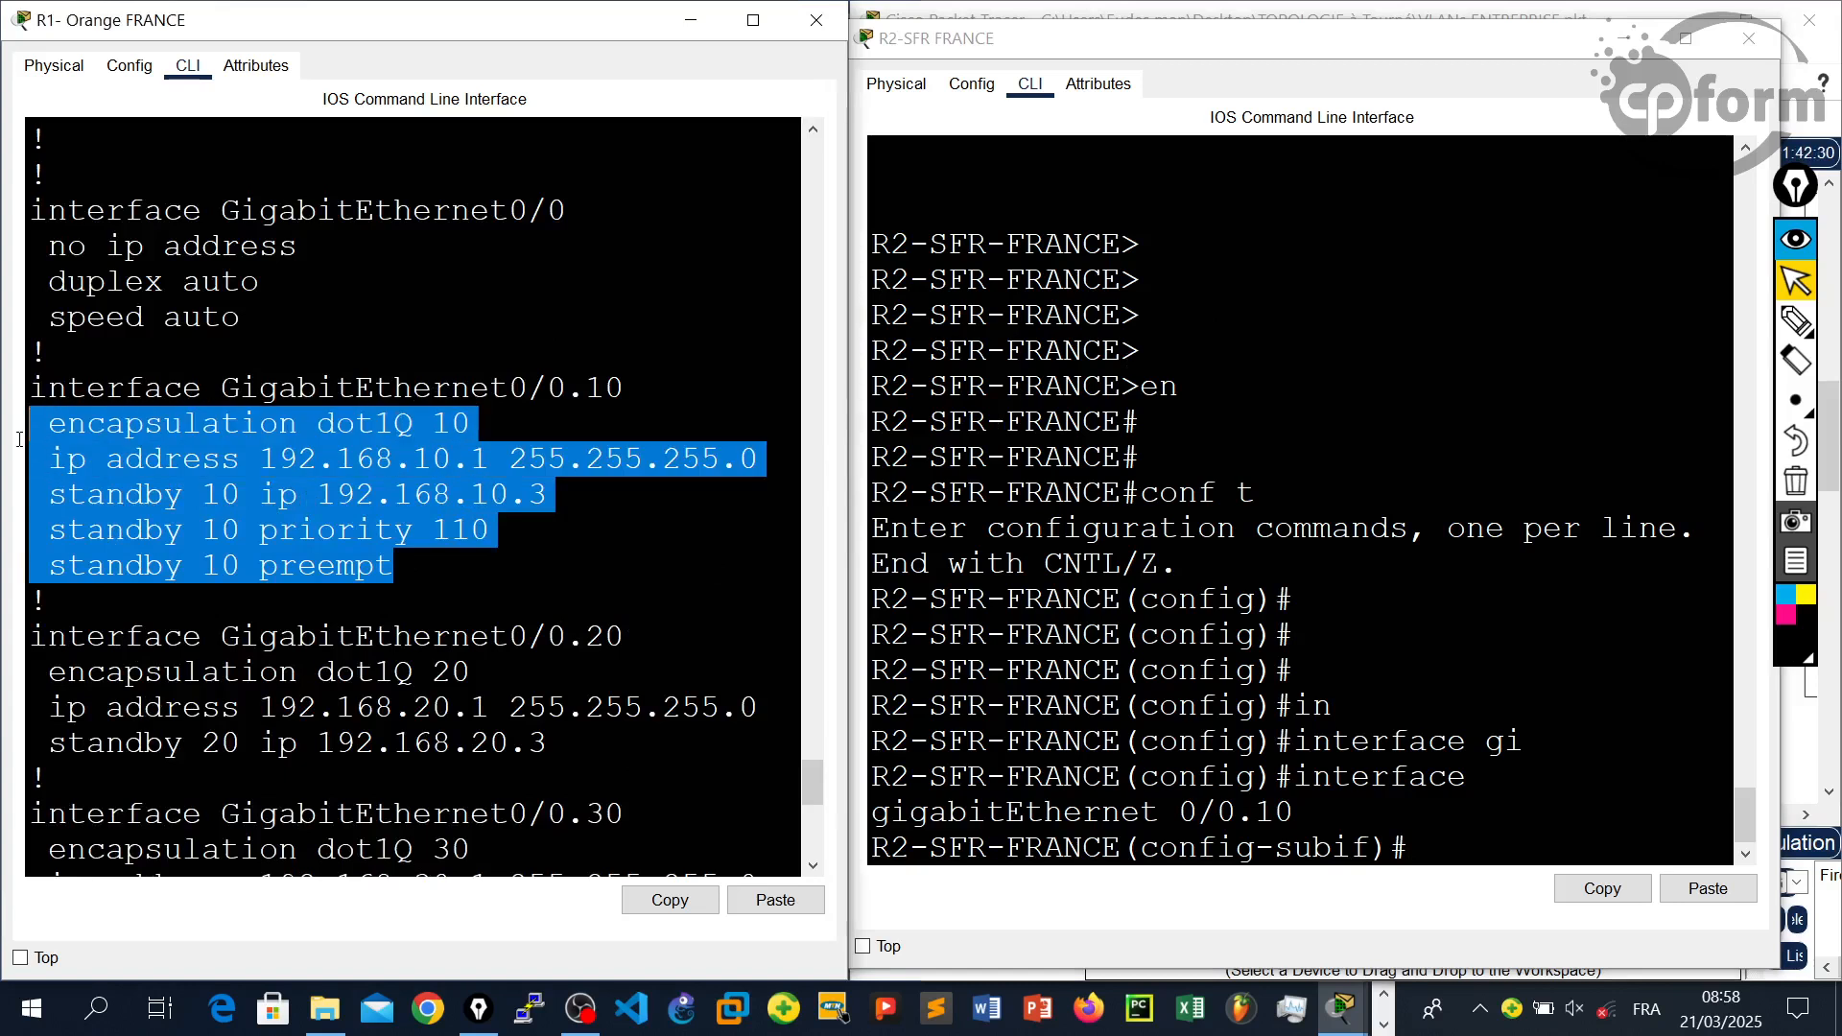
drag(475, 423, 62, 417)
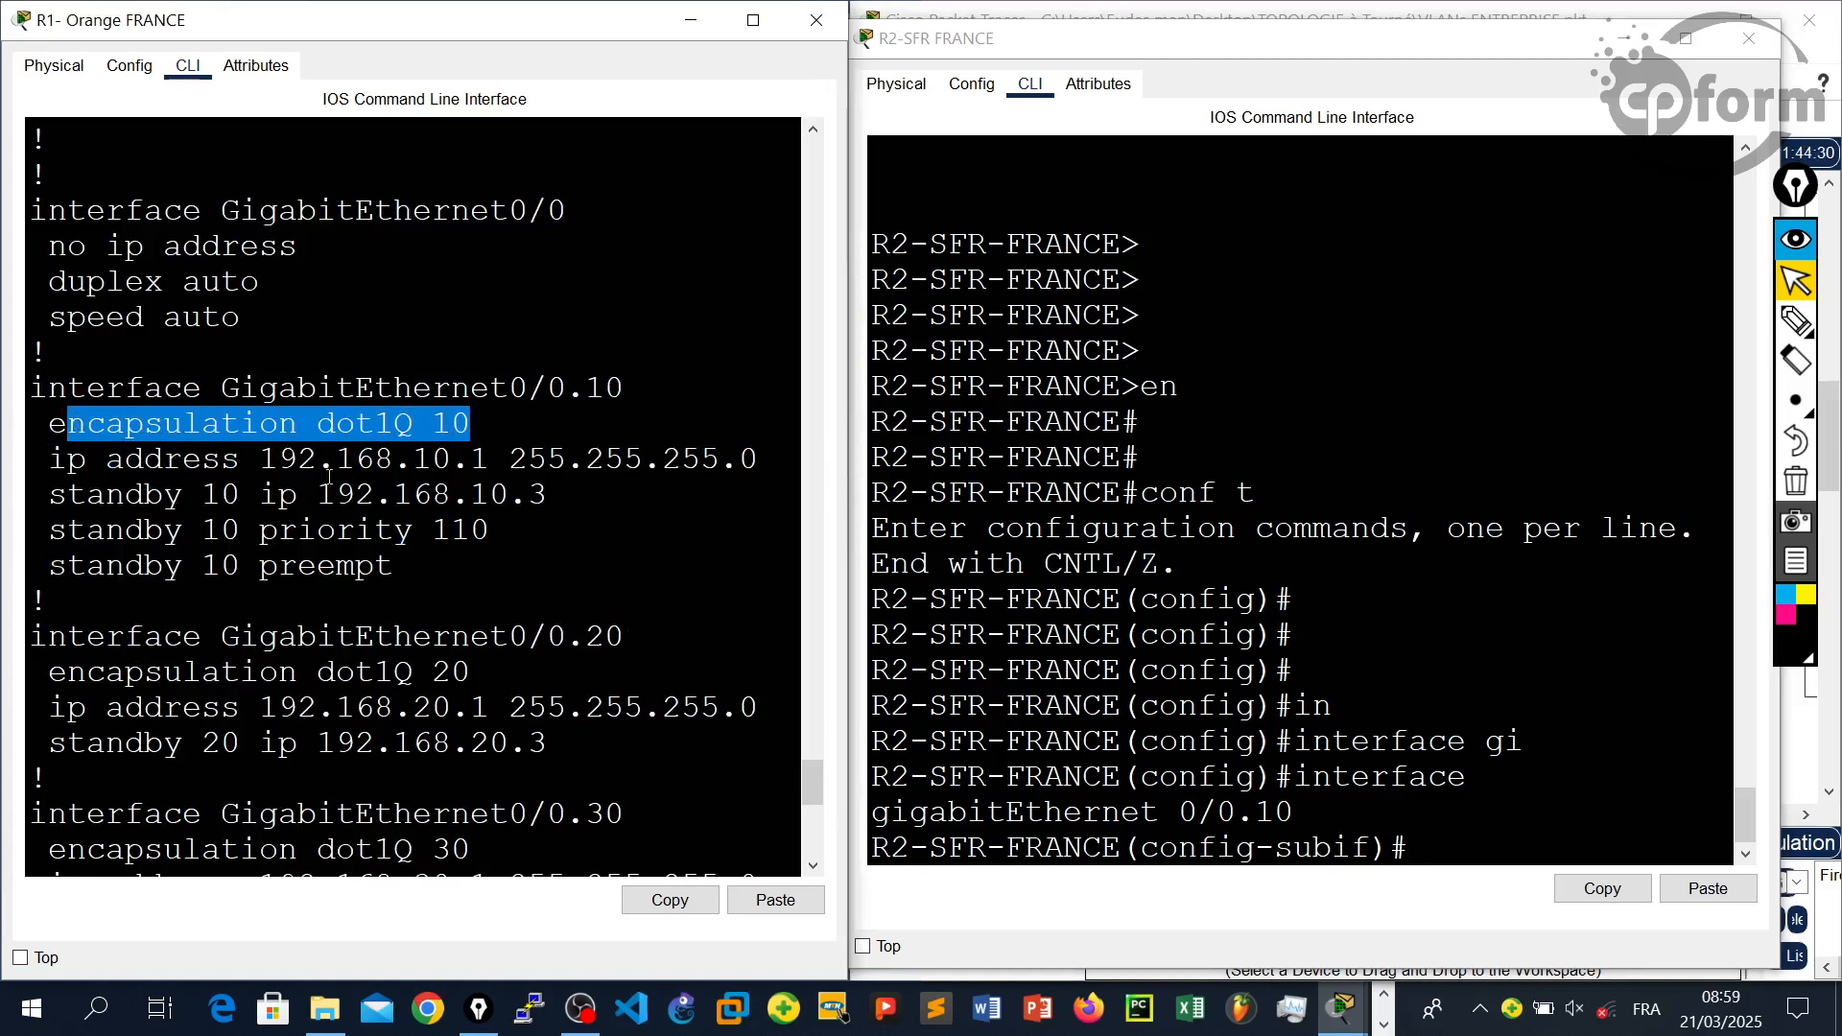
click(415, 494)
drag(758, 459, 55, 425)
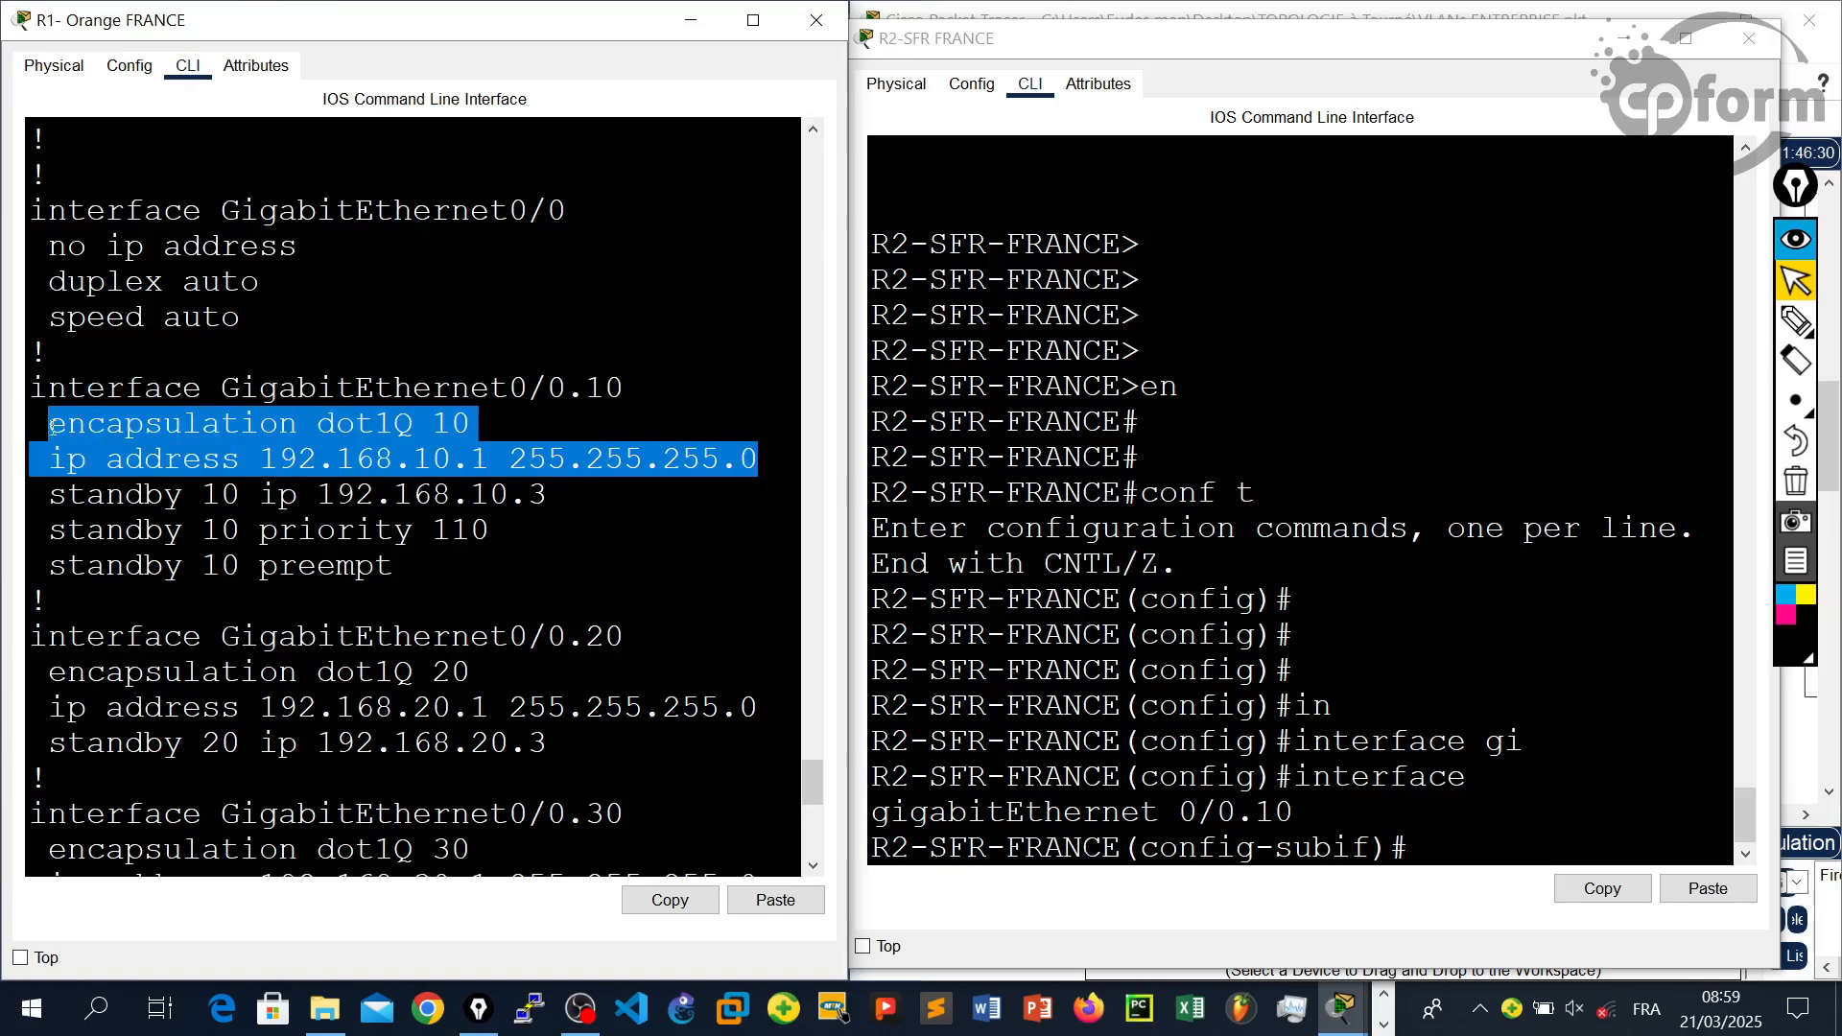
click(669, 900)
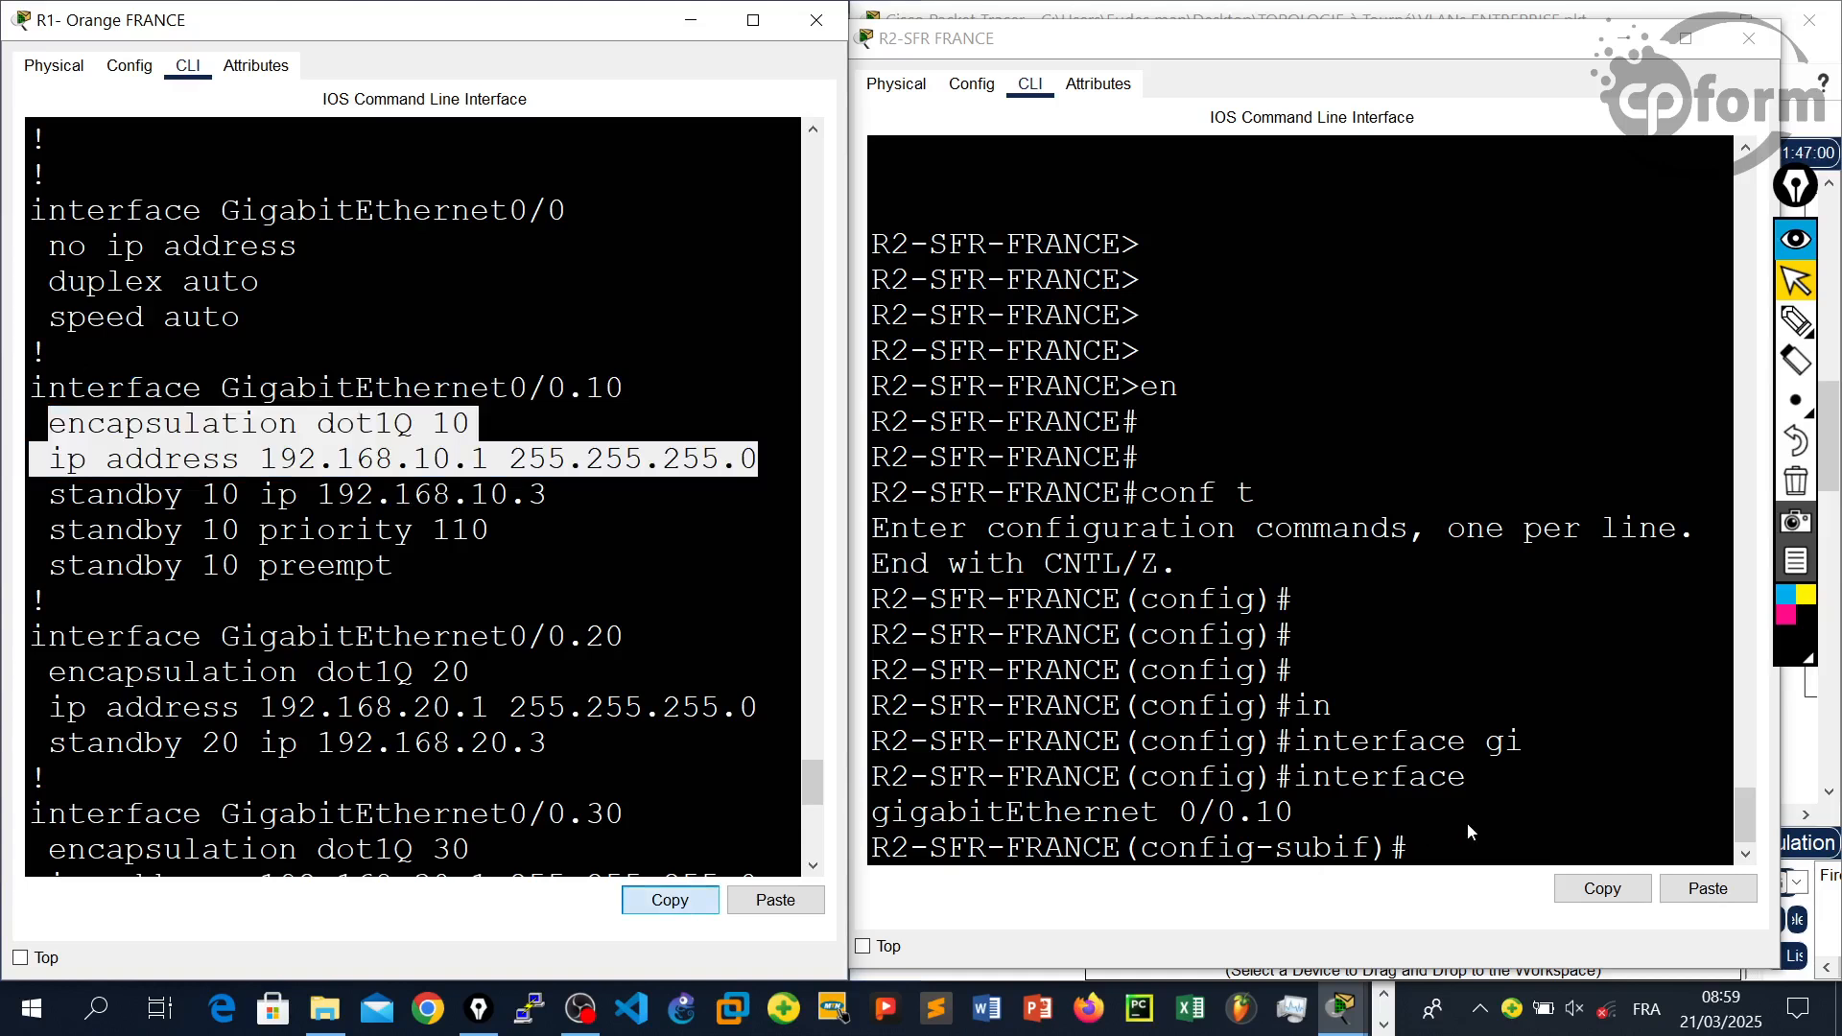
click(1695, 895)
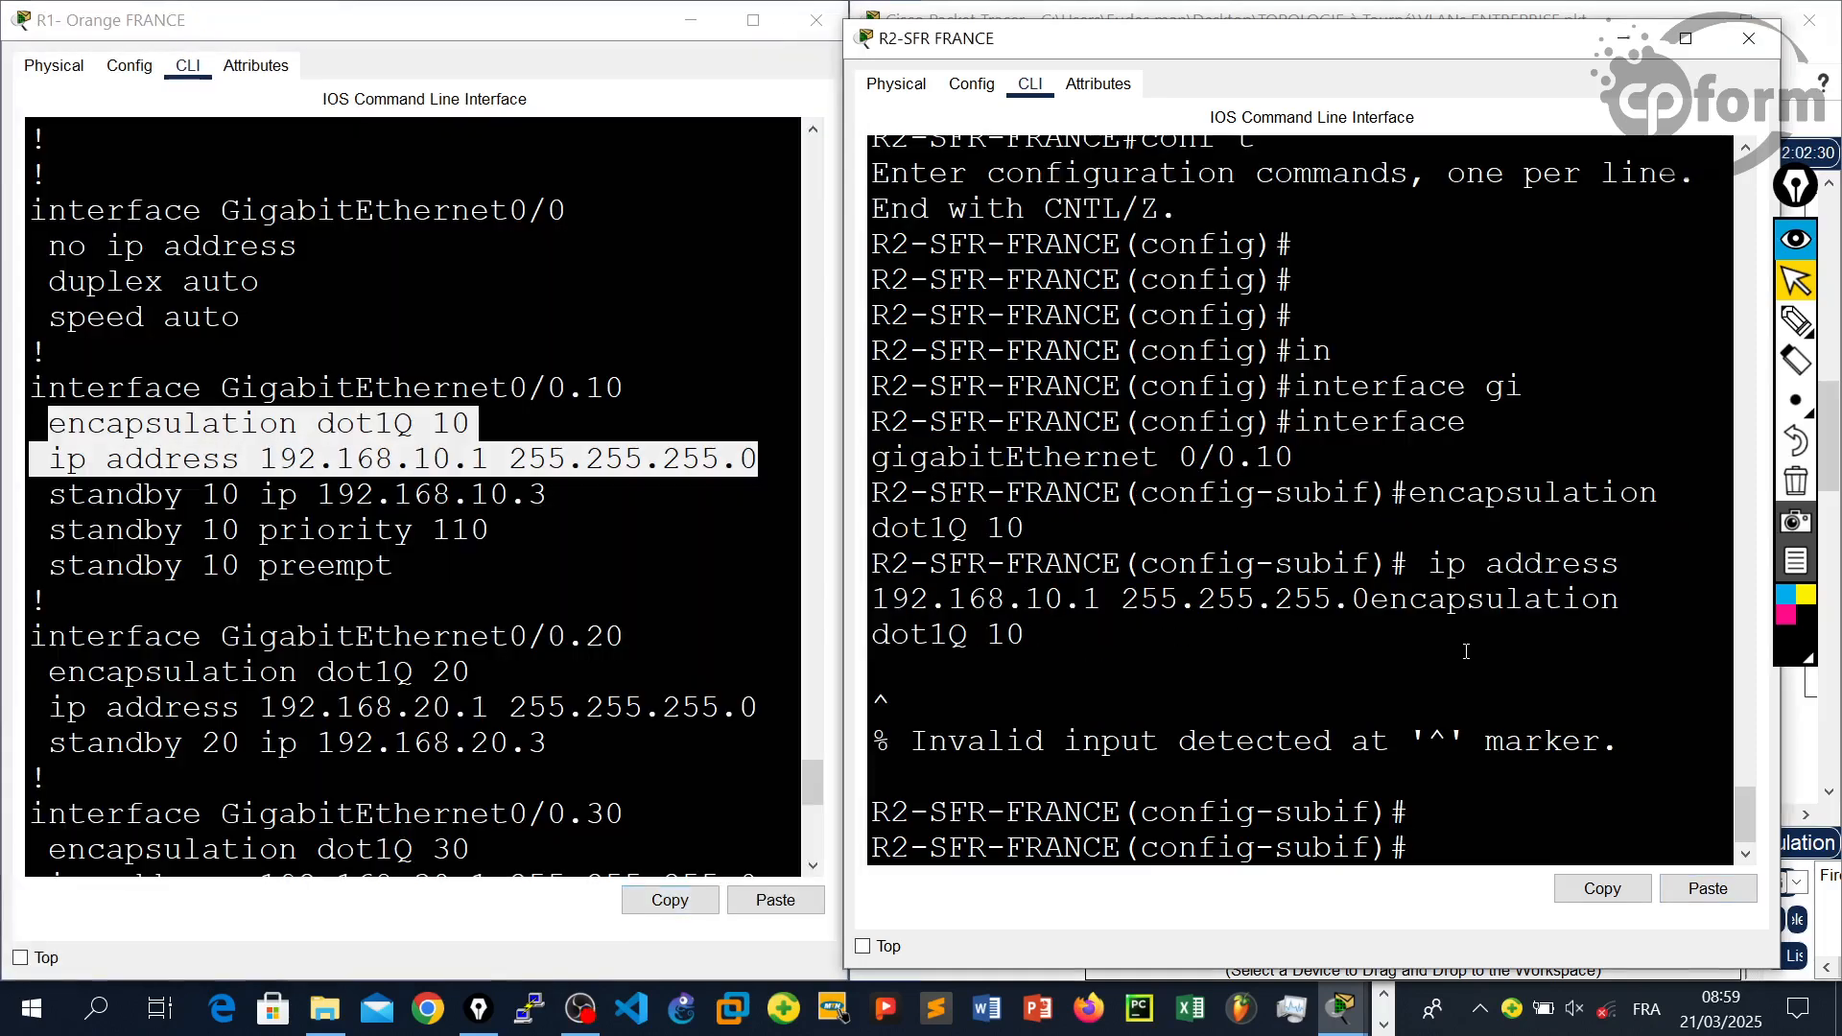
- Copy the standby 10 ip 192.168.10.3 line from R1's configuration and run it on R2's GigabitEthernet 0/0.10
click(587, 494)
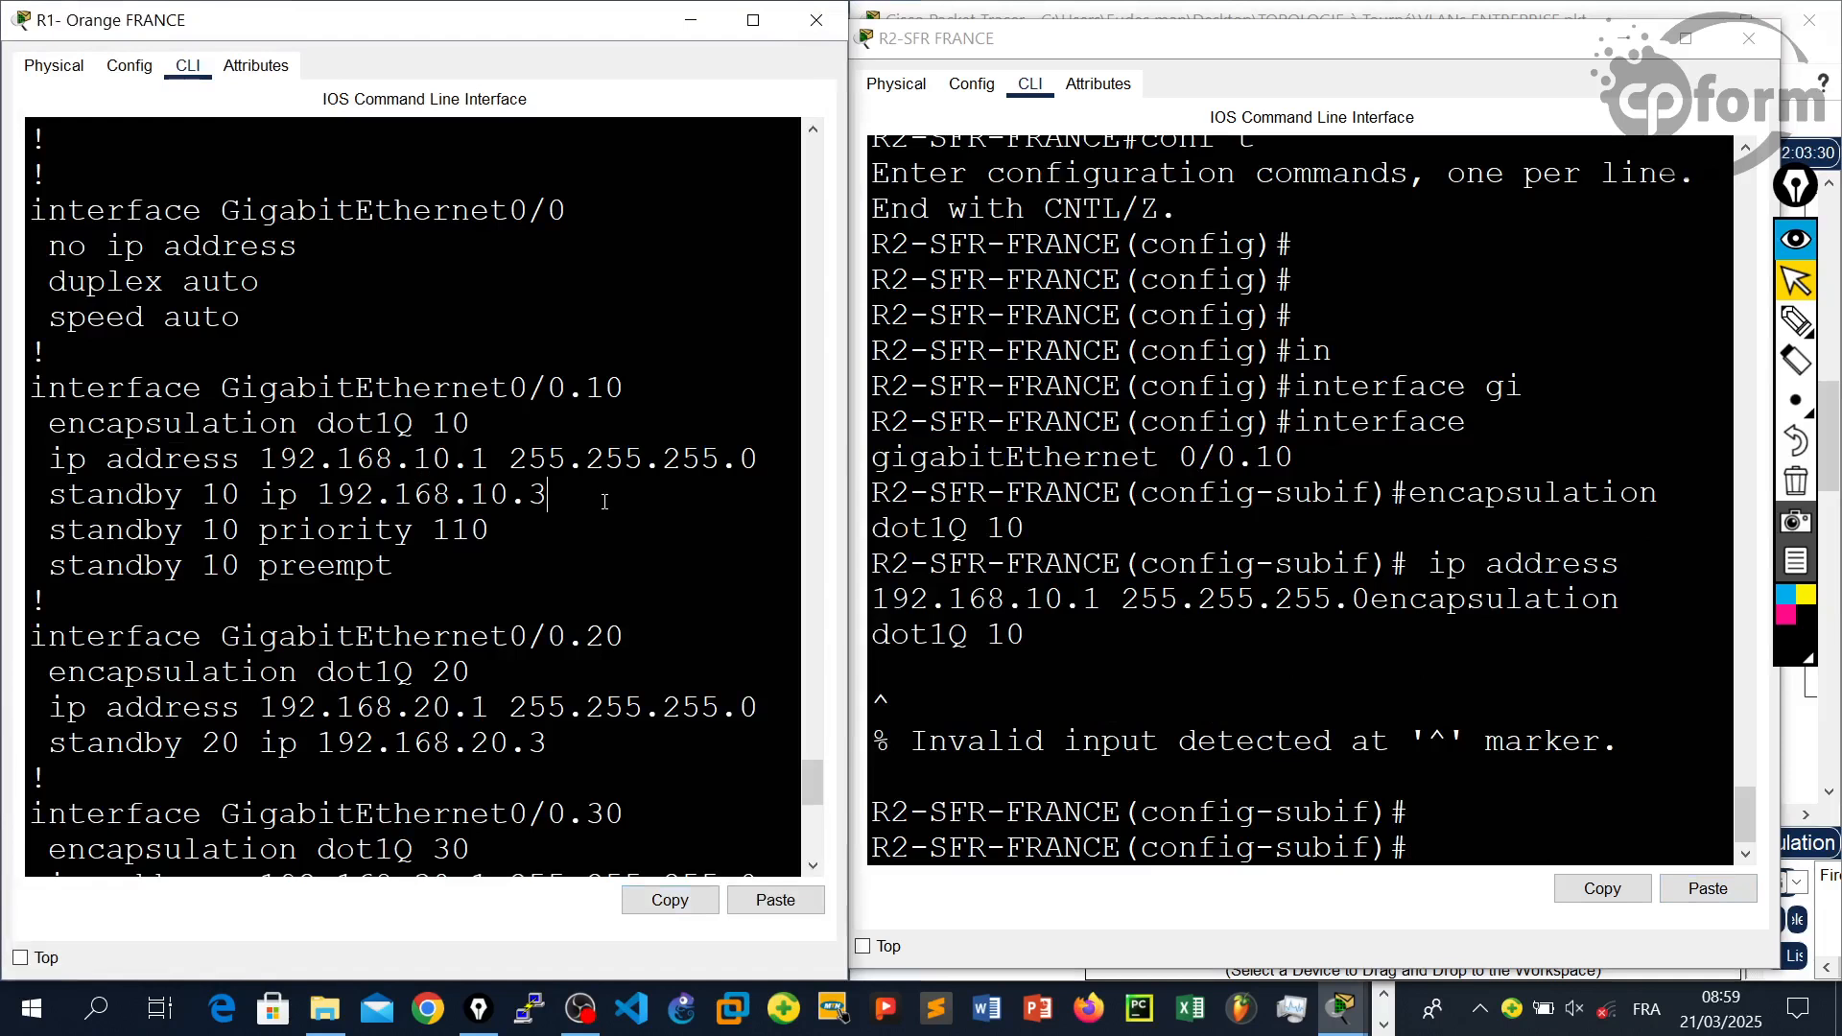
drag(608, 497, 46, 492)
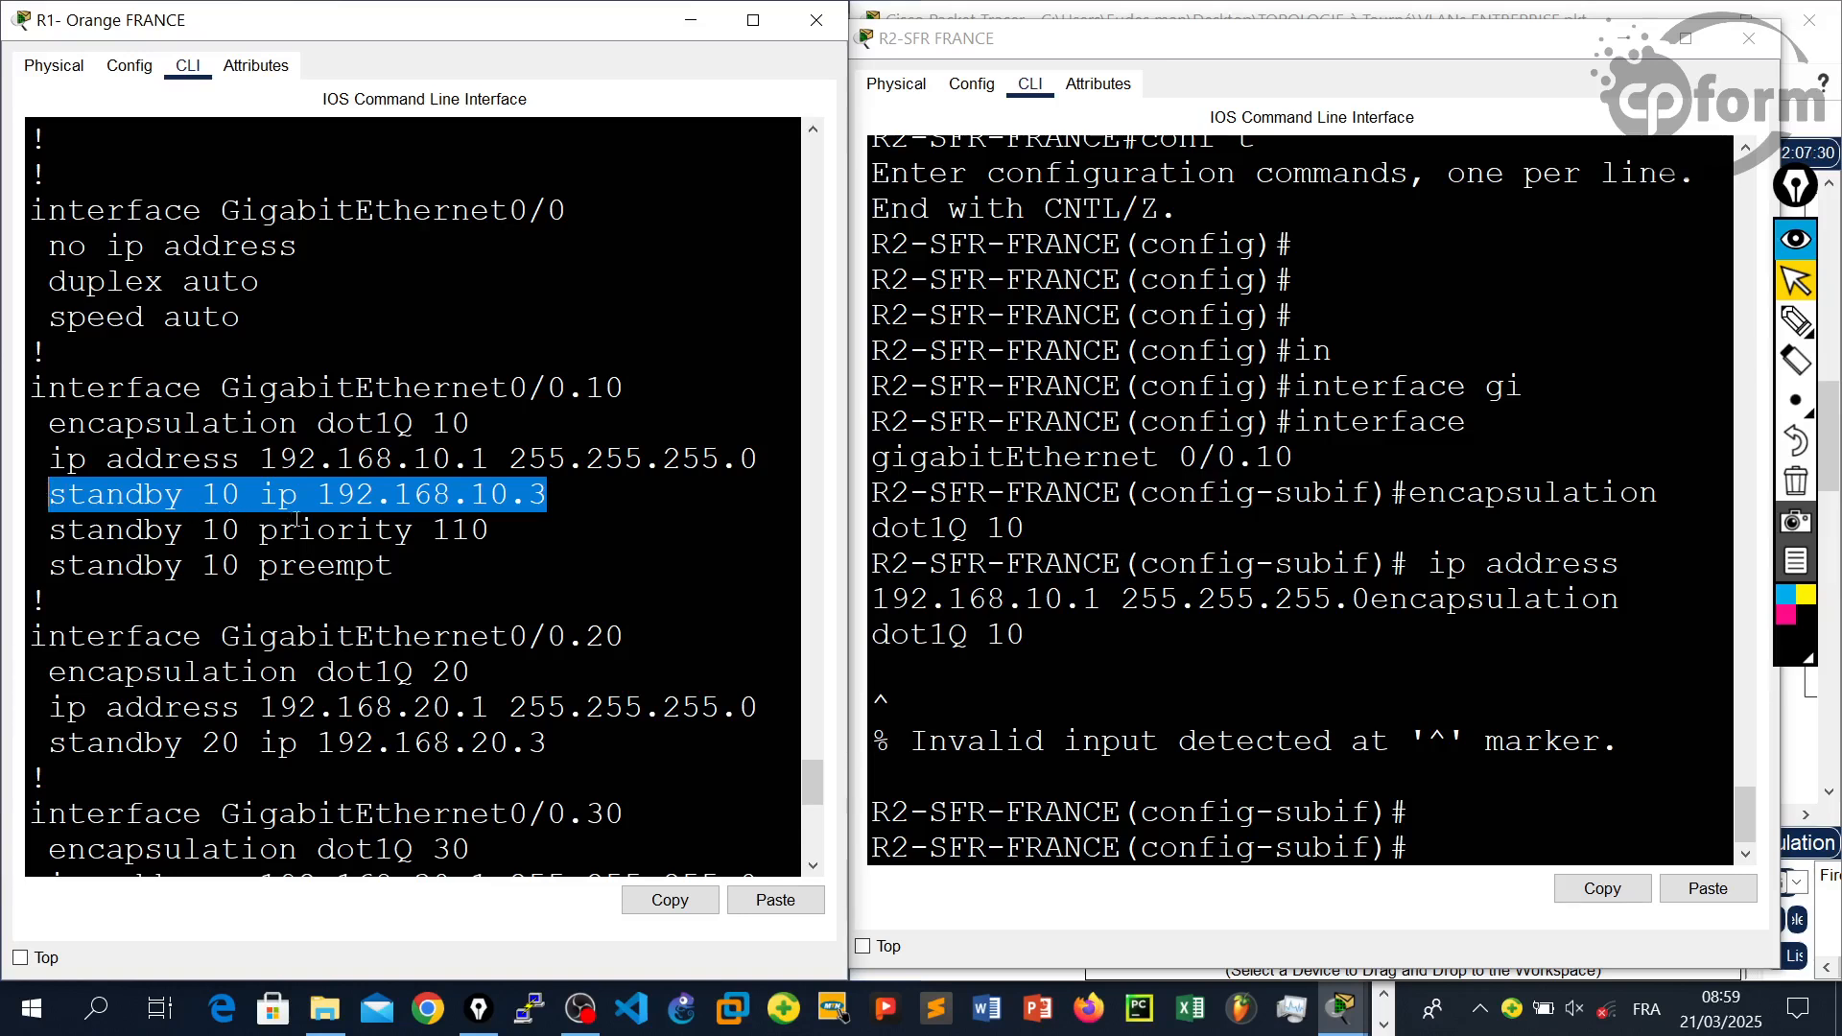
click(407, 495)
drag(576, 509, 33, 498)
click(670, 900)
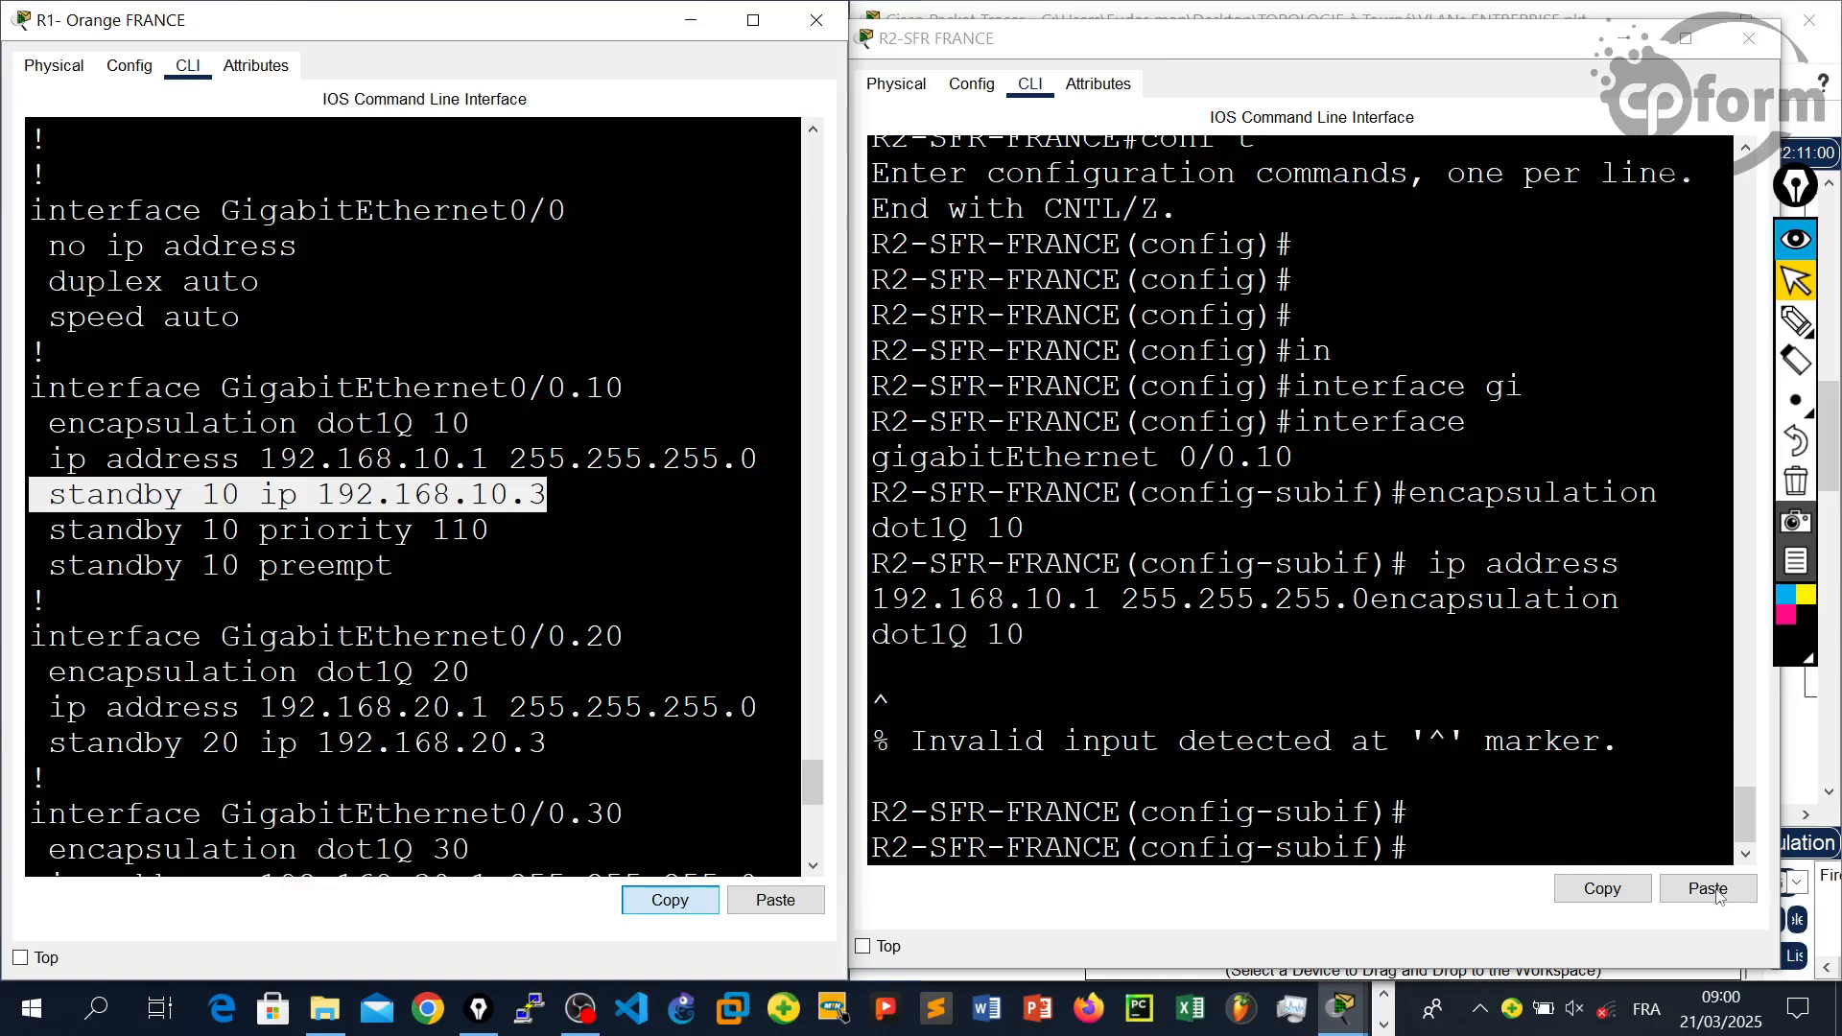
click(1499, 816)
key(ctrl+v)
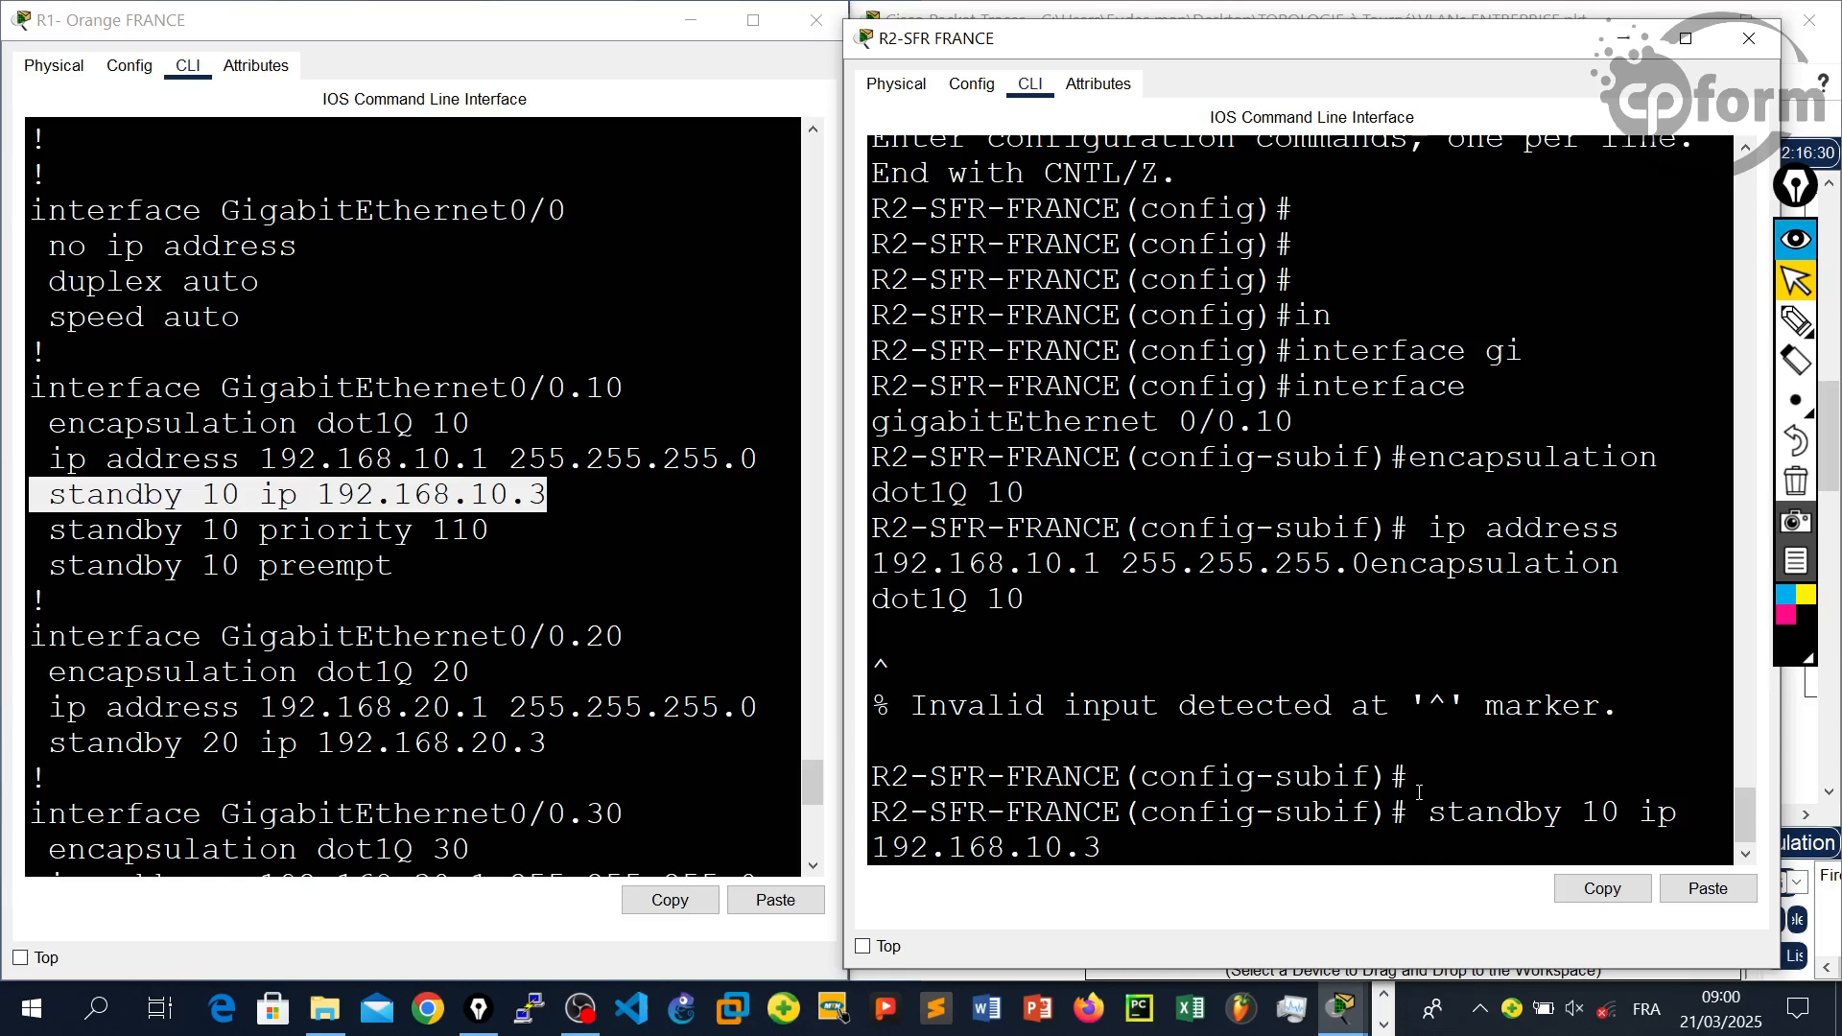
key(Return)
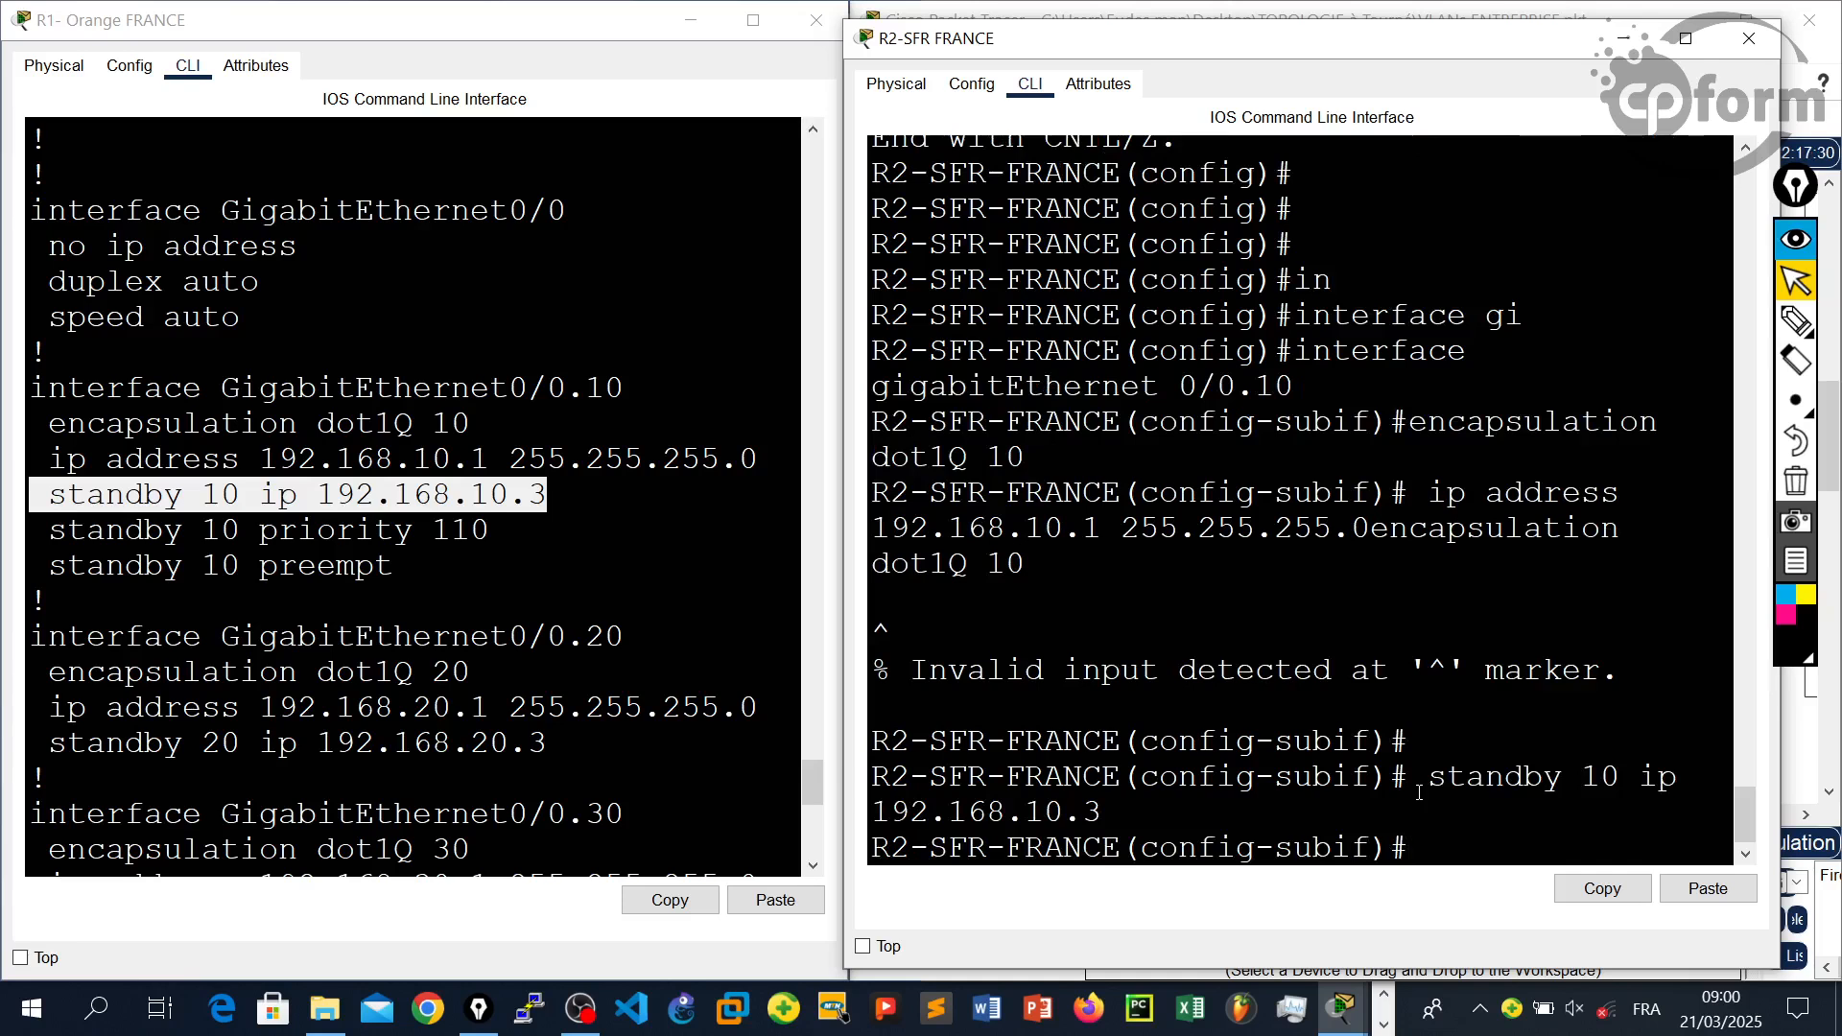
key(Return)
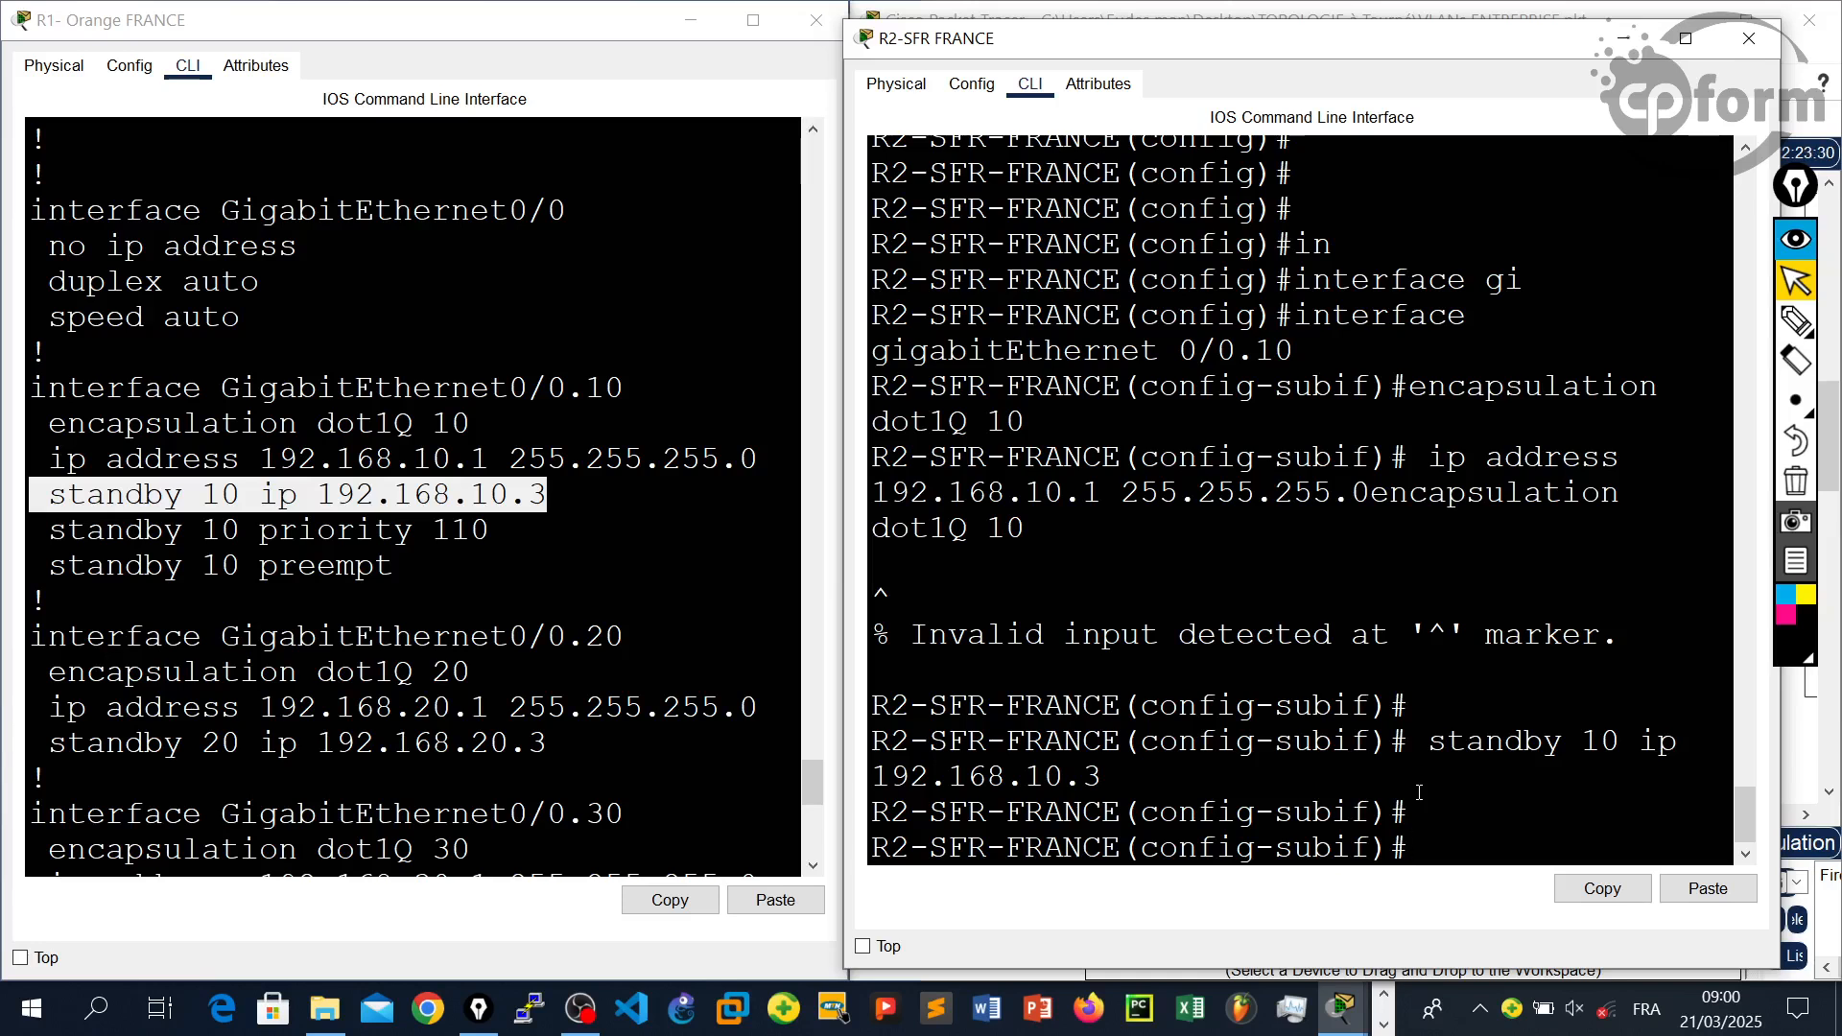
- Copy R1's standby 10 priority text into R2's command line and try to complete it with 90
click(413, 530)
drag(413, 529, 47, 534)
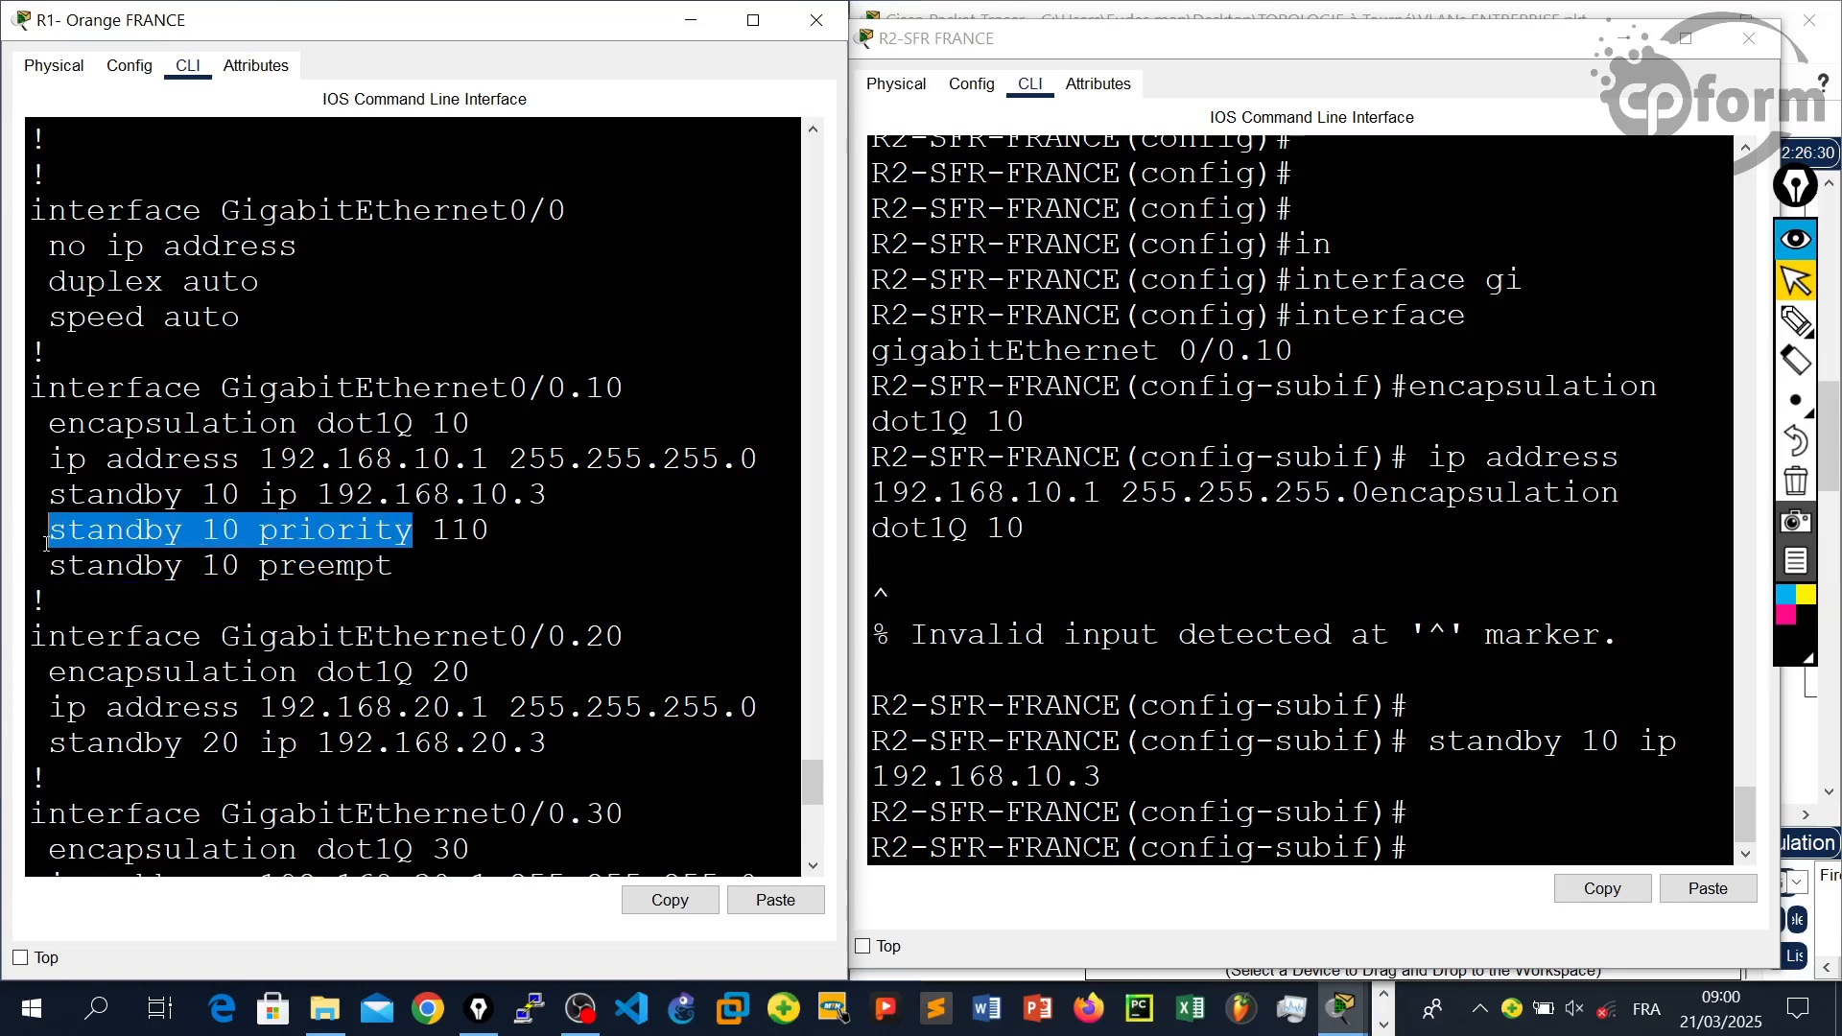
click(669, 900)
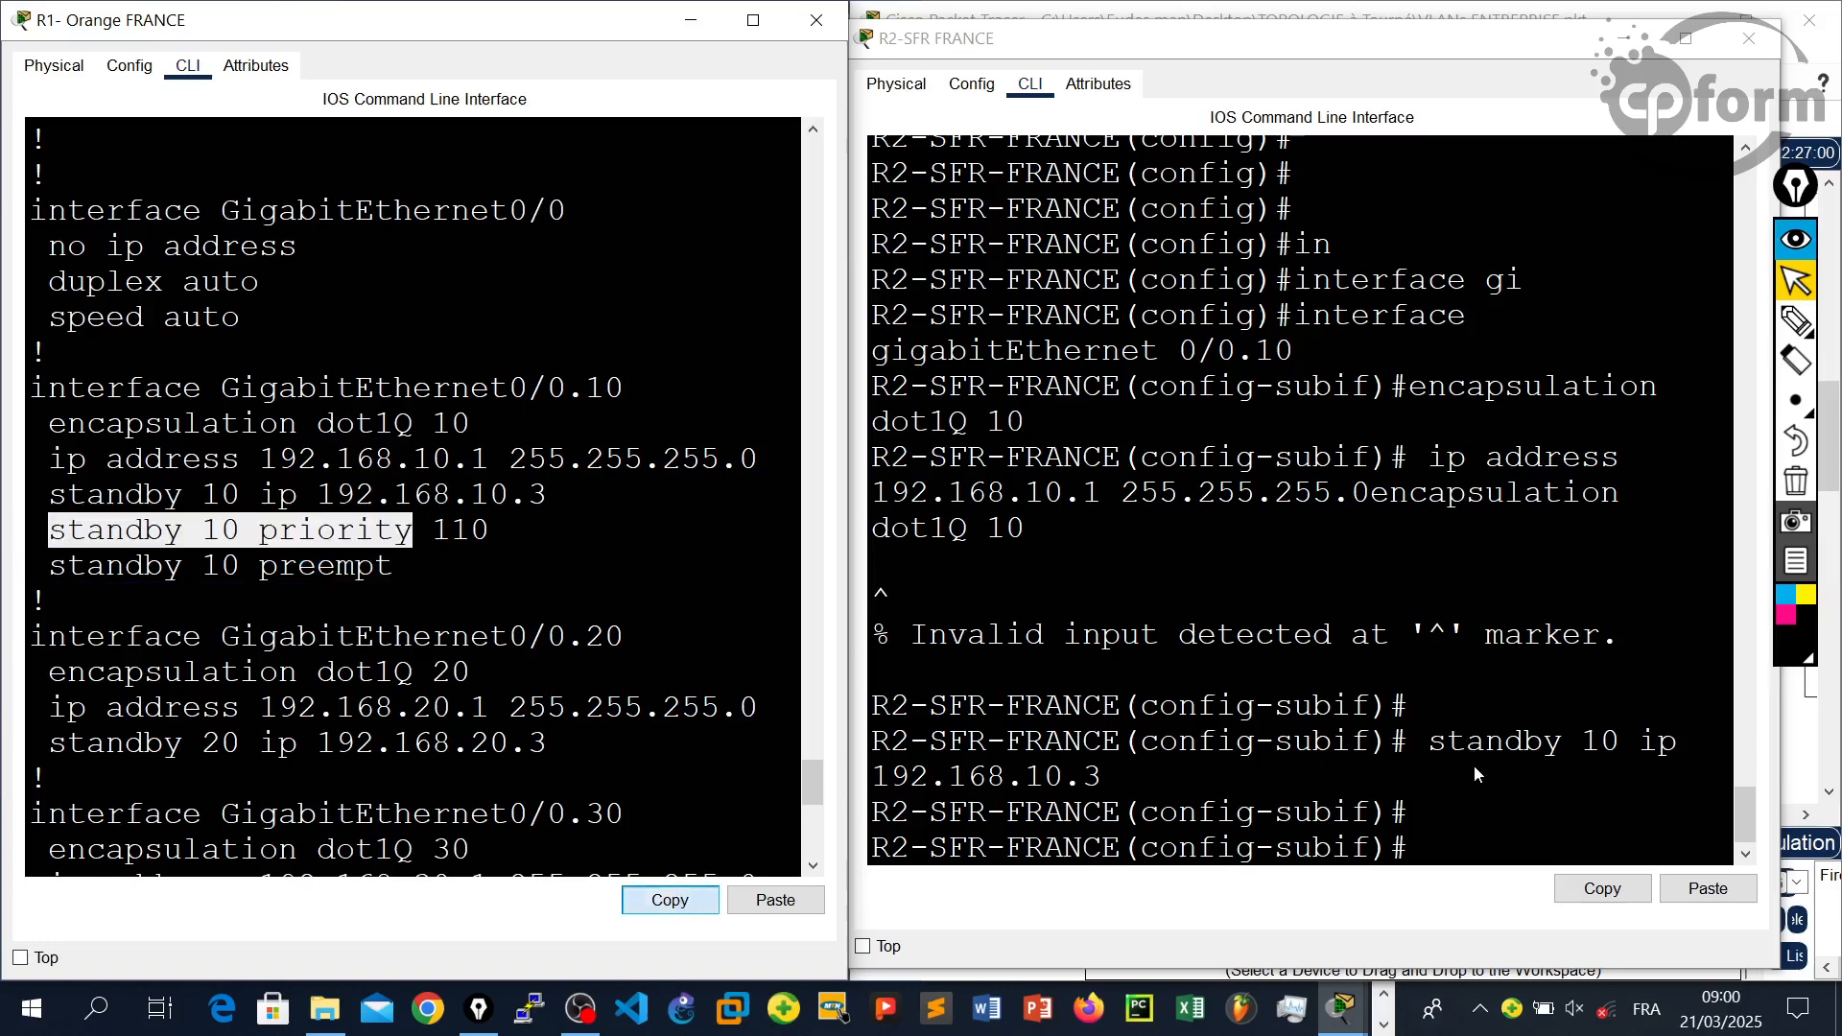
click(1681, 890)
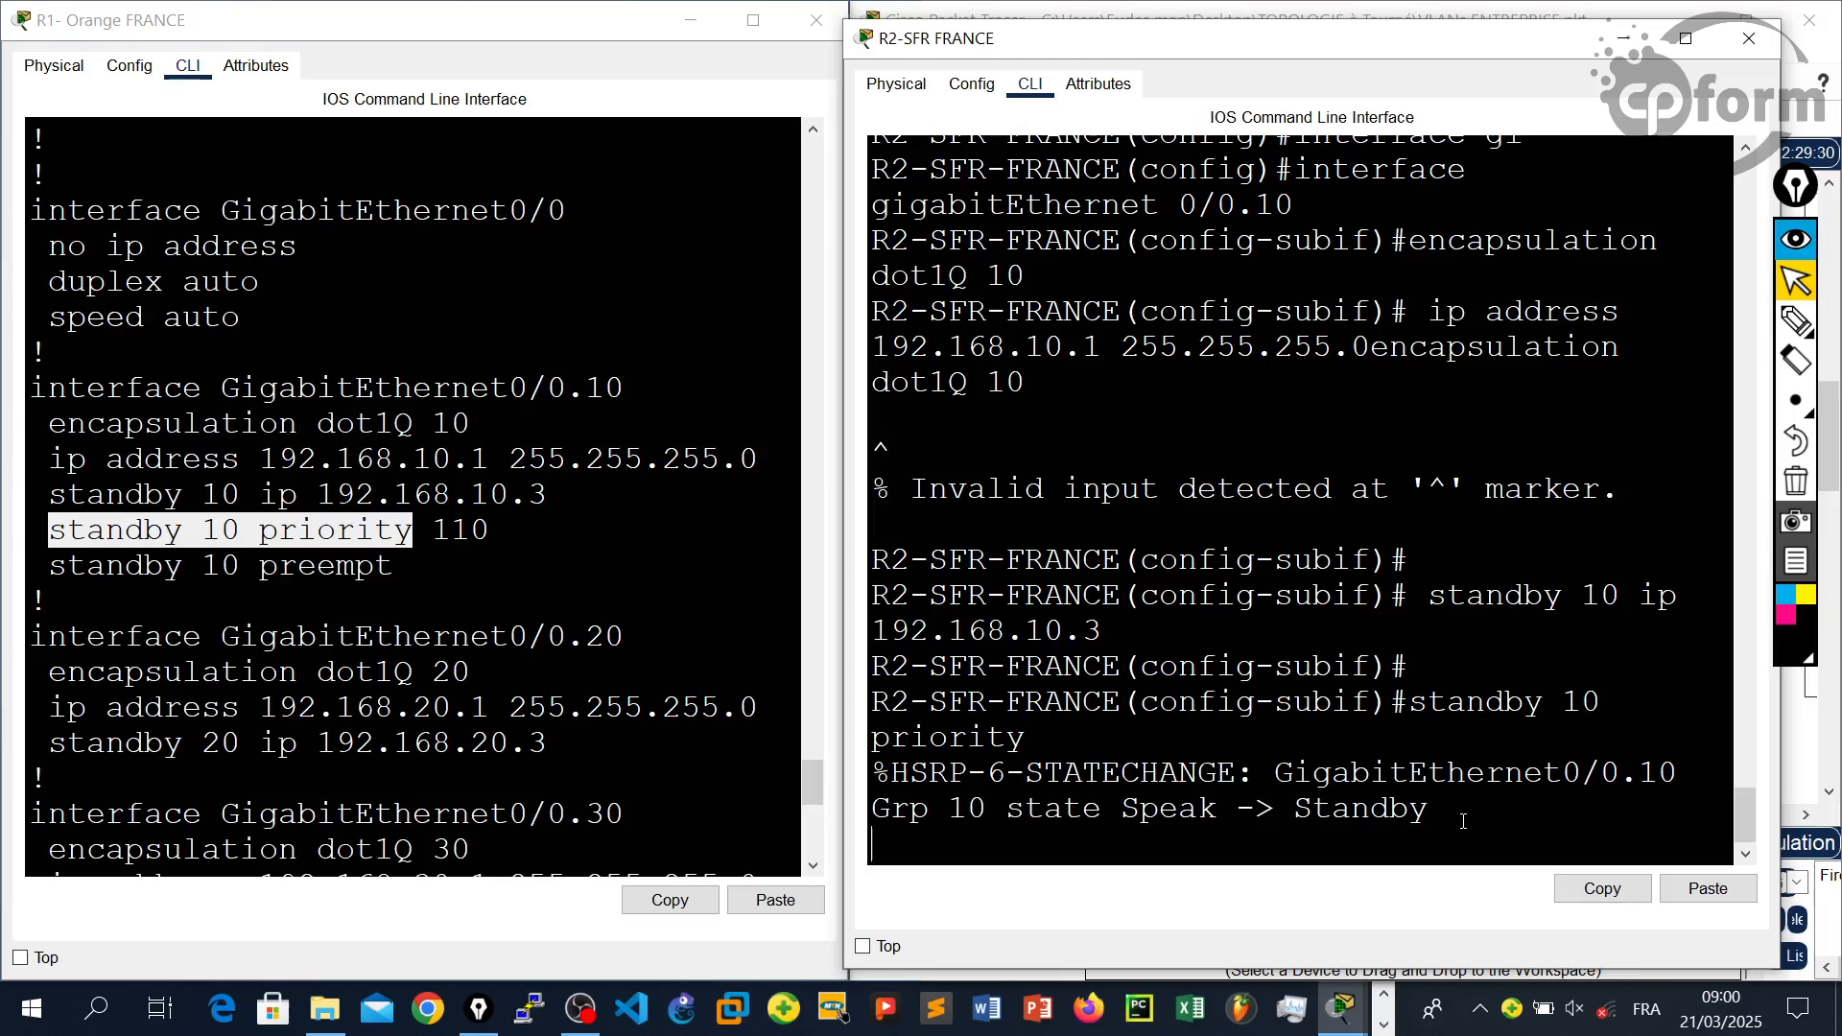
text(90)
key(Return)
key(Return)
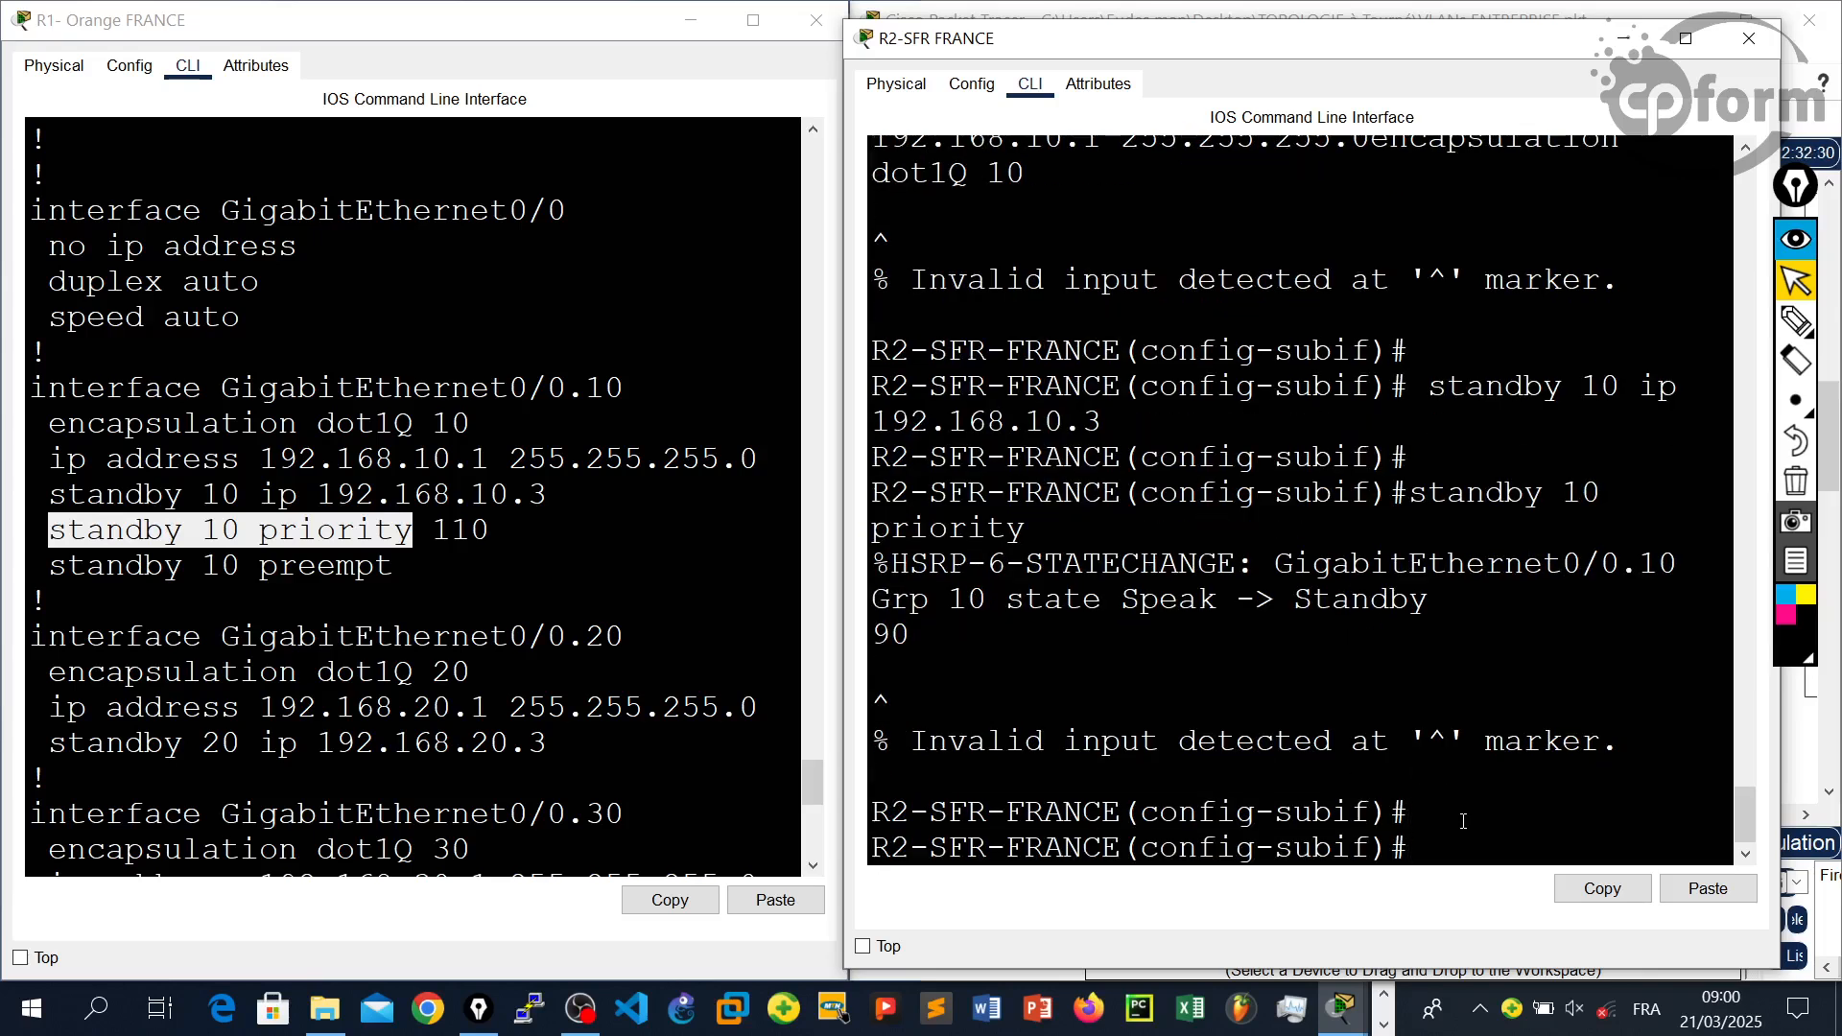
- Paste the copied text again and run standby 10 priority 90 on R2, with a space before the value
key(ctrl+v)
text(90)
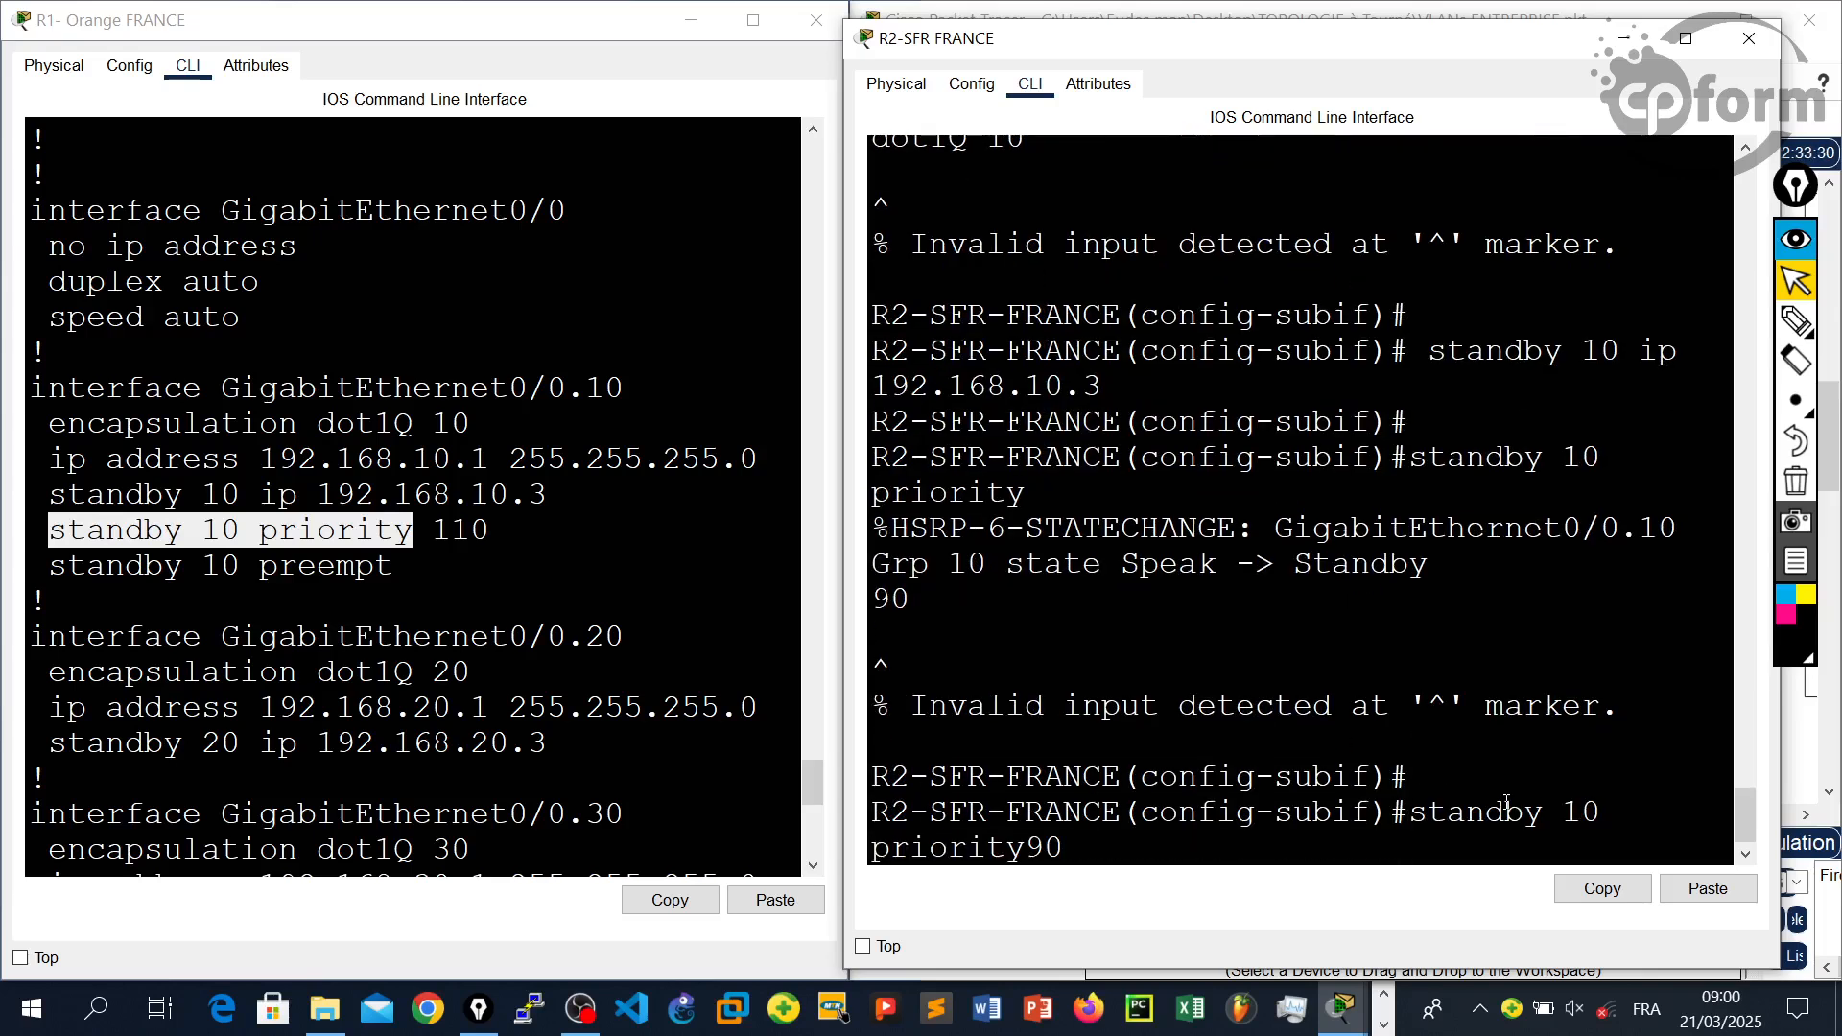
key(BackSpace)
key(BackSpace)
text(90)
key(Return)
key(Return)
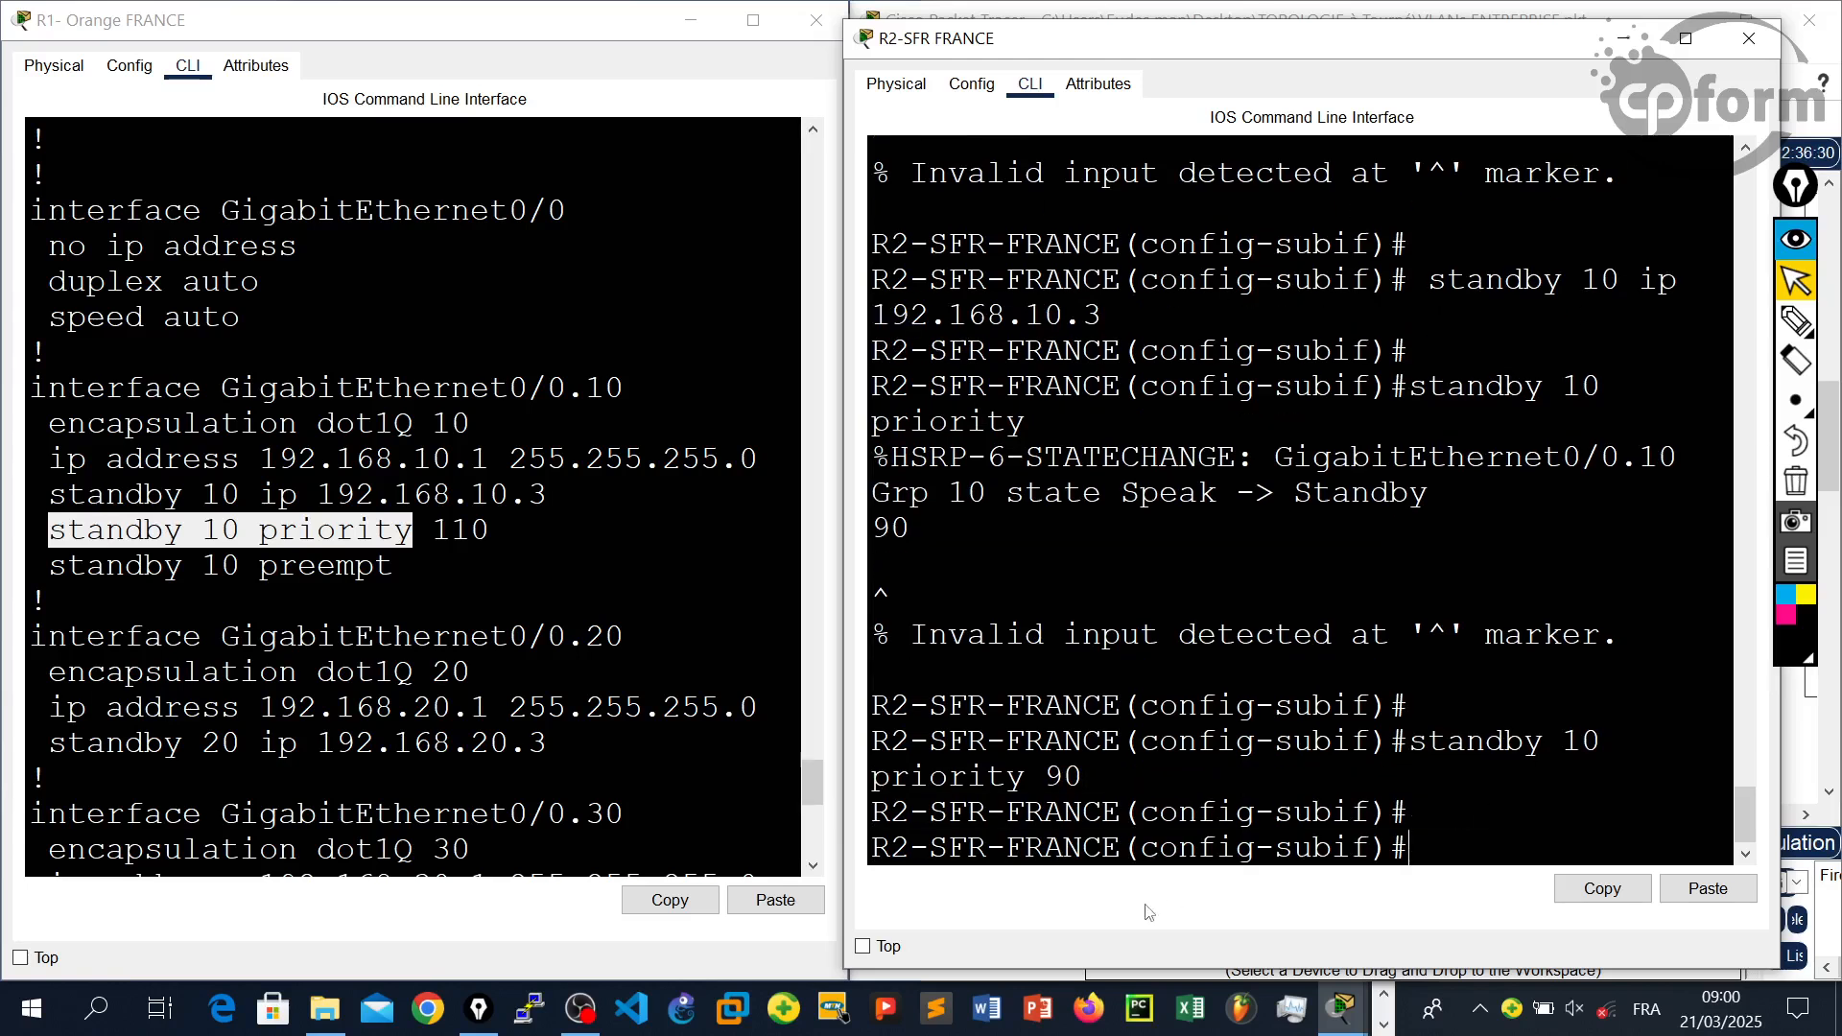
- Copy the standby 10 preempt line from R1 and run it on R2 to enable preemption for HSRP group 10
drag(411, 576, 59, 570)
click(669, 900)
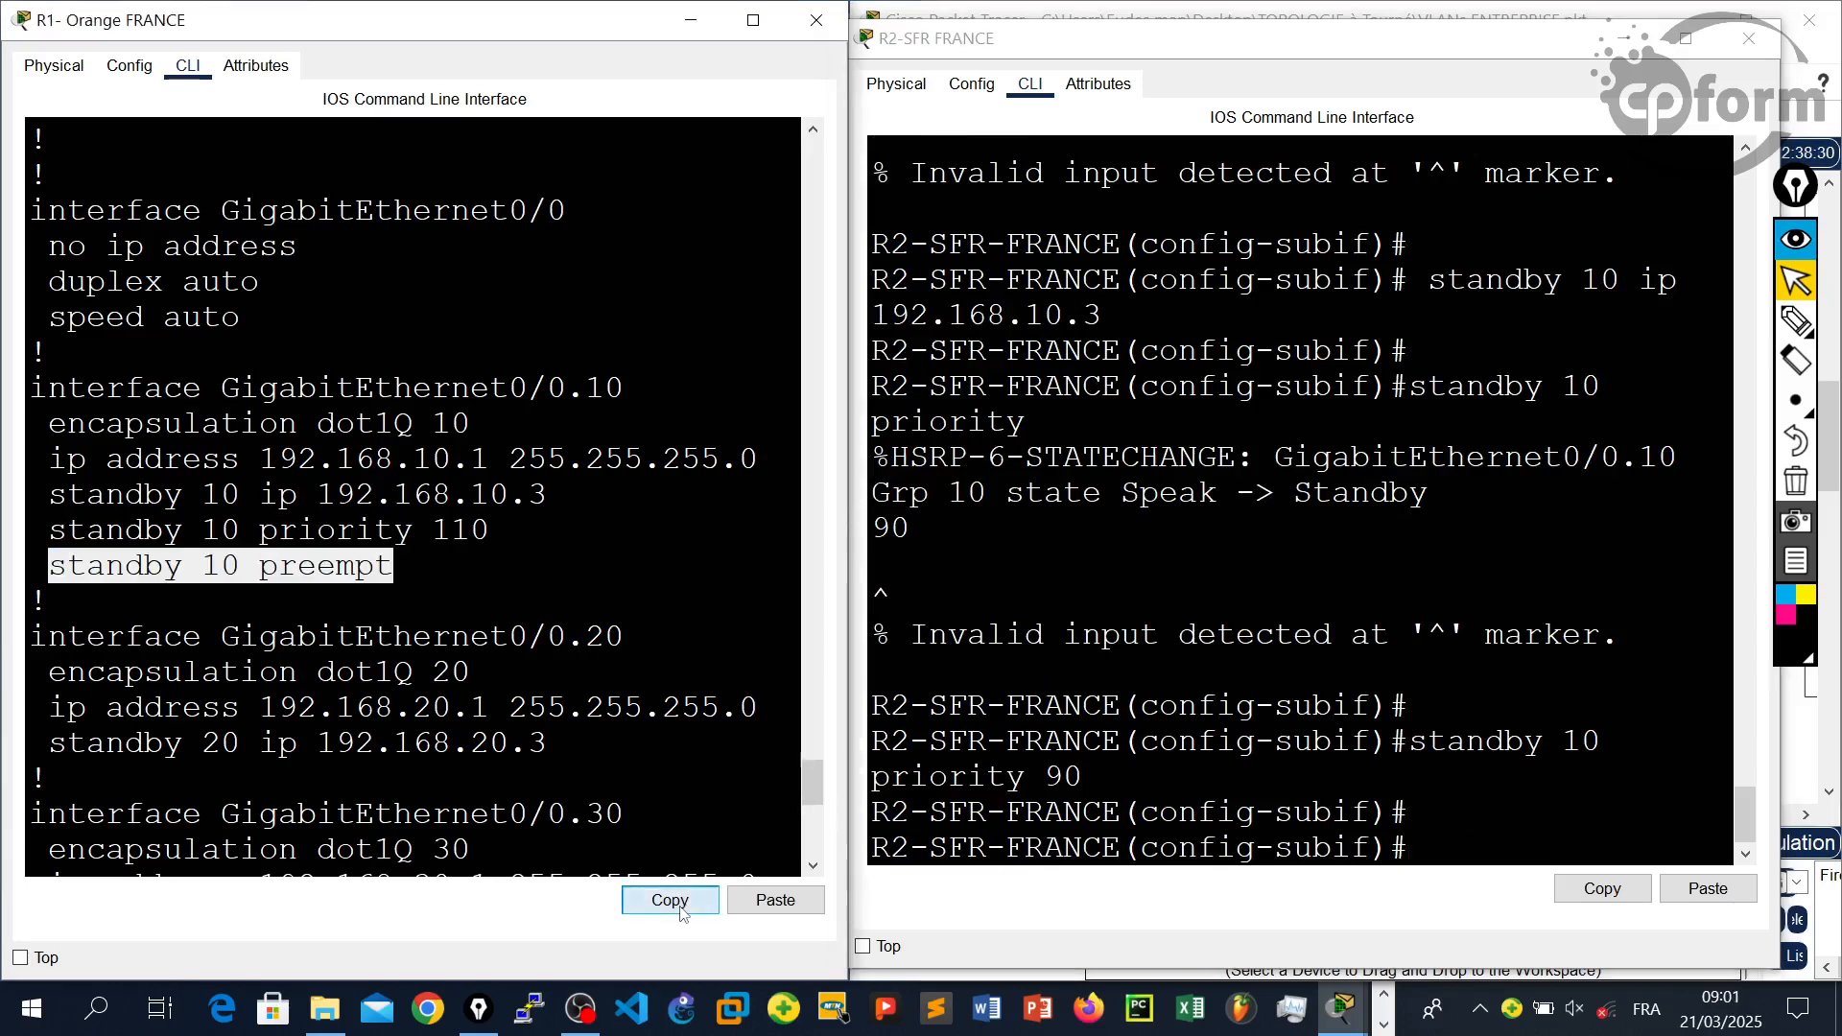
click(1691, 891)
key(ctrl+v)
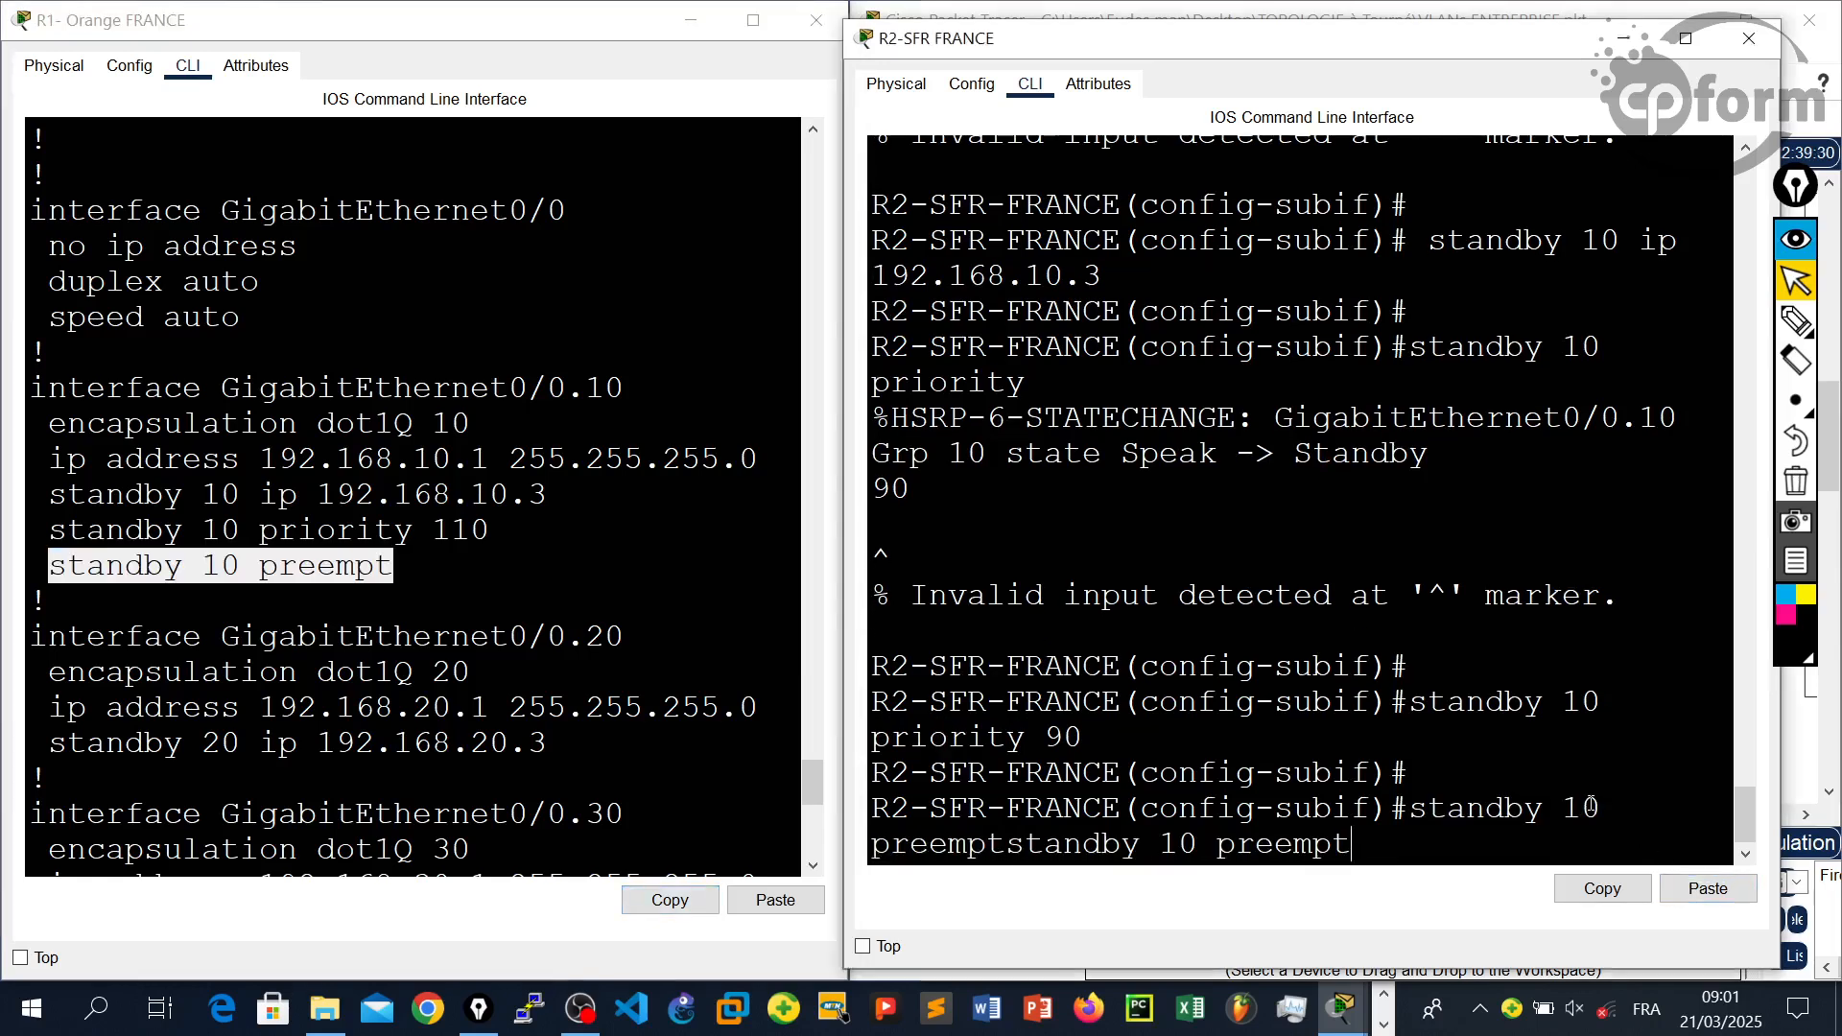
key(Return)
key(Return)
key(Return)
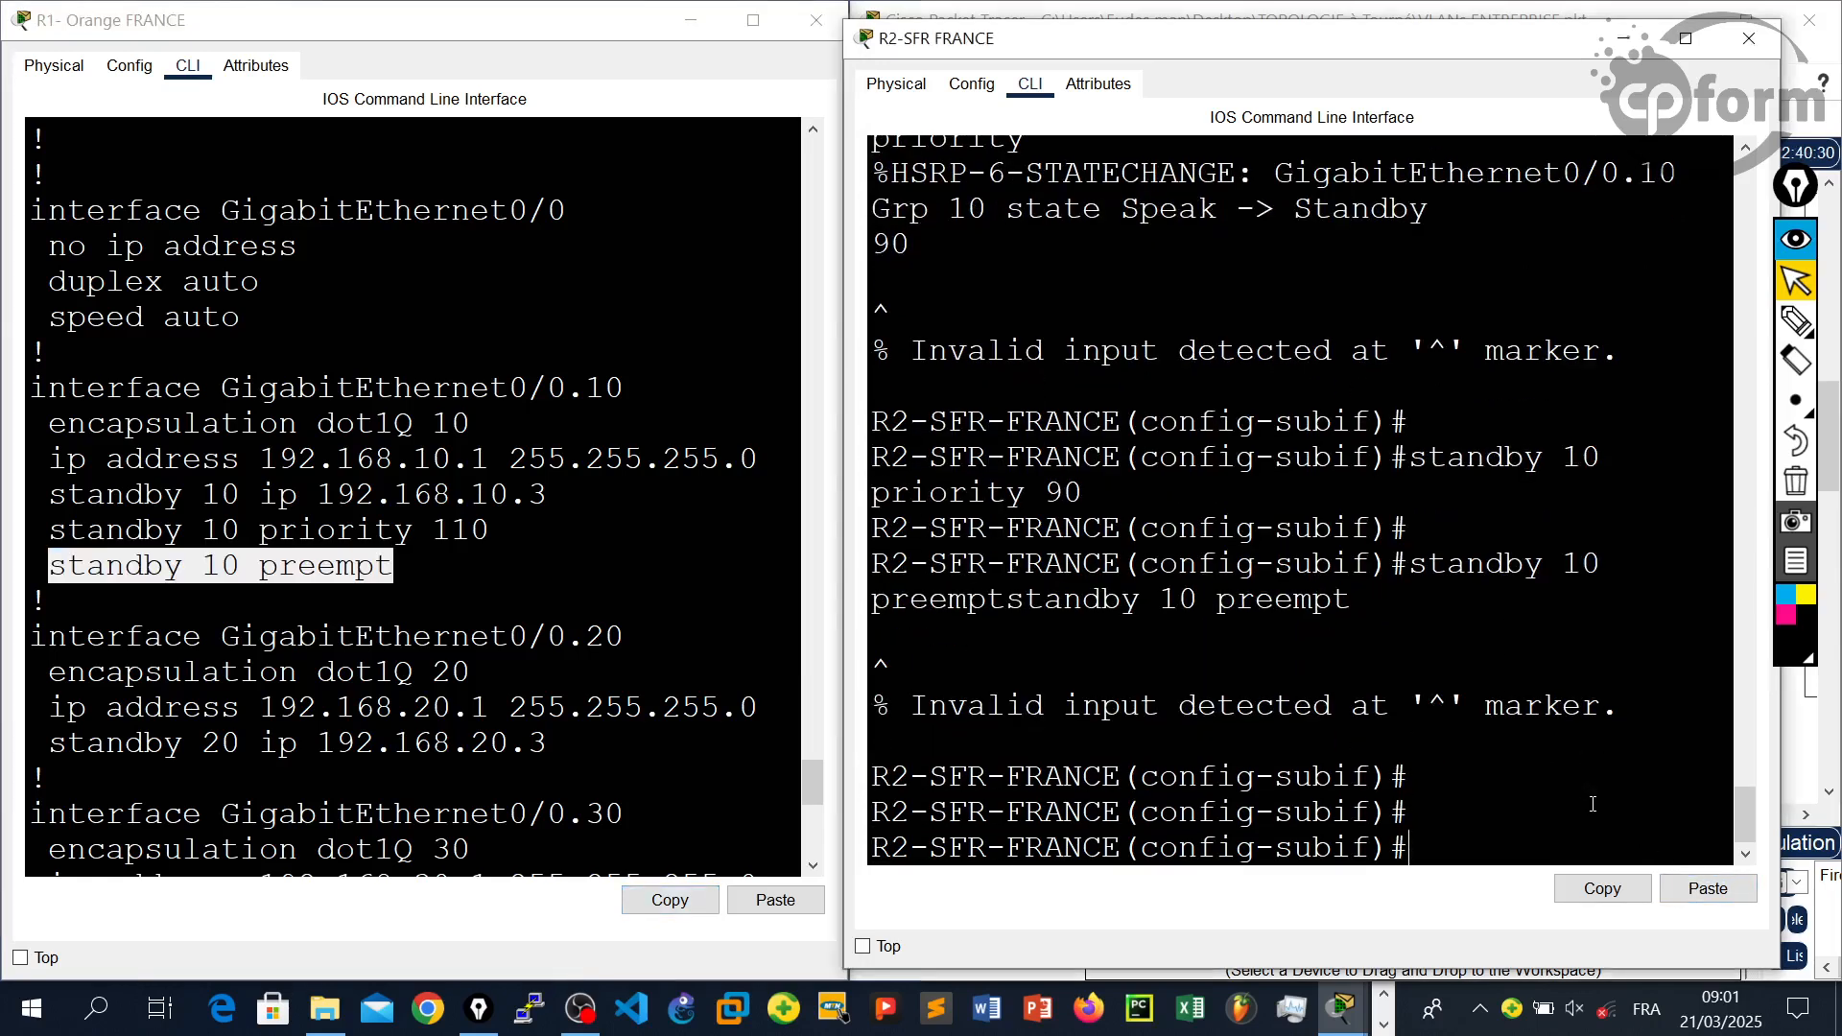
right_click(1591, 802)
click(1631, 839)
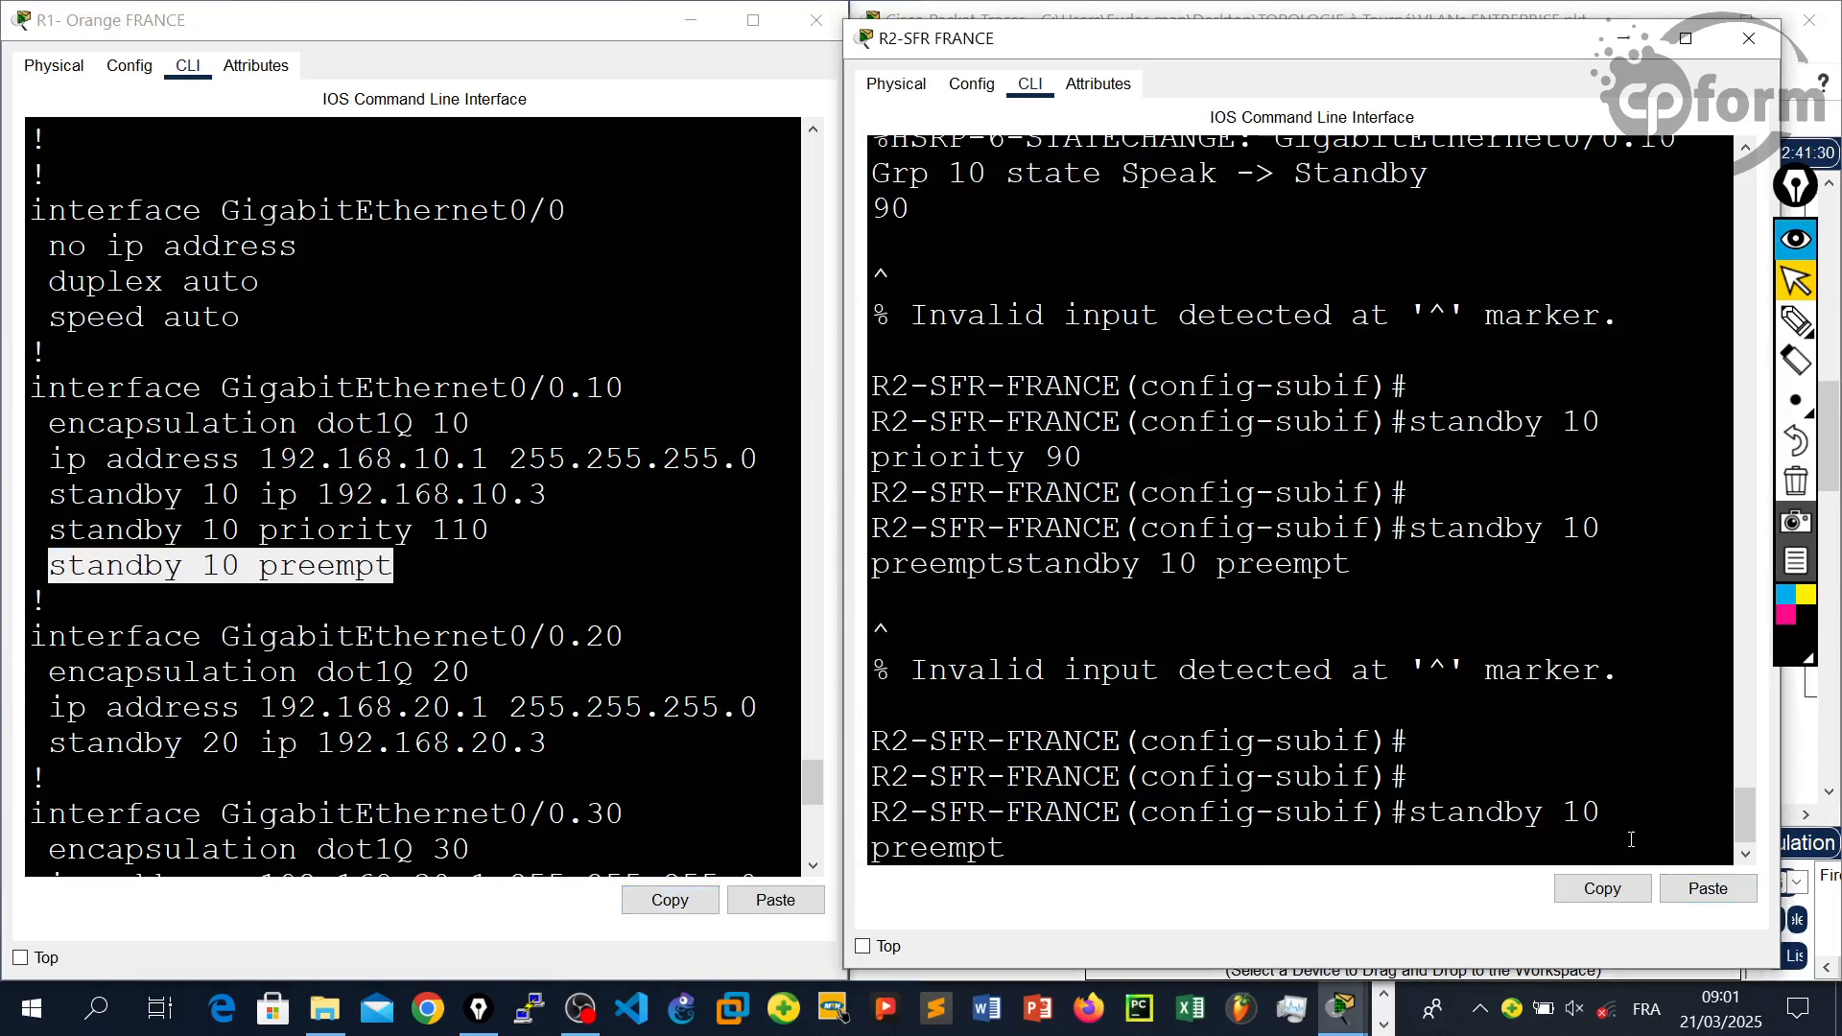
key(Return)
key(Return)
key(Return)
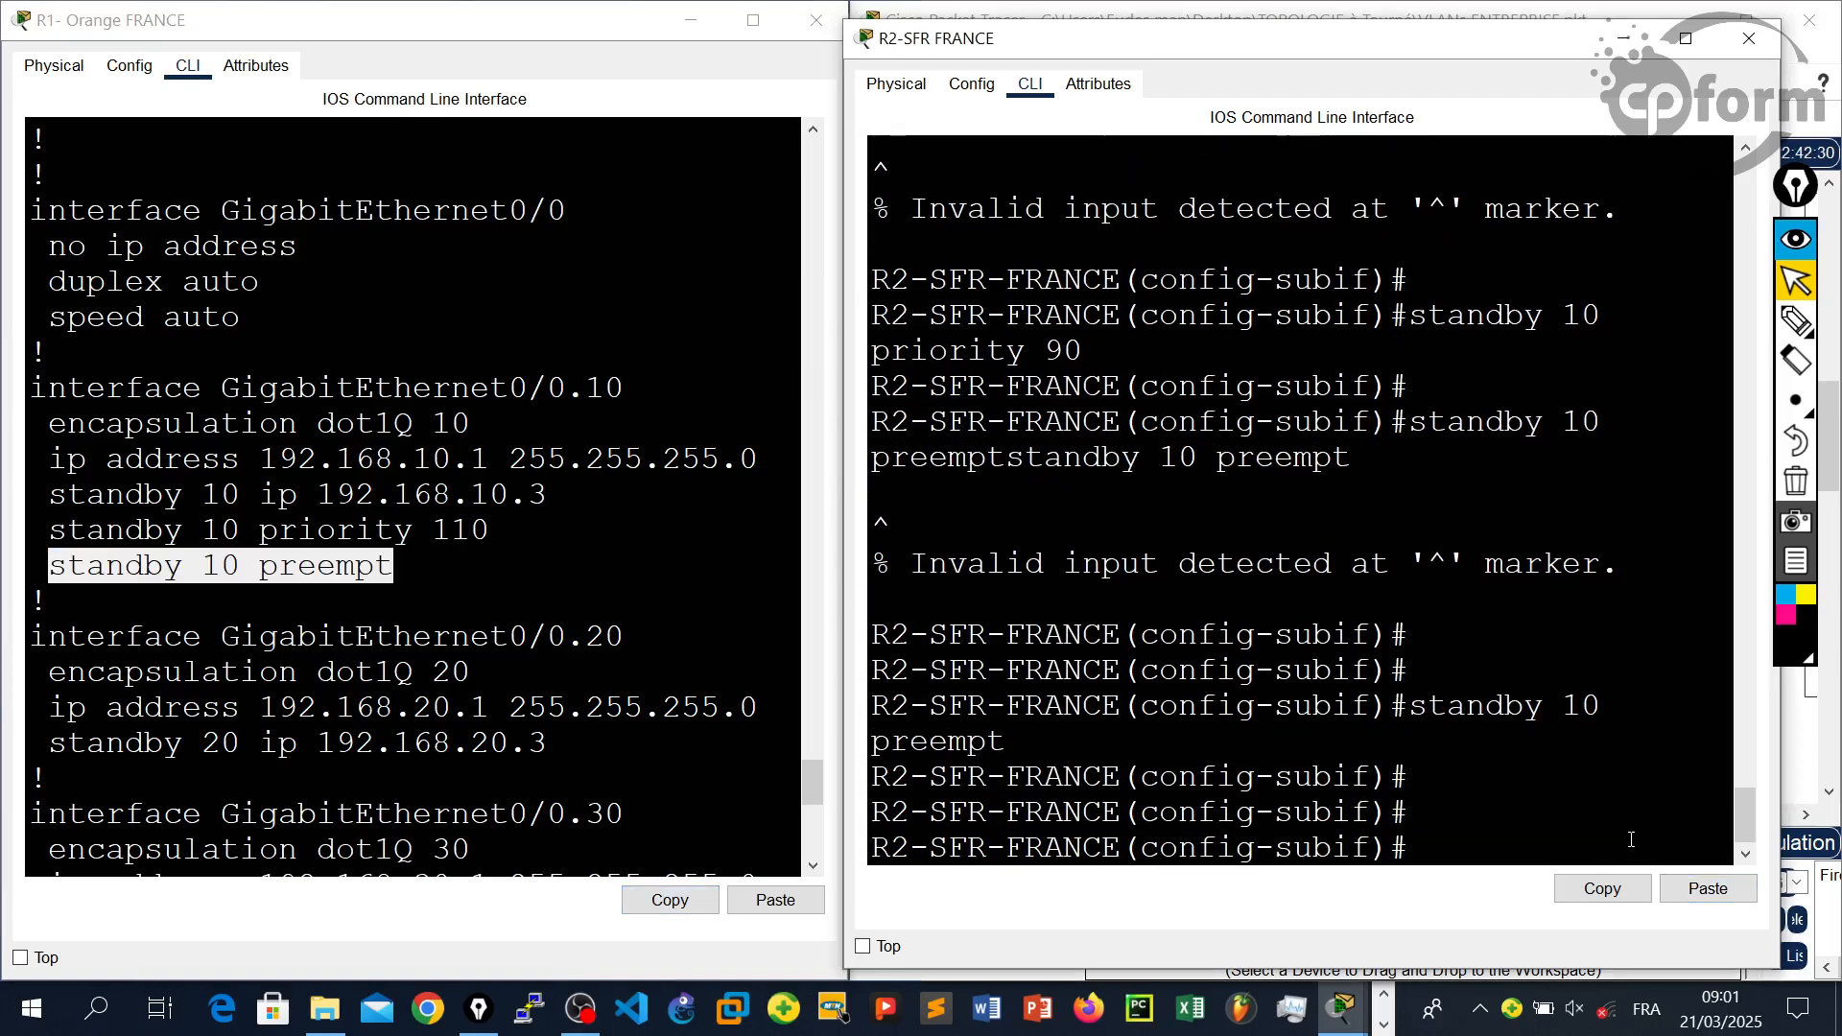
- Leave the GigabitEthernet 0/0.10 subinterface and return to global configuration mode on R2
text(ex)
key(Return)
key(Return)
key(Return)
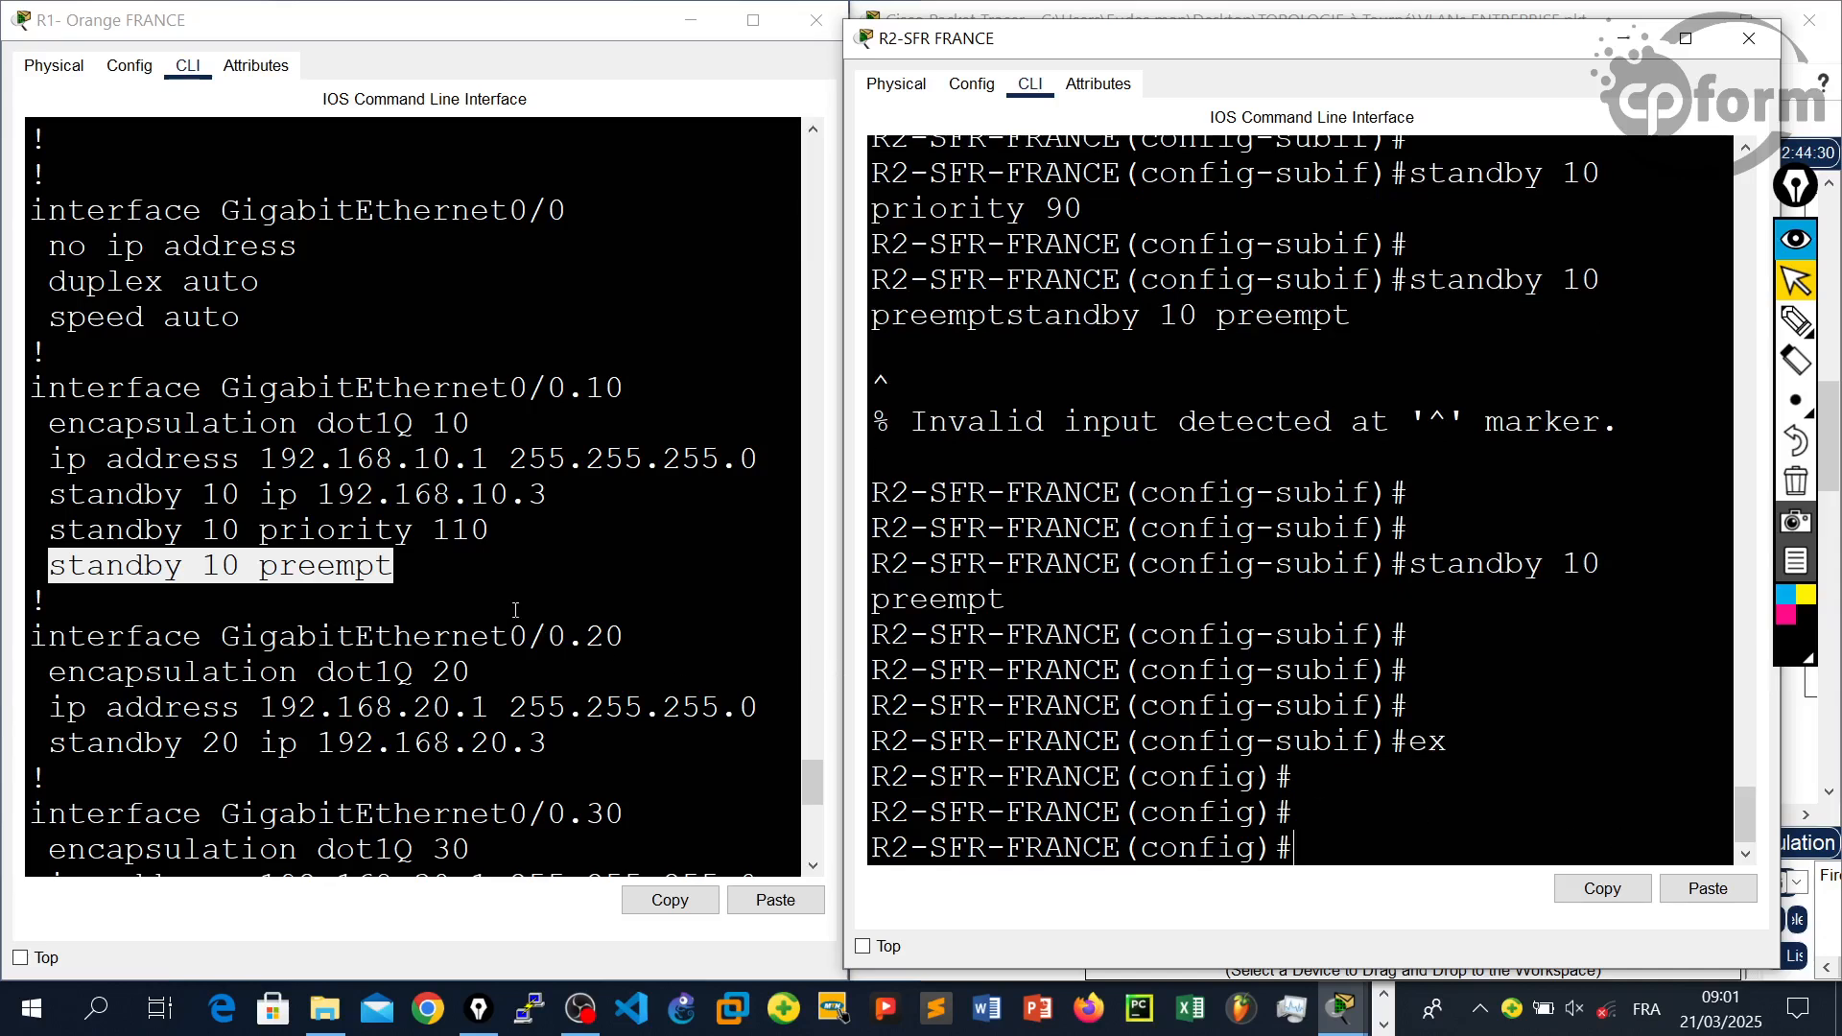
- Enter the configuration of GigabitEthernet 0/0.20 on R2 by editing the recalled interface command for 0/0.10
scroll(518, 609, down, 2)
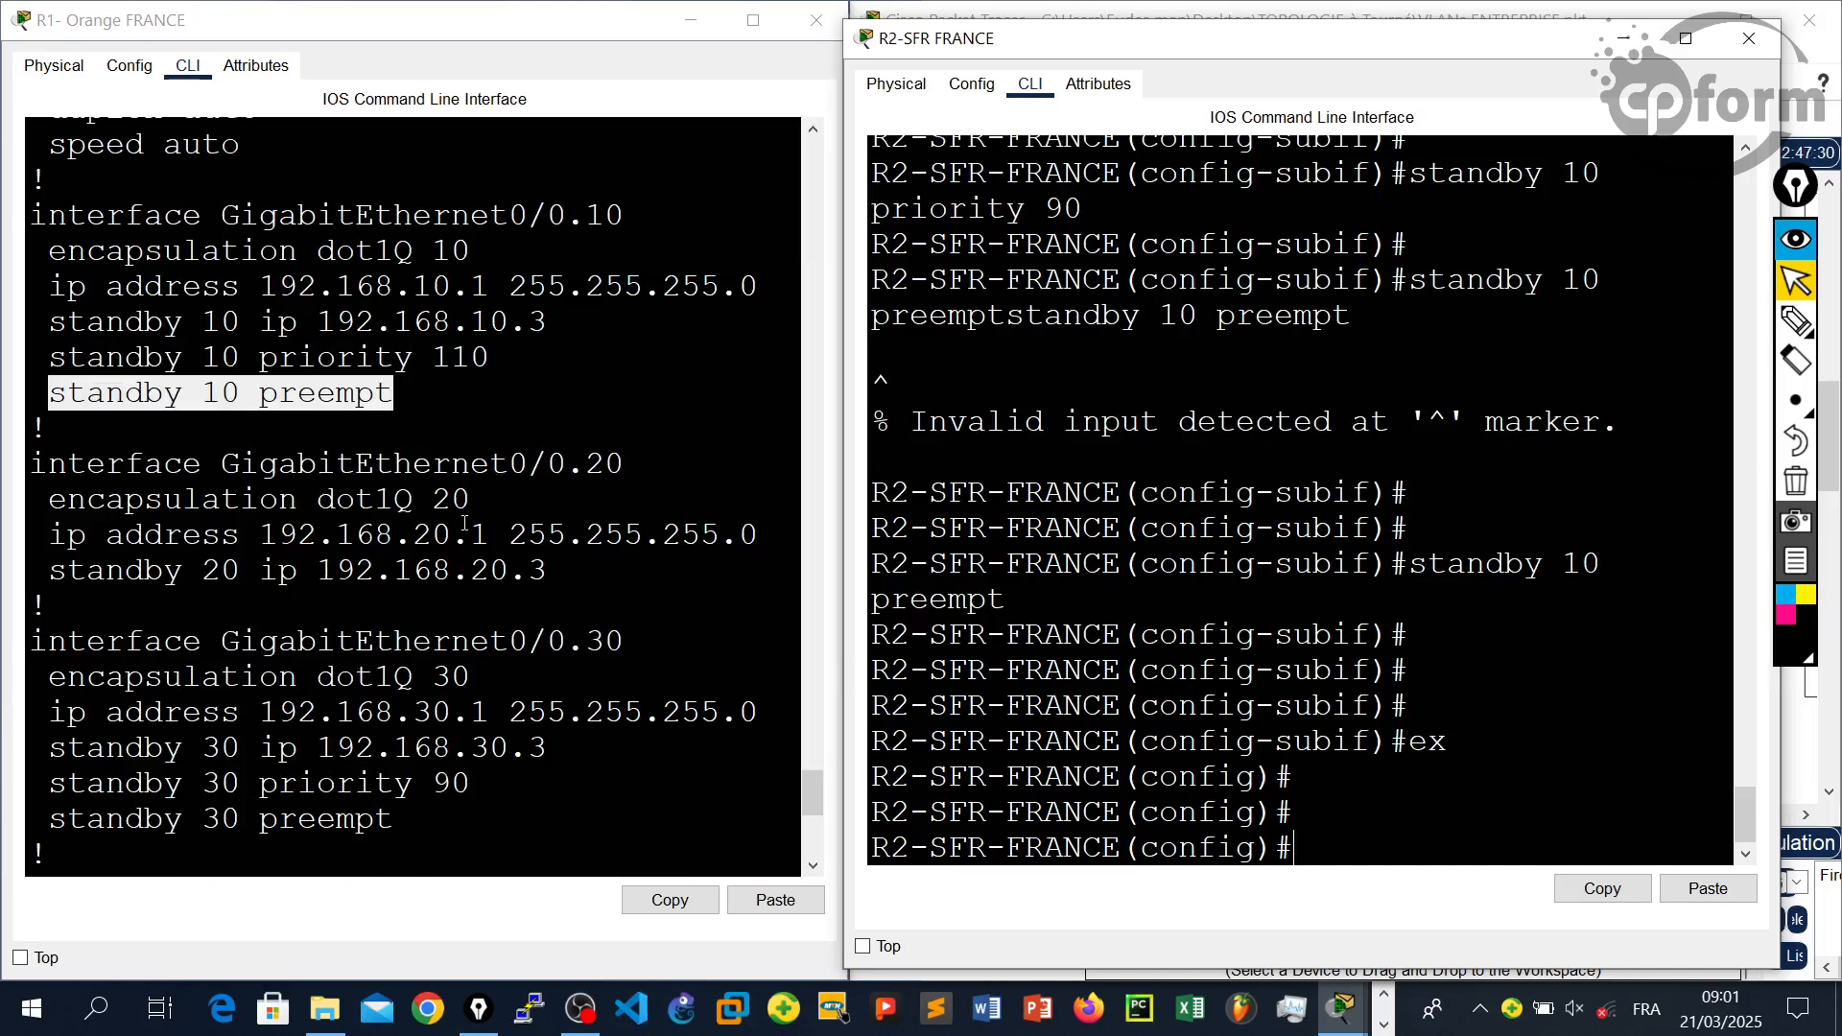
scroll(578, 545, down, 1)
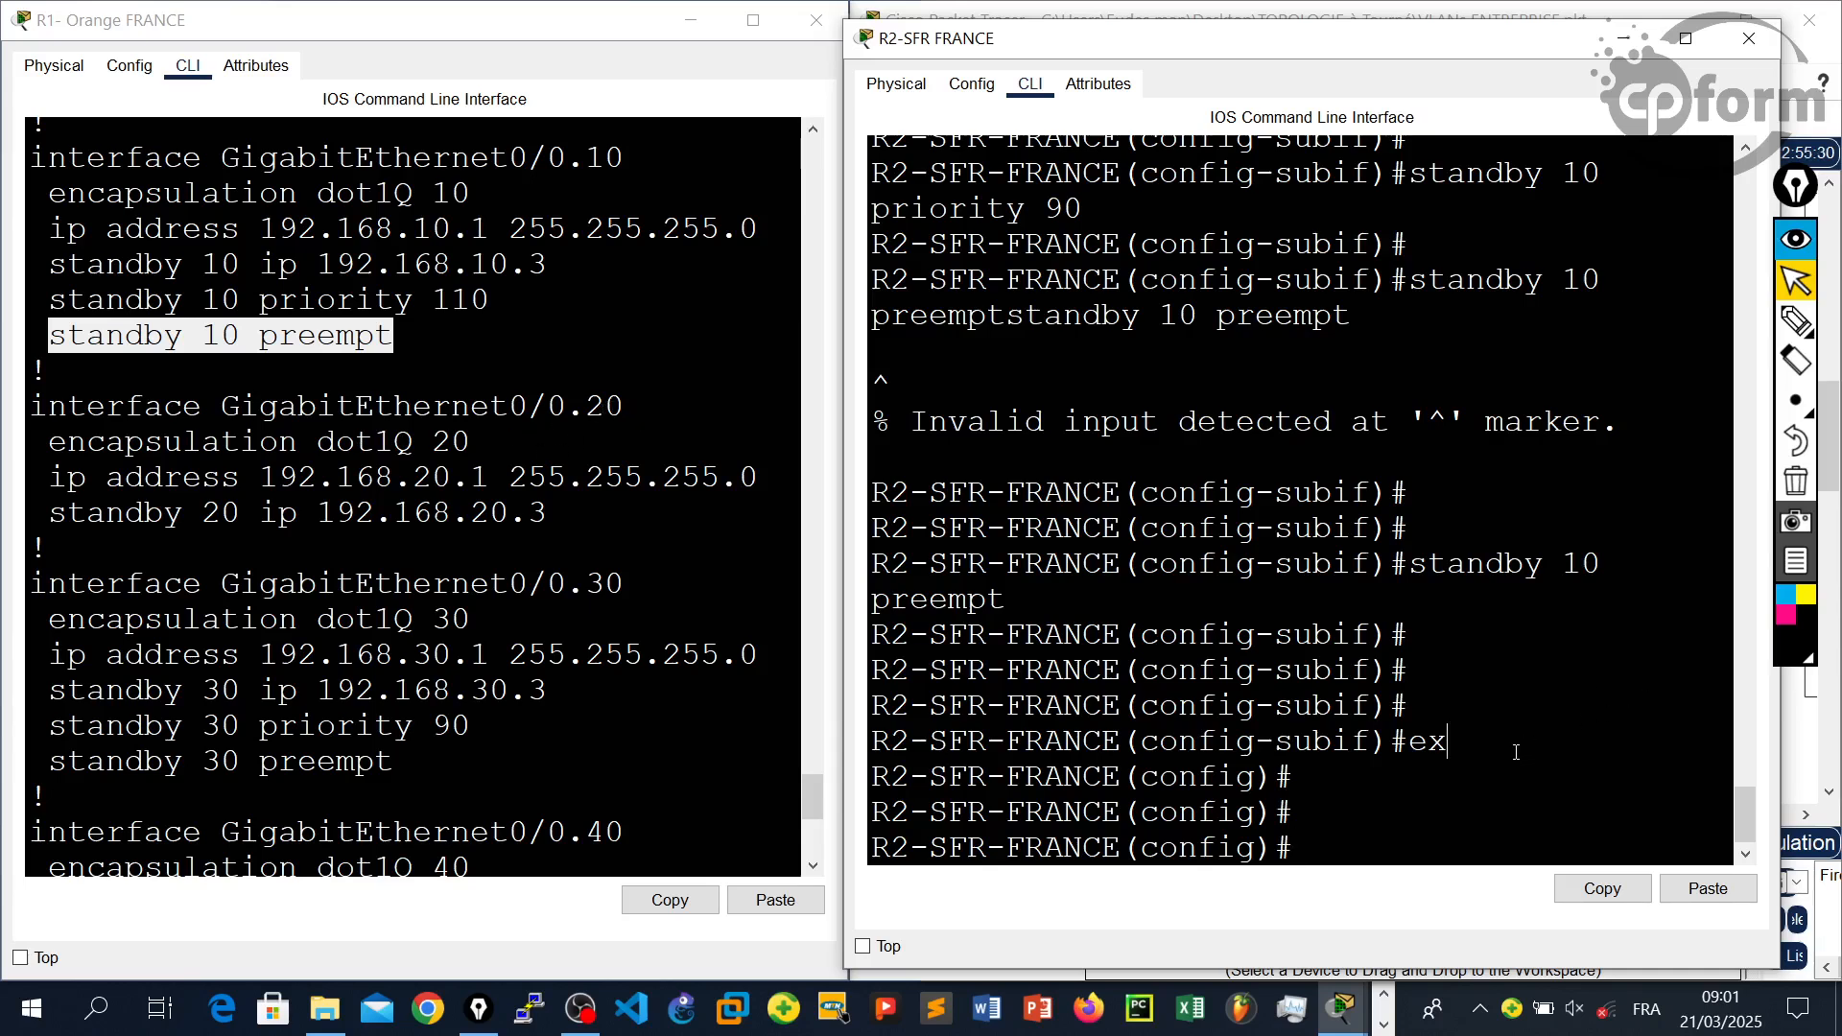
key(ctrl+v)
key(Up)
key(Up)
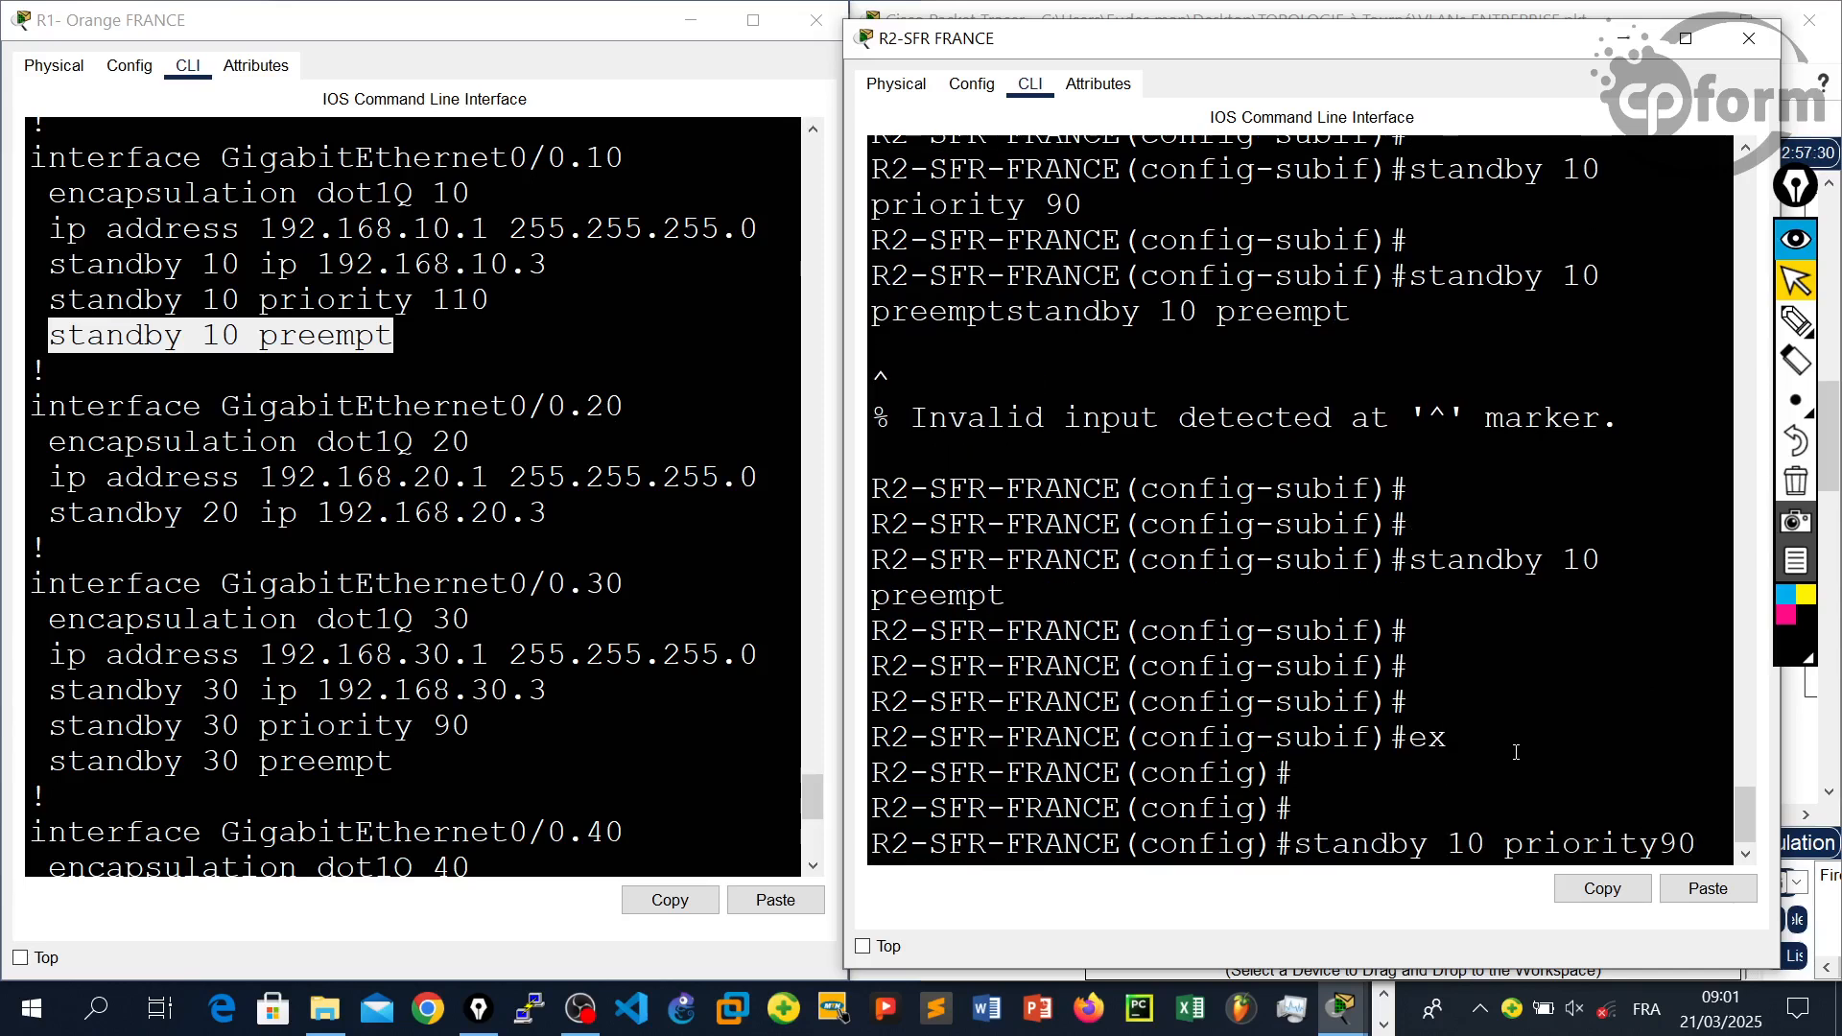
key(Up)
key(Up)
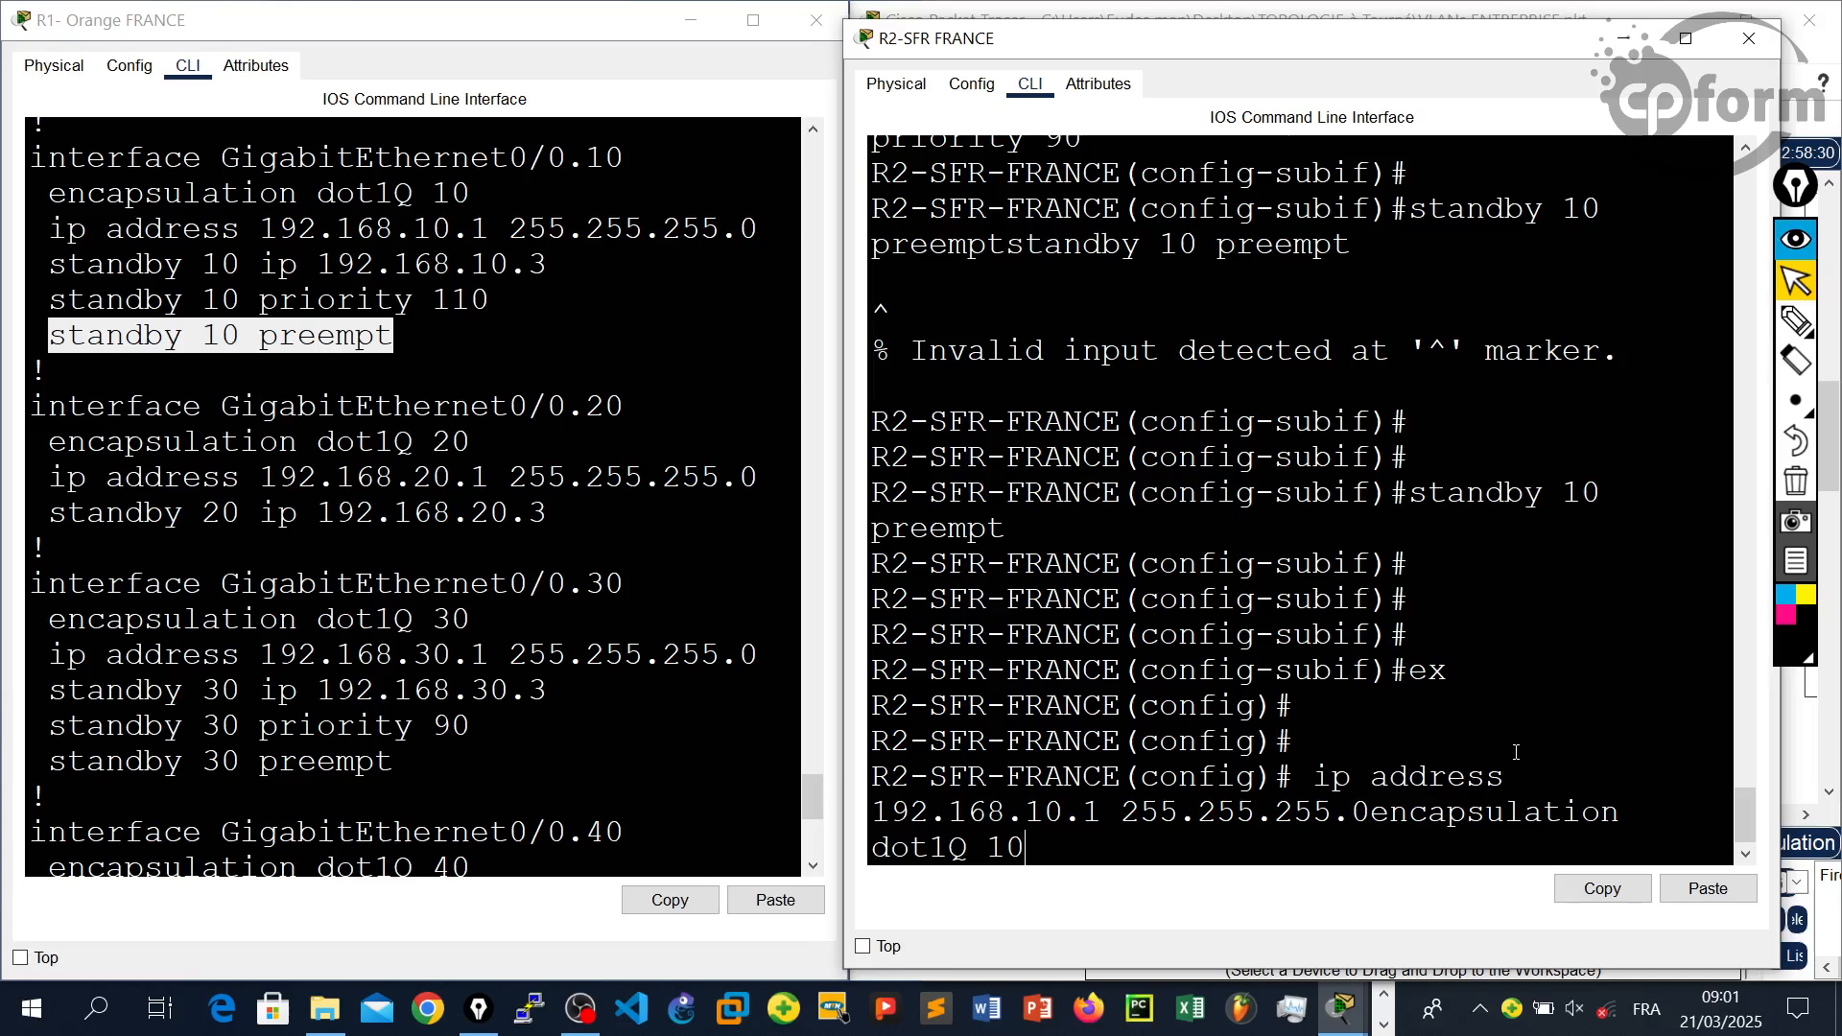
key(Up)
key(Up)
key(BackSpace)
key(BackSpace)
text(20)
key(Return)
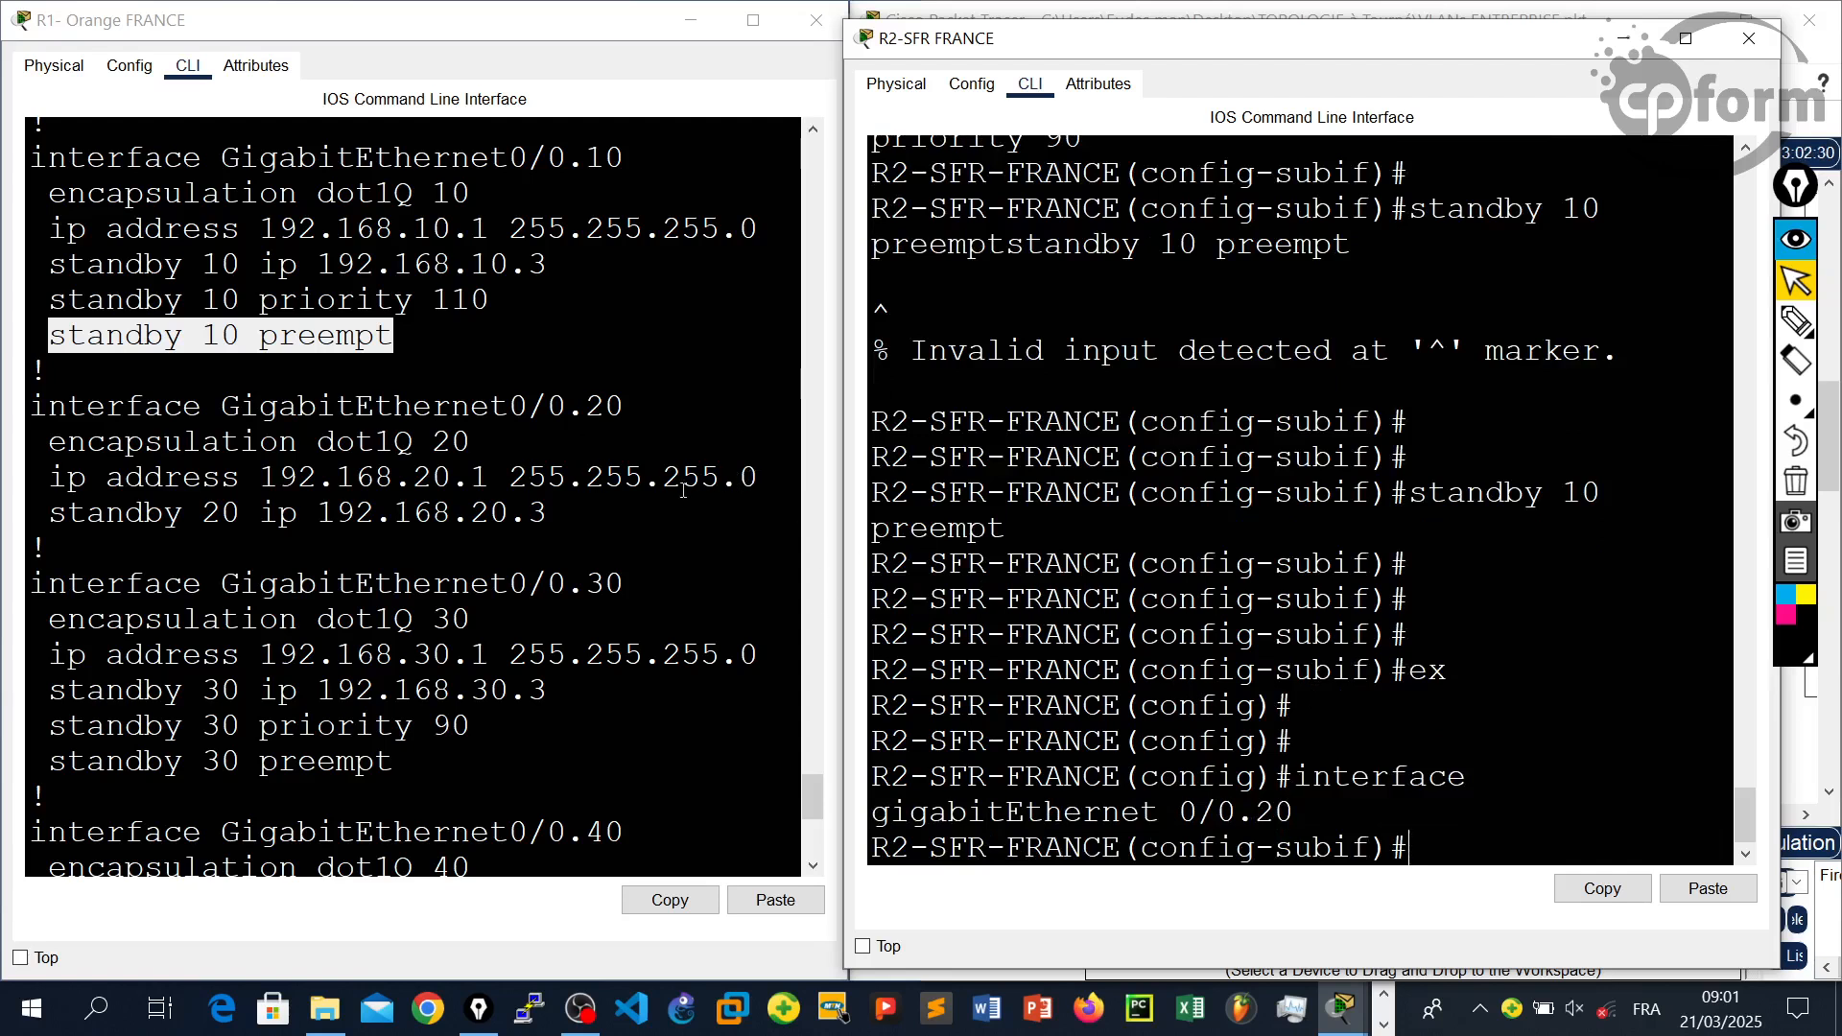
- Copy the standby 20 ip 192.168.20.3 line from R1's configuration and run it on R2's GigabitEthernet 0/0.20
drag(608, 514, 50, 518)
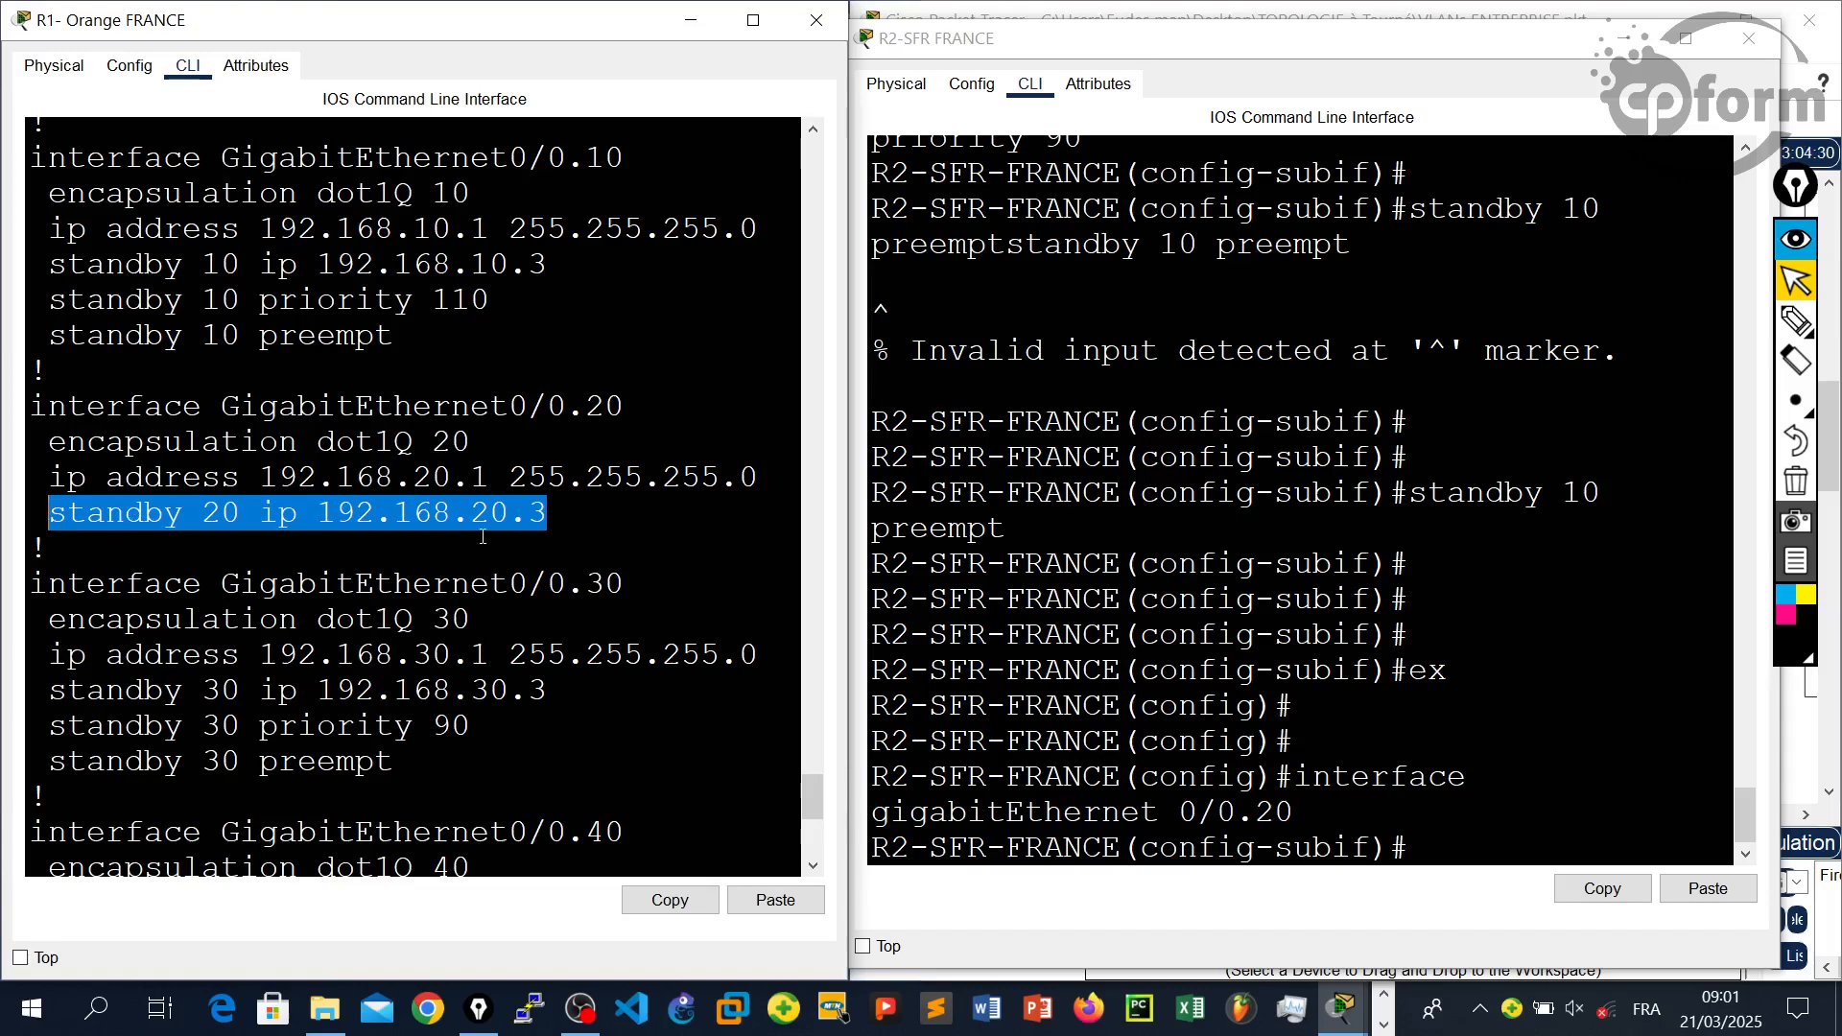
click(703, 899)
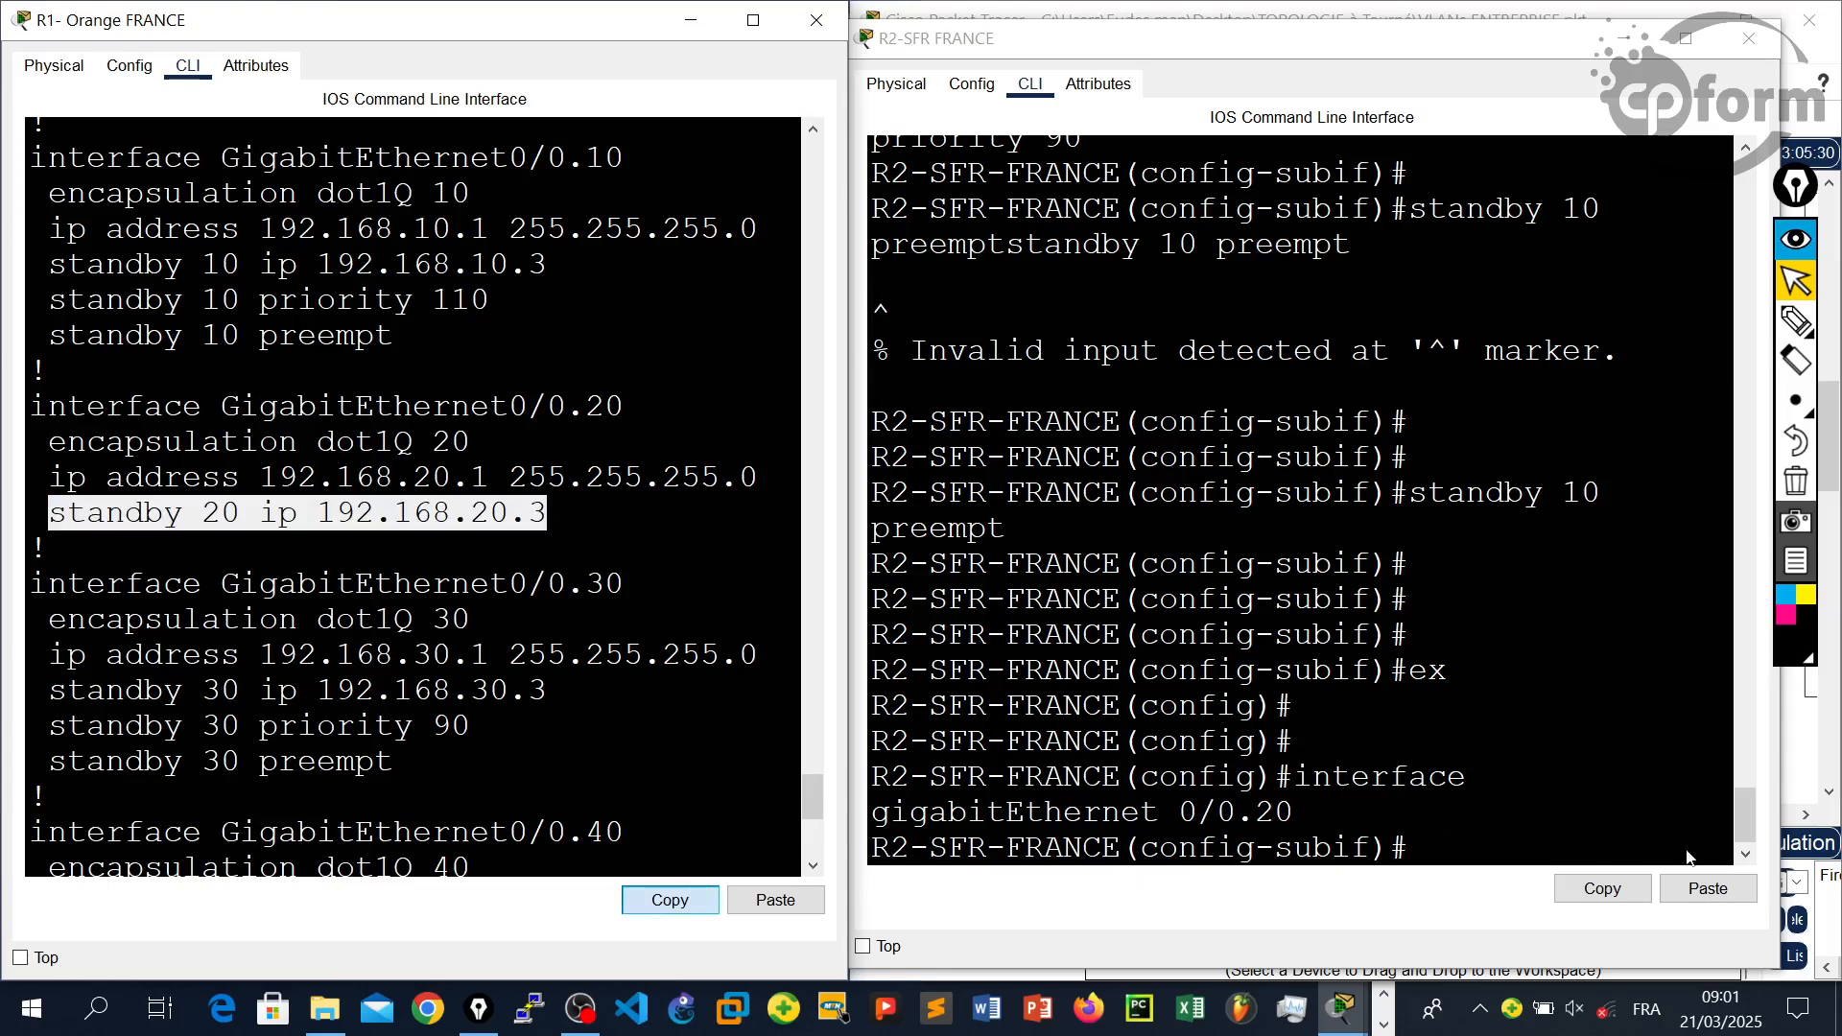
click(1708, 889)
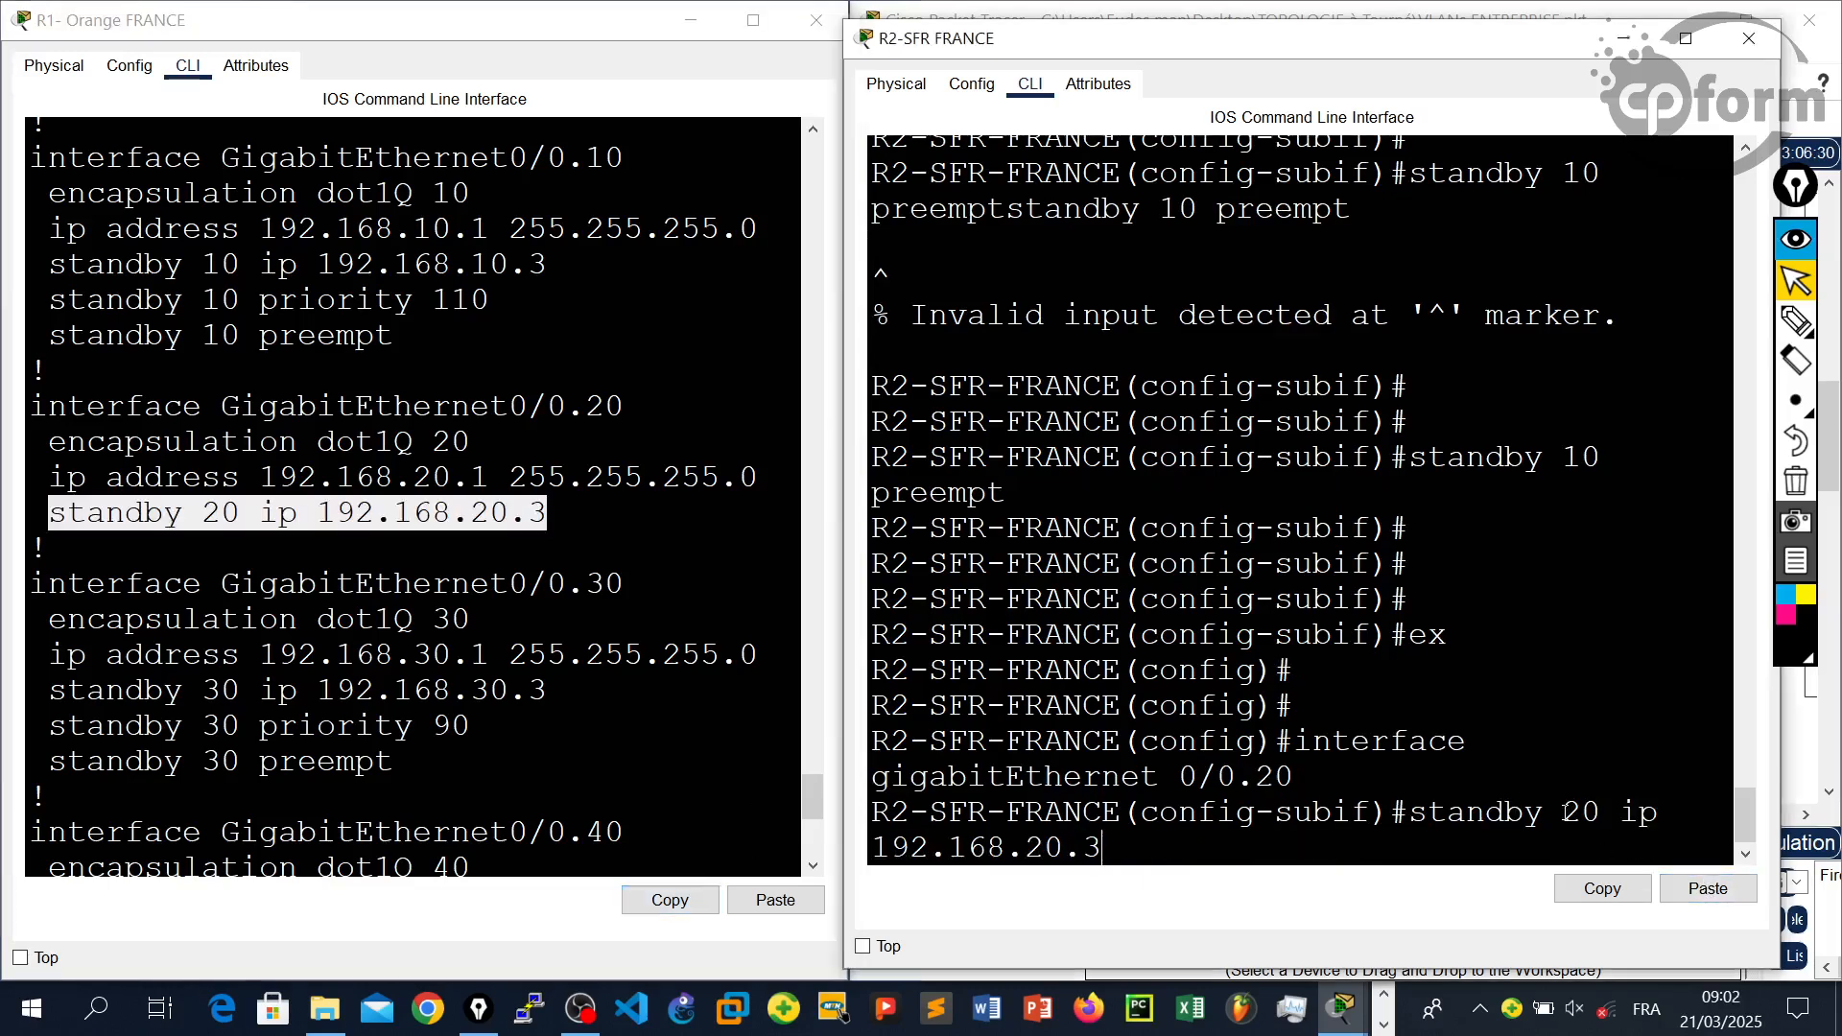
key(Return)
click(1541, 813)
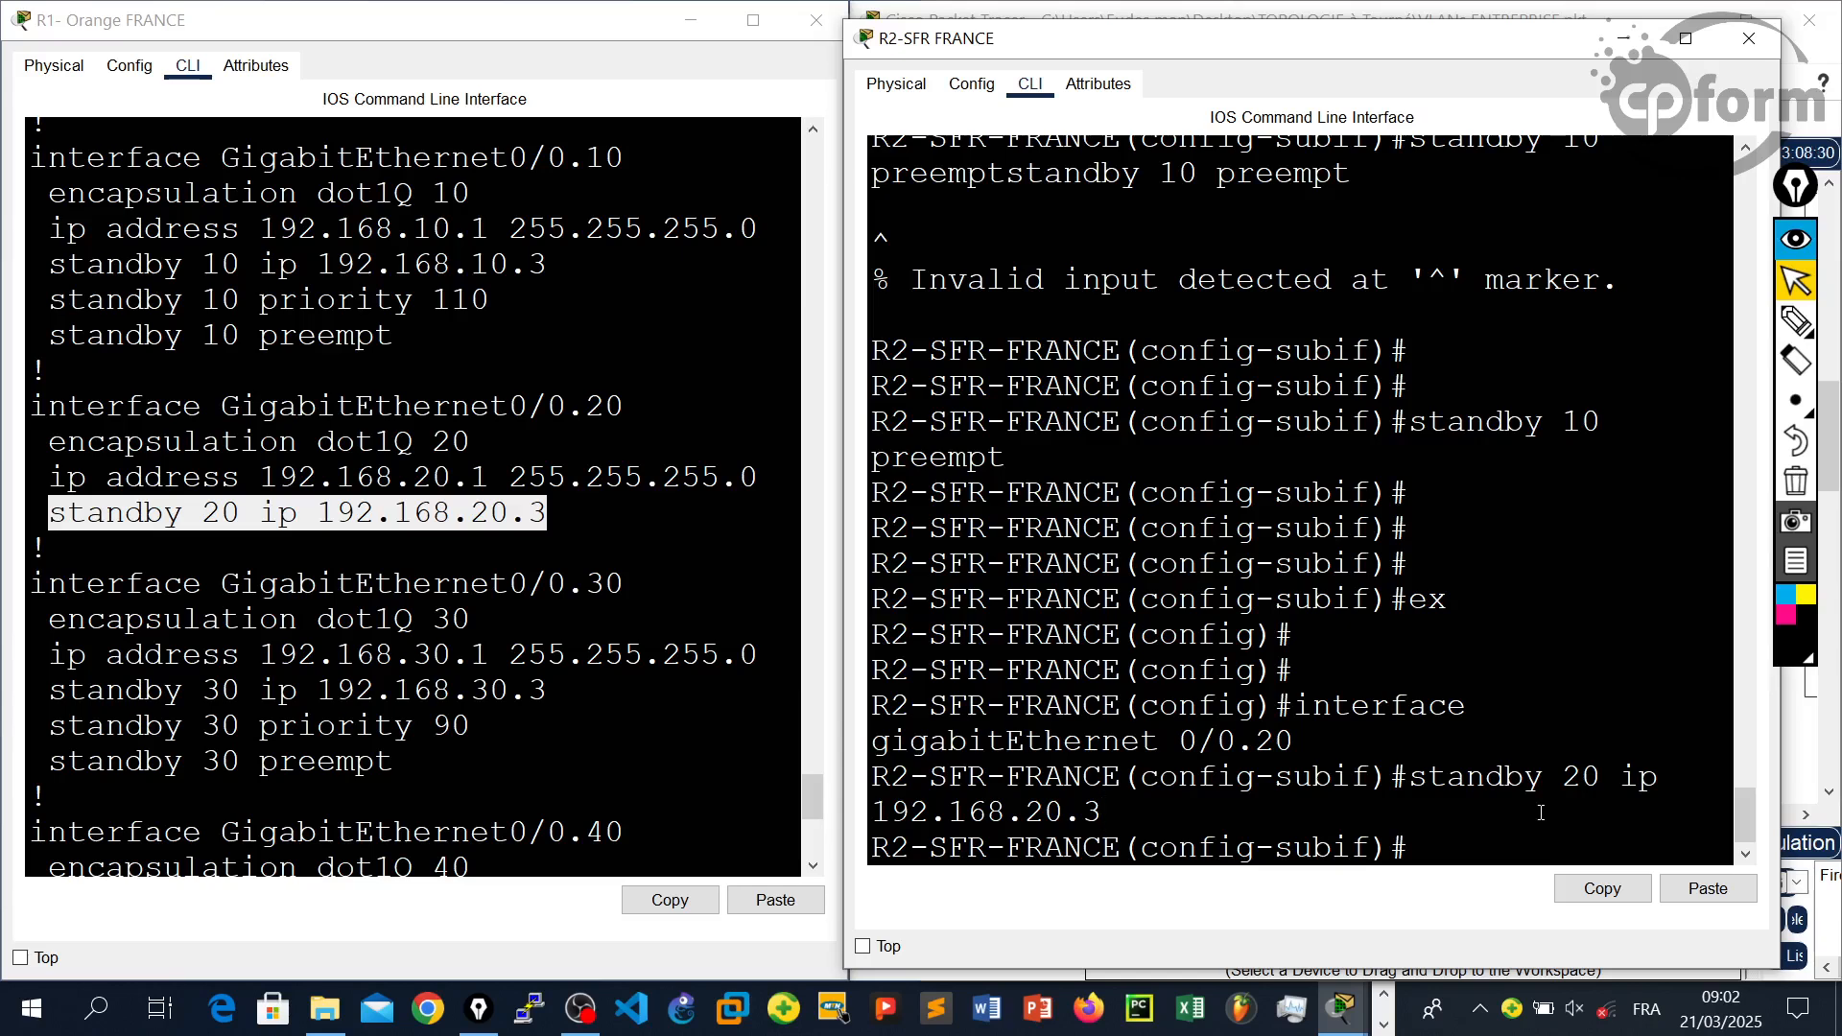
- Set the HSRP group 20 priority to 90 on R2's GigabitEthernet 0/0.20 with the standby 20 priority command
text(st)
key(Tab)
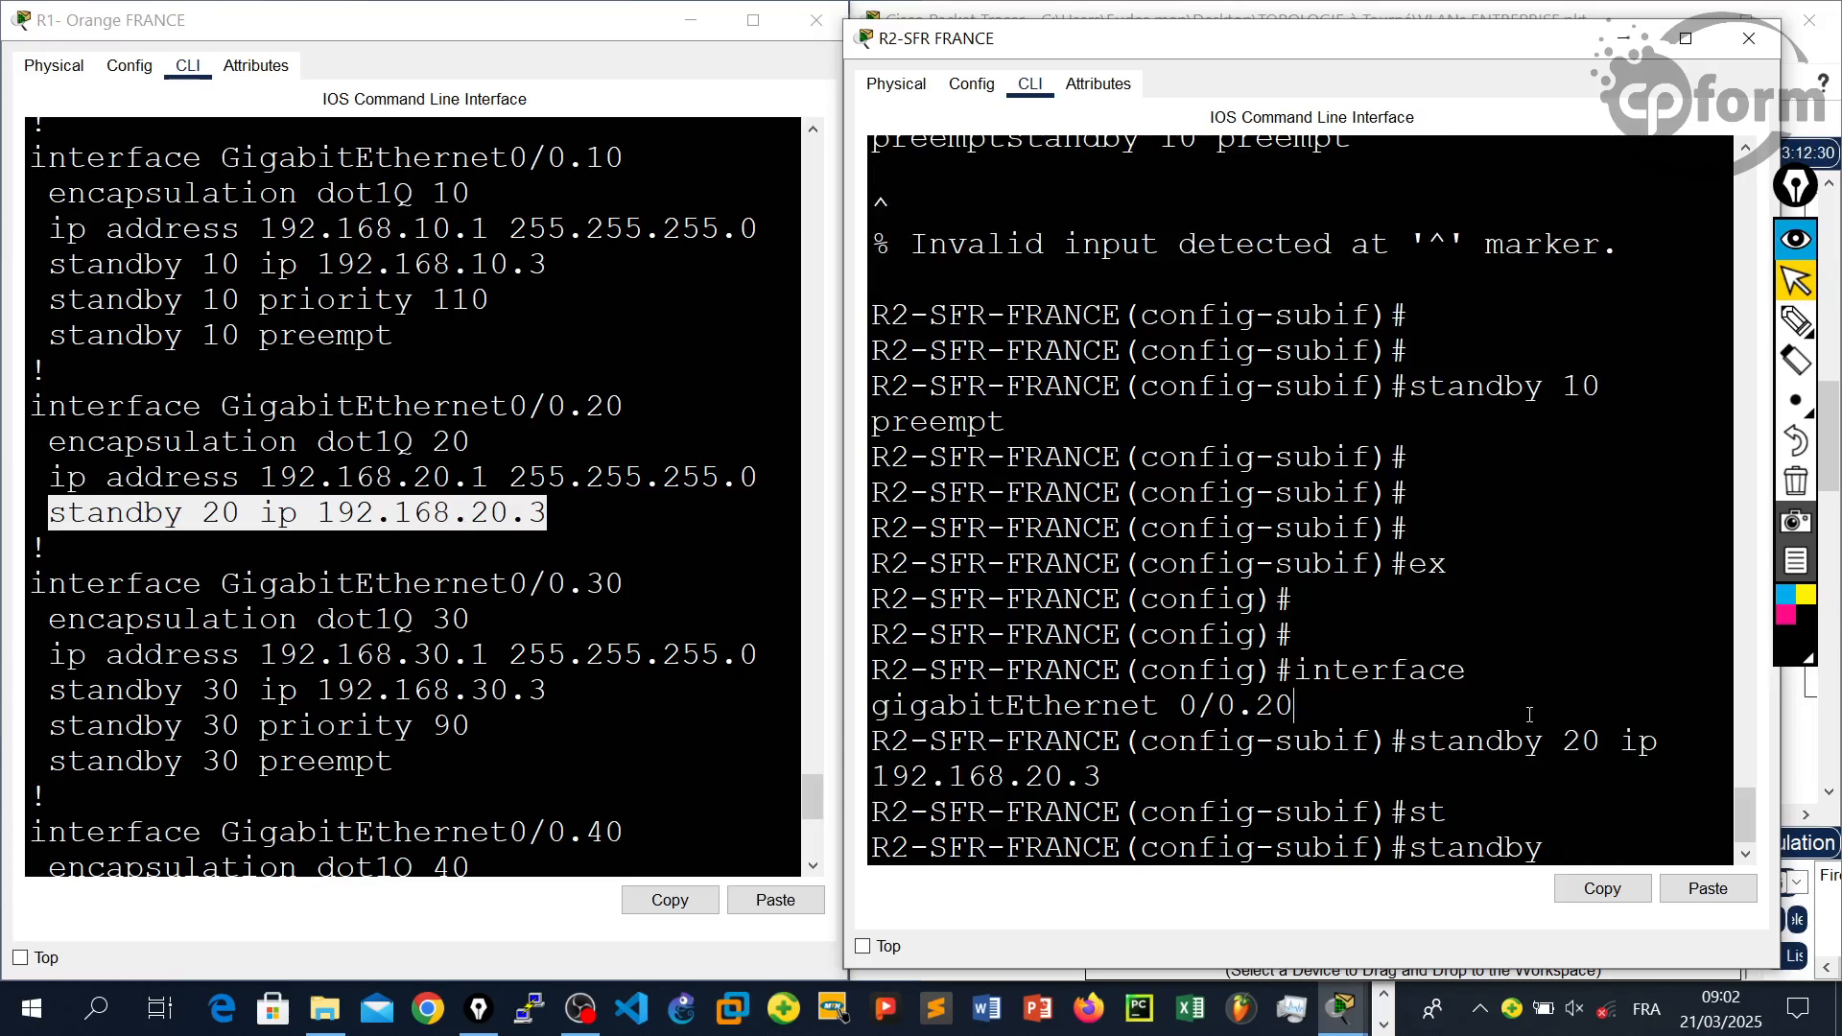
text(20 pr)
key(Tab)
text(i)
key(Tab)
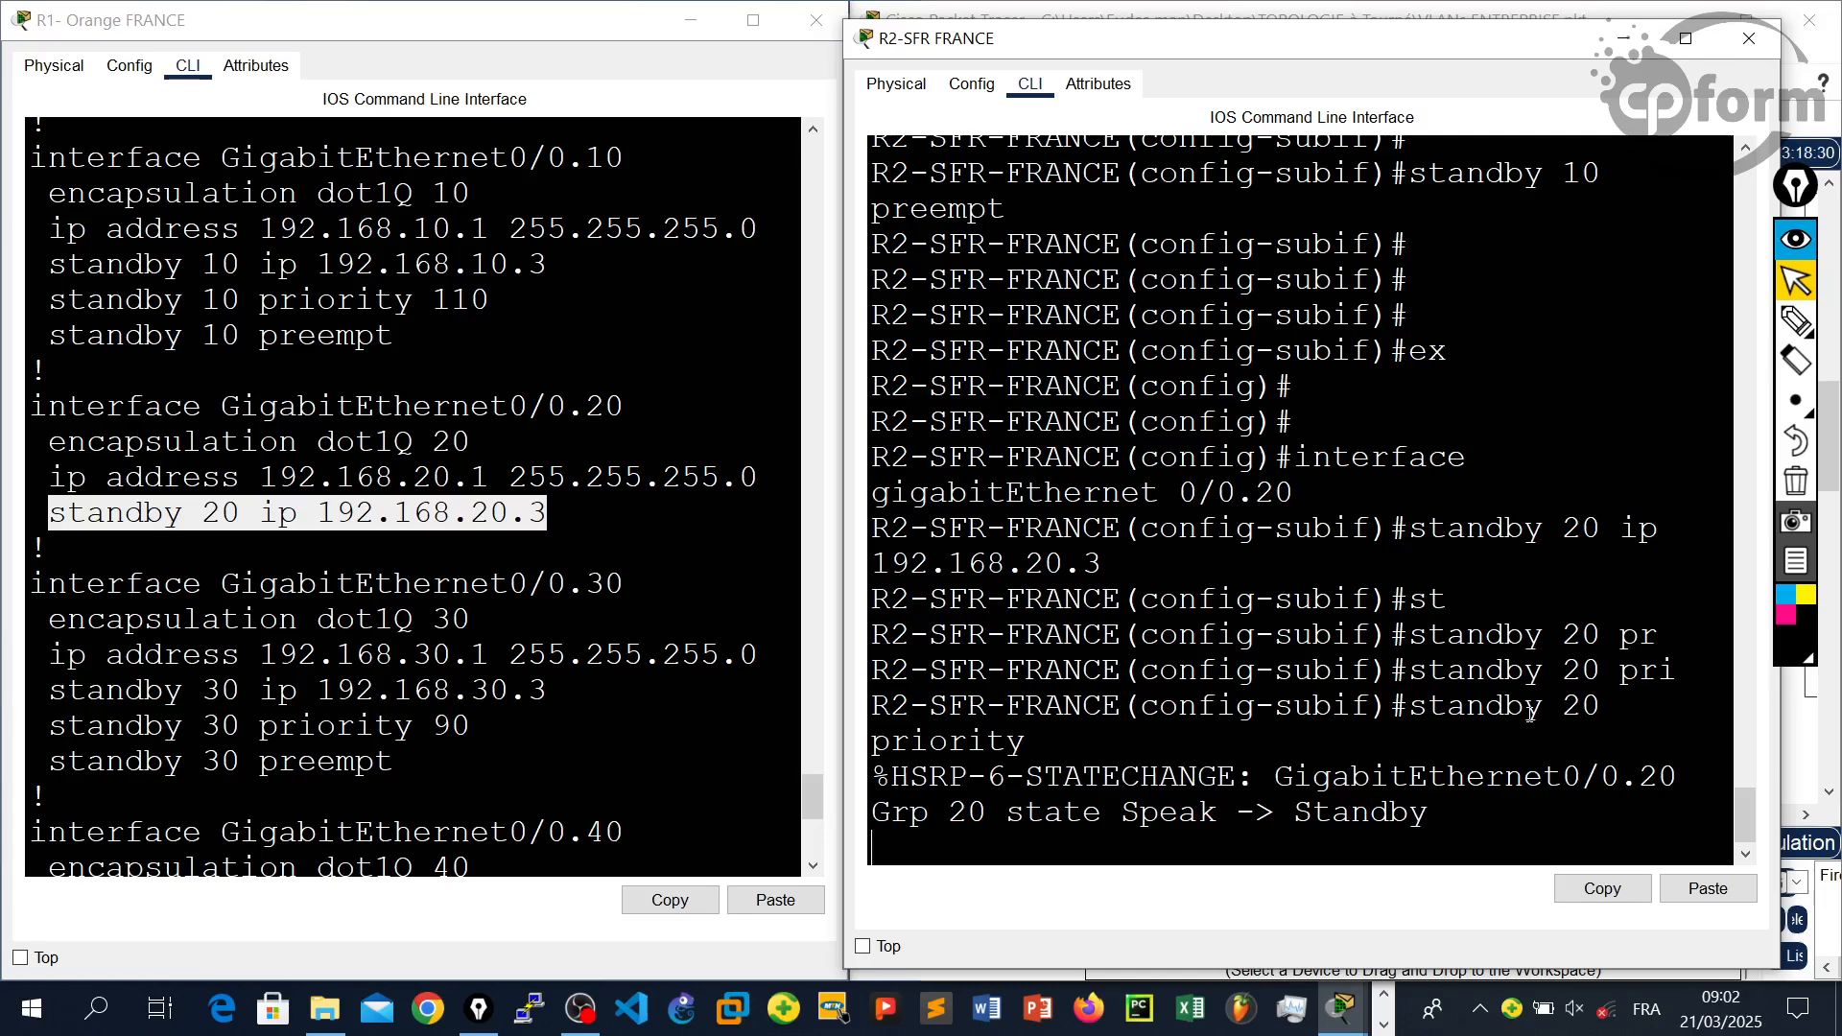
text(90)
key(BackSpace)
key(BackSpace)
text(90)
key(Return)
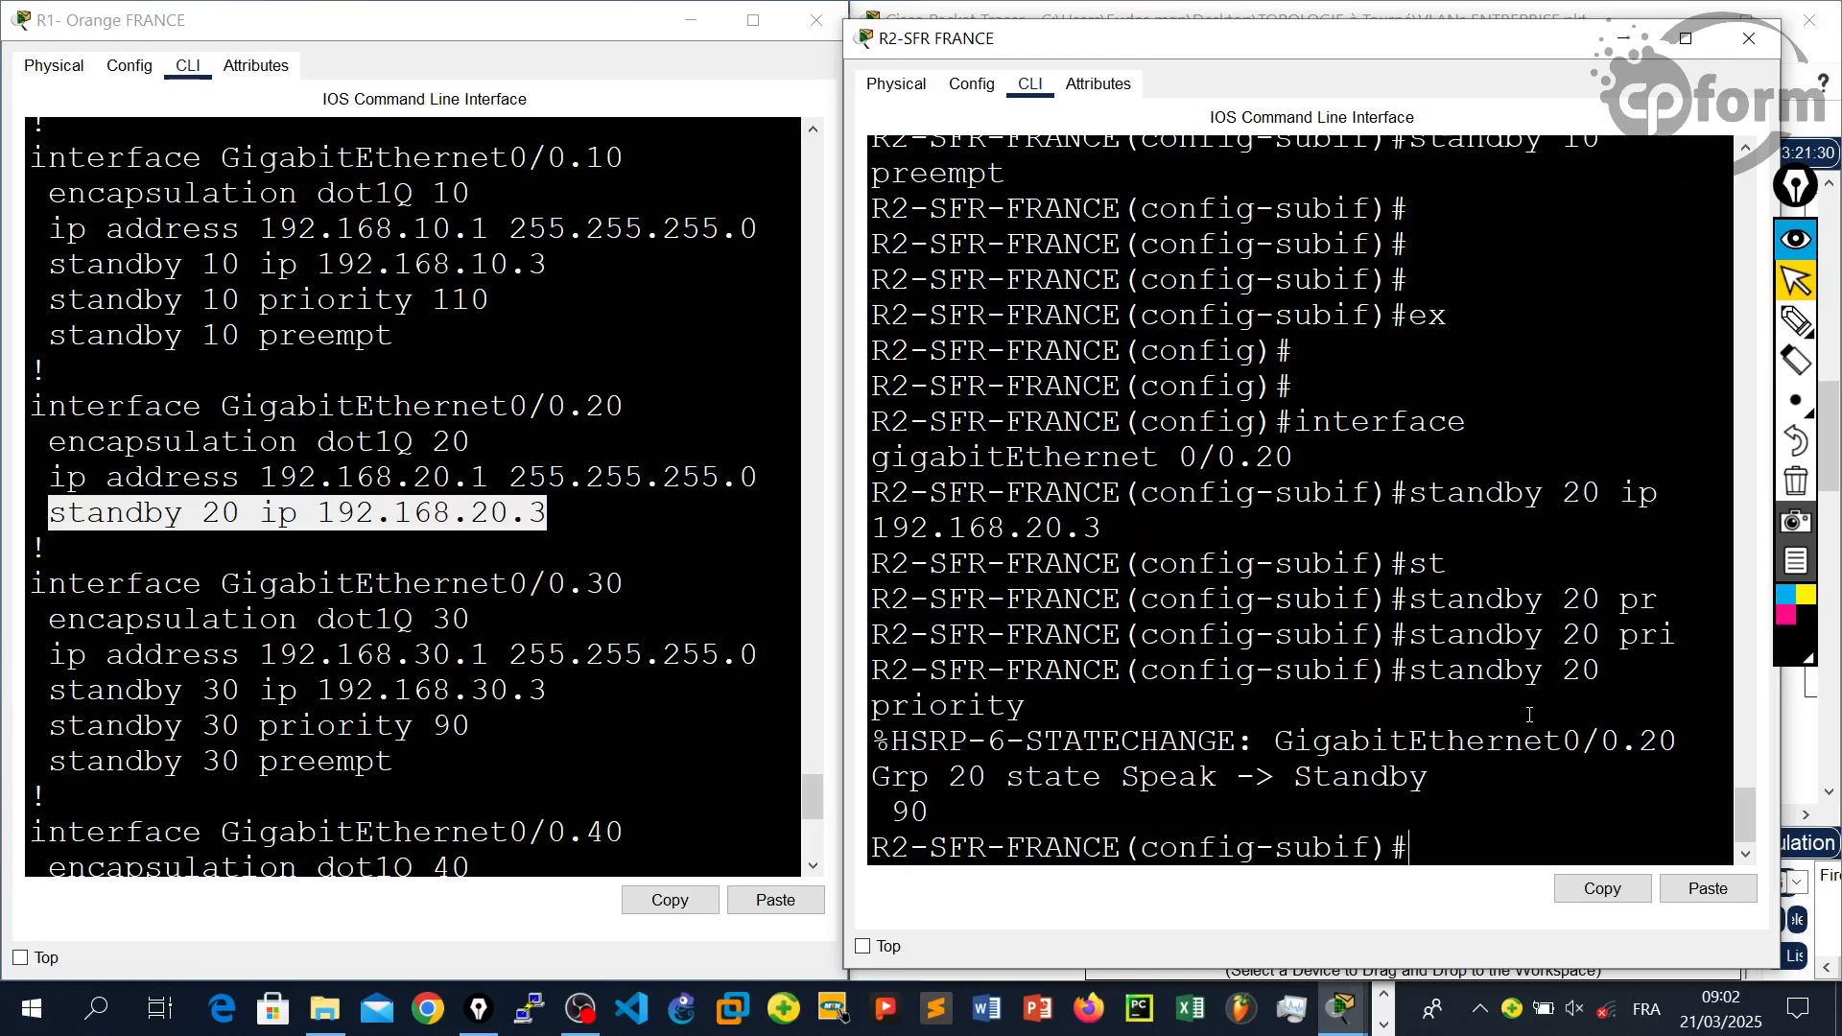
key(Return)
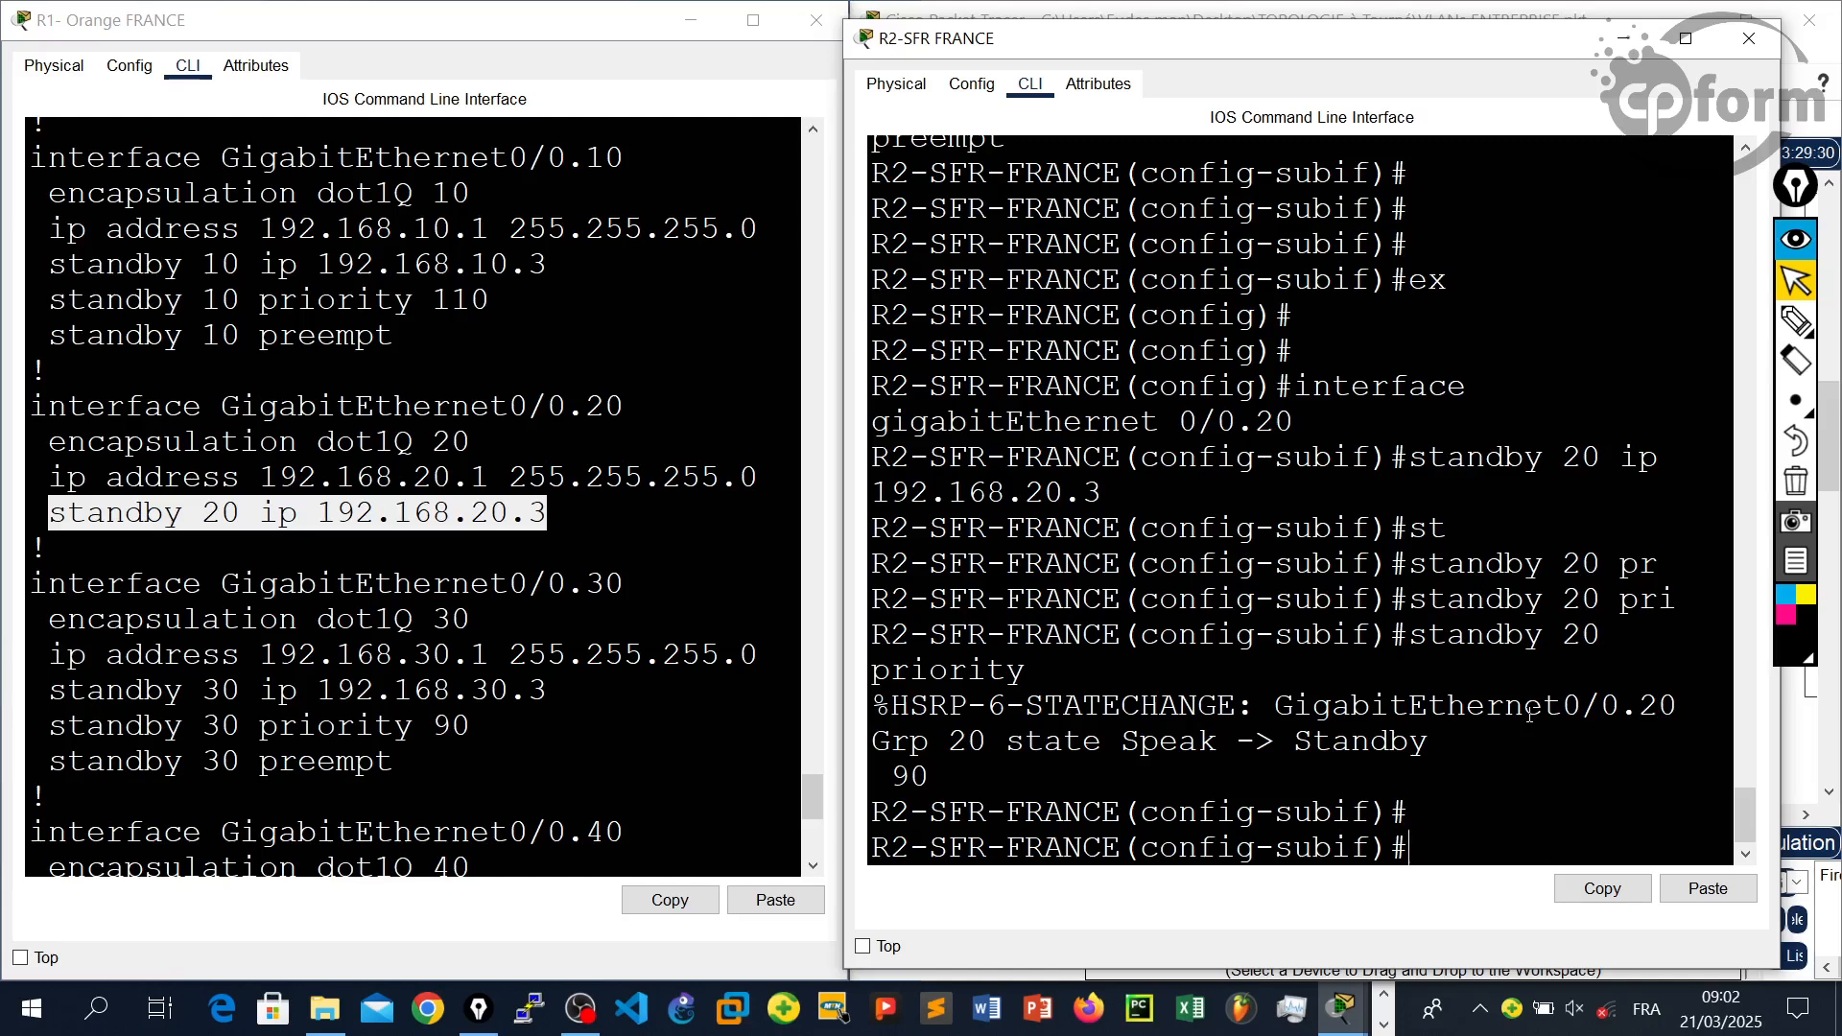
- Enable preemption for HSRP group 20 on R2's GigabitEthernet 0/0.20 with standby 20 preempt
drag(410, 777, 315, 770)
click(202, 768)
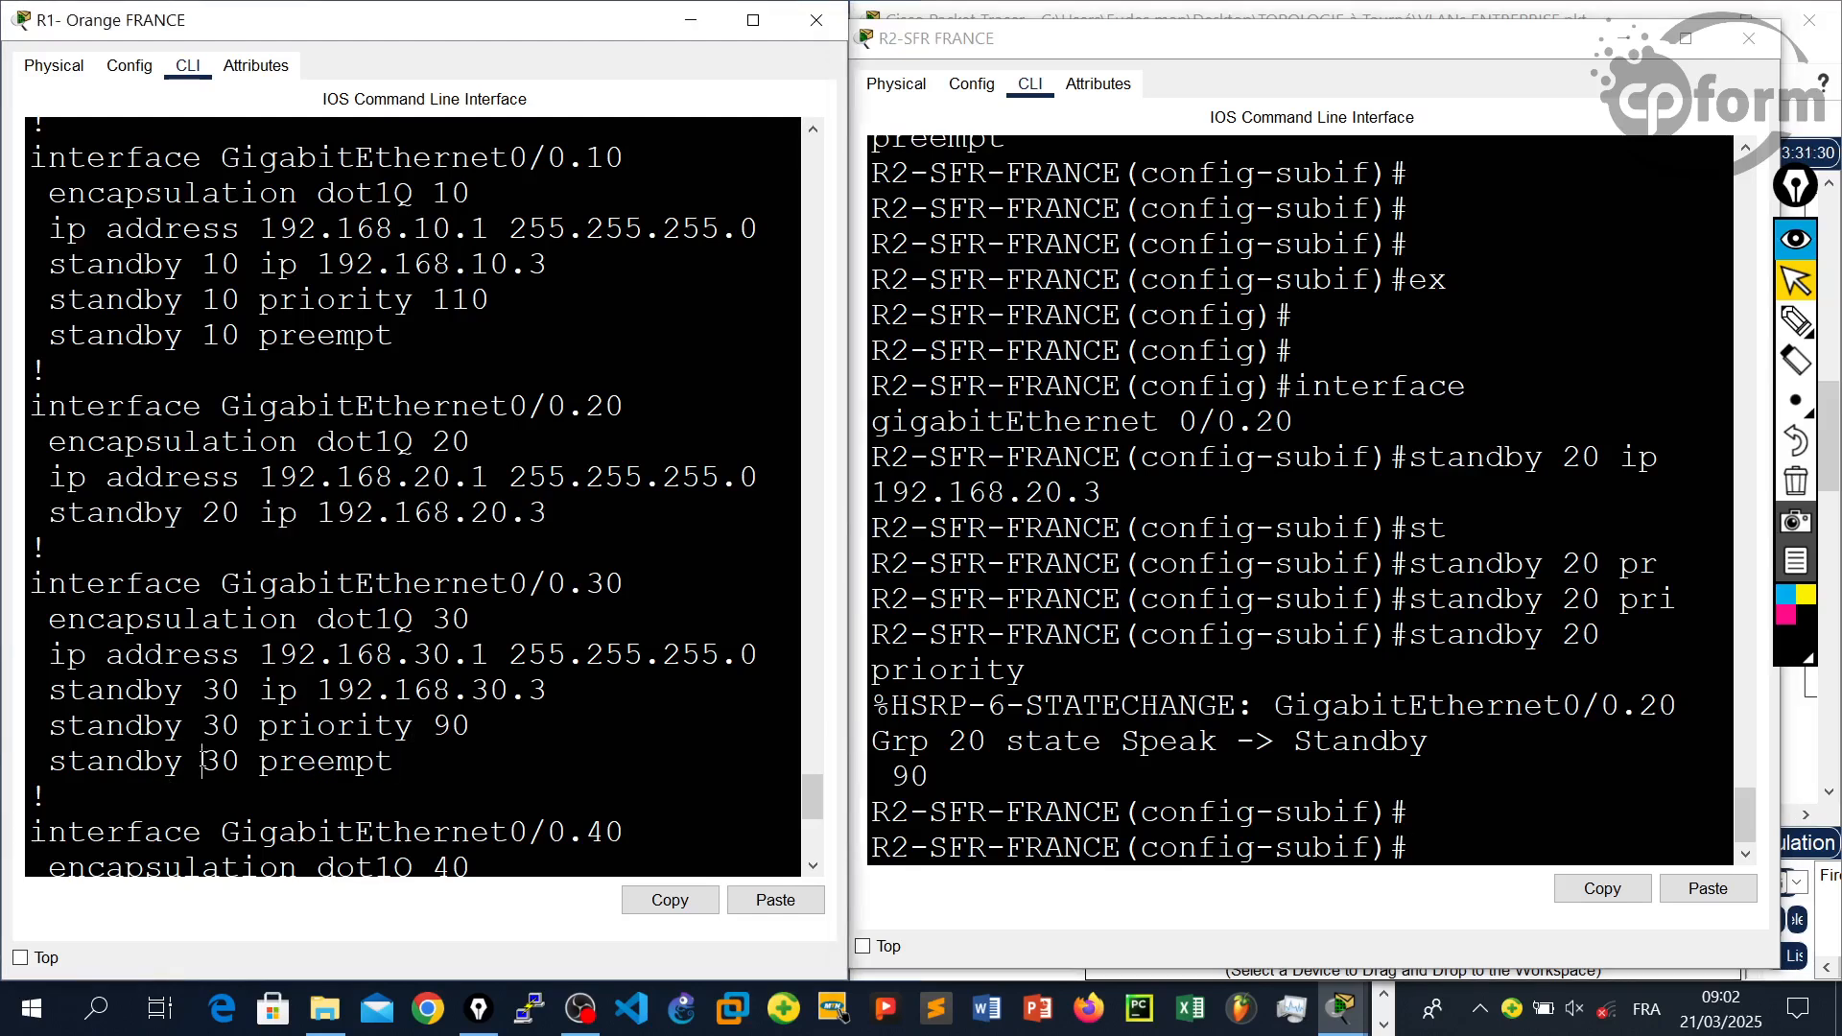
click(1448, 800)
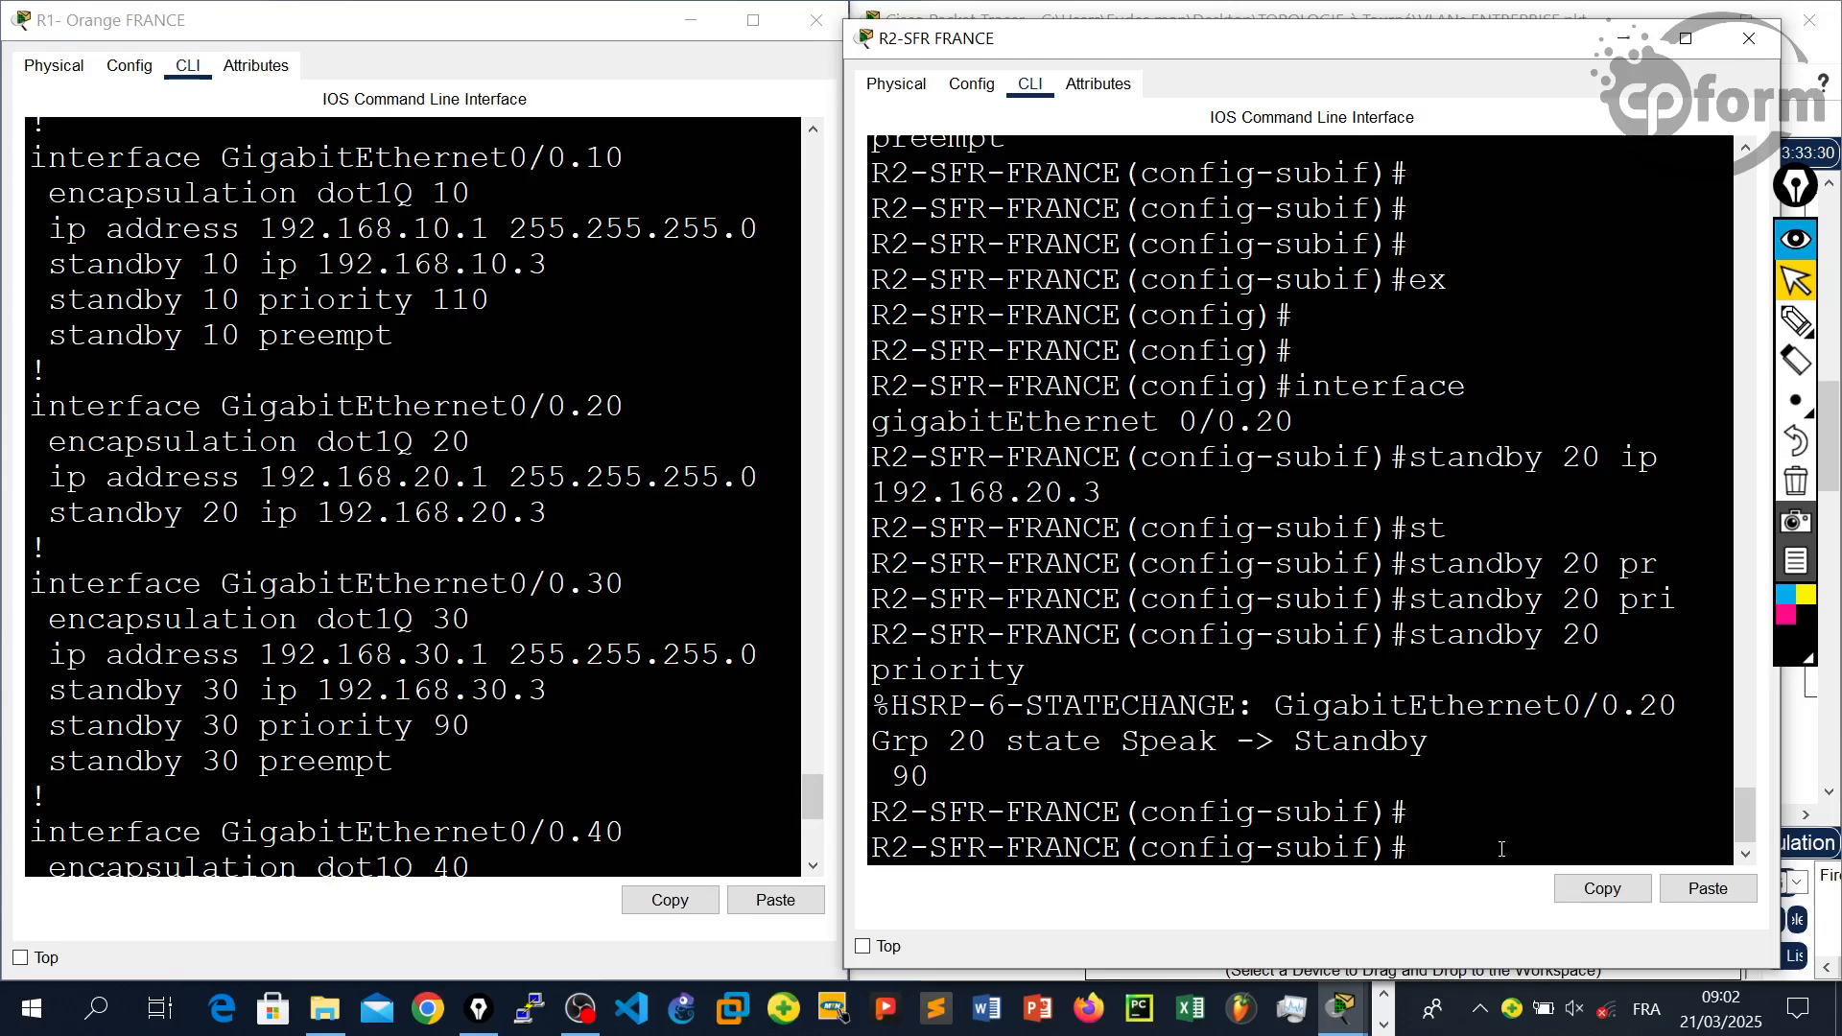
text(st)
key(Tab)
text(2)
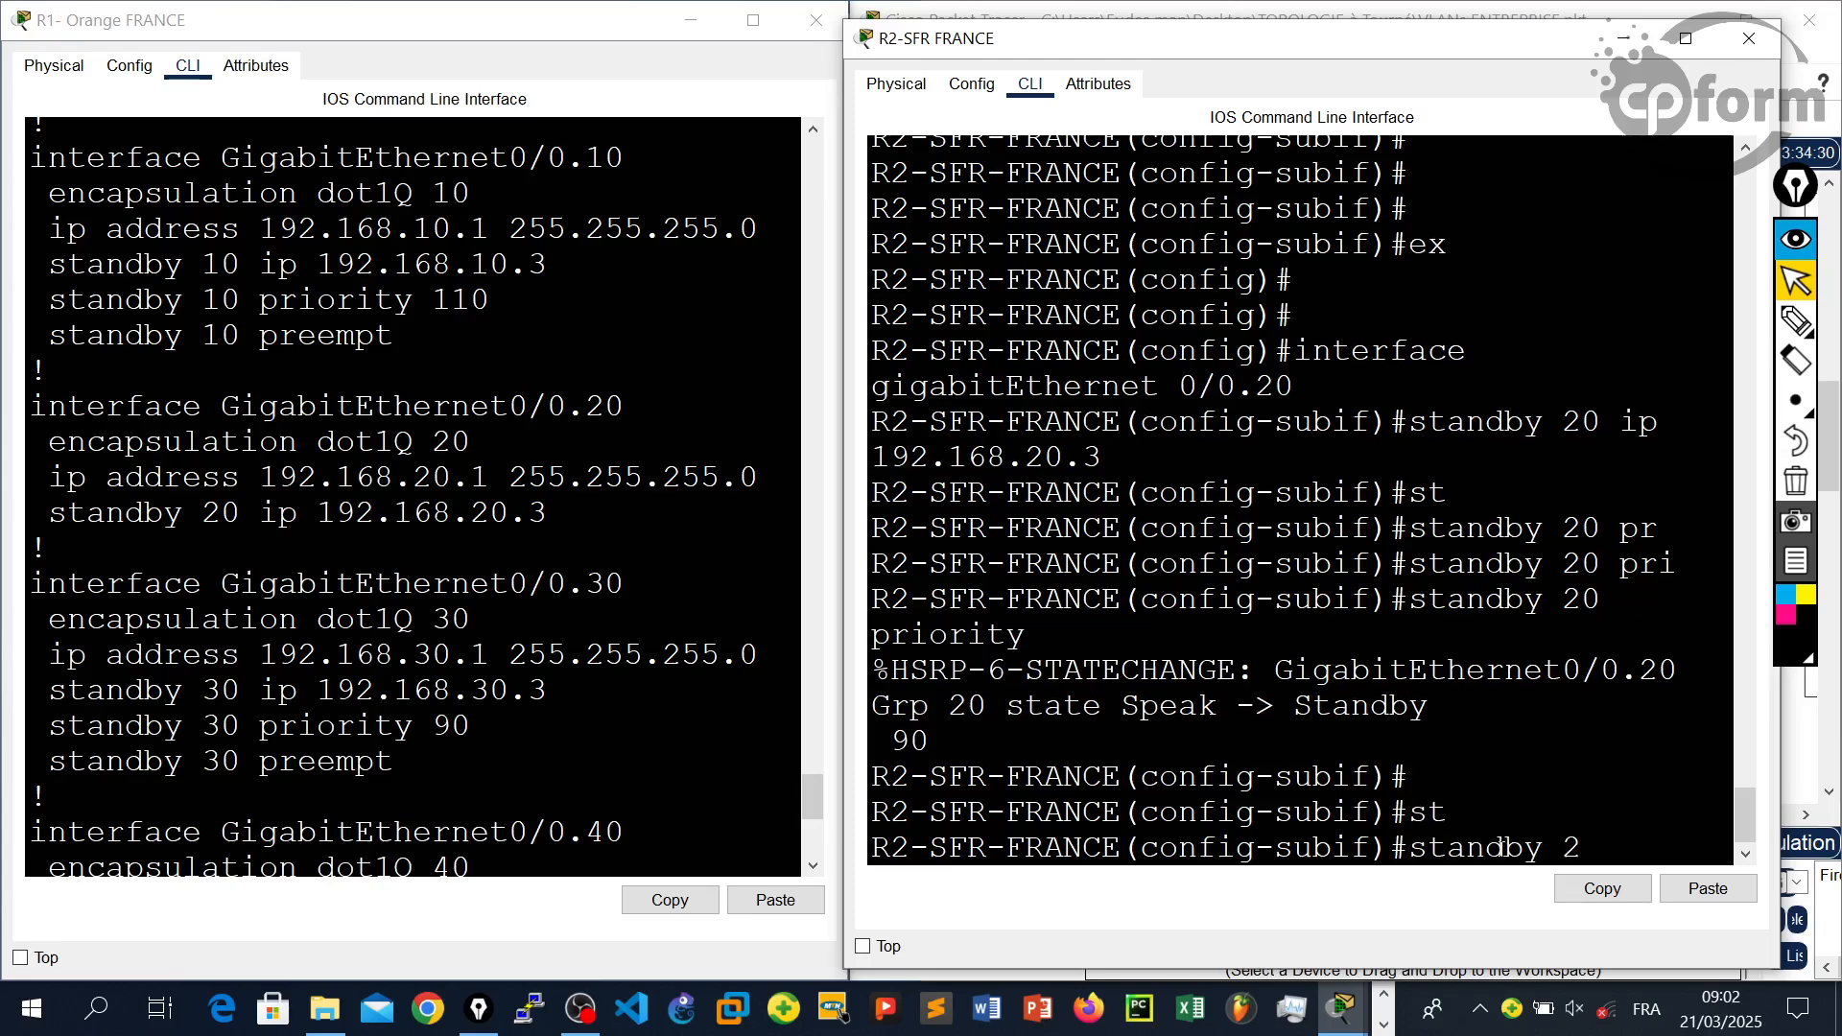
text(0 pre)
key(Tab)
key(Return)
key(Return)
key(Return)
- Leave the GigabitEthernet 0/0.20 subinterface and return to global configuration mode on R2
text(ex)
key(Return)
key(Return)
key(Return)
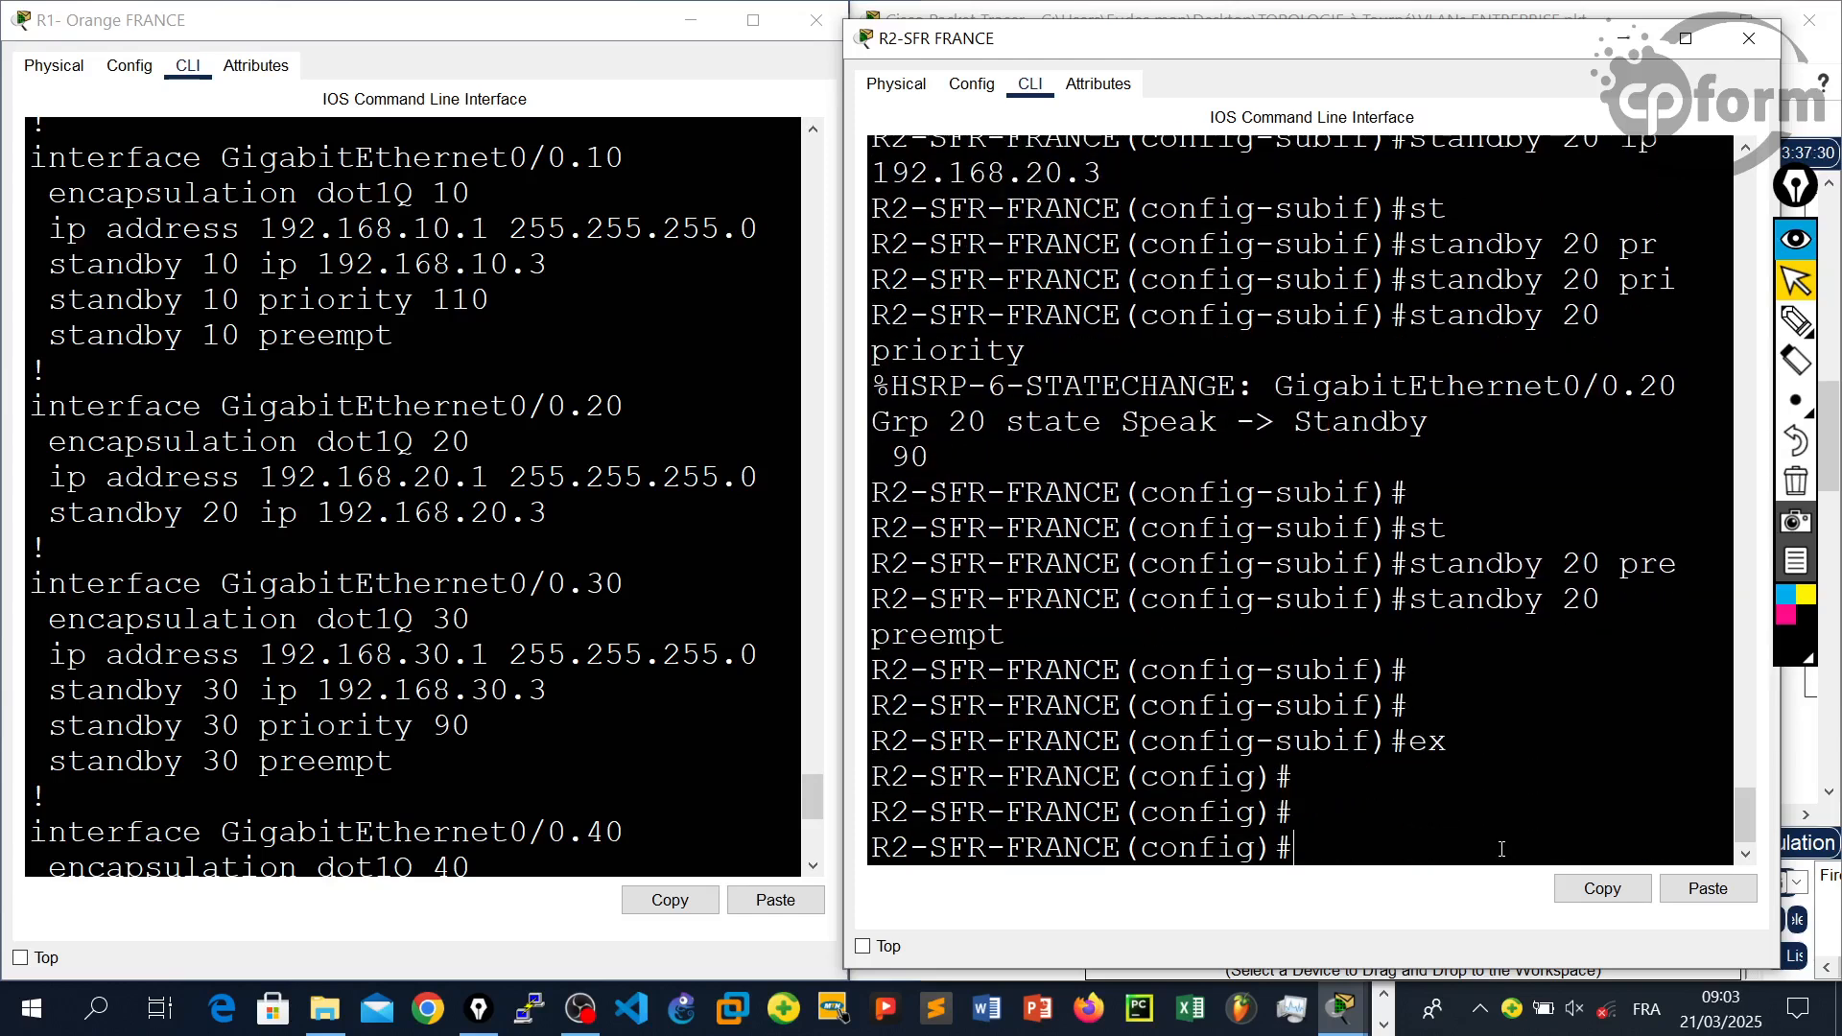
- Enter the configuration of GigabitEthernet 0/0.30 on R2 by editing the recalled interface command for 0/0.20
scroll(743, 582, down, 1)
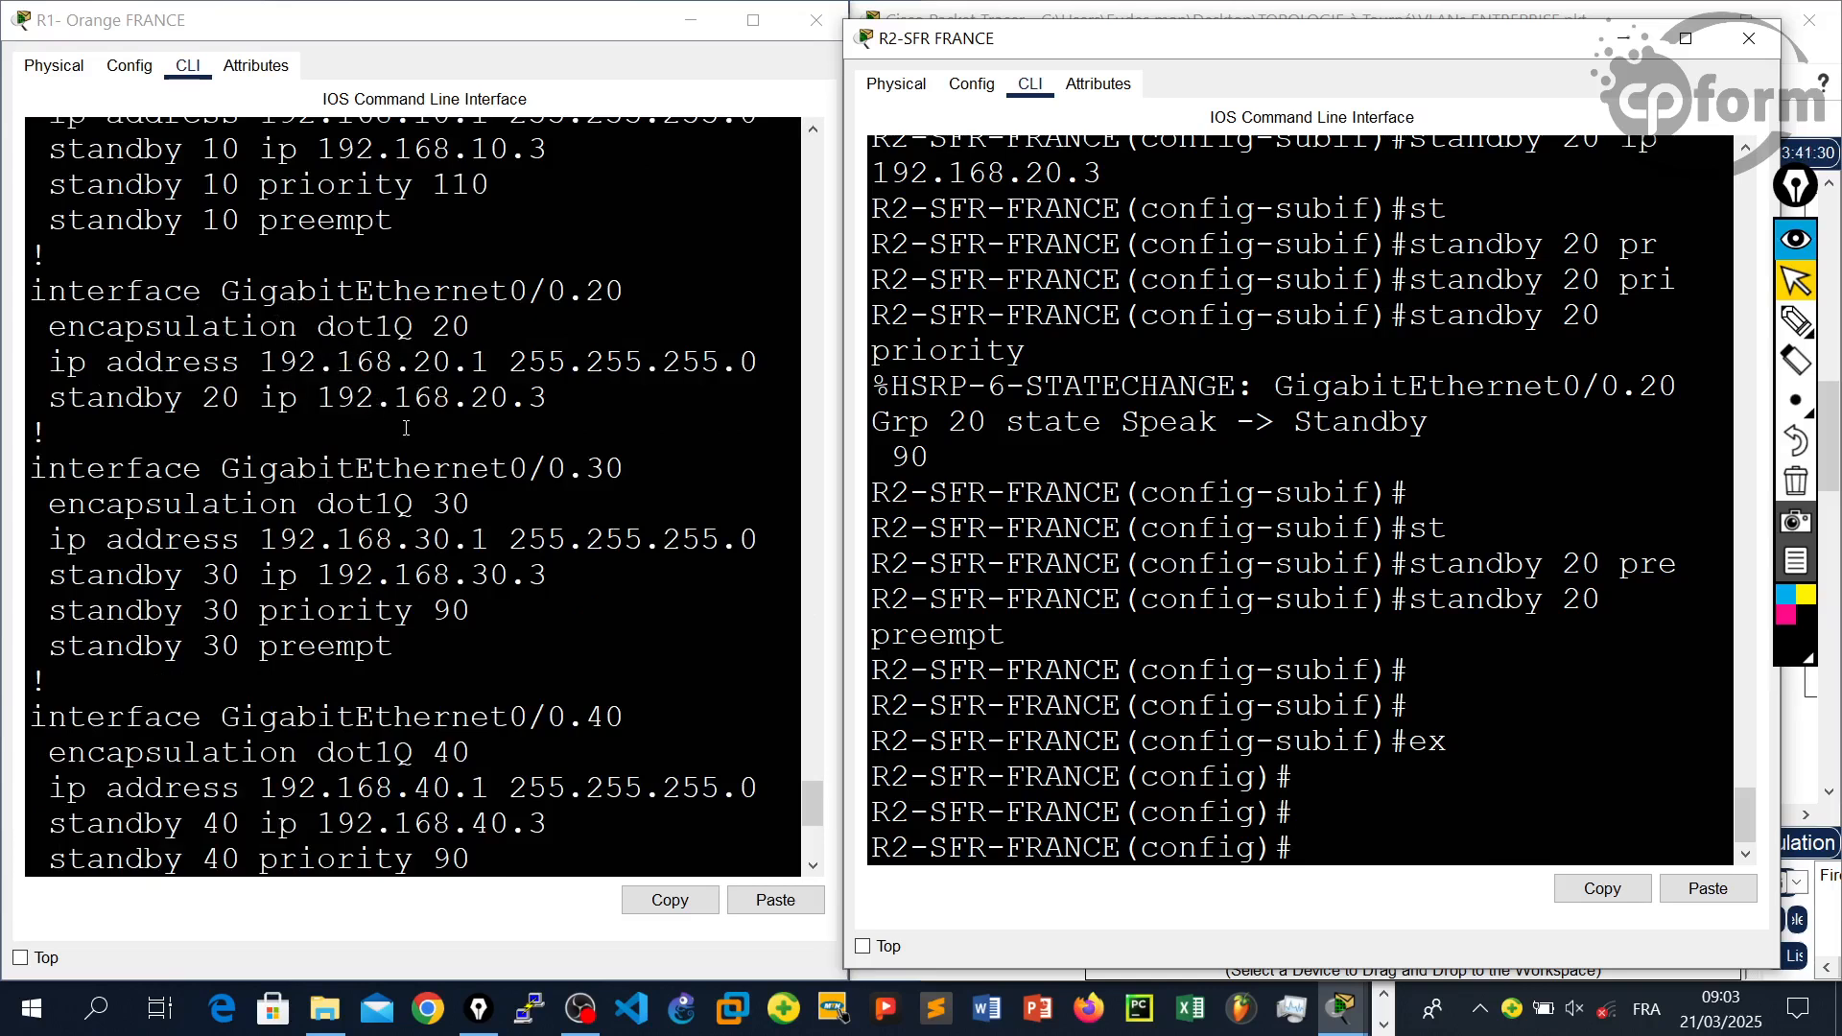
drag(487, 609, 59, 610)
click(461, 601)
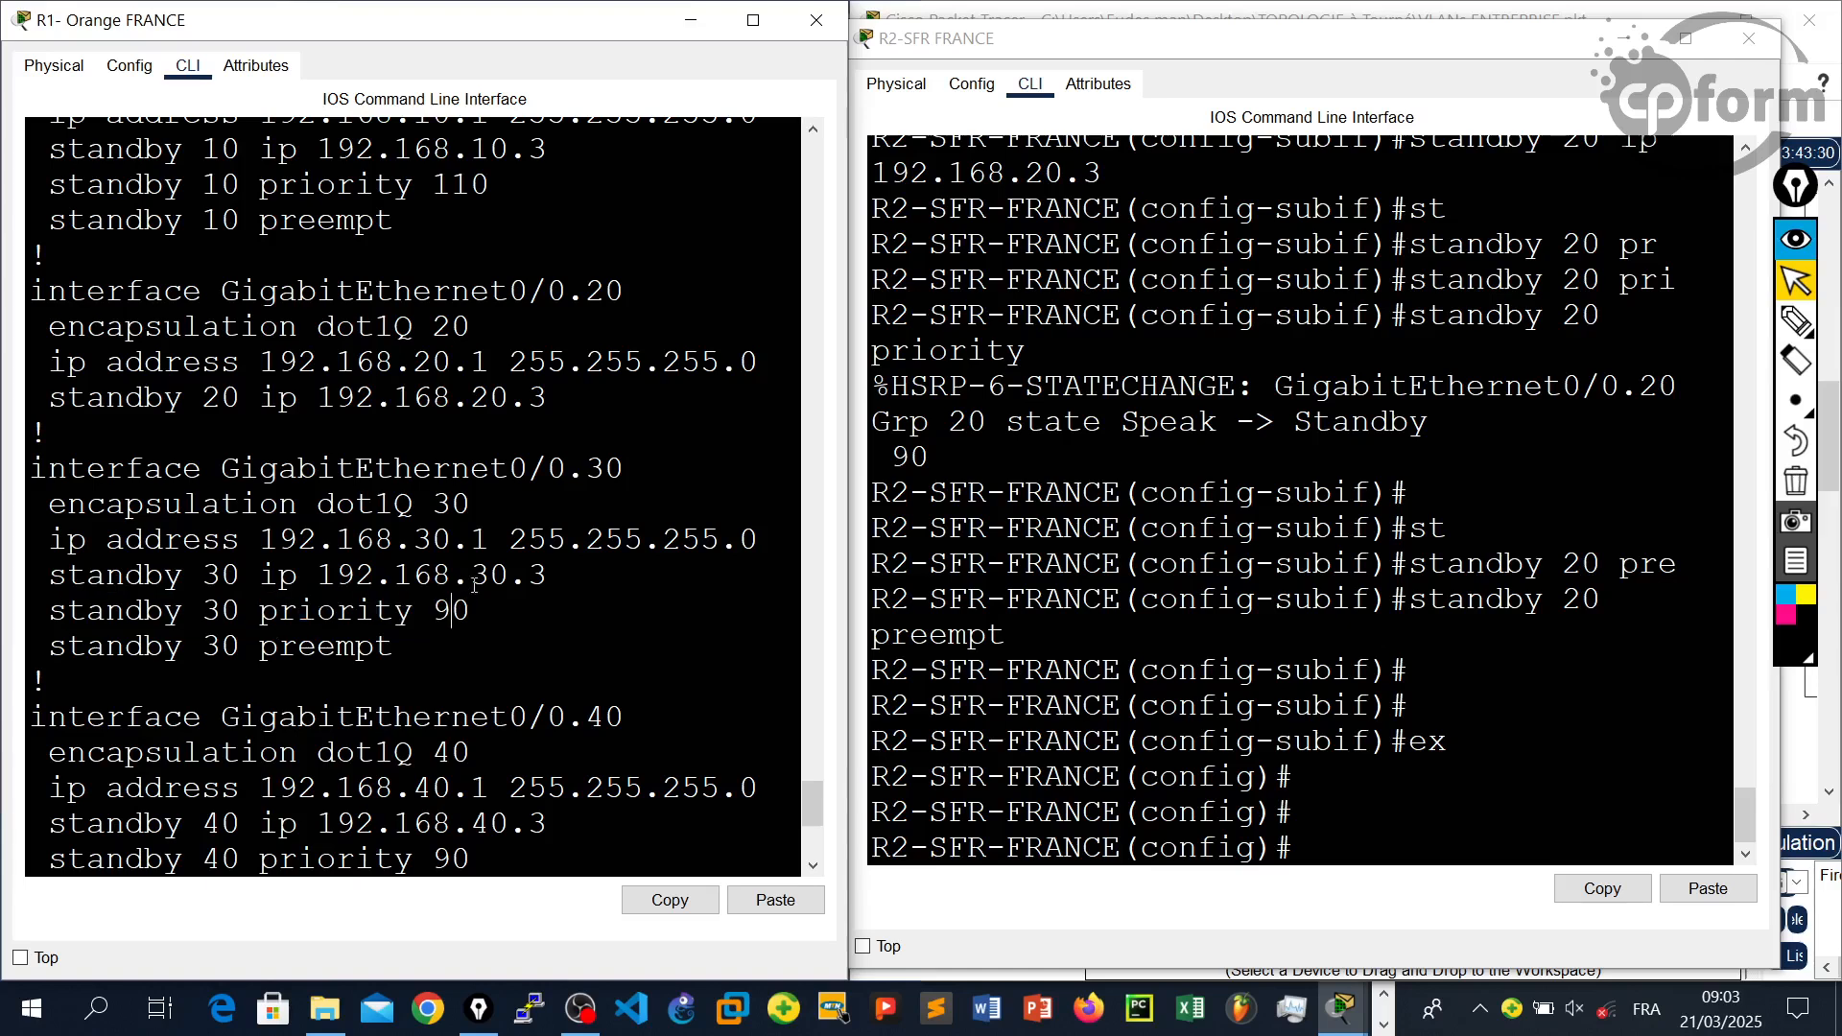
click(1507, 733)
key(Up)
key(Up)
key(Up)
key(Up)
key(Up)
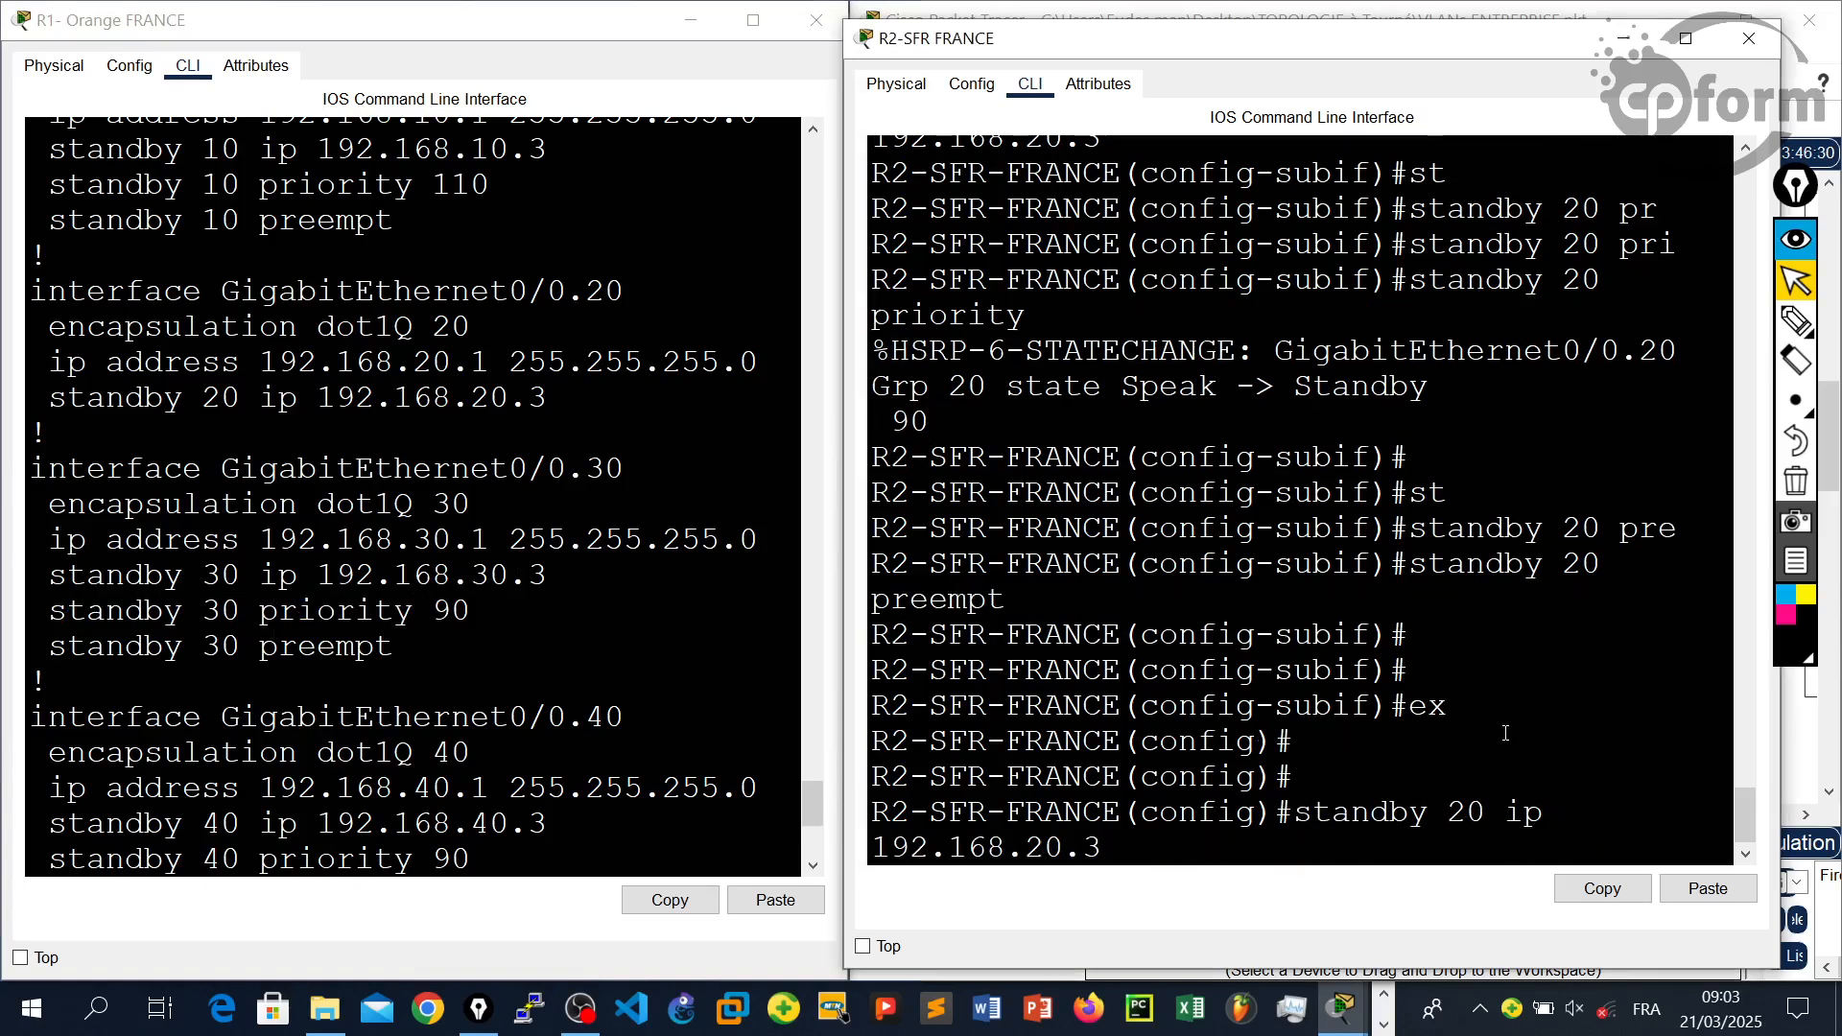
key(BackSpace)
key(BackSpace)
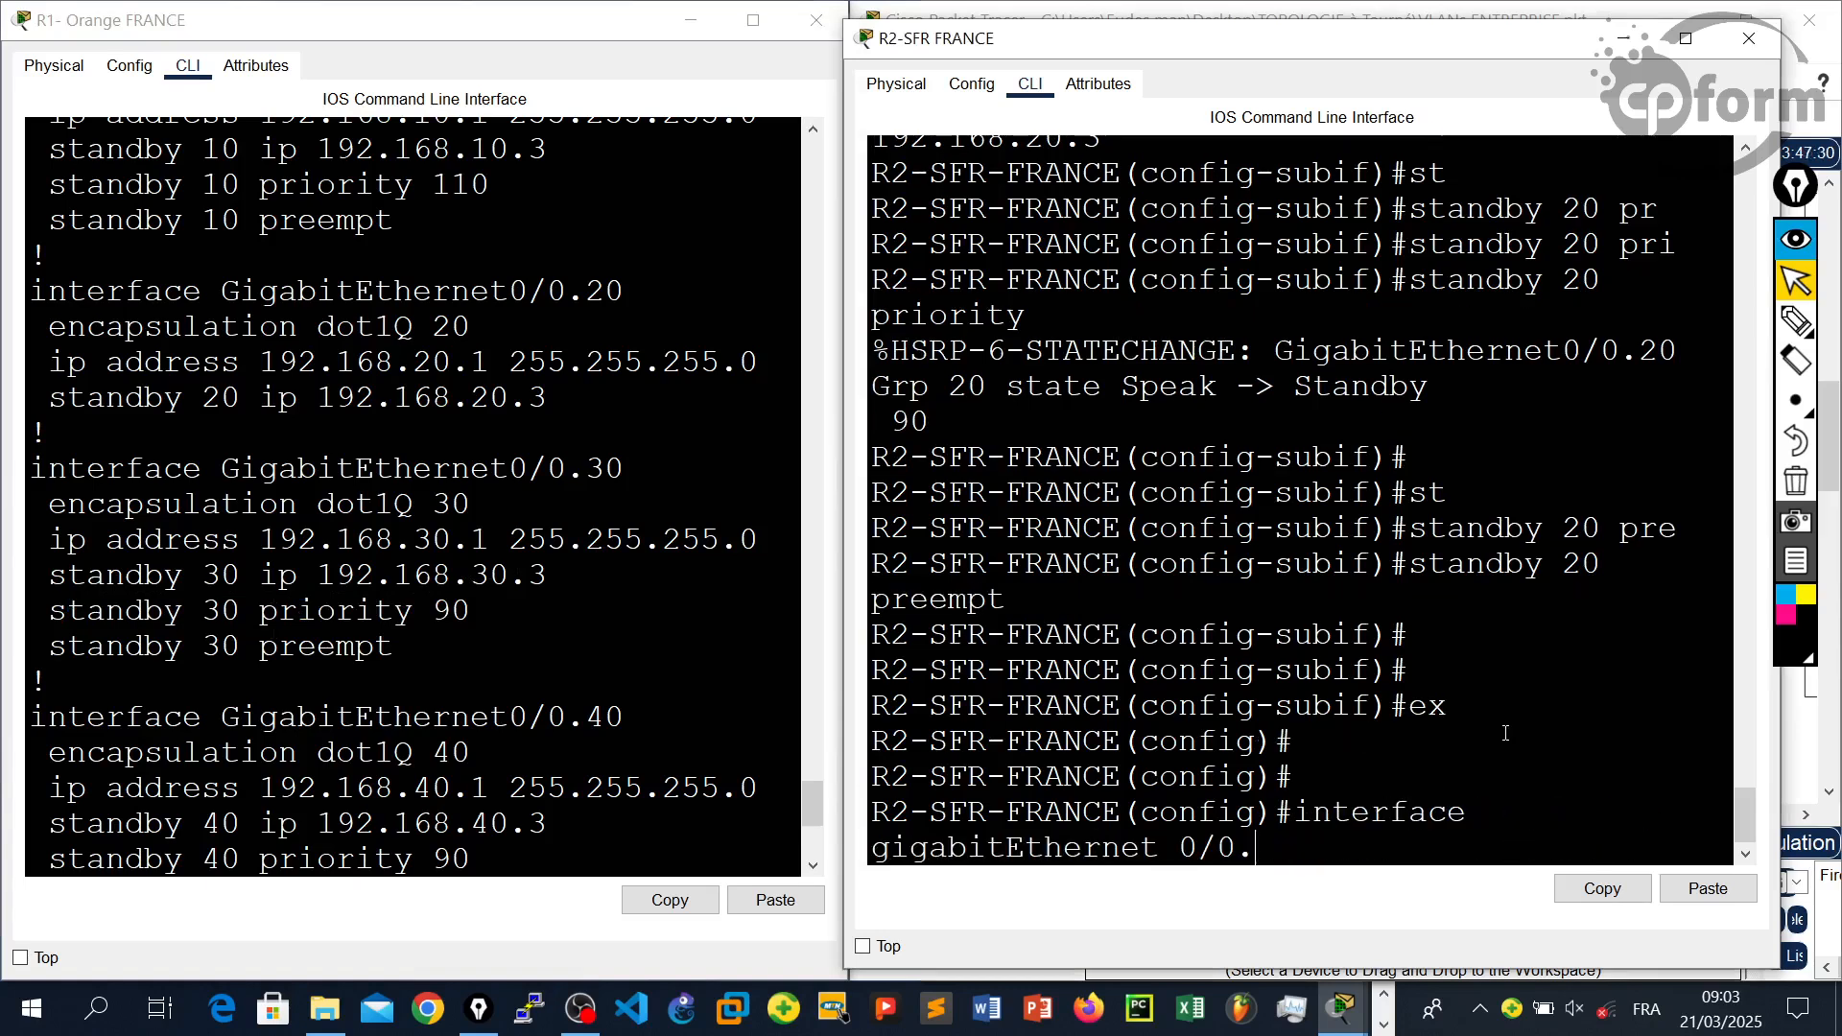
text(30)
key(Return)
key(Return)
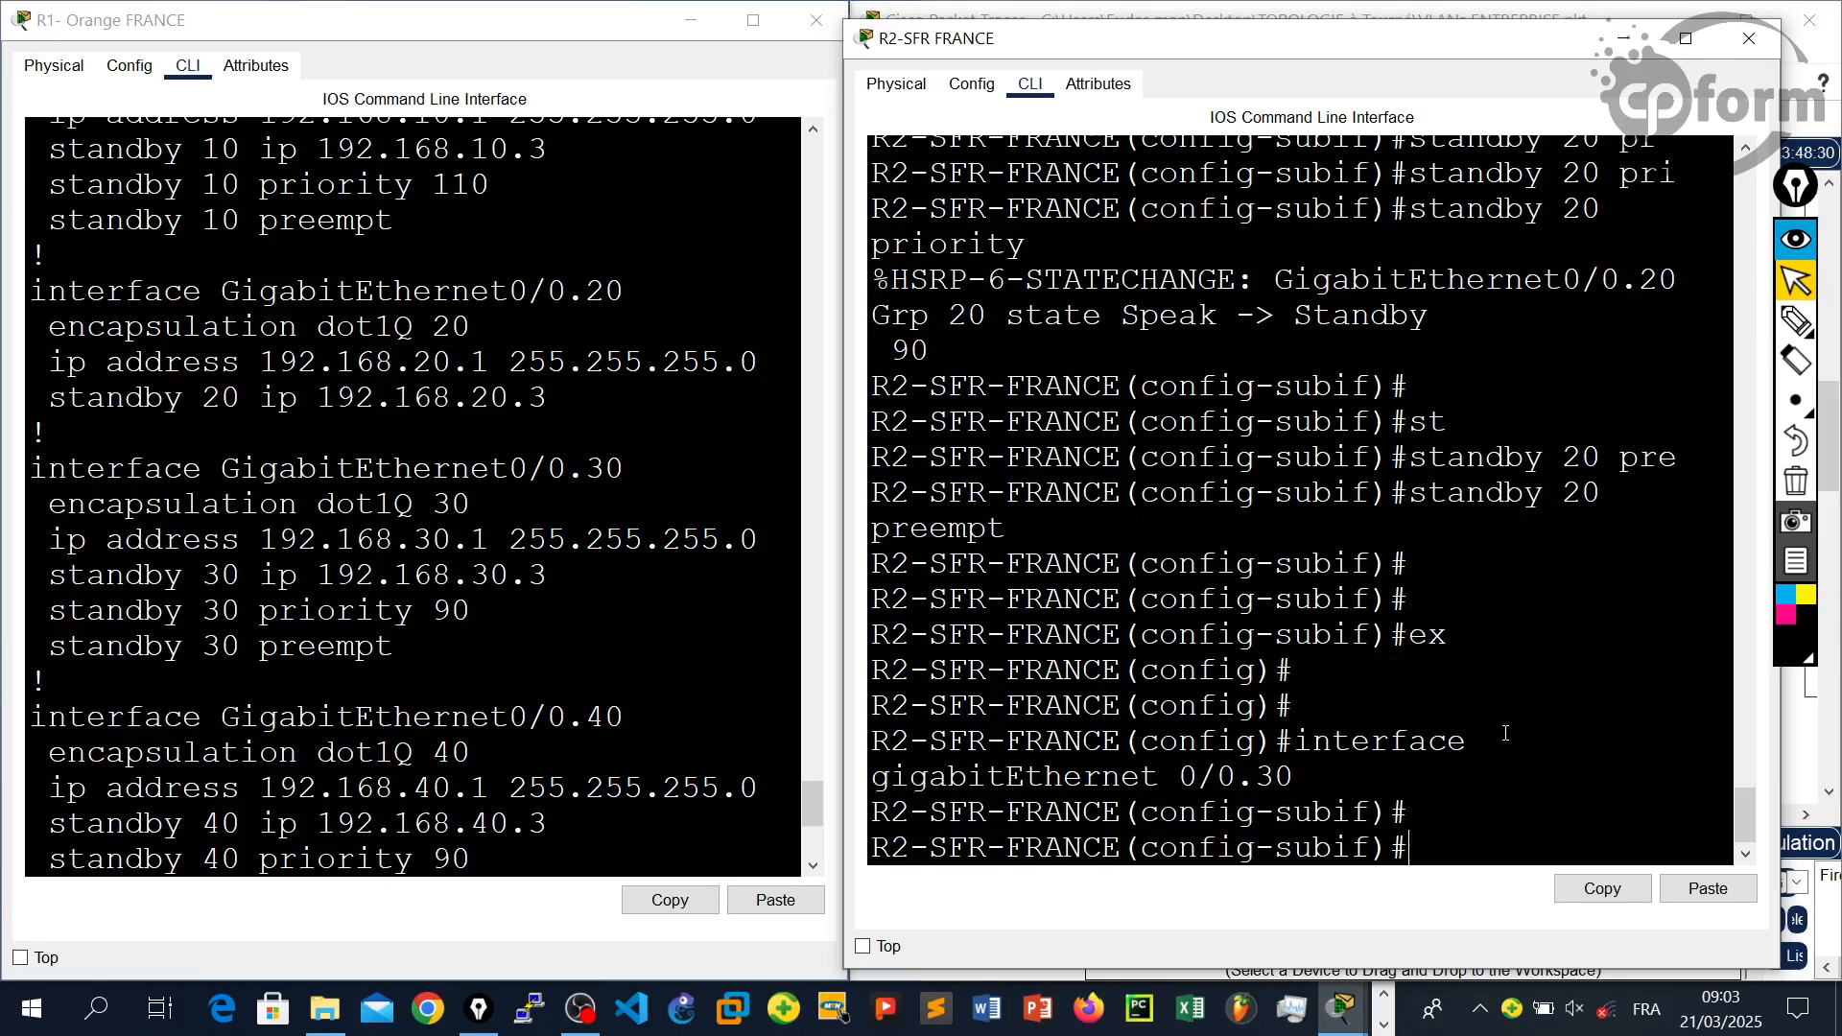
key(Return)
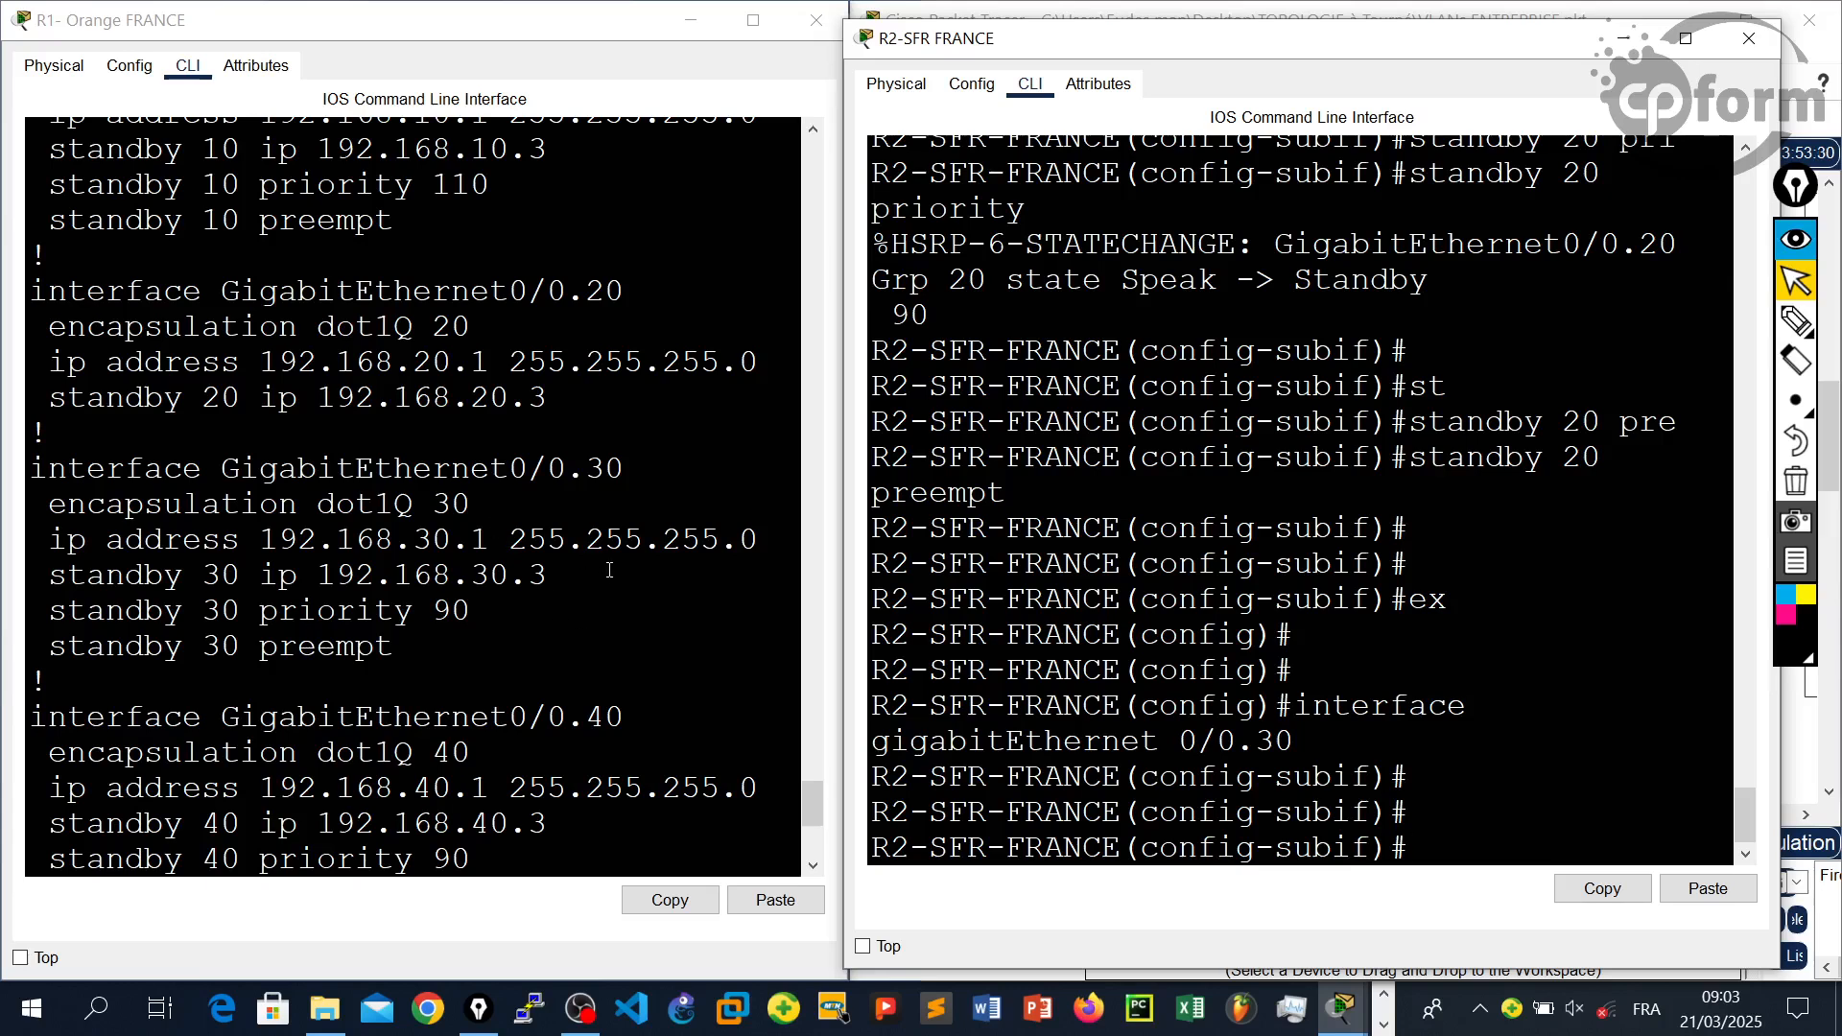
- Copy the standby 30 ip 192.168.30.3 line from R1's configuration and run it on R2's GigabitEthernet 0/0.30
drag(548, 574, 57, 572)
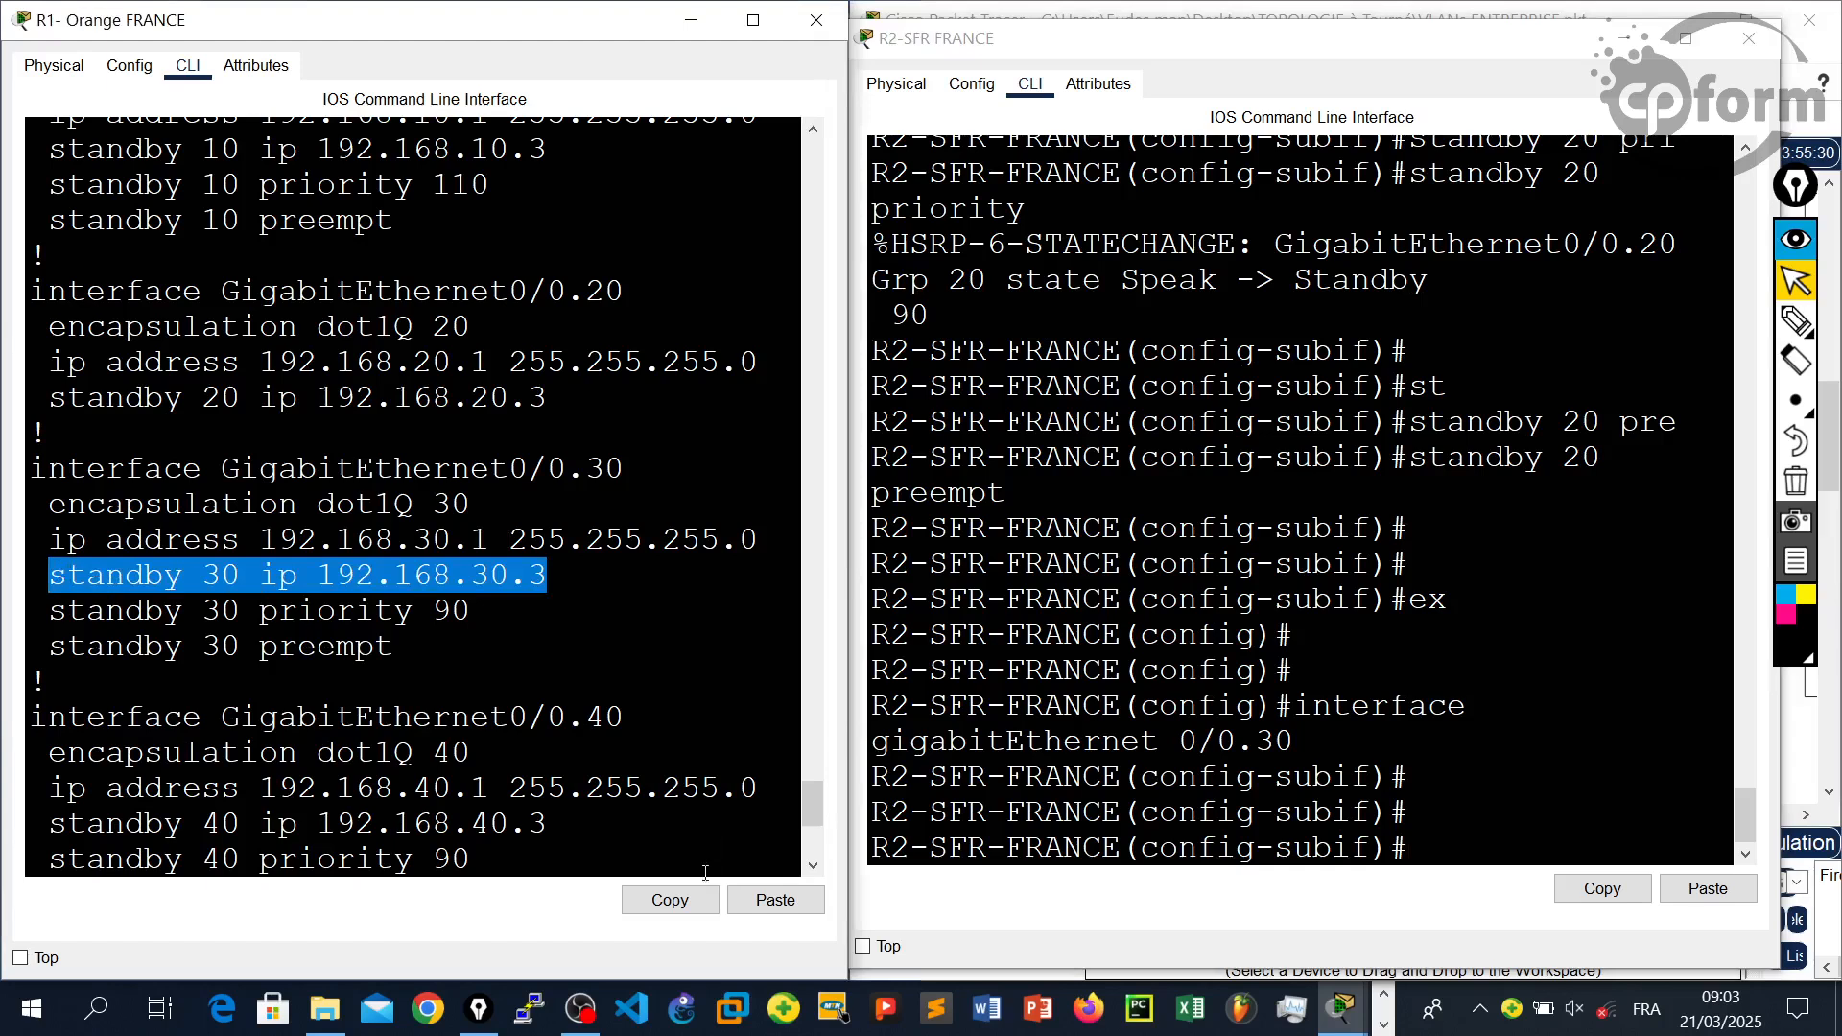
click(670, 899)
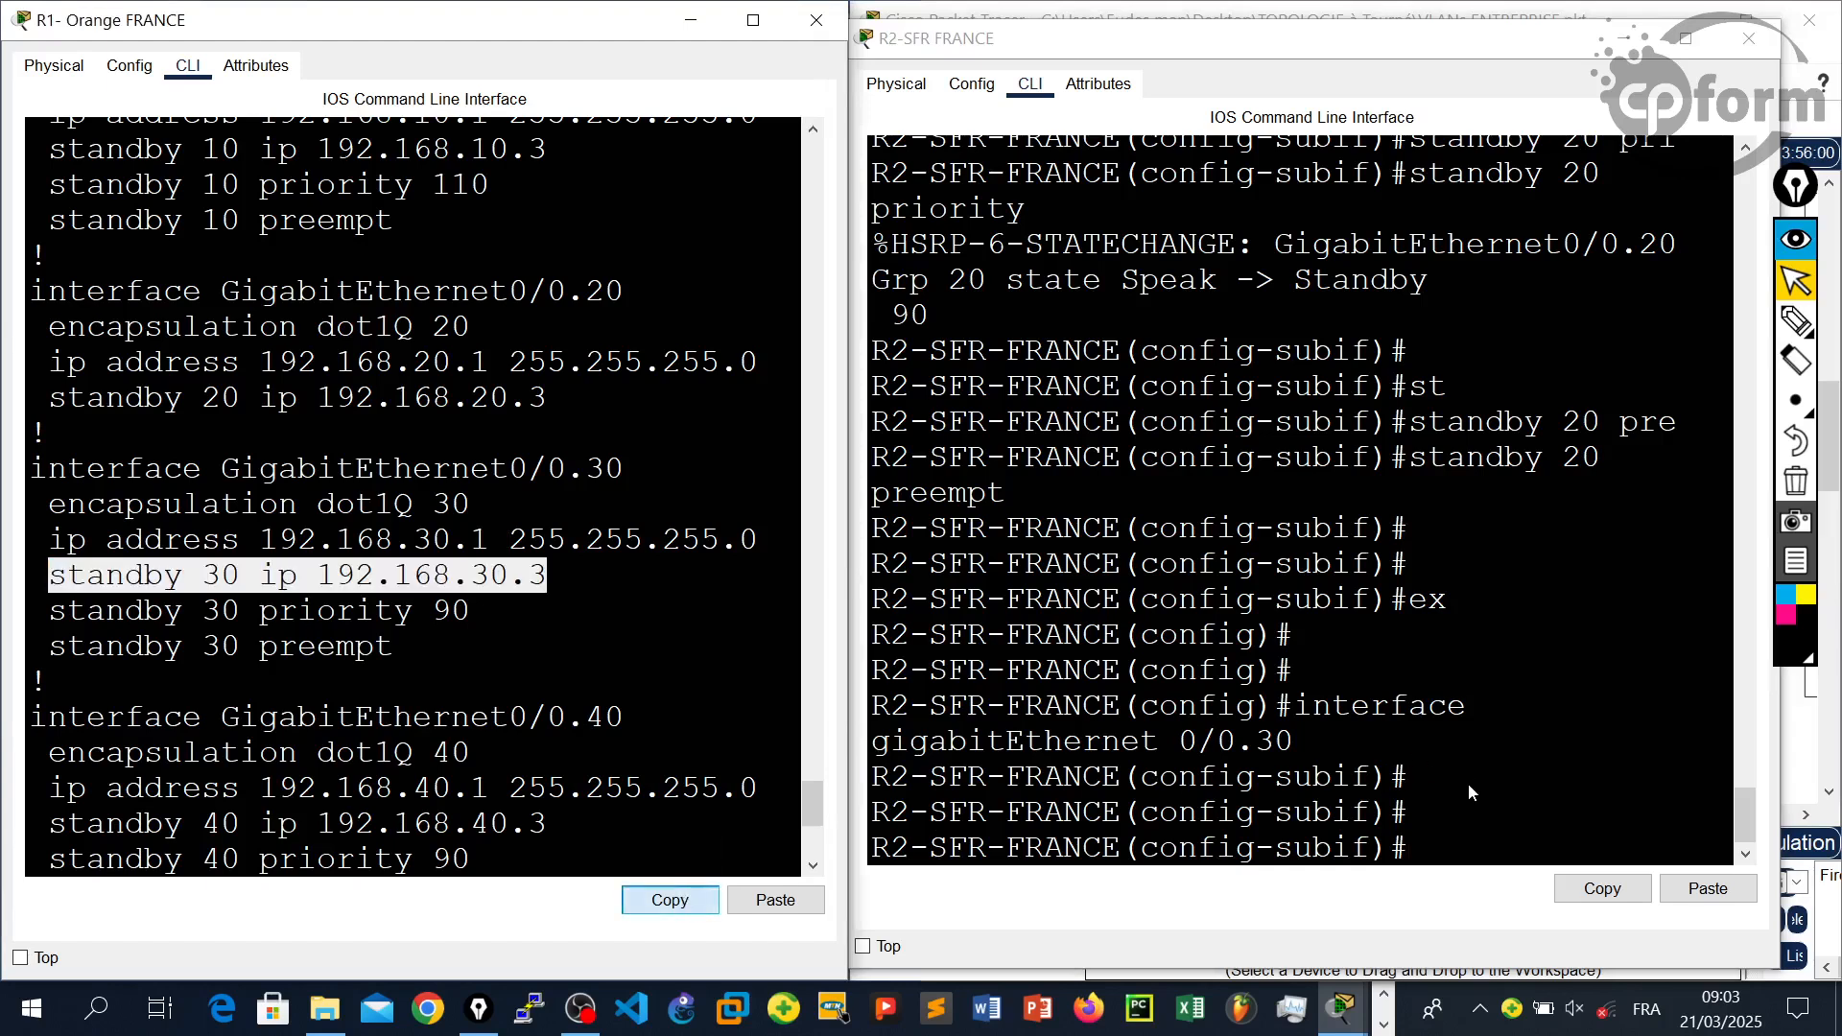
click(1708, 888)
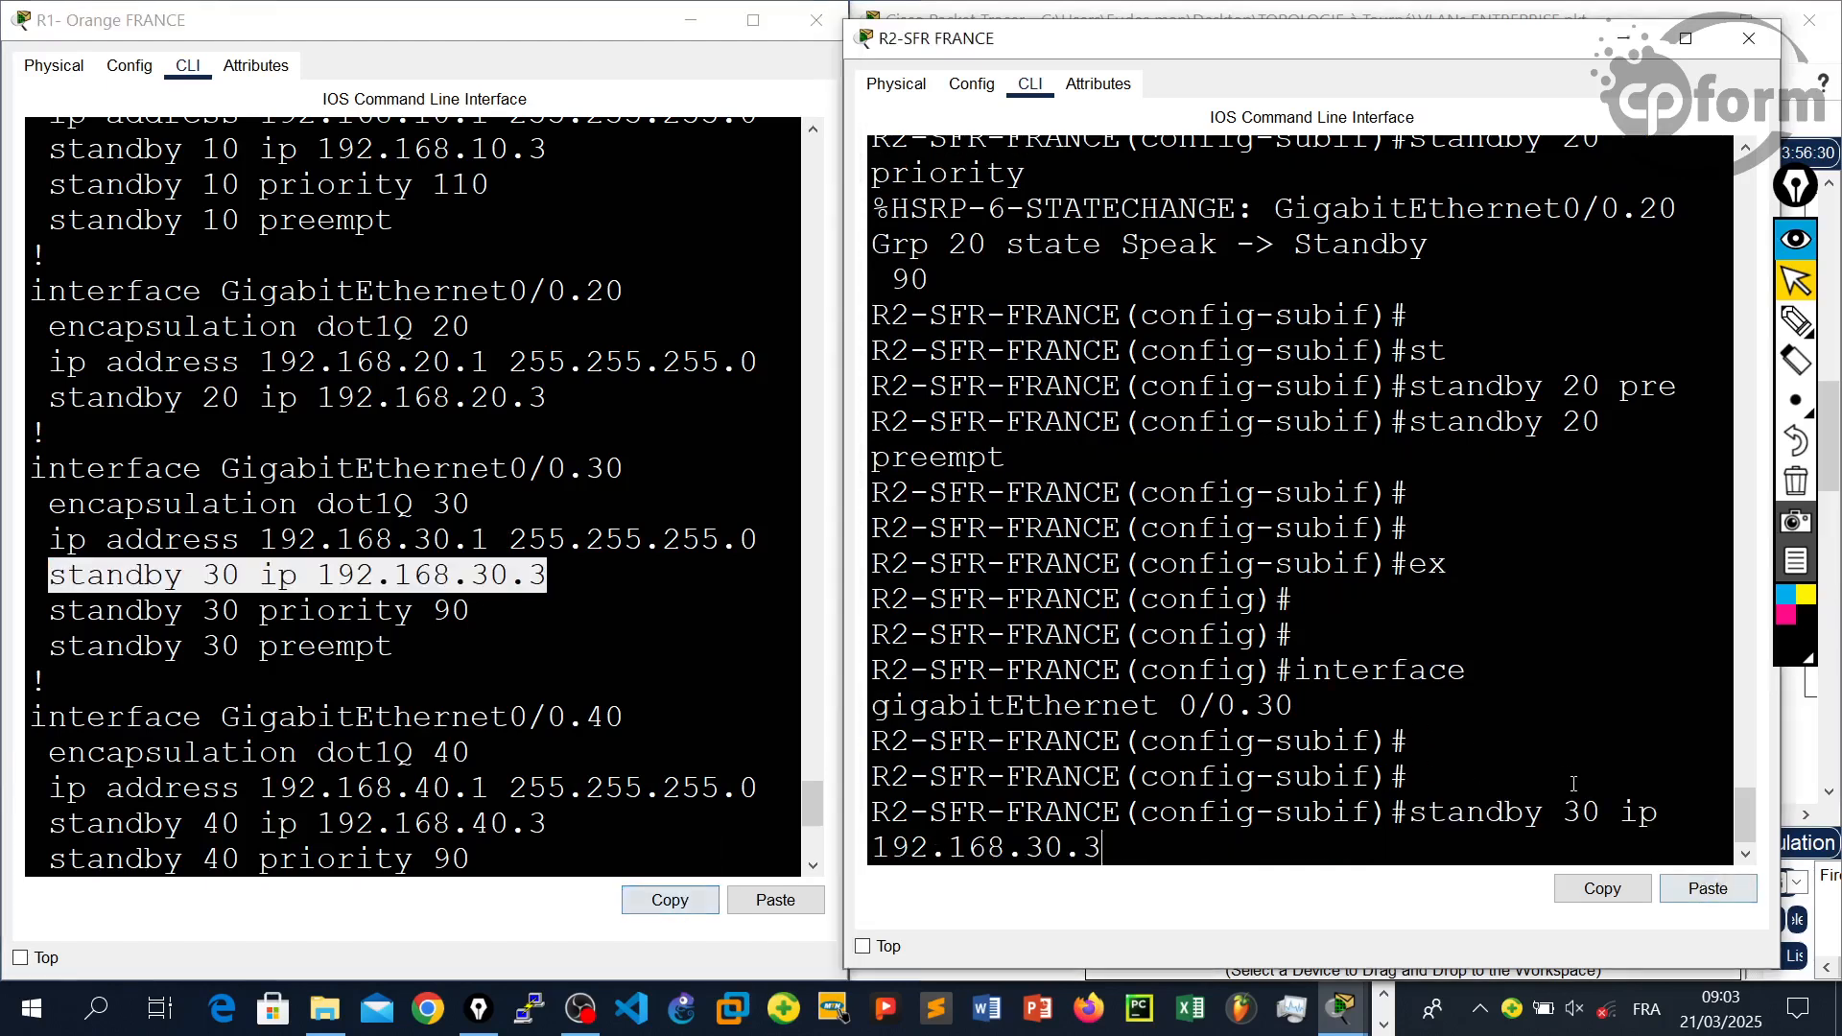
key(Return)
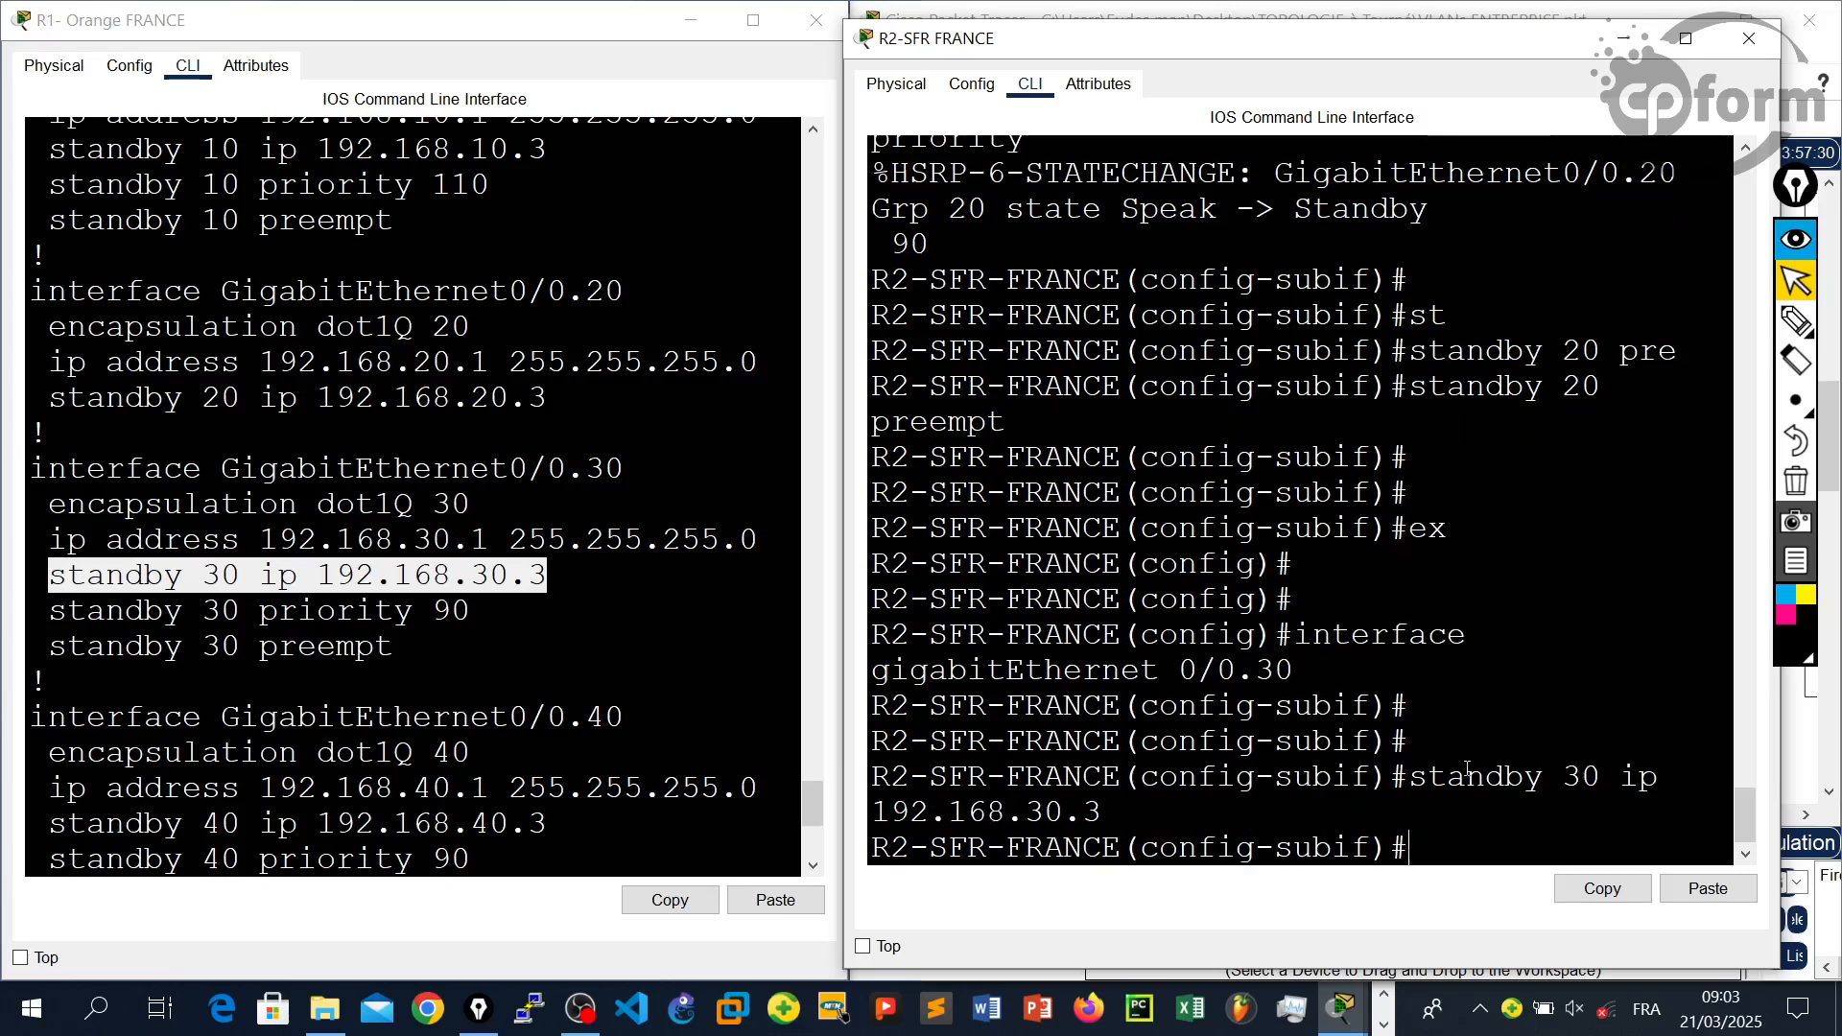
- Copy the standby 30 priority command from R1 without its value and run it on R2 with priority 110
drag(416, 619, 48, 614)
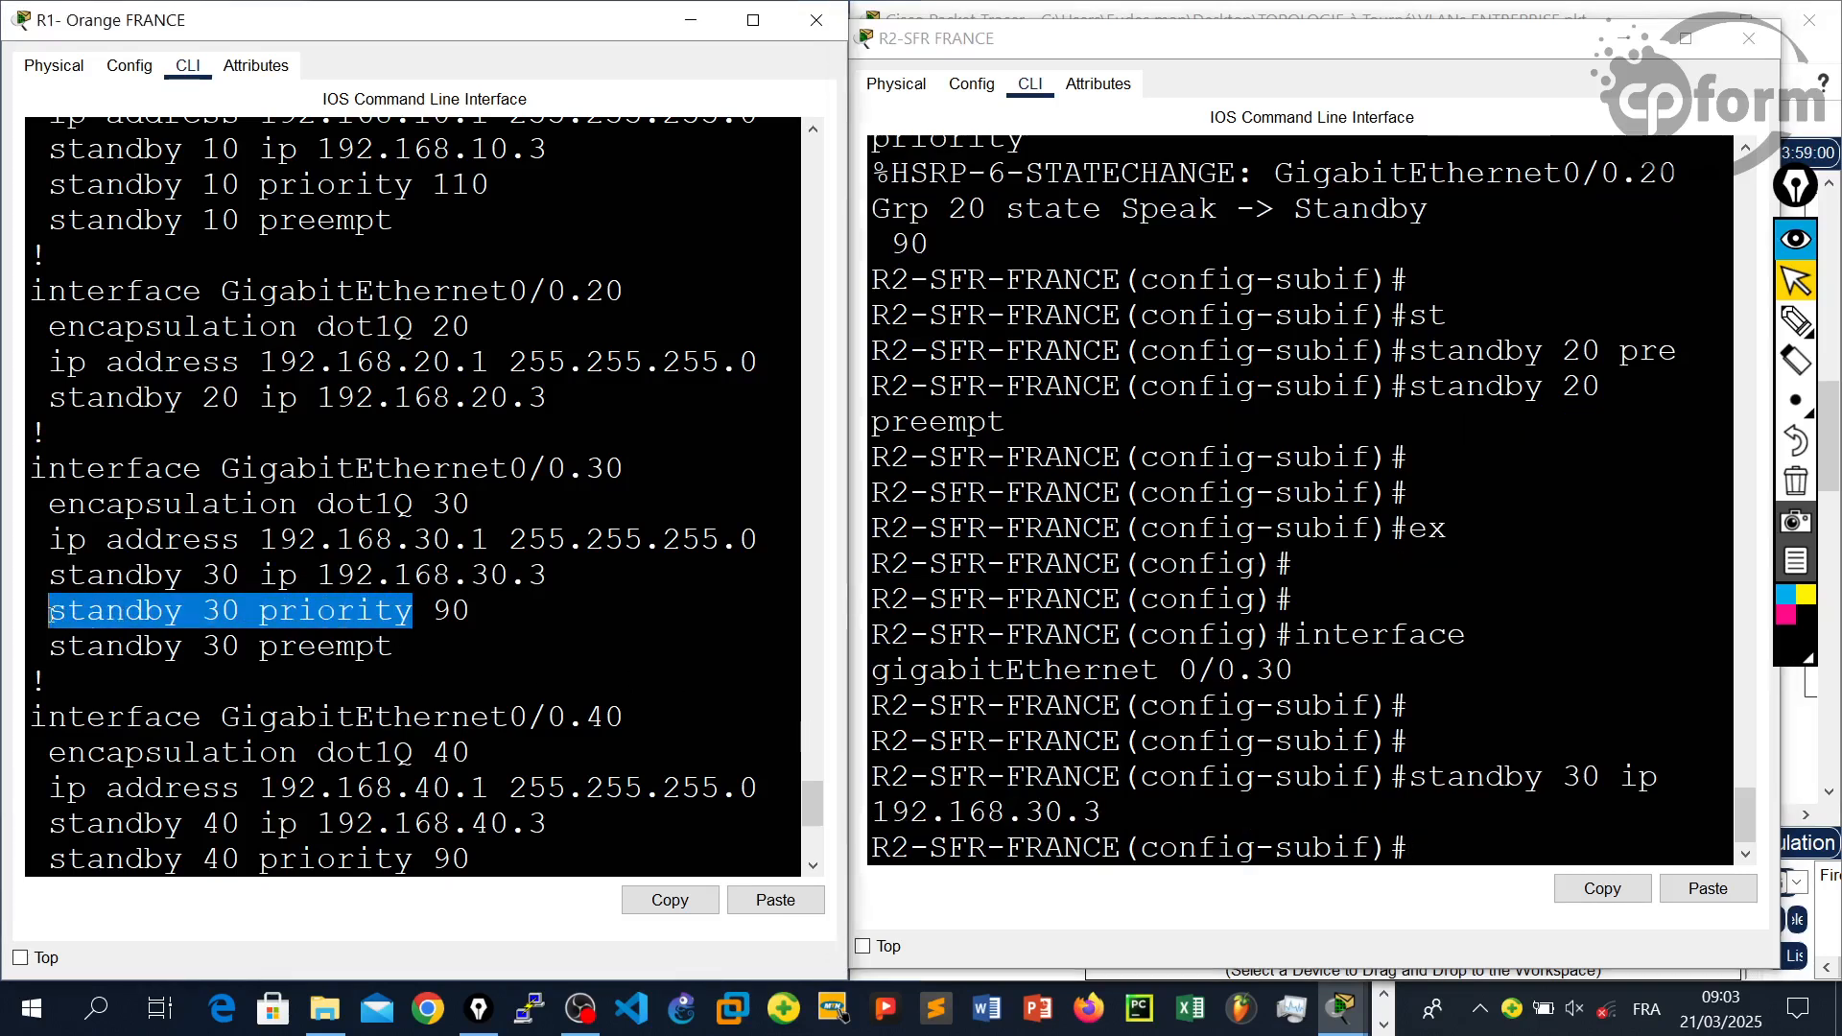
click(670, 900)
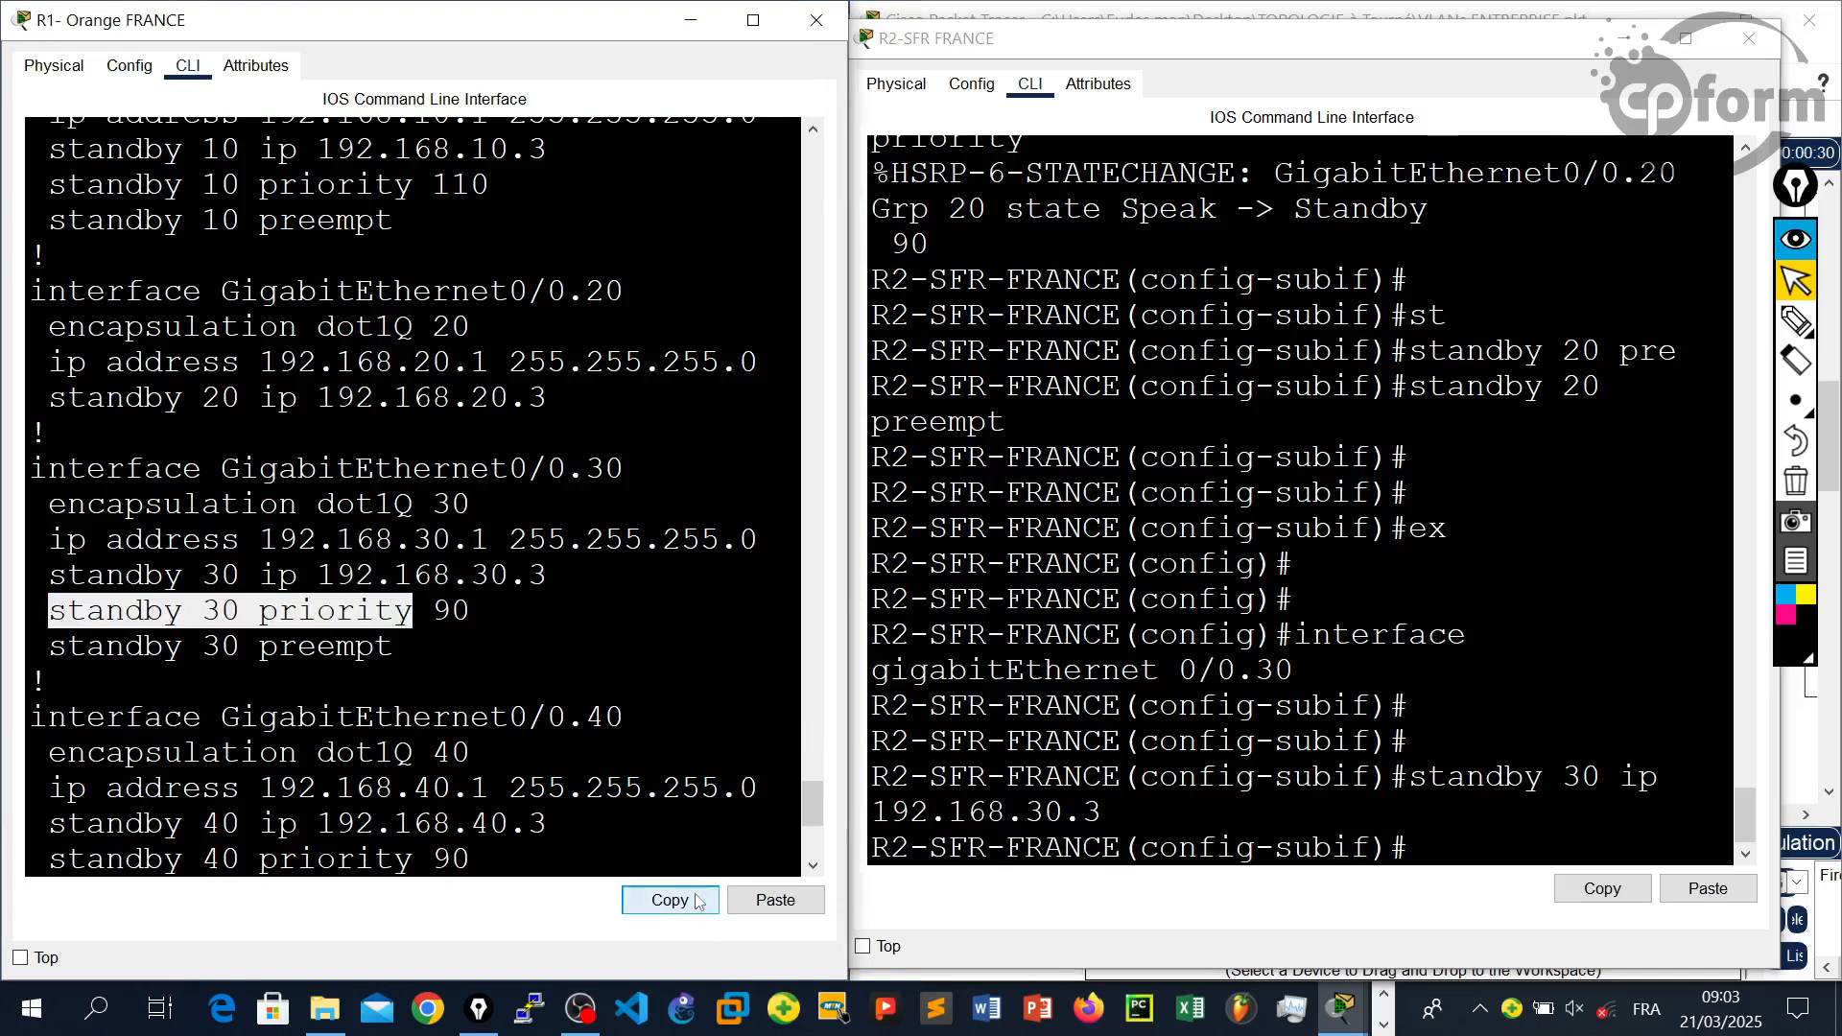
click(891, 789)
click(1697, 889)
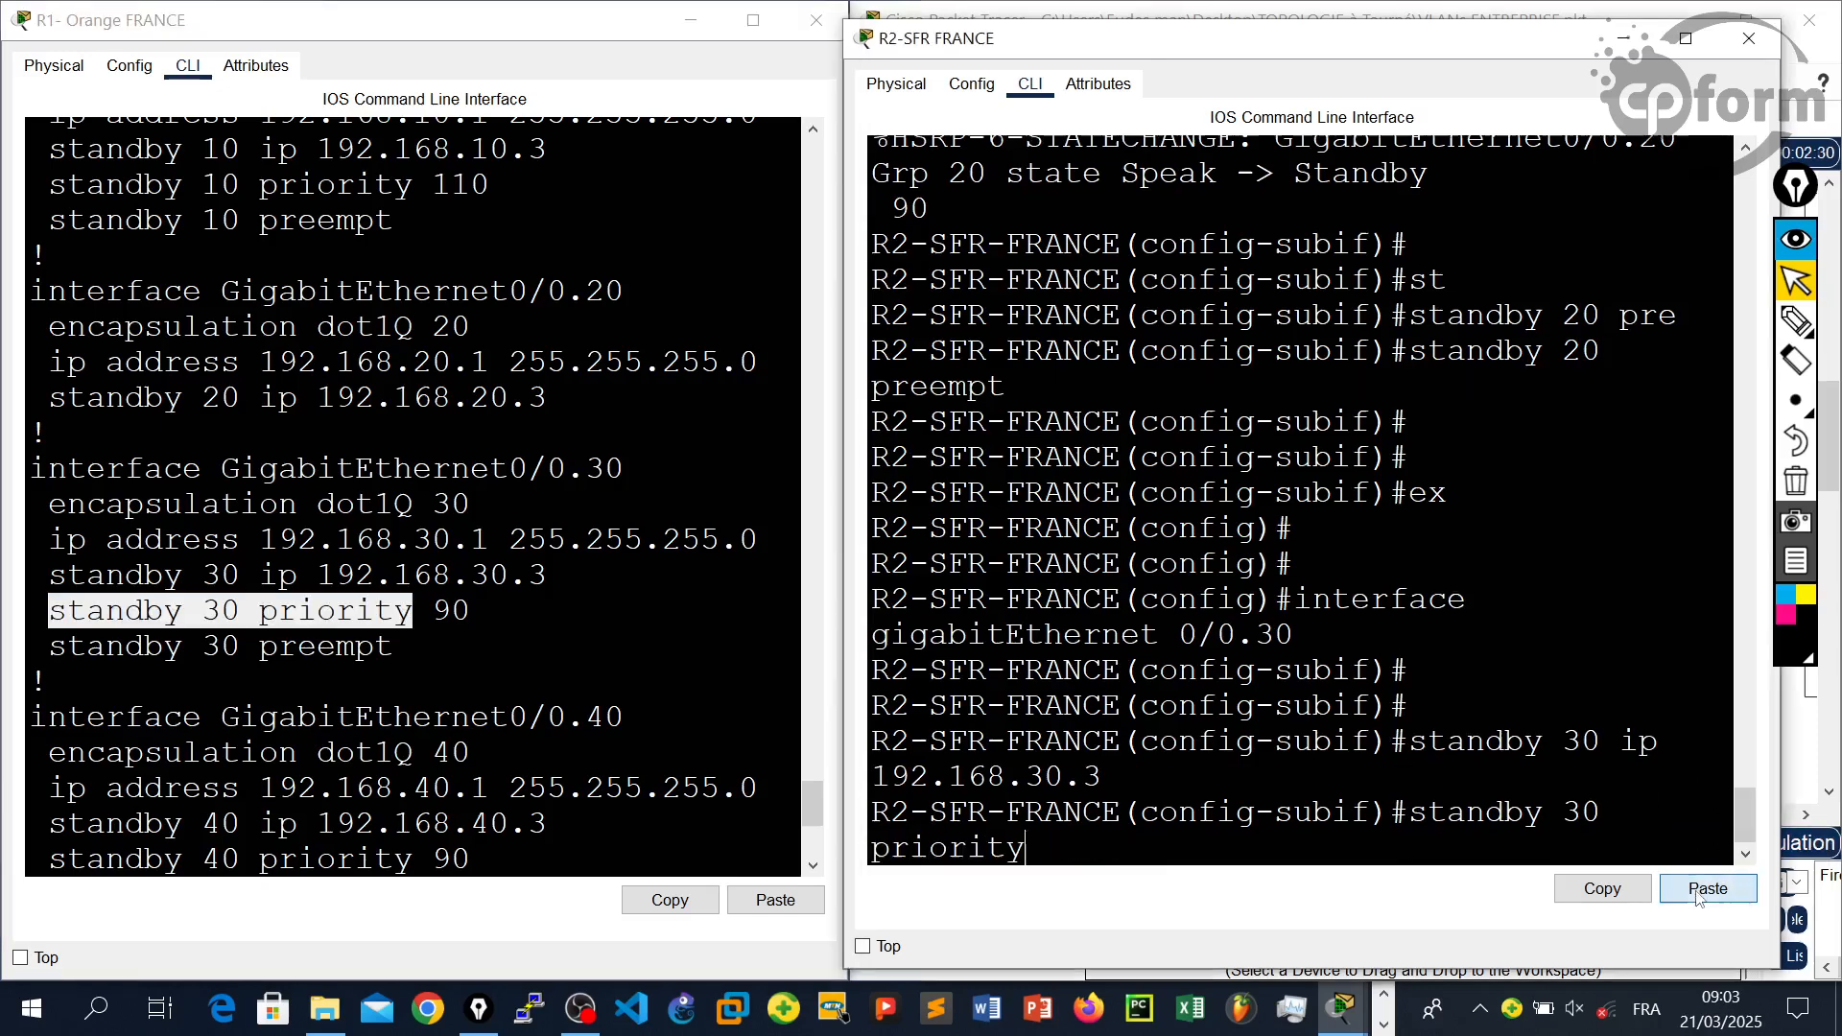
text(110)
key(Return)
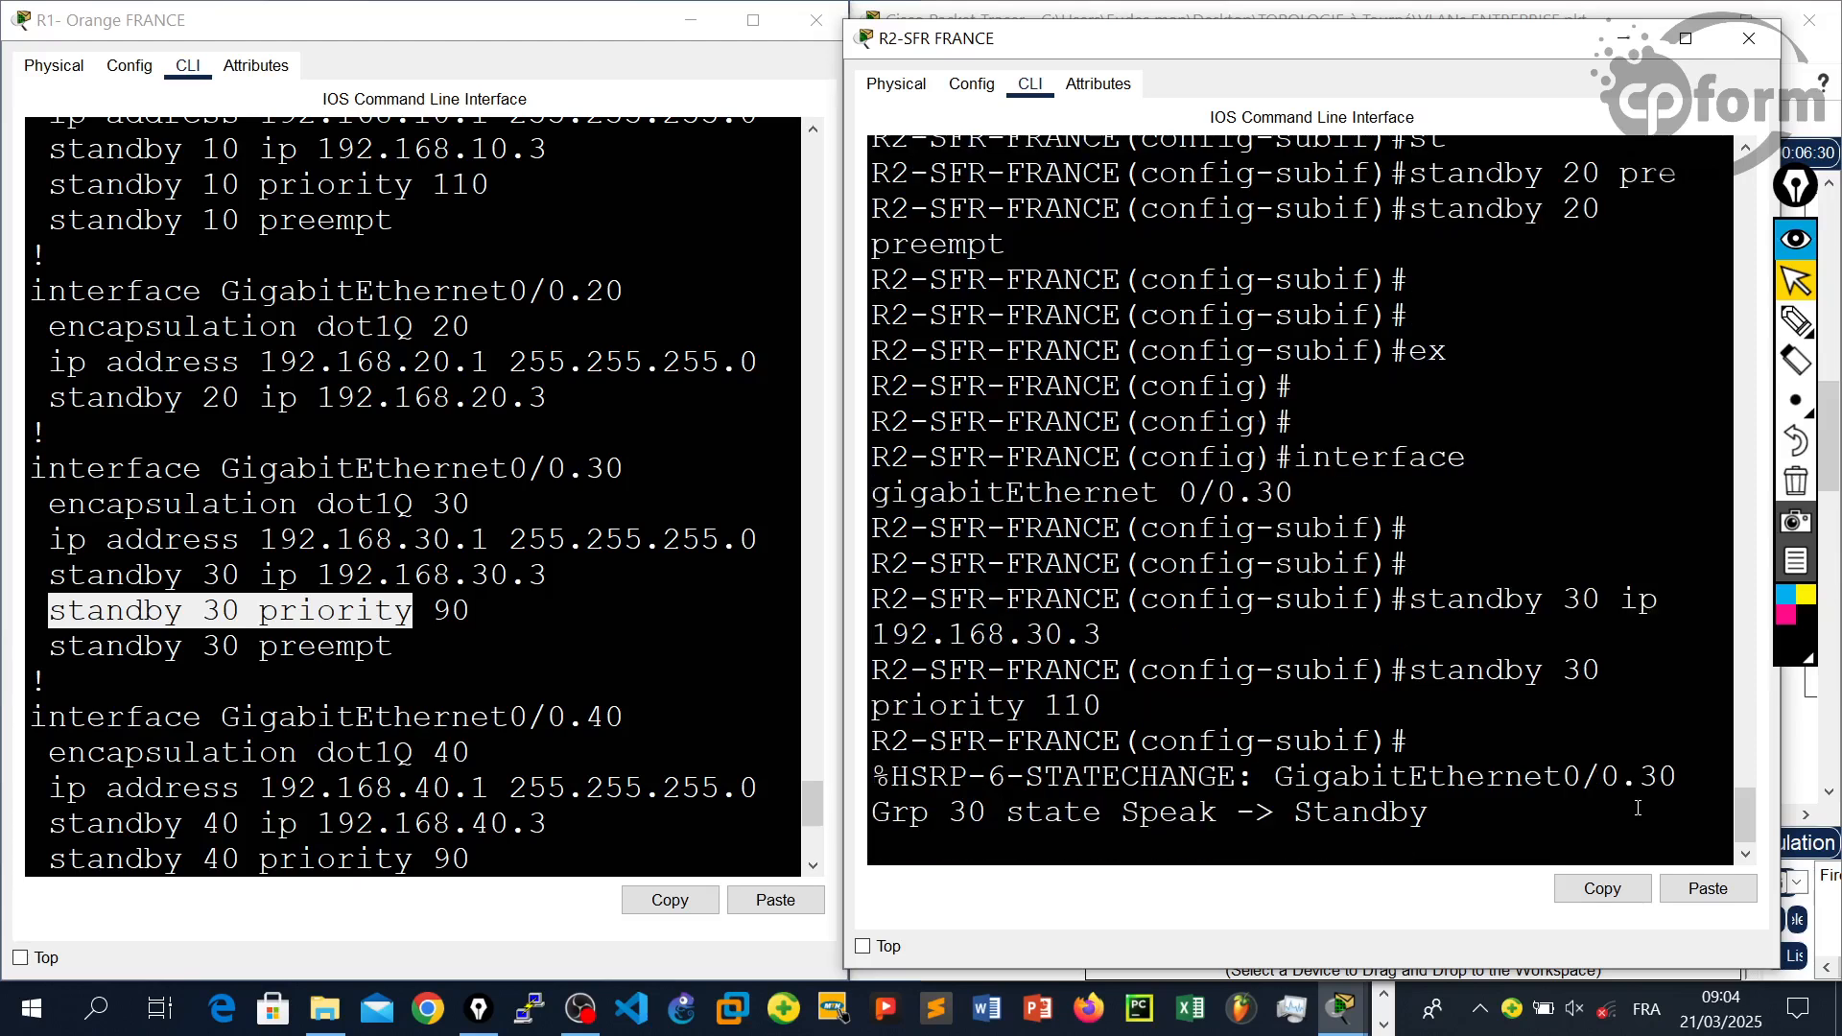
key(Return)
key(Return)
key(Return)
key(Return)
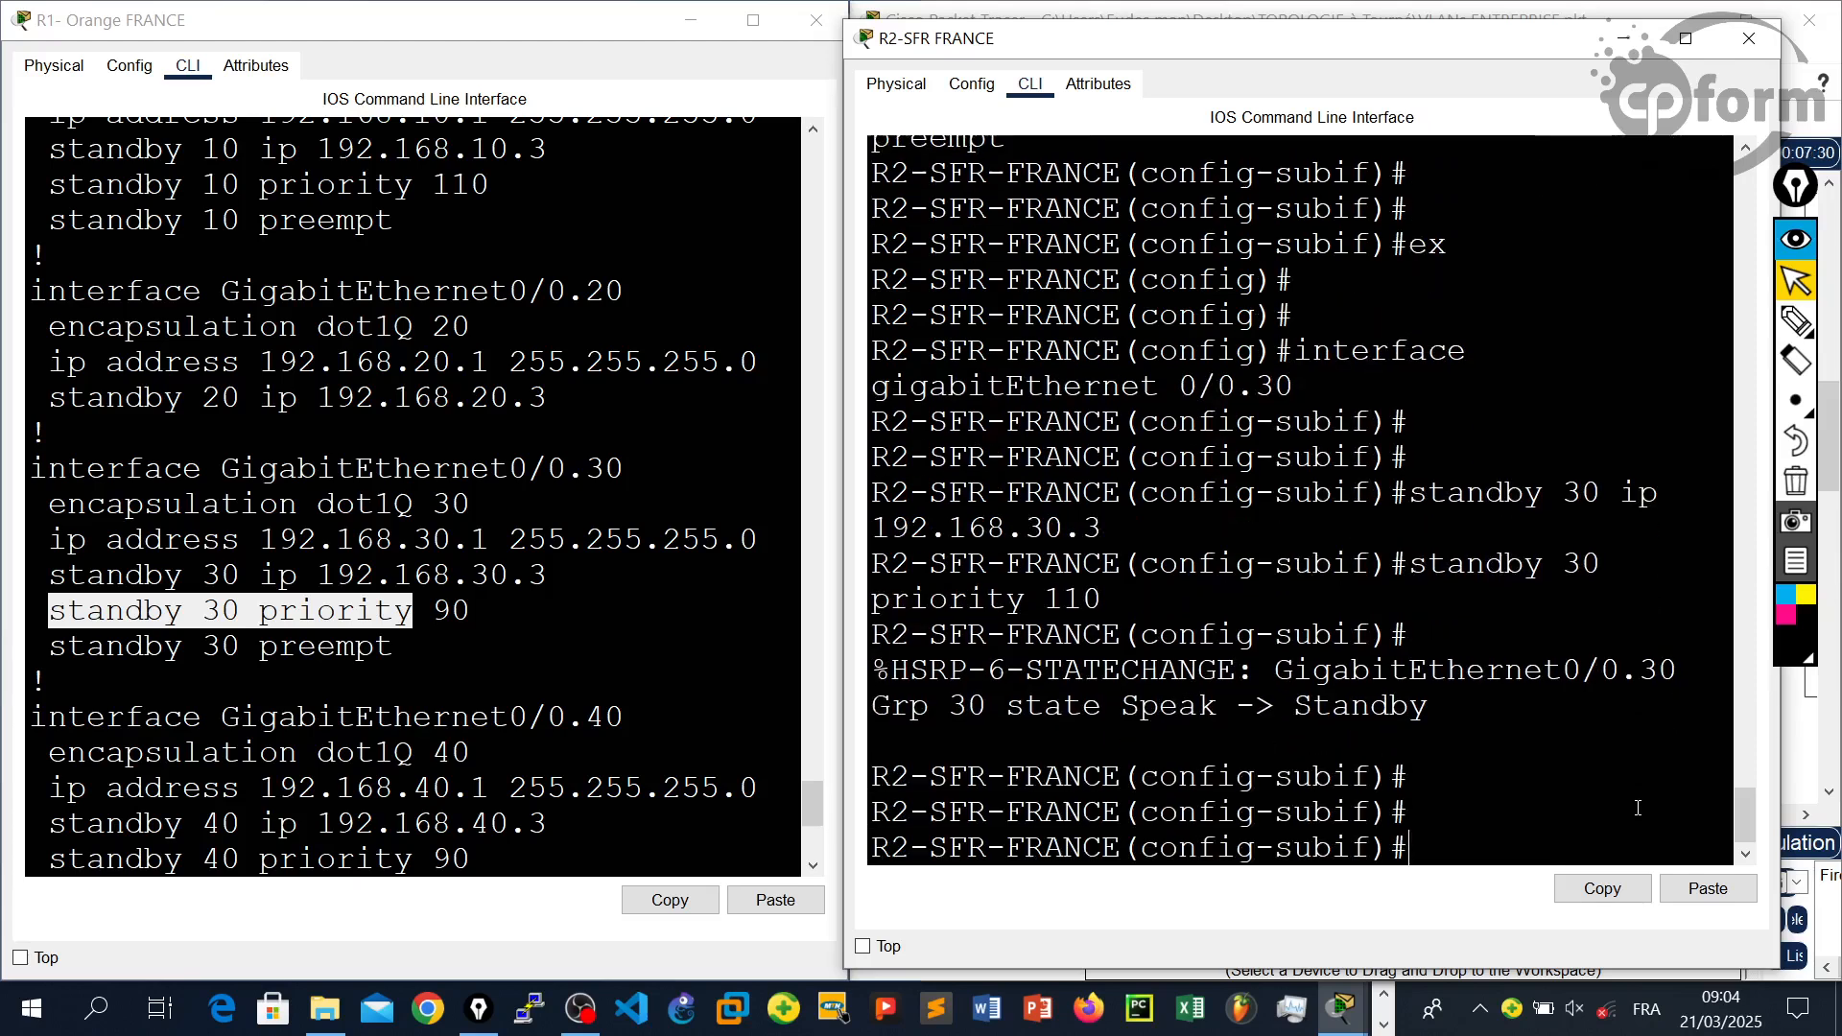
- Copy the standby 30 preempt line from R1 and run it on R2 to enable preemption for HSRP group 30
drag(394, 648, 47, 647)
click(713, 912)
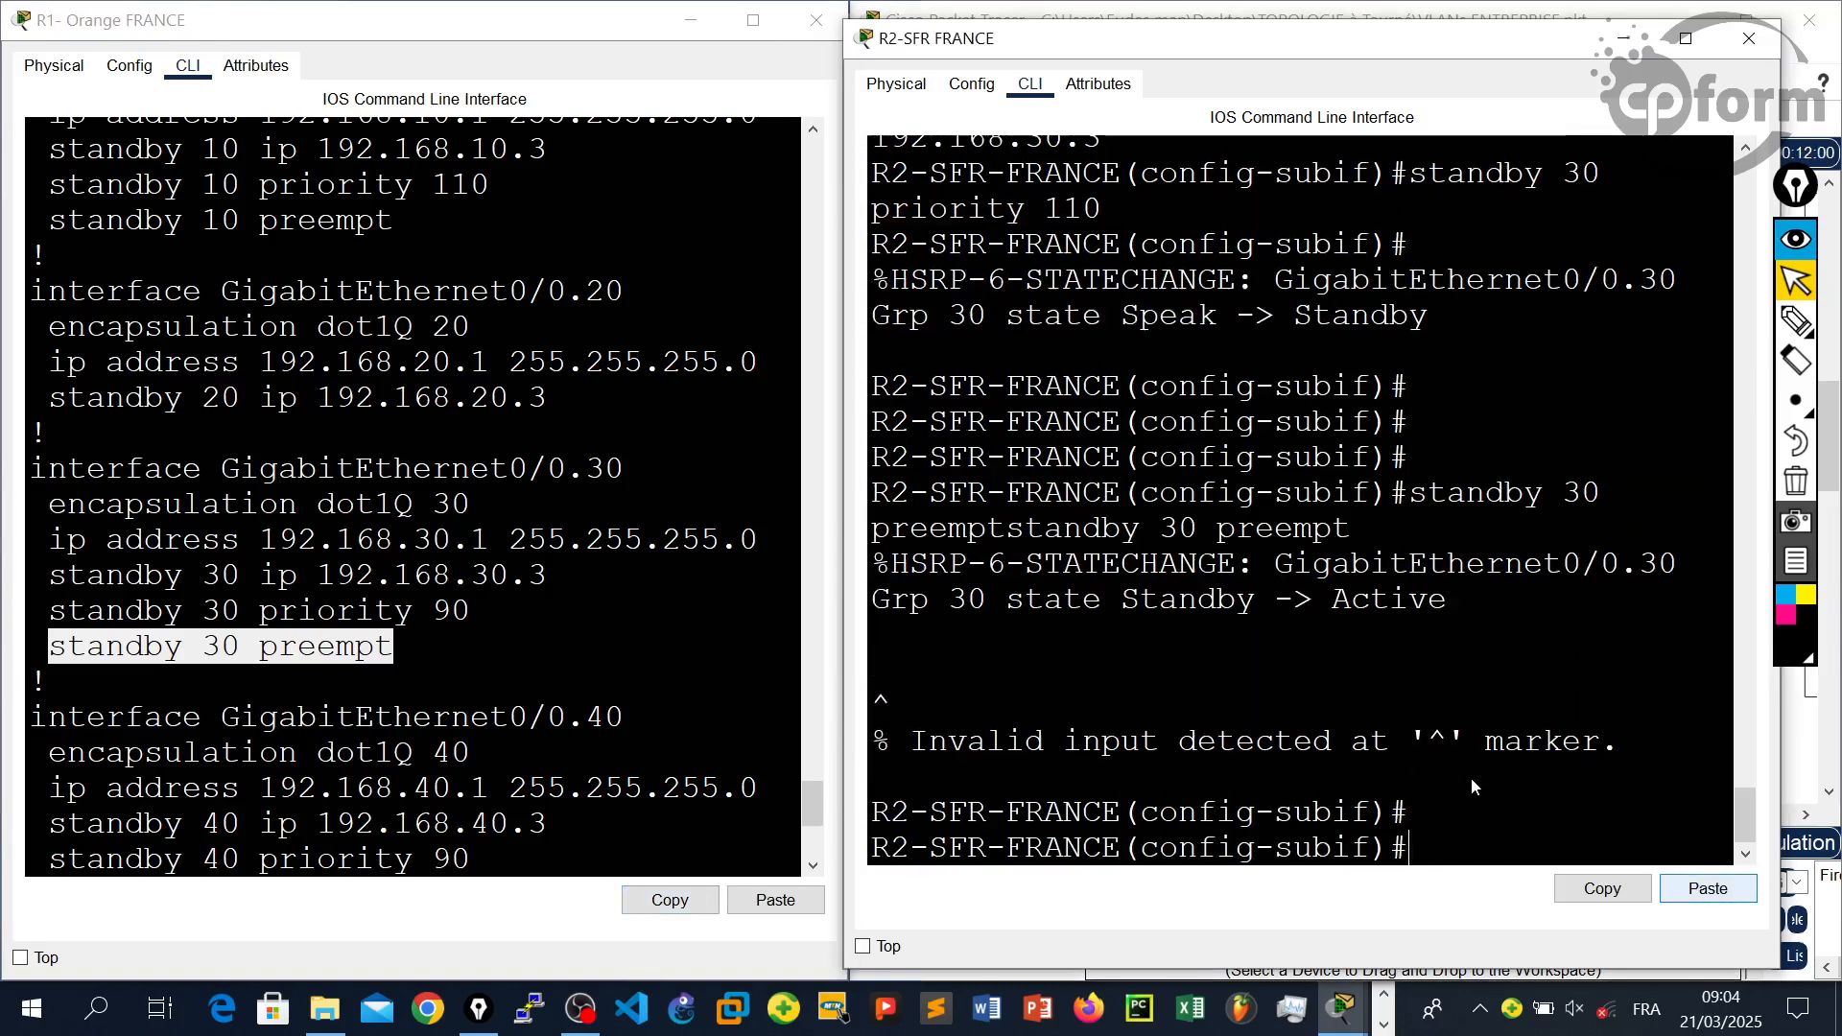
right_click(1535, 777)
click(1535, 815)
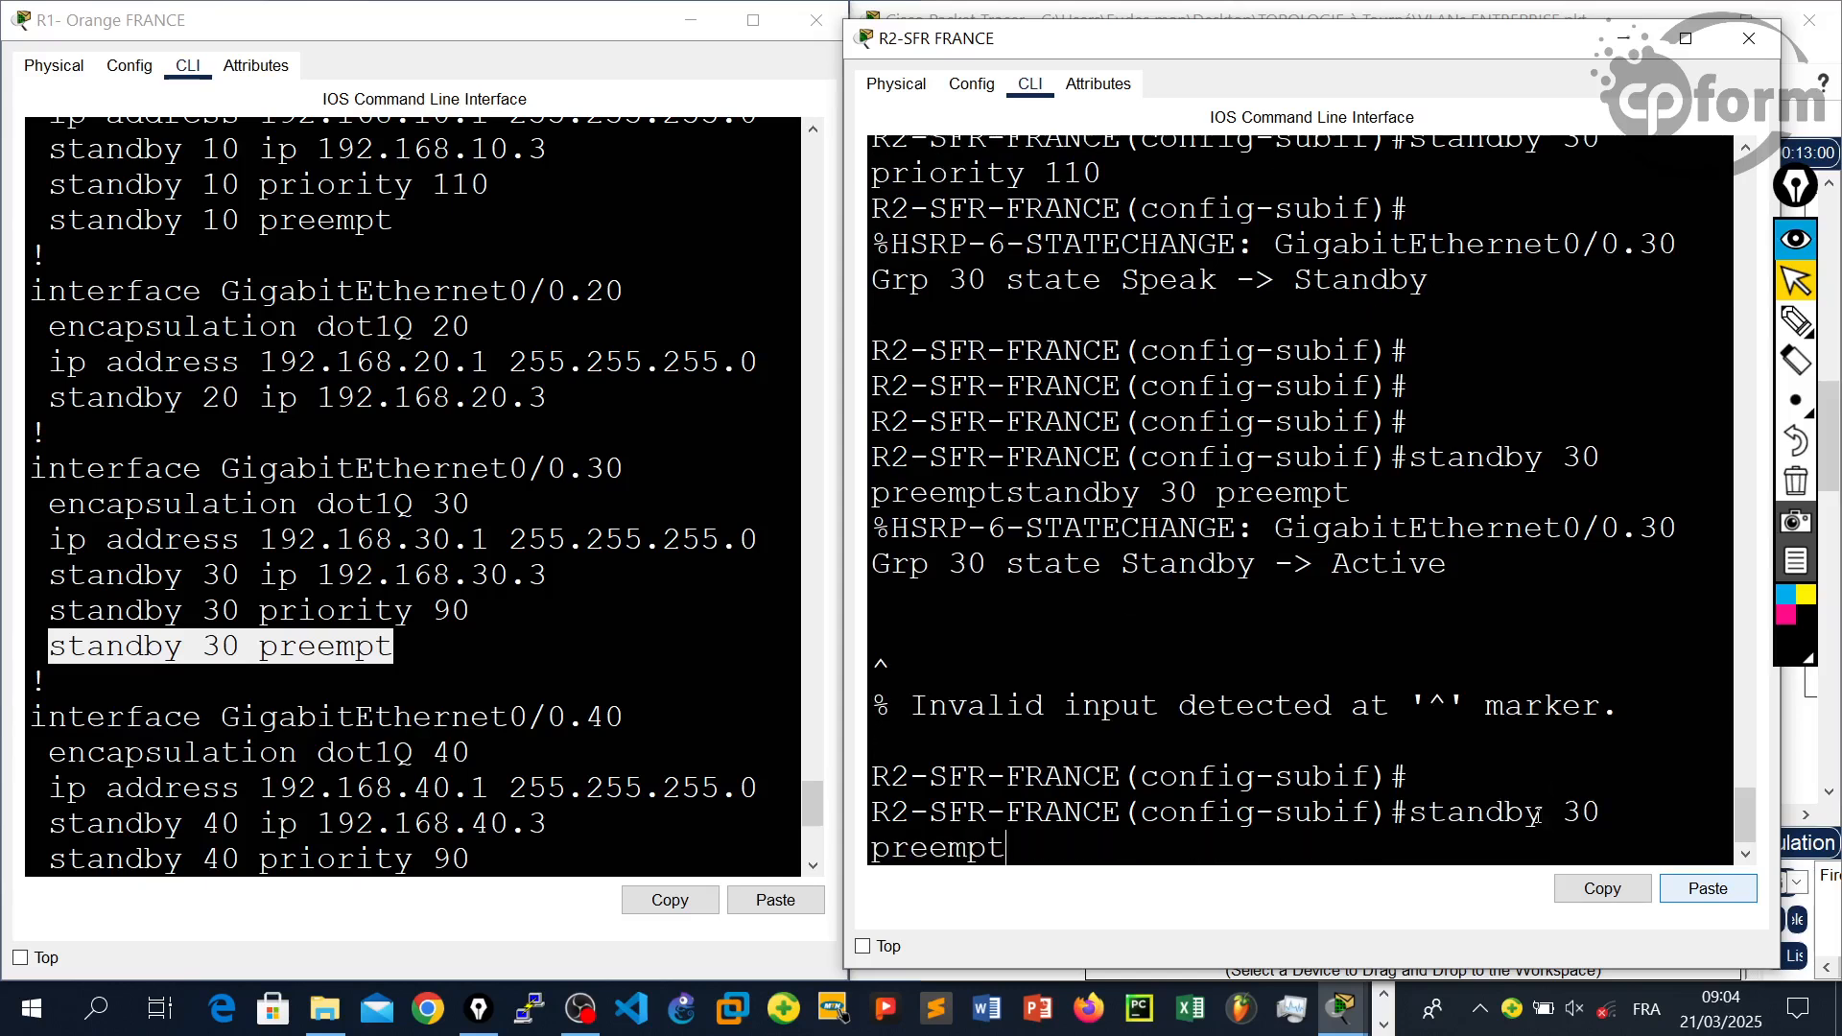
key(Return)
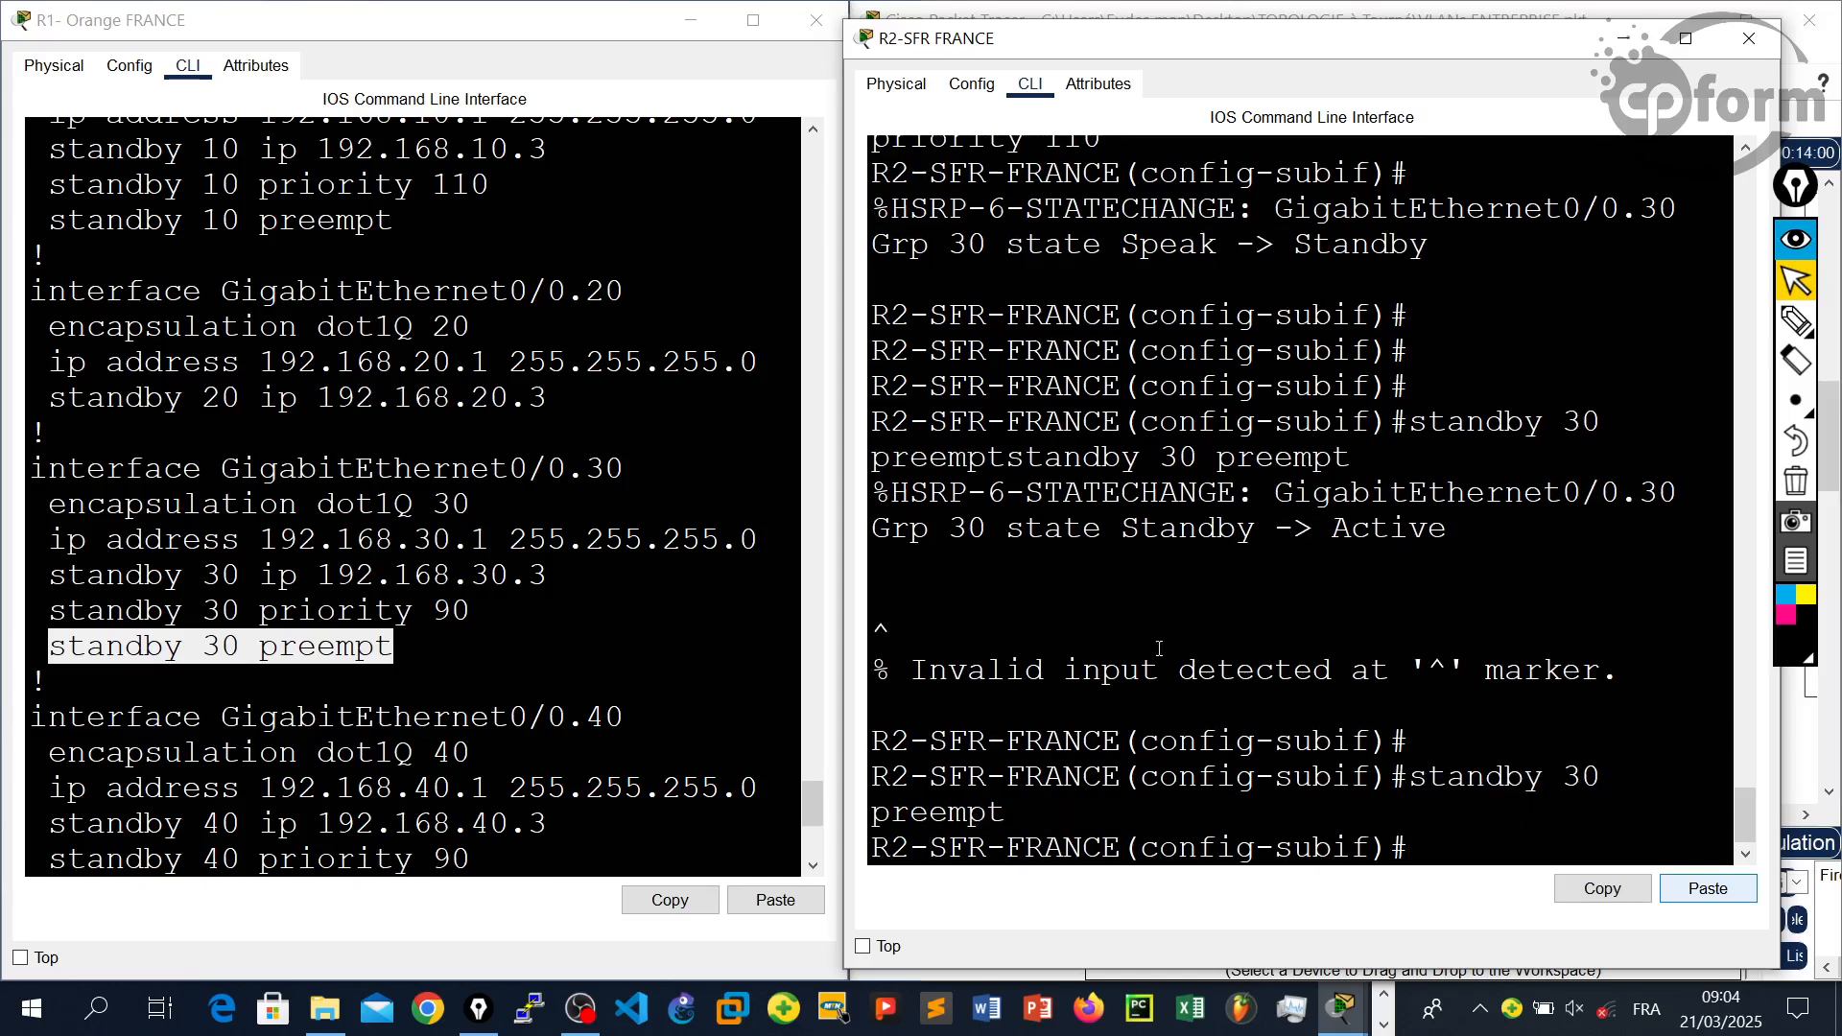
- Leave the GigabitEthernet 0/0.30 subinterface and return to global configuration mode on R2
text(ex)
key(Return)
key(Return)
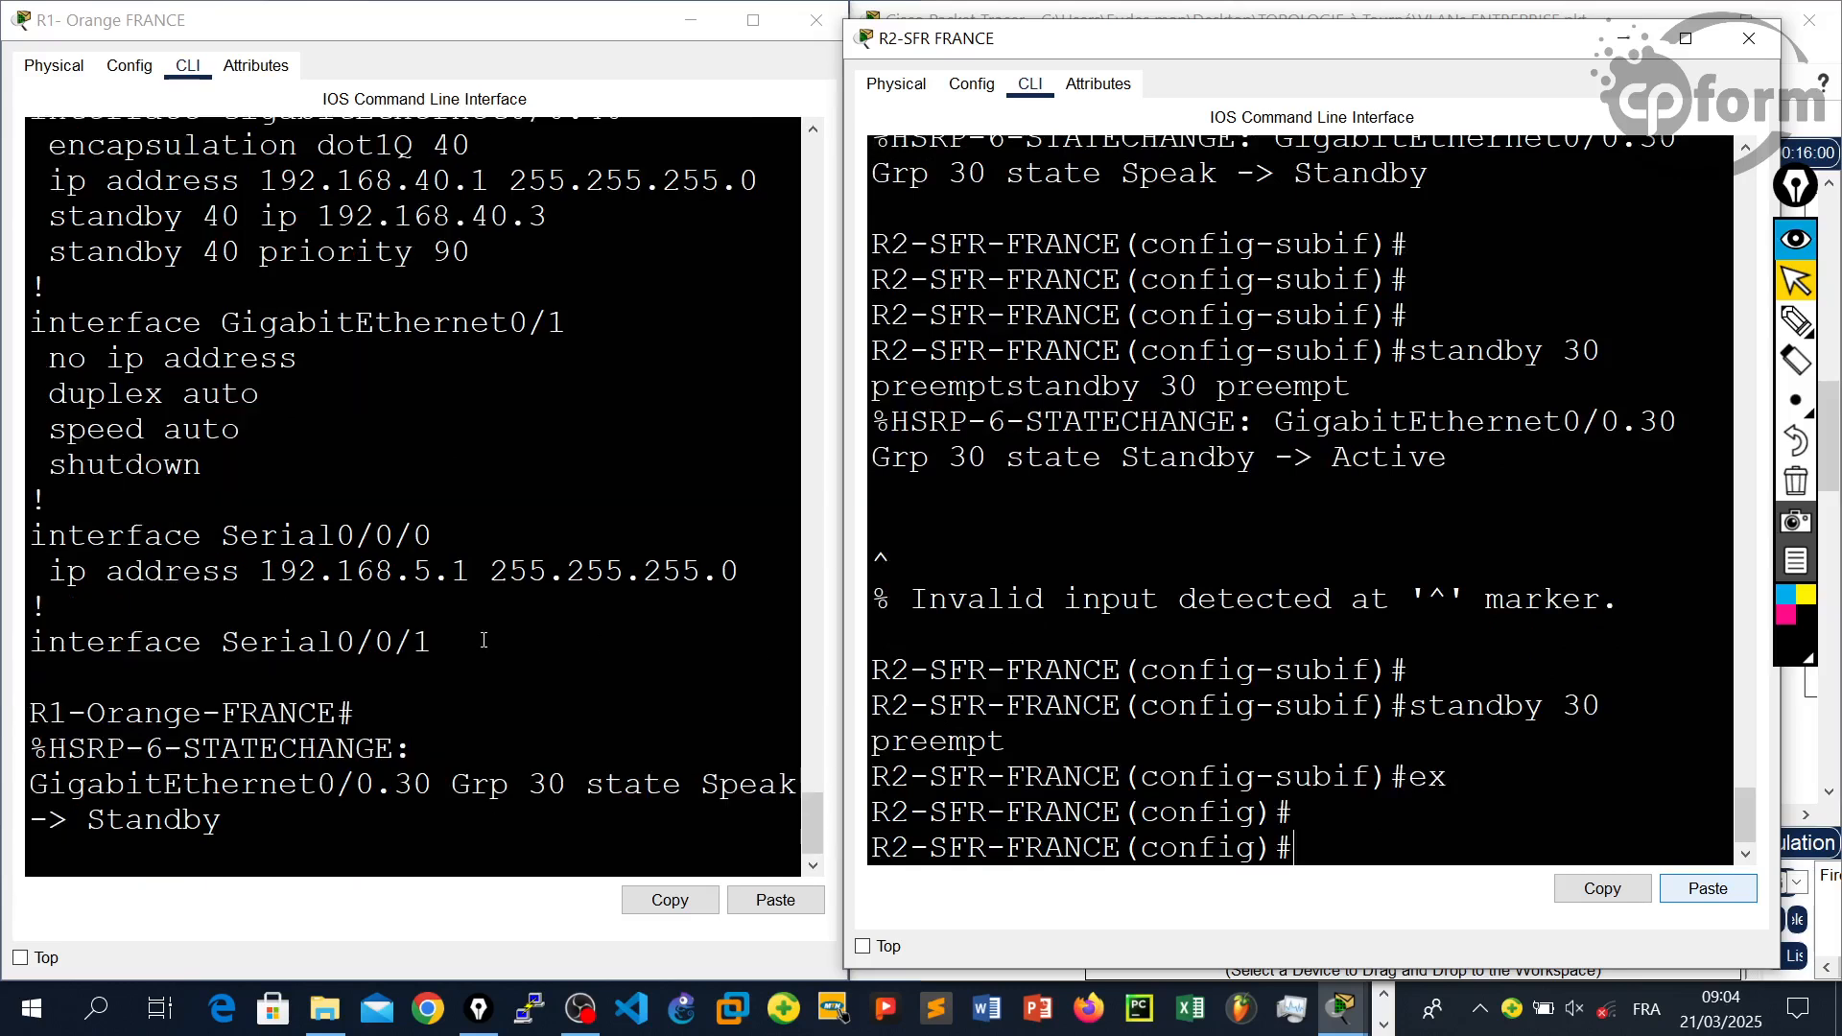
- Try to copy the standby 40 ip 192.168.40.3 line from R1's GigabitEthernet 0/0.40 configuration
scroll(484, 640, up, 1)
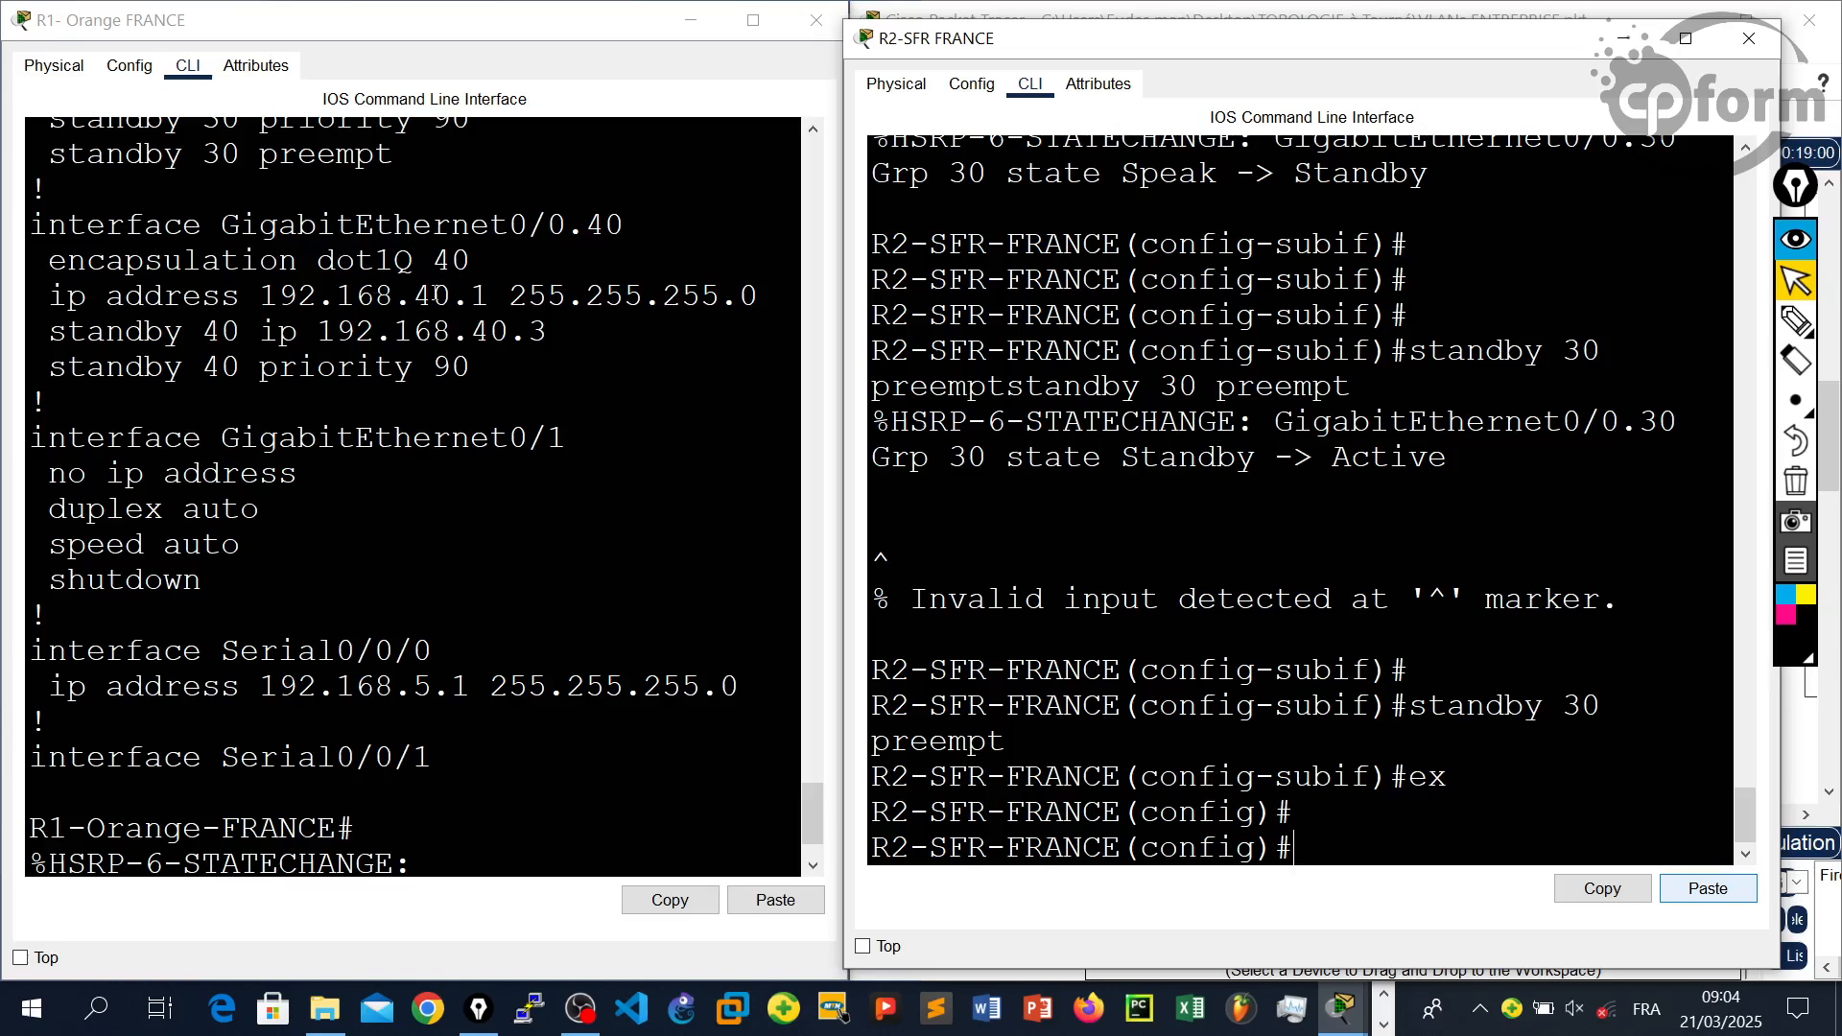
drag(554, 326, 50, 331)
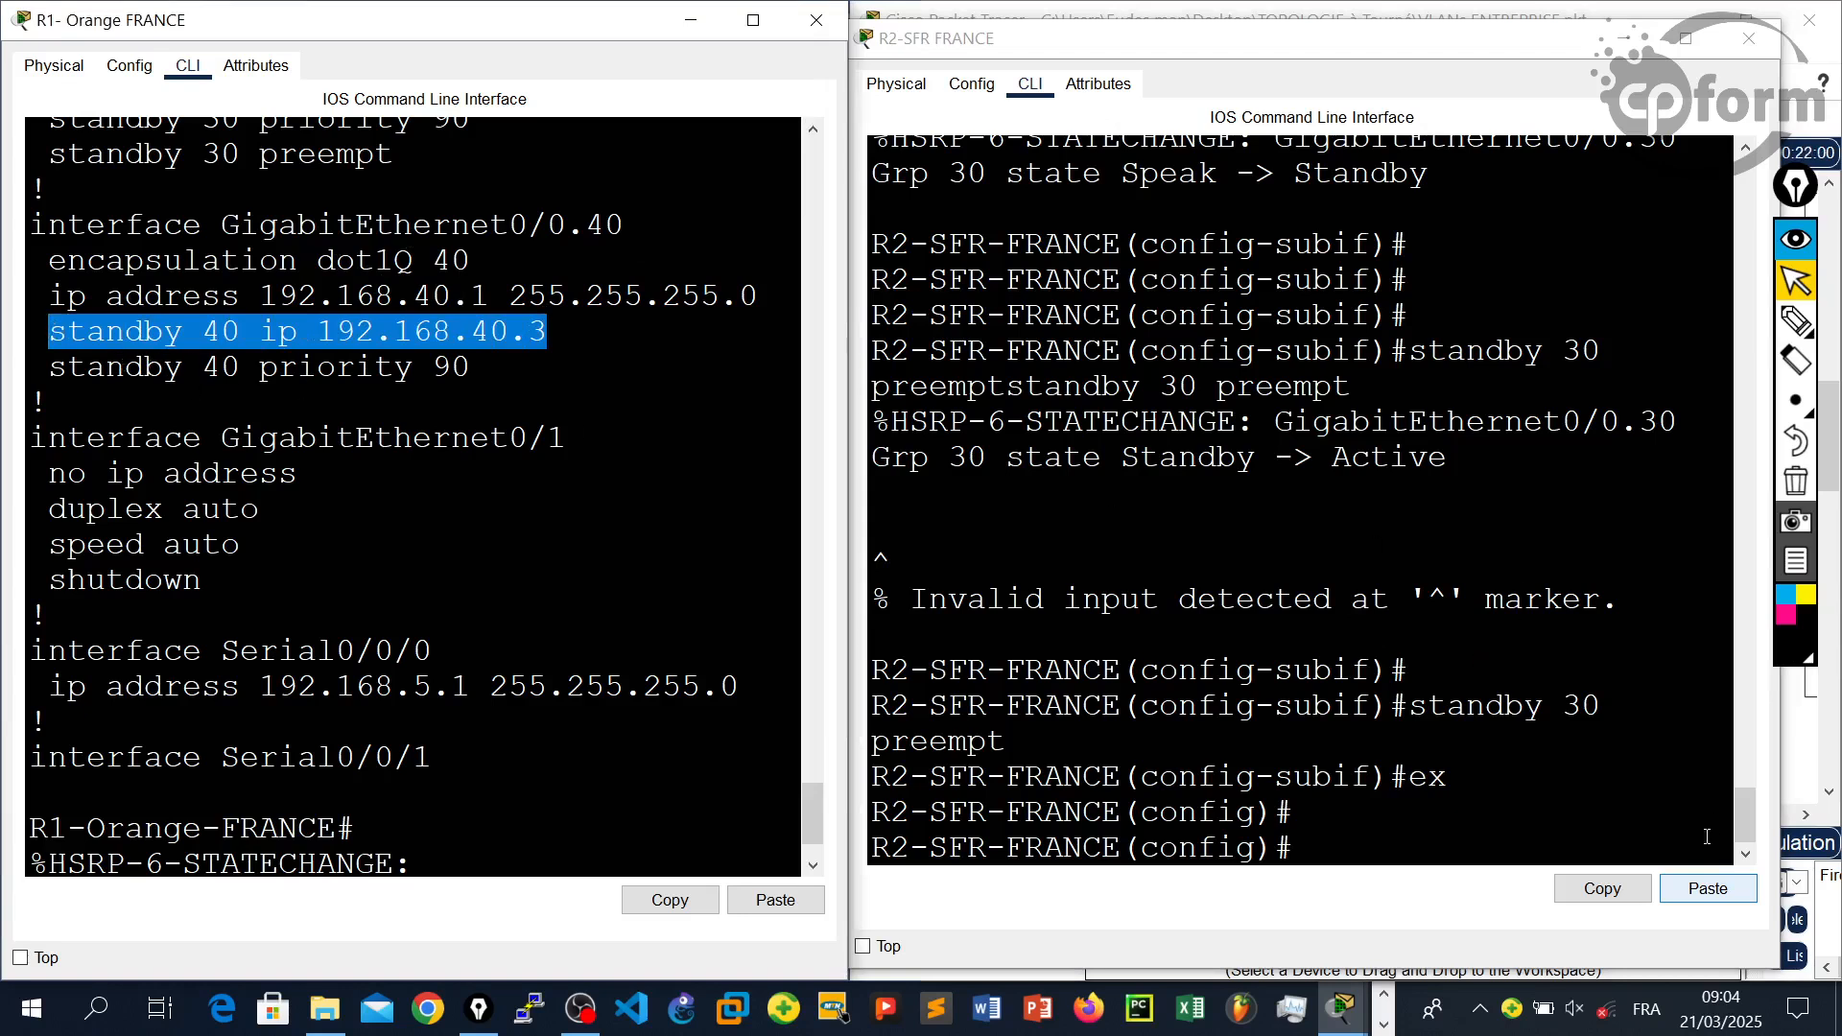
click(1600, 889)
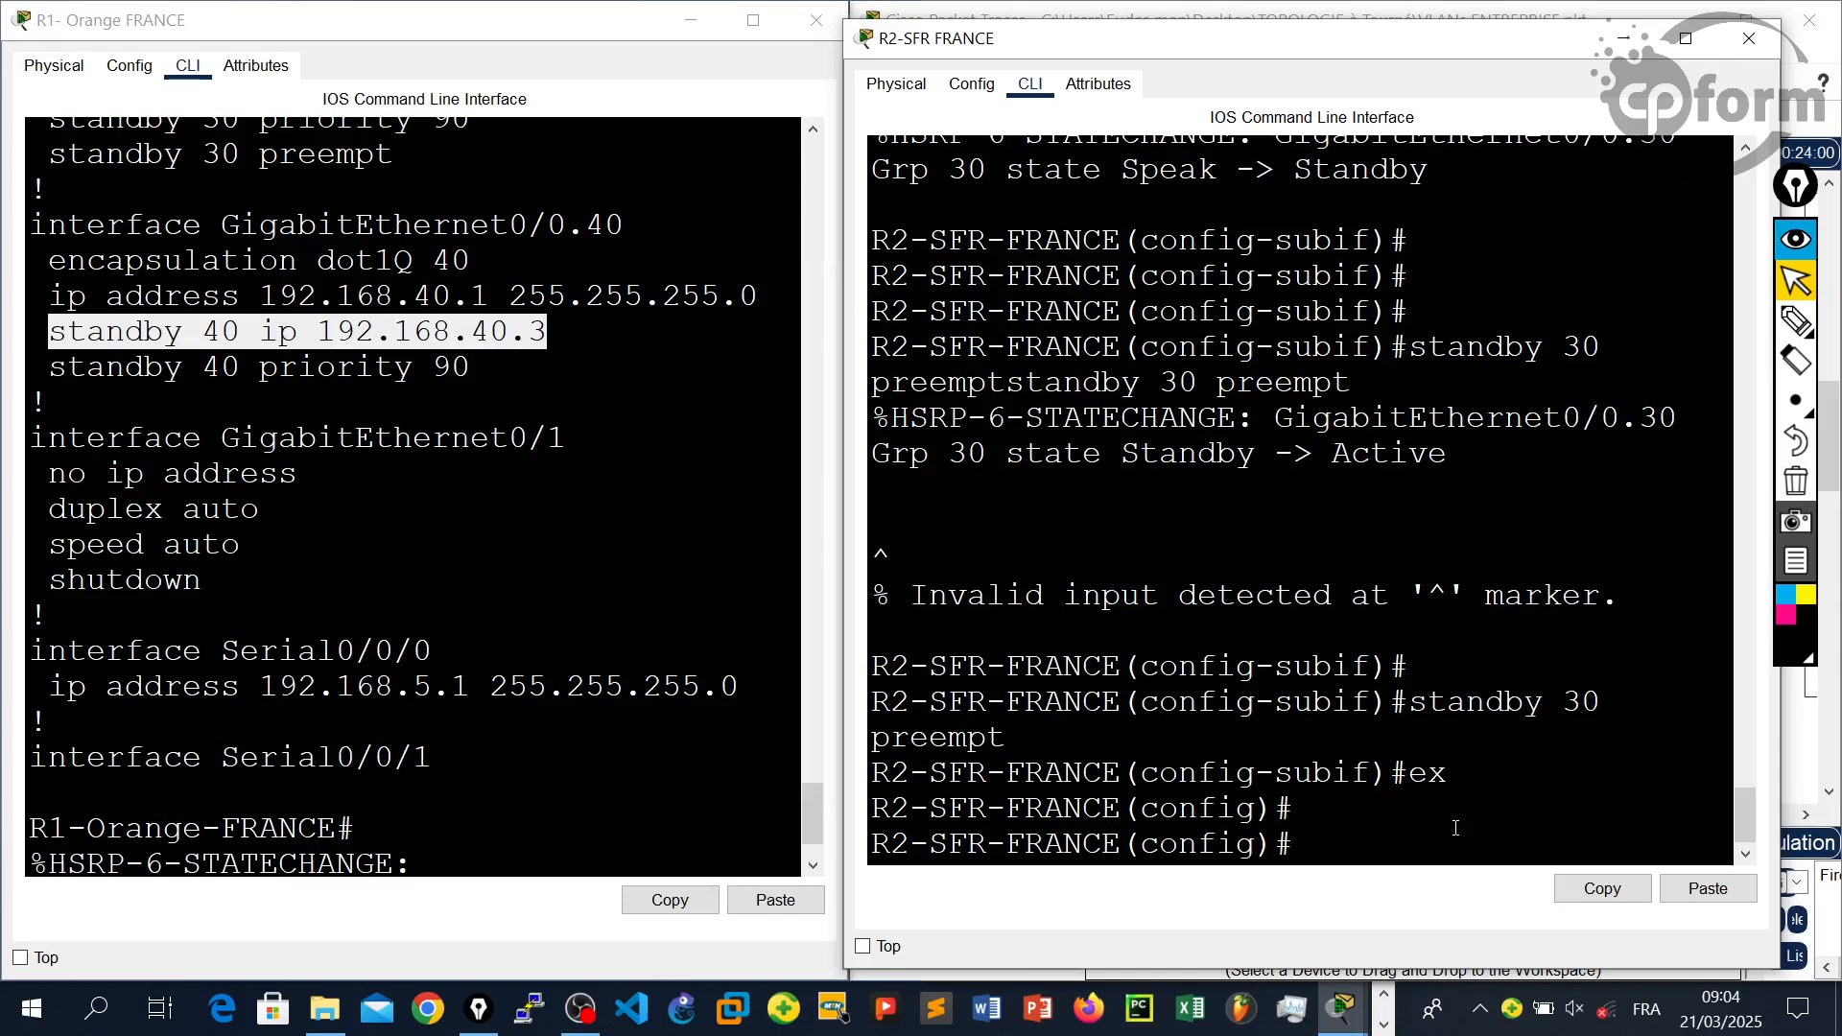
- Enter the configuration of GigabitEthernet 0/0.40 on R2 by editing the recalled interface command for 0/0.30
click(1503, 809)
text(ex)
key(Up)
key(Up)
key(Up)
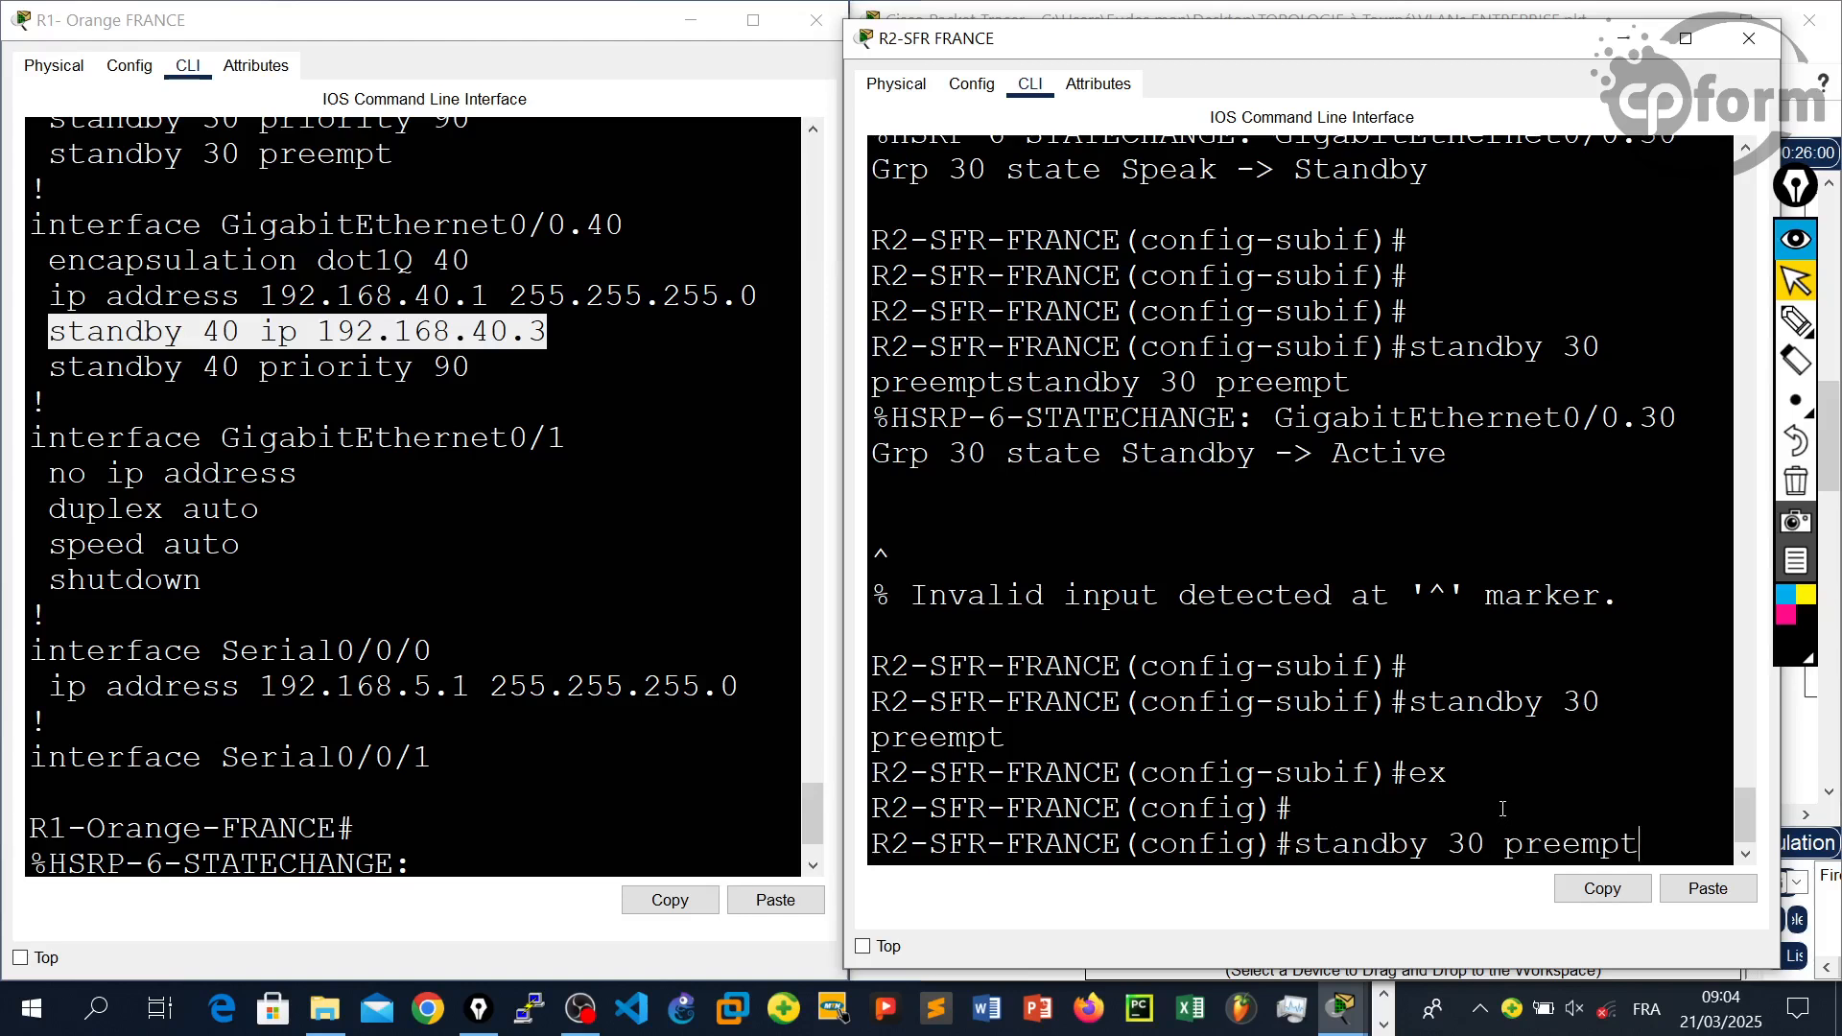
key(Up)
key(Up)
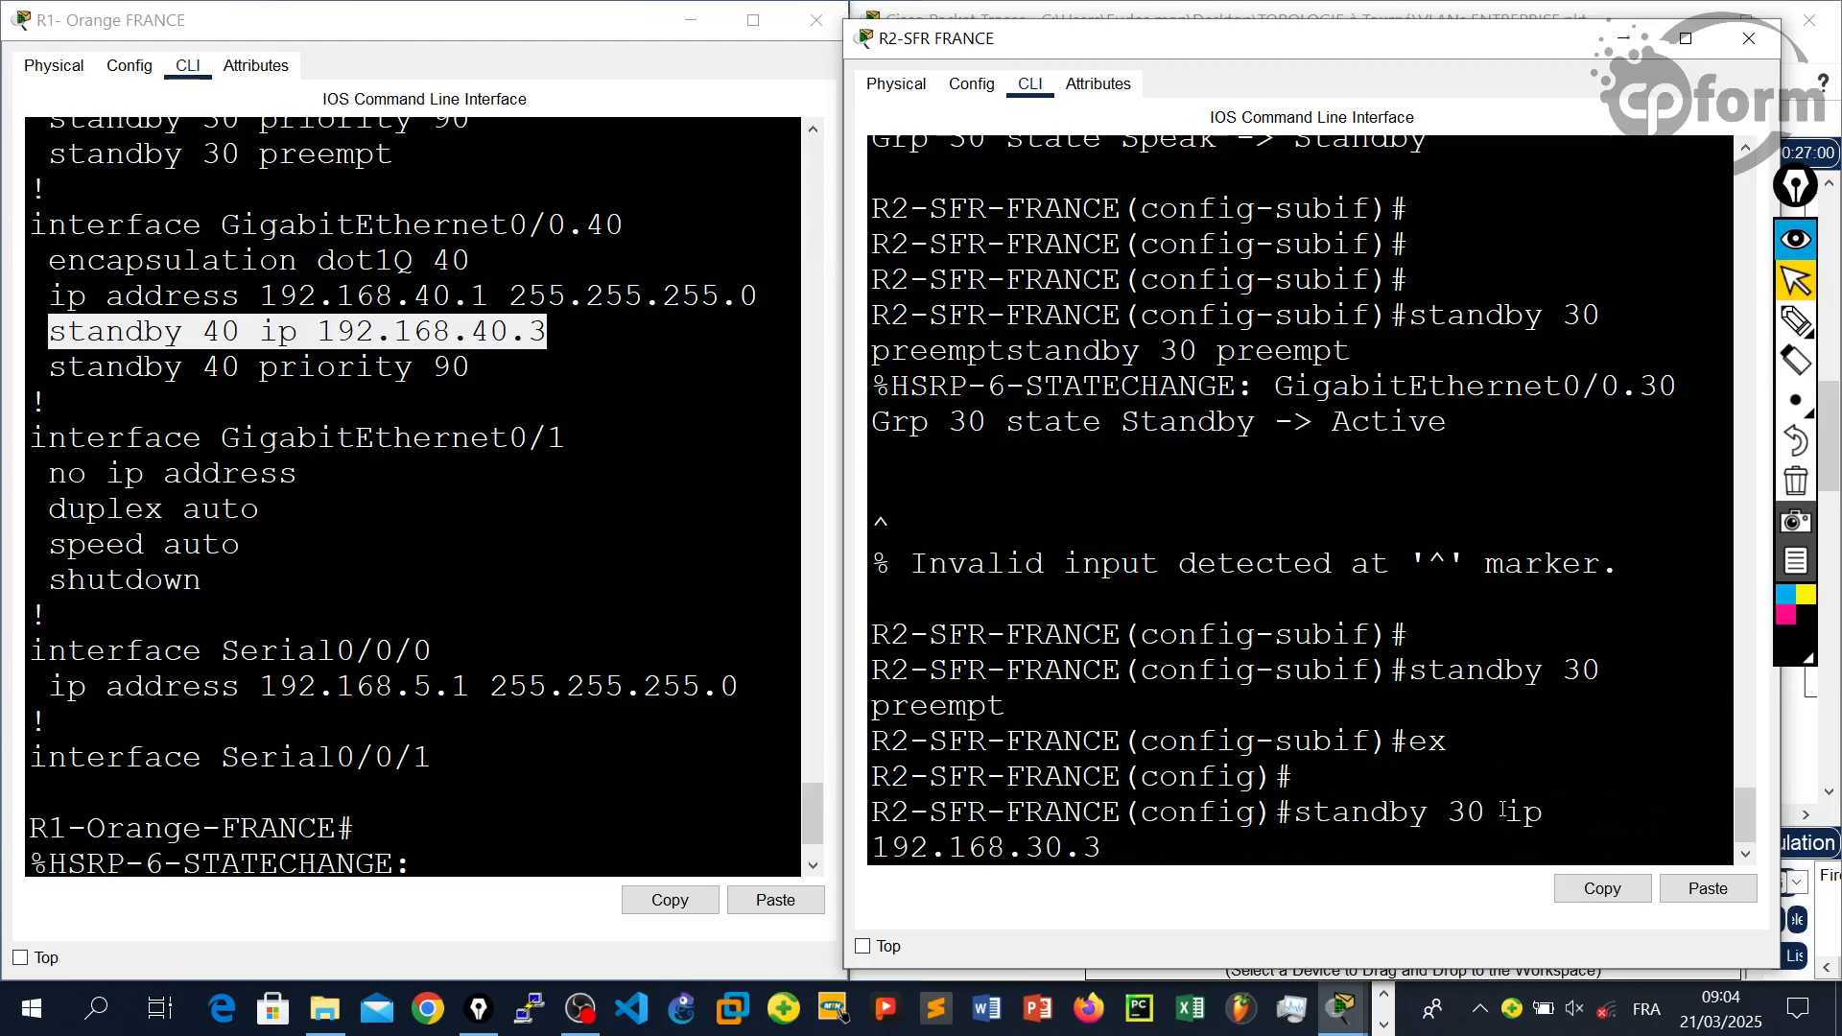
key(BackSpace)
key(BackSpace)
text(40)
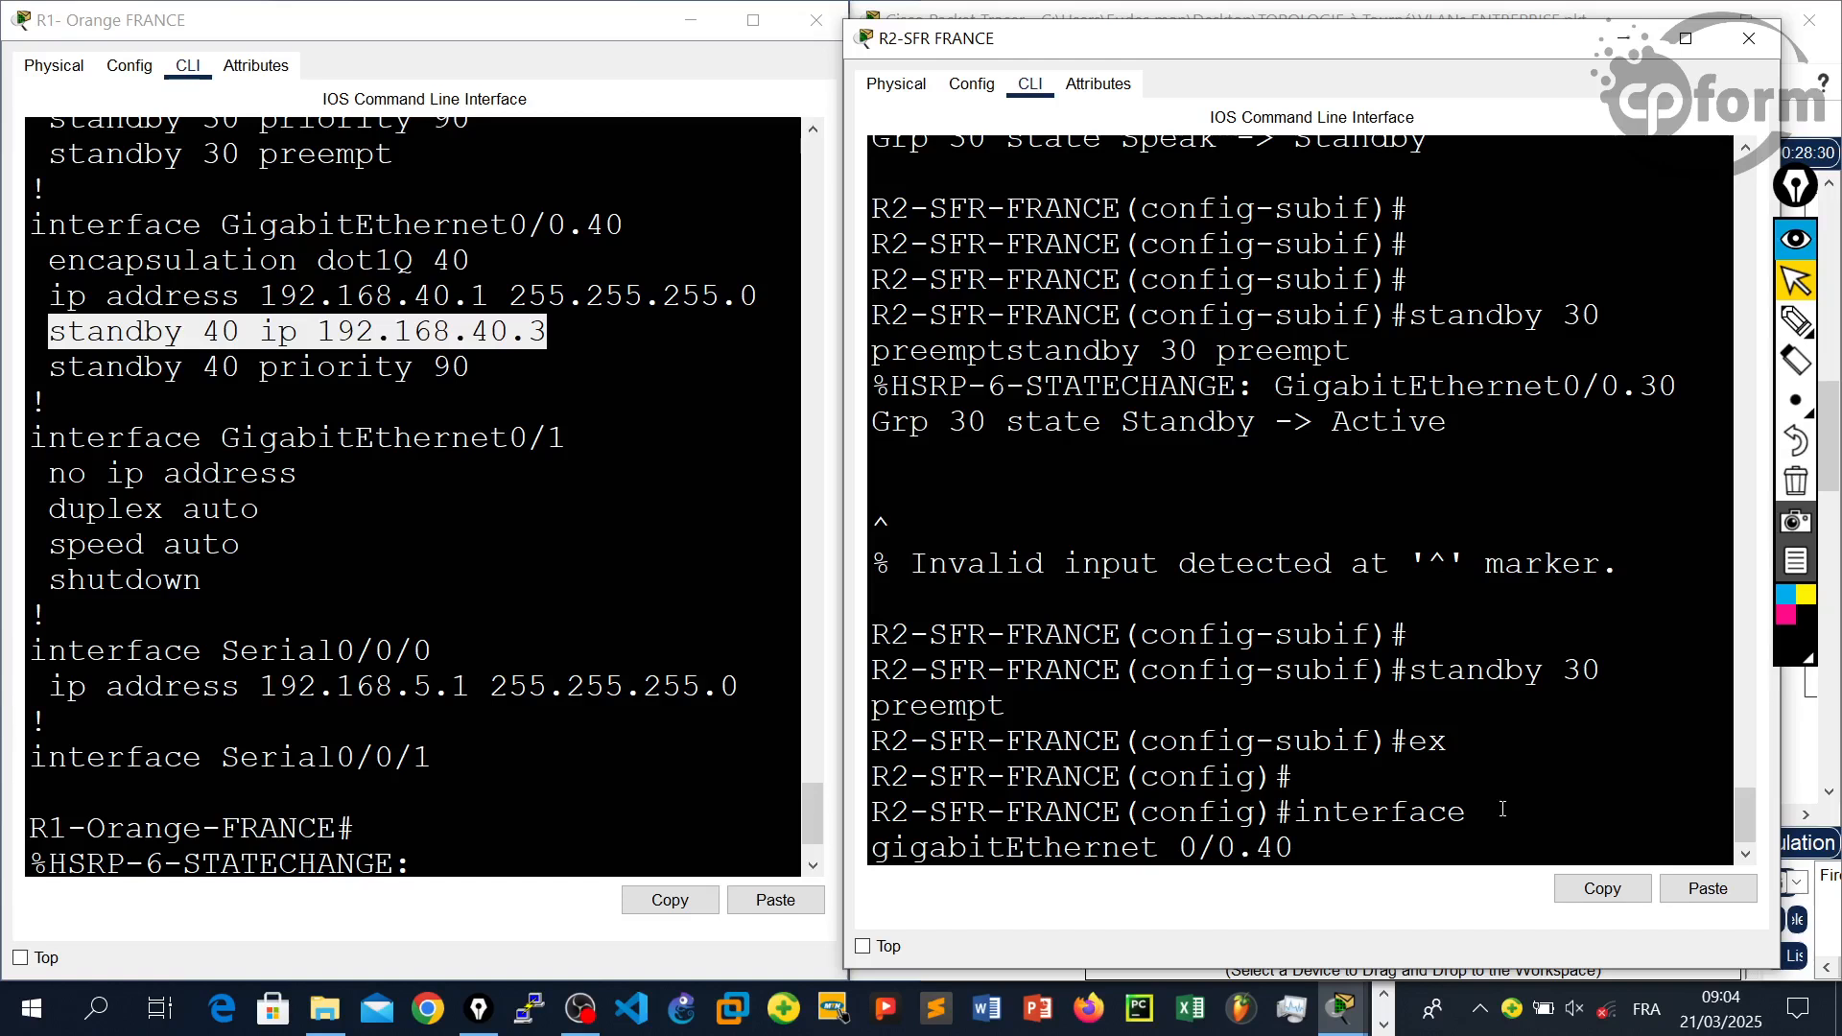
key(Return)
right_click(1503, 809)
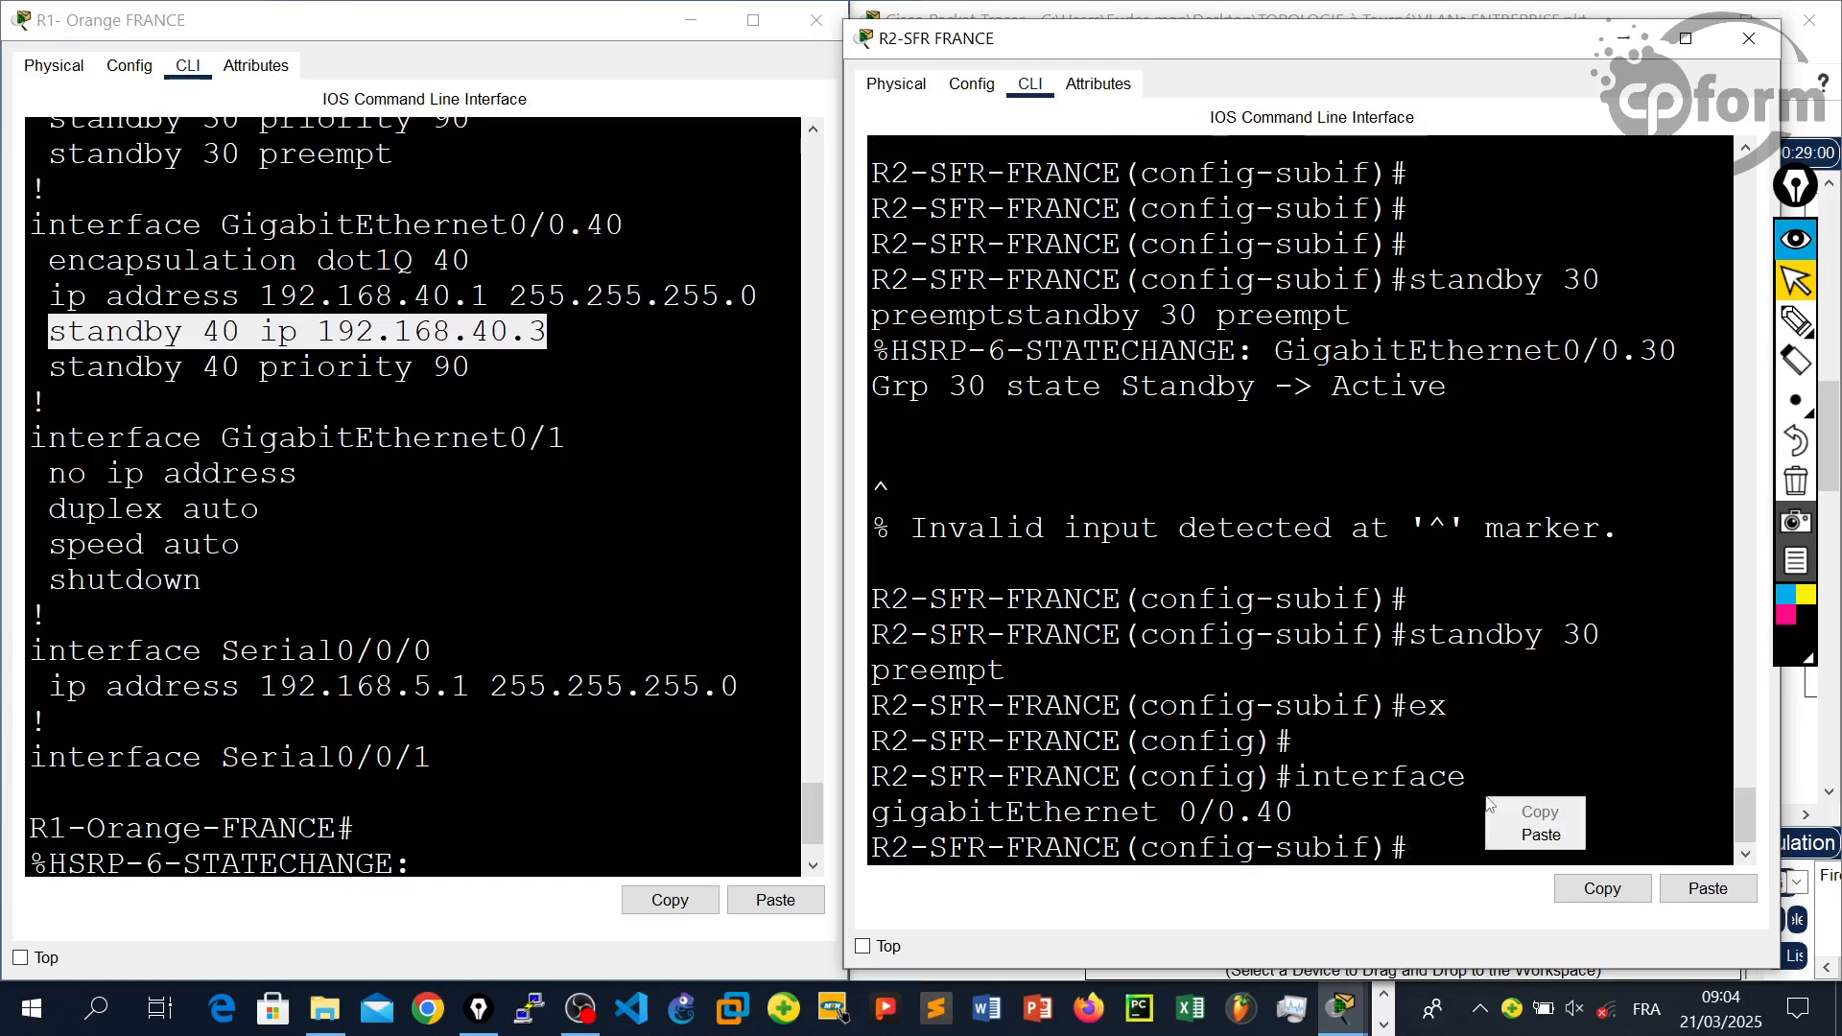
click(1535, 833)
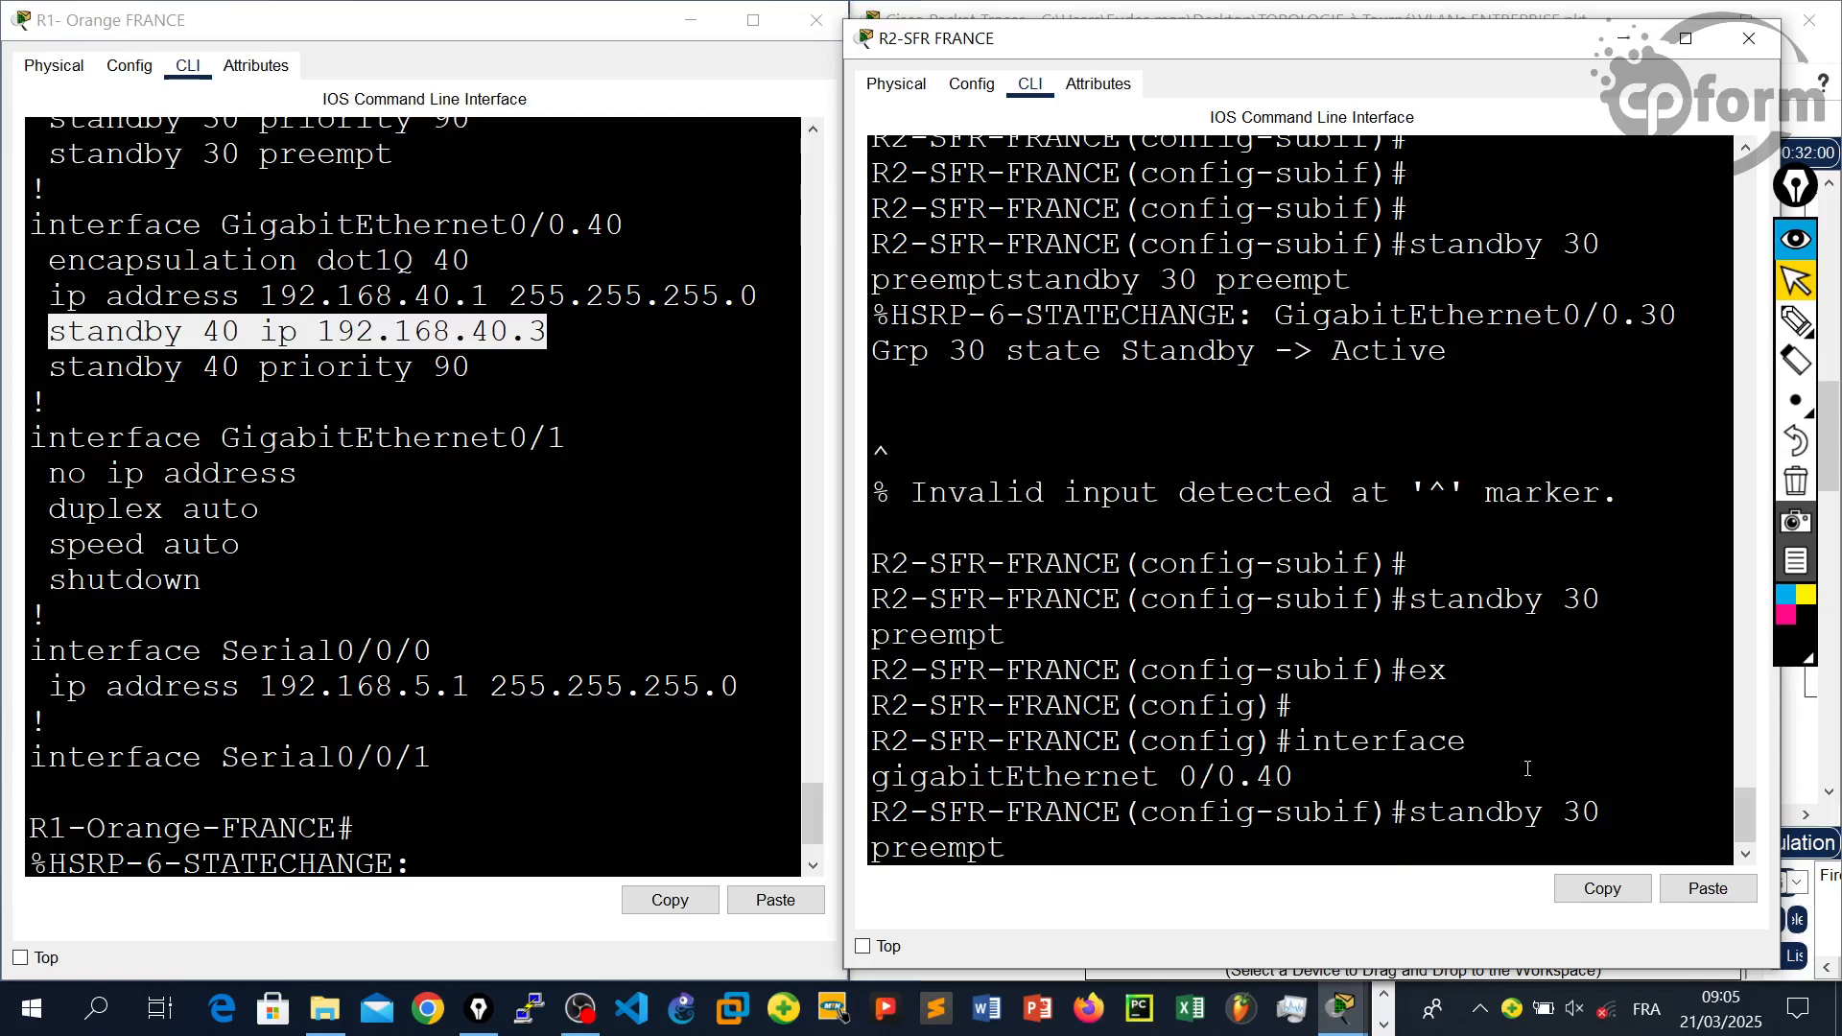
key(BackSpace)
key(BackSpace)
key(BackSpace)
key(BackSpace)
key(BackSpace)
key(BackSpace)
key(BackSpace)
key(BackSpace)
key(BackSpace)
key(BackSpace)
key(BackSpace)
key(BackSpace)
key(BackSpace)
key(BackSpace)
key(BackSpace)
key(BackSpace)
key(BackSpace)
key(BackSpace)
- Copy the standby 40 ip 192.168.40.3 line from R1 and run it once on R2's GigabitEthernet 0/0.40, clearing the duplicated paste
drag(549, 331, 20, 335)
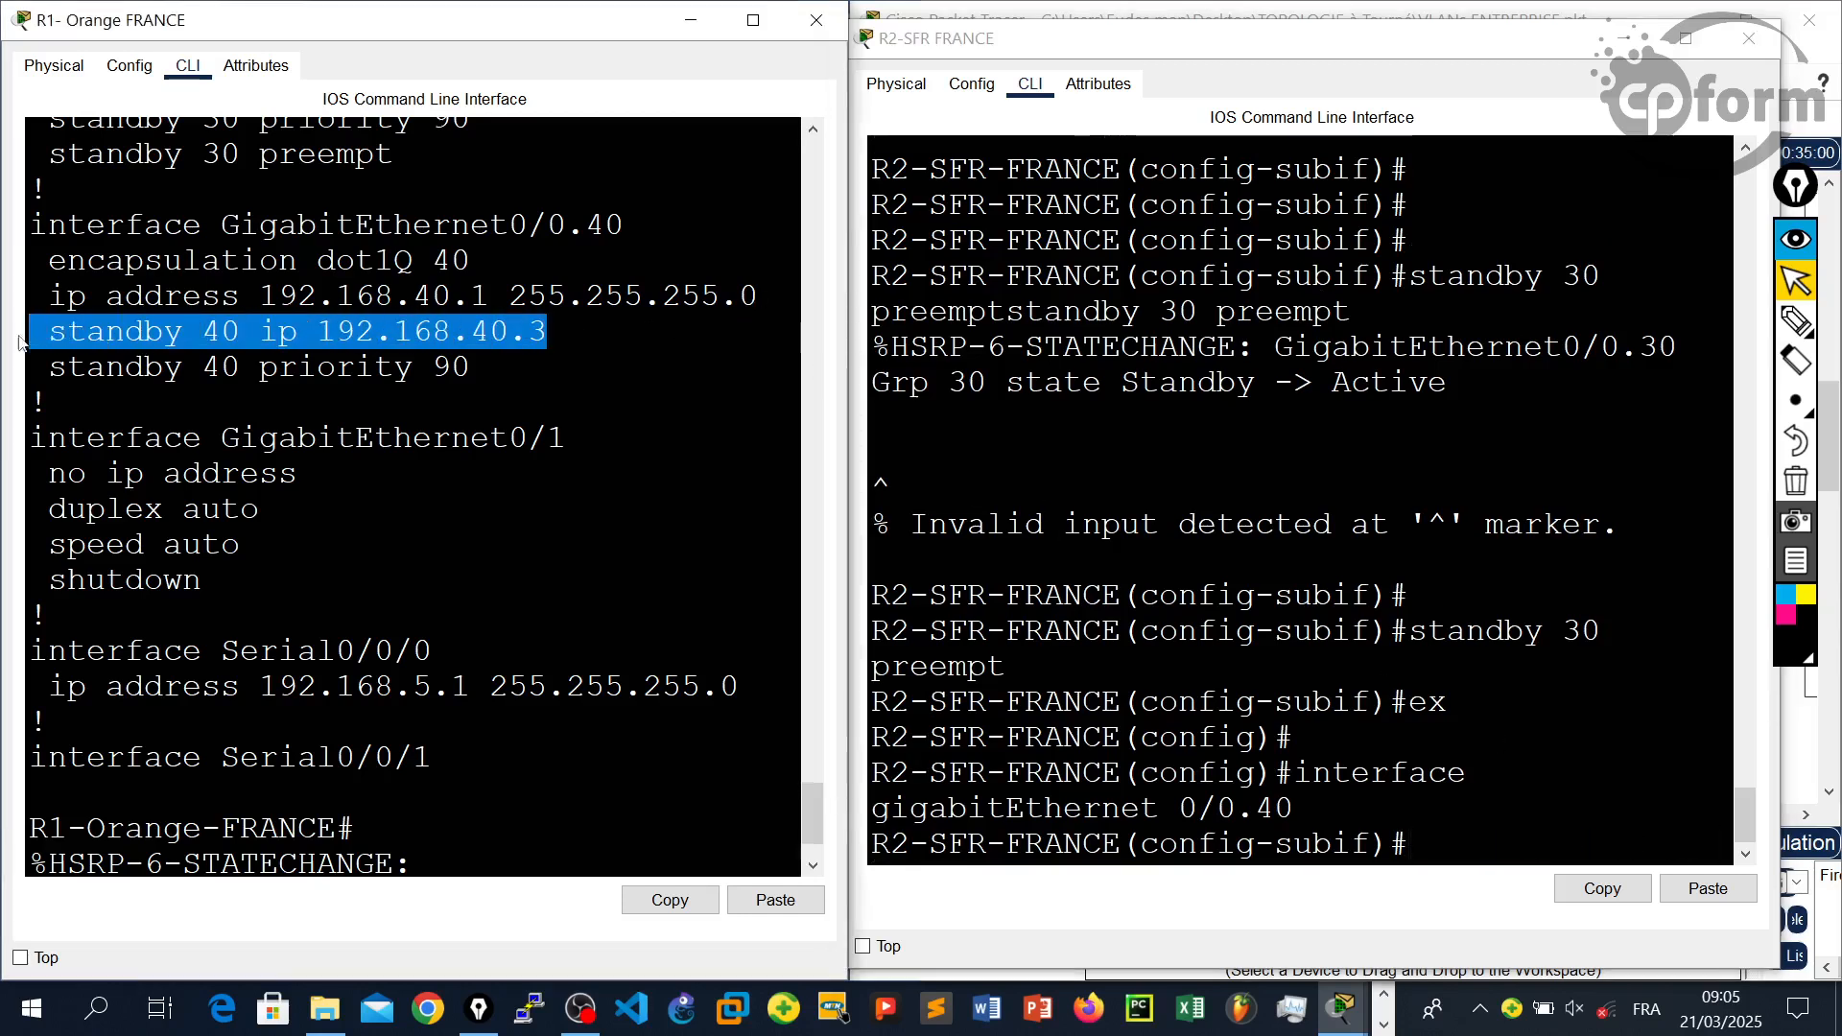
click(669, 900)
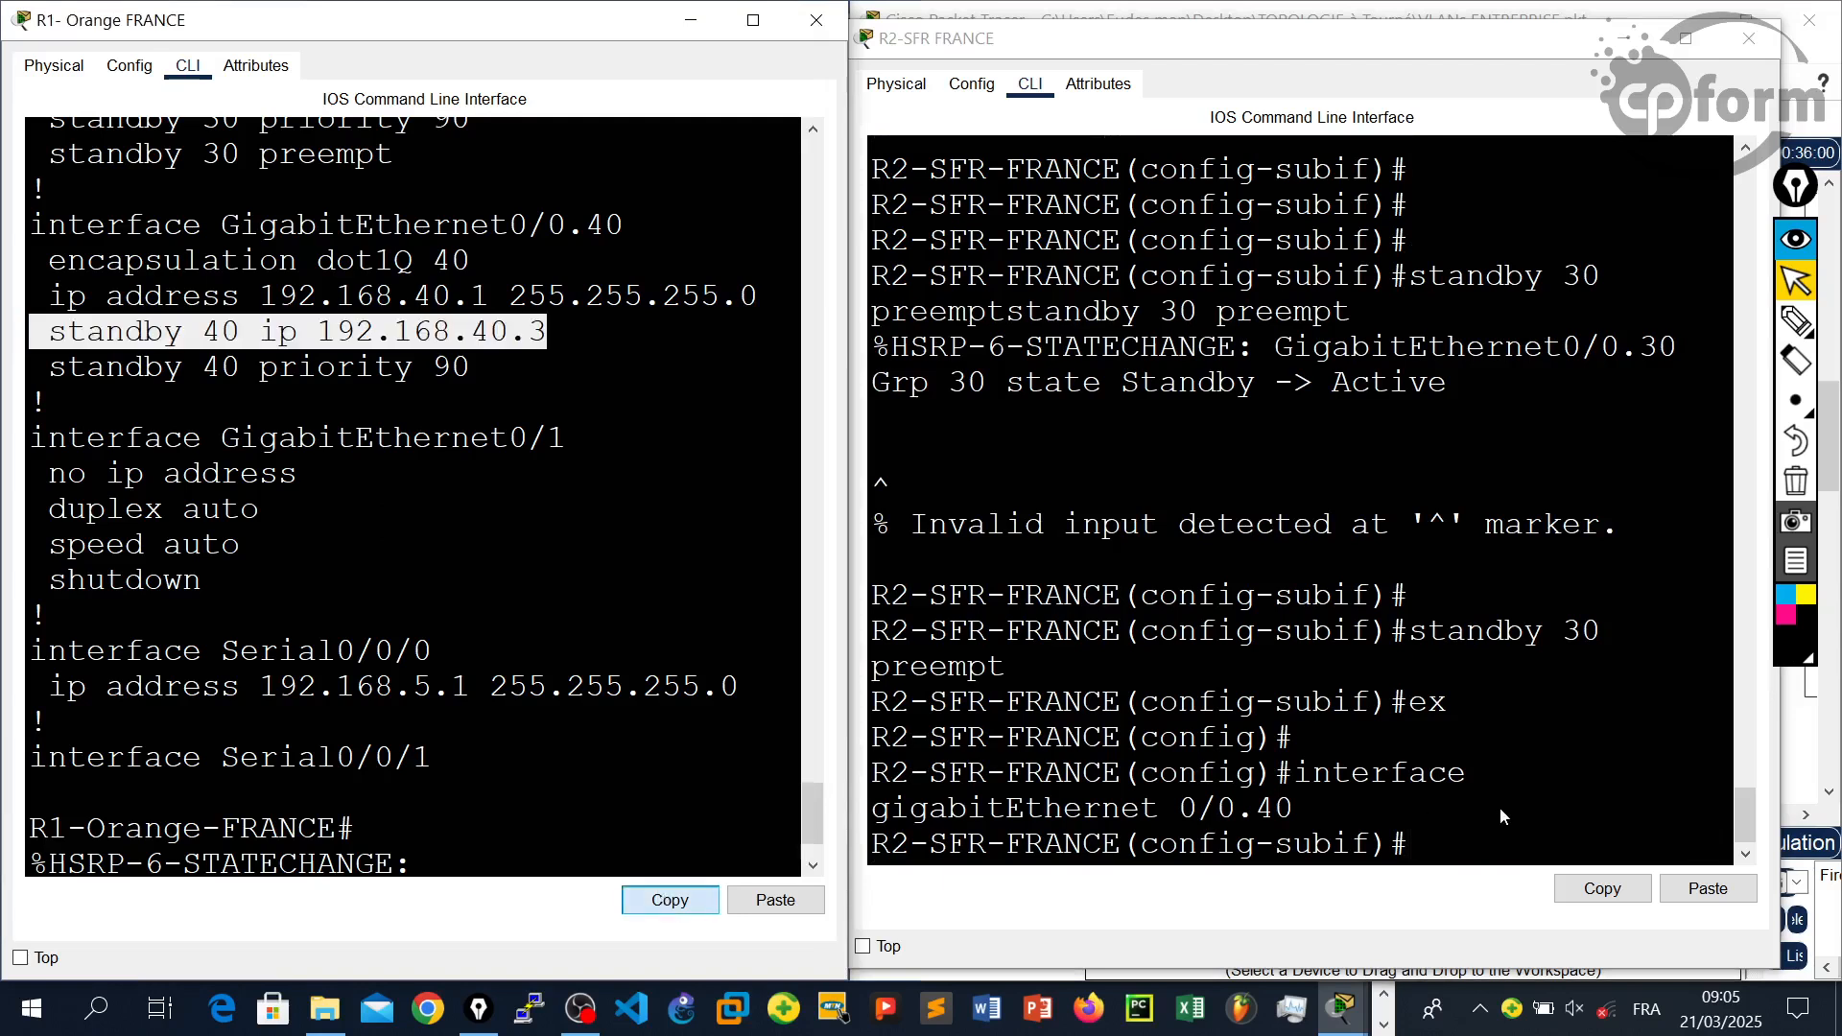
click(1701, 891)
click(1701, 894)
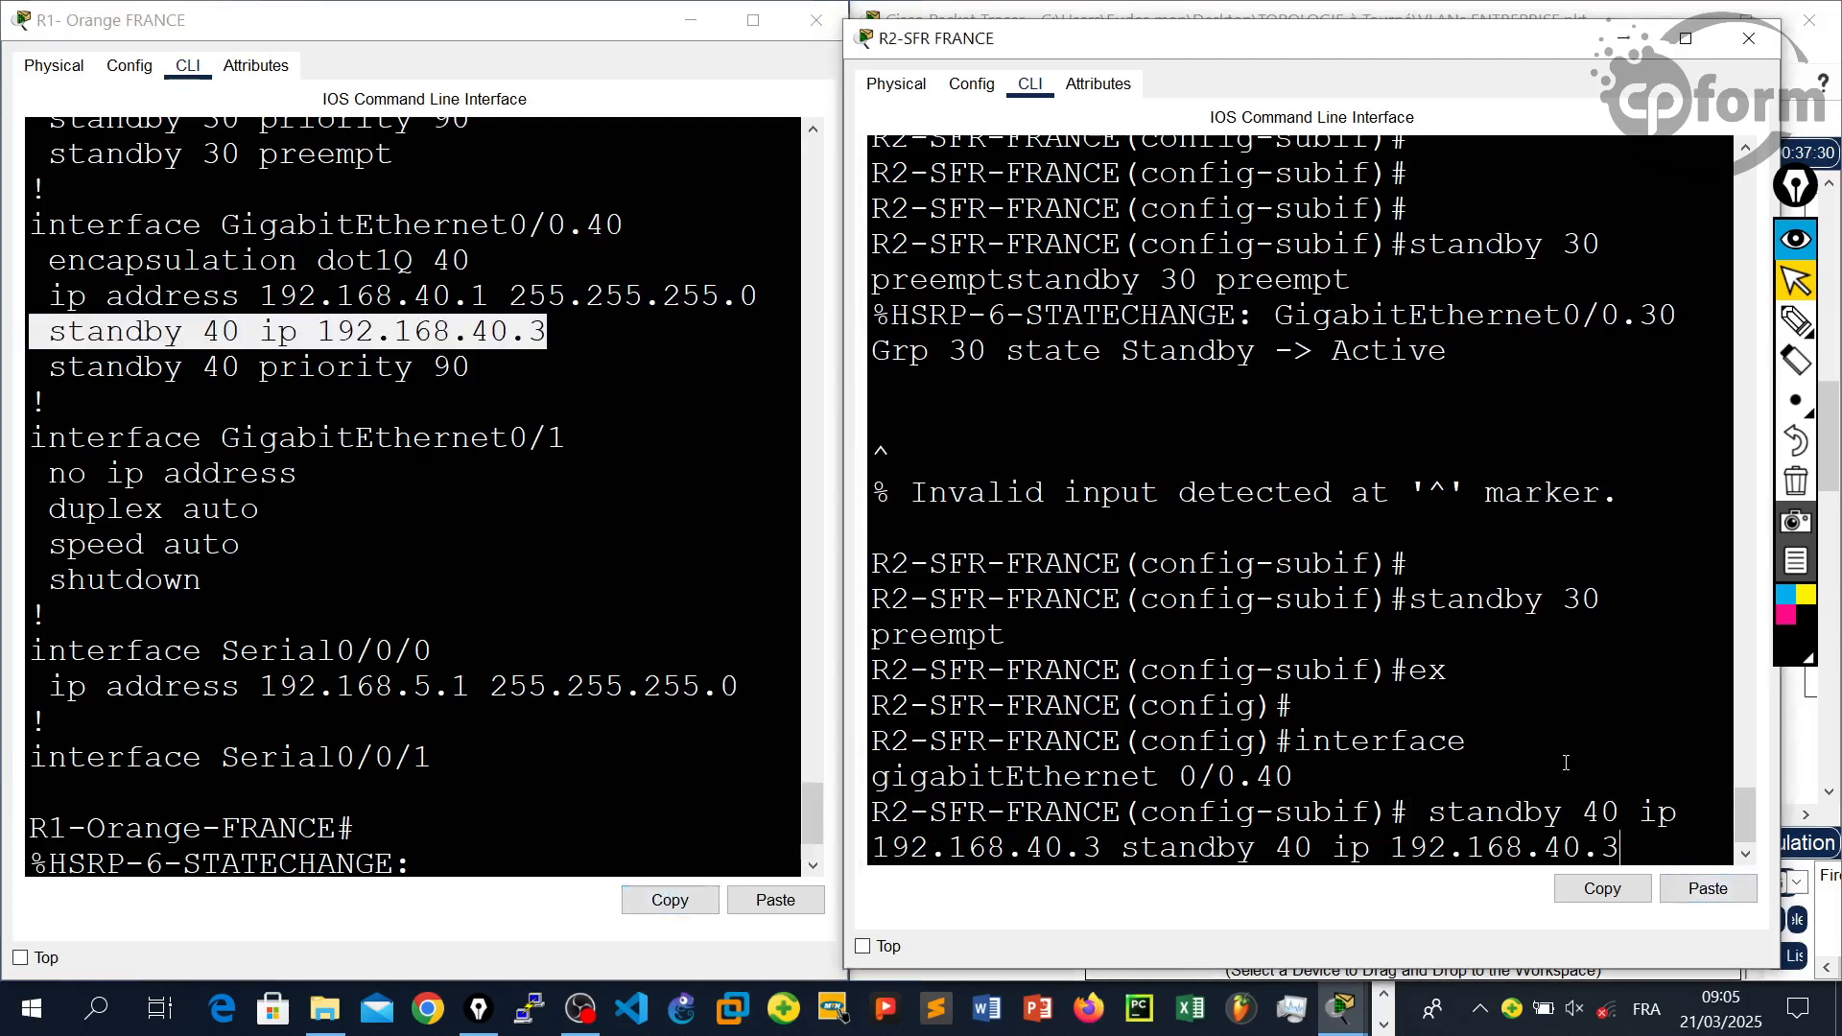
key(BackSpace)
key(BackSpace)
key(BackSpace)
key(BackSpace)
key(BackSpace)
key(BackSpace)
key(BackSpace)
key(BackSpace)
key(BackSpace)
key(BackSpace)
key(BackSpace)
key(BackSpace)
key(BackSpace)
key(BackSpace)
key(BackSpace)
key(BackSpace)
key(BackSpace)
key(BackSpace)
key(BackSpace)
key(BackSpace)
key(BackSpace)
key(BackSpace)
key(BackSpace)
key(BackSpace)
key(BackSpace)
key(BackSpace)
key(BackSpace)
key(BackSpace)
key(BackSpace)
key(BackSpace)
key(BackSpace)
key(BackSpace)
key(BackSpace)
key(BackSpace)
key(BackSpace)
key(BackSpace)
key(BackSpace)
key(BackSpace)
key(BackSpace)
key(BackSpace)
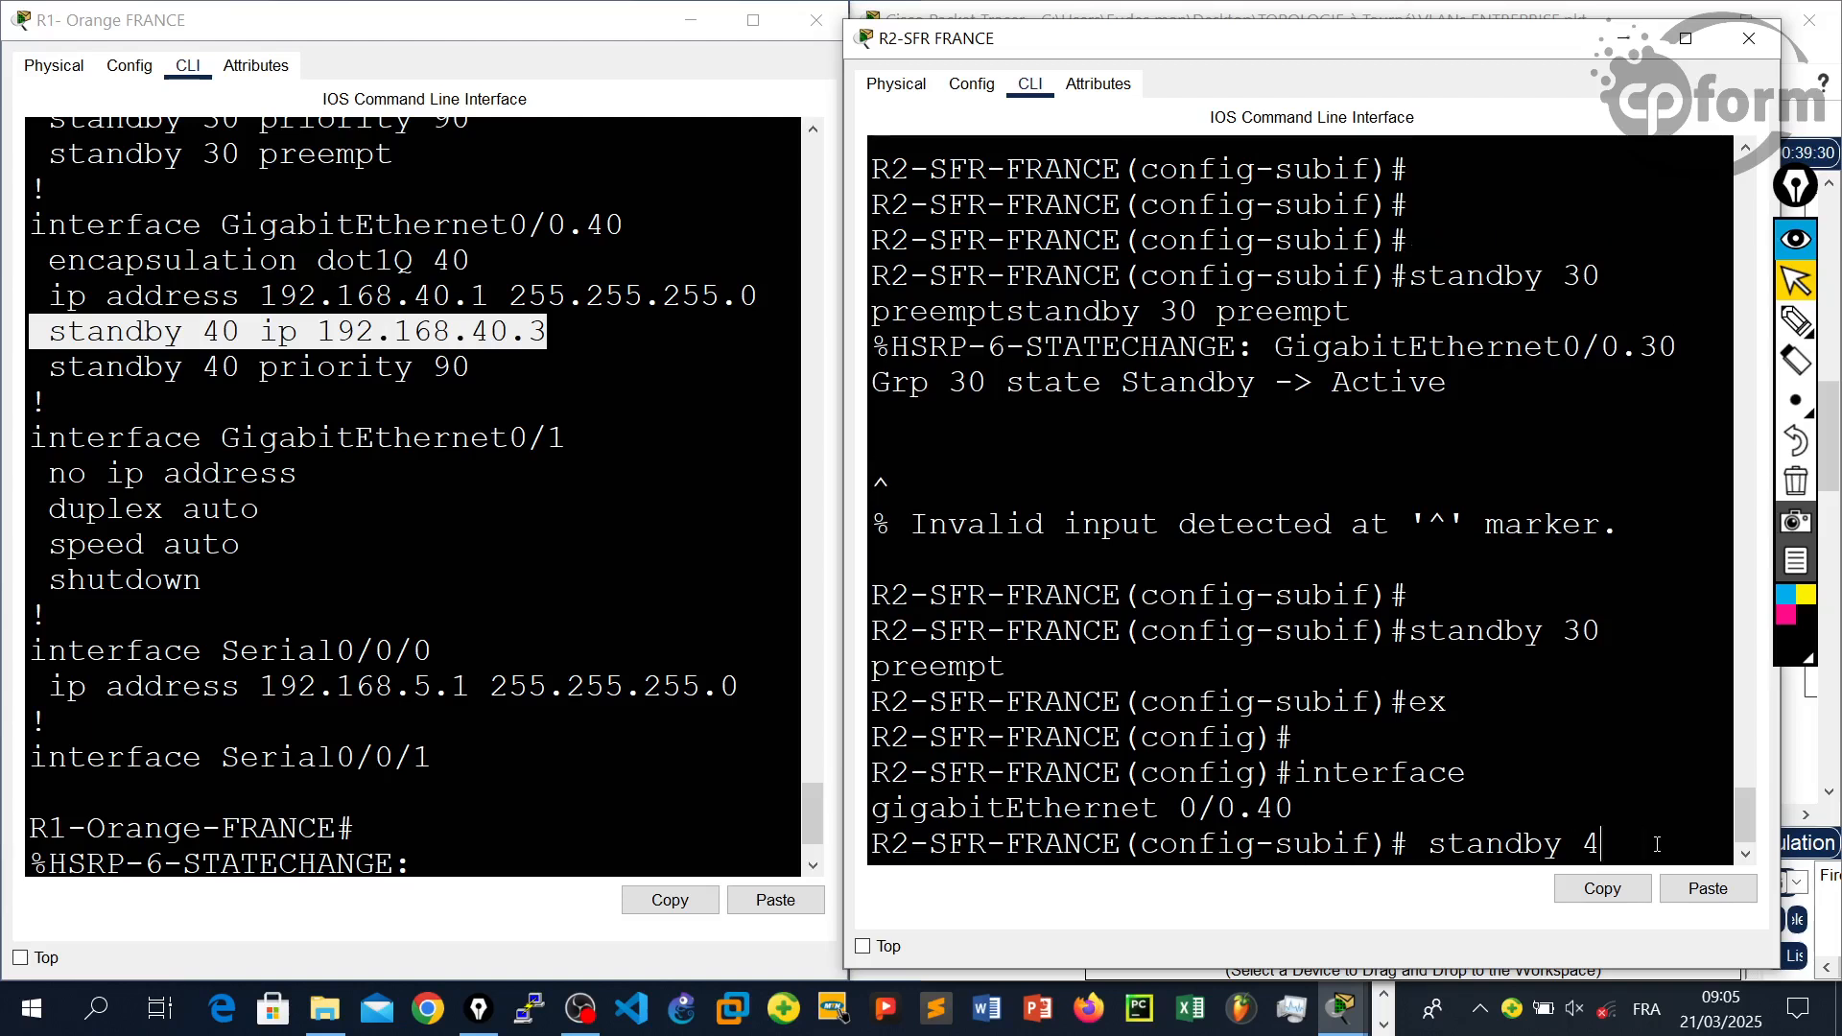
click(1707, 889)
key(Return)
key(Return)
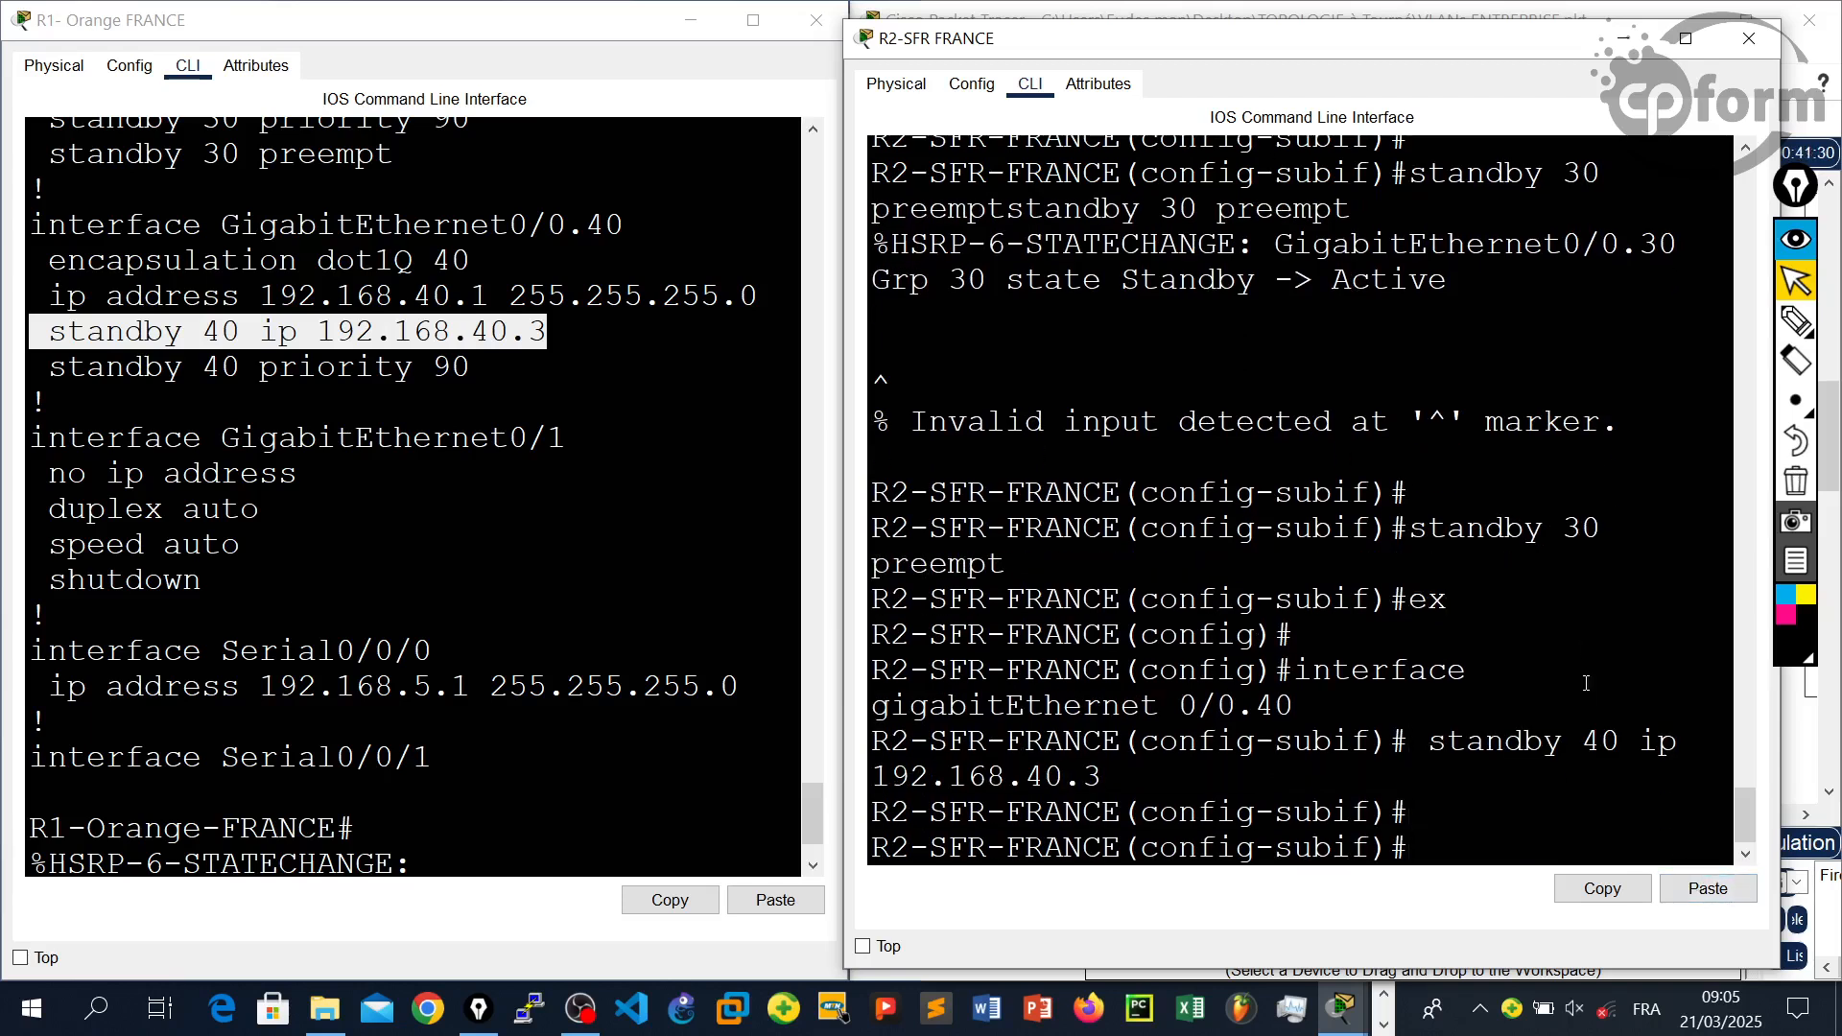
click(538, 379)
drag(538, 379, 57, 371)
click(686, 900)
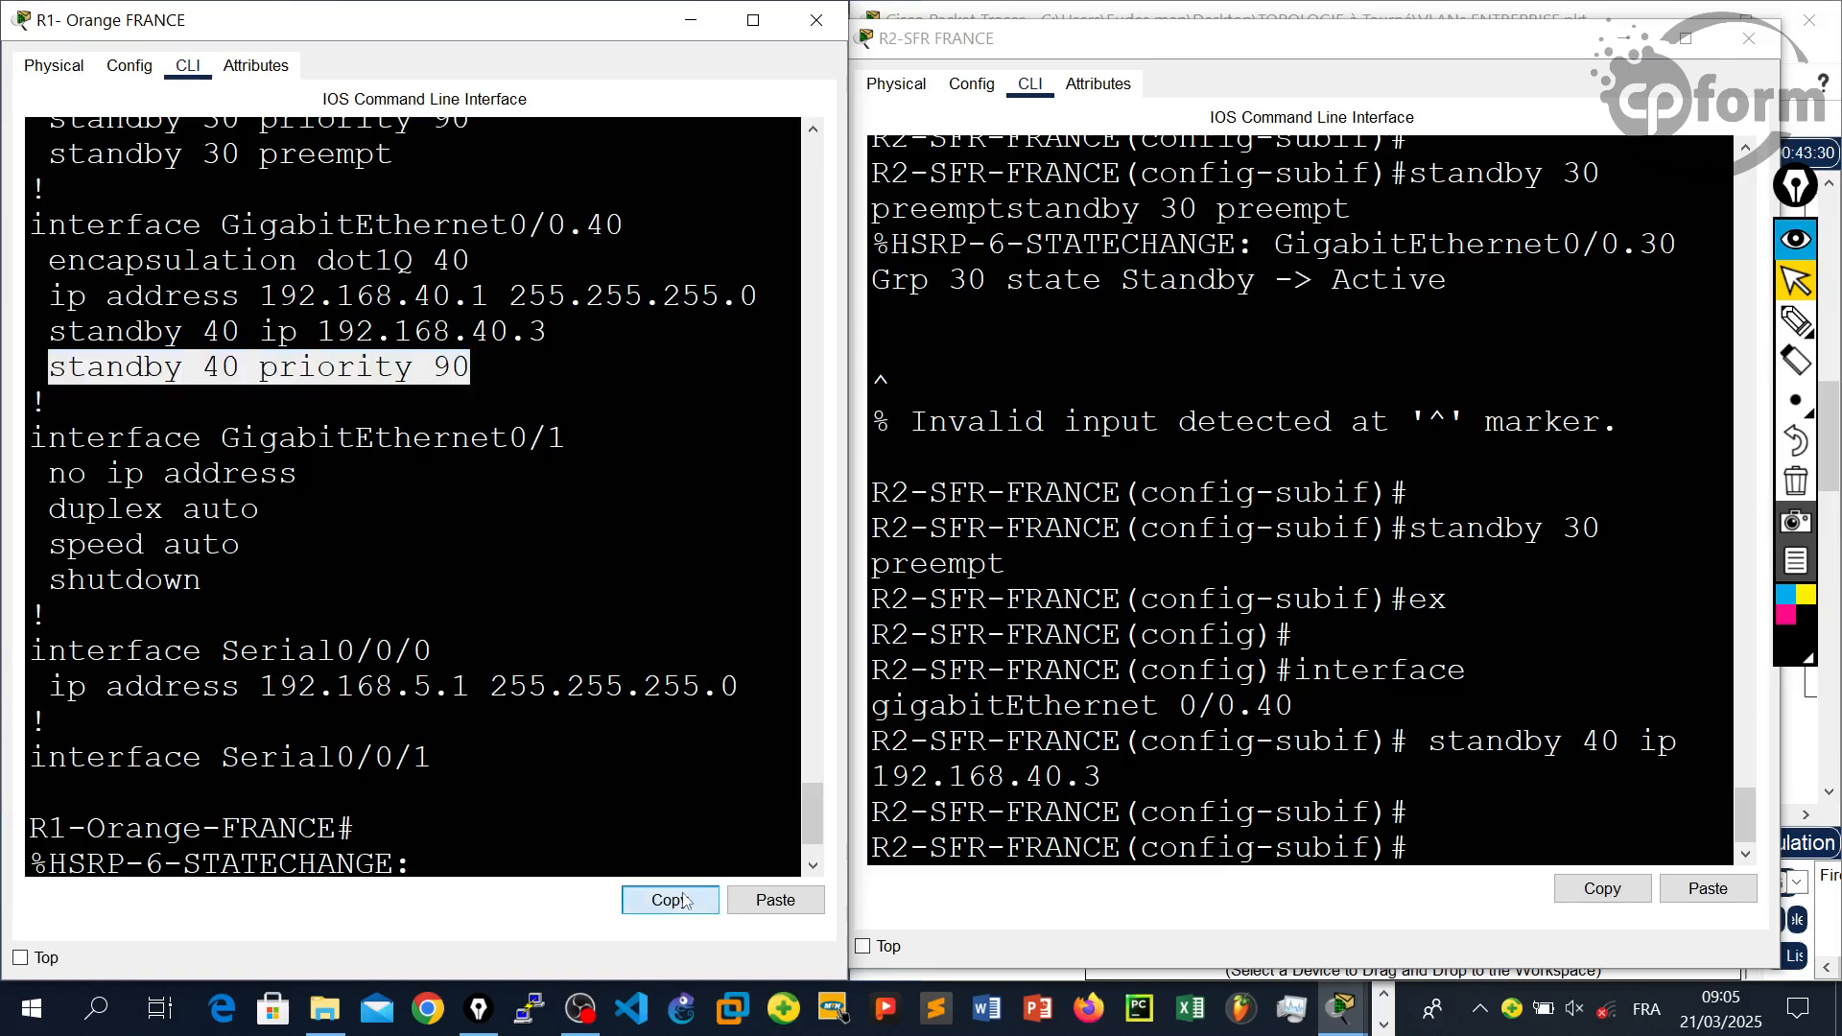
- Copy the standby 40 priority command without its value from R1 and run it on R2 with priority 110
click(412, 370)
drag(412, 370, 31, 365)
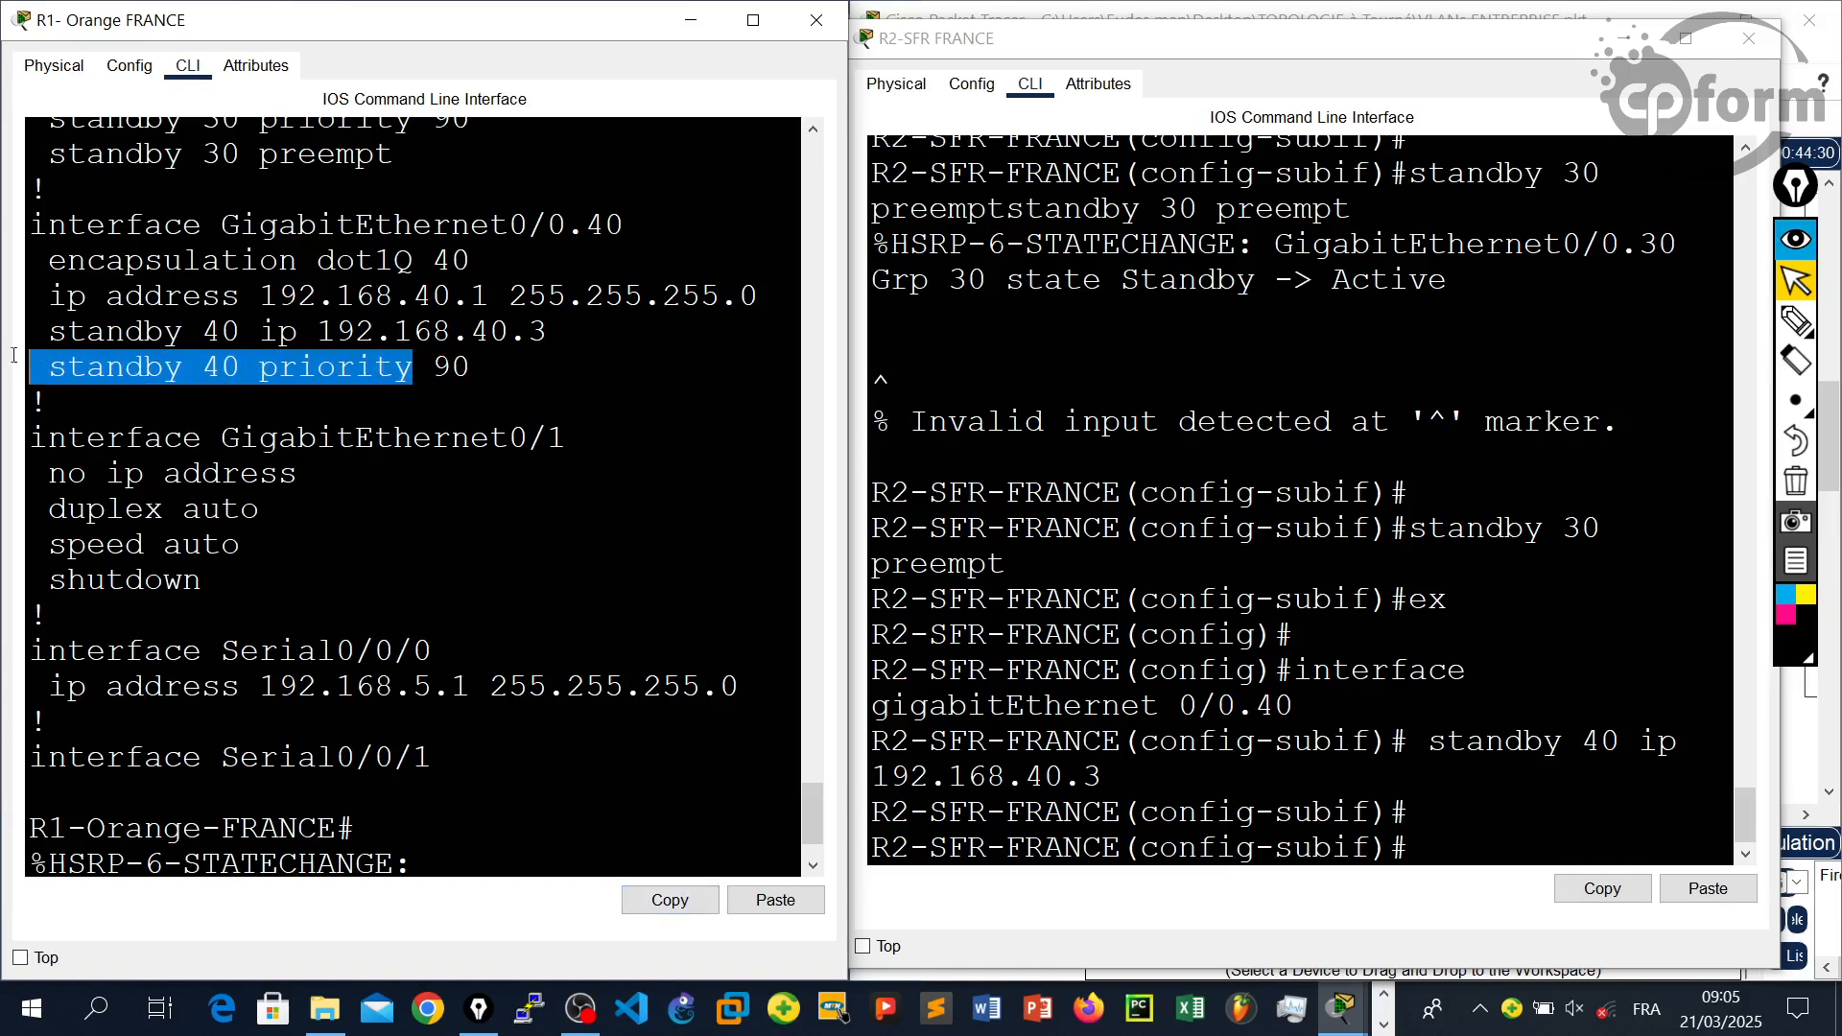
click(677, 902)
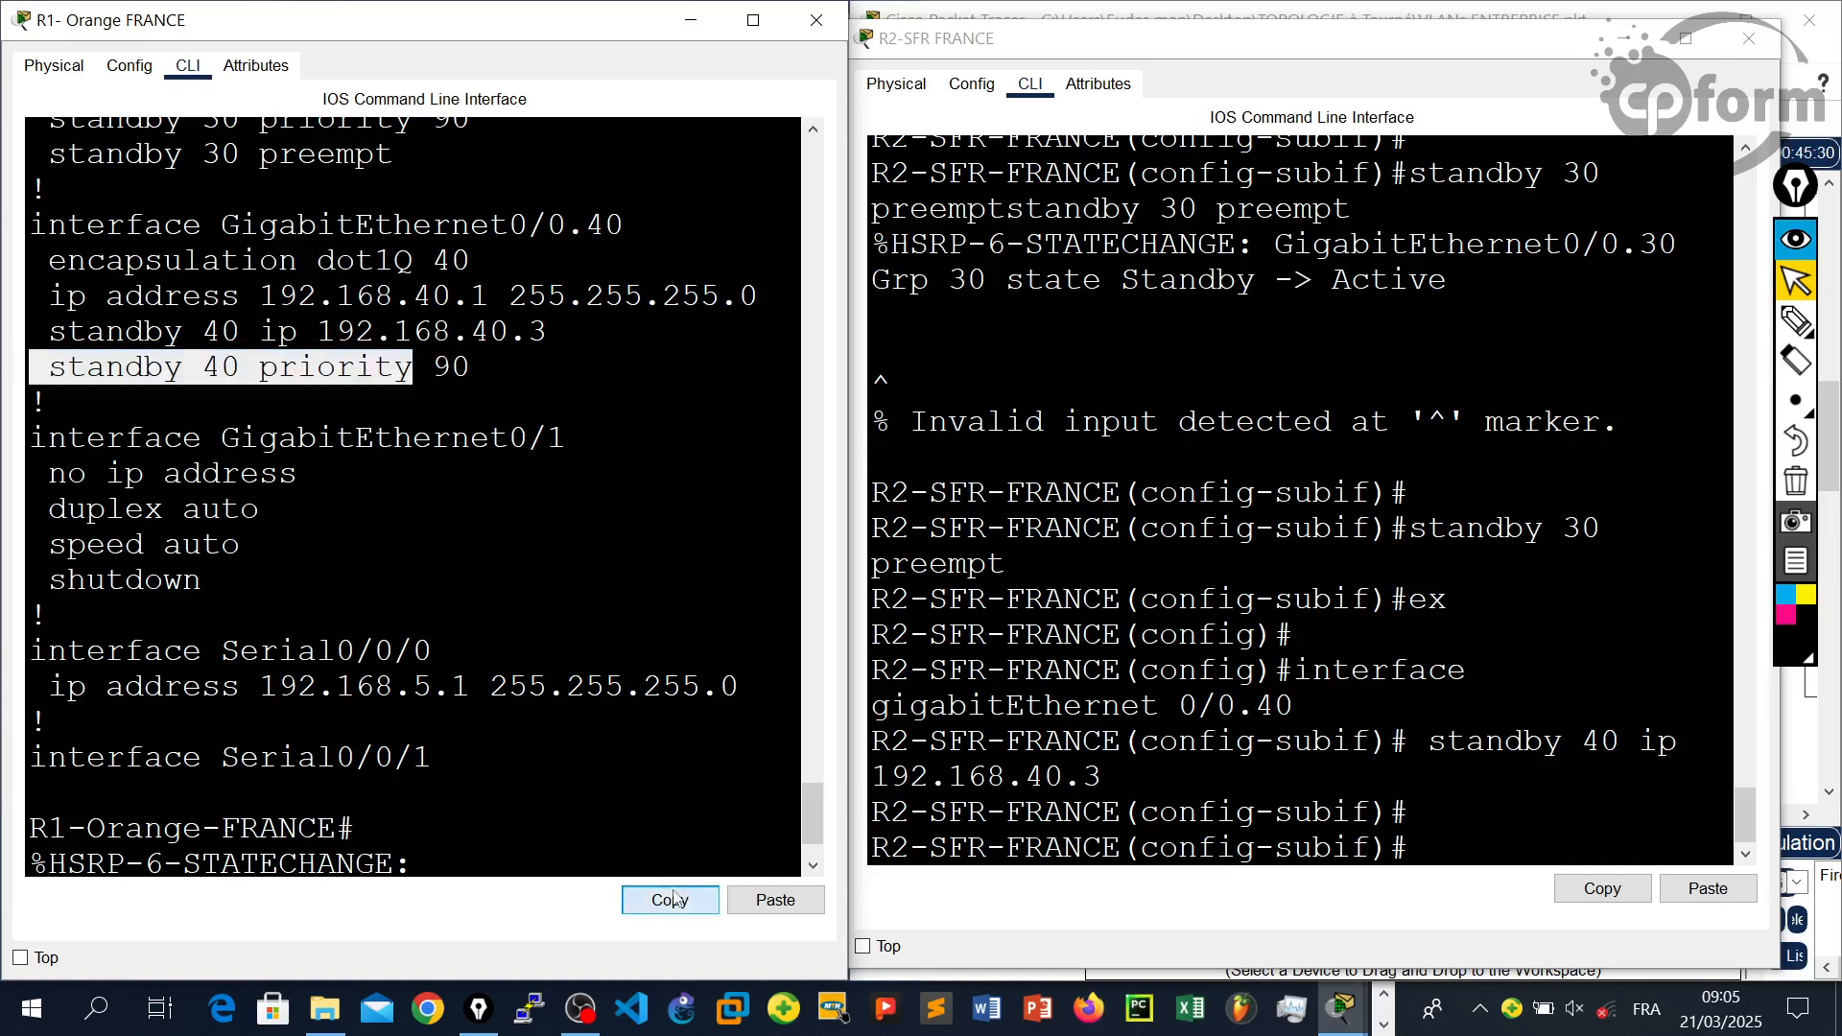
right_click(1507, 803)
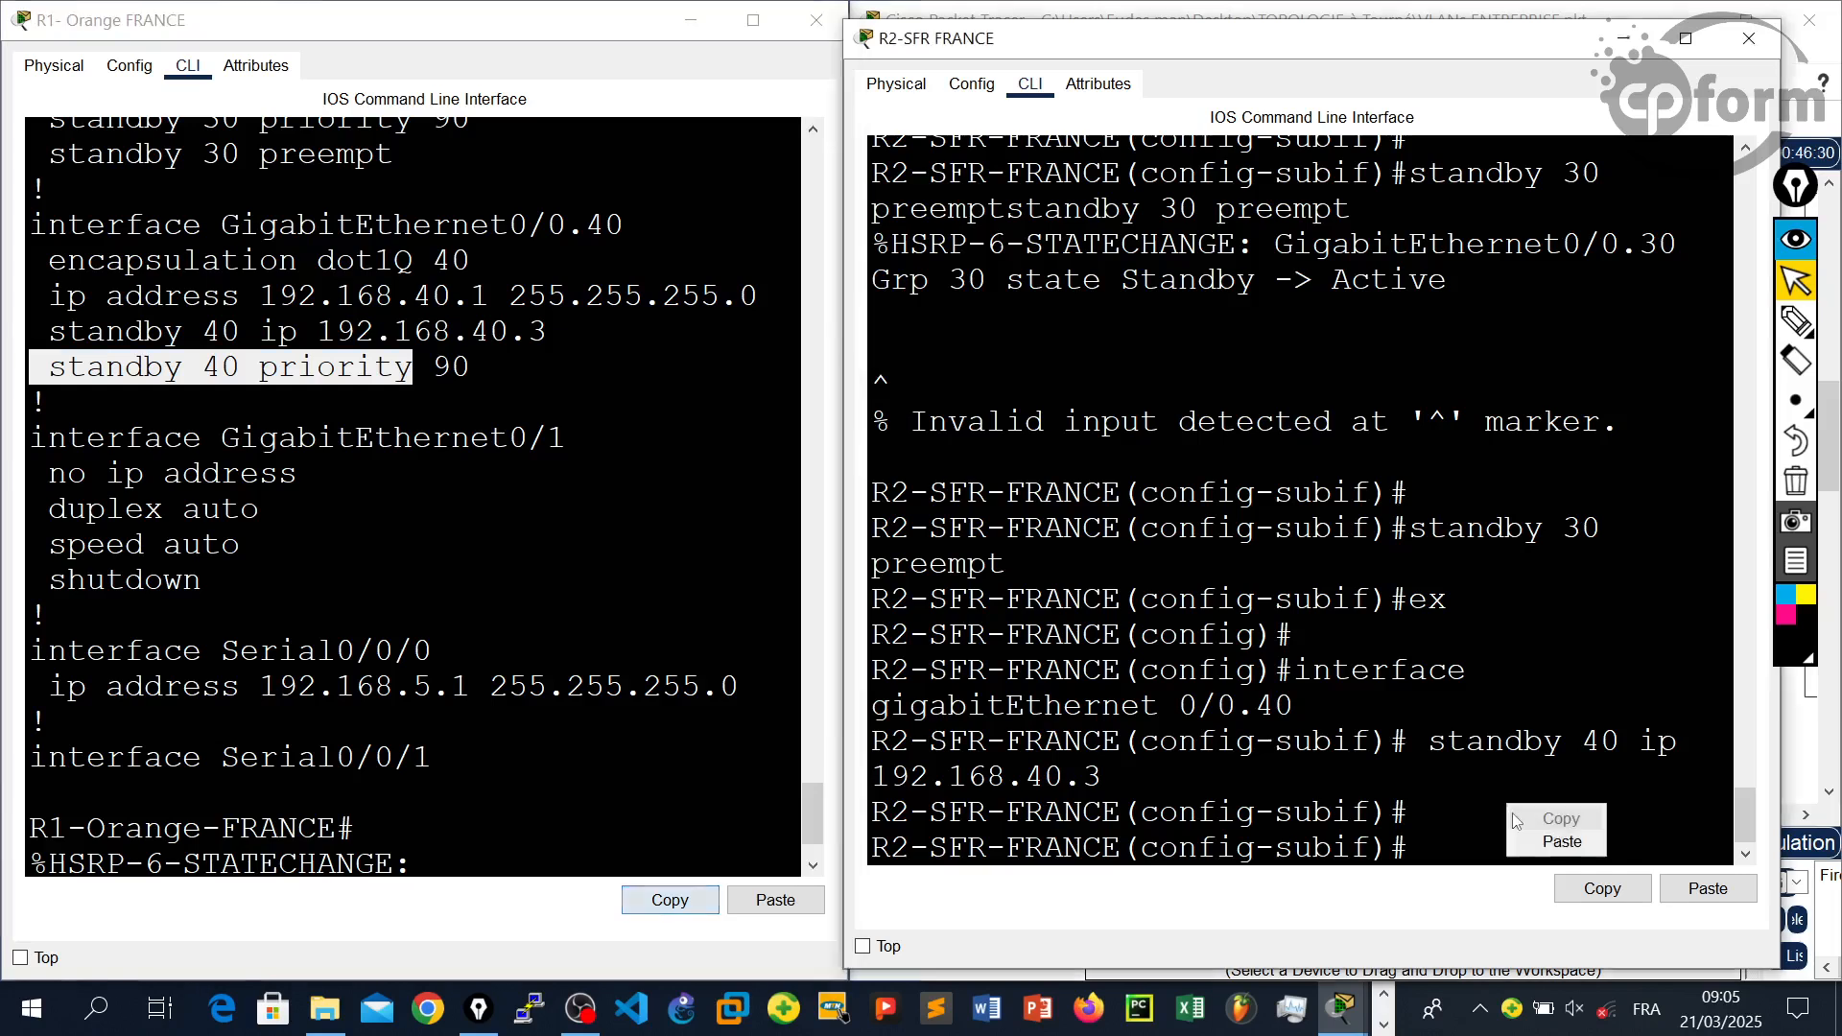
click(1556, 841)
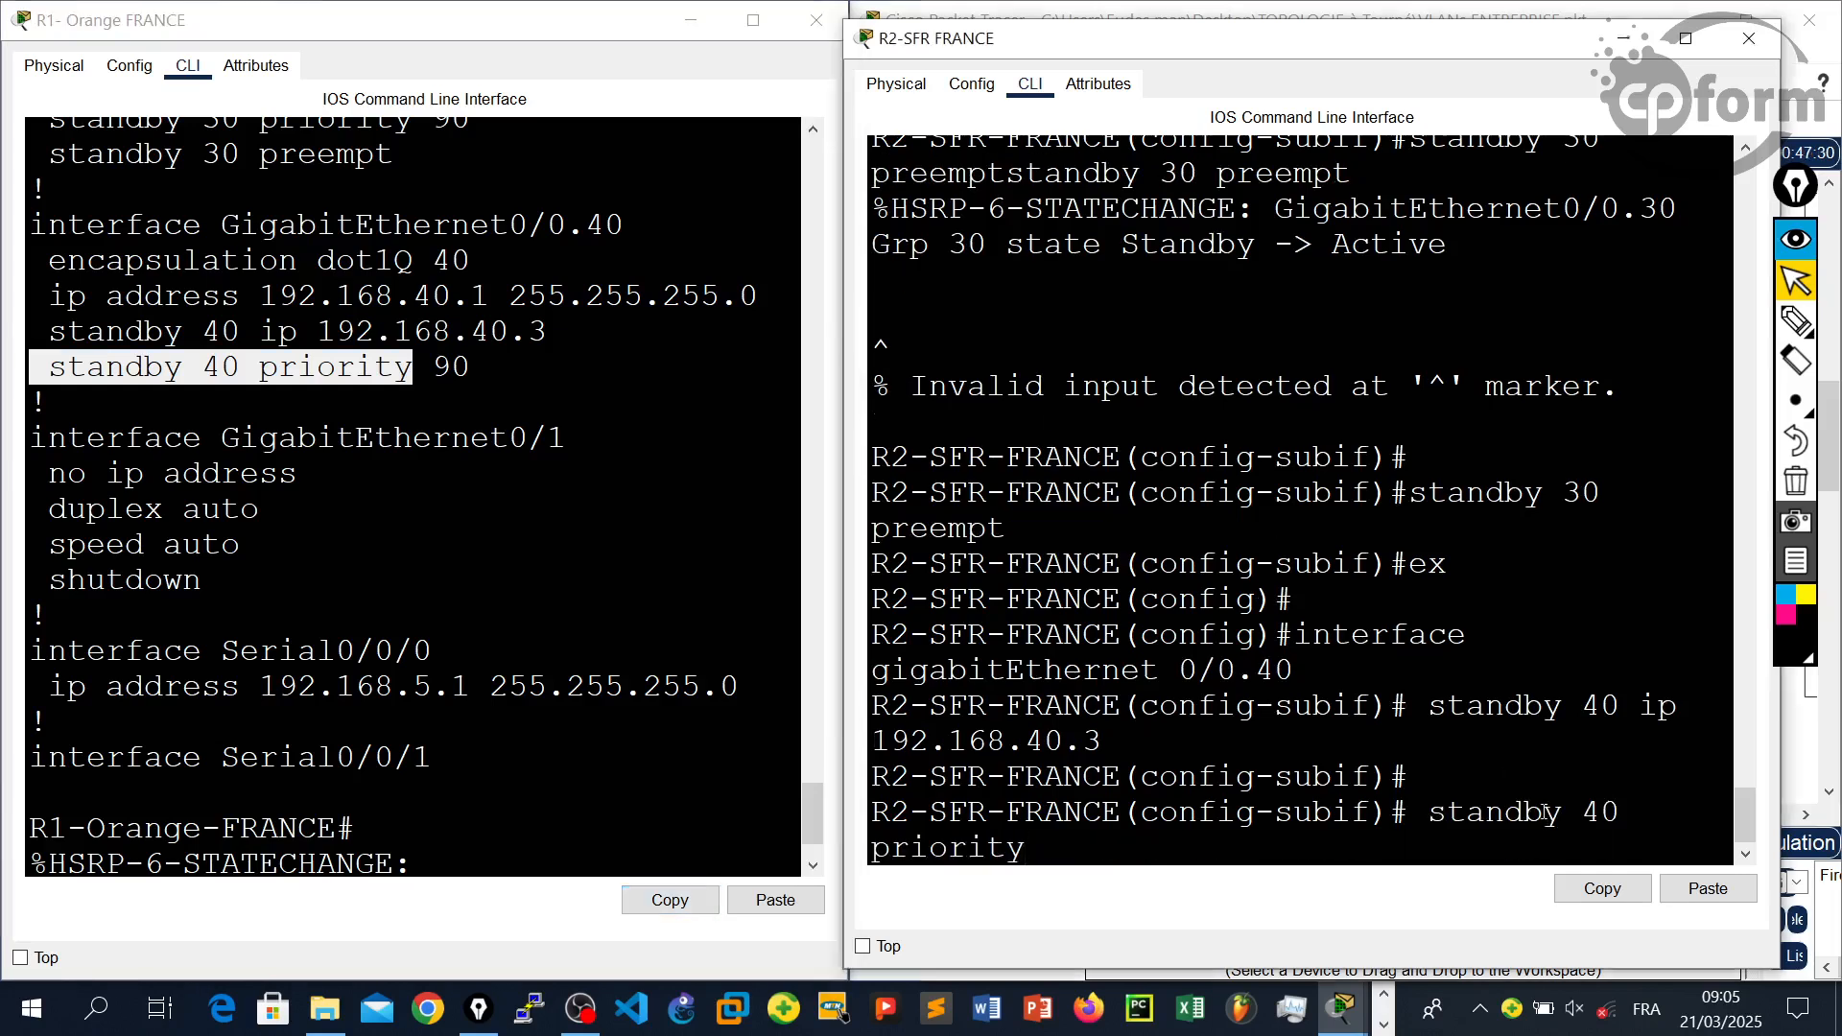
text(110)
key(Return)
key(Return)
key(Return)
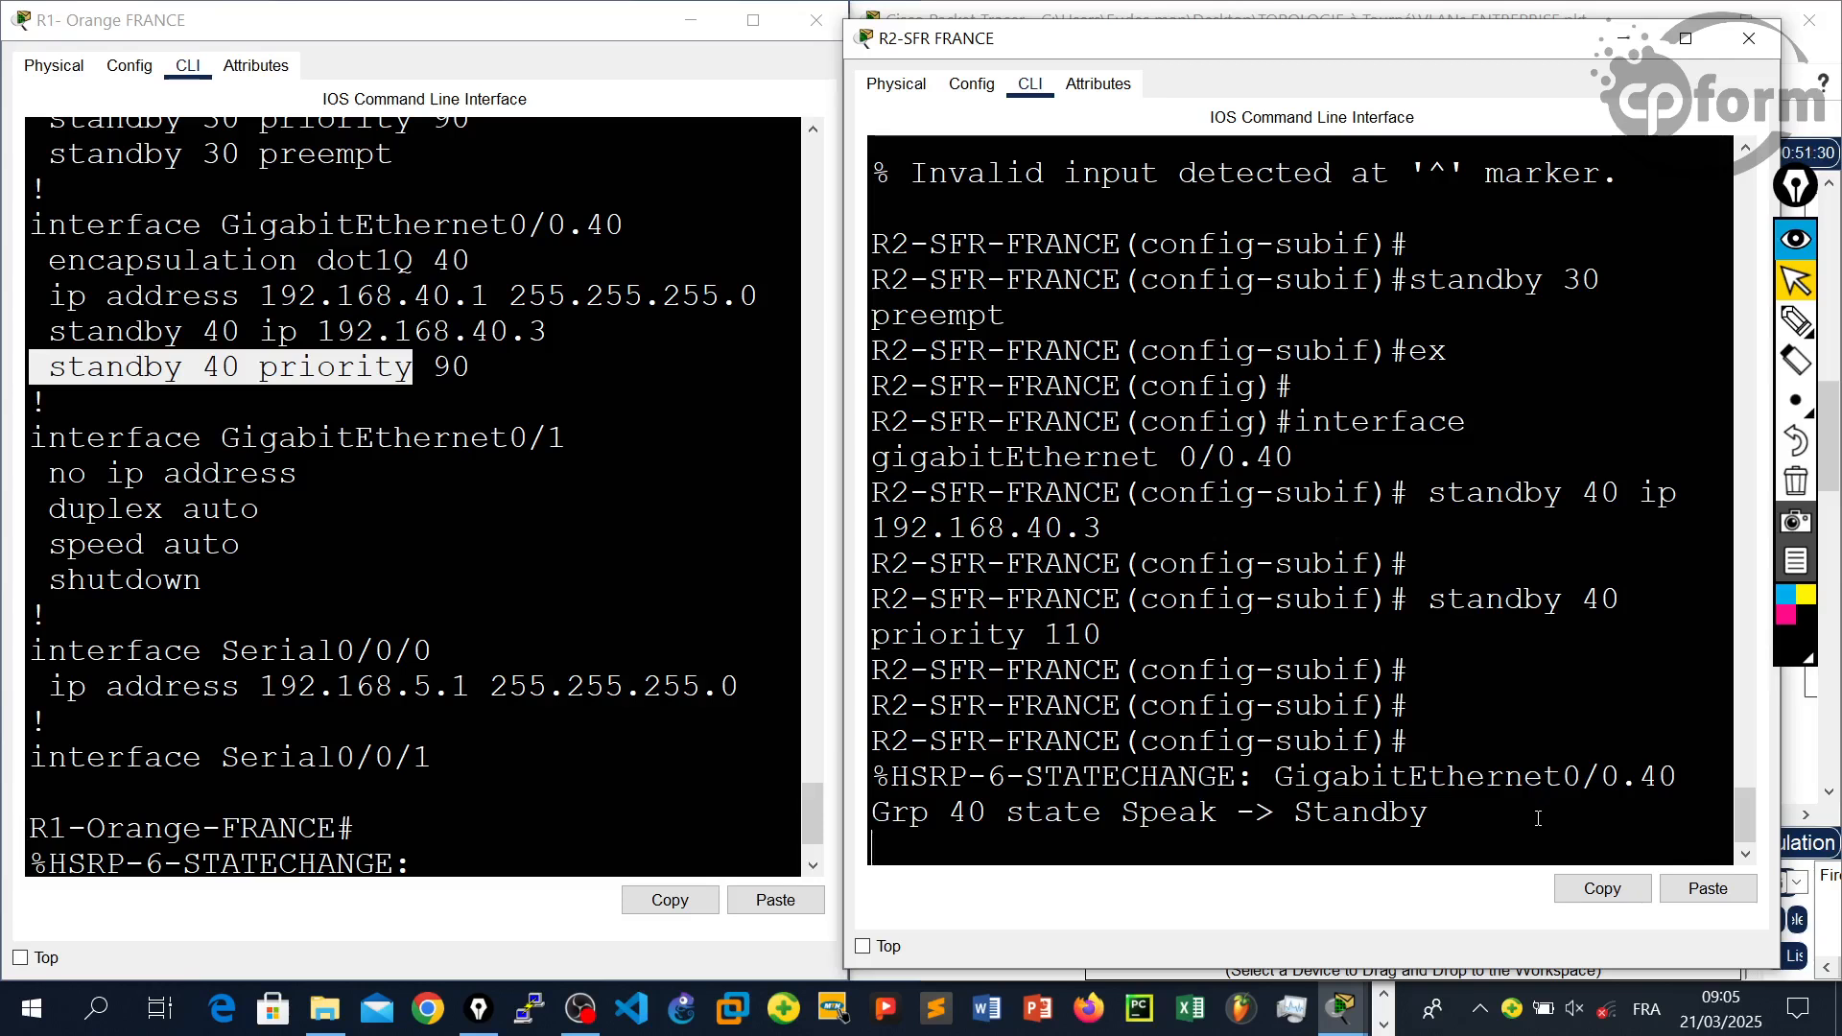
- Enable preemption for HSRP group 40 on R2 with standby 40 preempt
text(st)
key(Tab)
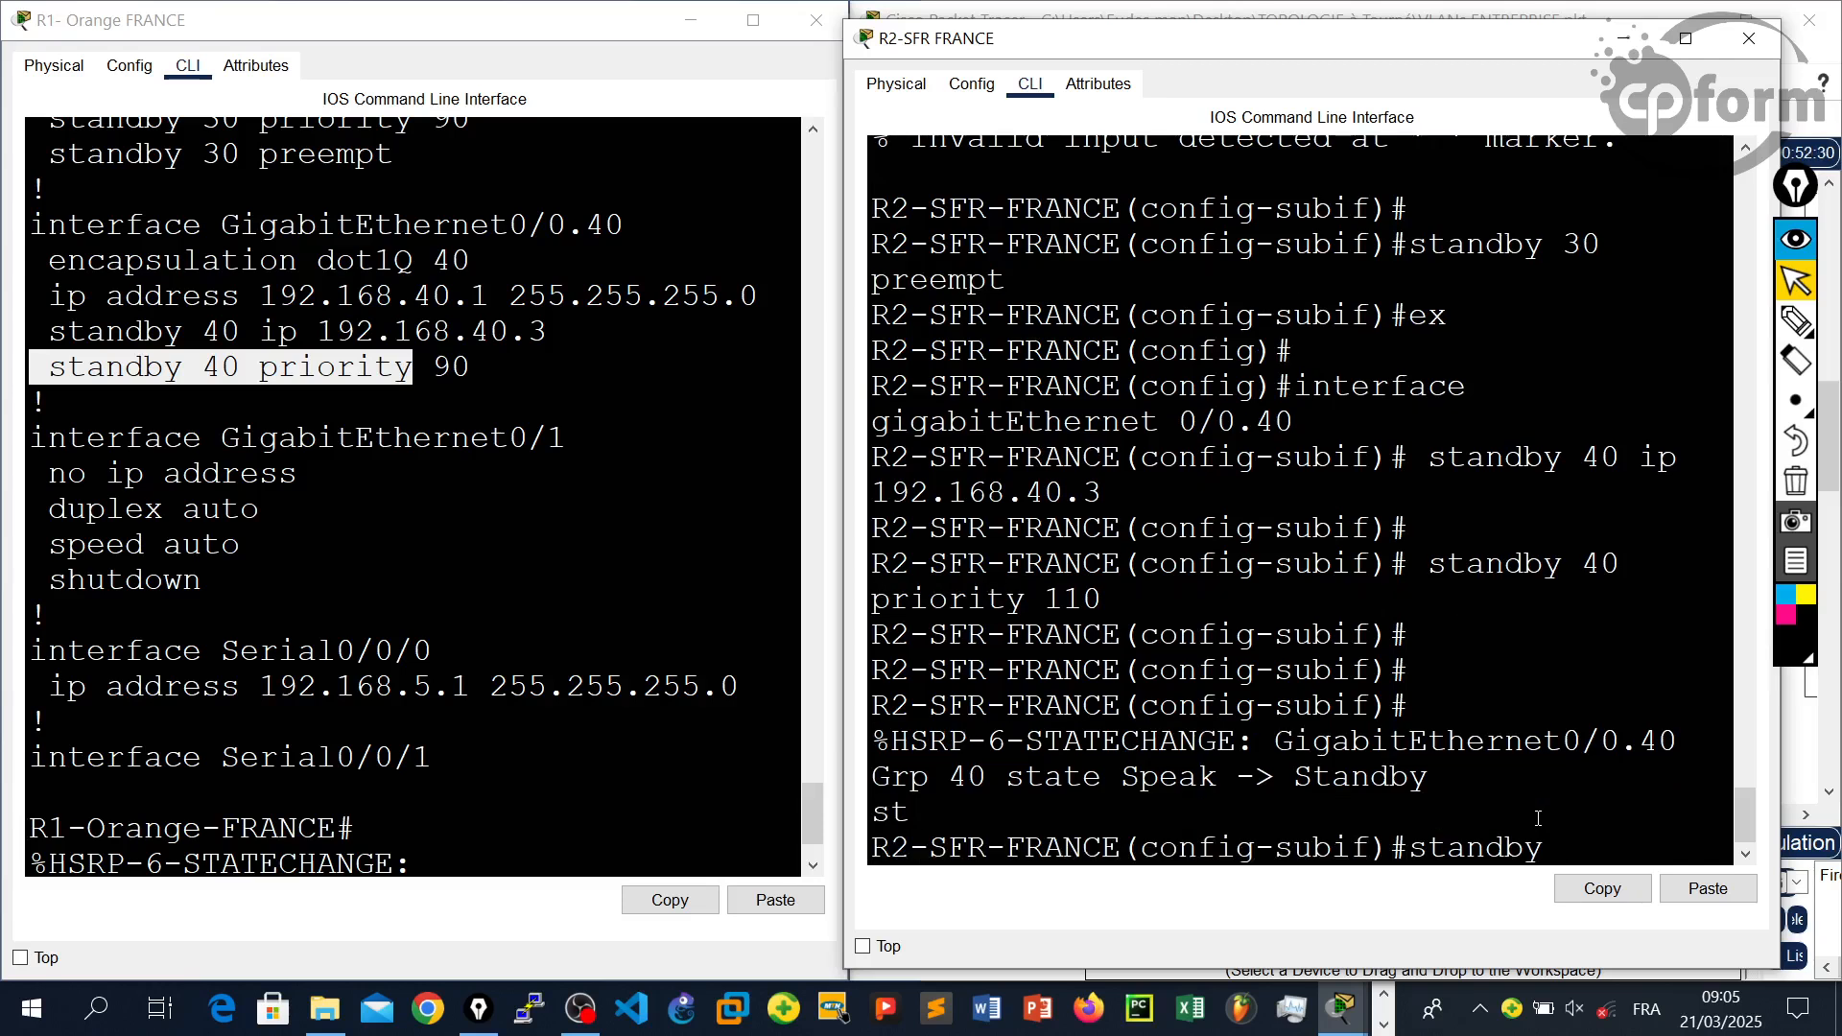
text(40 pre)
key(Tab)
key(Return)
key(Return)
key(Return)
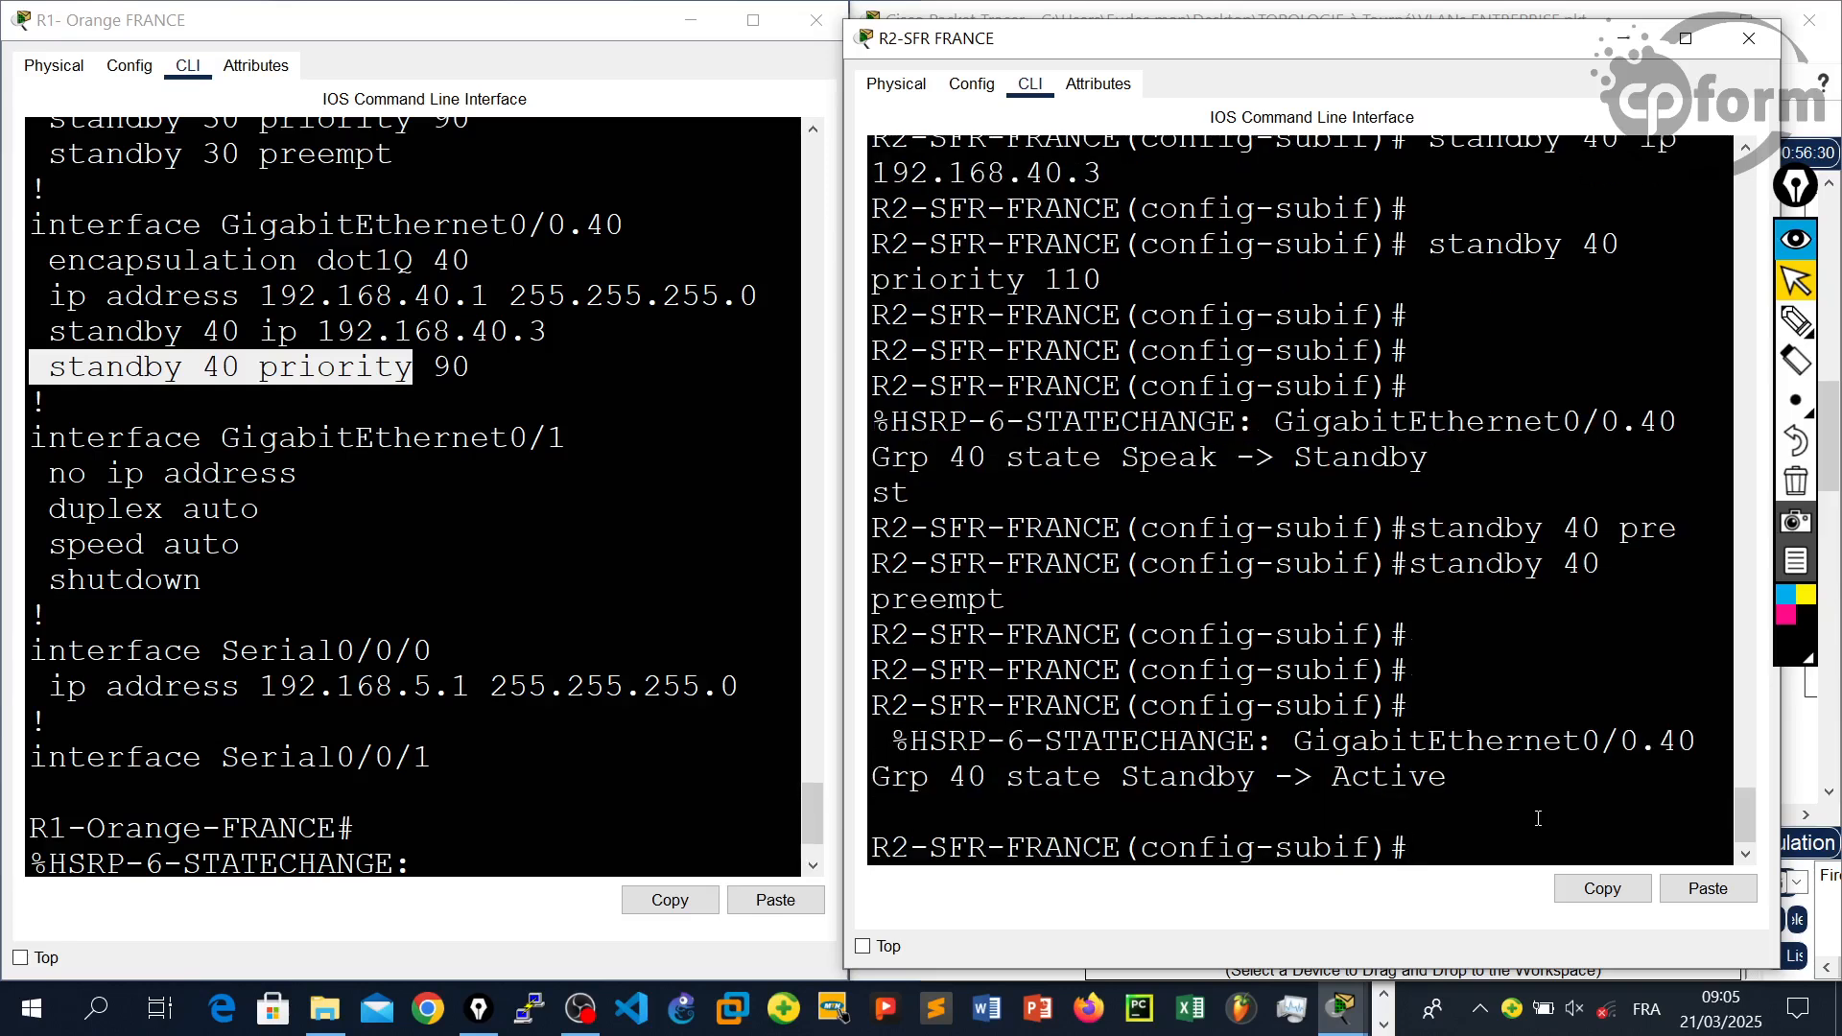
- Return to privileged EXEC mode on R2, save the configuration with wr and close R2's window
key(ctrl+z)
key(Return)
text(wr)
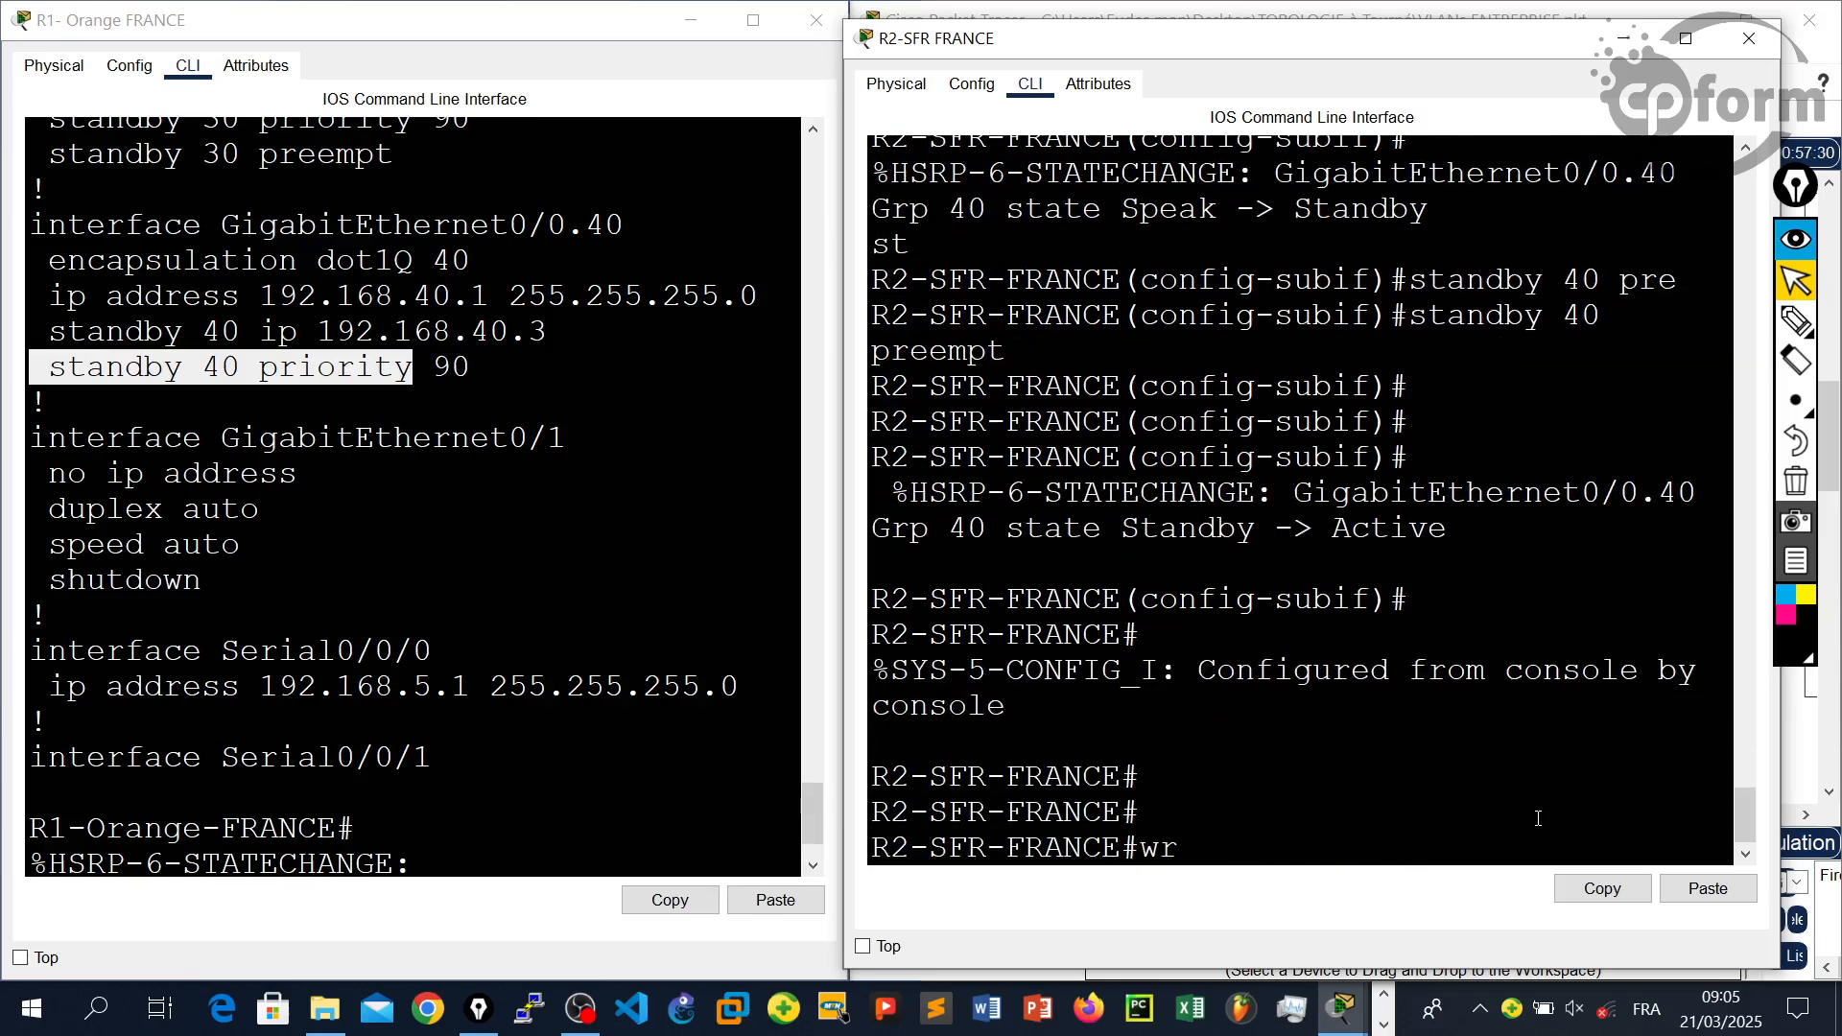
key(Return)
key(Return)
key(Return)
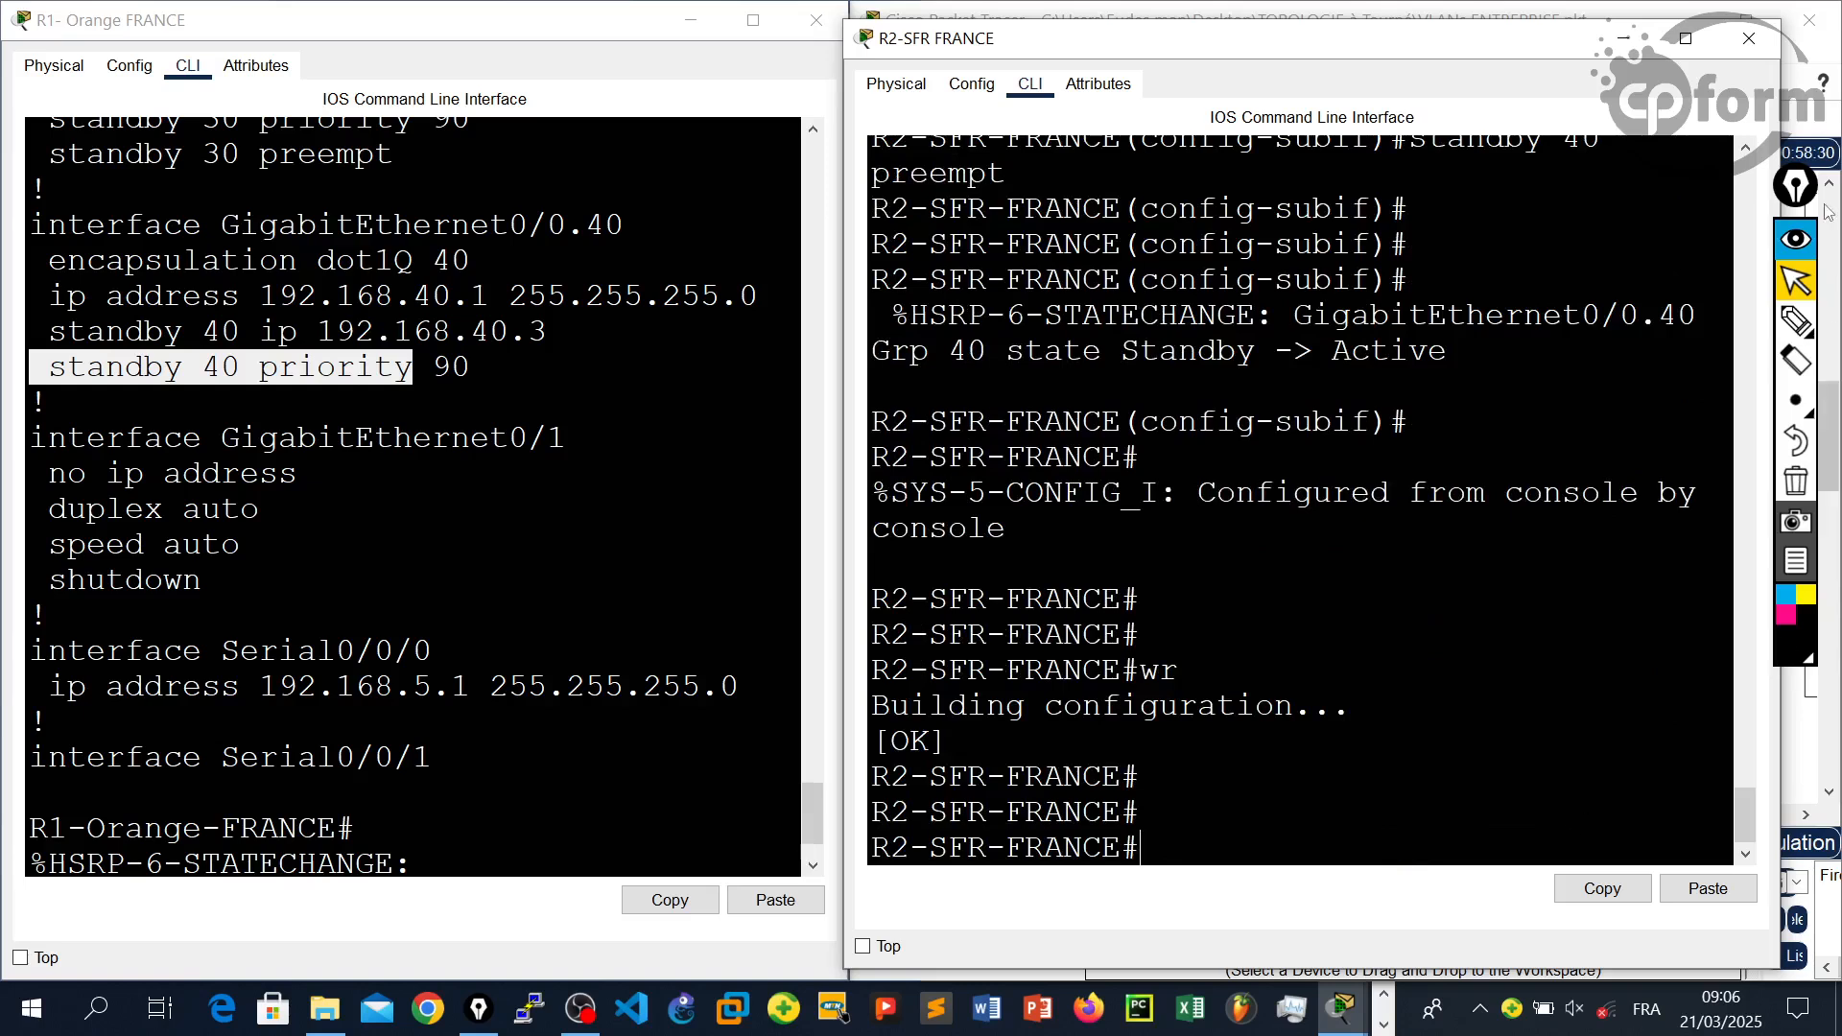
click(1749, 39)
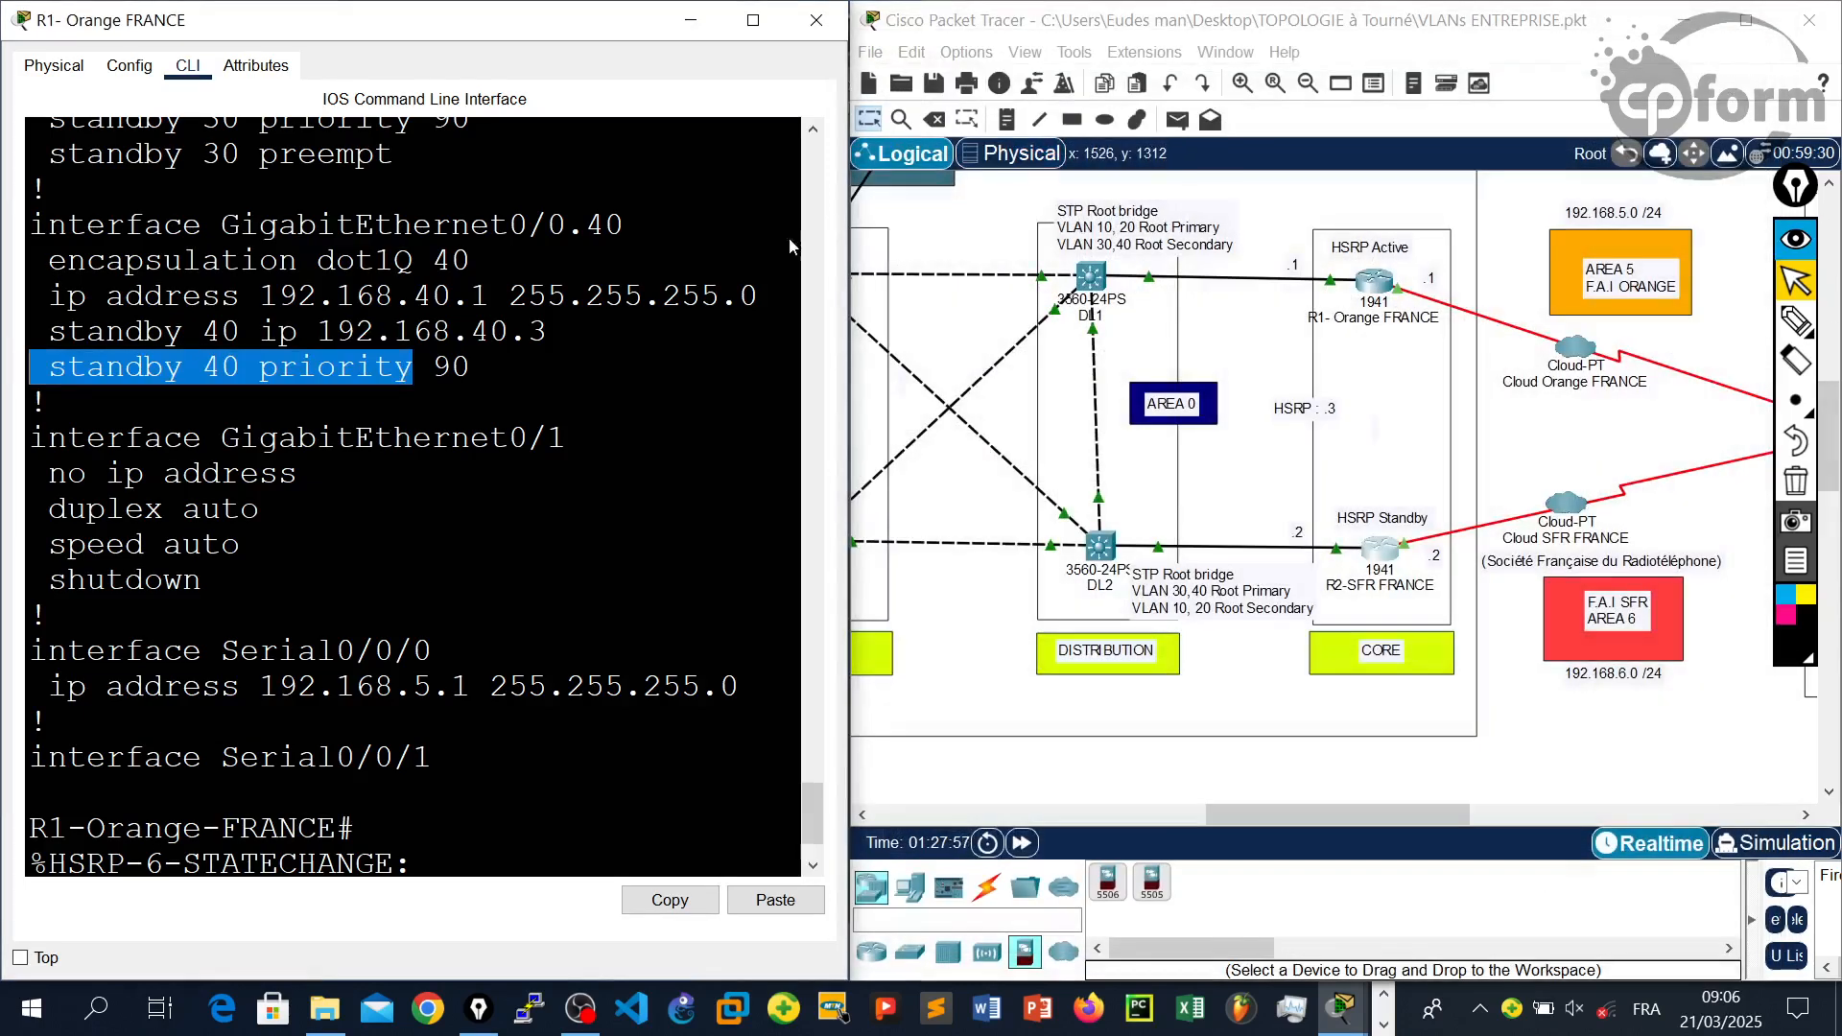
- Copy the interface GigabitEthernet0/0.20 line from R1's displayed configuration
scroll(554, 346, up, 1)
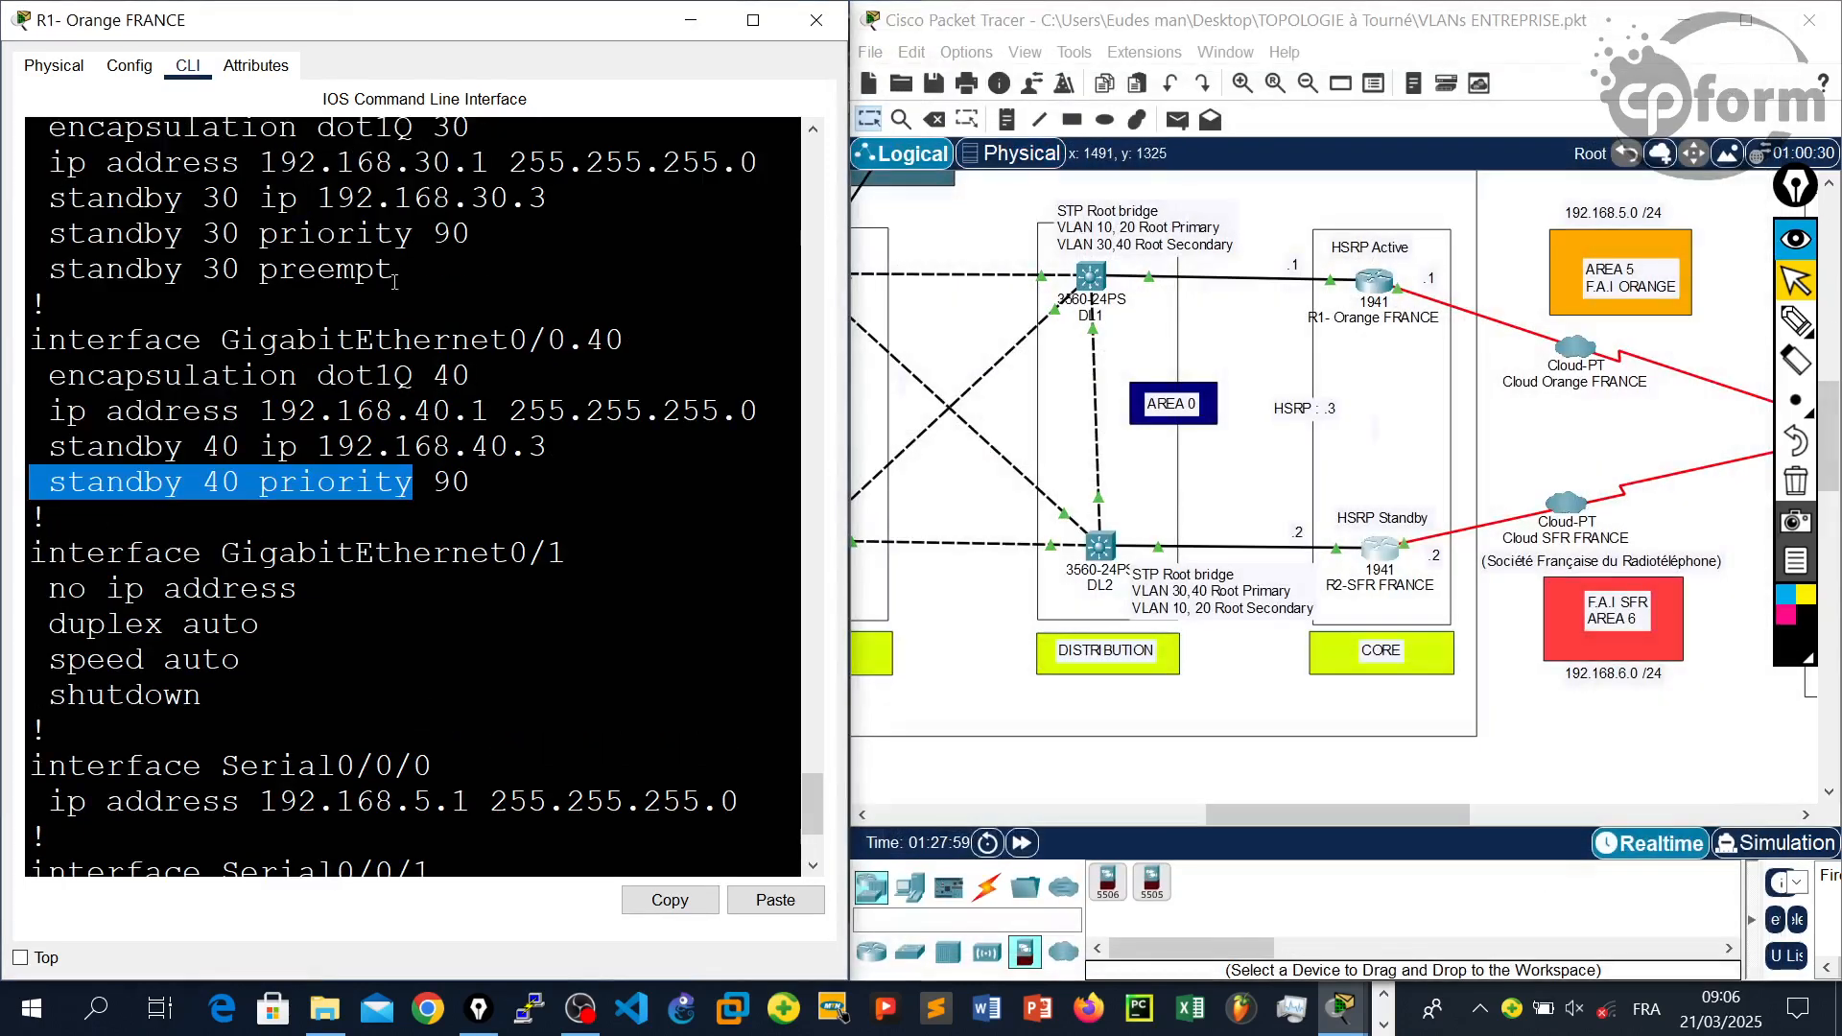
drag(626, 341, 31, 342)
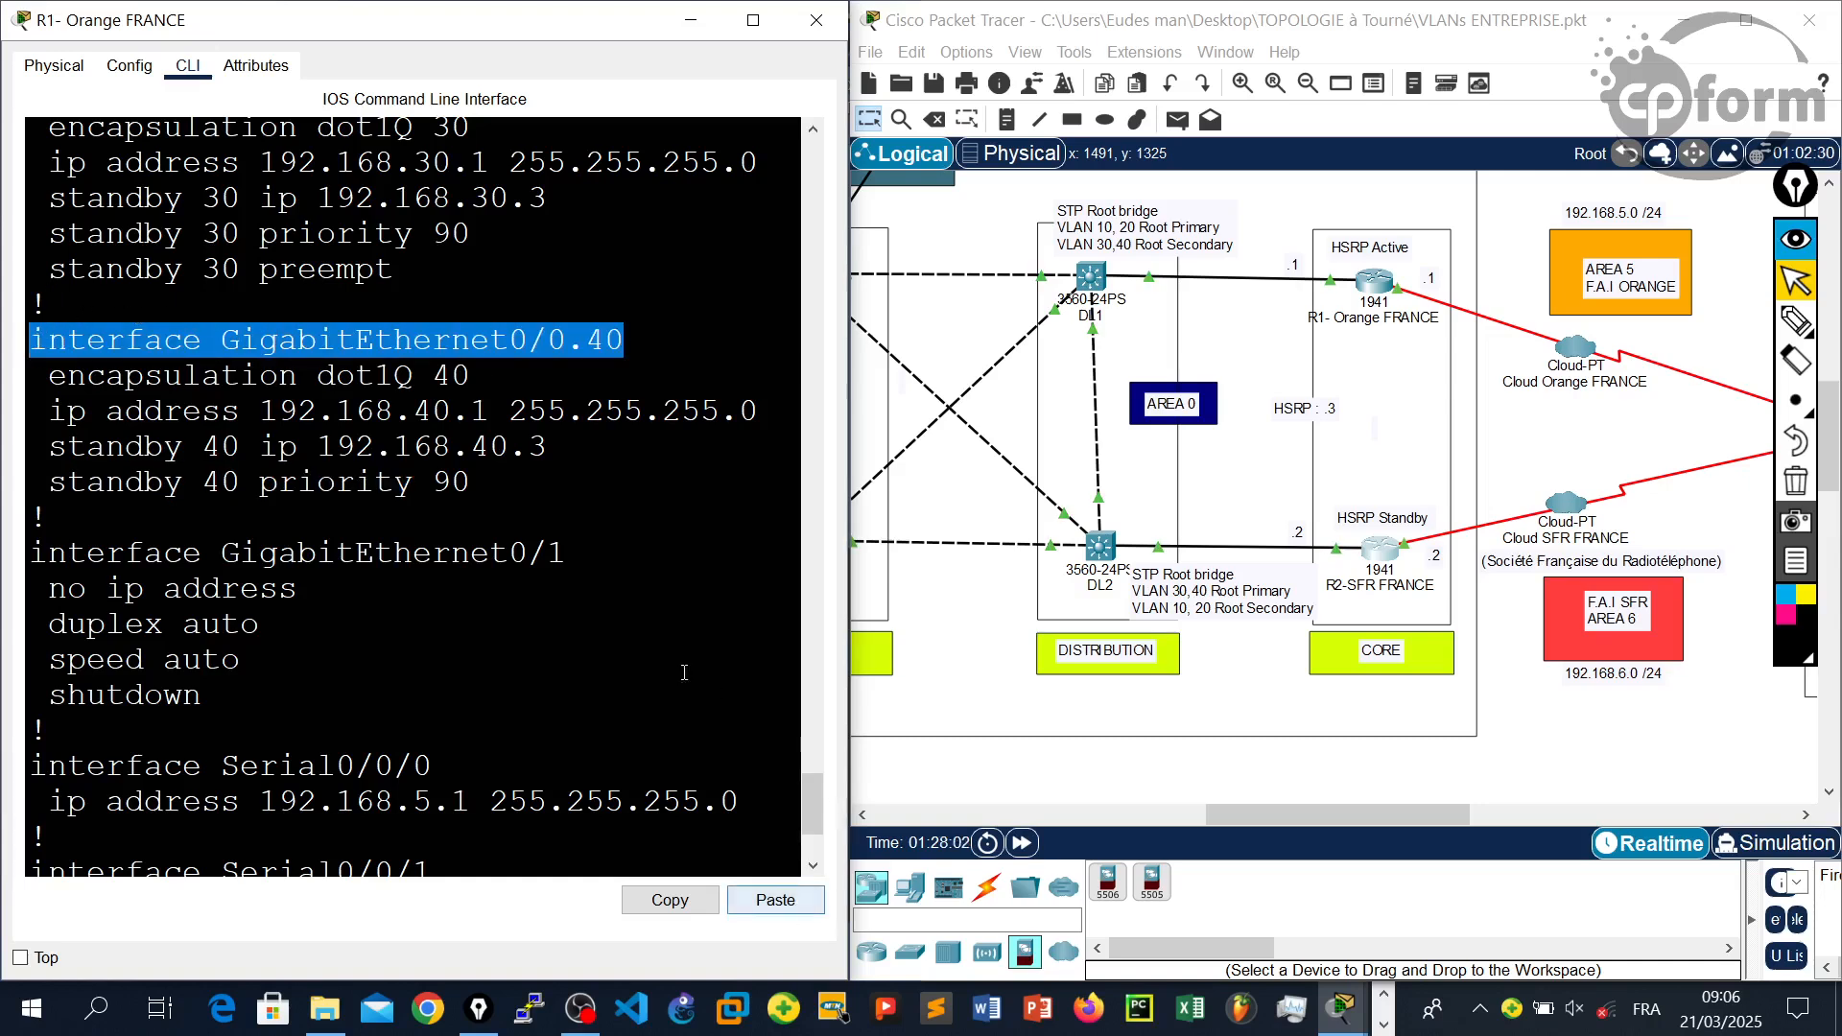
scroll(447, 515, up, 5)
scroll(447, 516, up, 2)
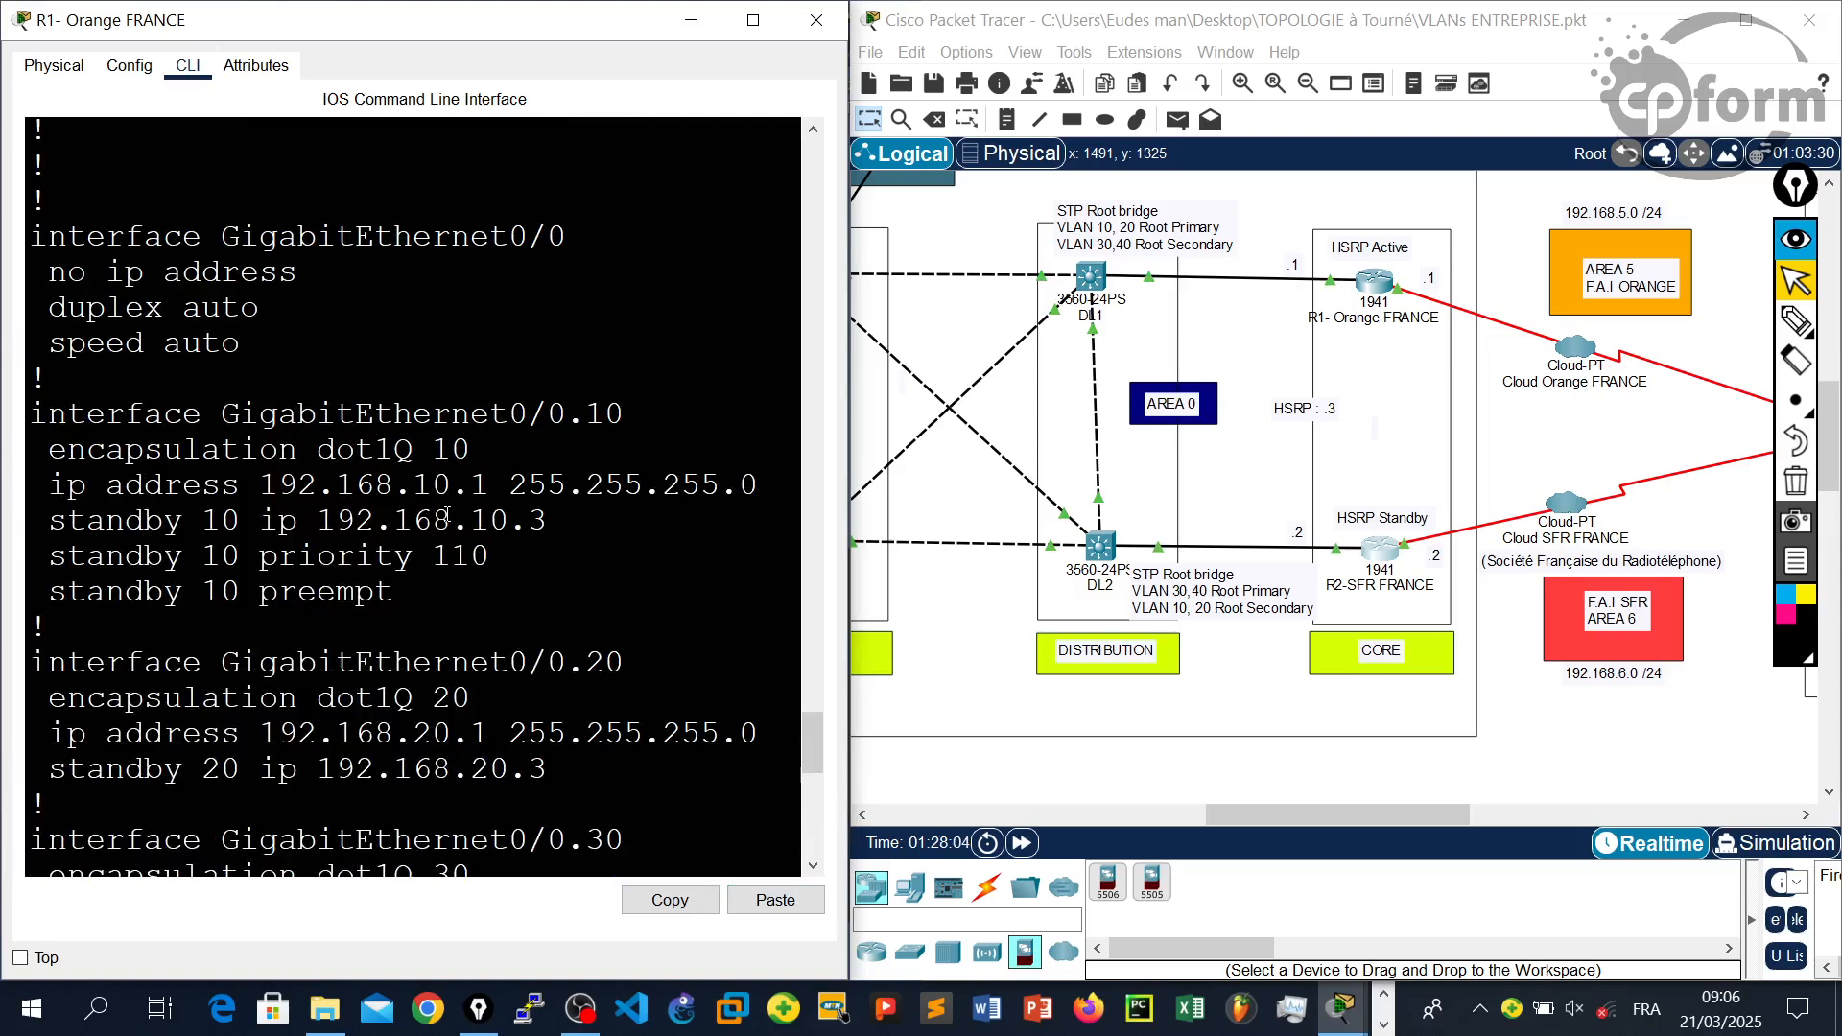
scroll(447, 515, up, 1)
scroll(444, 514, down, 4)
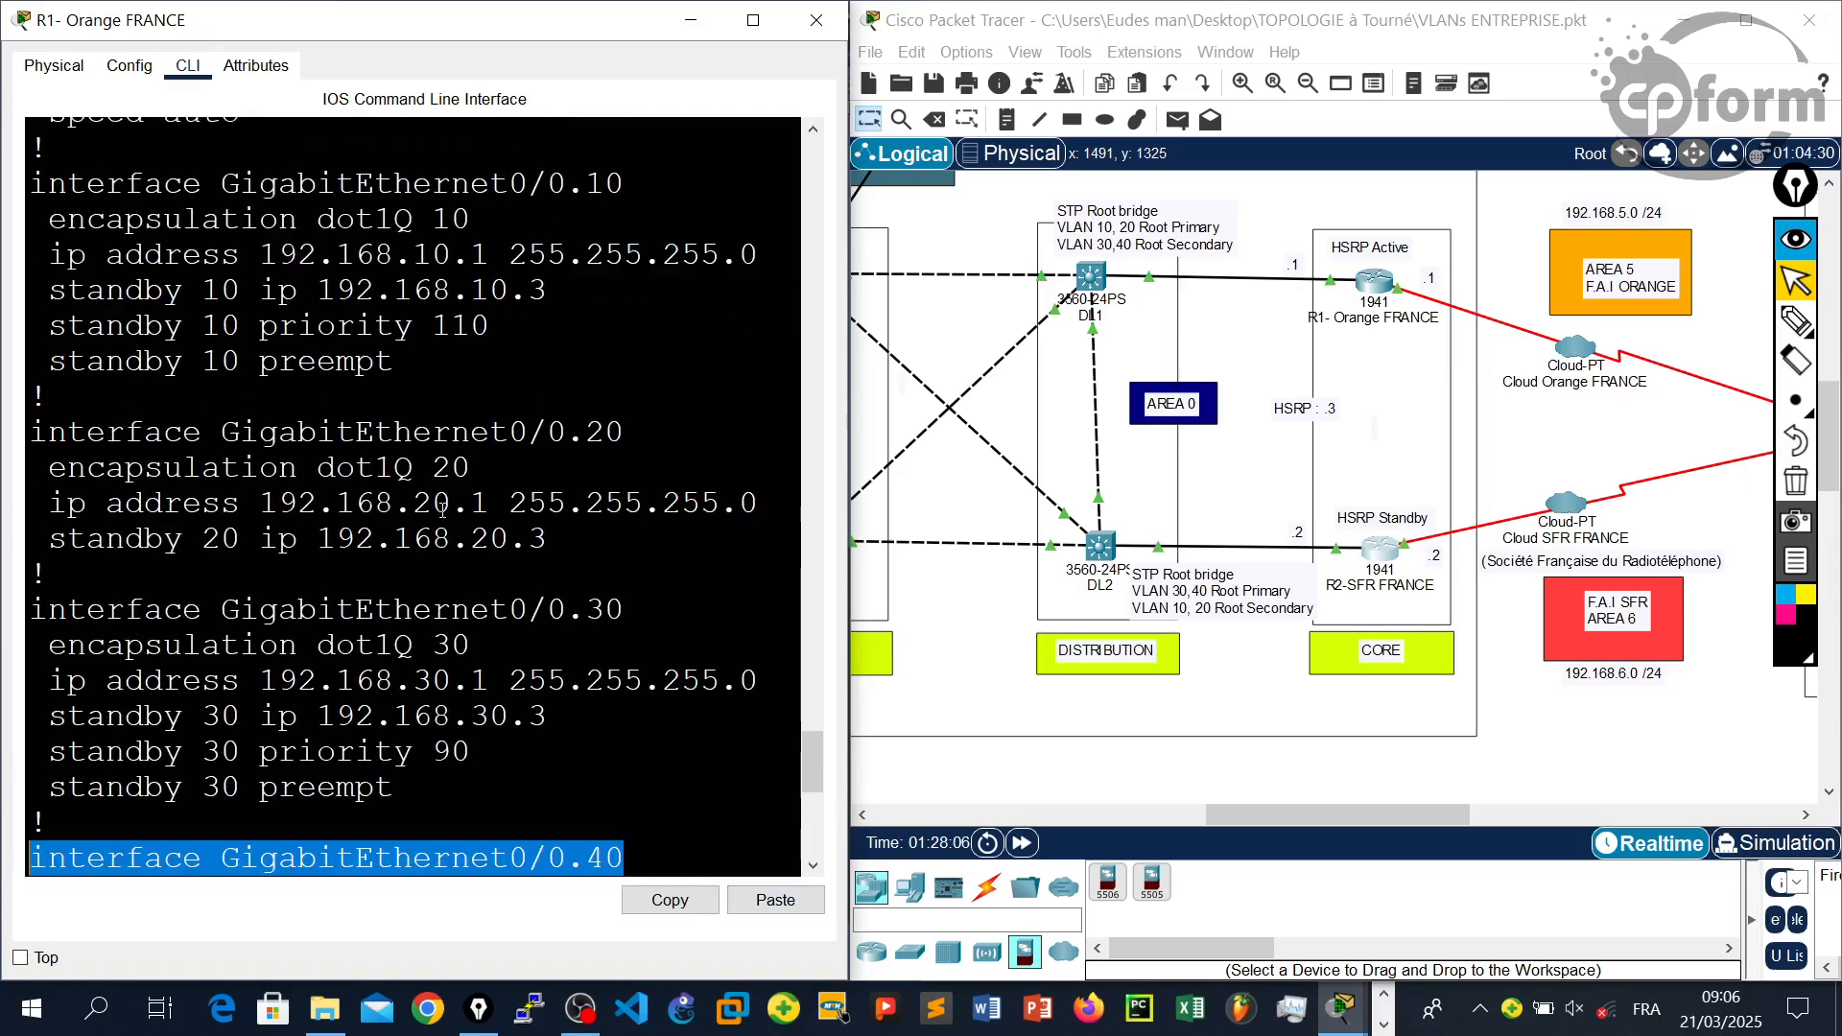
drag(624, 433, 30, 437)
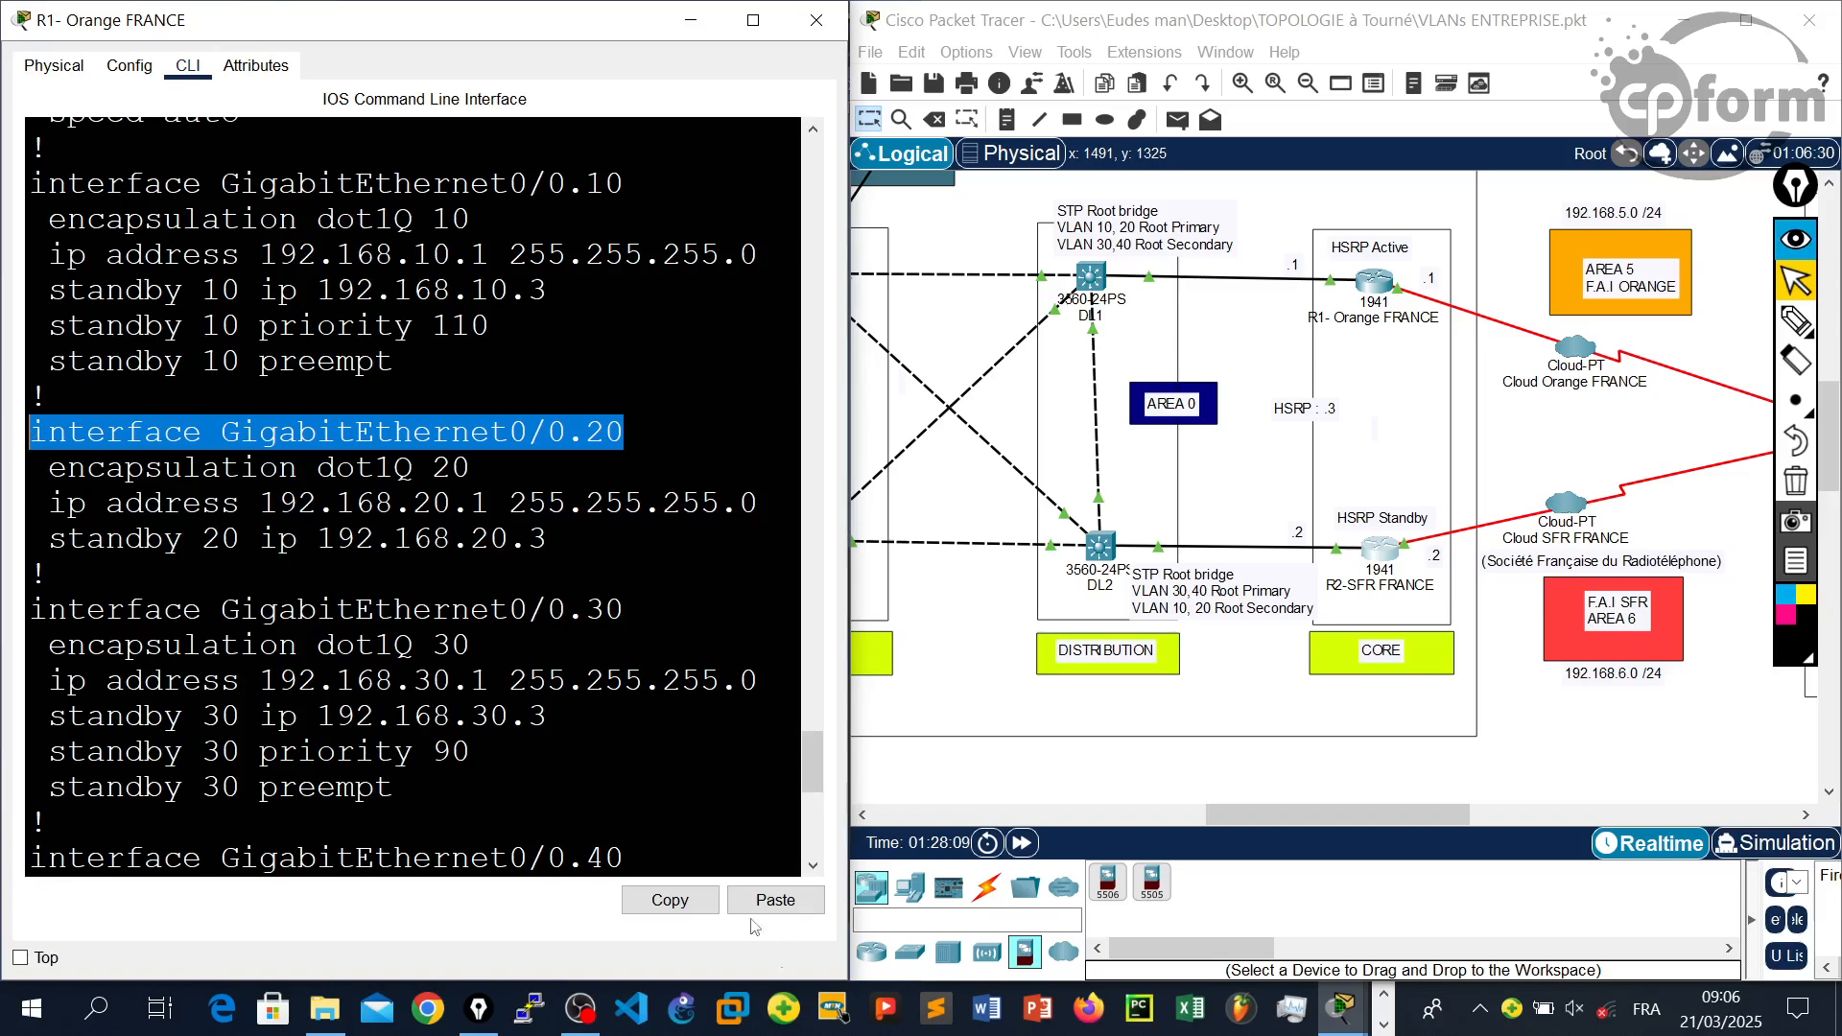
click(683, 902)
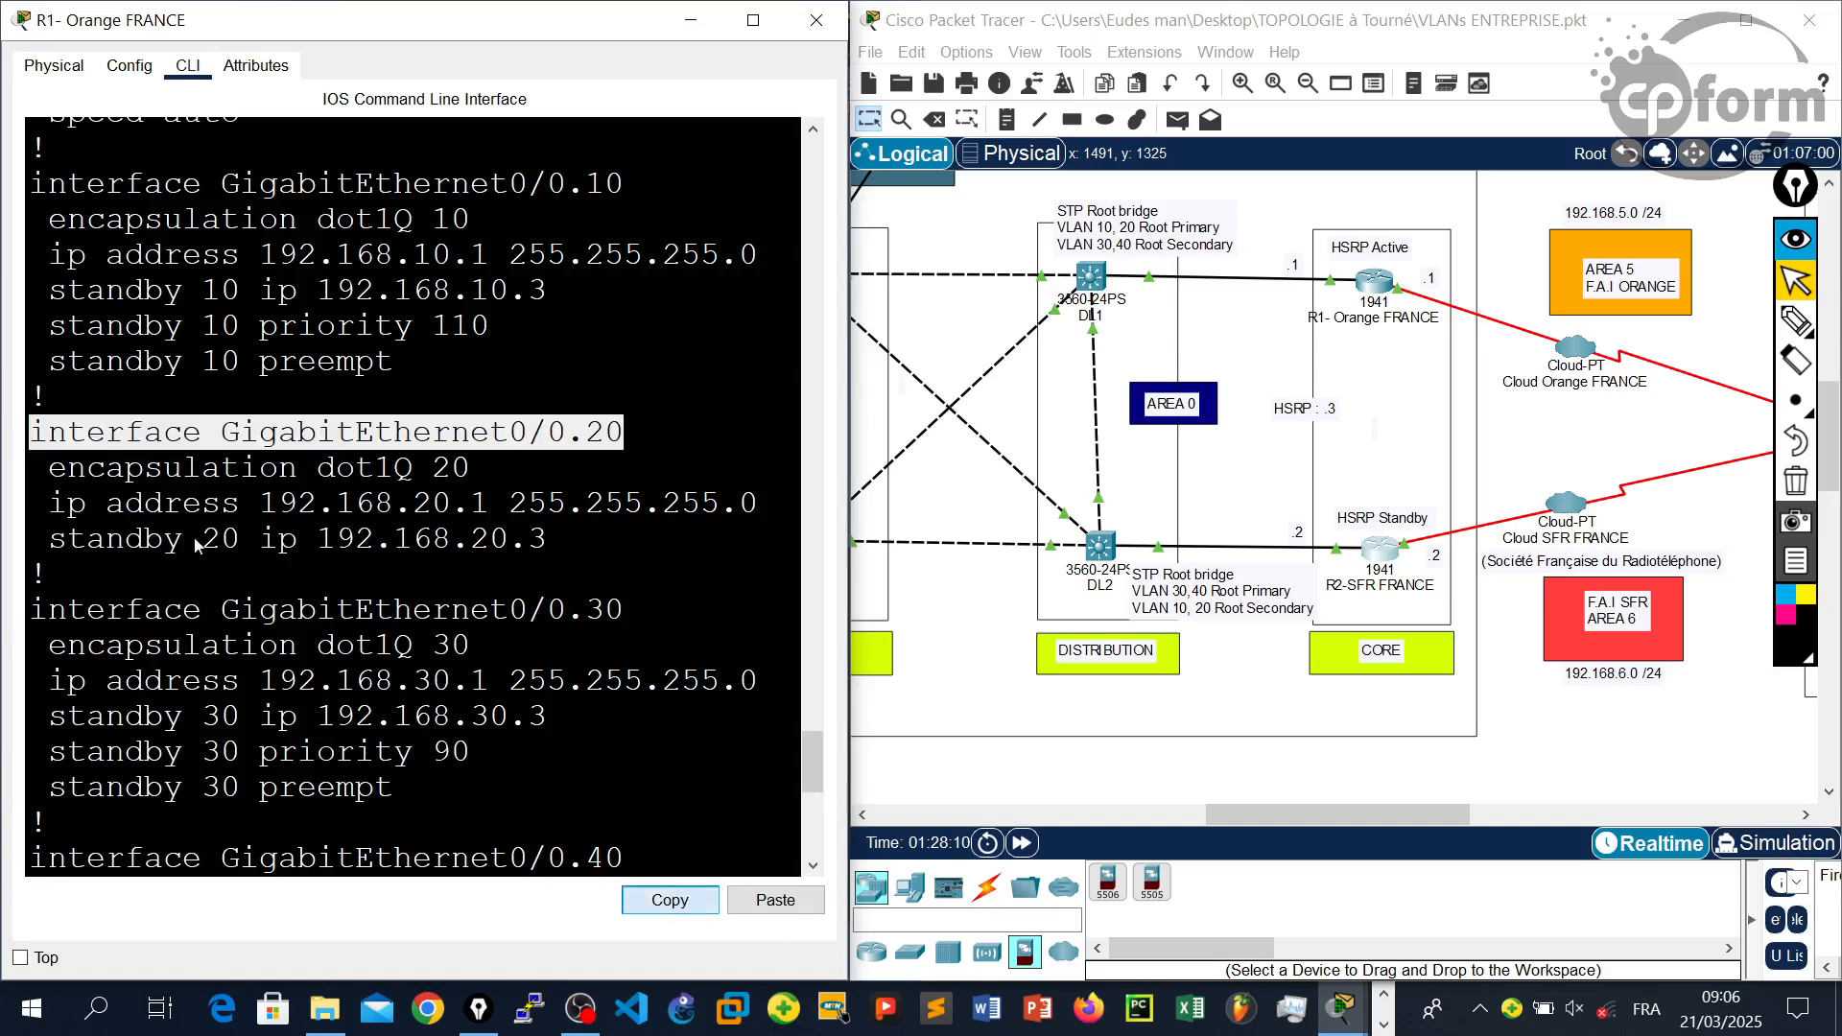
- Maximize R1's window and enter global configuration mode with conf t
click(753, 20)
scroll(1205, 588, up, 3)
scroll(1205, 588, down, 3)
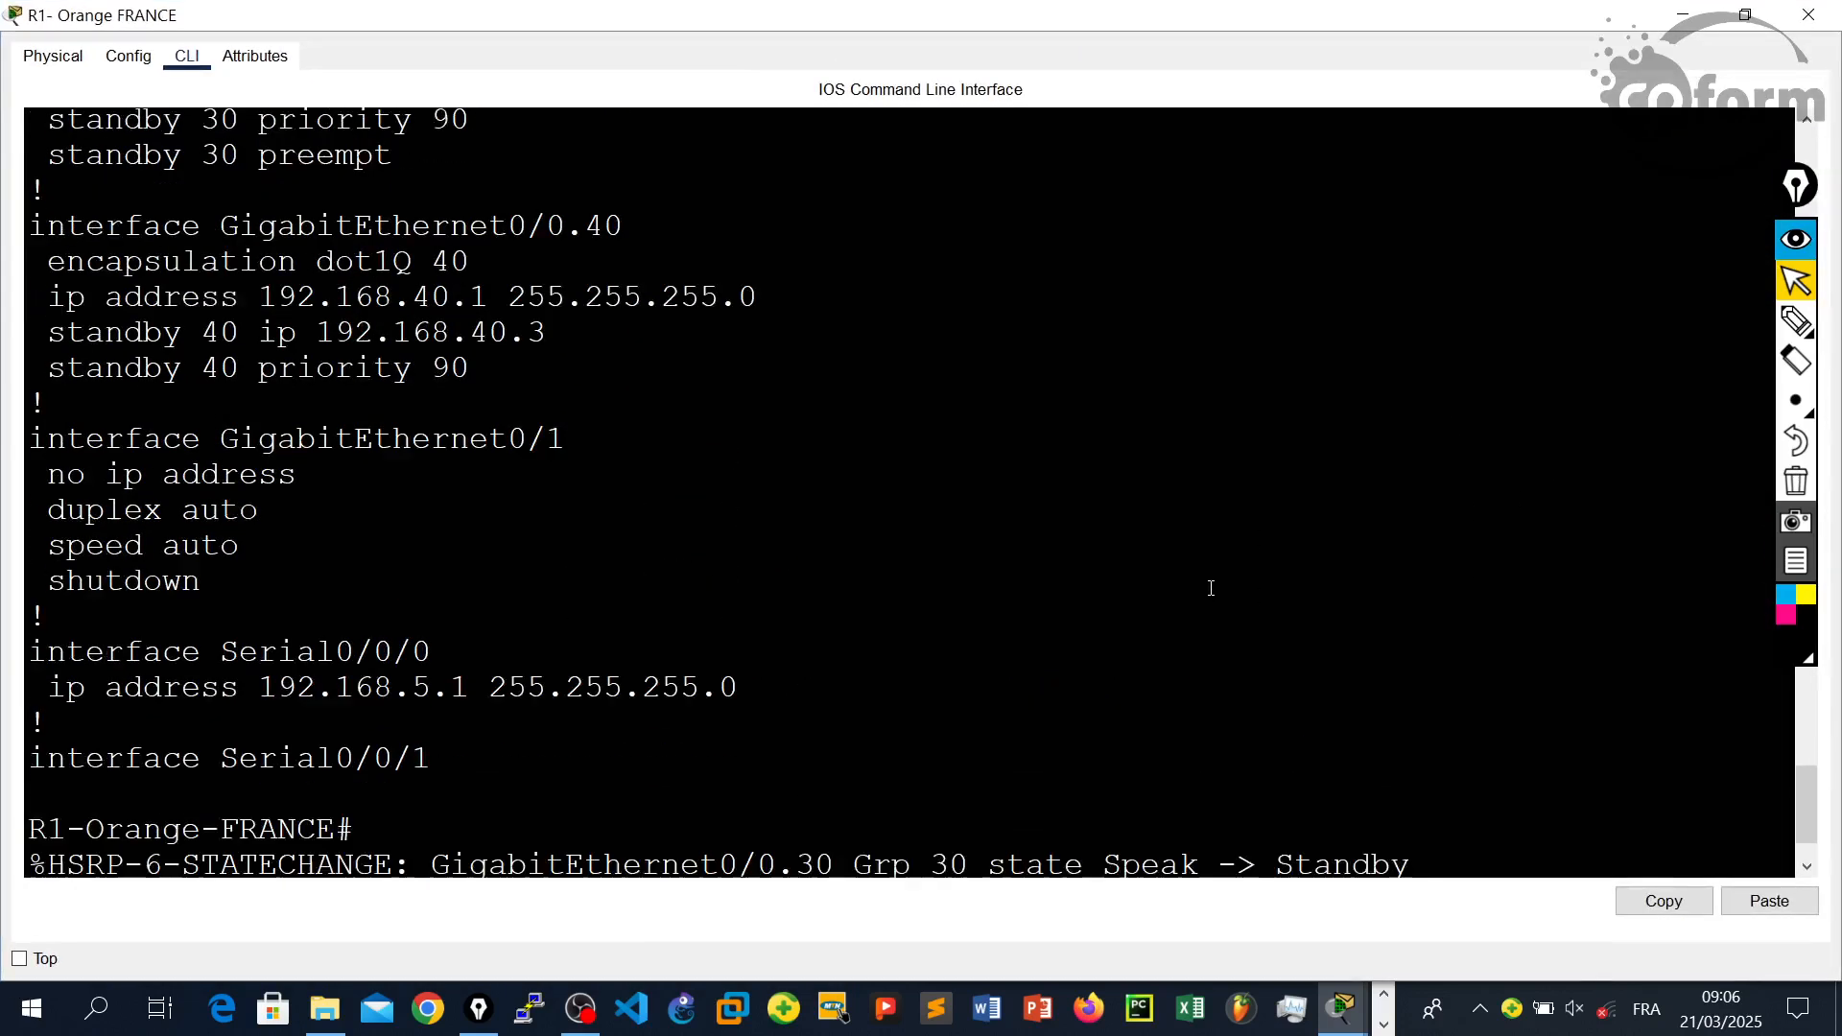
triple_click(1411, 731)
key(Return)
key(Return)
key(Return)
key(Return)
key(Return)
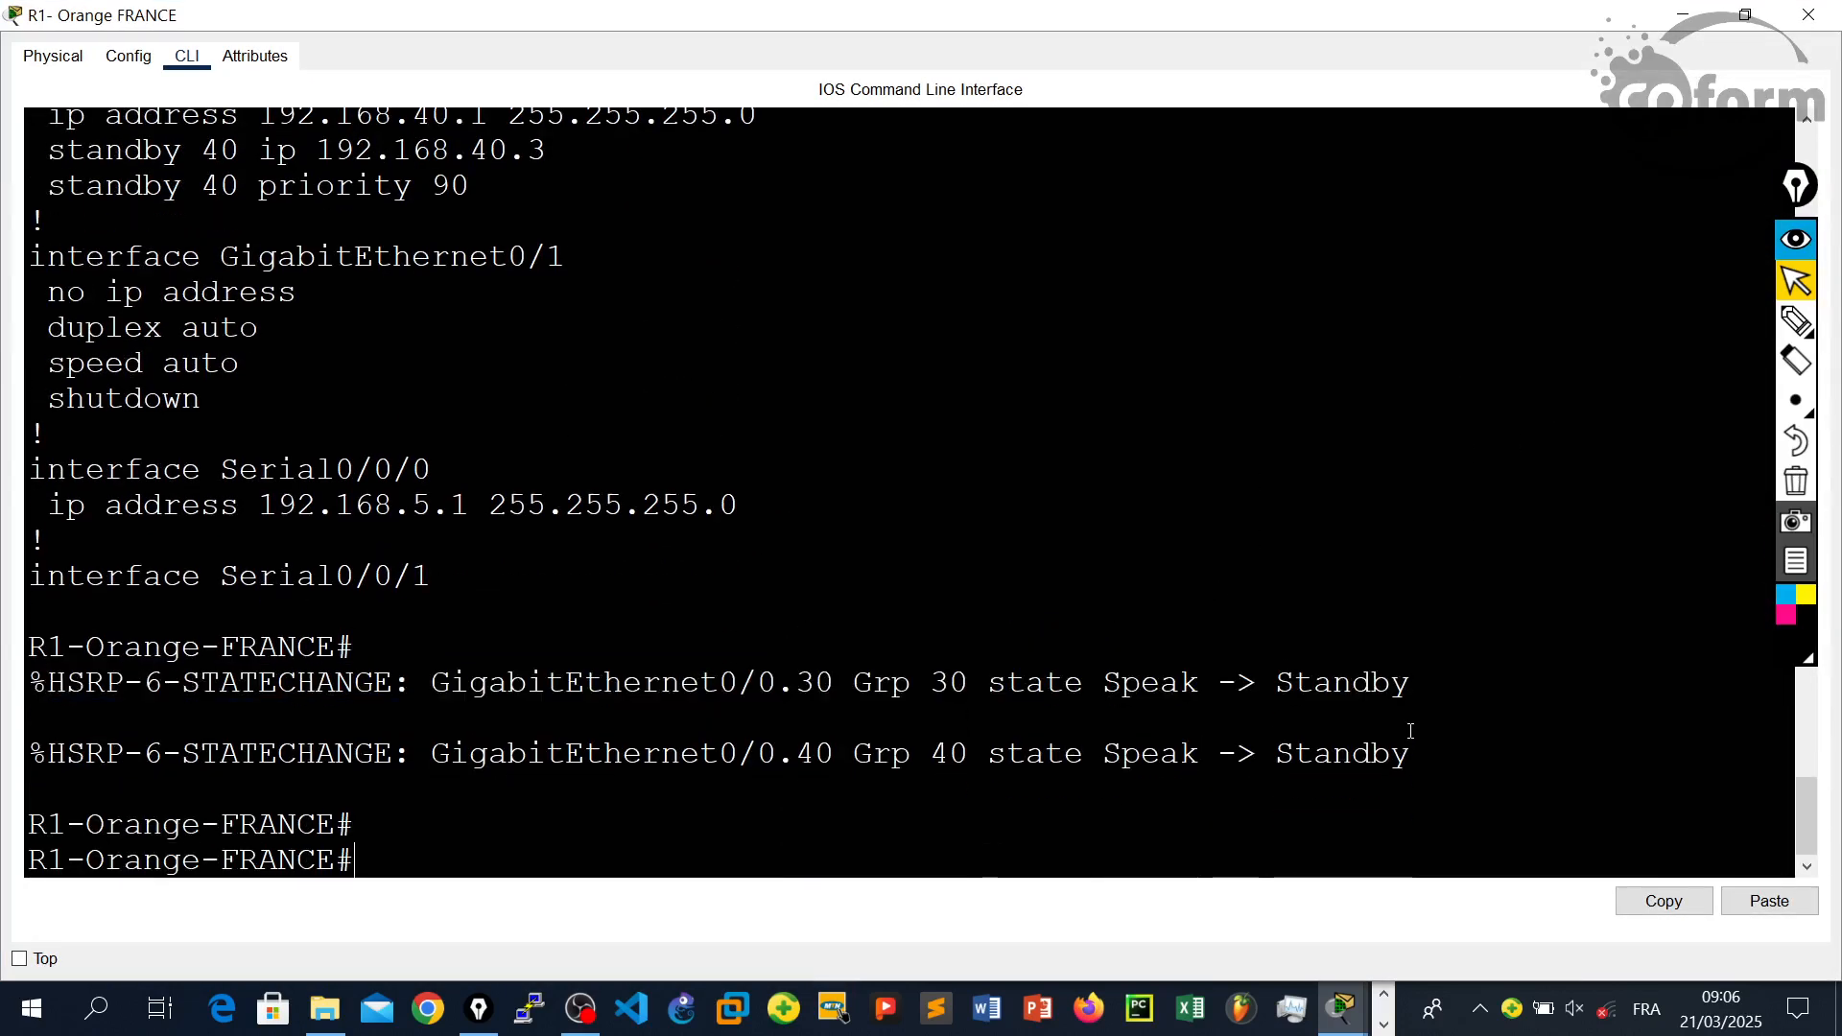
text(conf)
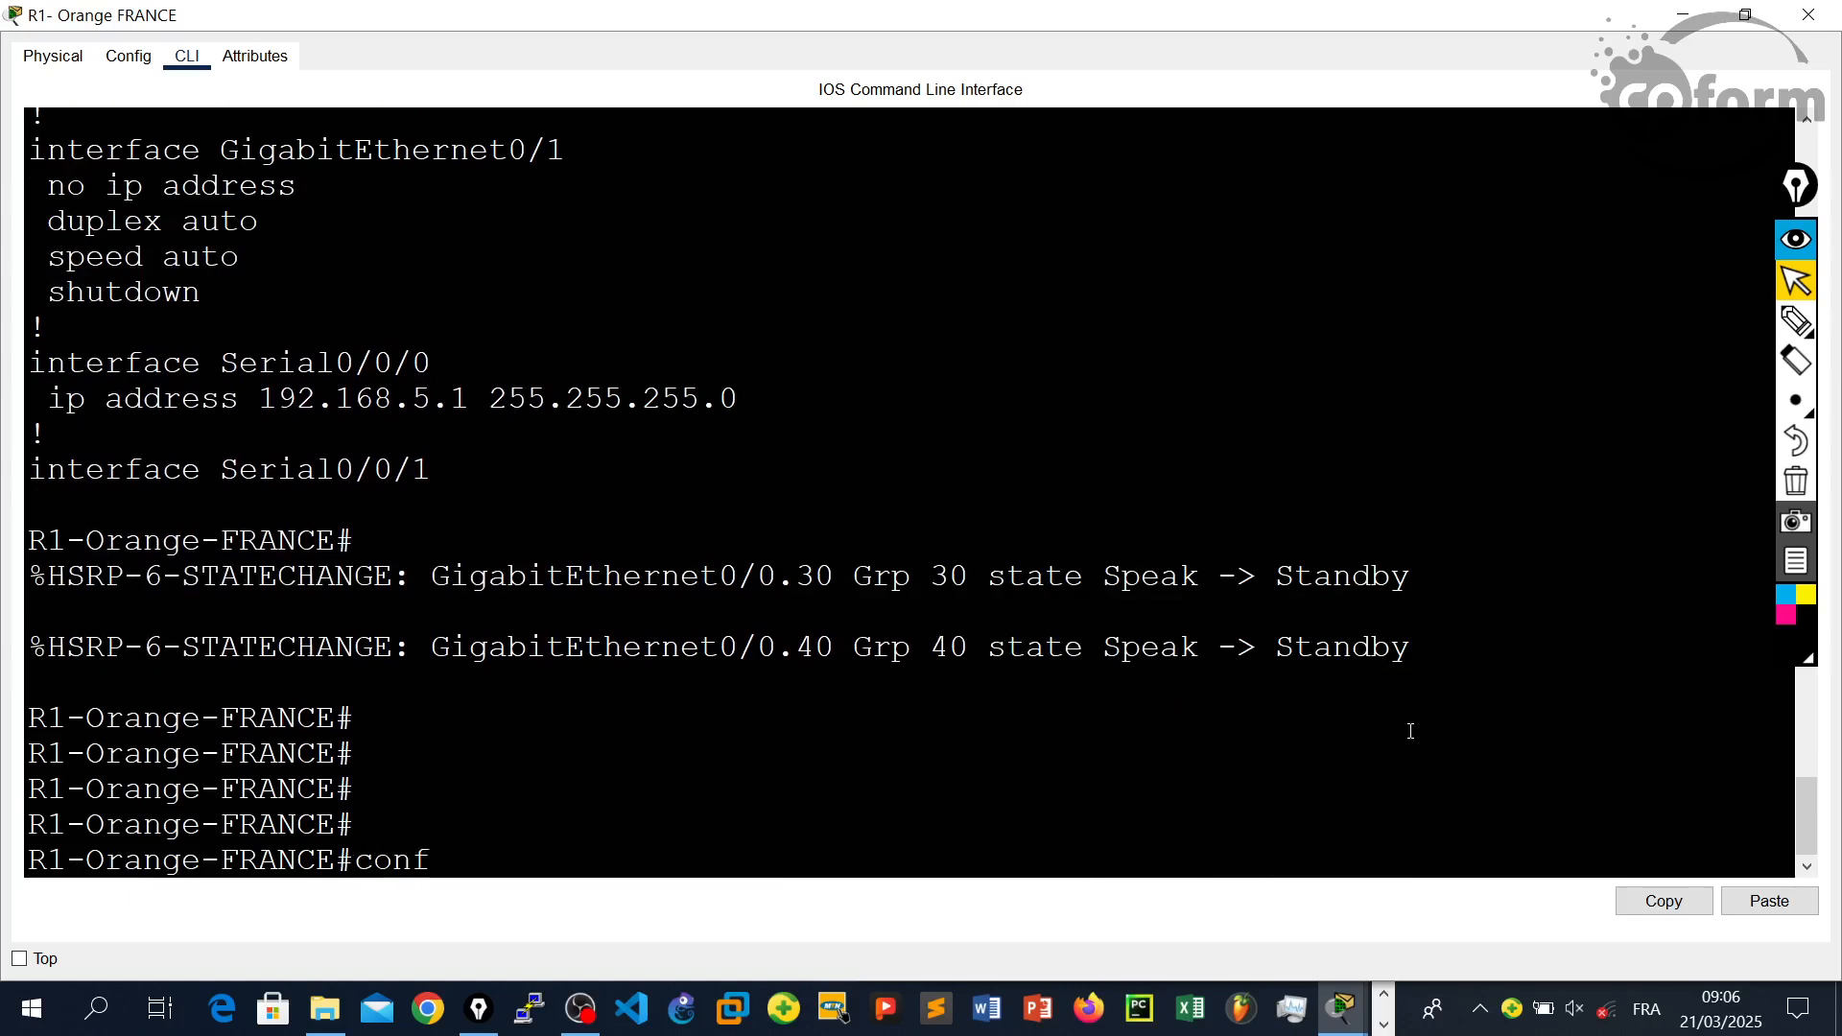
text( t)
key(Return)
key(Return)
- Enter the configuration of GigabitEthernet0/0.20 on R1 using the copied interface line
right_click(1403, 729)
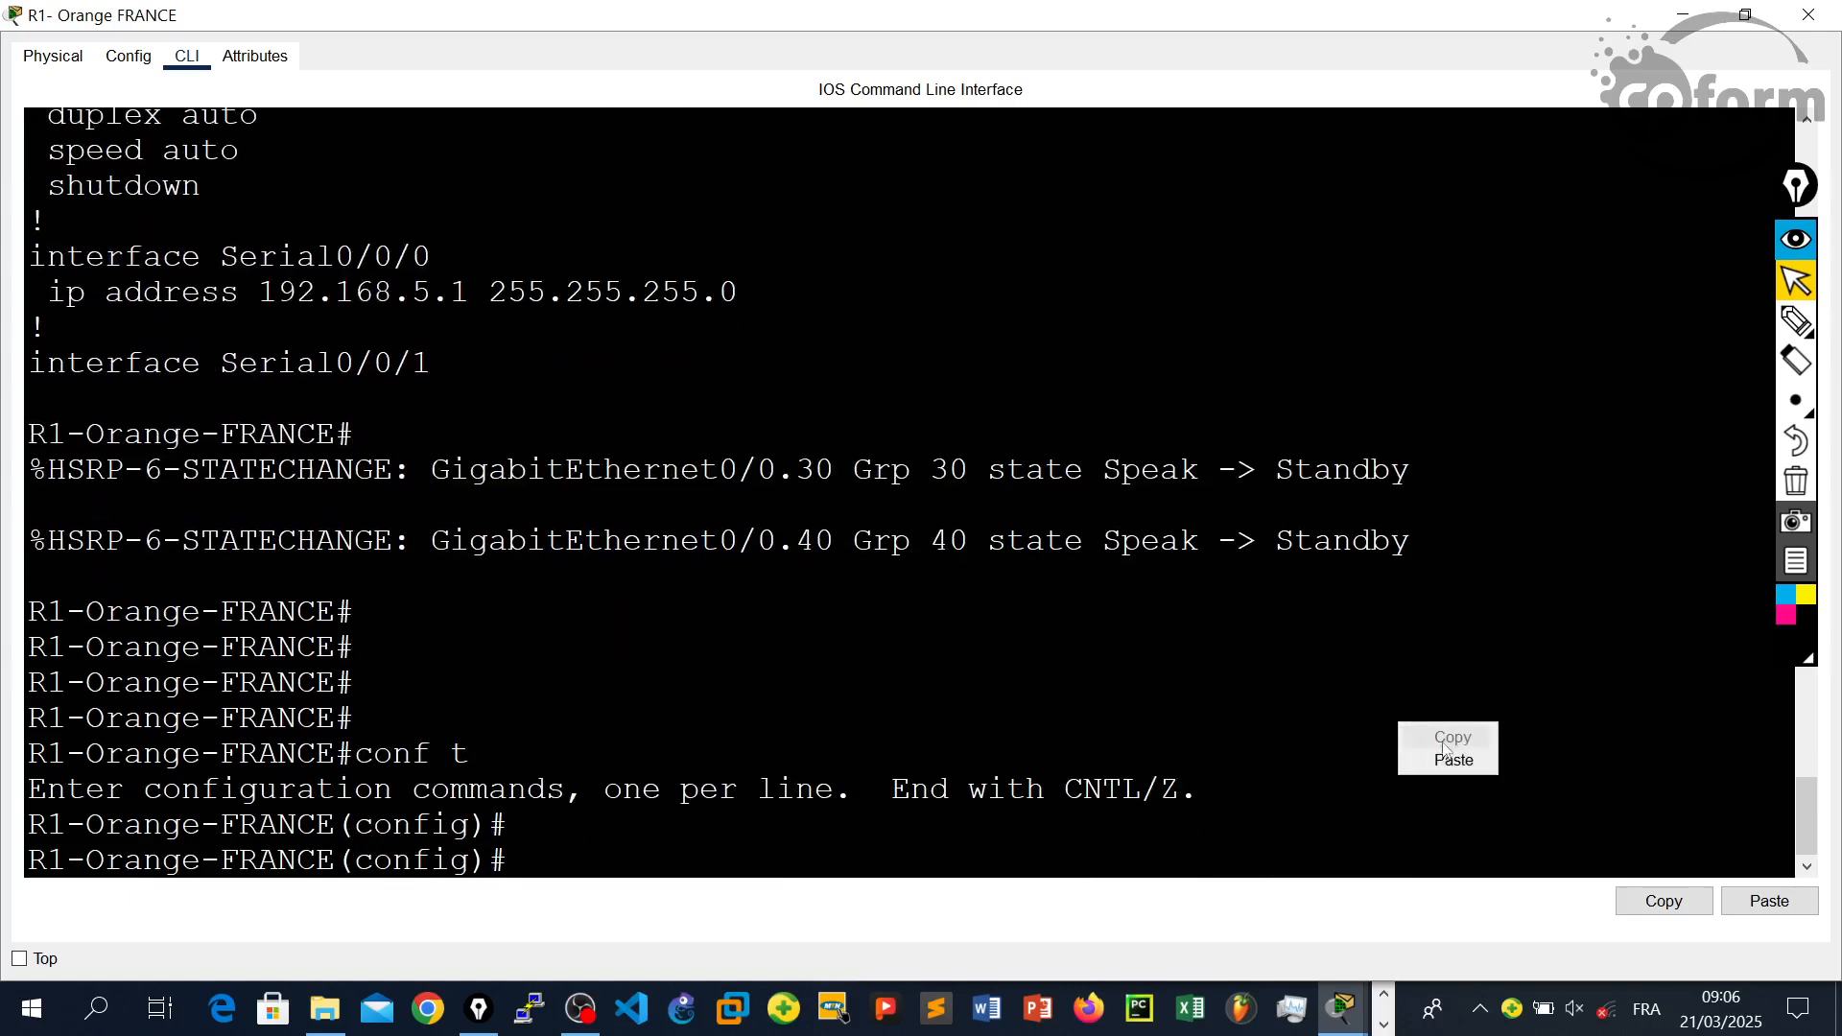
click(1428, 756)
key(Return)
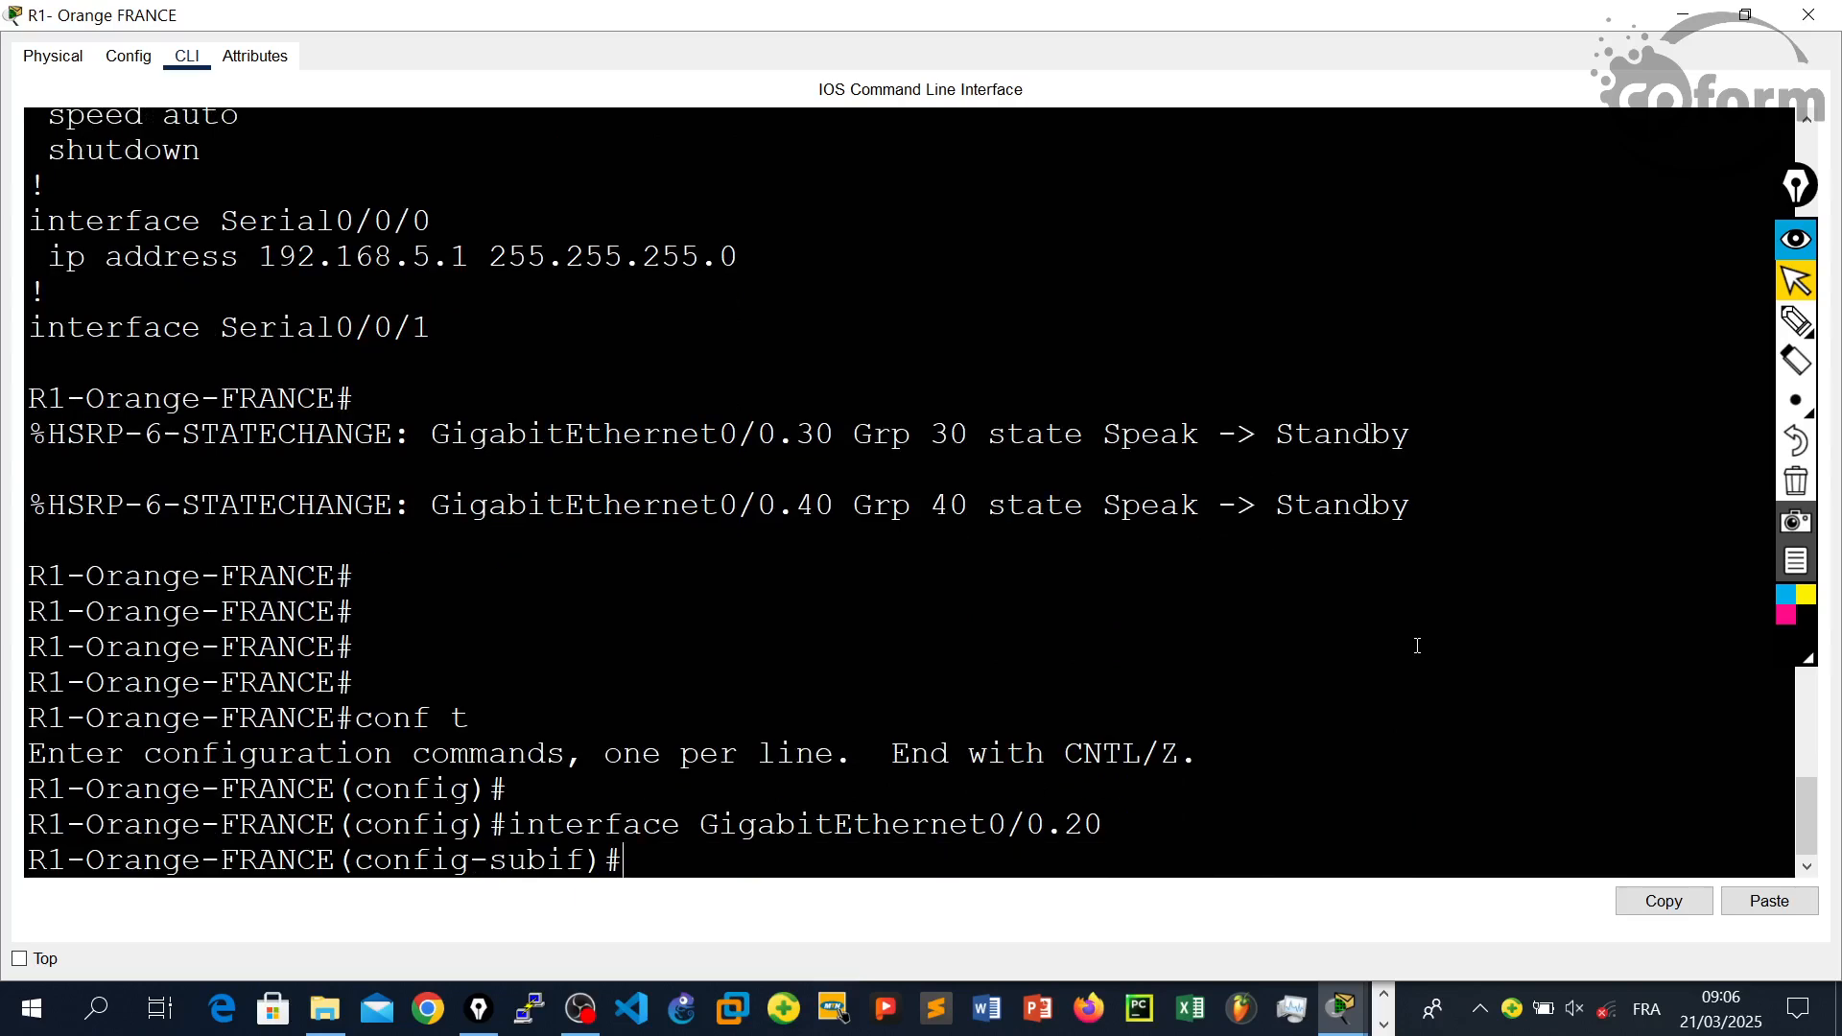
- Check R1's existing standby lines for subinterface 0/0.20 and set the HSRP group 20 priority to 110
scroll(752, 545, up, 9)
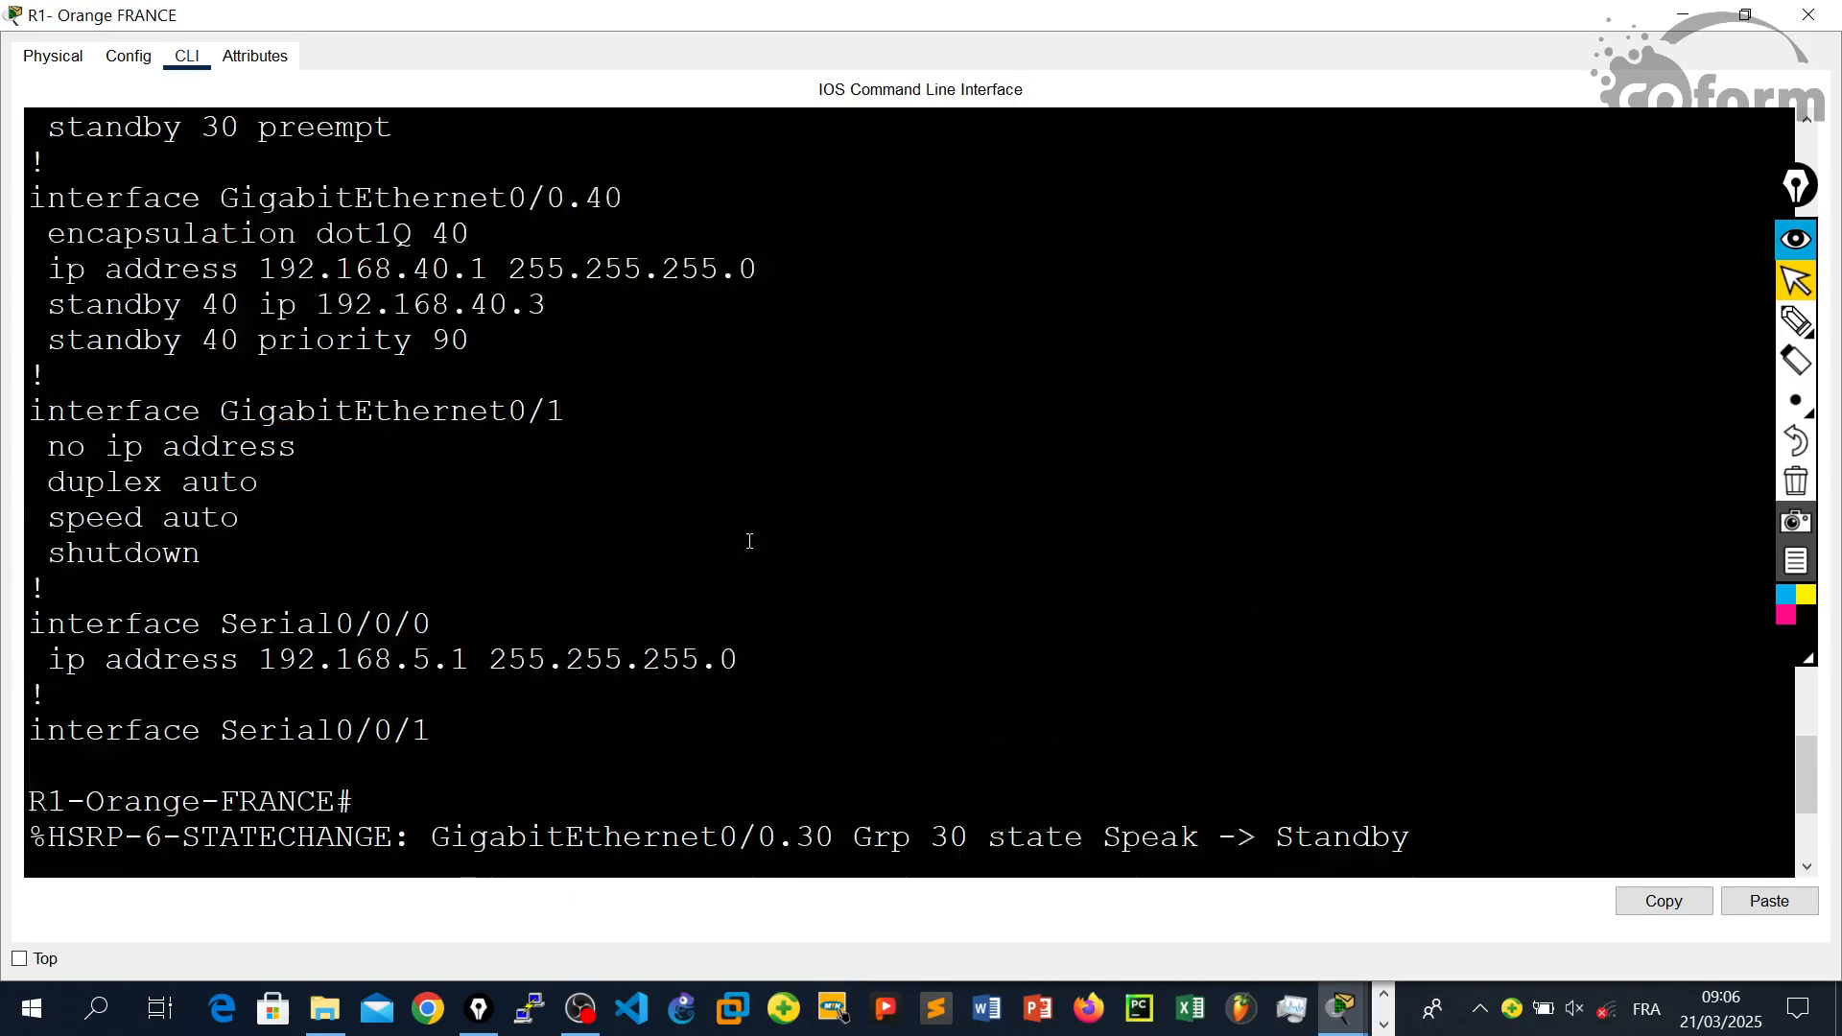
scroll(750, 542, up, 1)
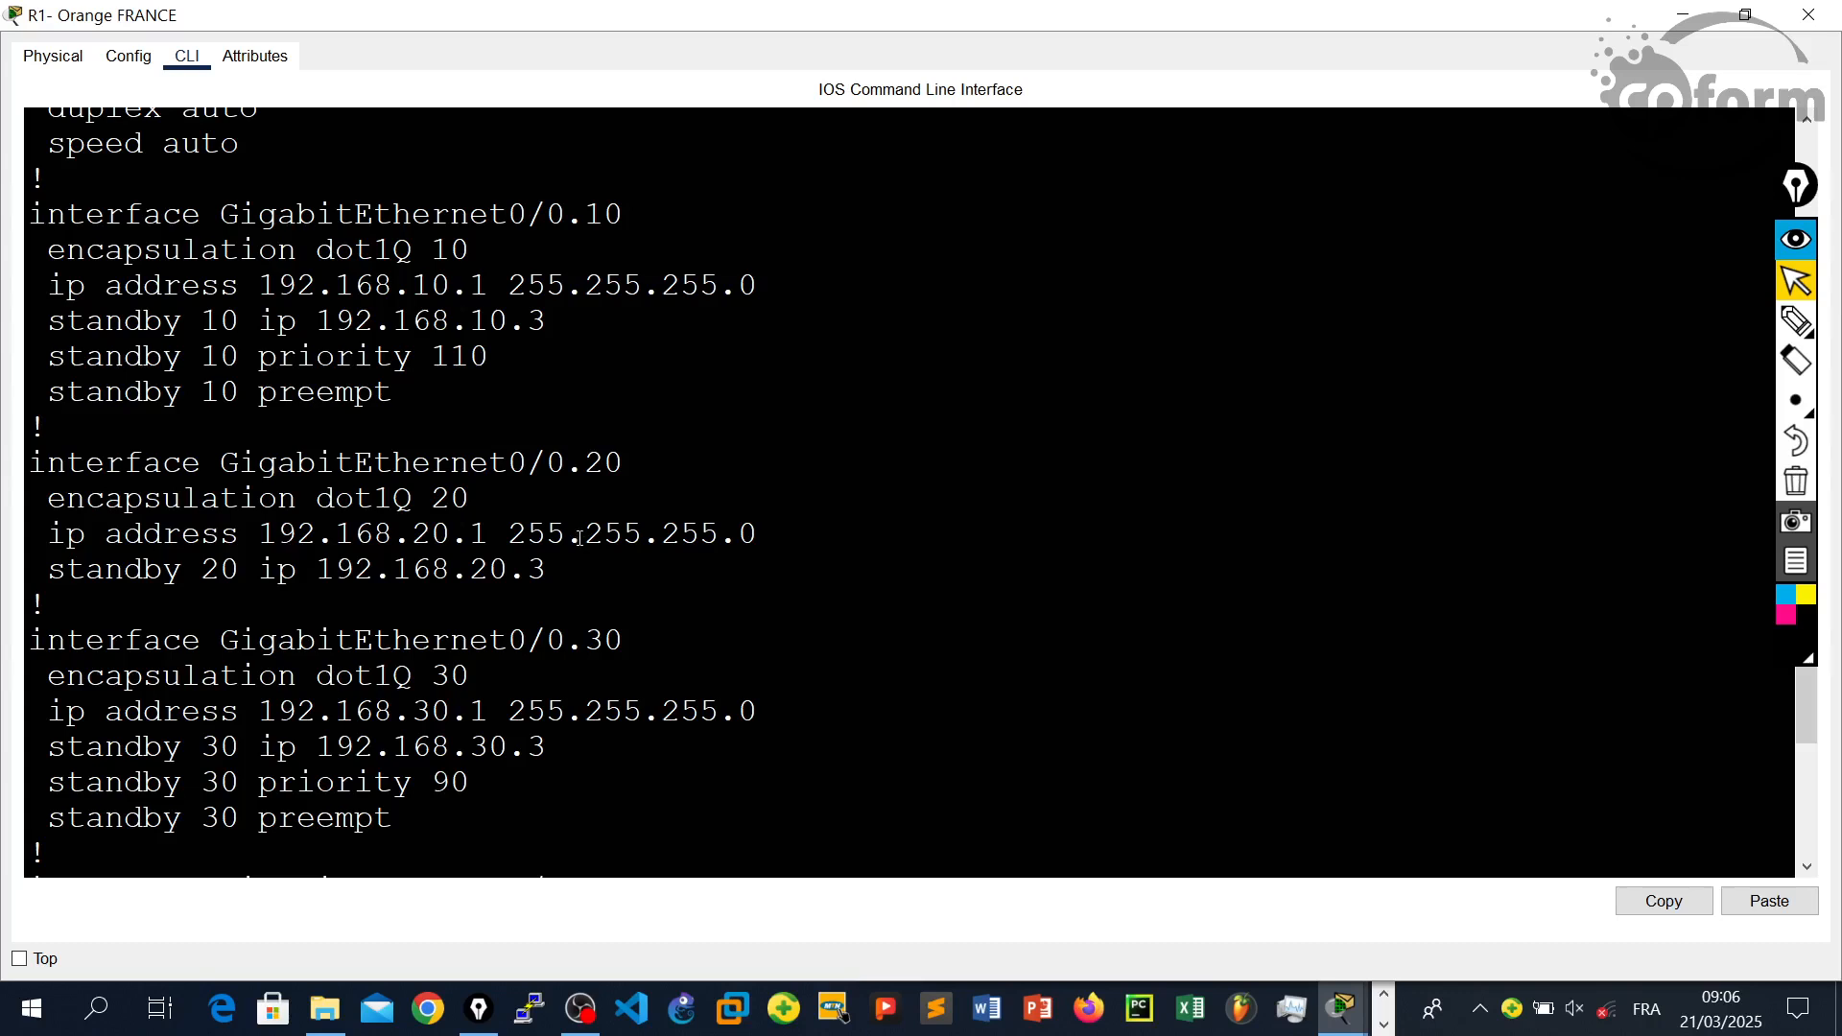
scroll(590, 547, down, 10)
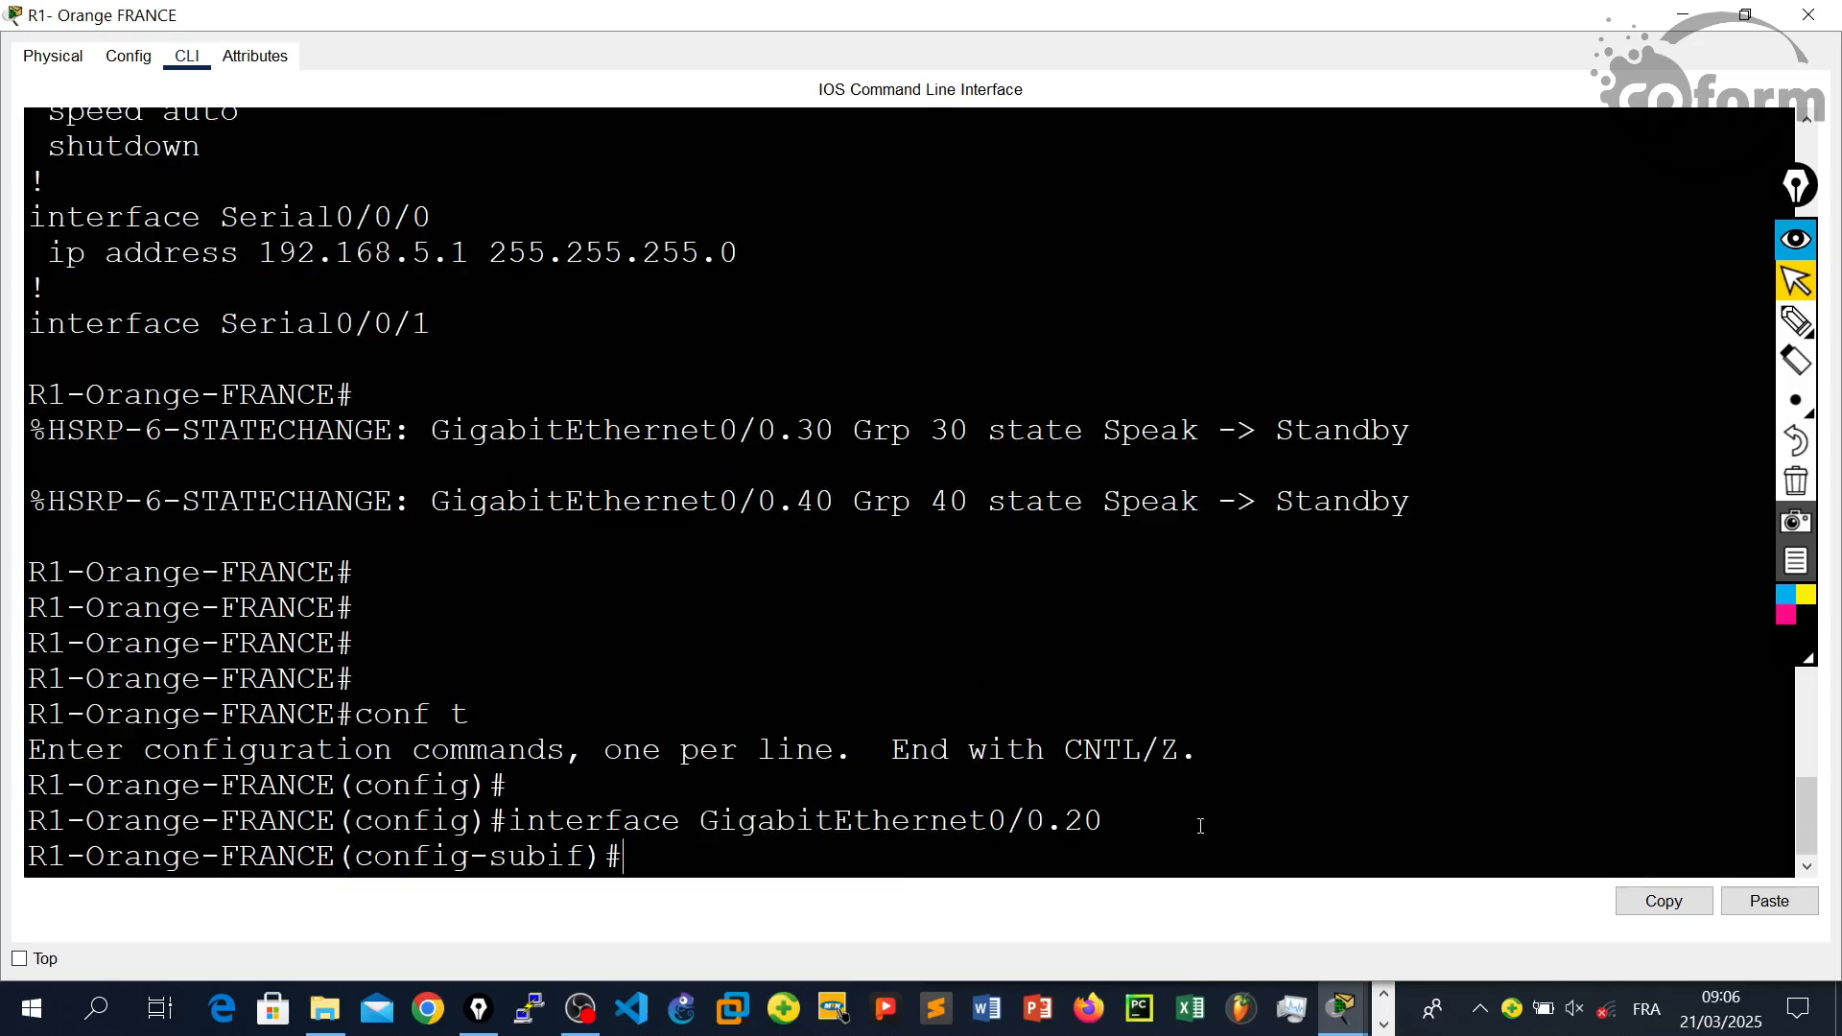
text(st)
key(Tab)
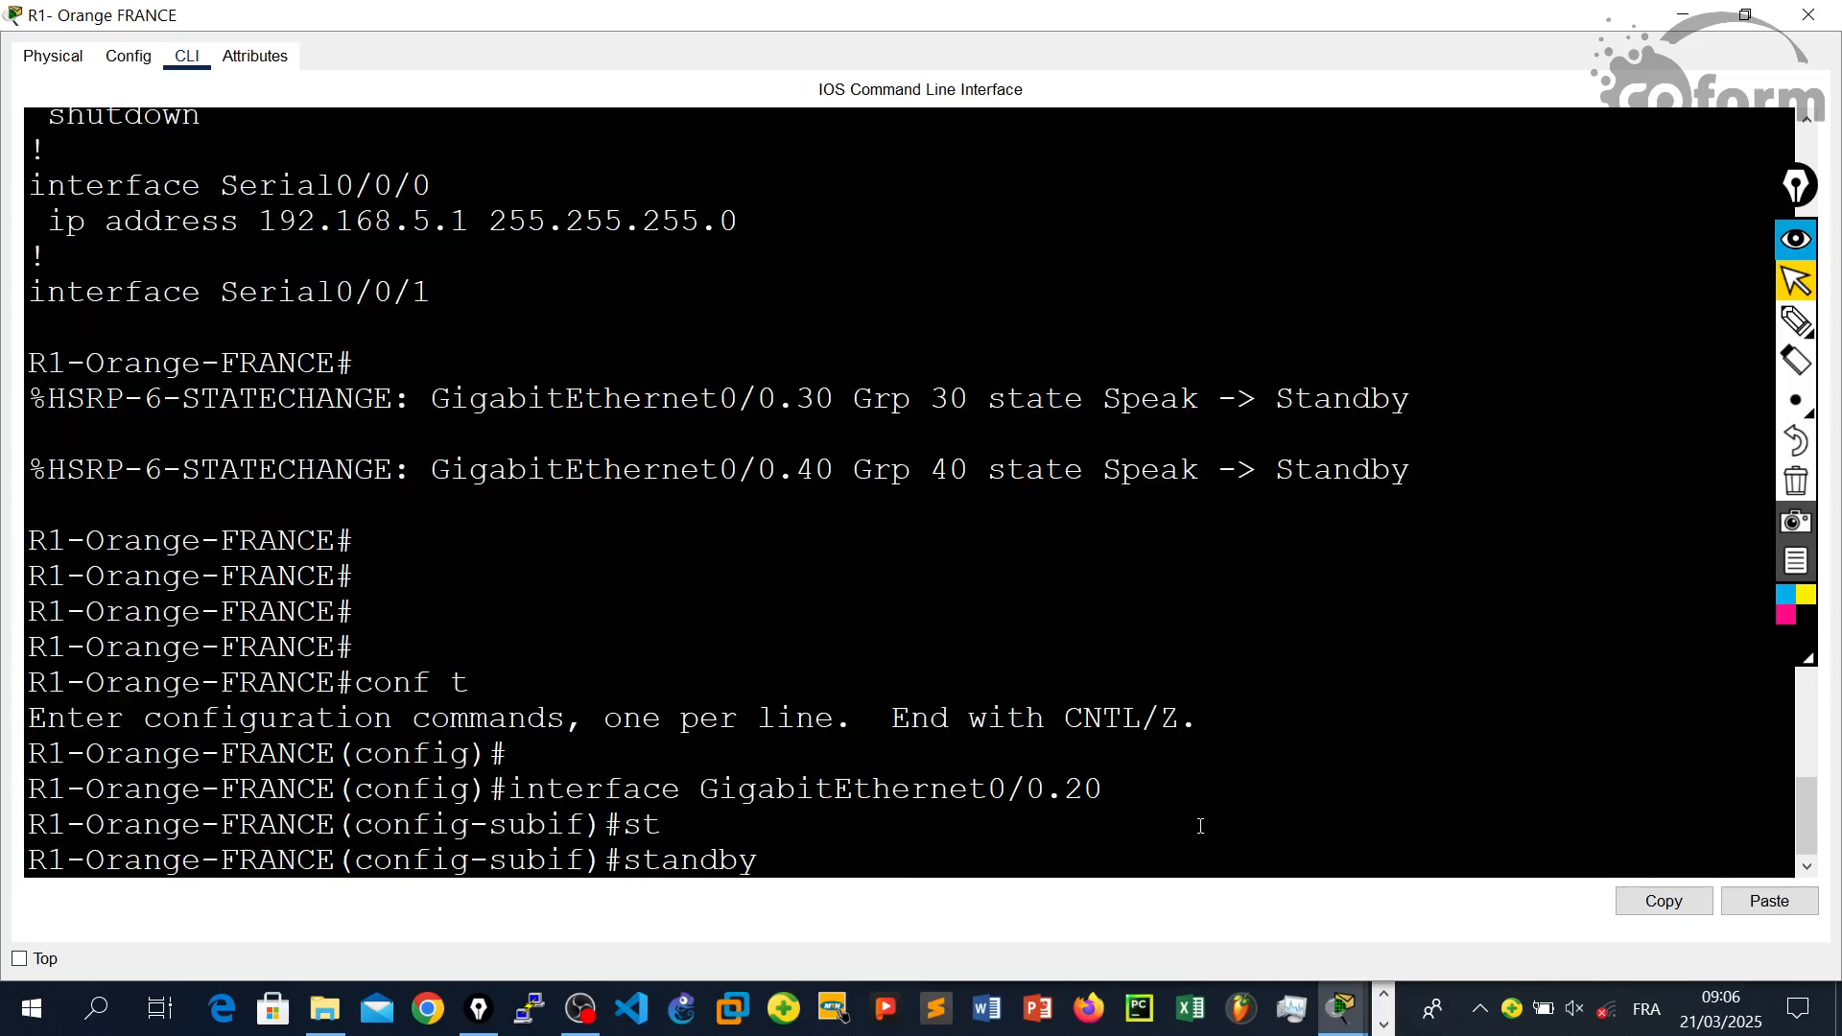
text(20 prio)
key(Tab)
text(11)
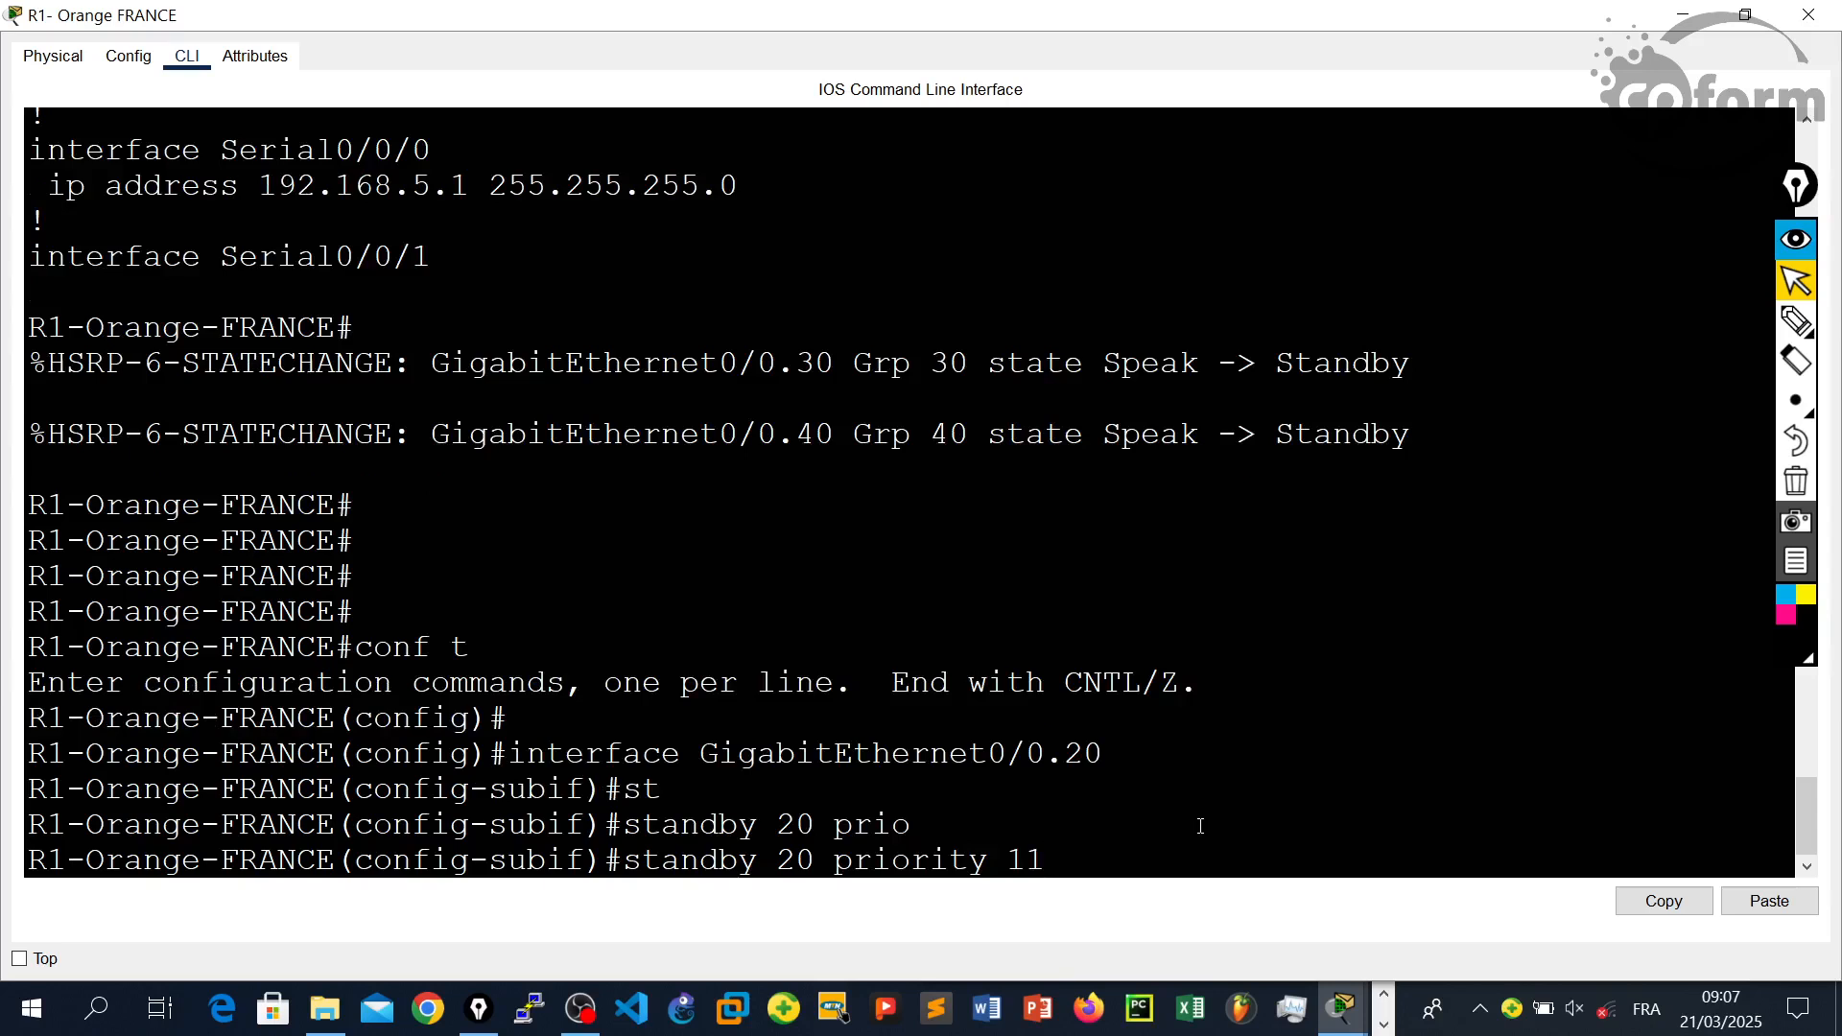
text(0)
key(Return)
key(Return)
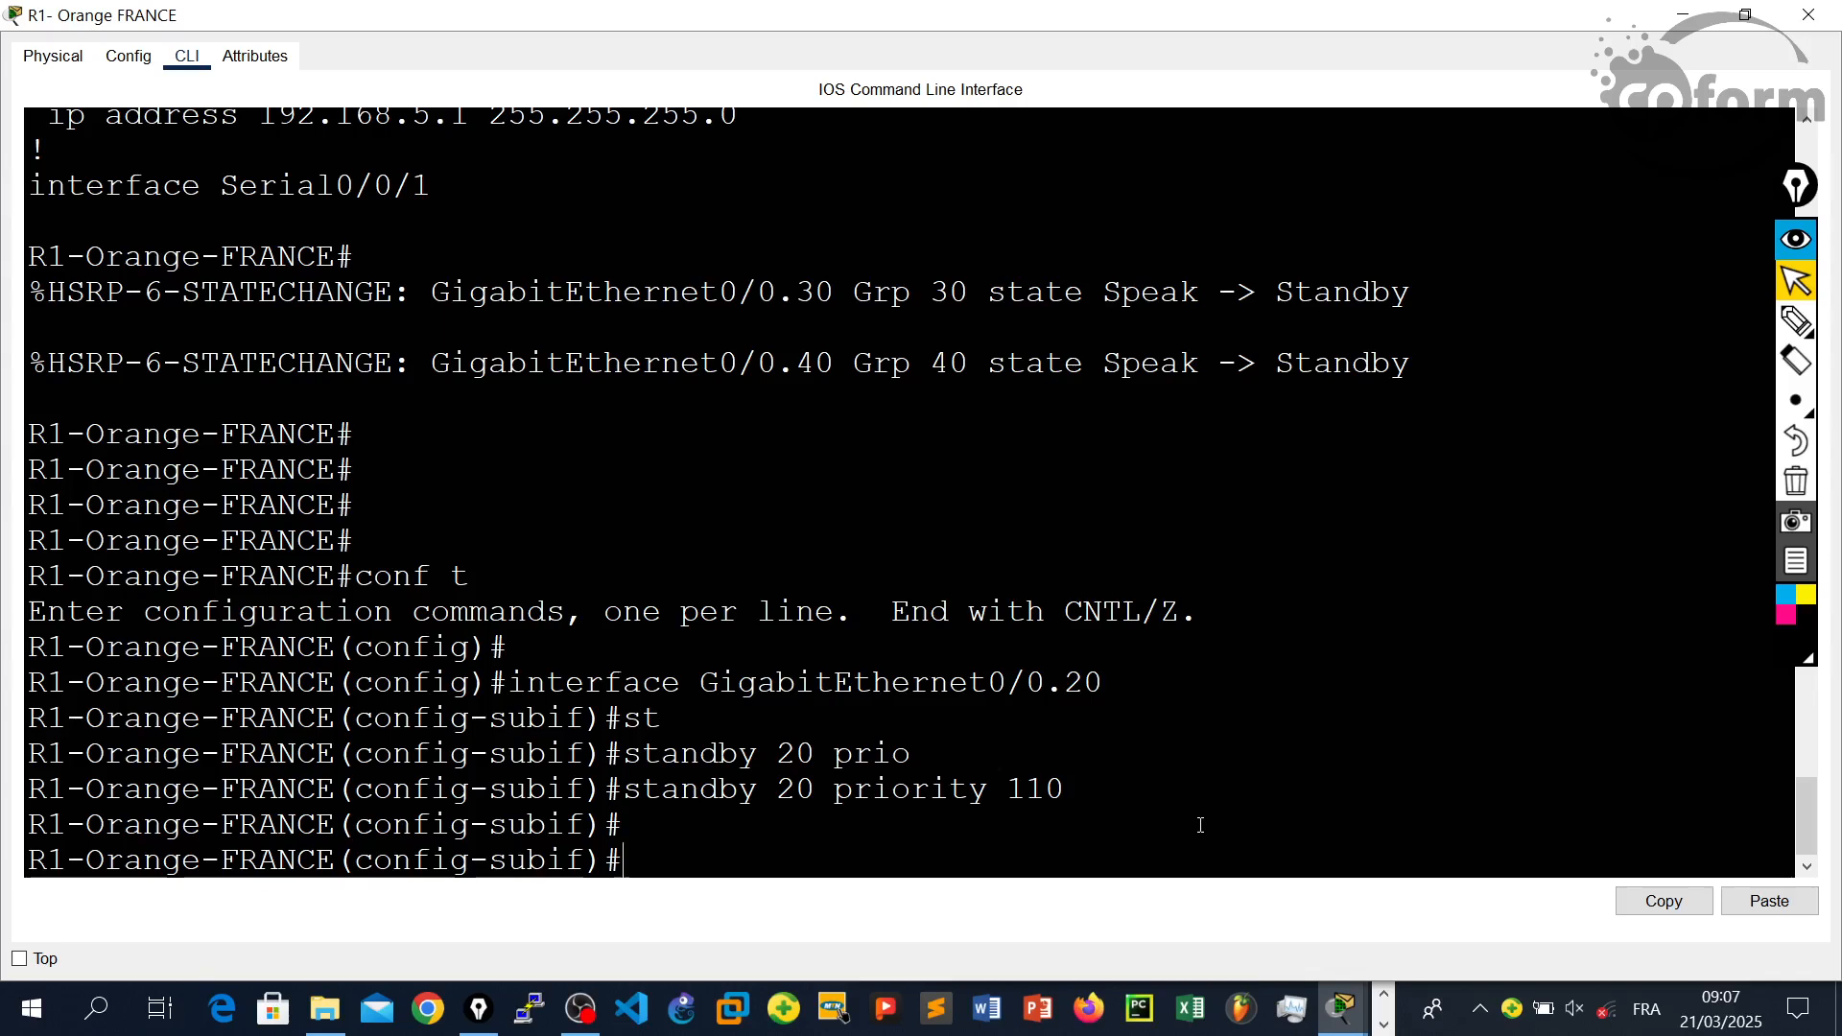
- Enable preemption for HSRP group 20 on R1's GigabitEthernet0/0.20 and return to global configuration mode
text(st)
key(Tab)
text(20)
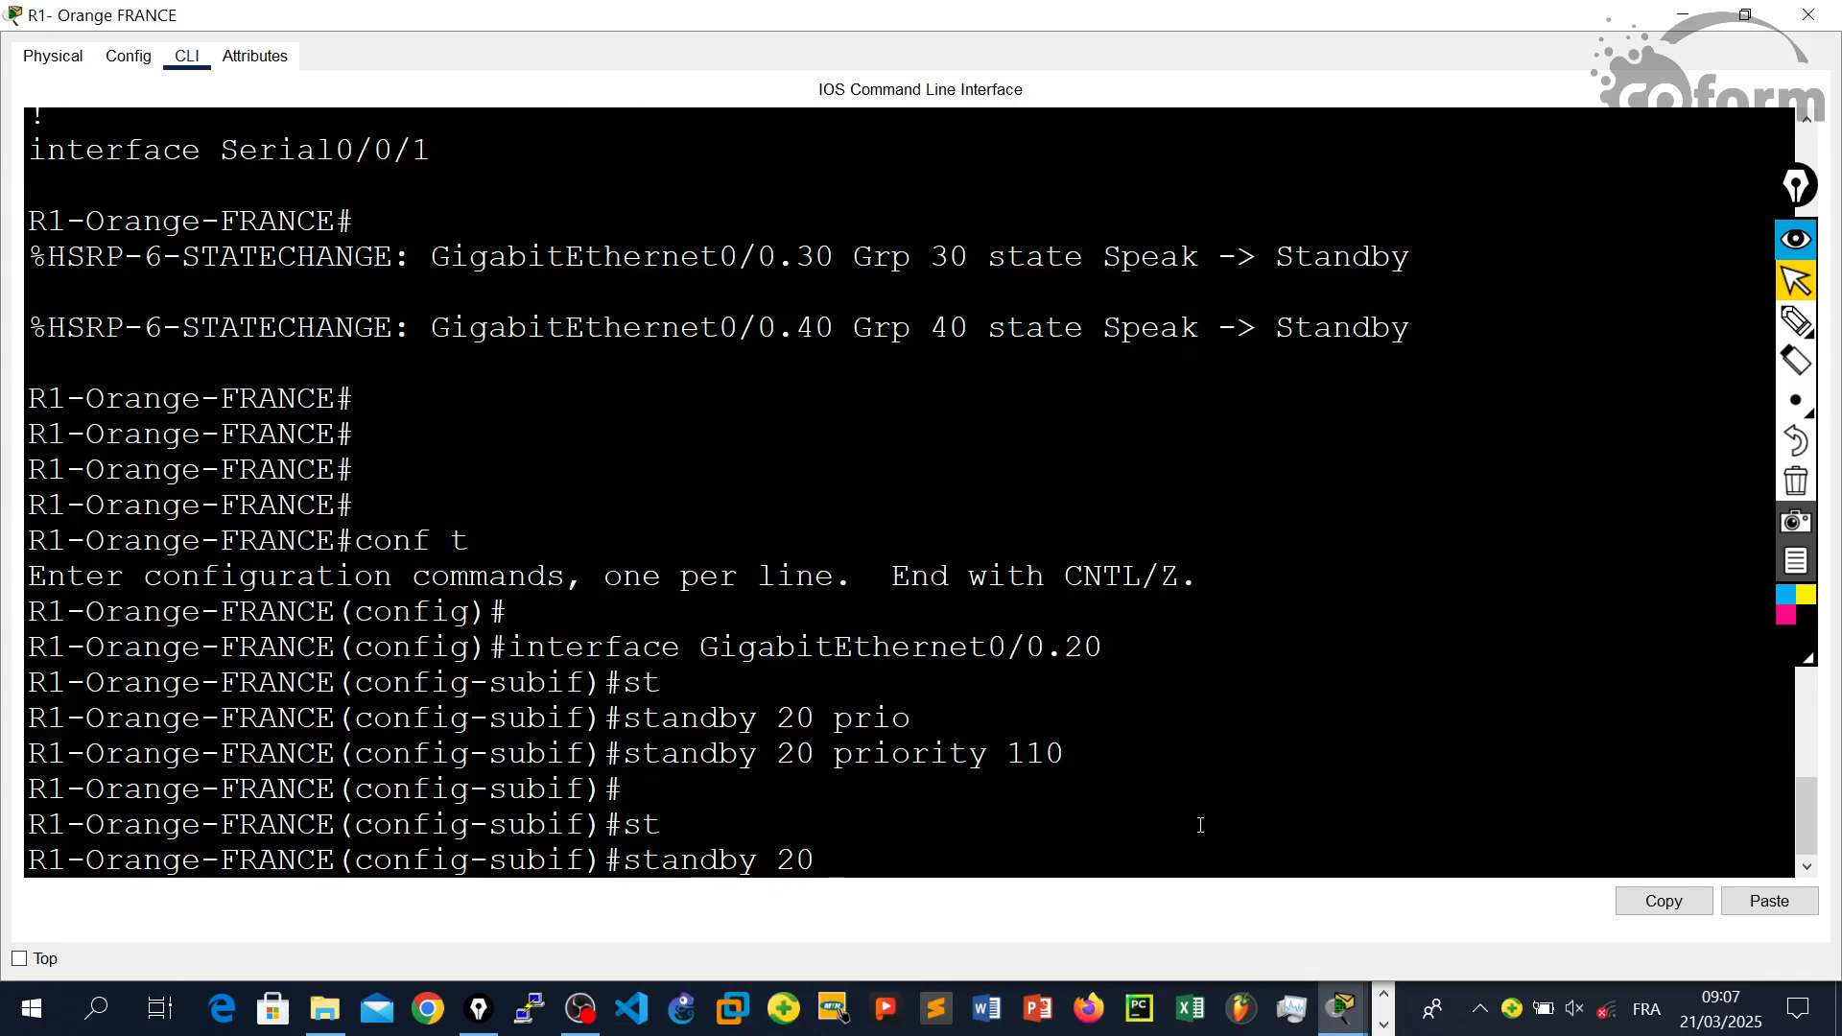
text(prea)
key(BackSpace)
key(Tab)
key(Return)
key(Return)
key(Return)
text(ex)
key(Return)
key(Return)
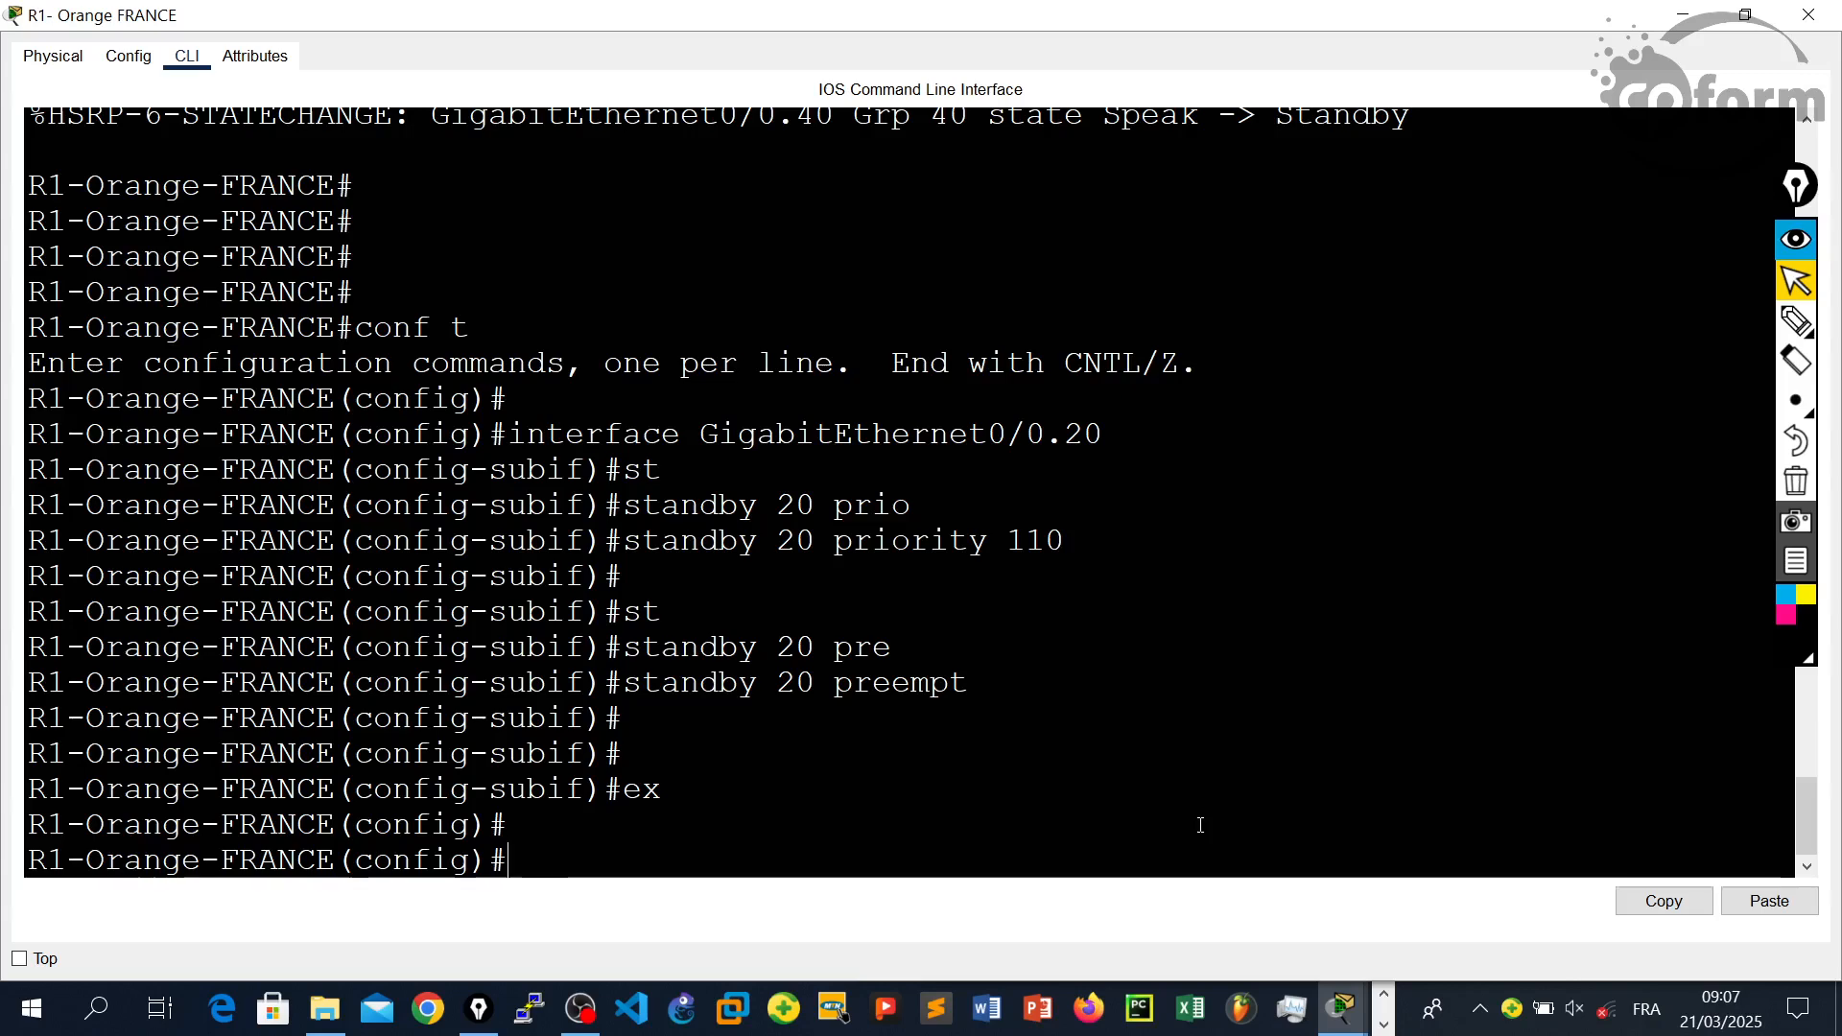
- Review the standby lines of subinterfaces 0/0.10 to 0/0.40 in R1's earlier configuration listing for missing settings
scroll(1058, 600, up, 20)
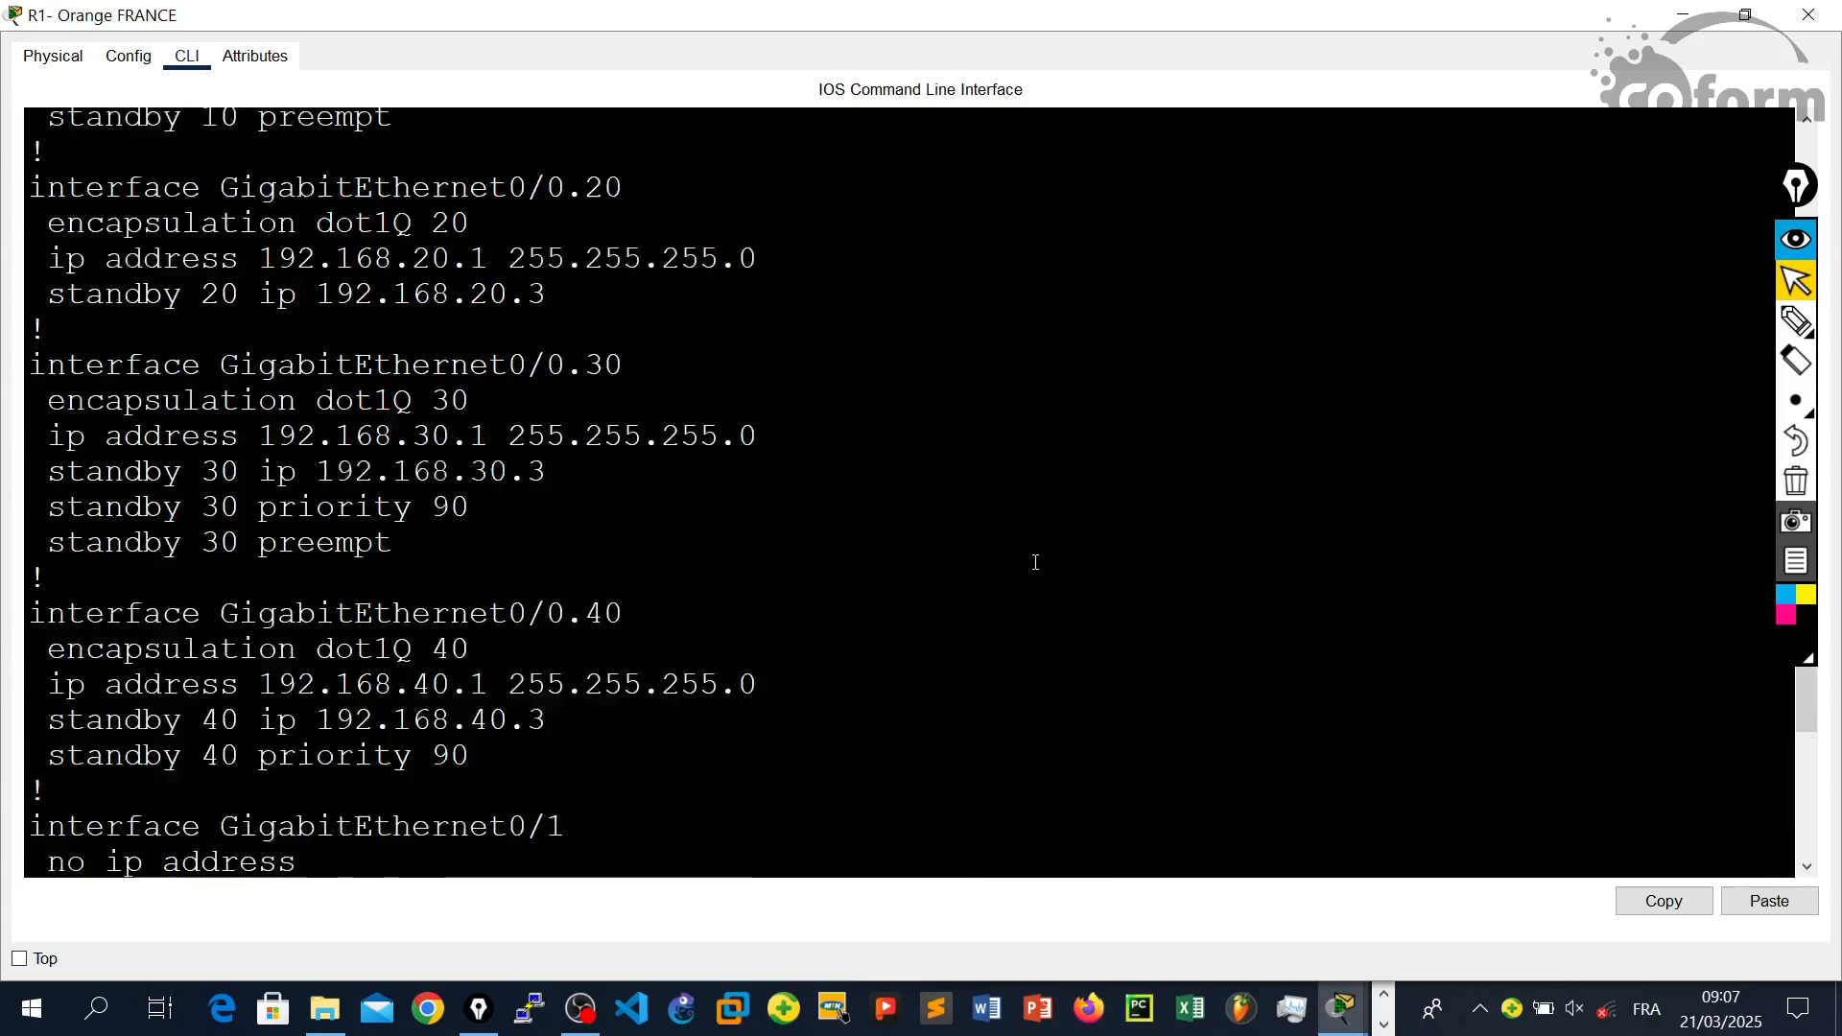
scroll(493, 389, up, 1)
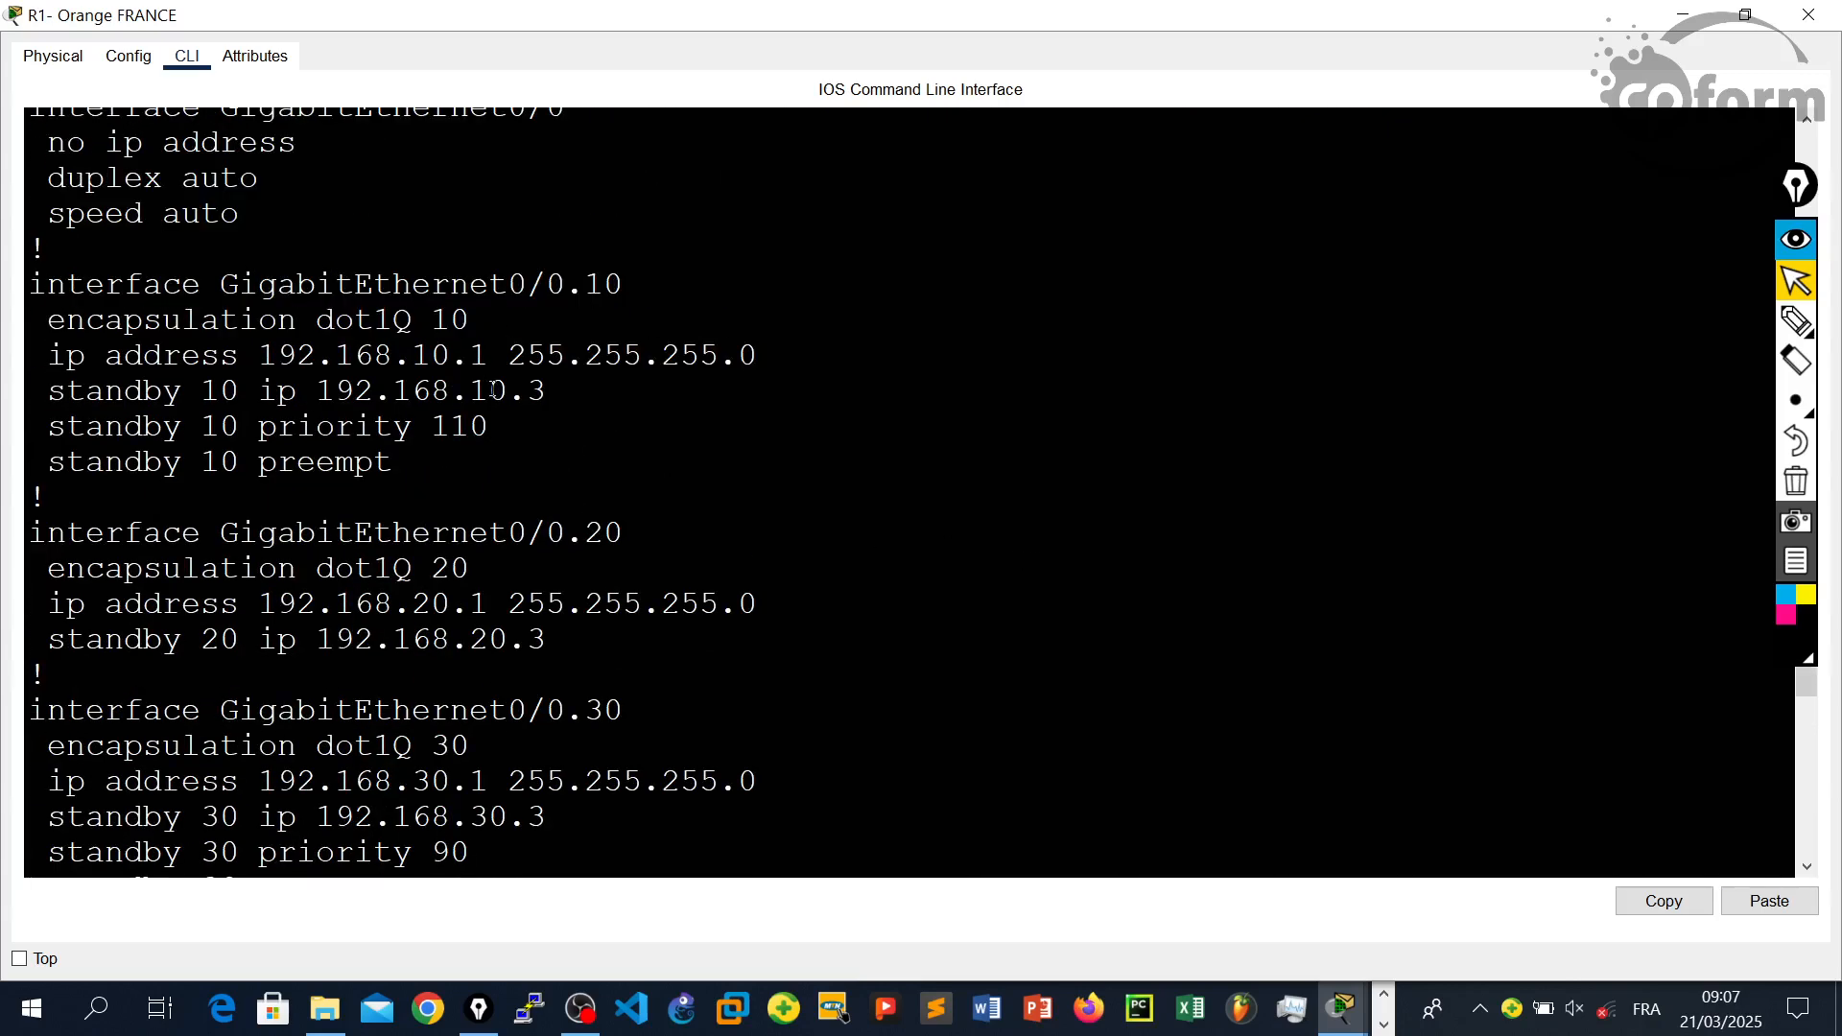
scroll(438, 426, down, 2)
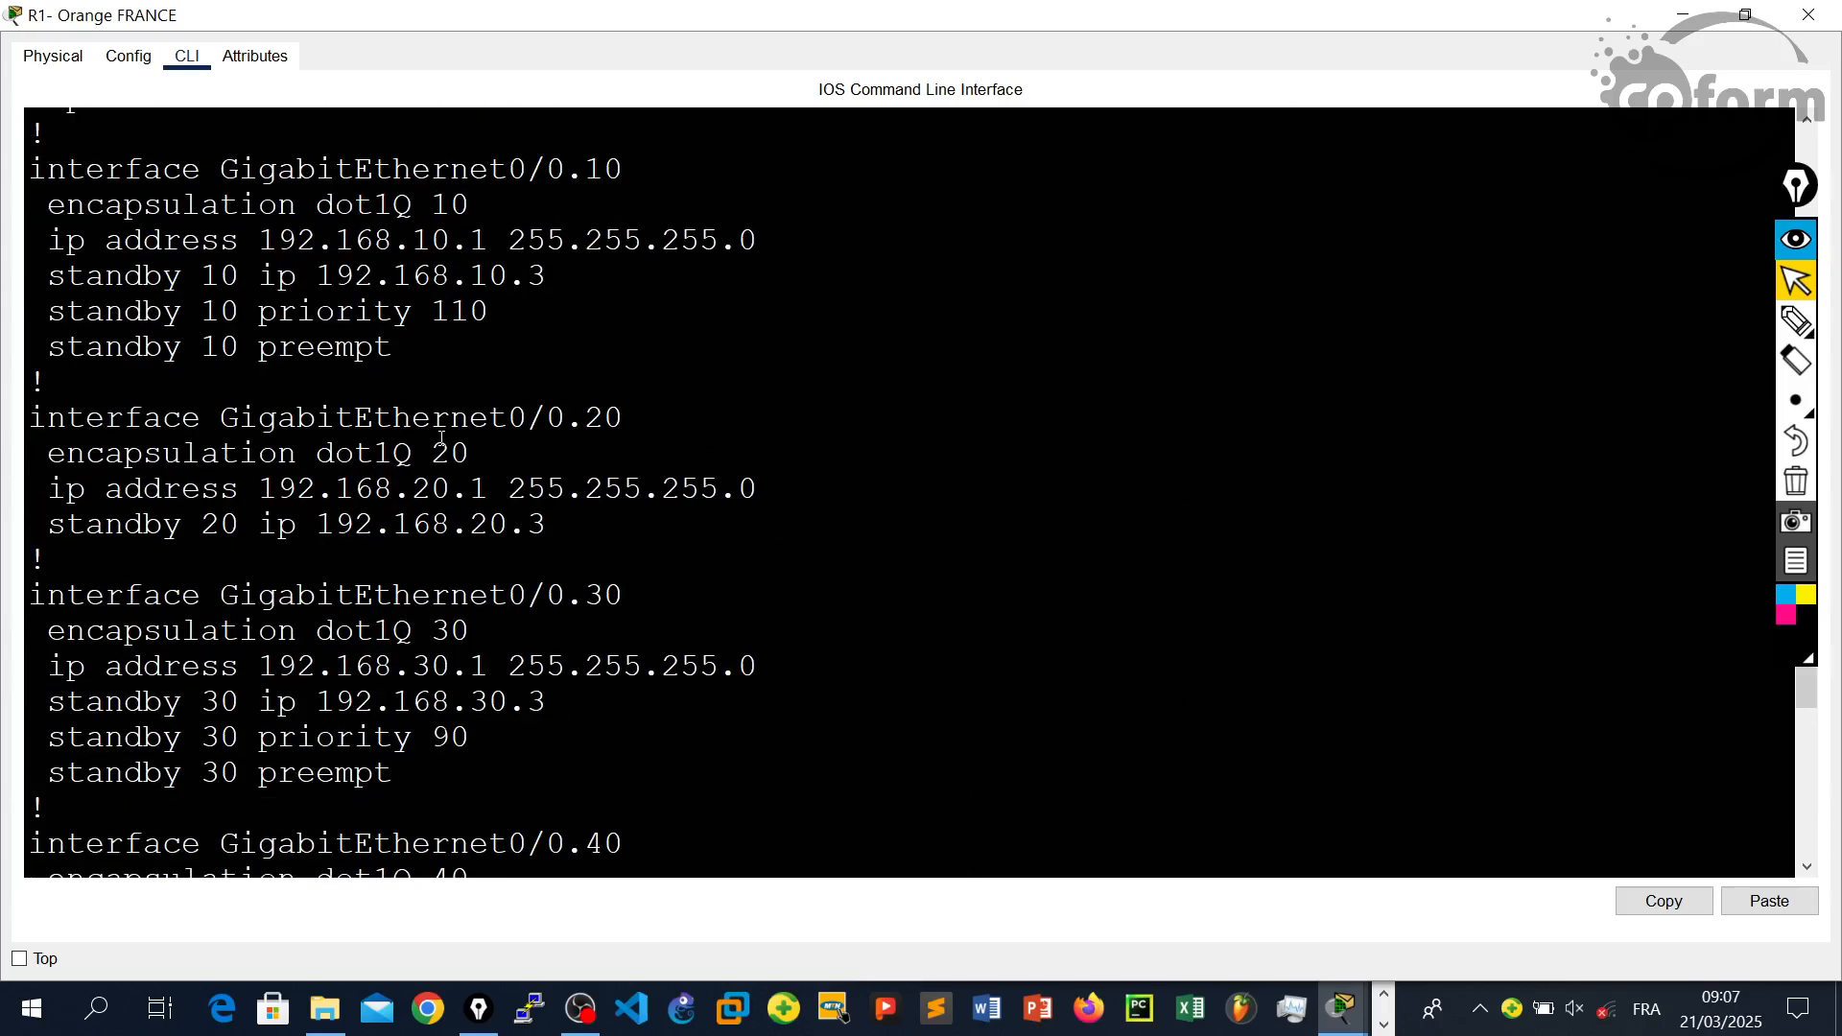
scroll(441, 437, down, 1)
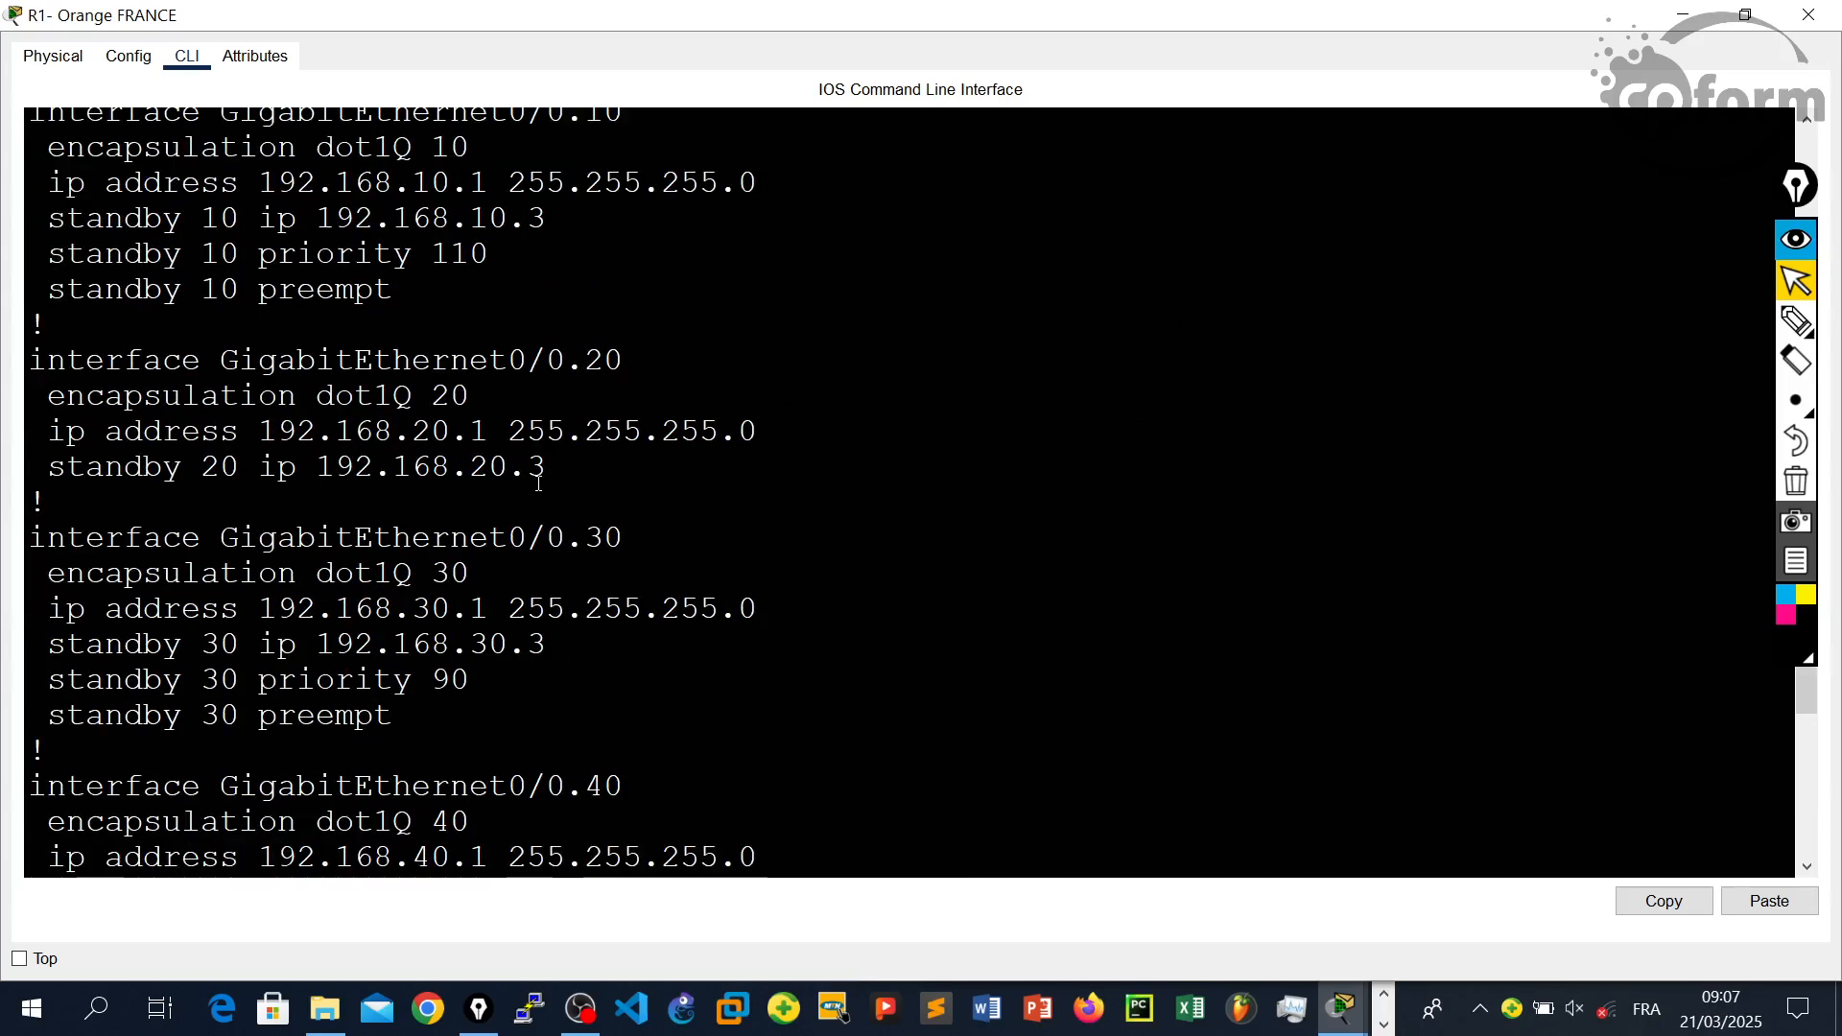
scroll(501, 489, down, 5)
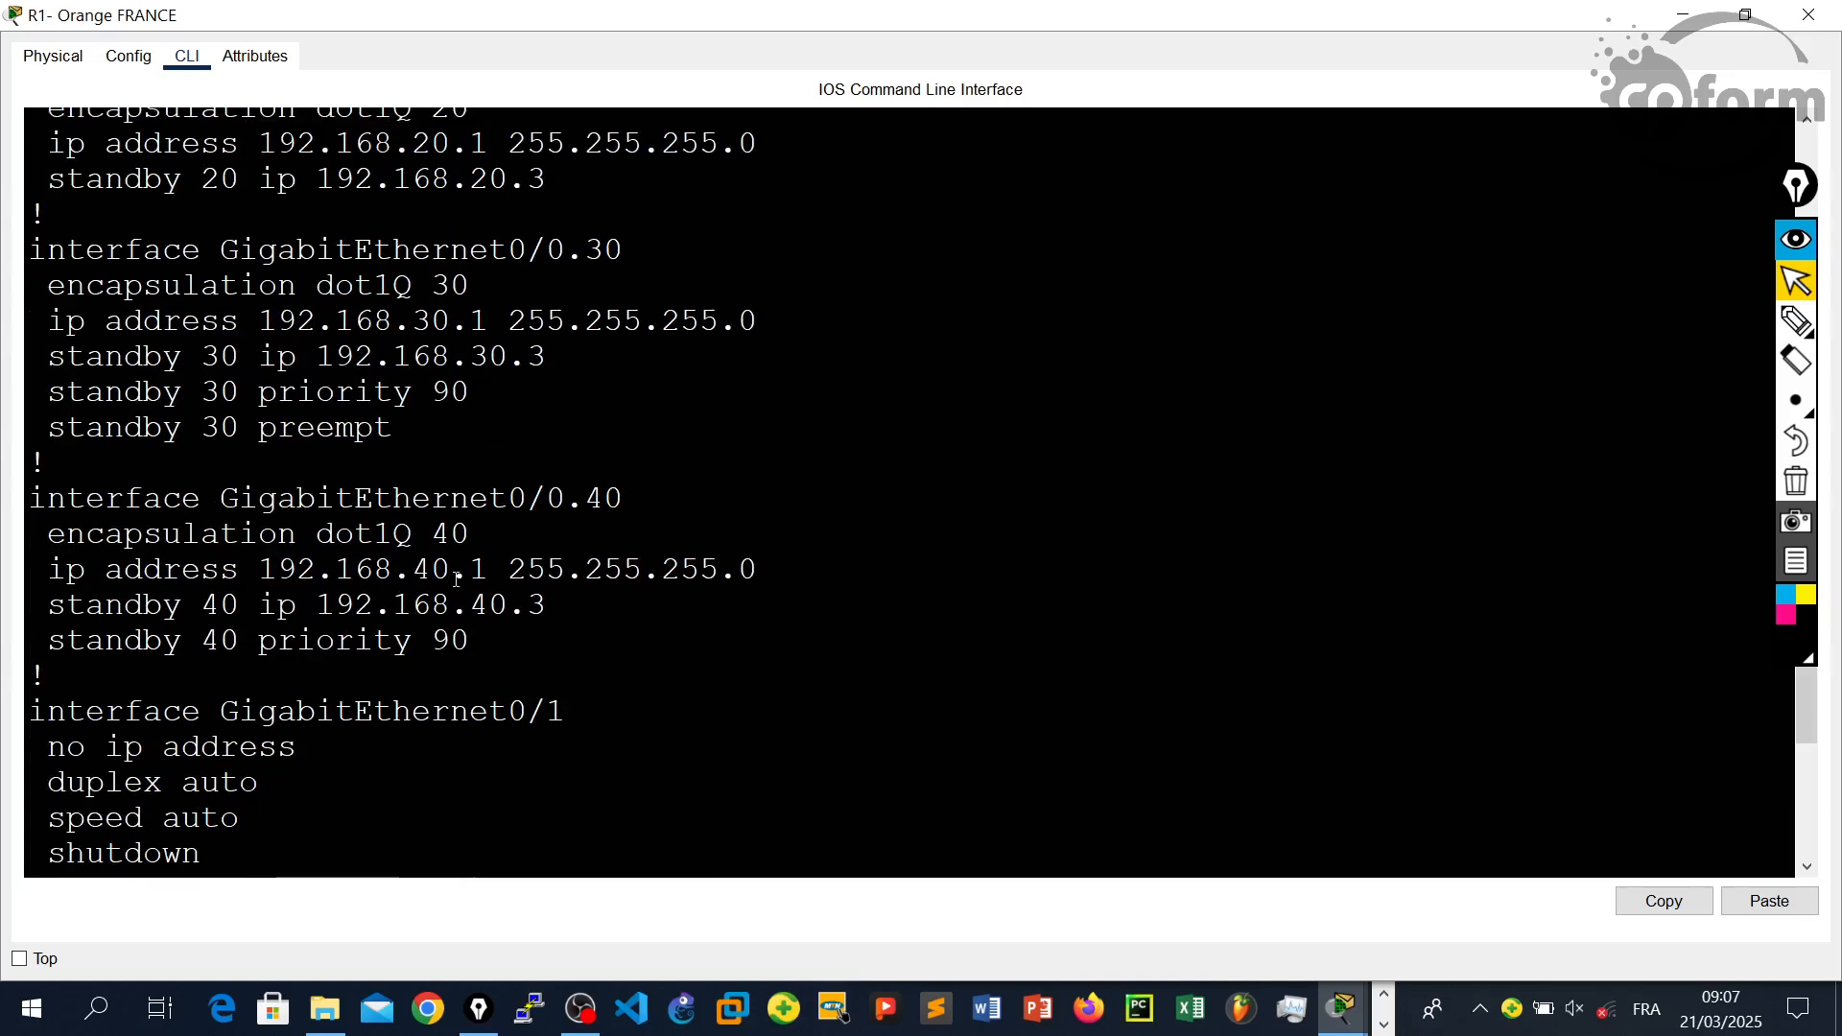
scroll(458, 576, down, 2)
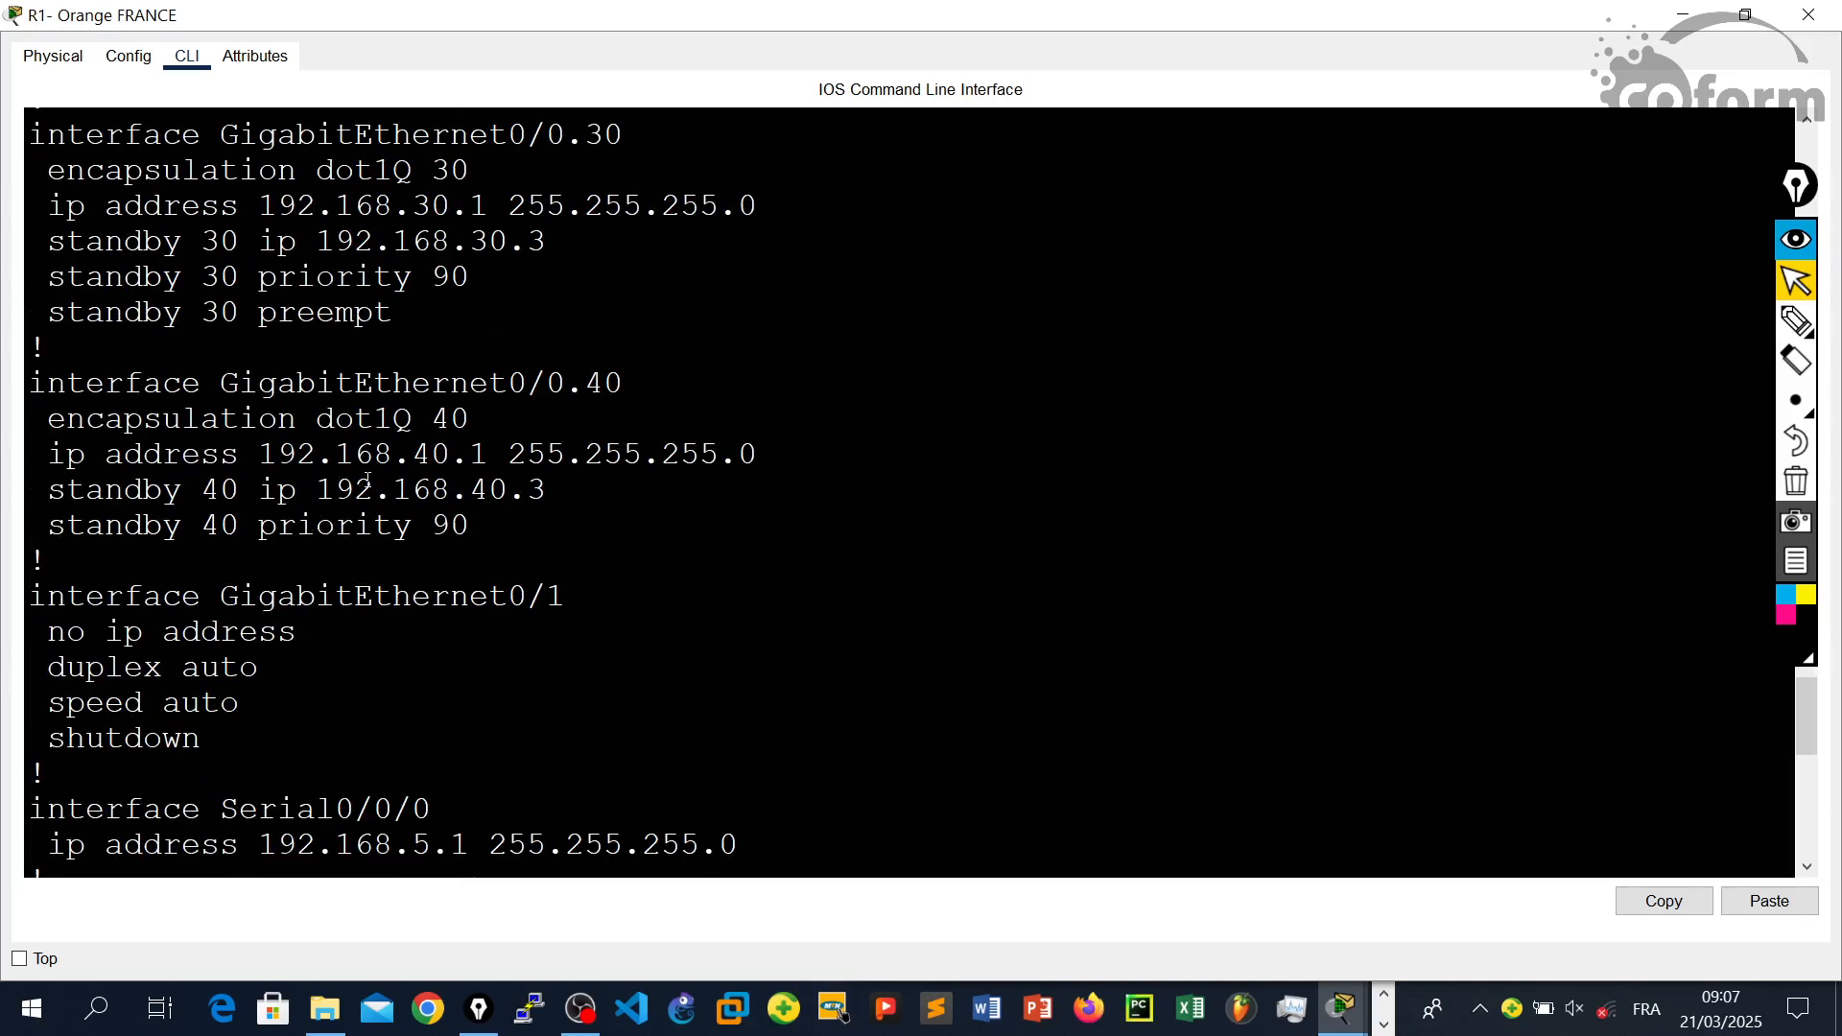
key(Return)
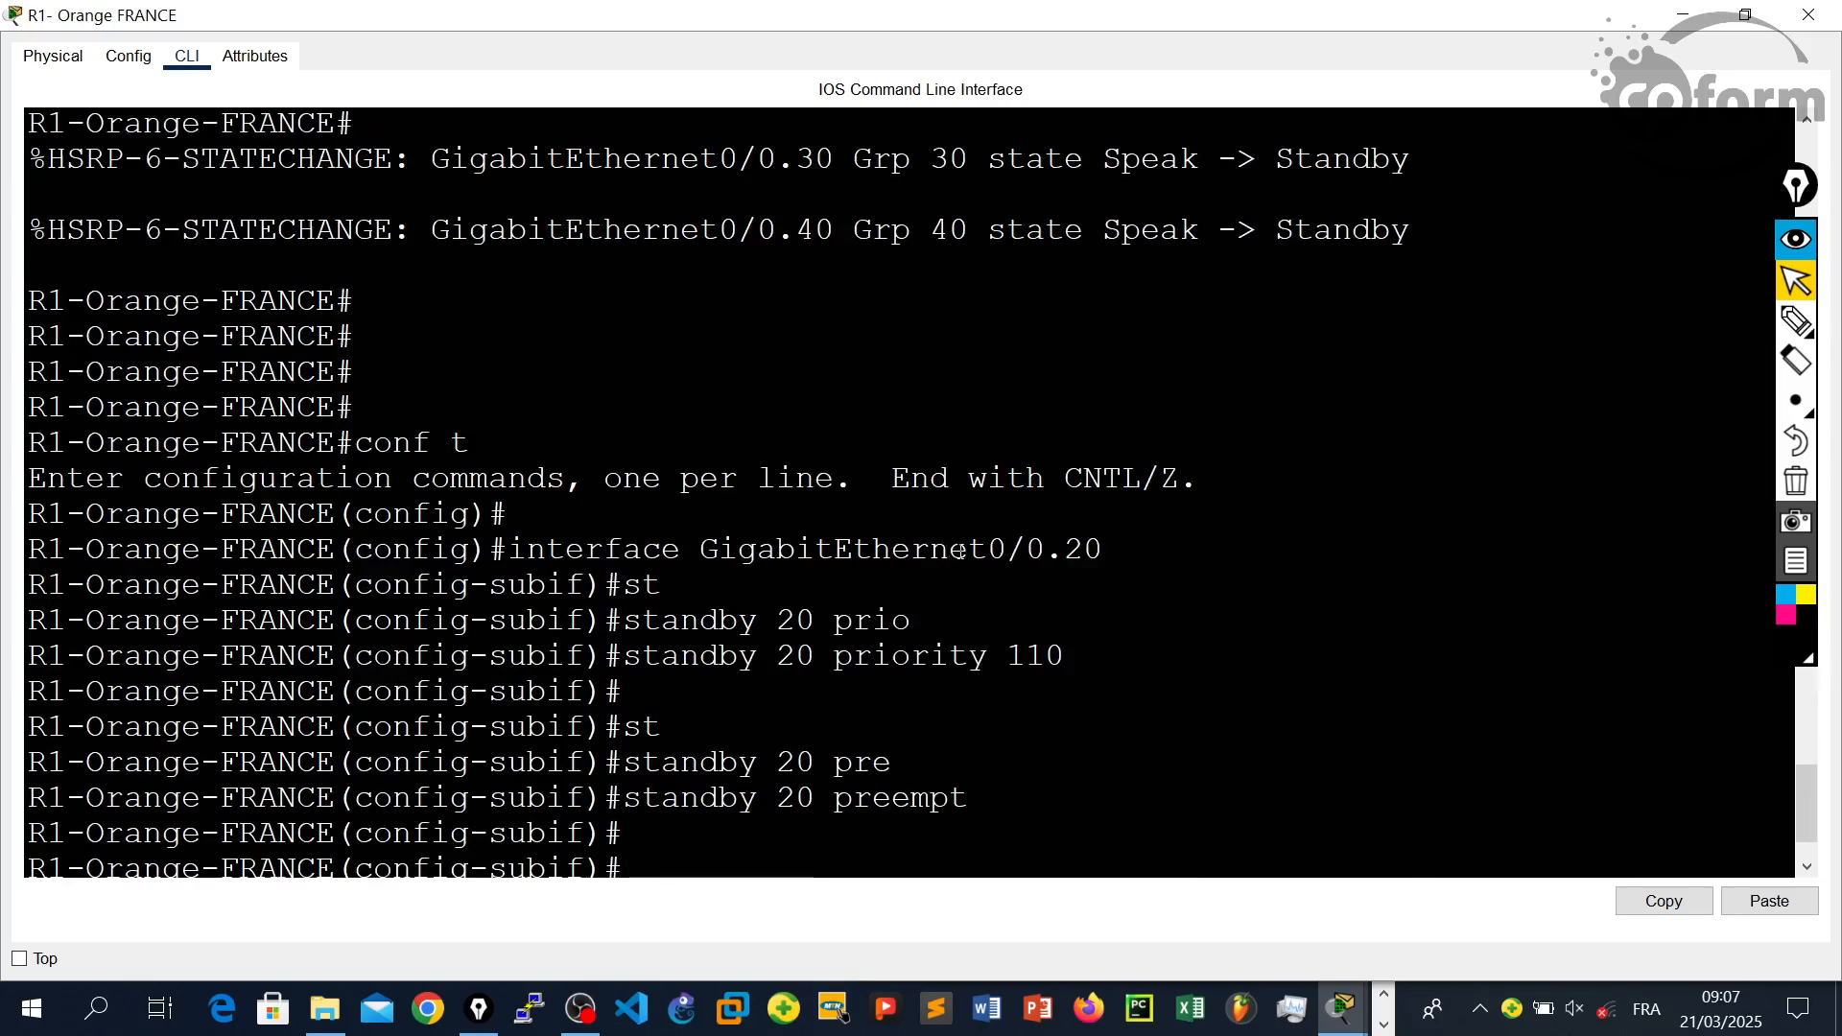
text(ex)
key(Return)
key(Return)
click(945, 669)
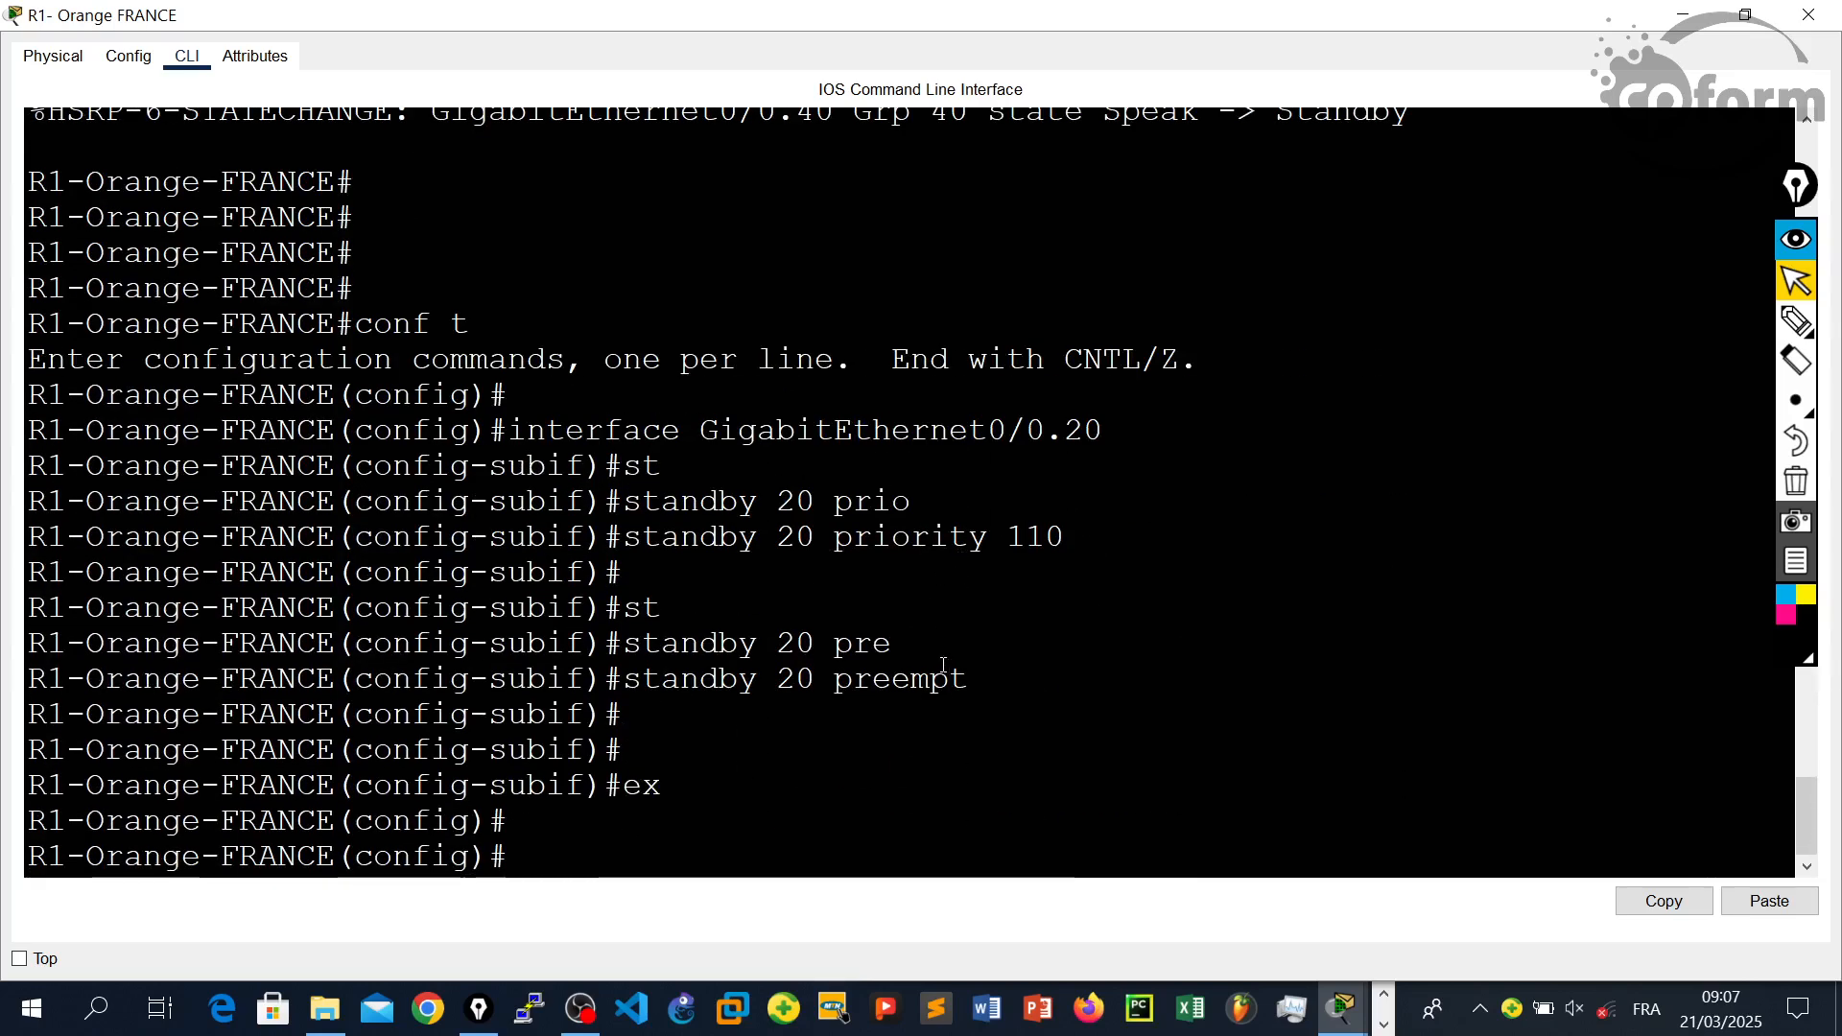
- Enter the configuration of GigabitEthernet0/0.40 on R1 by reusing the earlier interface command with subinterface number 40
key(Up)
key(Up)
key(Up)
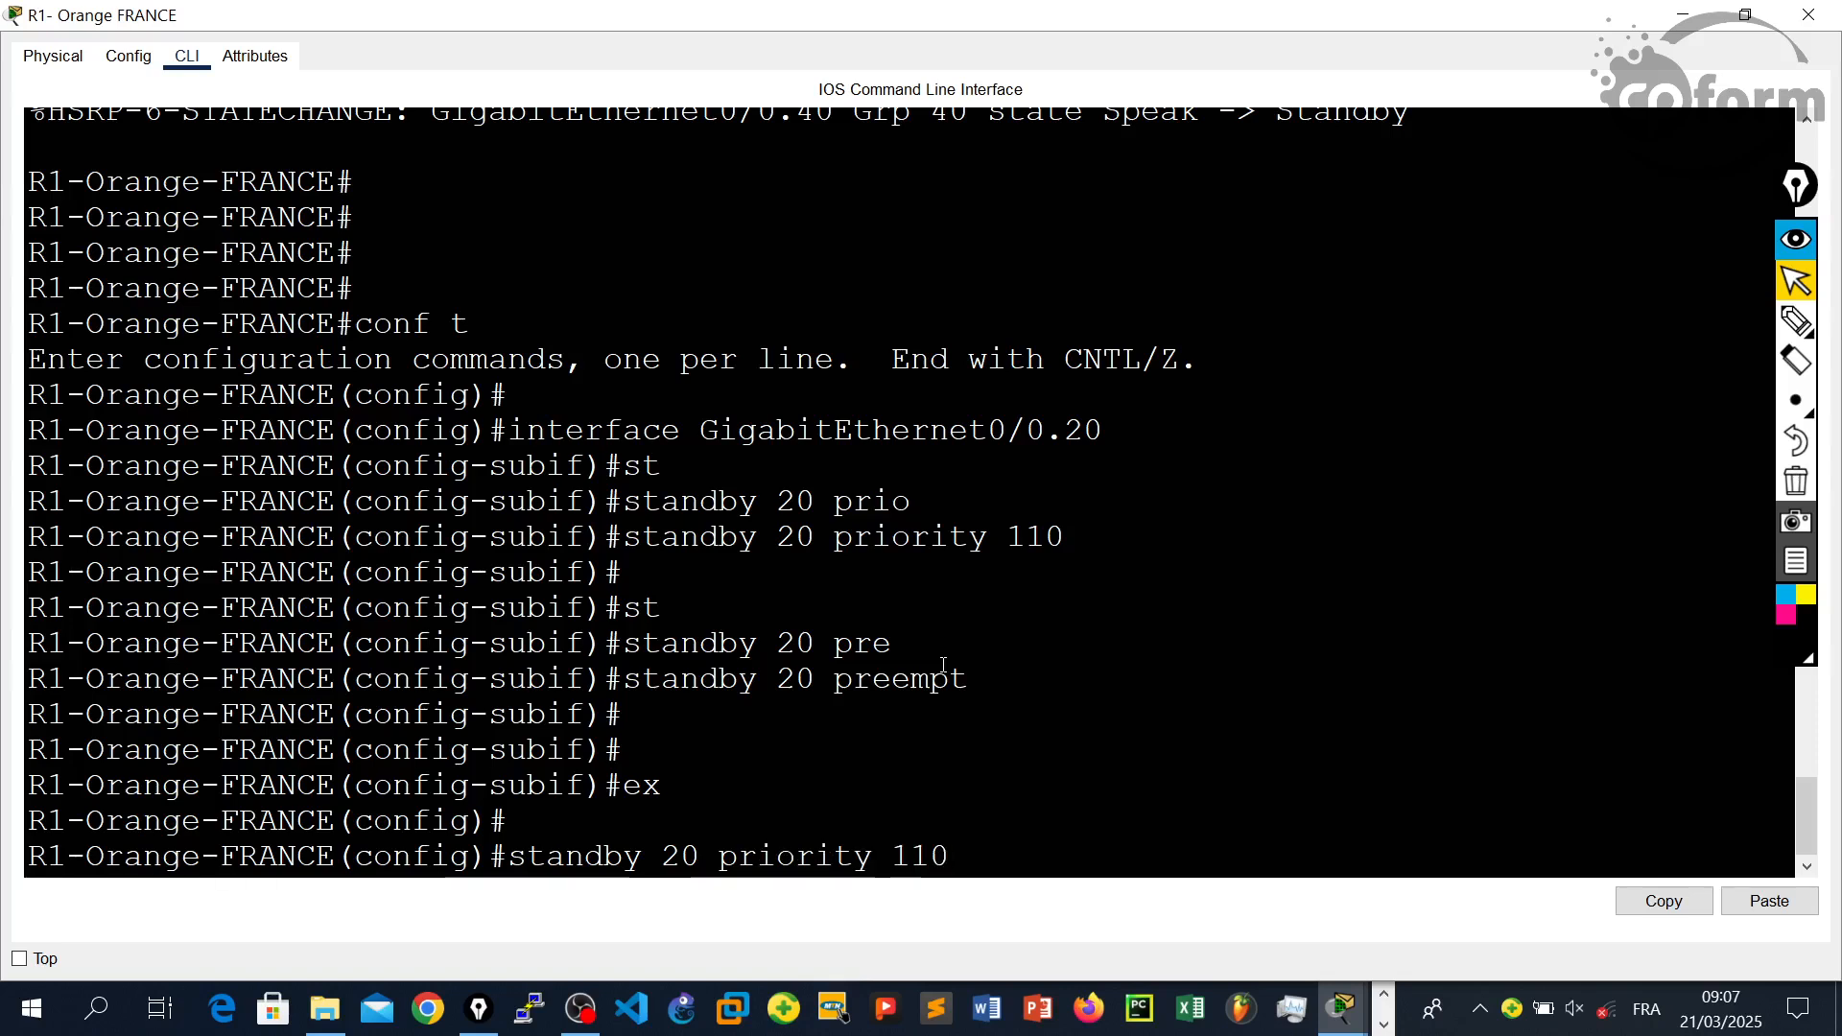
key(Up)
key(Up)
key(Down)
key(BackSpace)
key(BackSpace)
text(40)
key(Return)
key(Return)
key(Return)
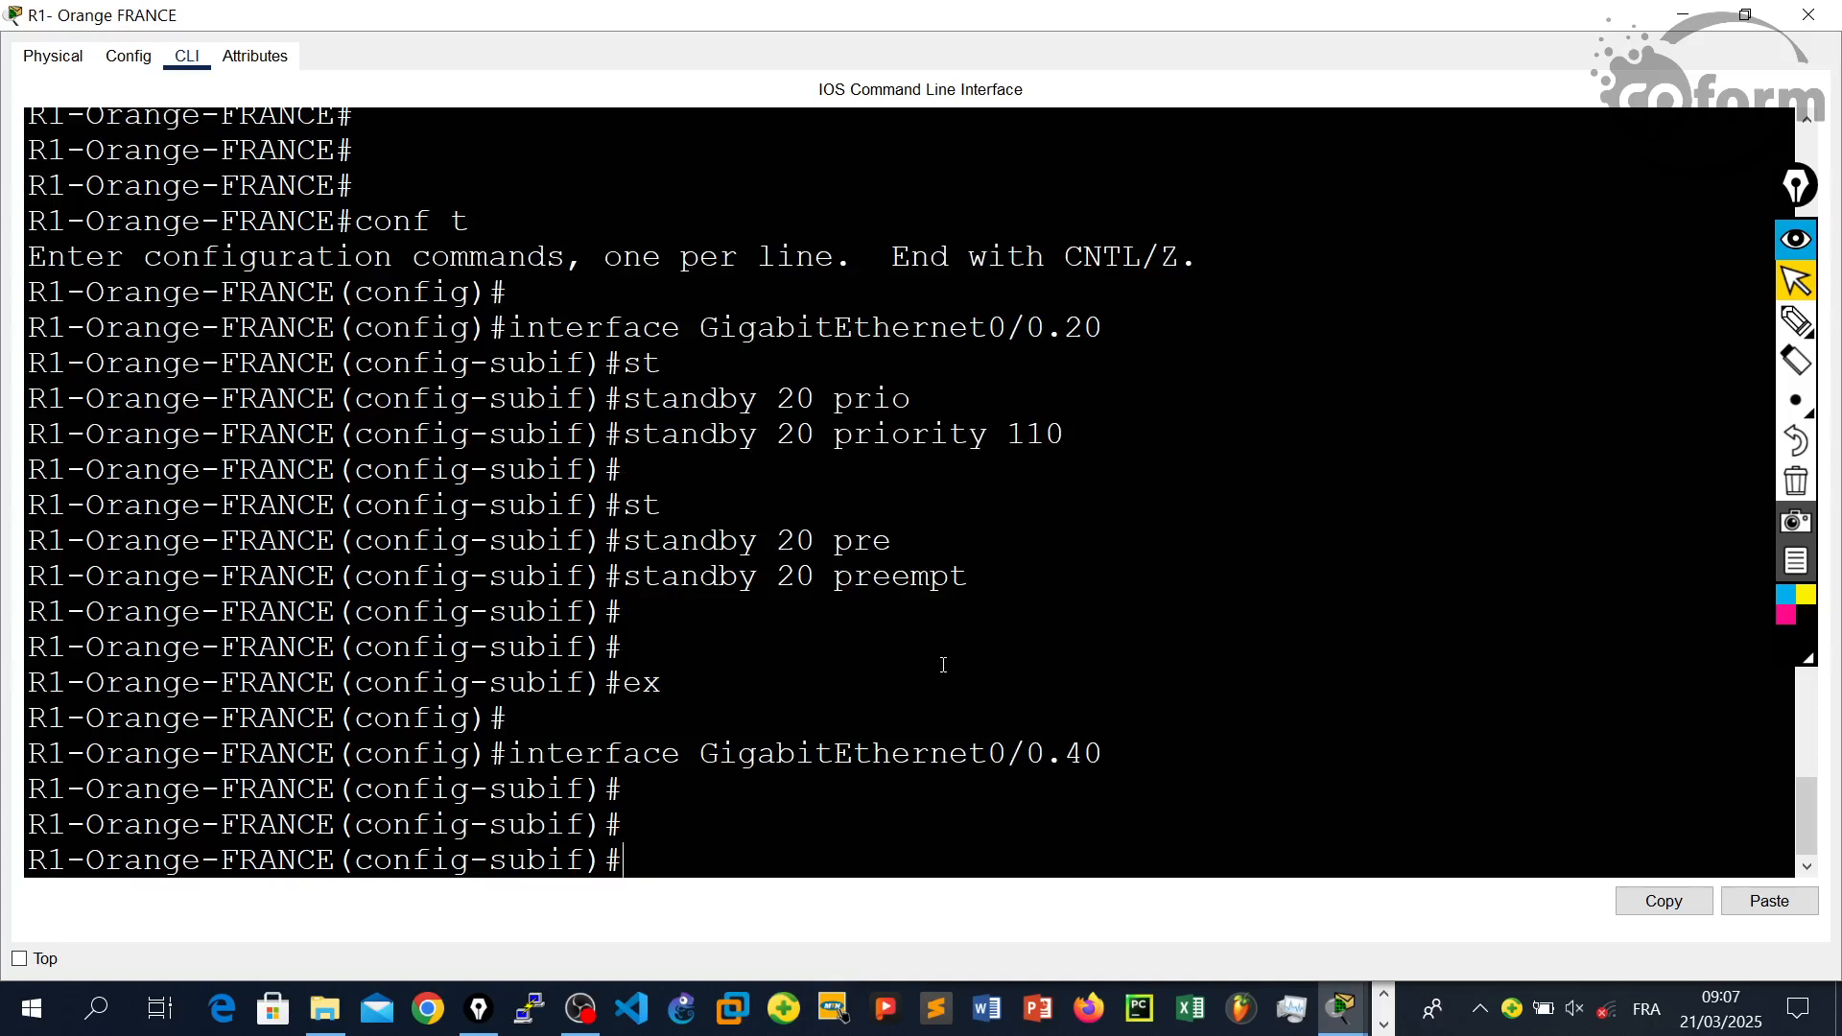
- Enable preemption for HSRP group 40 on R1 with standby 40 preempt
text(st)
key(Tab)
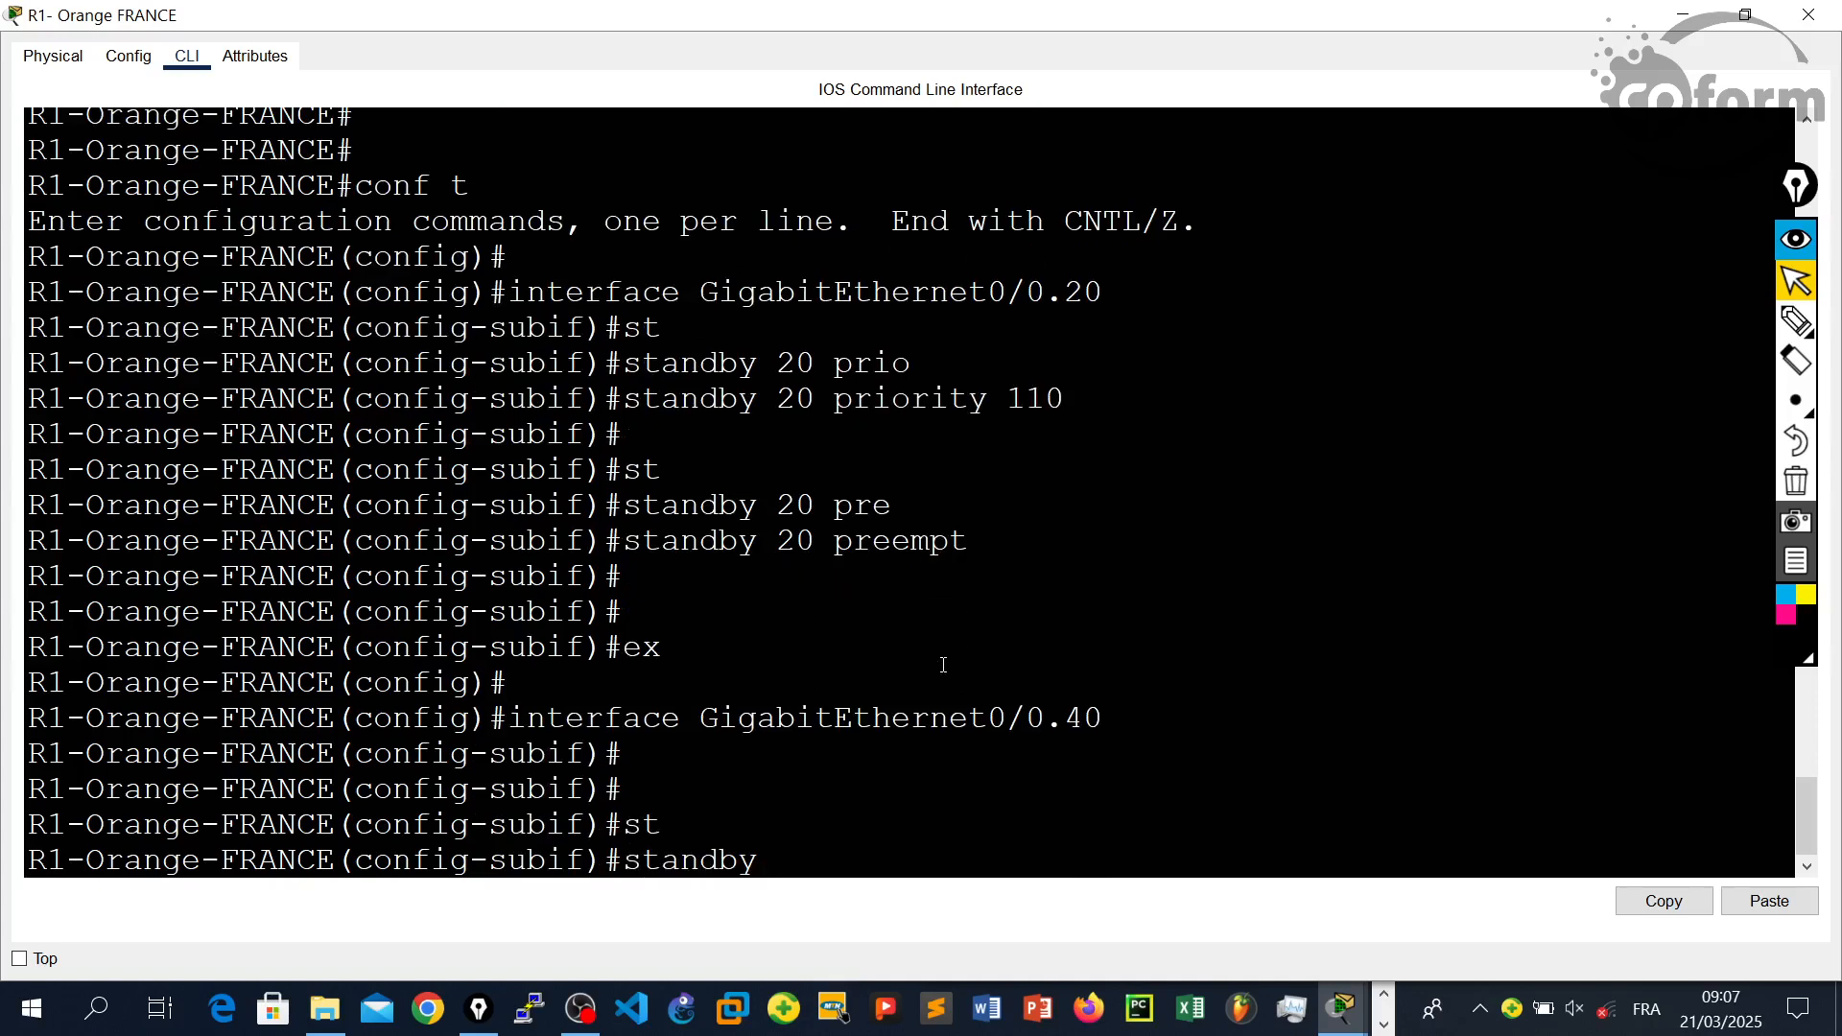
text(40 )
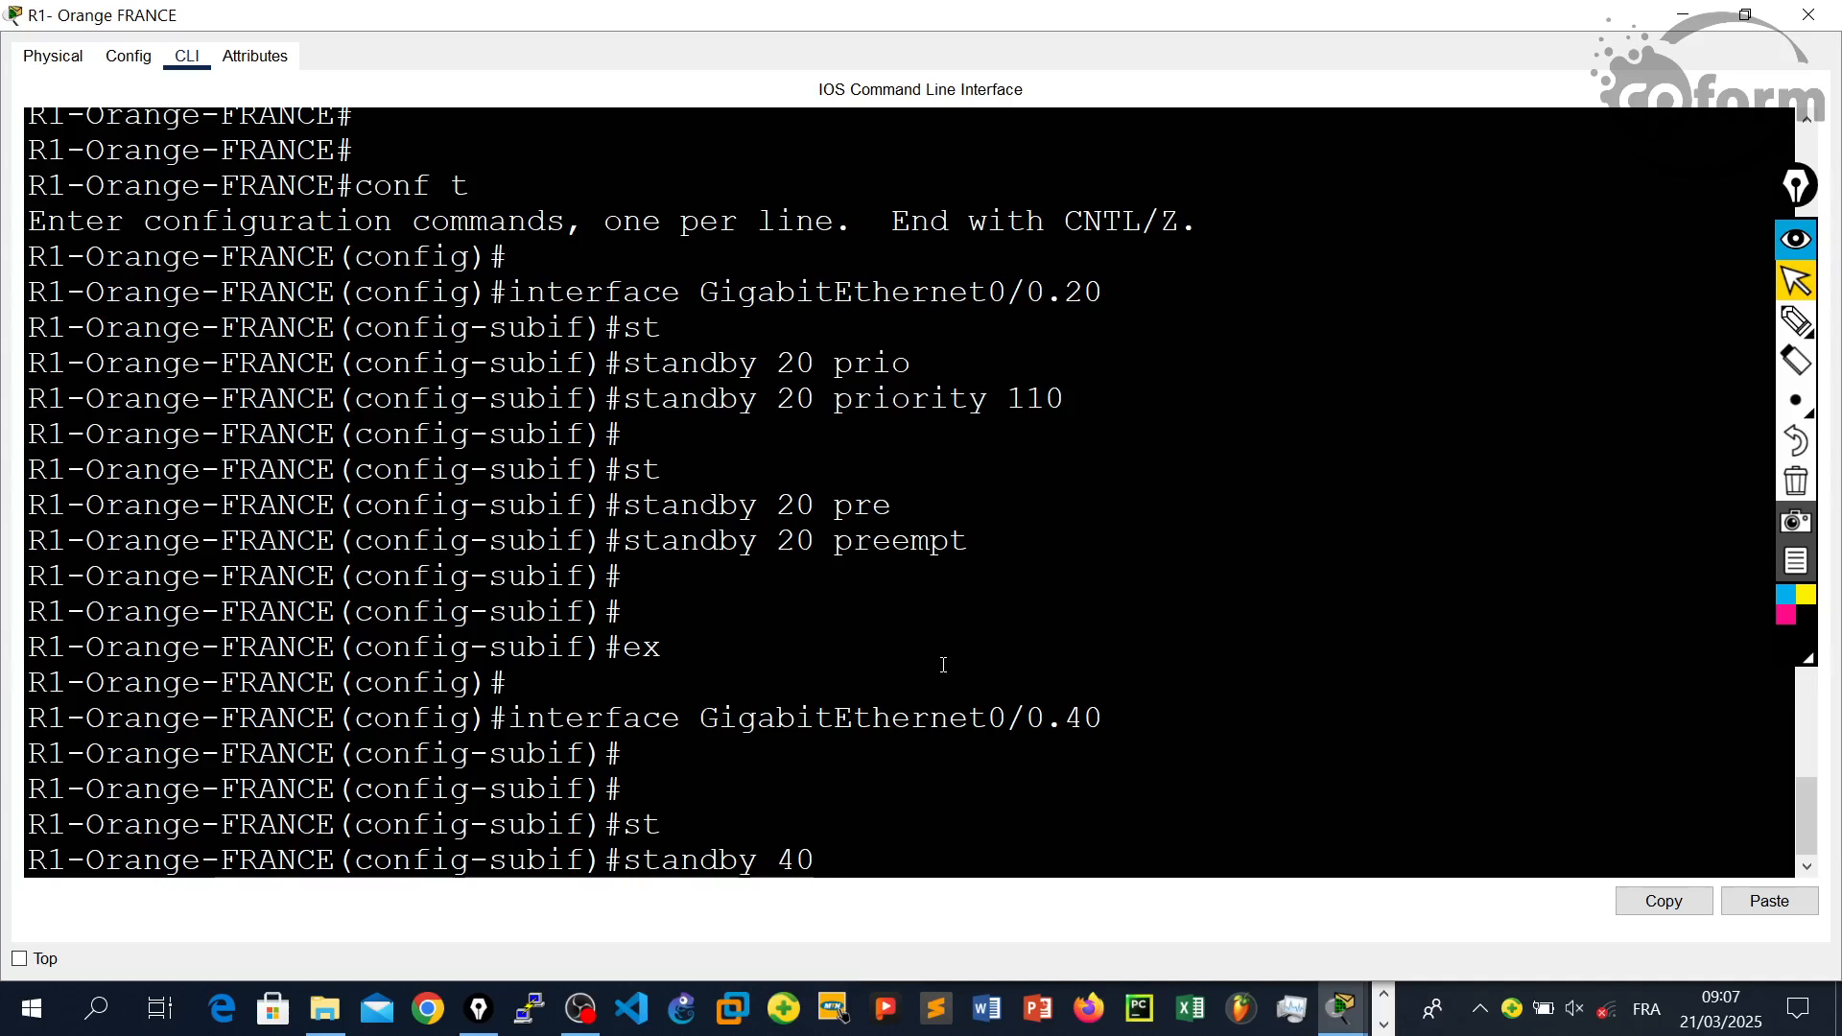
text(pre)
key(Tab)
key(Return)
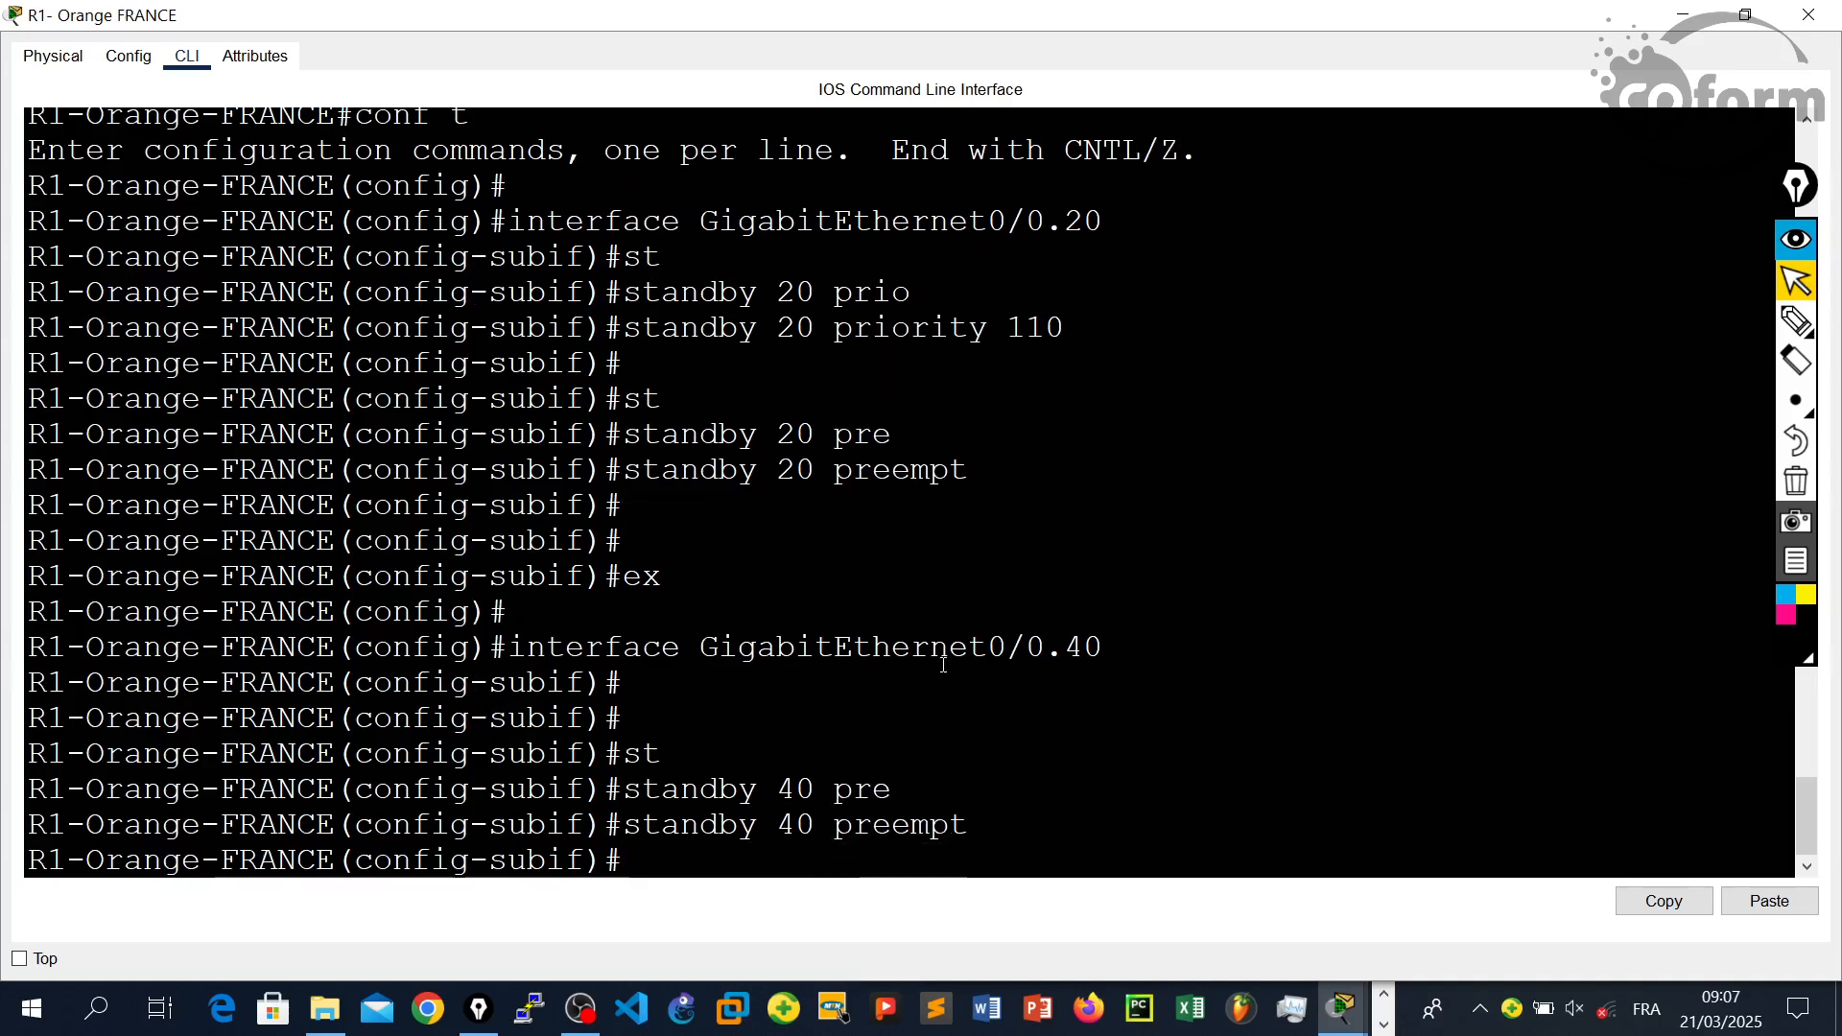
key(Return)
key(Return)
- Leave configuration mode on R1 and save the configuration with wr
key(ctrl+z)
key(Return)
key(Return)
text(wr)
key(Return)
key(Return)
key(Return)
key(Return)
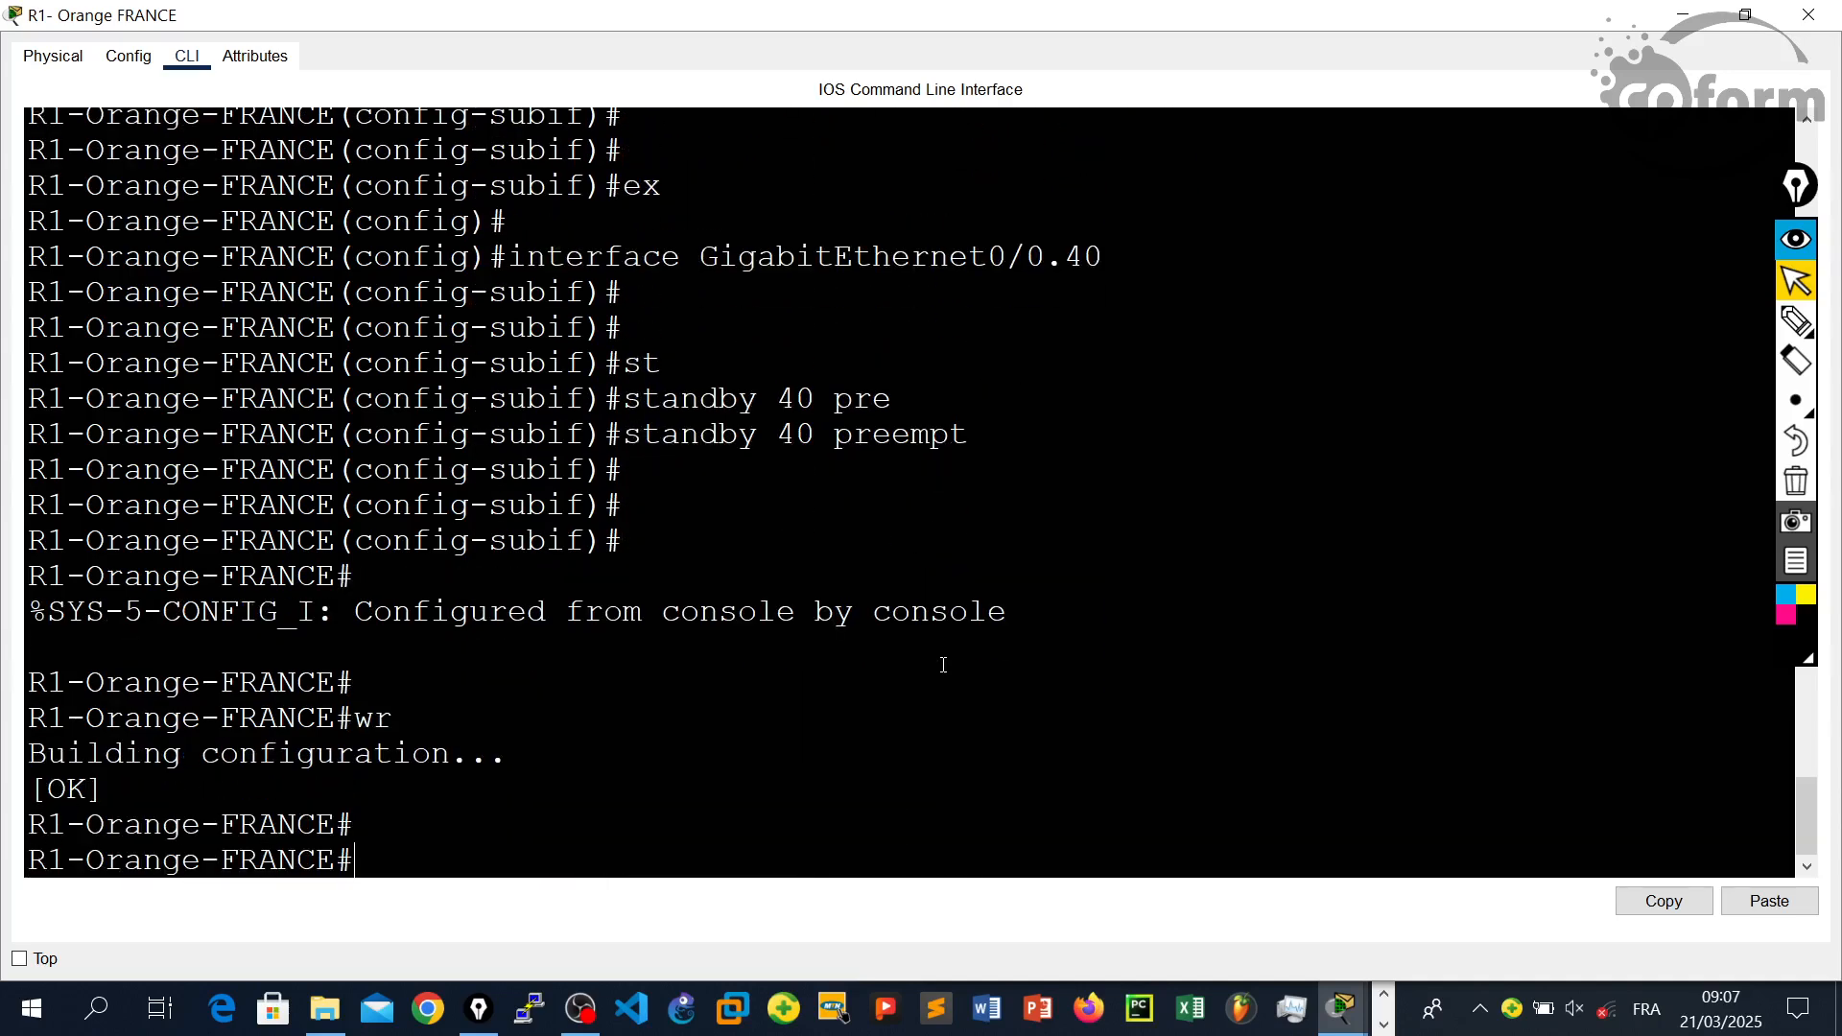
key(Return)
- Display R1's running configuration with the show run command
text(shio)
key(Tab)
key(BackSpace)
key(BackSpace)
text(o)
key(Tab)
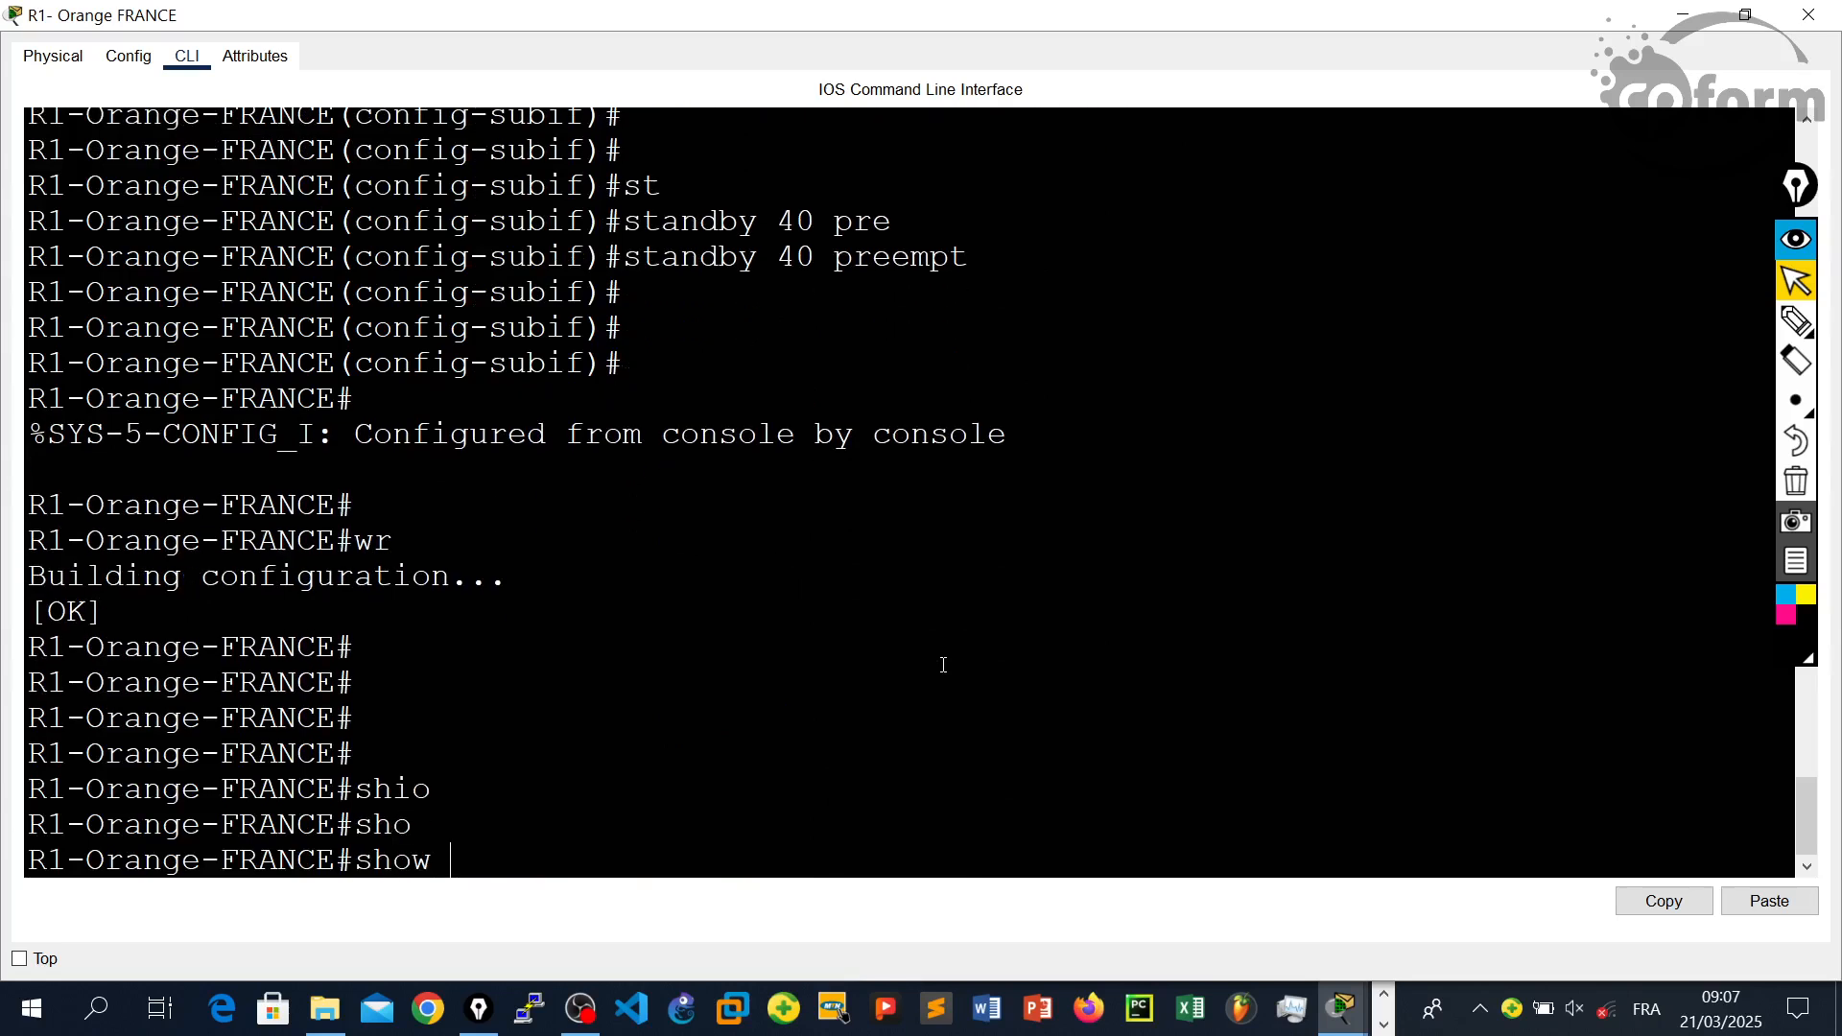
text(ru)
key(Tab)
key(Return)
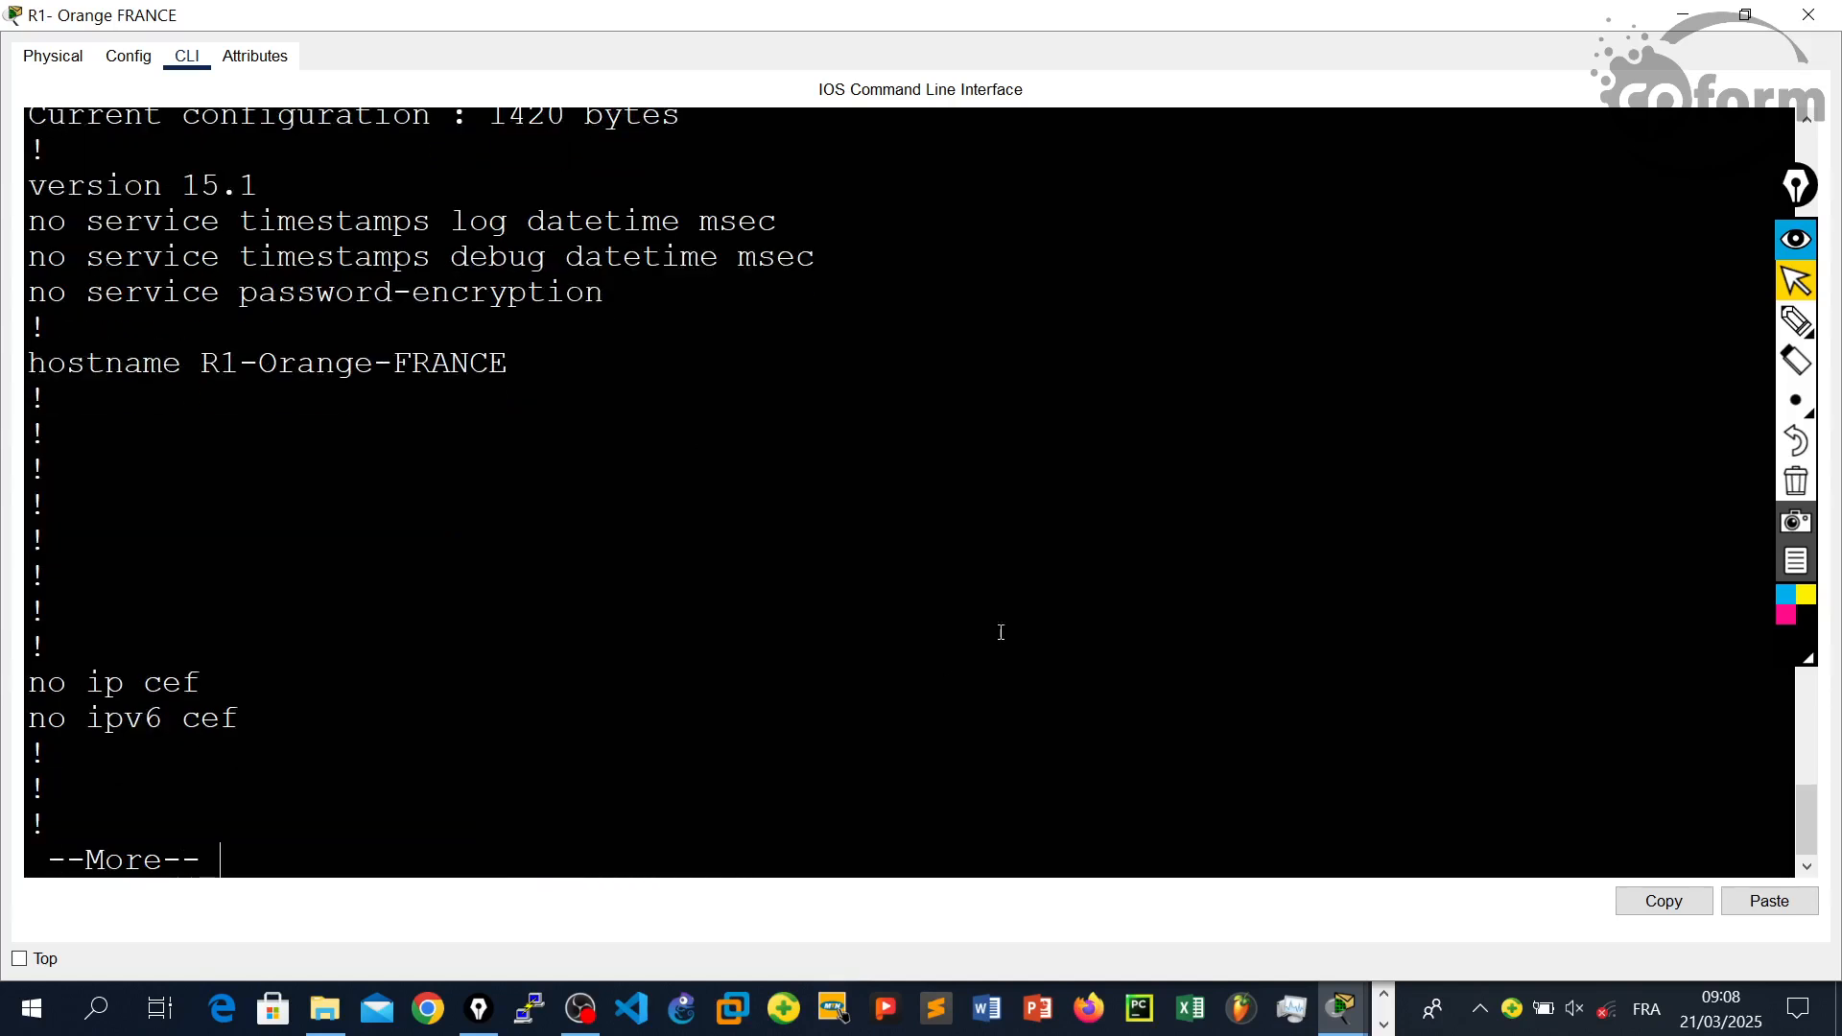
- Page through R1's running configuration to check the standby IP, priority and preempt lines of subinterfaces 0/0.10 to 0/0.40
key(Return)
key(Return)
key(Return)
key(Return)
key(Return)
key(Return)
key(Return)
key(Return)
key(Return)
key(Return)
key(Return)
key(Return)
key(Return)
key(Return)
key(Return)
key(Return)
key(Return)
key(Return)
key(Return)
key(Return)
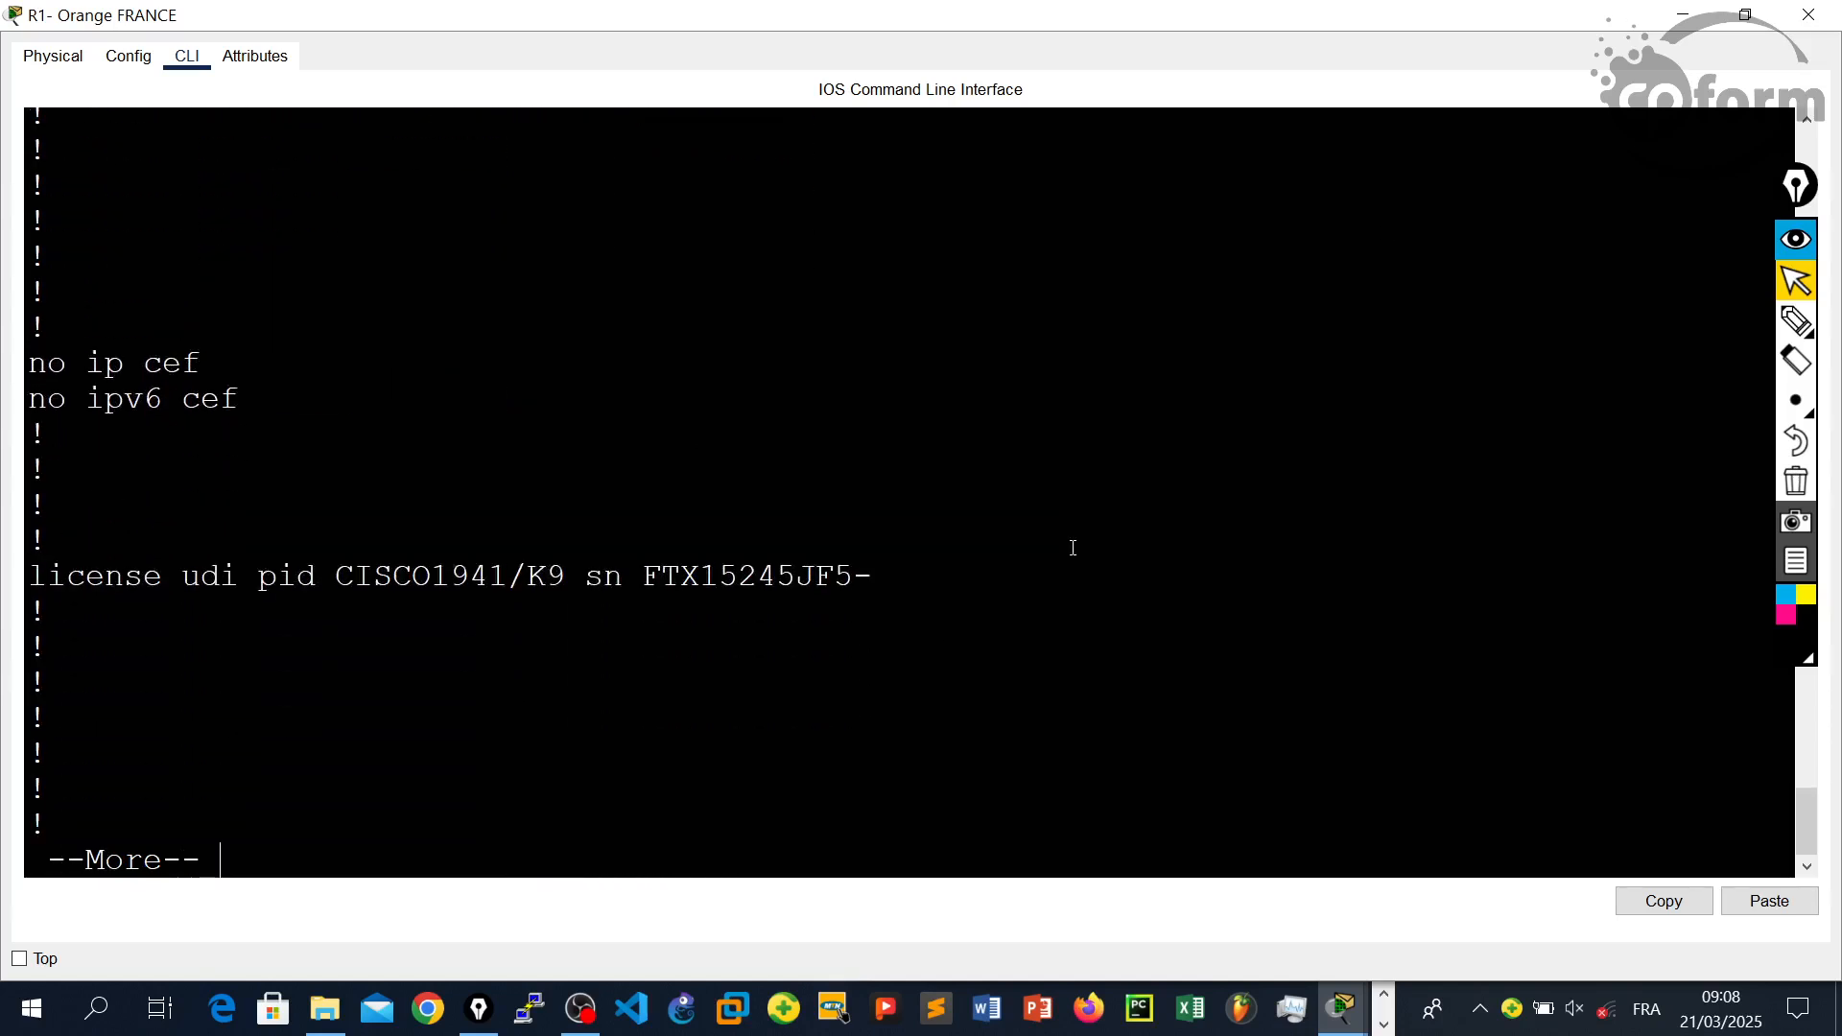
key(Return)
key(Return)
key(Return)
key(Return)
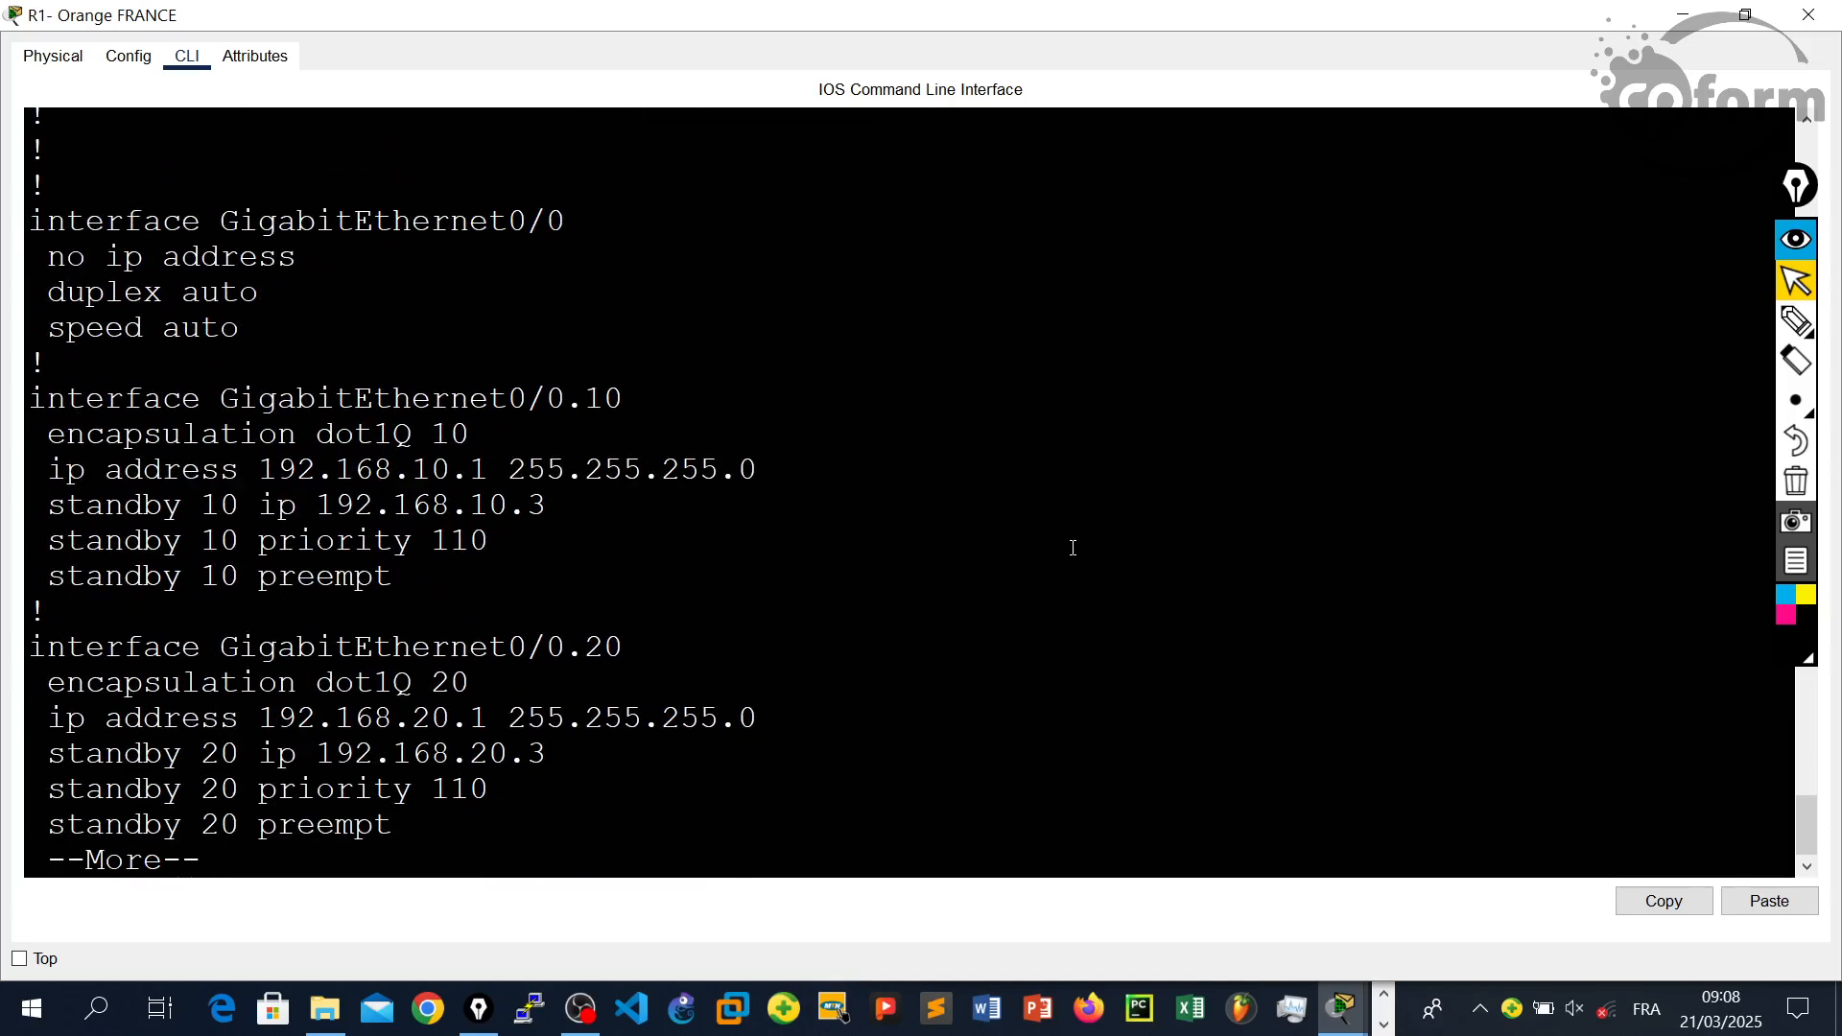
key(Return)
key(Return)
key(Return)
key(Return)
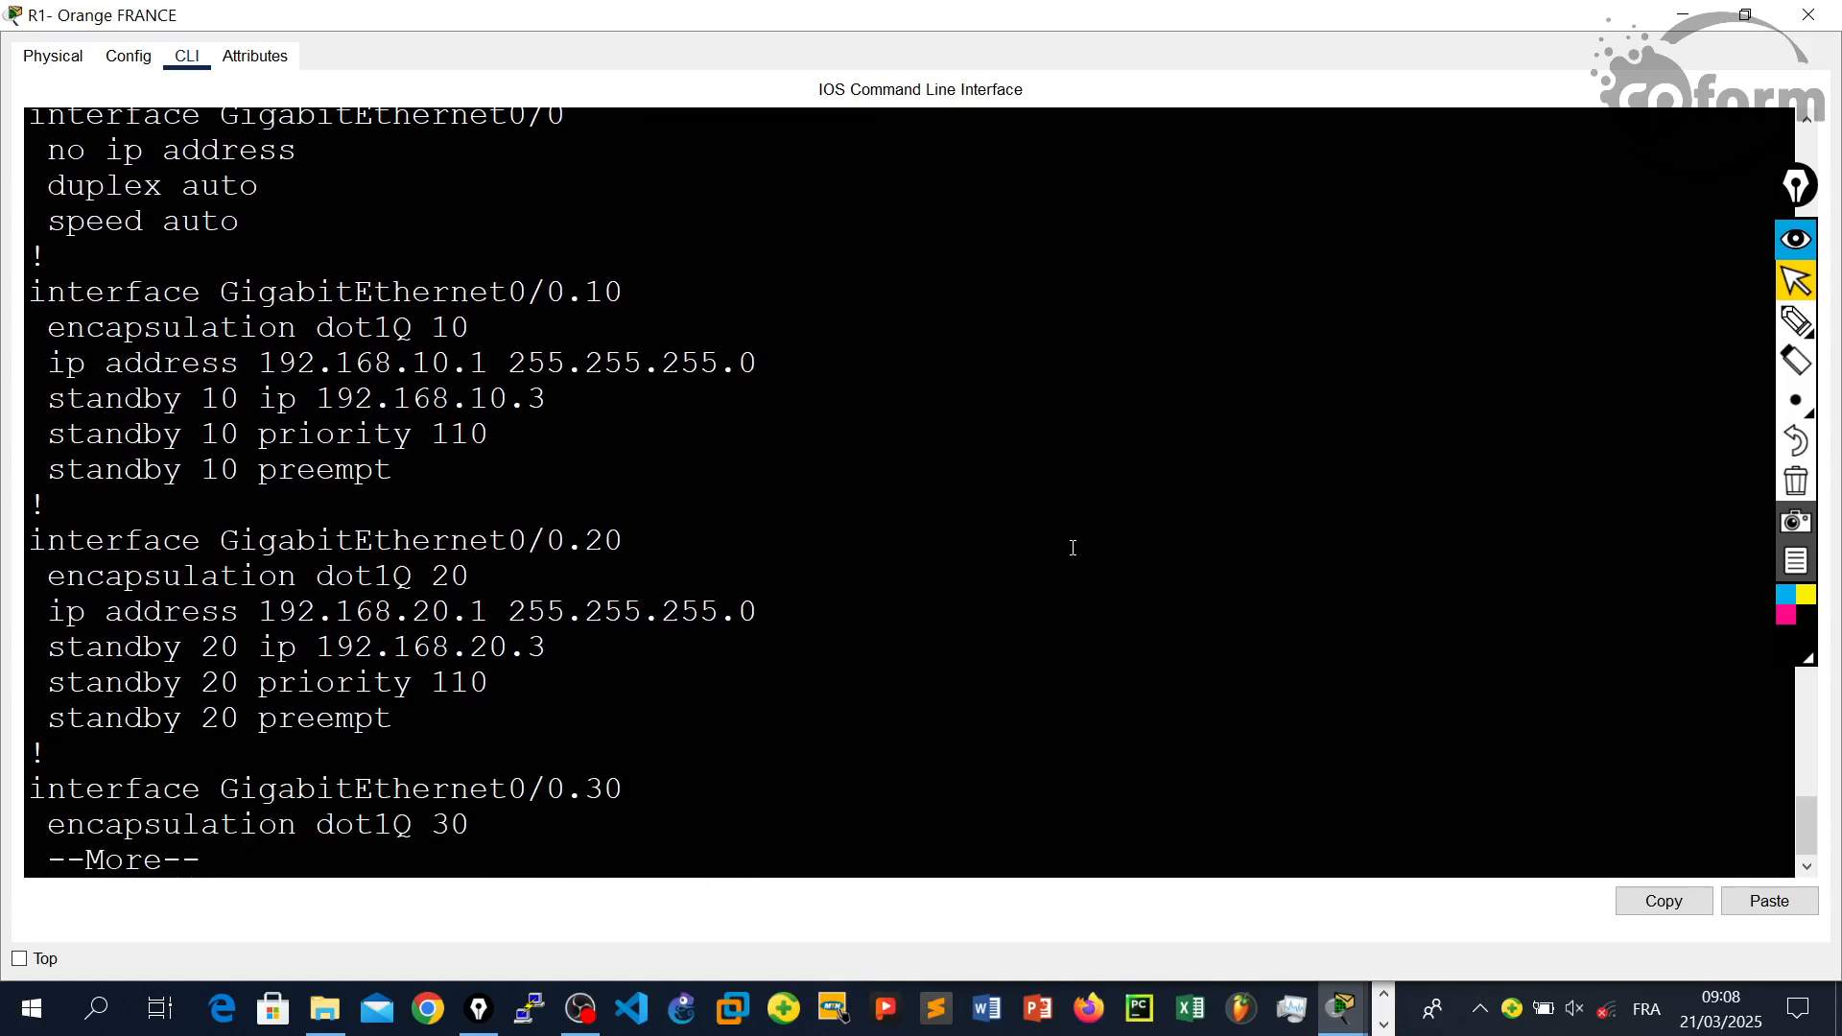
key(Return)
key(Return)
key(Return)
key(Return)
key(Return)
key(Return)
key(Return)
key(Return)
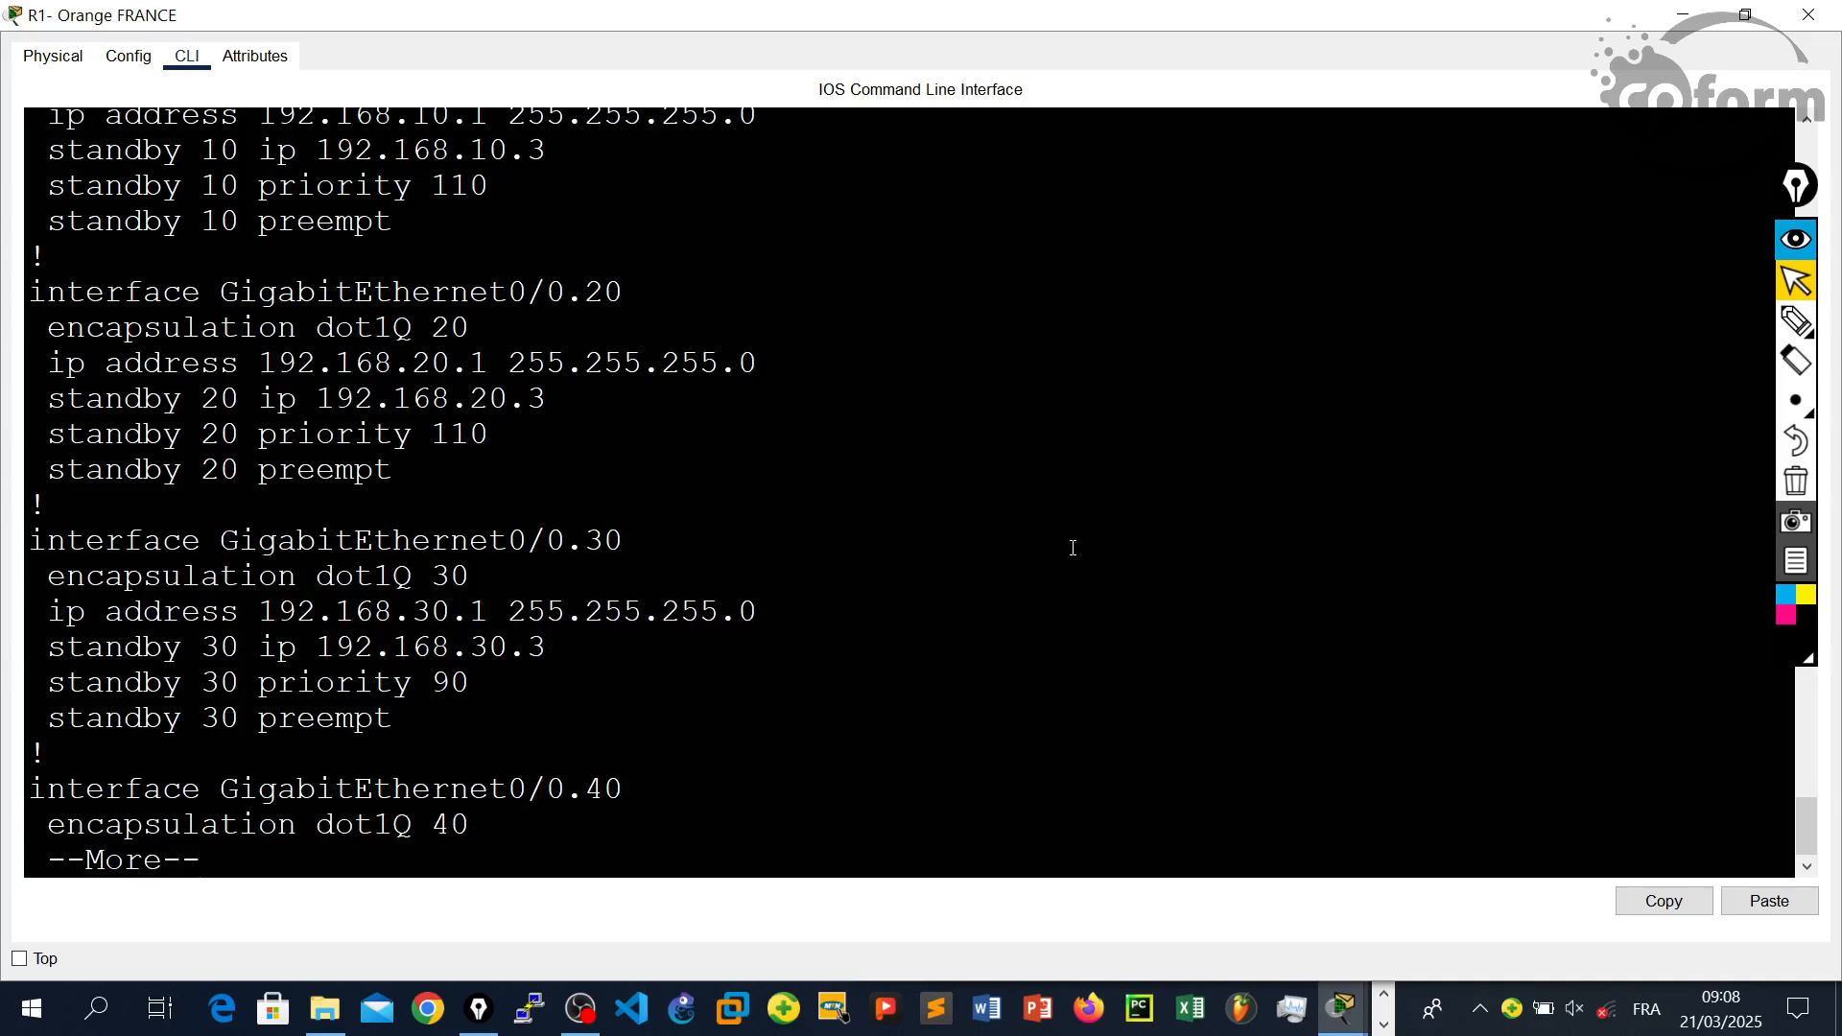
key(Return)
key(Return)
key(Return)
key(Return)
key(Return)
key(Return)
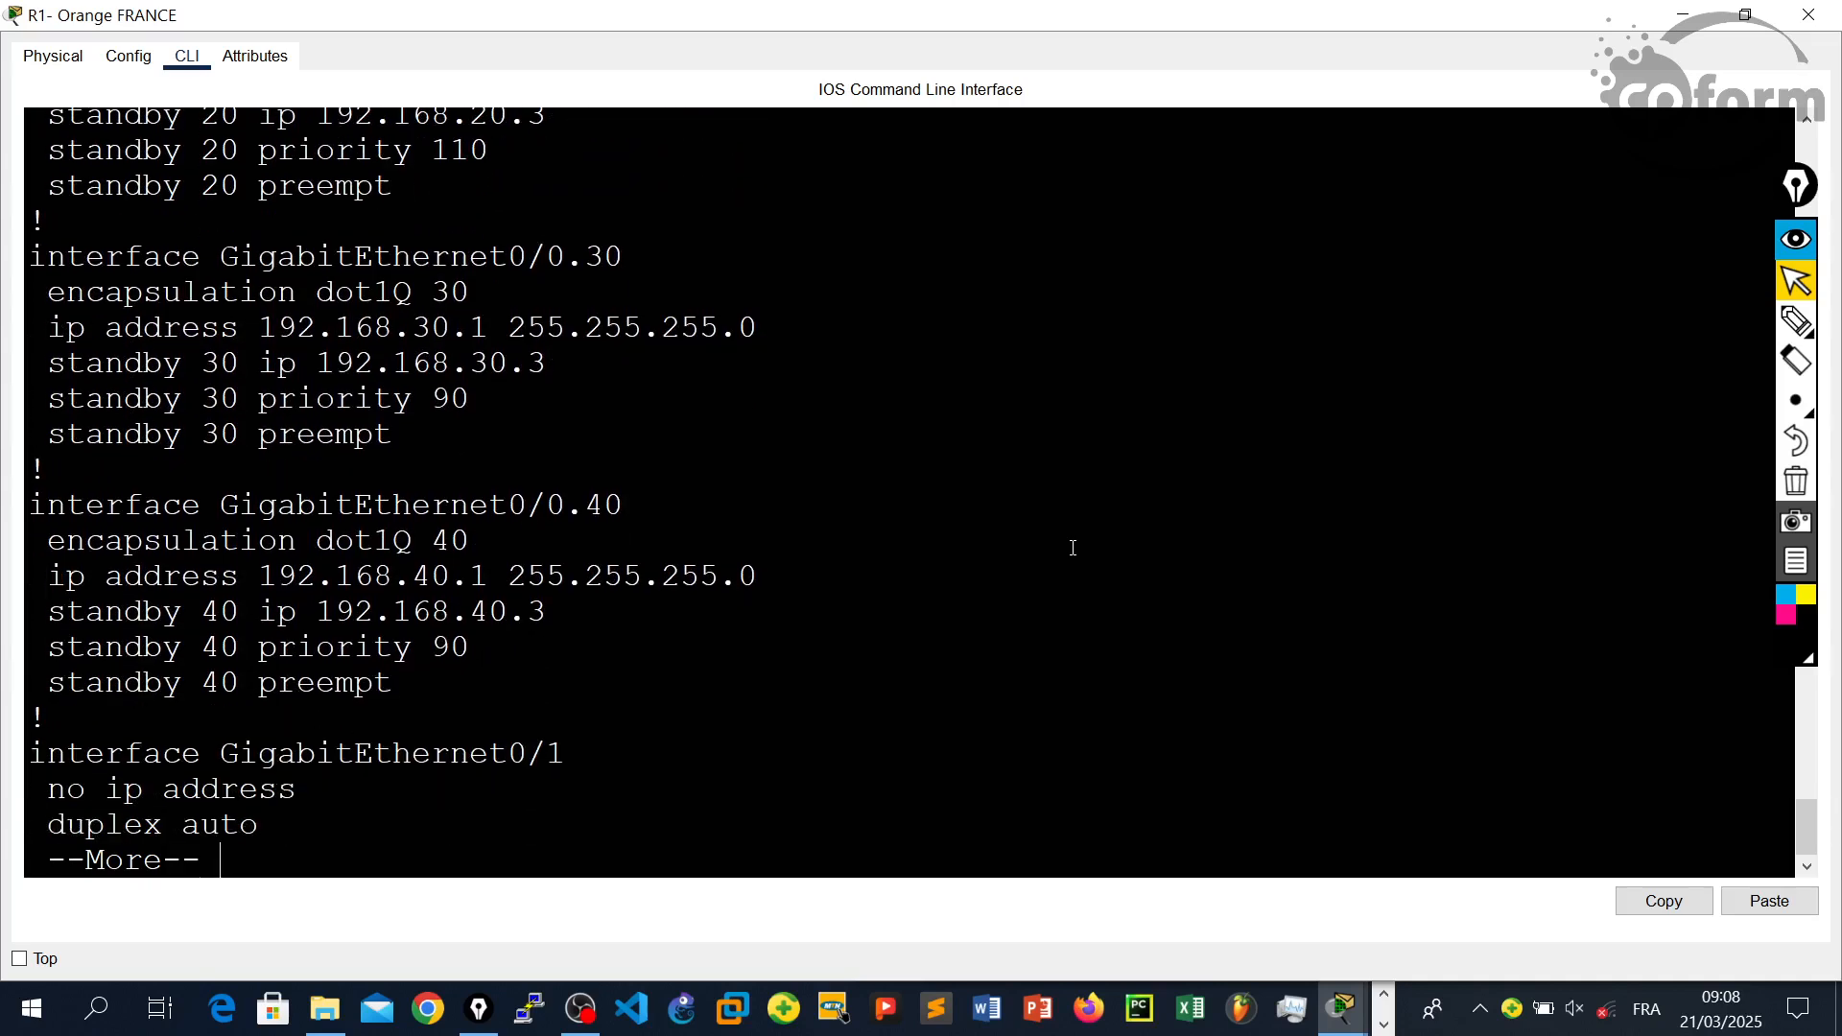
- Quit R1's configuration listing and save the configuration again with wr
key(q)
key(Return)
key(Return)
text(wr)
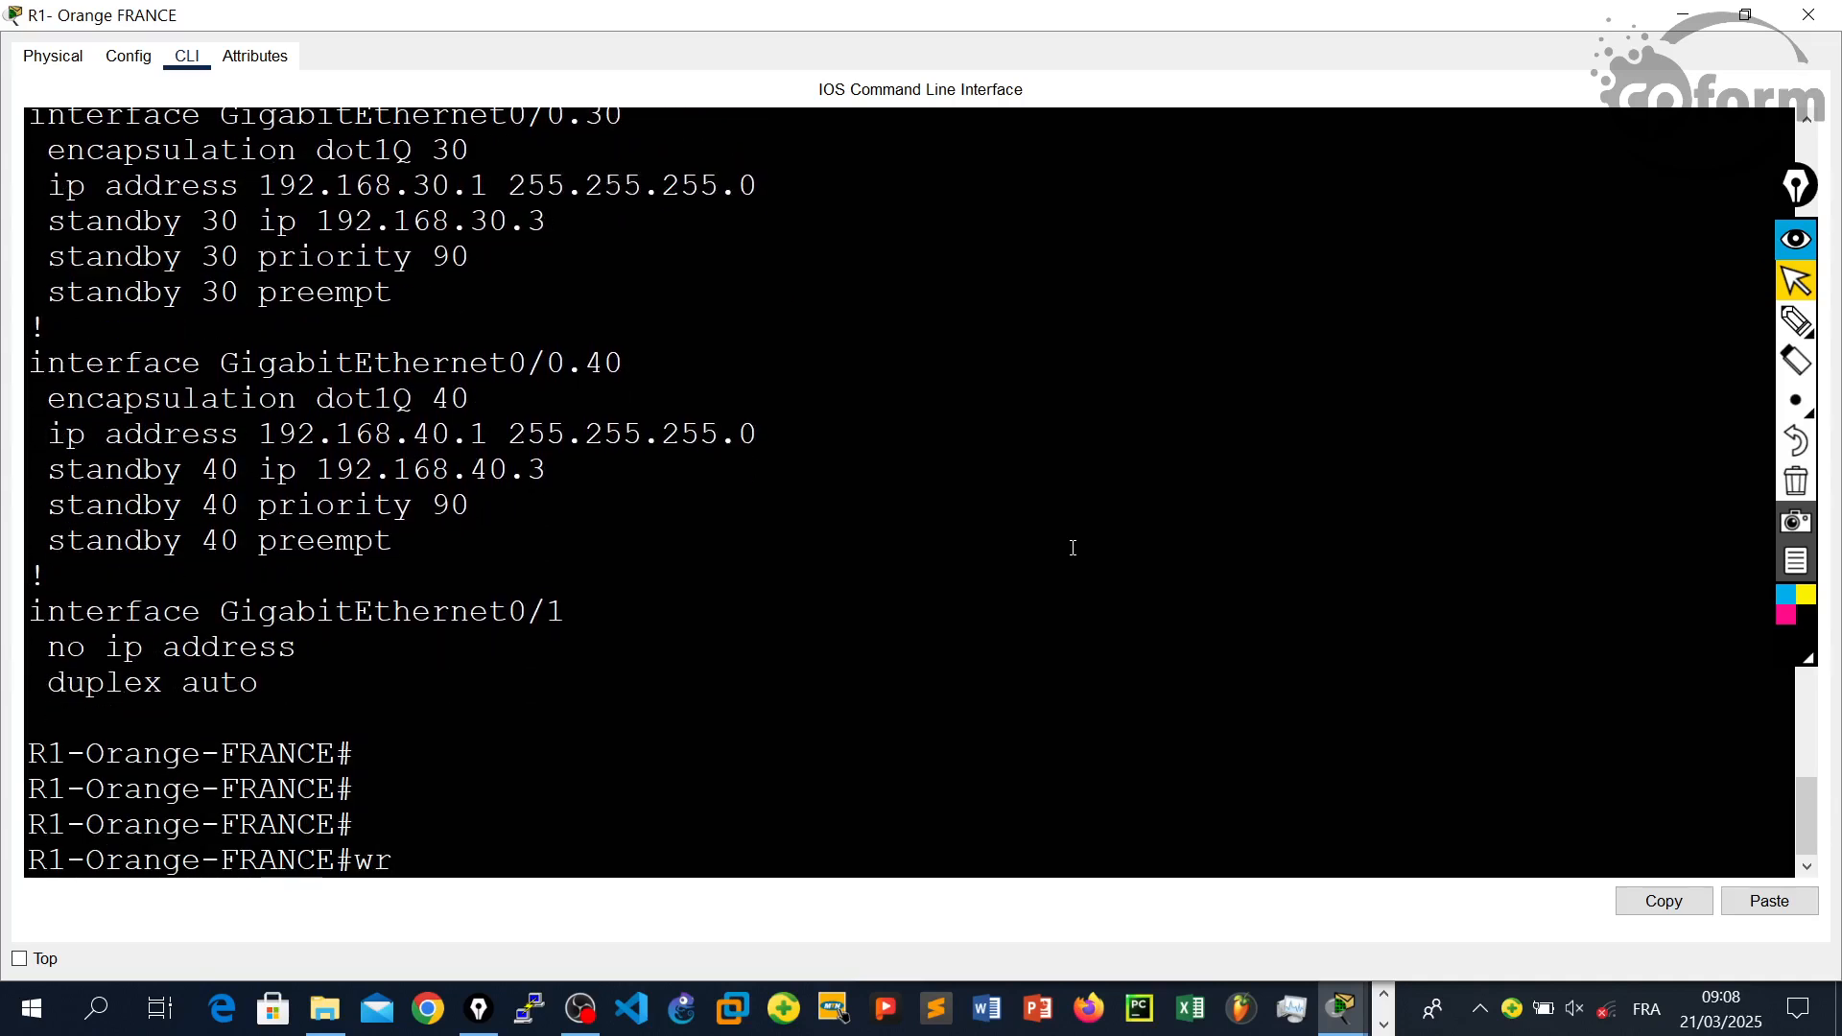
key(Return)
key(Return)
- Restore R1's window to its smaller size, open R2-SFR FRANCE's command line from the topology and maximize it
double_click(1454, 10)
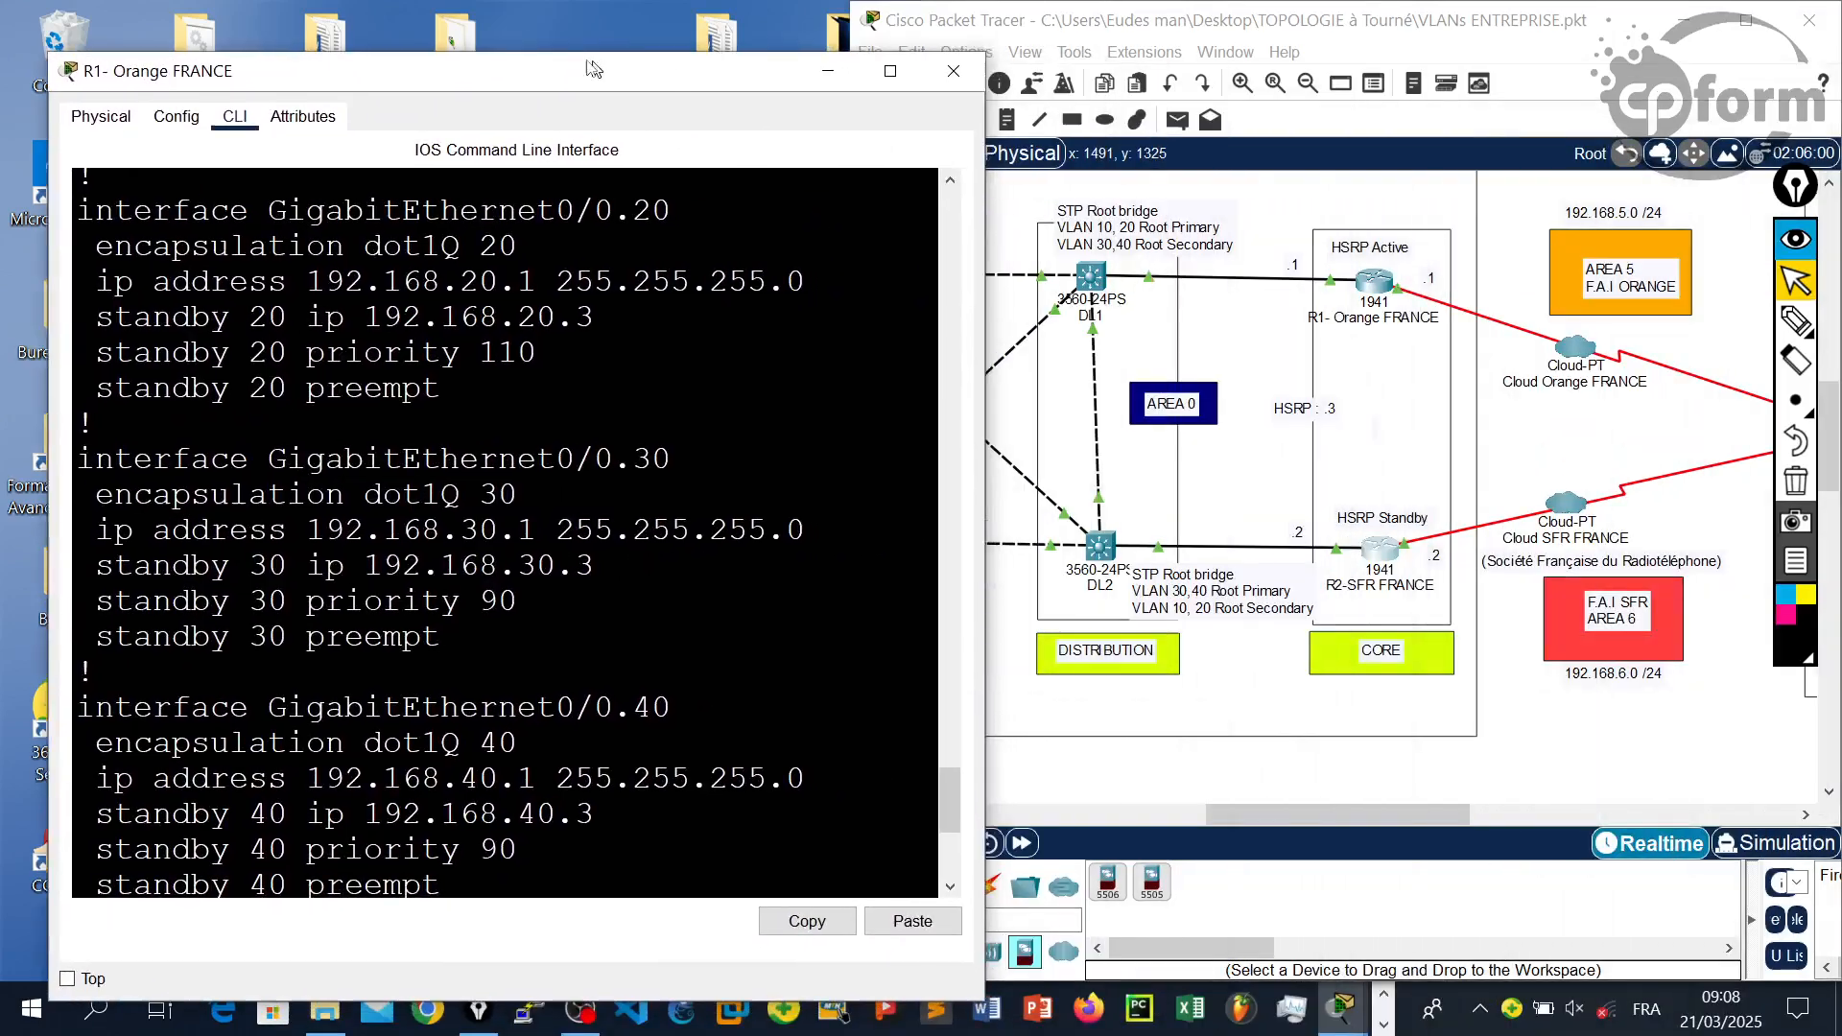
click(1385, 554)
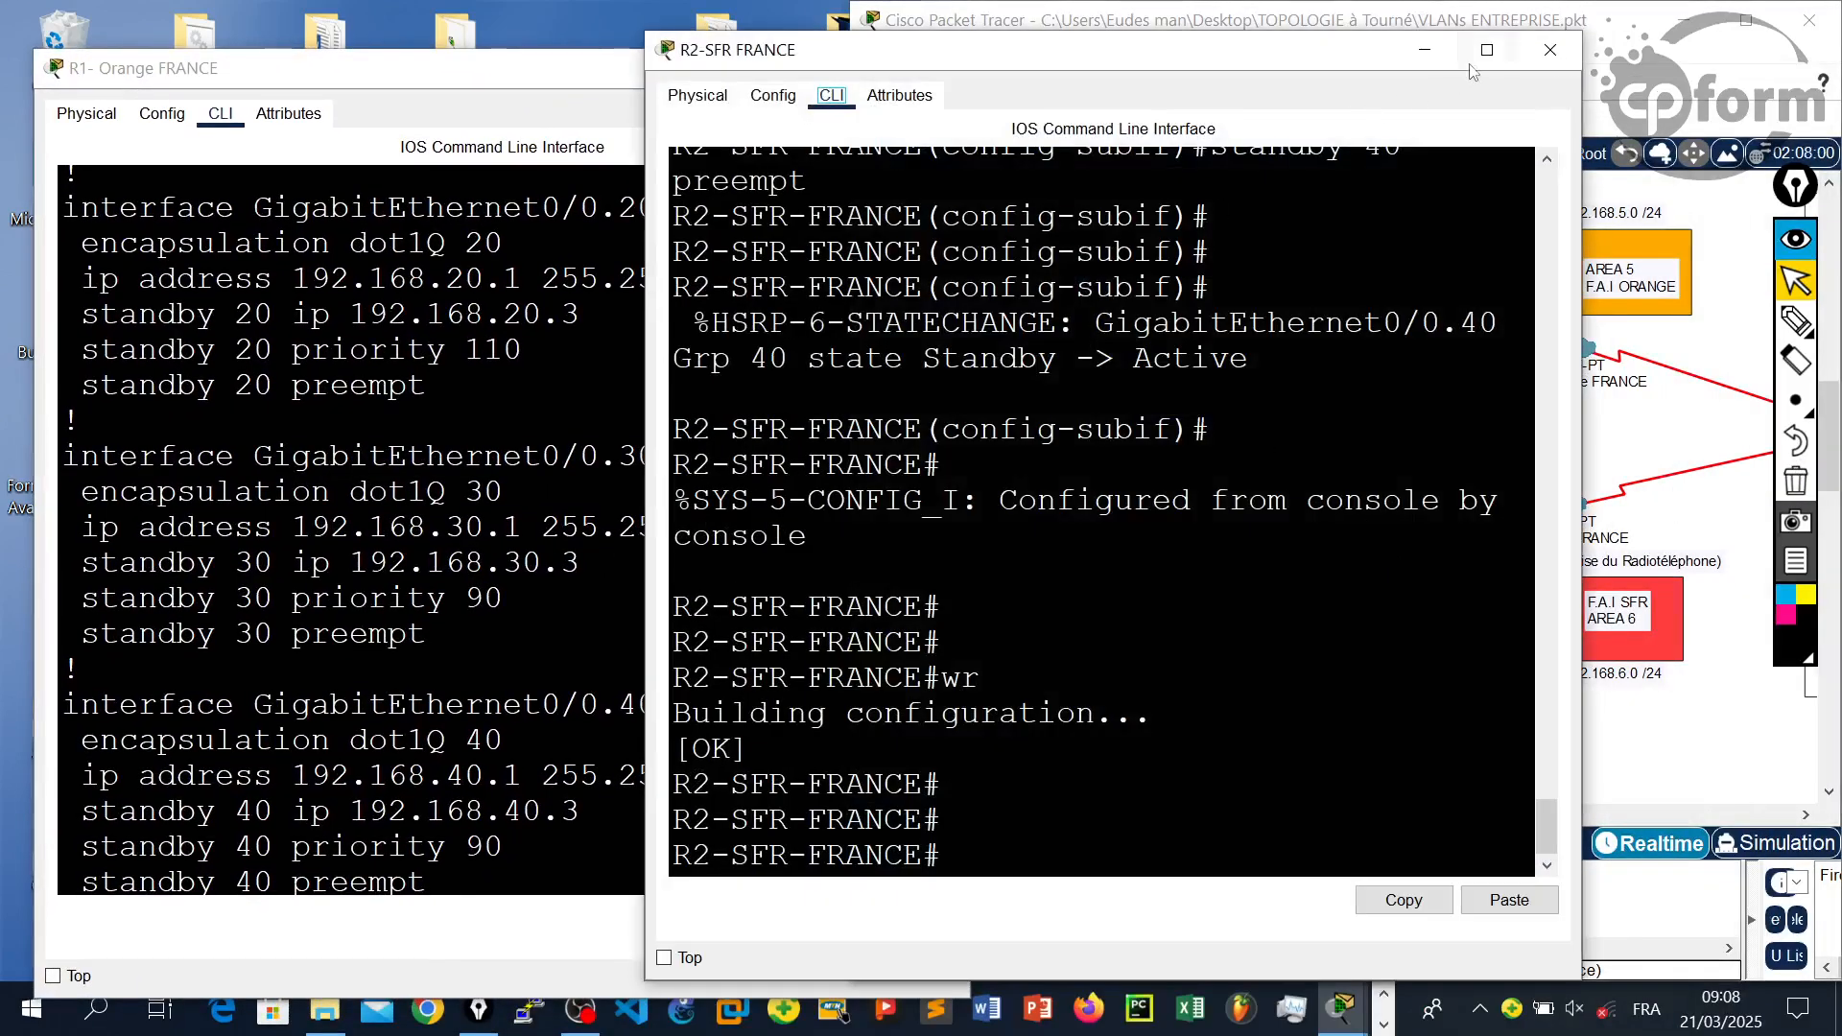
click(1482, 54)
key(Return)
key(Return)
key(Return)
key(Return)
key(Return)
key(Return)
key(Return)
- Display R2-SFR-FRANCE's running configuration with the show run command
text(sho)
key(Tab)
text(run)
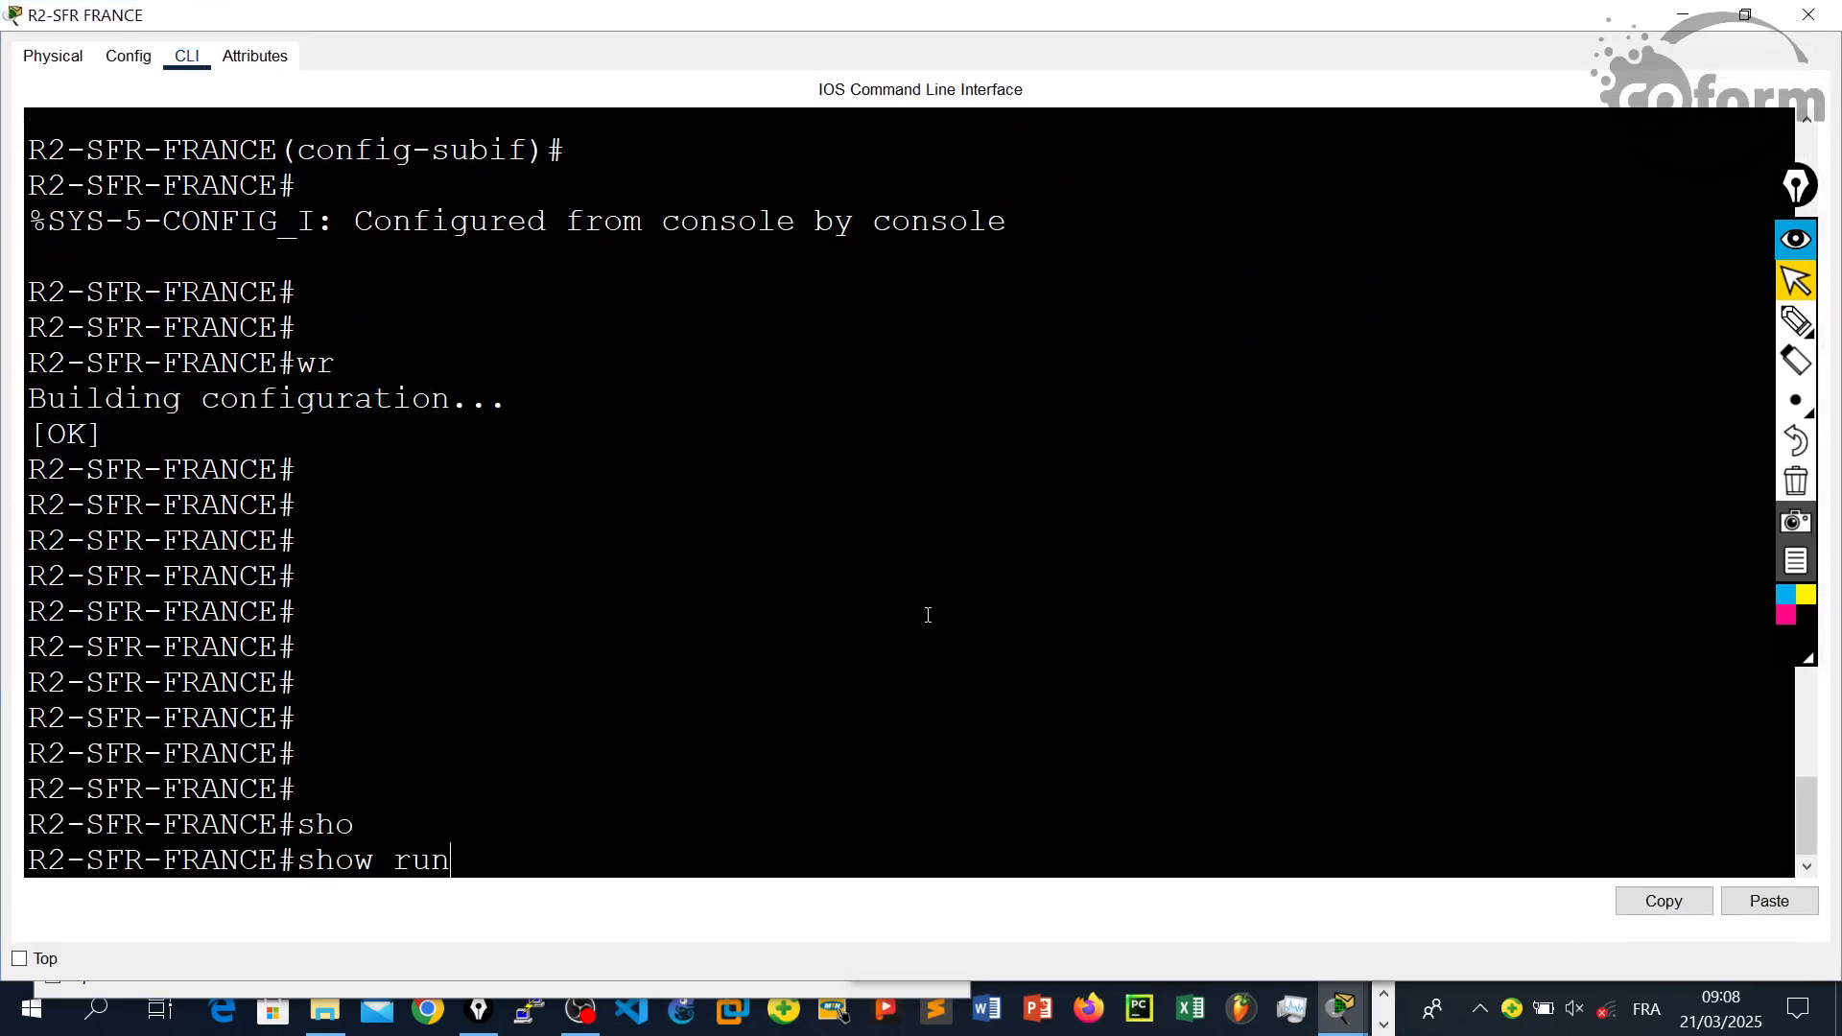
key(Tab)
key(Return)
- Page through R2's running configuration to check the standby IP, priority and preempt lines of subinterfaces GigabitEthernet0/0.10 to 0/0.40
key(Return)
key(Return)
key(Return)
key(Return)
key(Return)
key(Return)
key(Return)
key(Return)
key(Return)
key(Return)
key(Return)
key(Return)
key(Return)
key(Return)
key(Return)
key(Return)
key(Return)
key(Return)
key(Return)
key(Return)
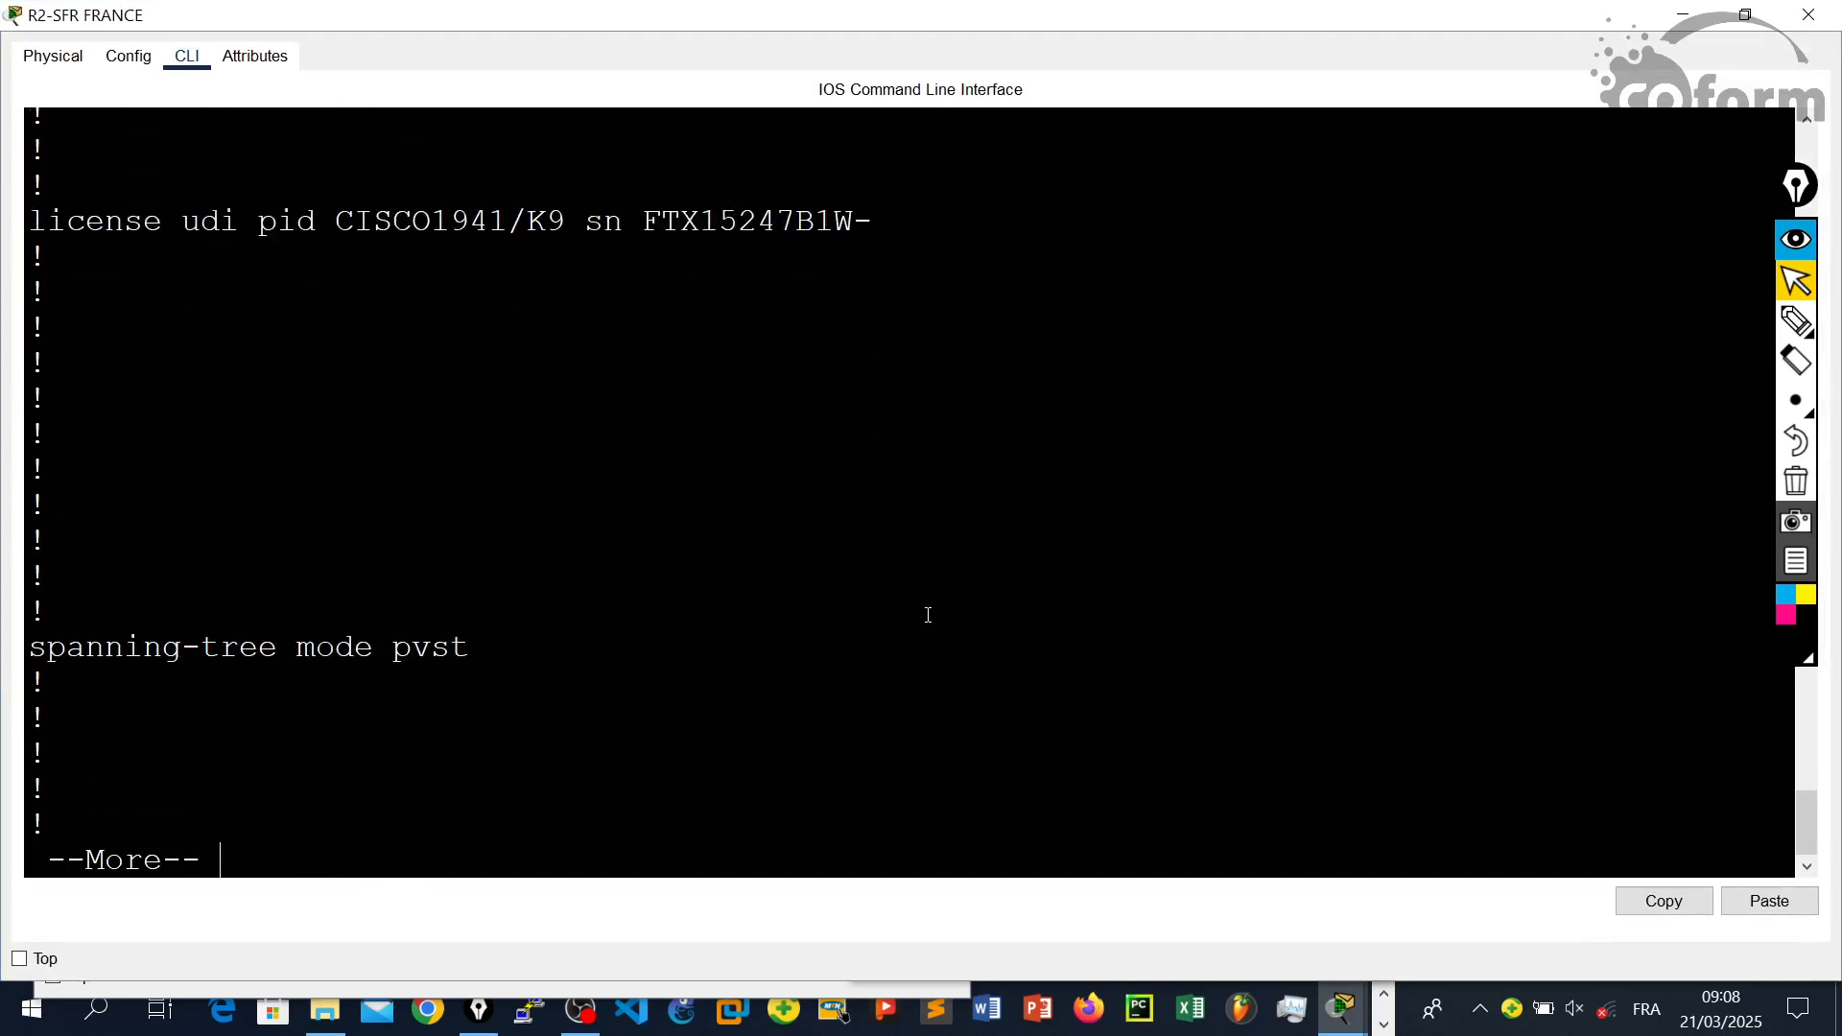
key(Return)
key(Return)
key(Return)
key(Return)
key(Return)
key(Return)
key(Return)
key(Return)
key(Return)
key(Return)
key(Return)
key(Return)
key(Return)
key(Return)
key(Return)
key(Return)
key(Return)
key(Return)
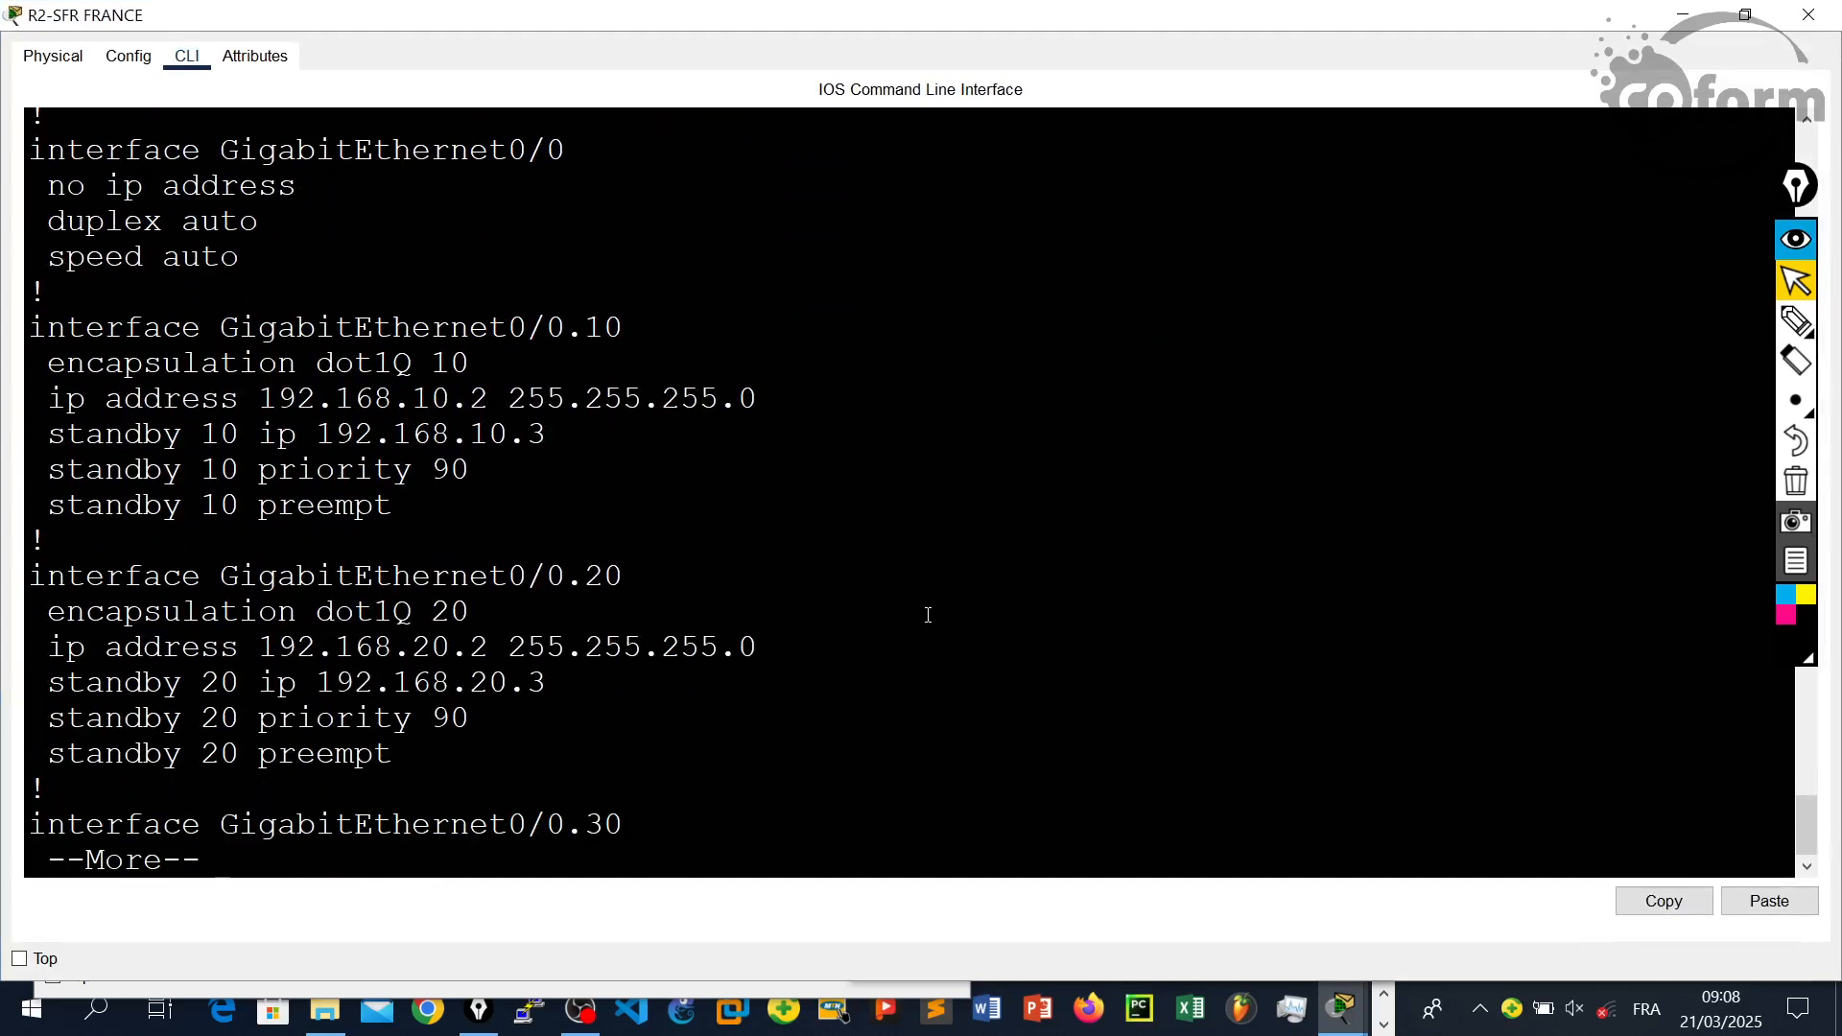
key(Return)
key(Return)
key(Return)
key(Return)
key(Return)
key(Return)
key(Return)
key(Return)
key(Return)
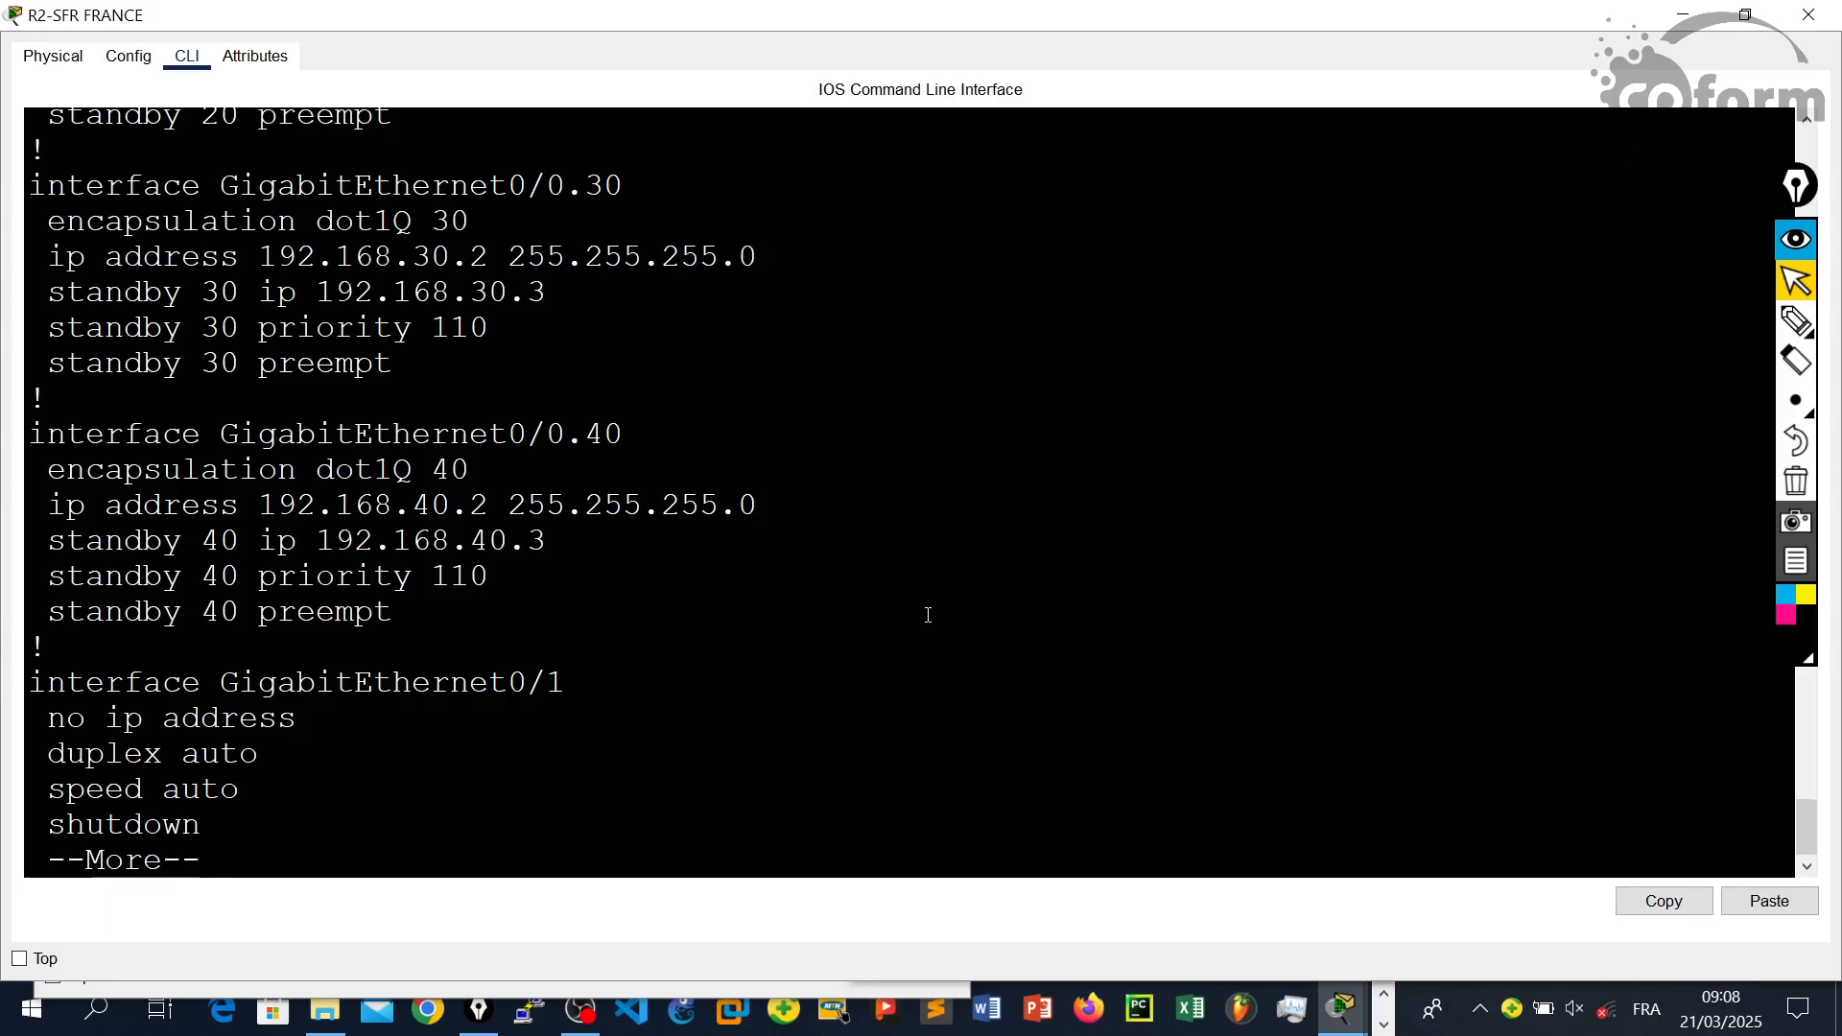
- Quit R2's configuration listing and save the router's configuration with wr
key(ctrl+c)
key(ctrl+c)
key(ctrl+c)
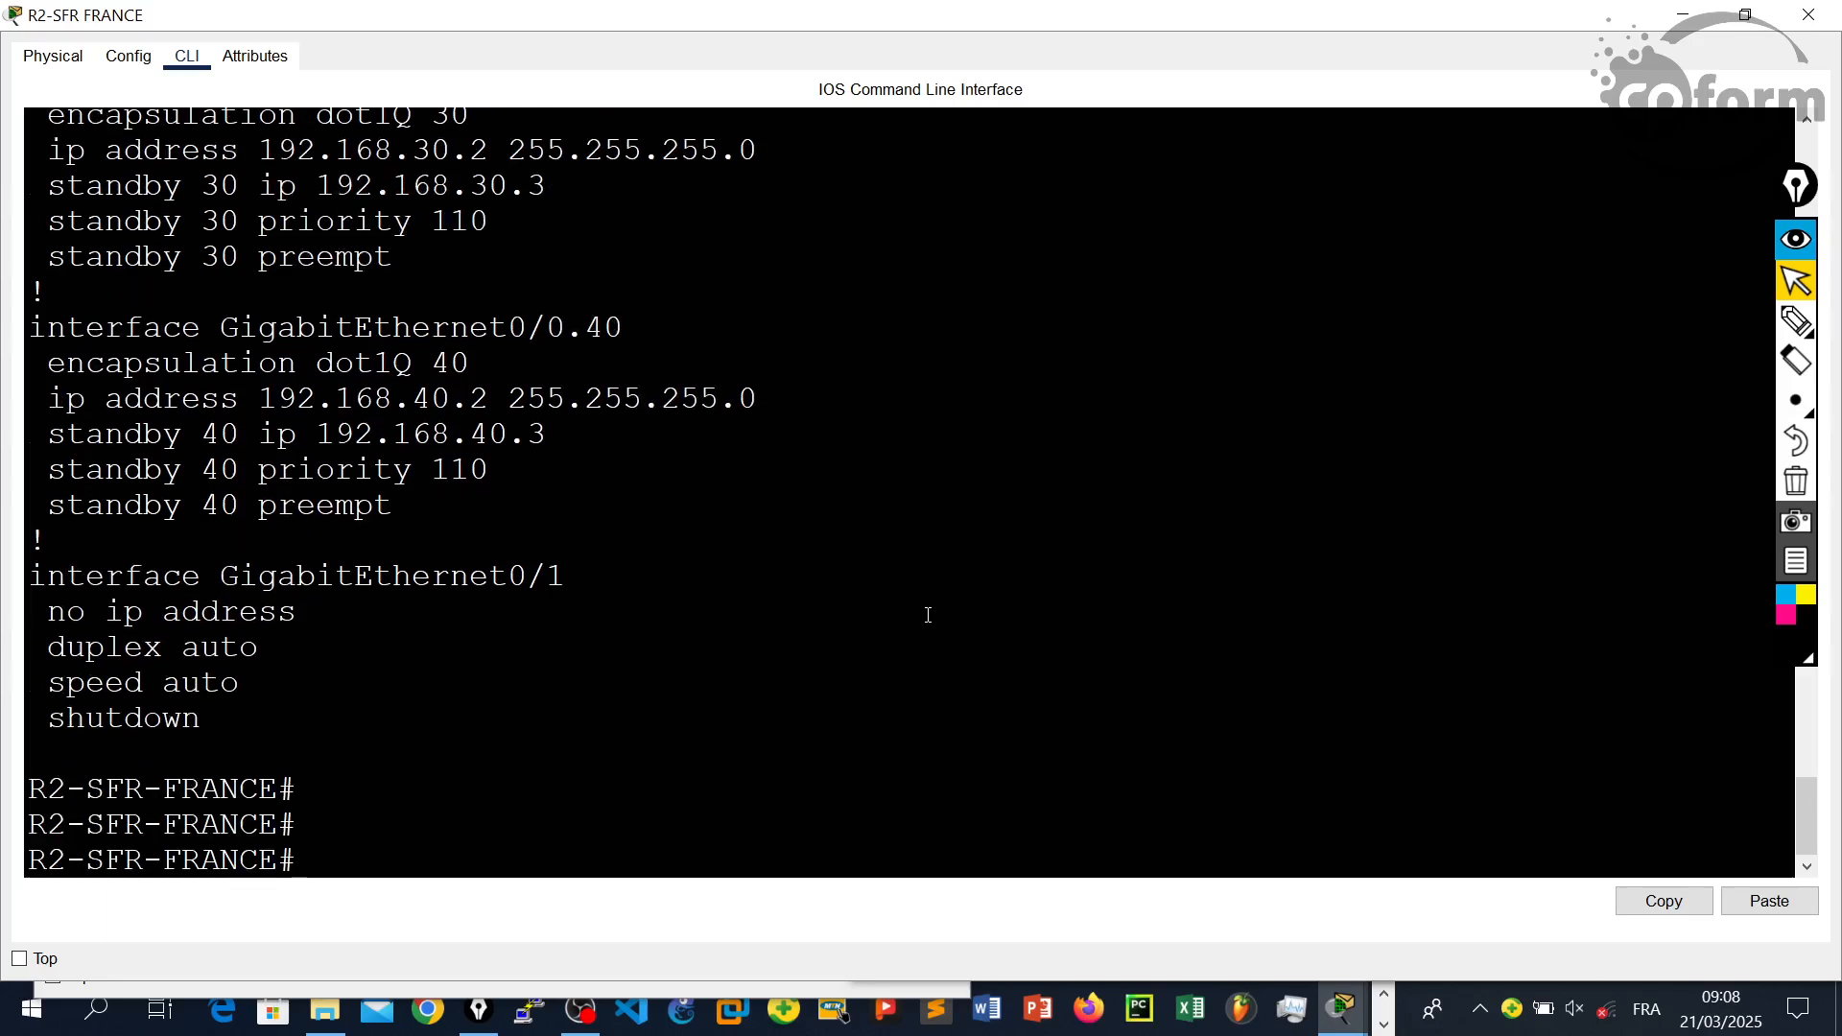
scroll(959, 609, up, 2)
scroll(863, 630, up, 2)
text(wr)
key(Return)
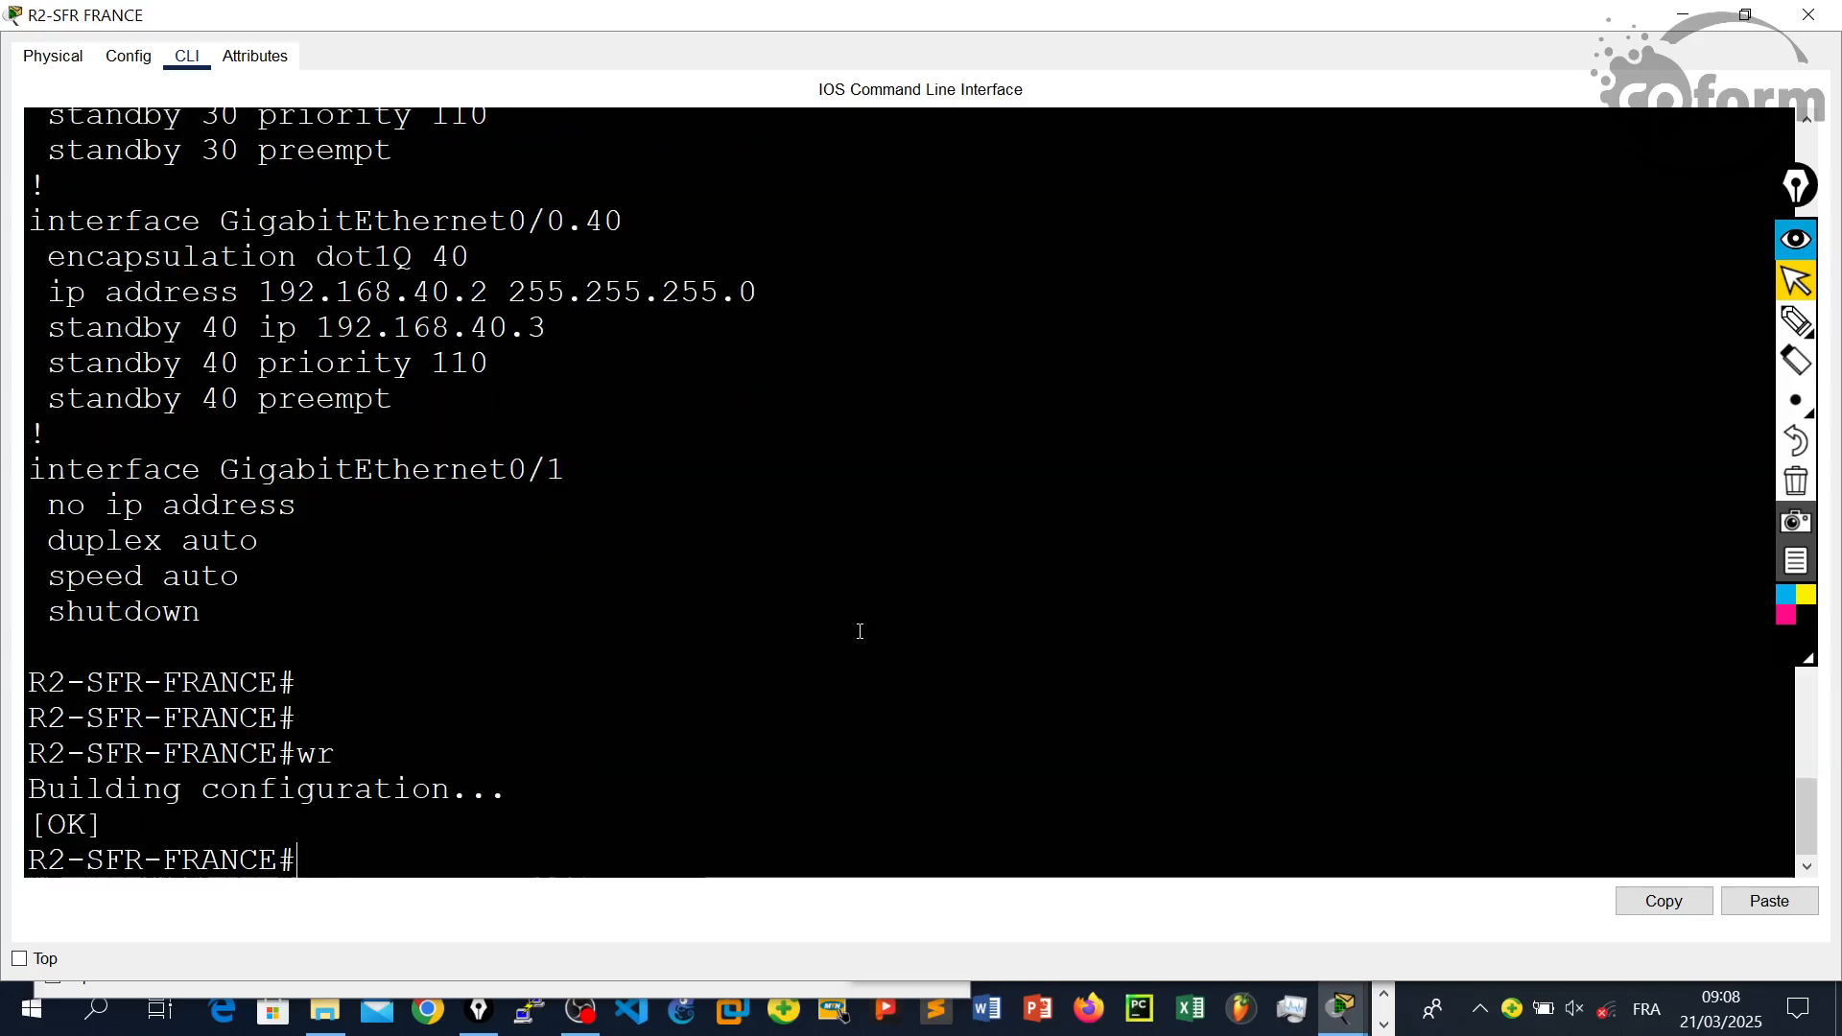
key(Return)
- Close R2-SFR FRANCE's window and return to the maximized network topology, dismissing the Port Visibility dialog
click(1809, 15)
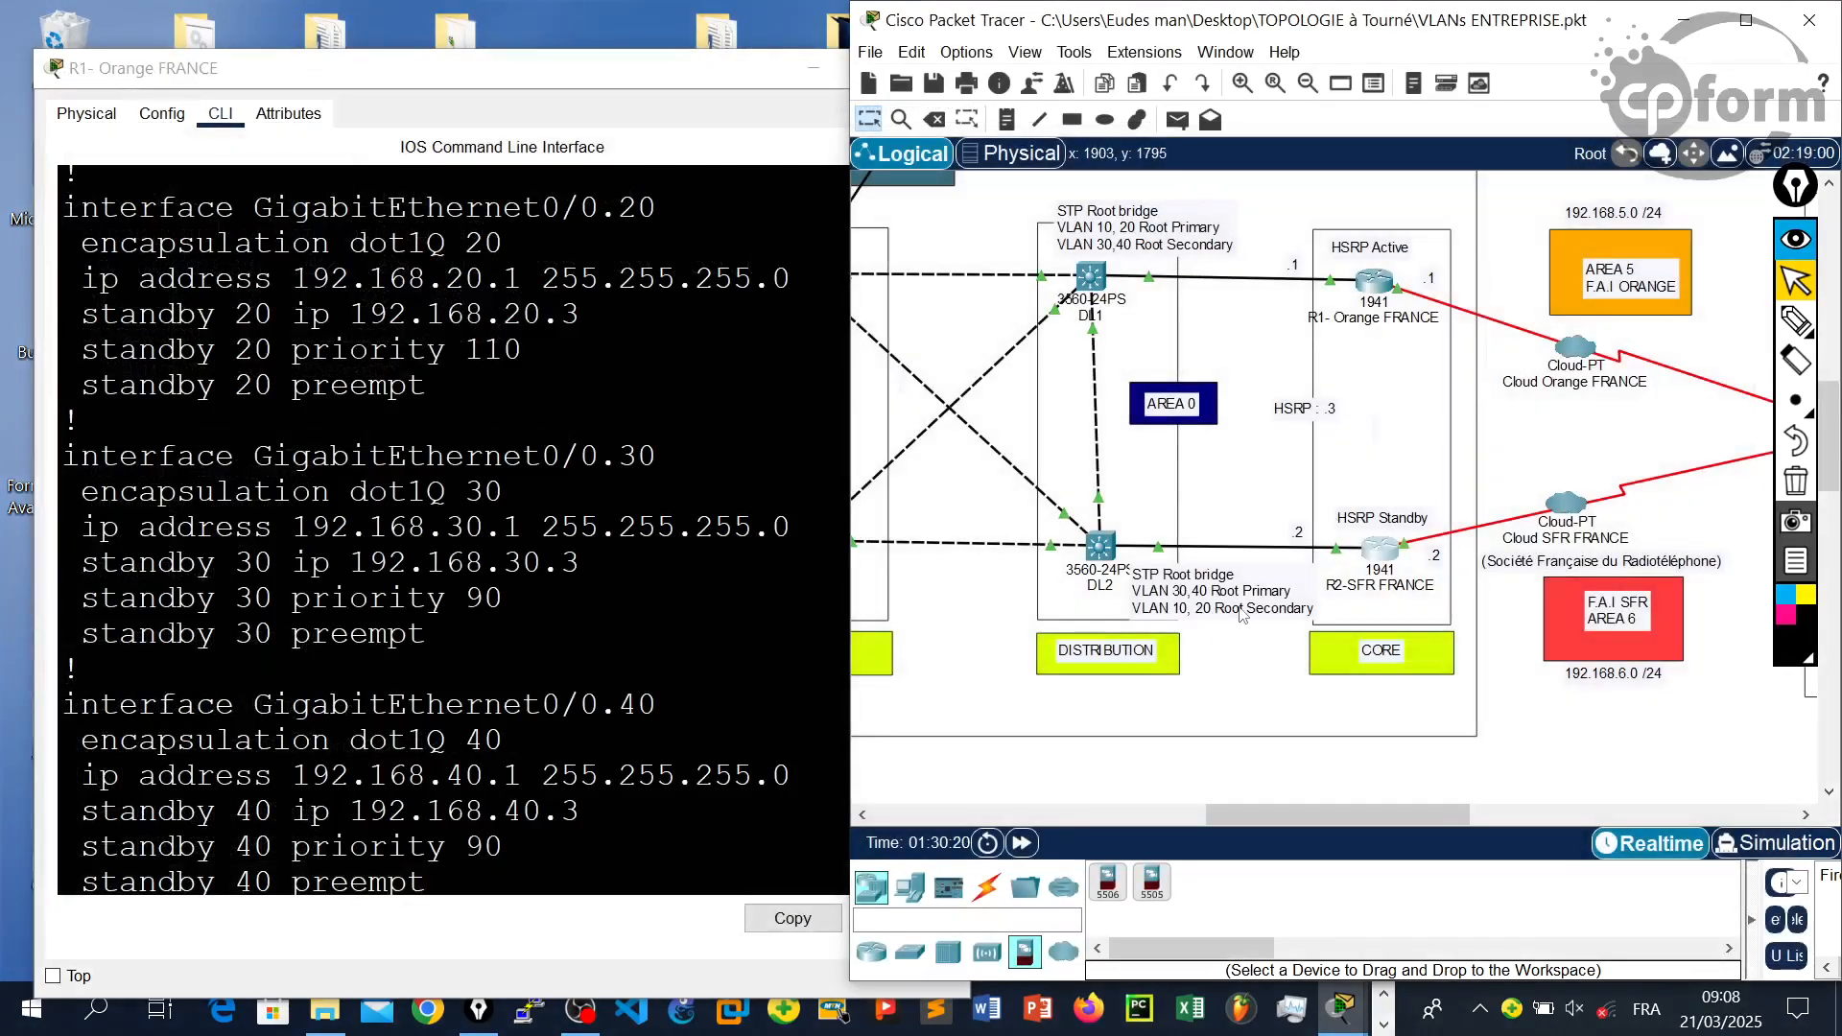
key(alt)
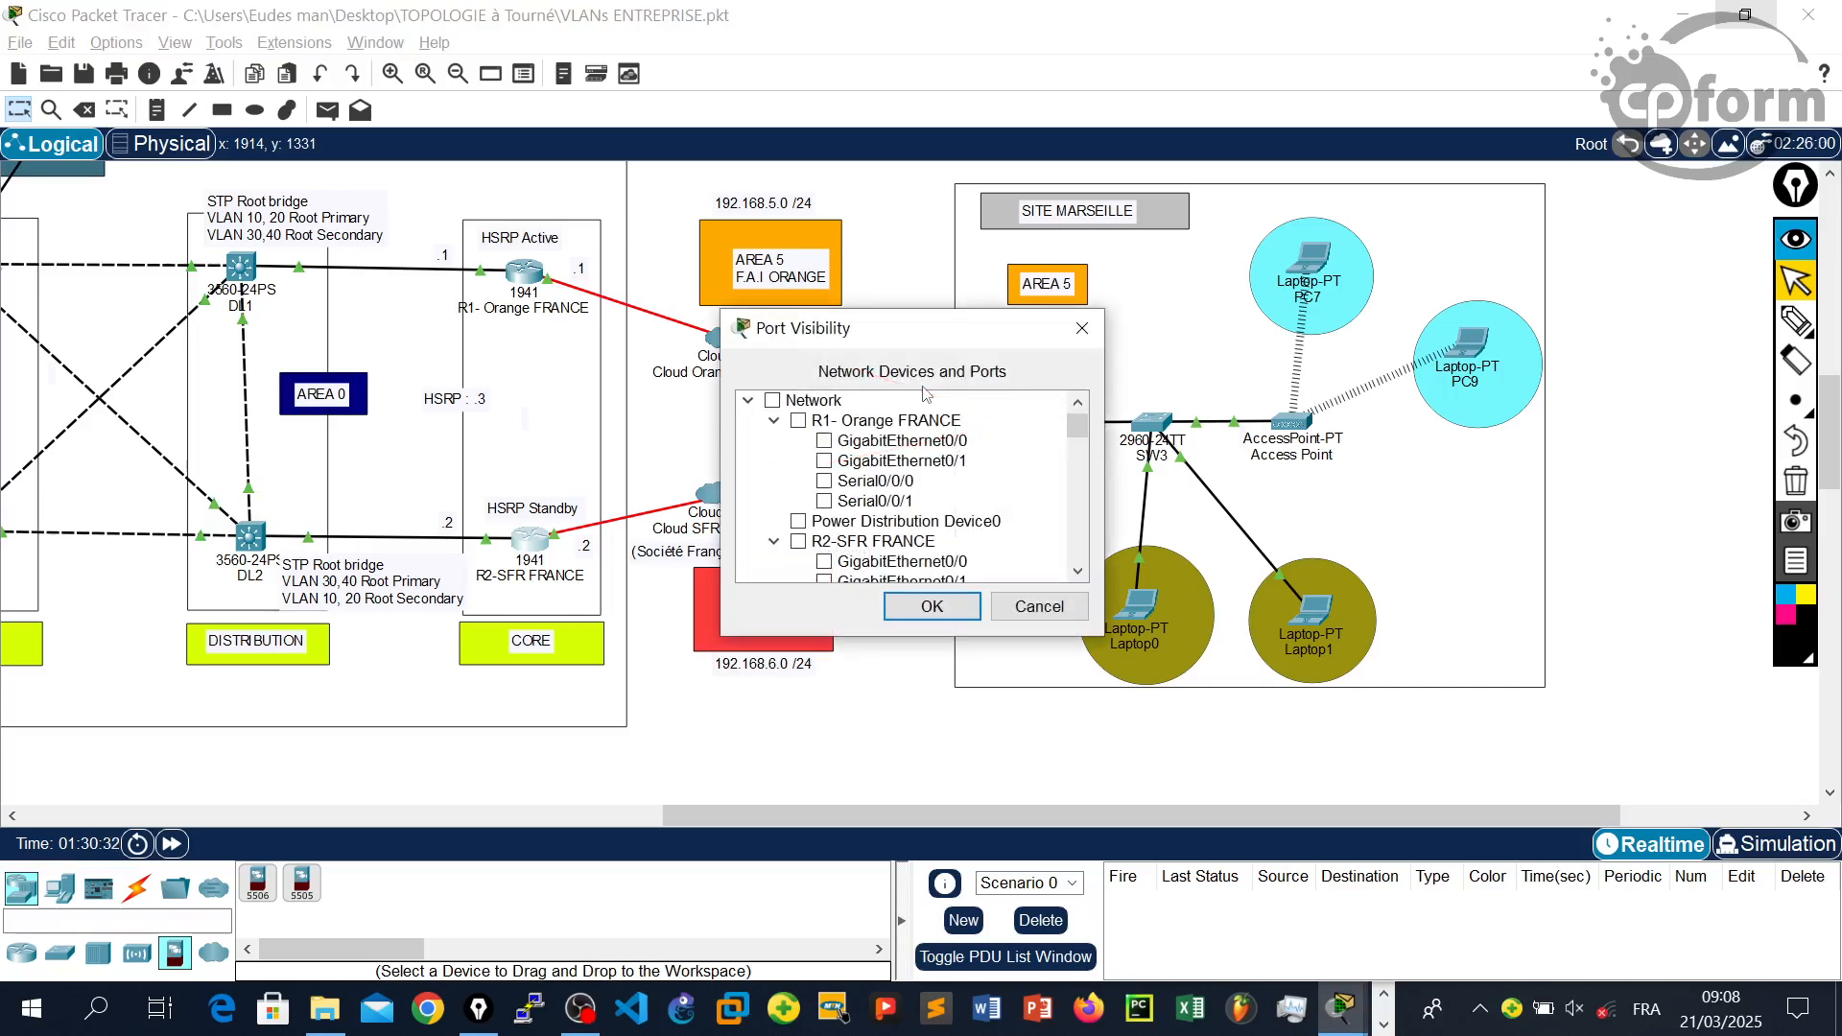
click(1081, 328)
drag(946, 813, 789, 803)
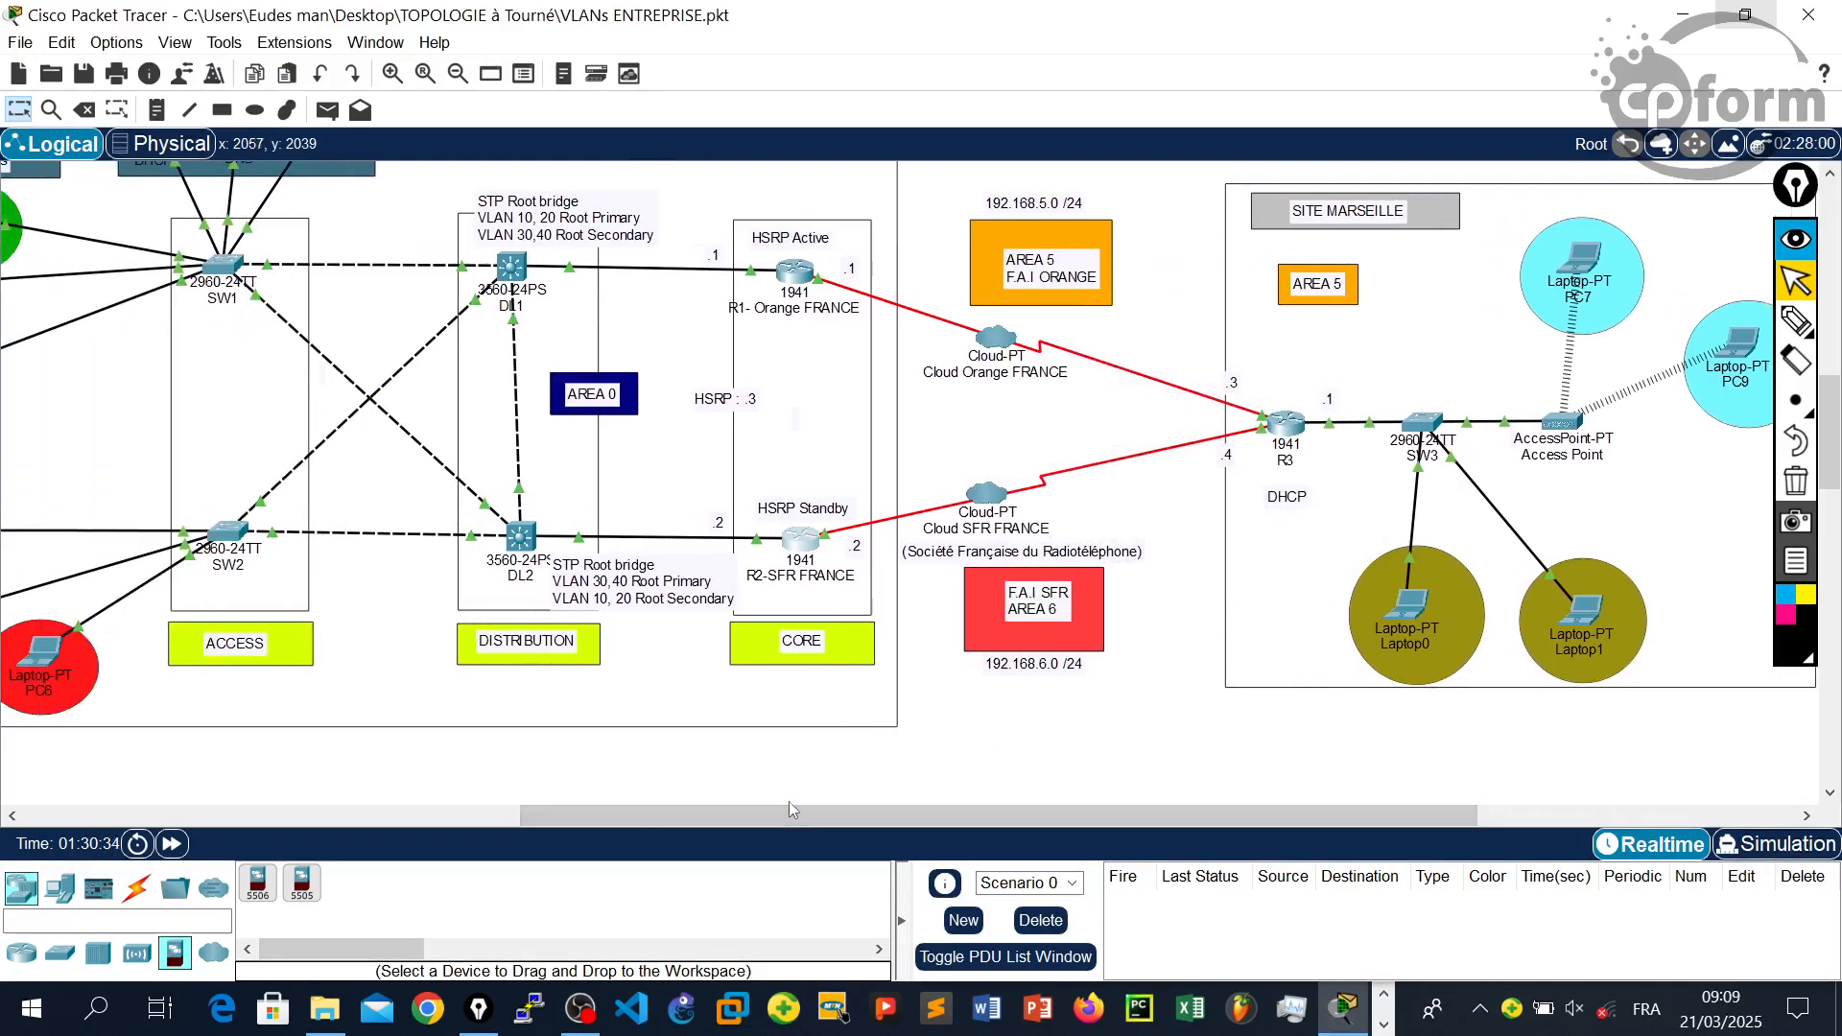